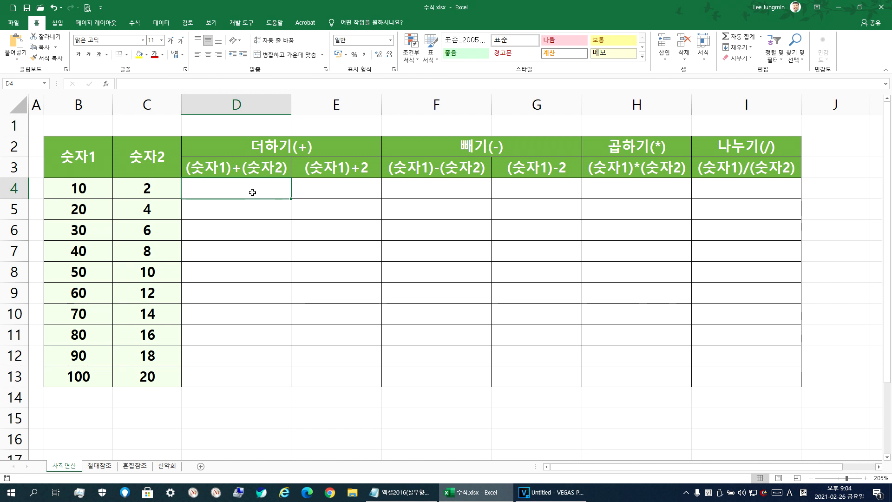
Step: Enter the sums 12, 24 and 36 as plain numbers in cells D4, D5 and D6
text(12)
key(Return)
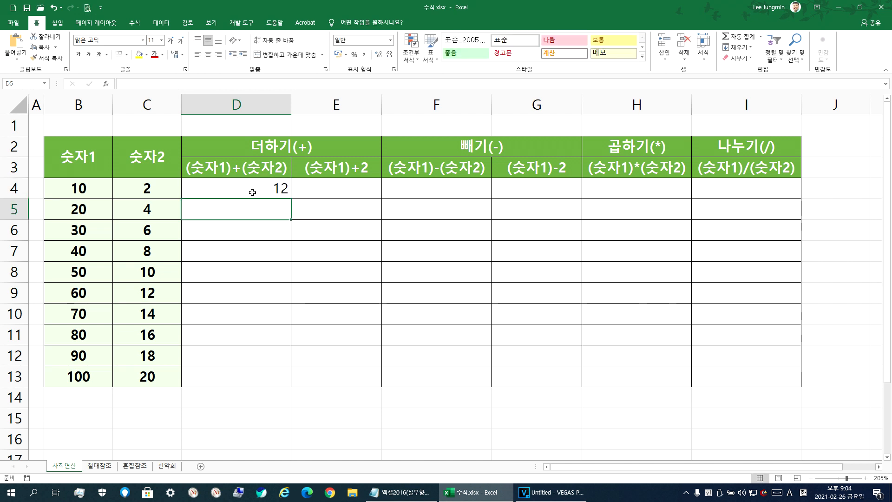
text(24)
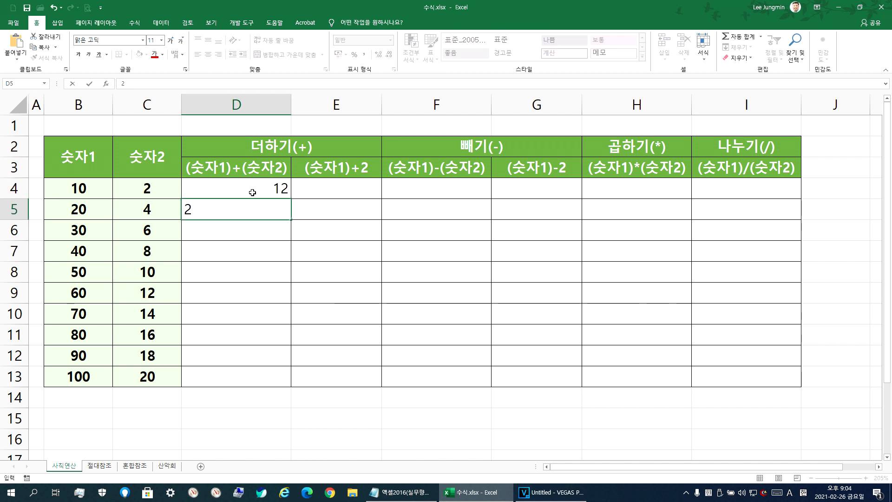
key(Return)
text(36)
key(Return)
Step: Clear the hand-entered sums from cells D4:D6 in the (숫자1)+(숫자2) column
key(Up)
key(Up)
key(Up)
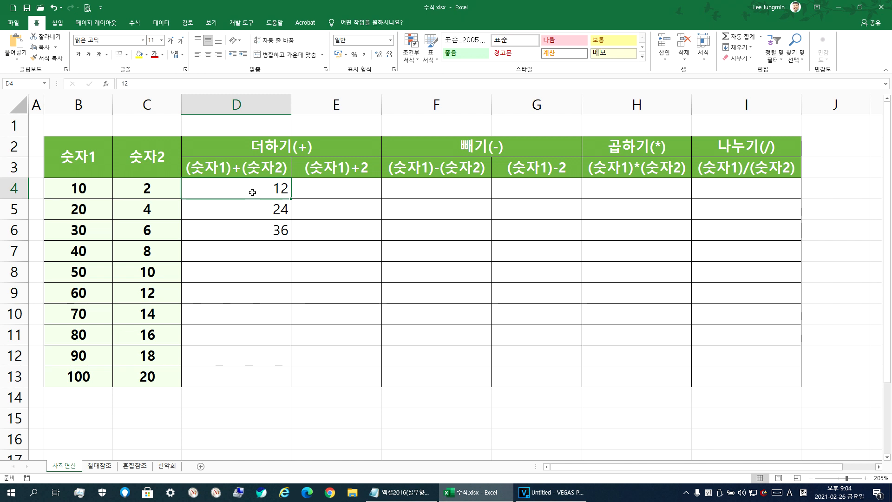
key(shift+Down)
key(shift+Down)
key(shift+Left)
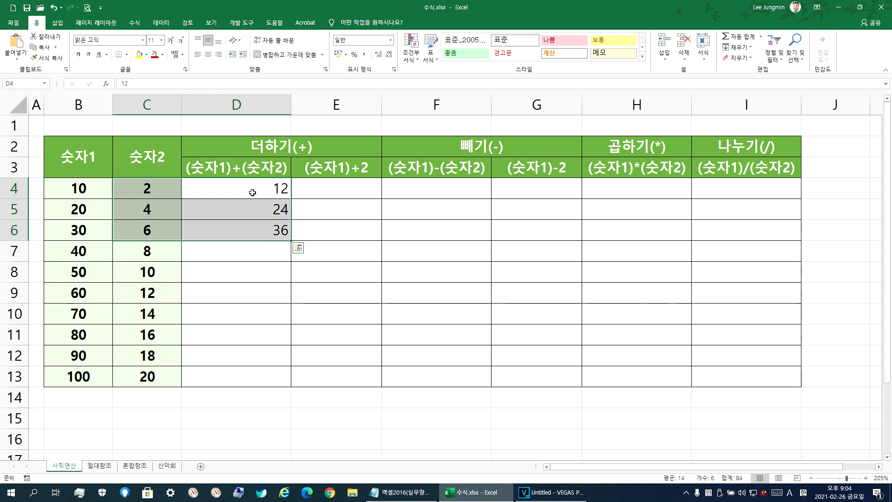
key(shift+Right)
key(Delete)
key(shift+Up)
key(shift+Up)
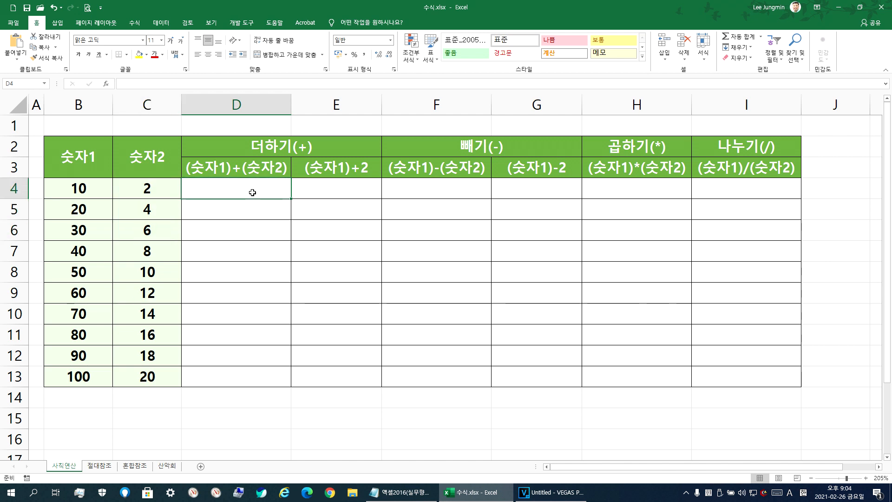
Step: Switch to the Notepad notes and compare the maths notation 5+3= with the Excel notation =5+3
click(427, 497)
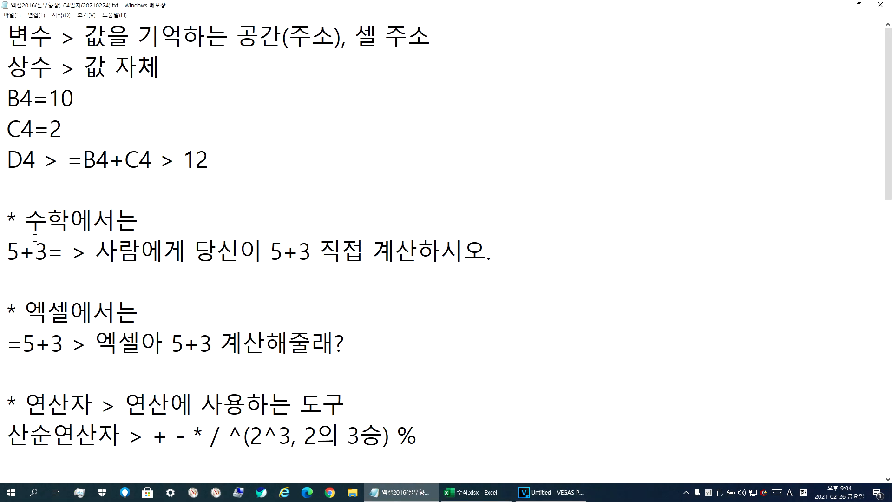
drag(7, 251, 63, 252)
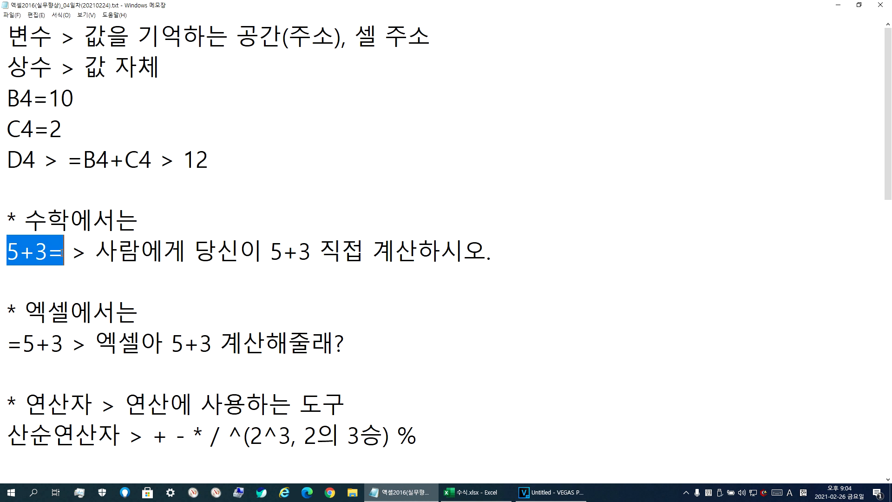
click(143, 255)
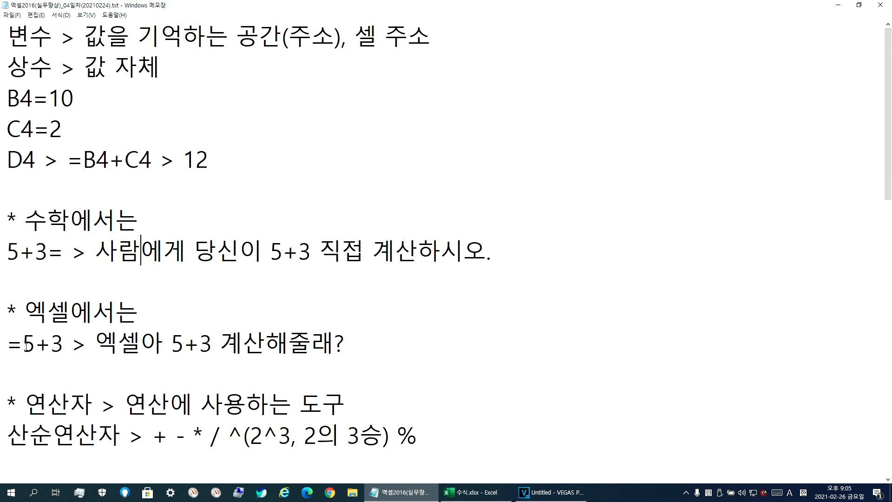
drag(13, 345, 70, 345)
Step: Switch back to Excel, enter the constant formula =10+2 in cell D4 and reopen it for inspection
key(alt+Tab)
text(=10+2)
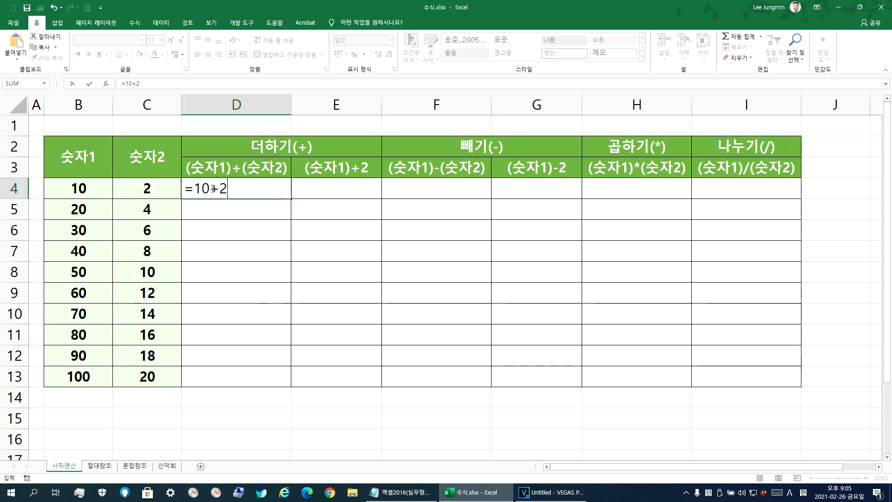
key(Return)
click(264, 187)
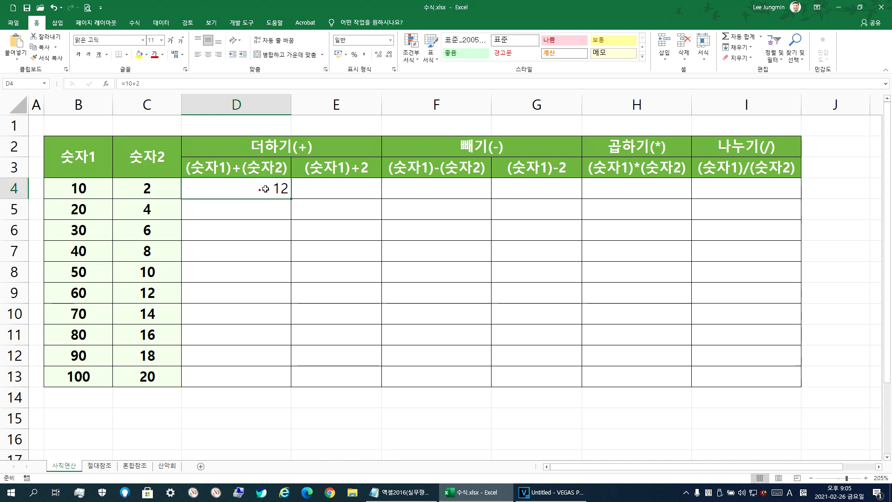
double_click(263, 188)
Step: Switch to the Notepad notes and read the explanation of what =5+3 asks Excel to do
key(alt+Tab)
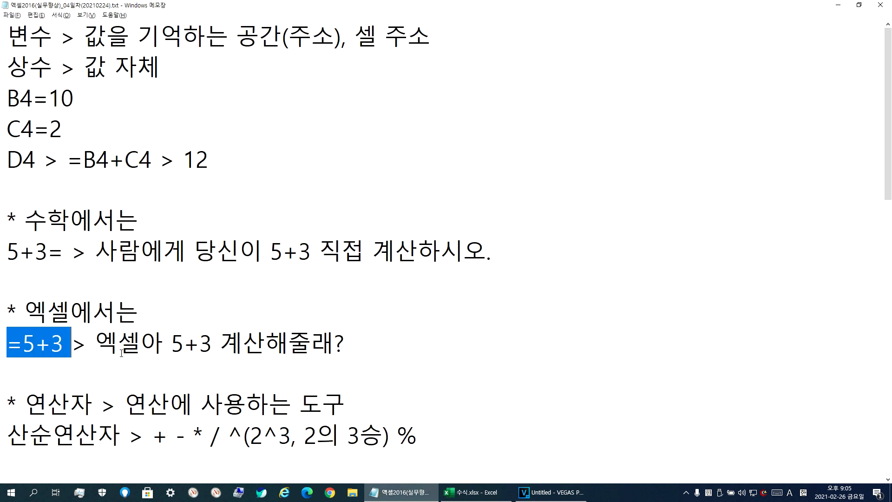
drag(104, 345, 349, 349)
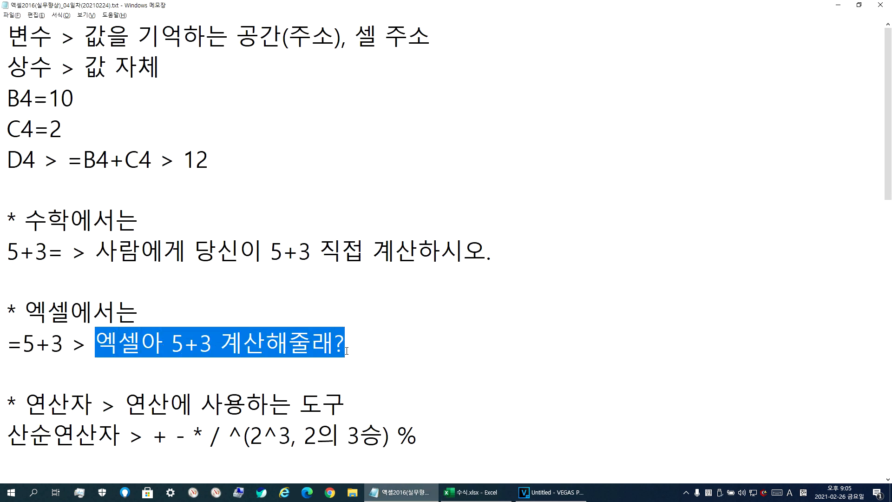
click(353, 350)
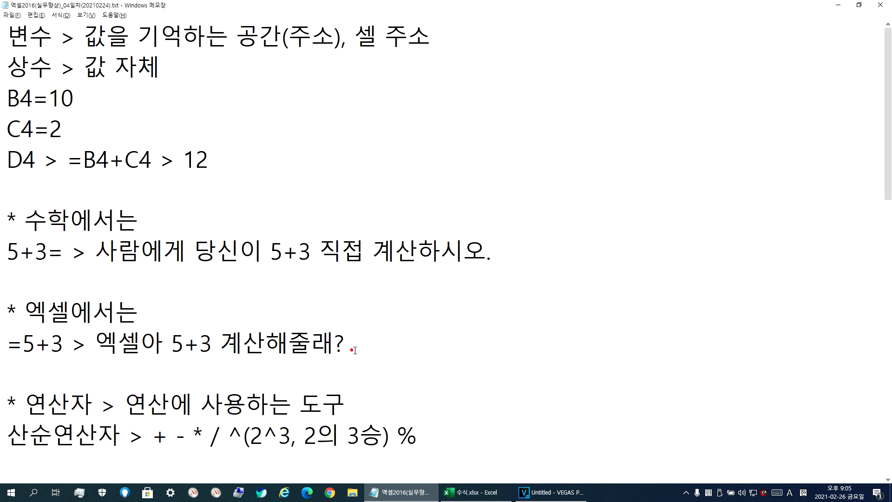
Step: Return to Excel, close the formula in cell D4 and delete it
key(alt+Tab)
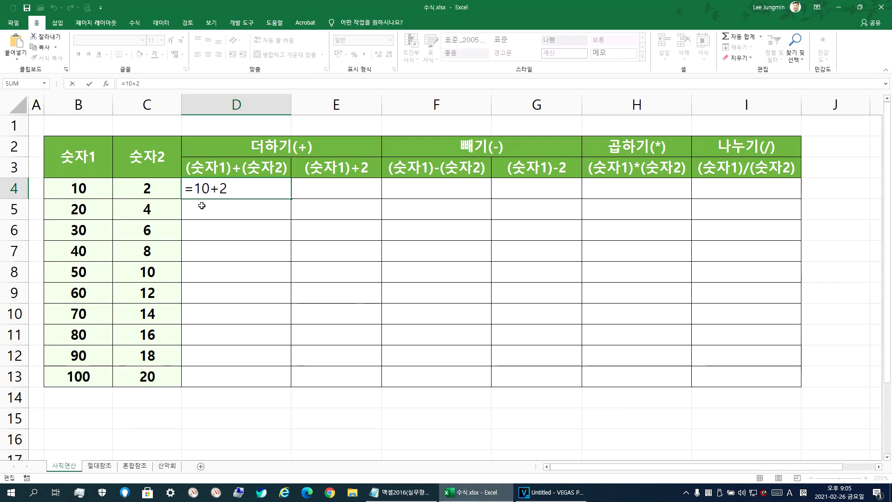
key(Return)
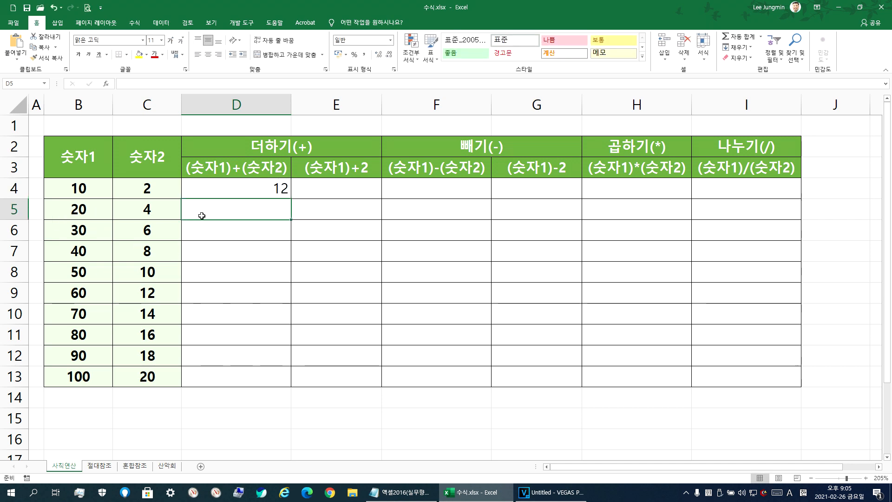
click(226, 187)
key(Delete)
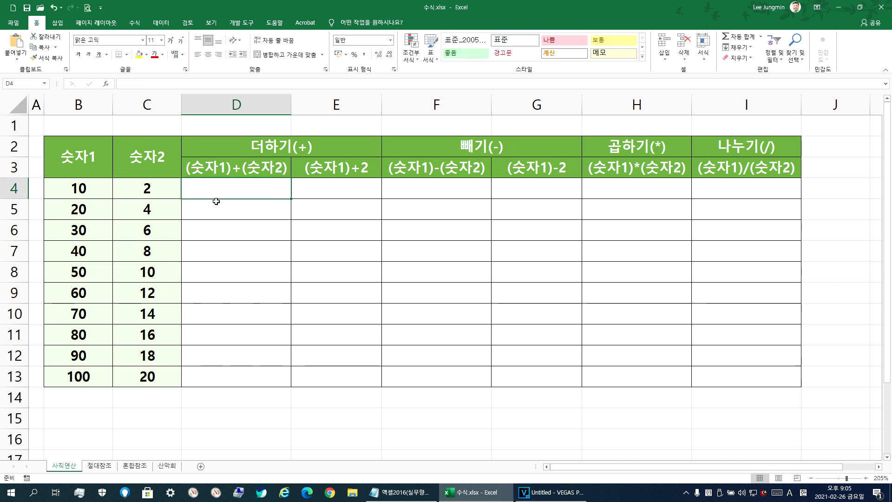
Step: Review the Notepad definition of a variable (변수) as a cell address, and relate it to cells B4 and C4 in Excel
key(alt+Tab)
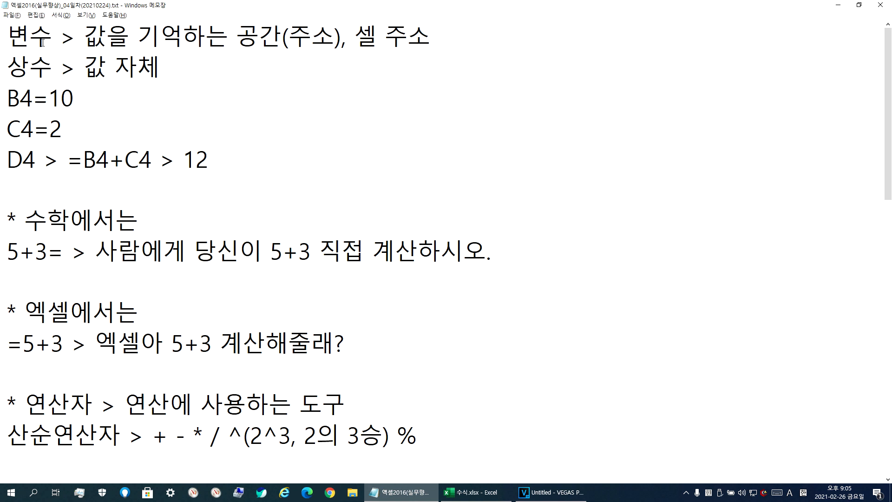
drag(51, 34, 7, 34)
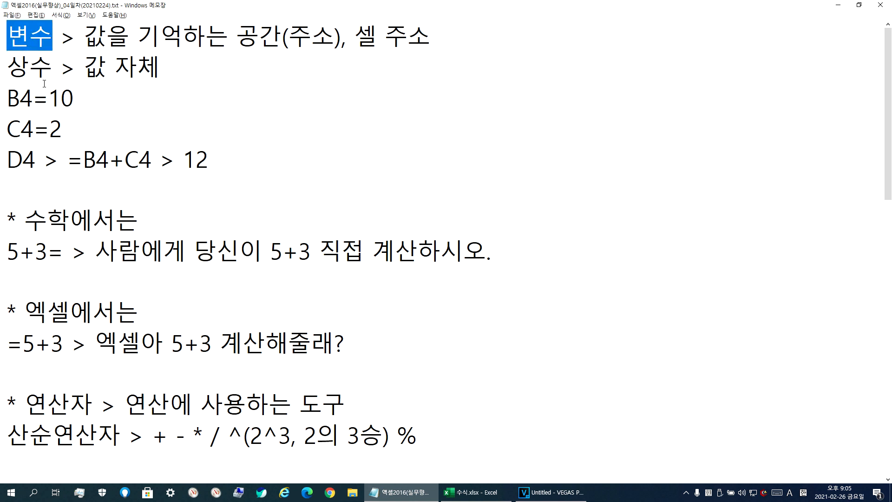
drag(356, 35, 432, 36)
click(260, 70)
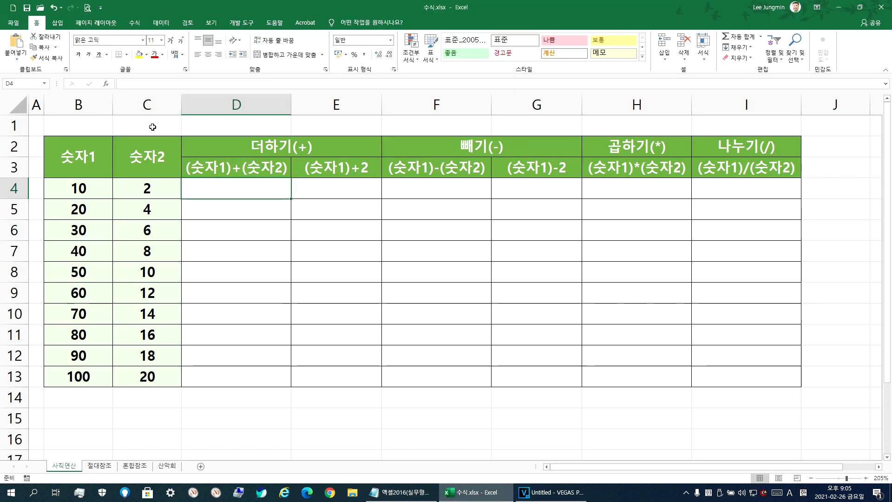
click(79, 188)
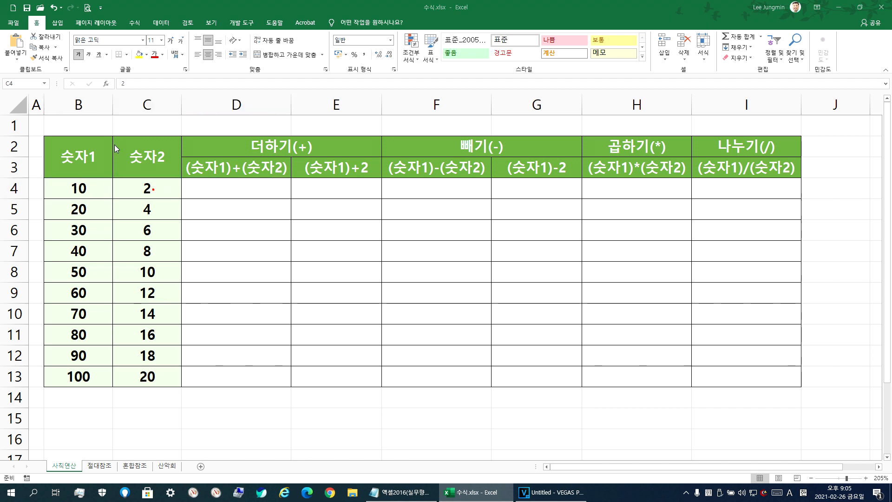
key(alt+Tab)
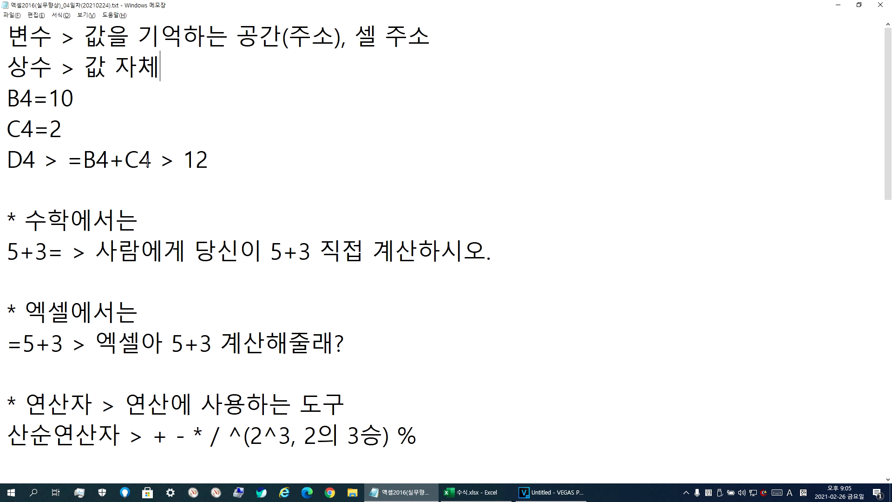
Step: Return to Excel and enter the cell-reference formula =B4+C4 in cell D4
key(alt+Tab)
click(218, 187)
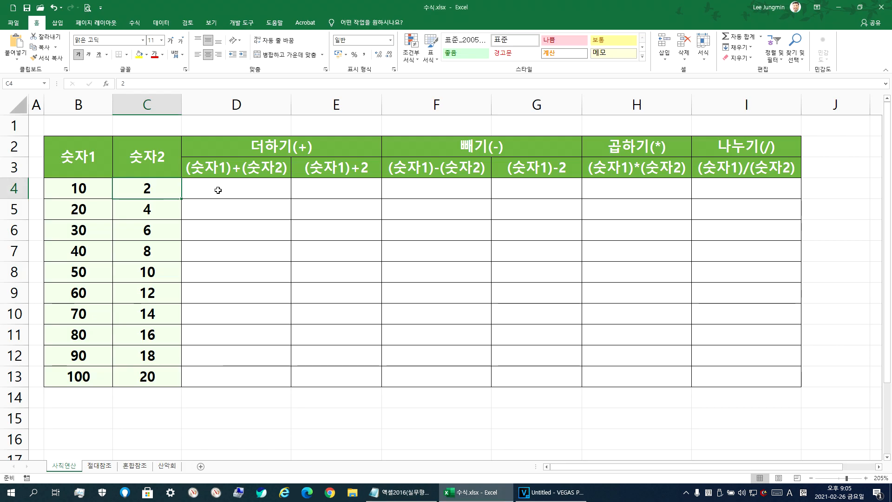
text(=)
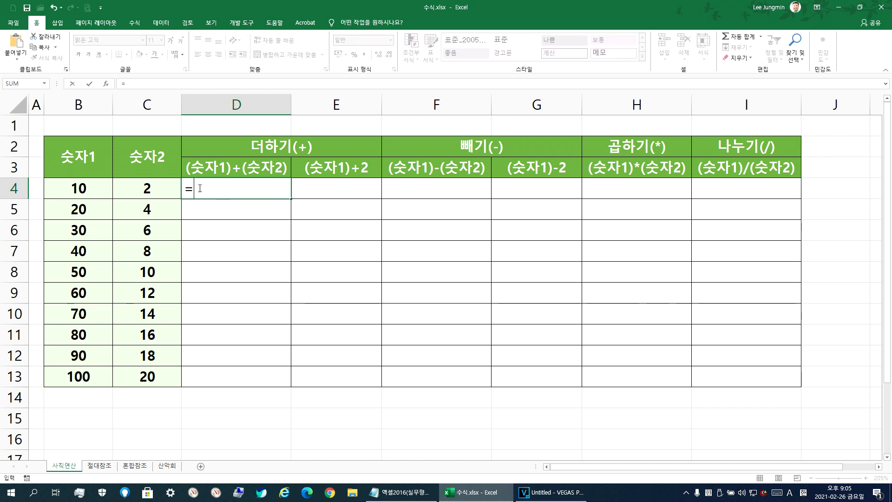
click(101, 188)
text(+)
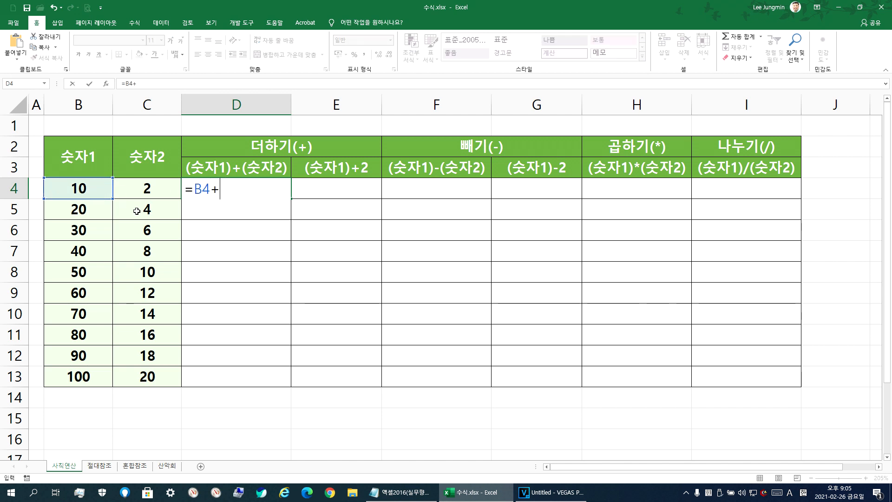
click(152, 188)
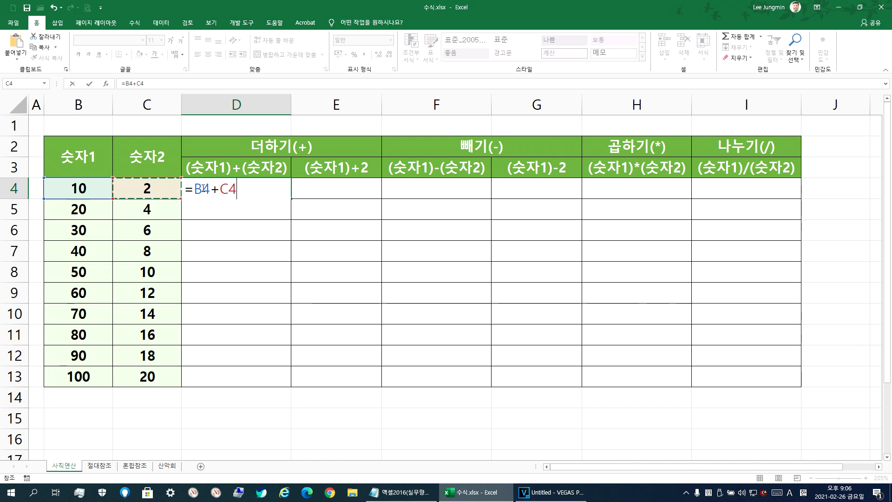
key(Return)
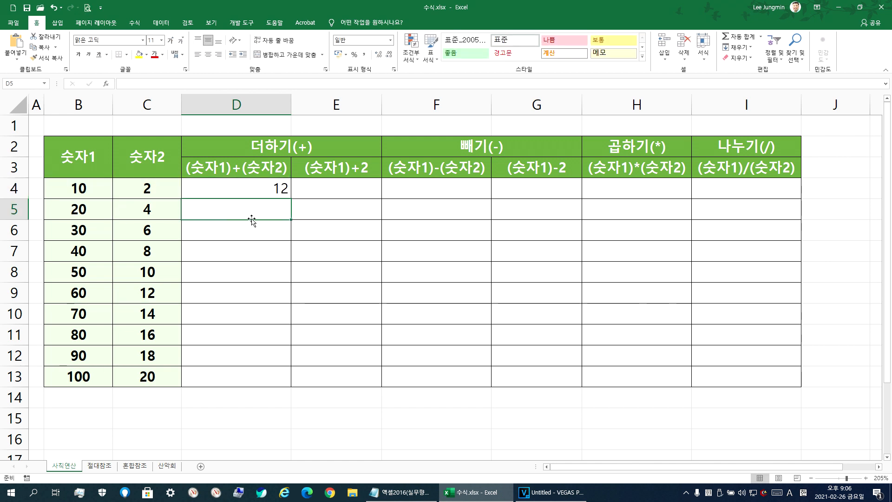
Step: Enter the formula =B5+C5 in cell D5 by referencing the two numbers in that row
text(=)
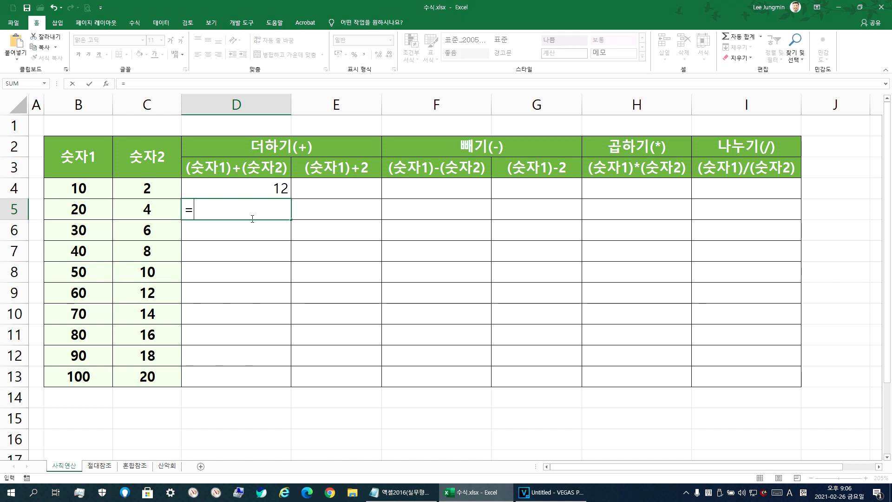
click(88, 207)
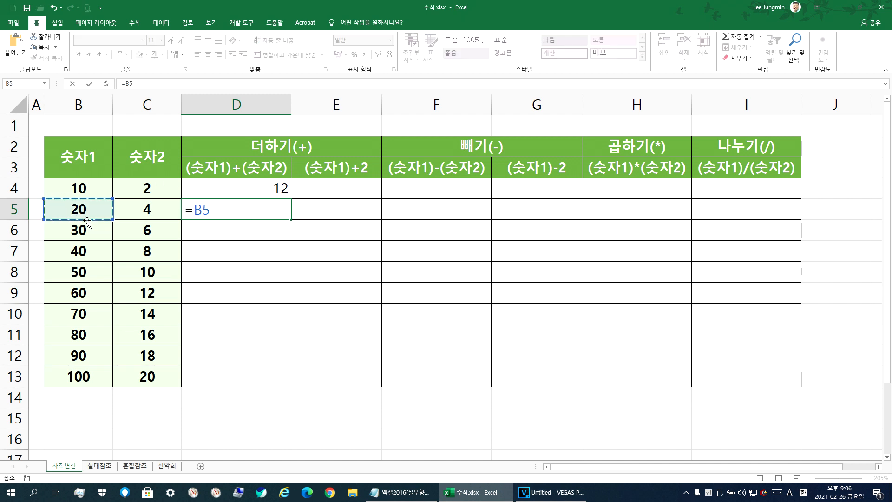
text(+)
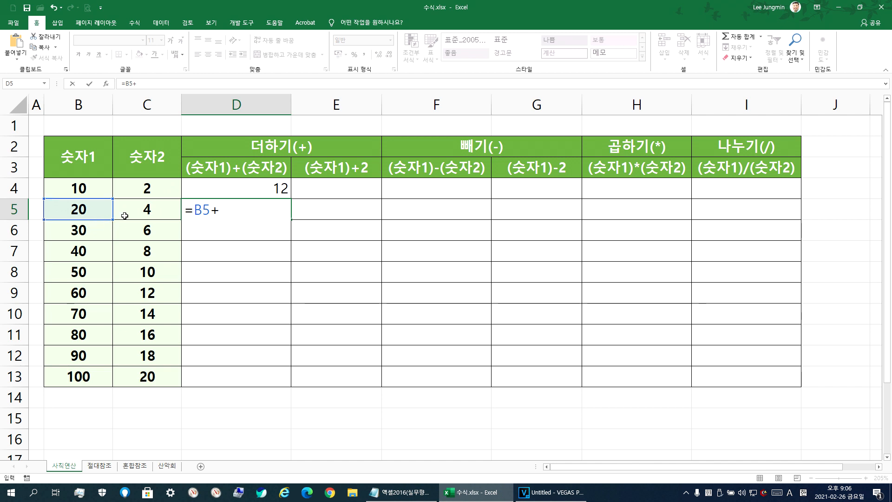
click(151, 202)
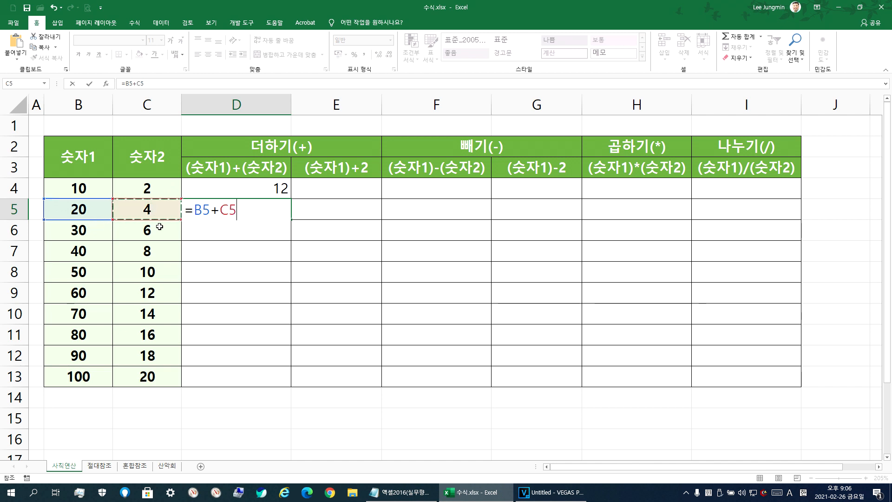
key(Return)
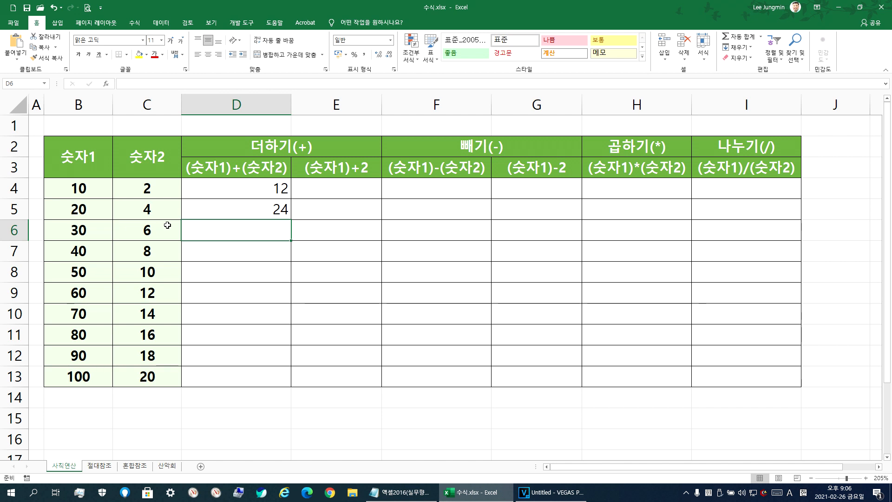
Step: Fill the addition formula from cell D5 down through D13
drag(272, 226, 255, 372)
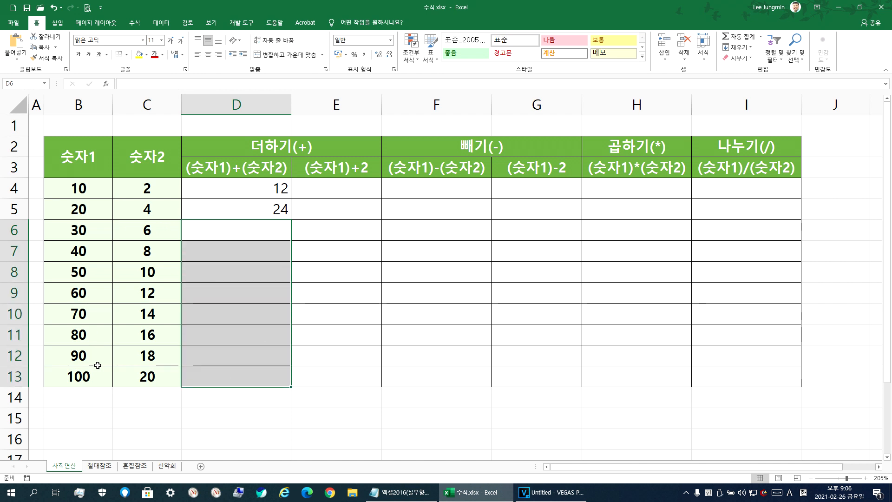
click(236, 207)
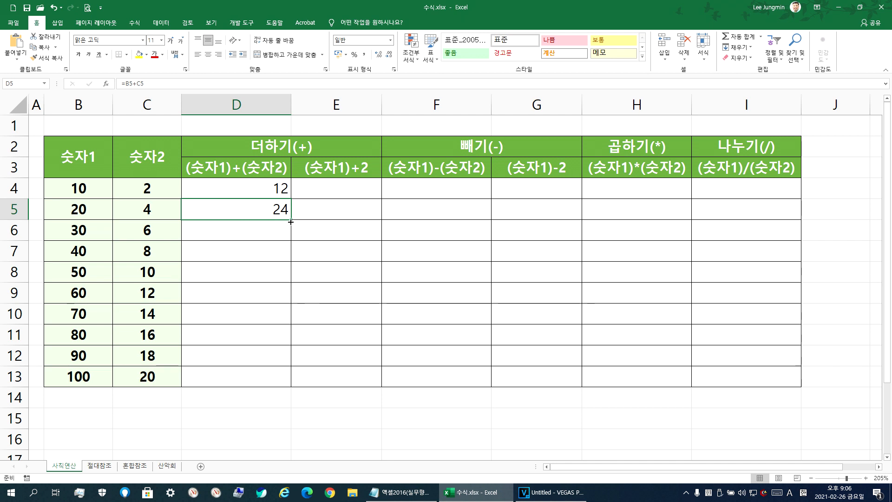
drag(291, 221, 283, 373)
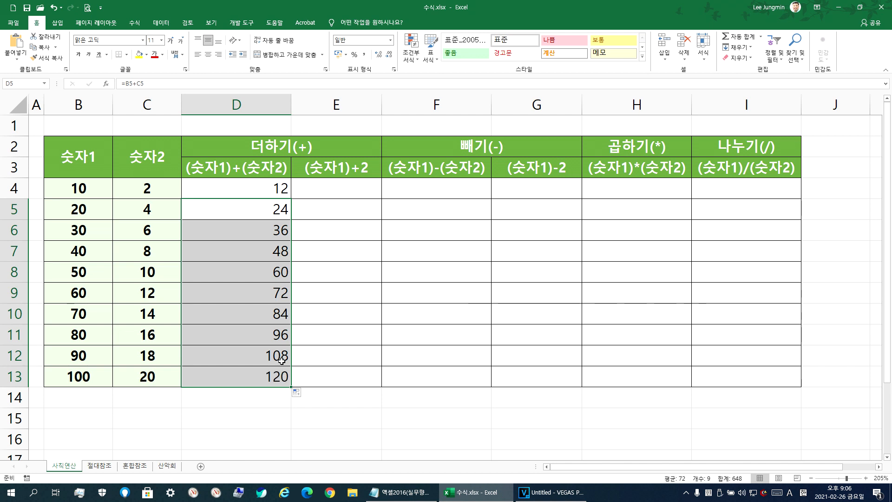
key(Delete)
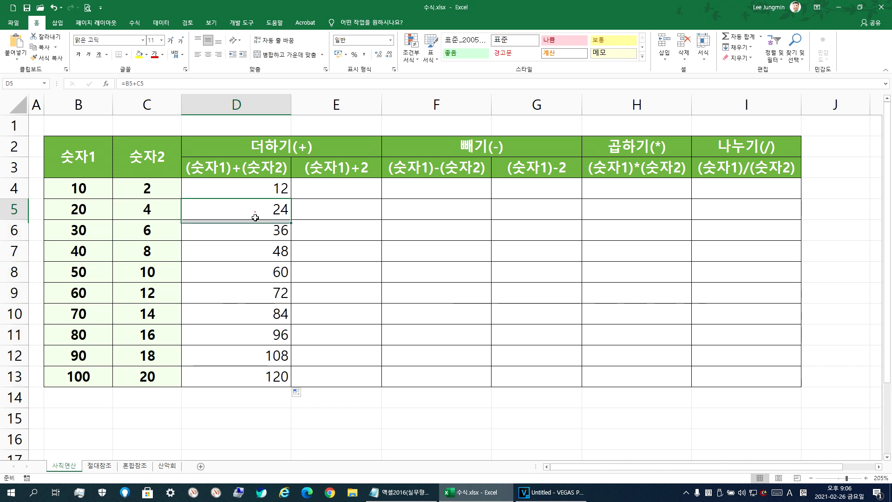
Step: Enter the formula =B4+2 in cell E4, referencing the first number and adding the constant 2
click(335, 190)
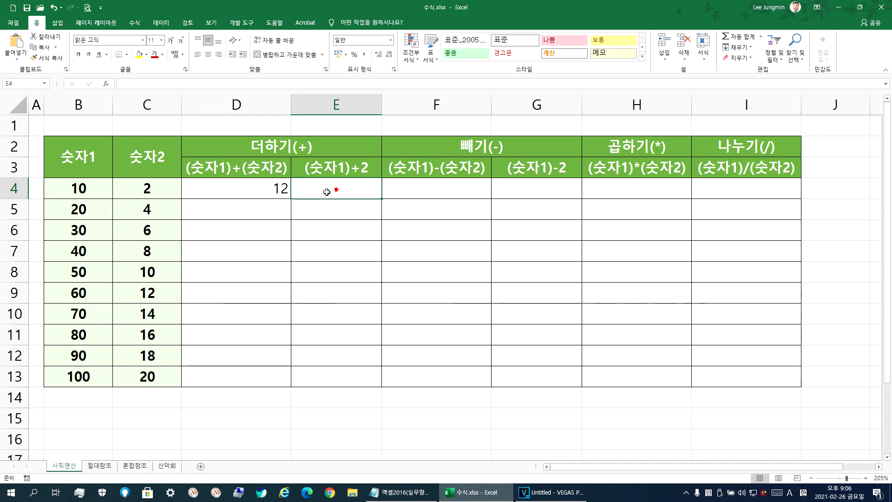
text(=)
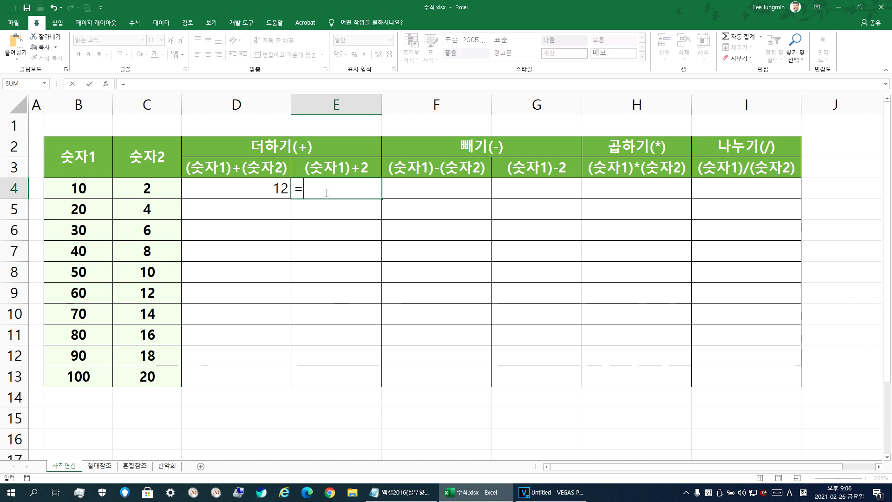
click(70, 186)
text(+)
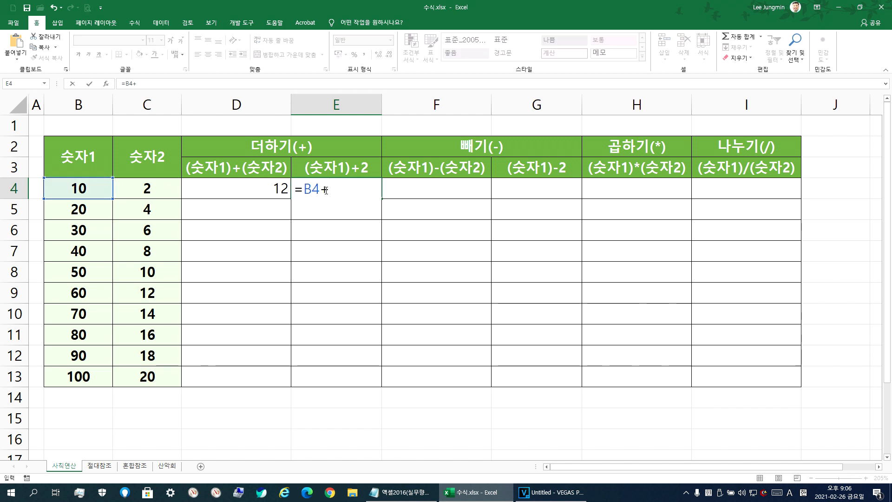
text(2)
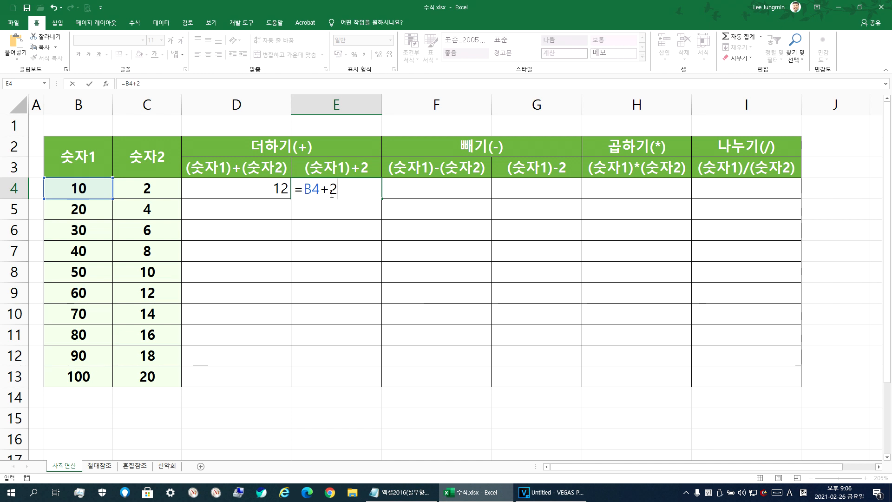
Step: Enter the subtraction formula =B4-C4 in cell F4 by referencing the two numbers in row 4
click(427, 184)
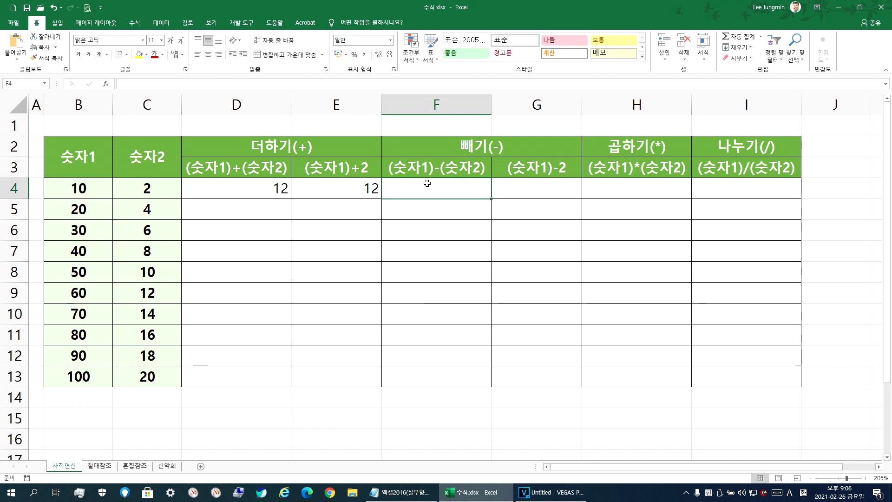
text(=)
click(88, 187)
text(-)
click(138, 187)
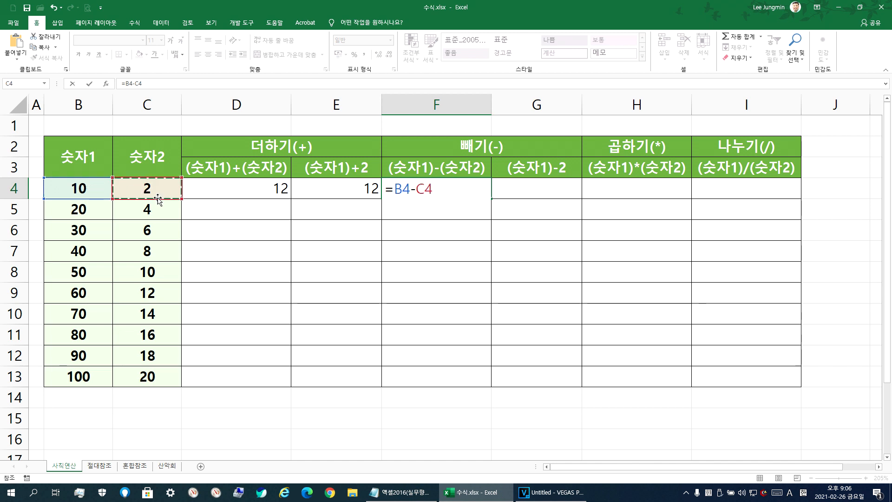
key(Return)
Step: Enter the formula =B4-2 in cell G4, referencing the first number and subtracting the constant 2
click(546, 190)
text(=)
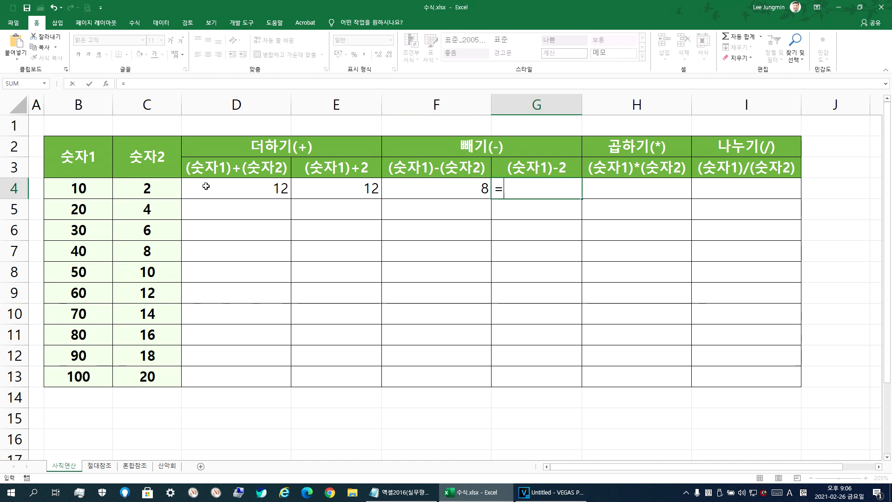
click(89, 189)
text(-2)
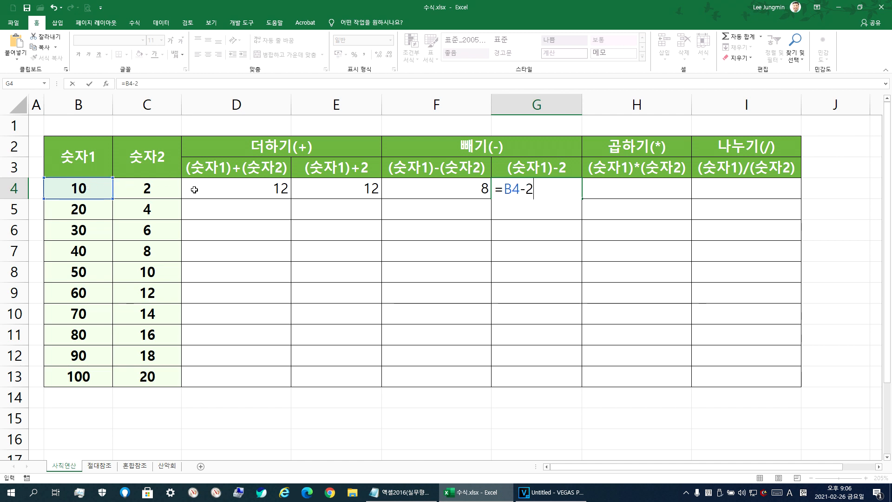
key(Return)
Step: Enter the multiplication formula =B4*C4 in cell H4 by referencing the two numbers in row 4
click(597, 187)
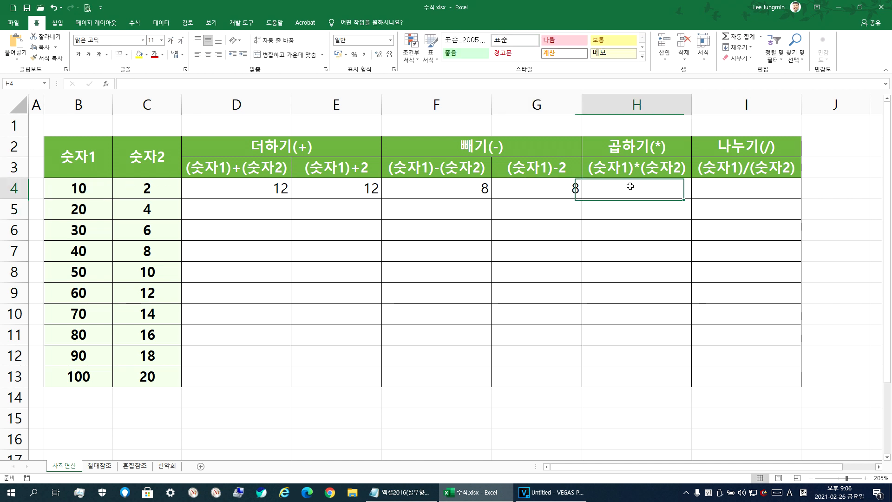
text(=)
click(98, 188)
text(*)
click(148, 191)
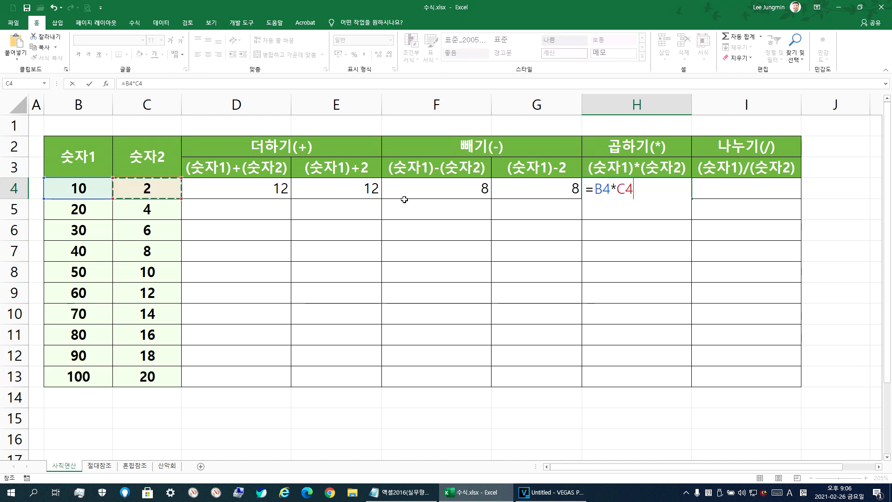
key(Return)
Step: Enter the division formula =B4/C4 in cell I4 by referencing the two numbers in row 4
click(726, 185)
text(=)
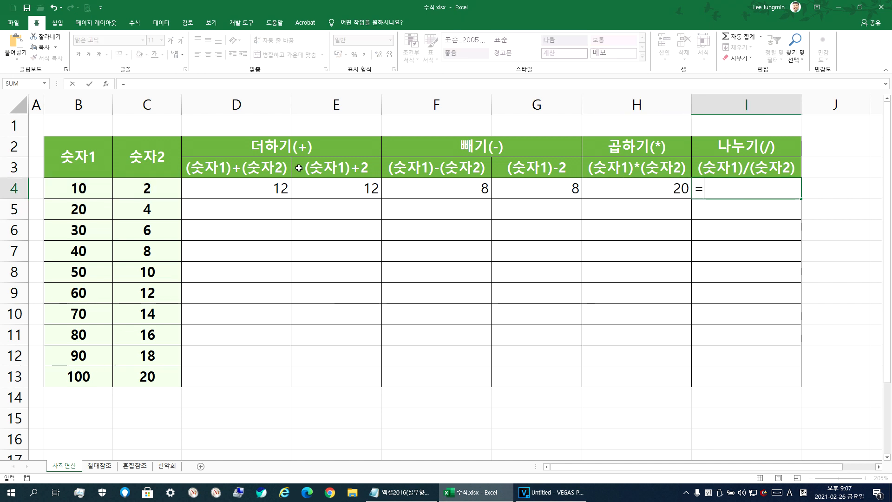
click(64, 183)
text(/)
click(162, 191)
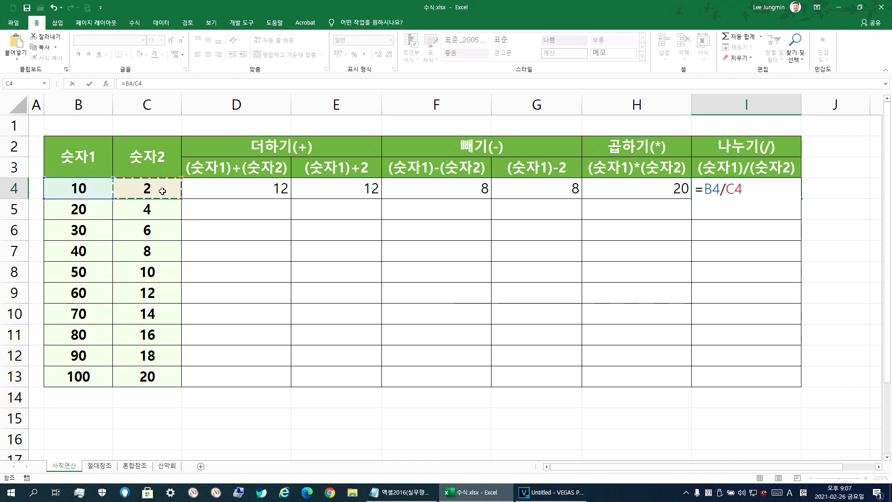
key(Return)
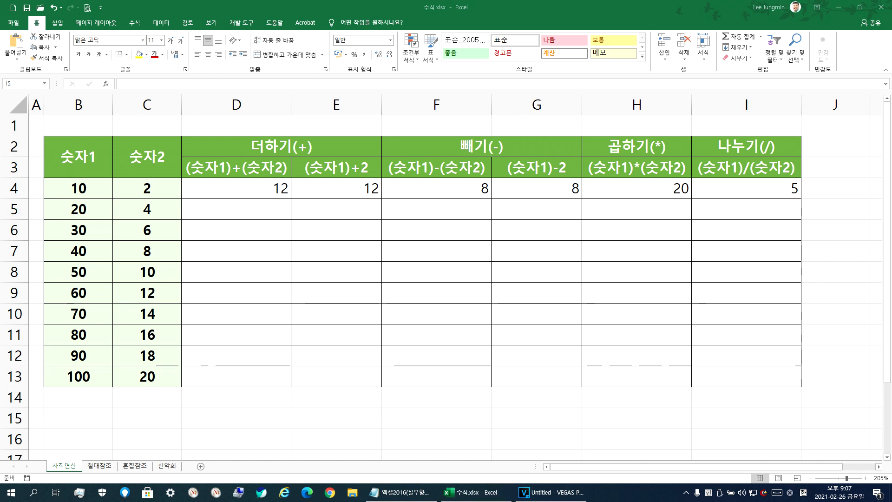
Step: Fill the addition formula from cell D4 down through D13 and undo the fill
click(276, 192)
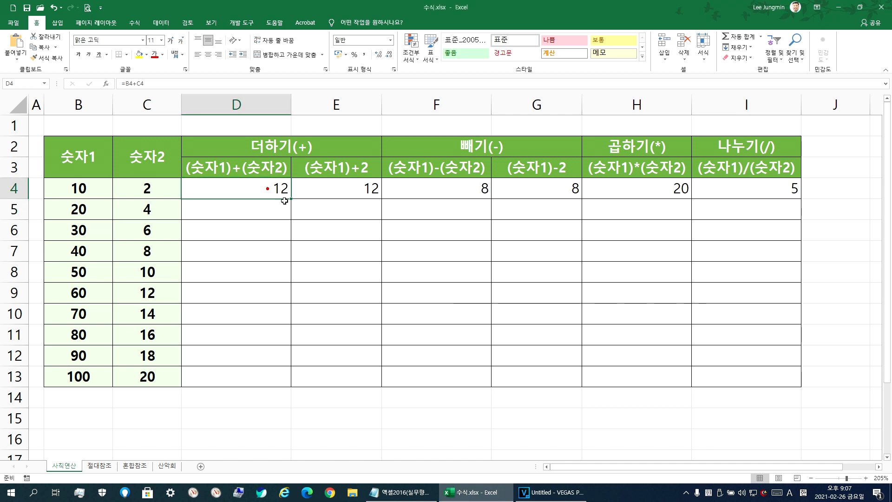
double_click(291, 198)
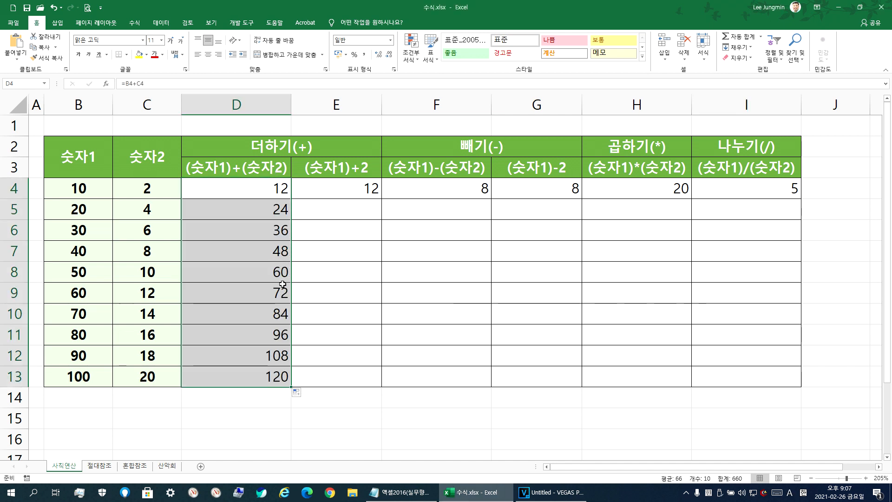
key(ctrl+z)
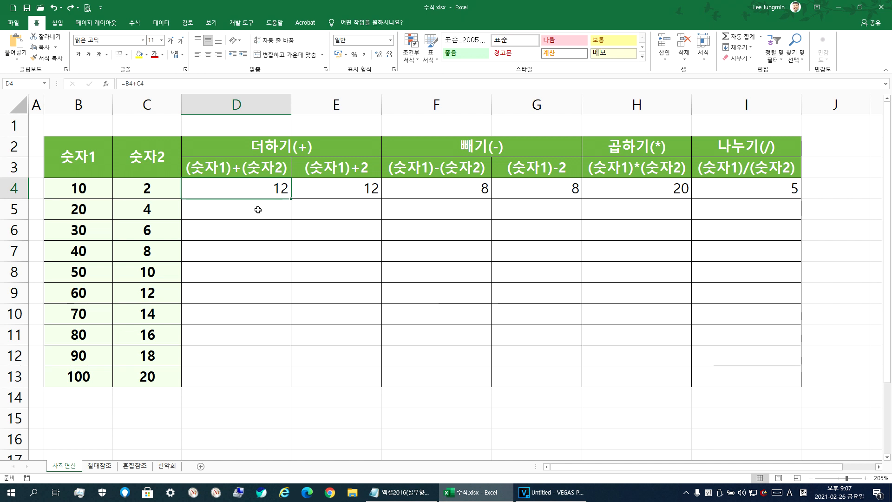
Step: Fill the formulas in D4 and E4 individually down through row 13, and clear the copied formulas in D5:E13
drag(78, 376, 144, 188)
click(220, 214)
click(275, 194)
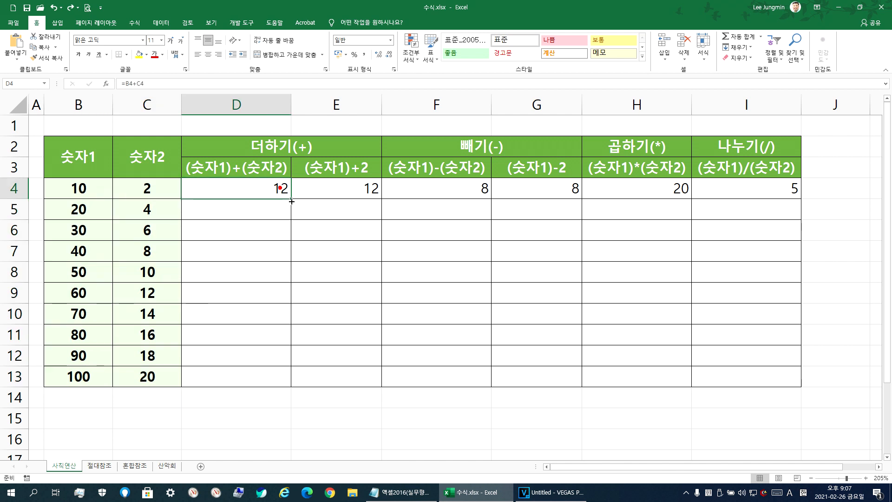
drag(290, 198, 290, 387)
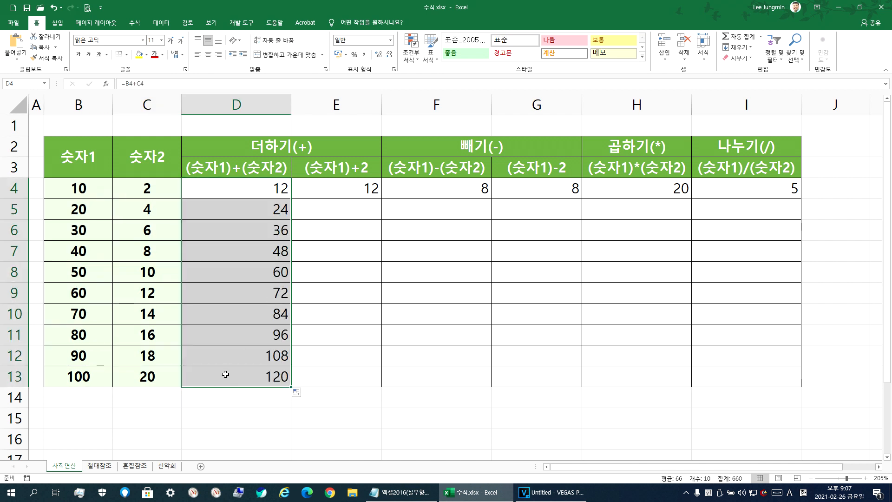
click(370, 189)
drag(383, 200, 383, 386)
click(436, 185)
drag(226, 211, 364, 373)
key(Delete)
Step: Fill all the row 4 formulas in D4:I4 down together through row 13
drag(241, 187, 773, 199)
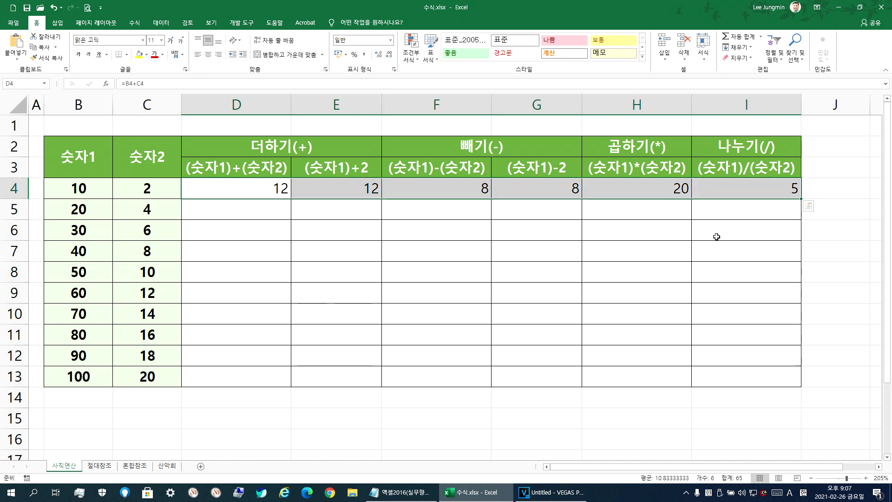
drag(802, 198, 756, 399)
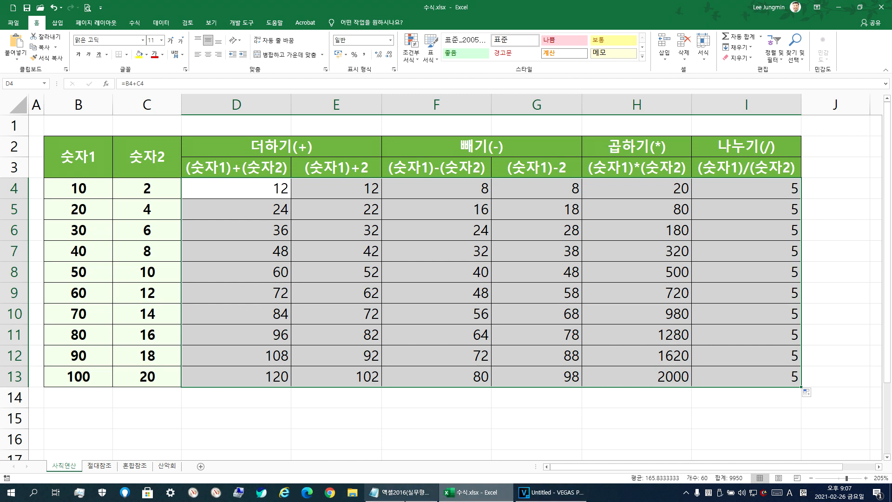
Step: Switch to the Notepad notes and put the 산순연산자 operator list on its own line, removing the > separator
click(409, 495)
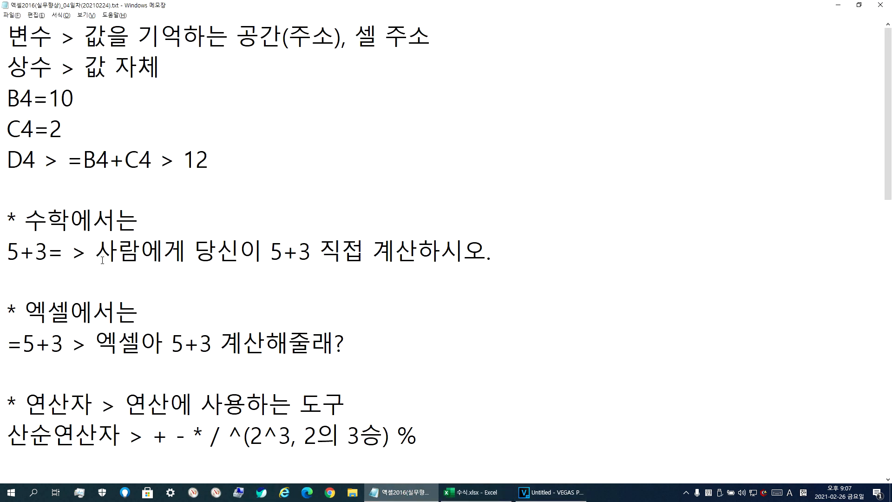
scroll(60, 221, down, 2)
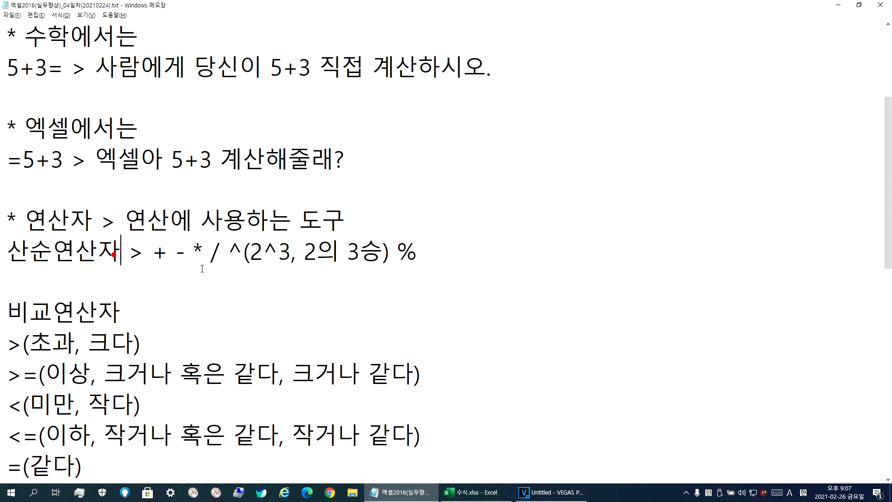
key(Return)
key(Delete)
key(Delete)
key(Delete)
Step: Go through the arithmetic operators + - * / ^ % one by one, and review the comparison operators listed below them
key(Right)
key(Right)
key(Right)
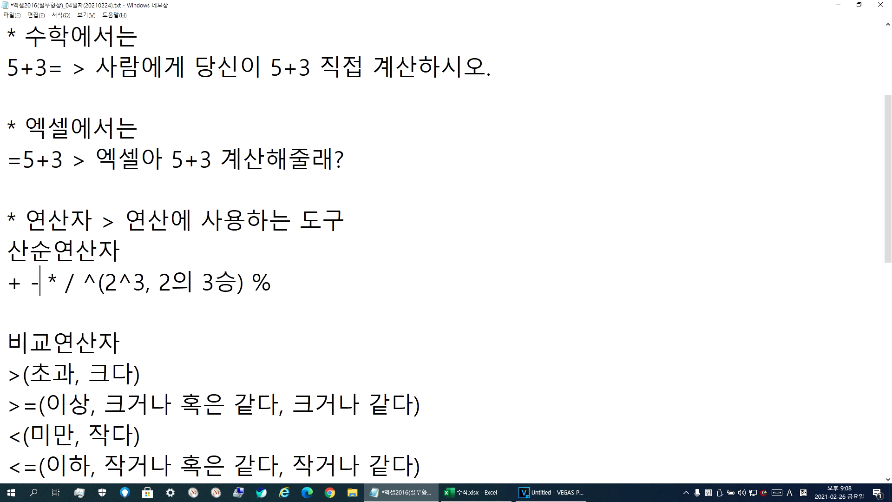
key(Right)
key(Right)
key(Right)
key(Left)
key(Right)
key(Right)
key(Right)
key(Right)
key(Right)
key(Right)
key(Right)
key(Right)
key(Right)
key(Right)
key(Left)
scroll(171, 291, down, 2)
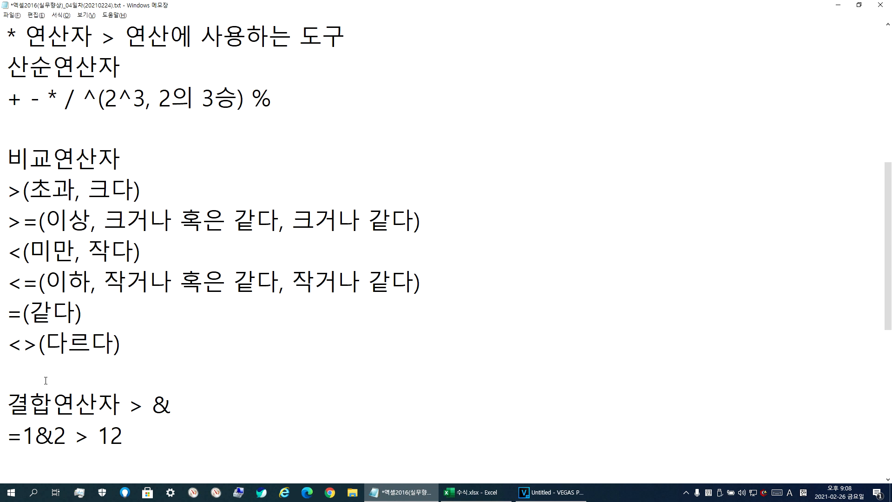
Step: Split the 괄호, 참조연산자 line into two headings separated by a blank line, removing the comma
scroll(48, 390, down, 1)
click(51, 404)
key(Return)
key(Return)
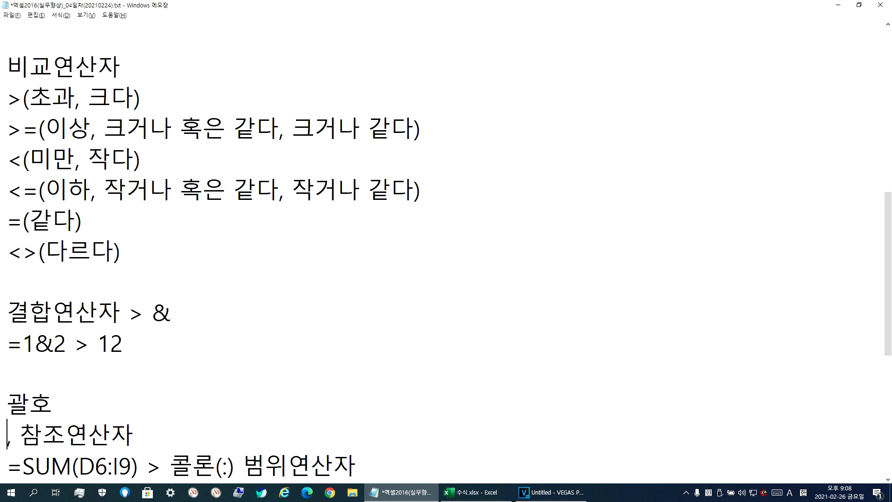
key(Delete)
key(Delete)
Step: Extend the 괄호 heading so it reads 괄호연산자 > (
key(Up)
key(Up)
key(End)
text(DUST)
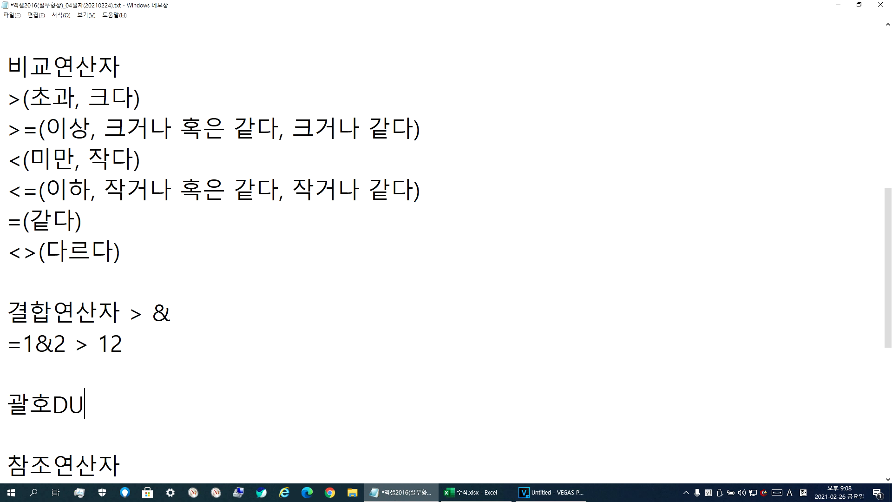
key(BackSpace)
key(BackSpace)
key(BackSpace)
key(BackSpace)
key(Hangul)
text(연)
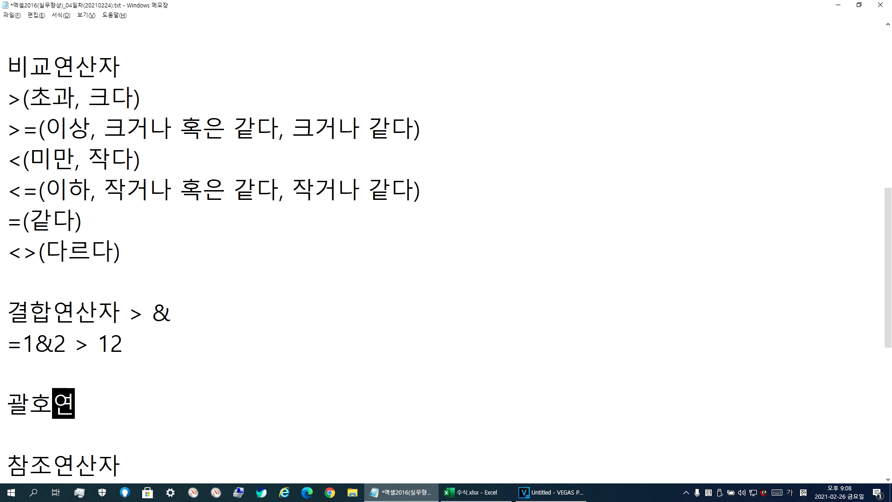
text(산자 > ()
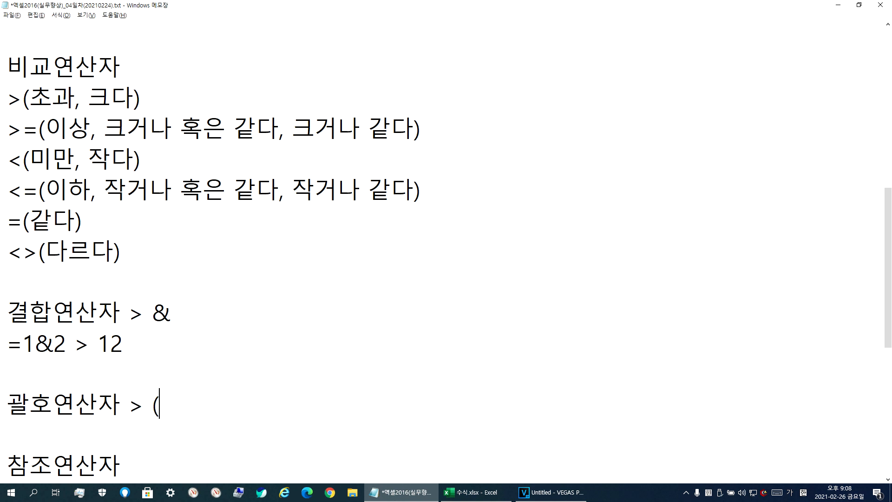
Step: Close the parentheses on the 괄호연산자 line and add the explanation ", 연산에서 우선순위가 가장 높다."
text( ), 연)
text(산에서)
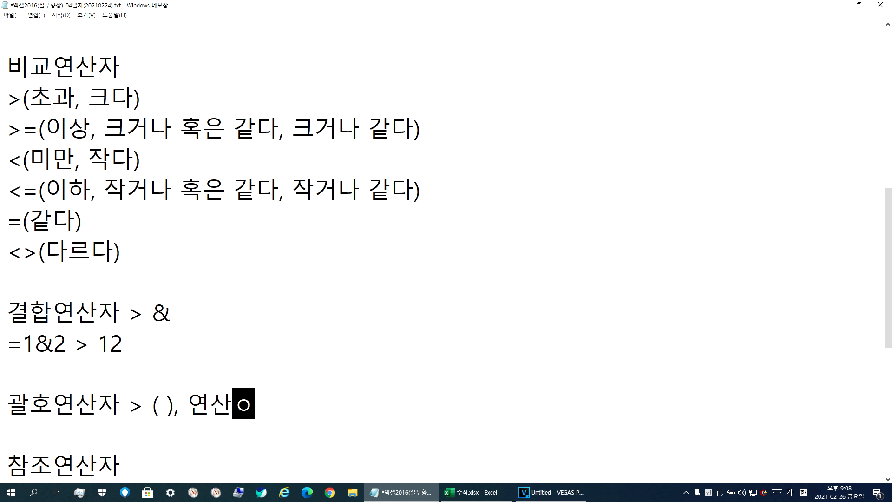
text( 우선순위가 )
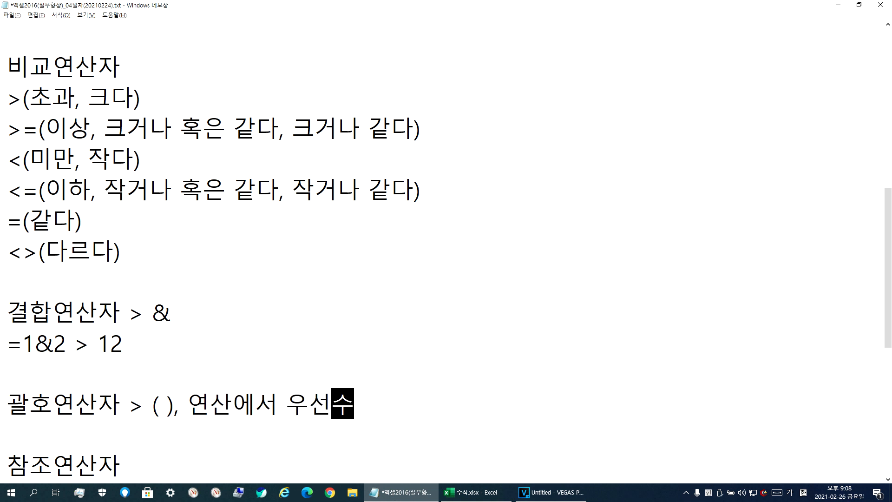
text(가장 높다)
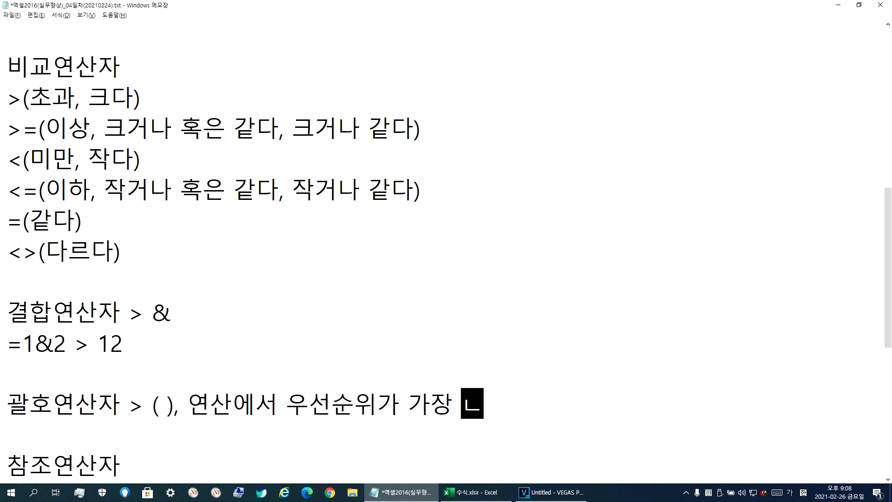
text(.)
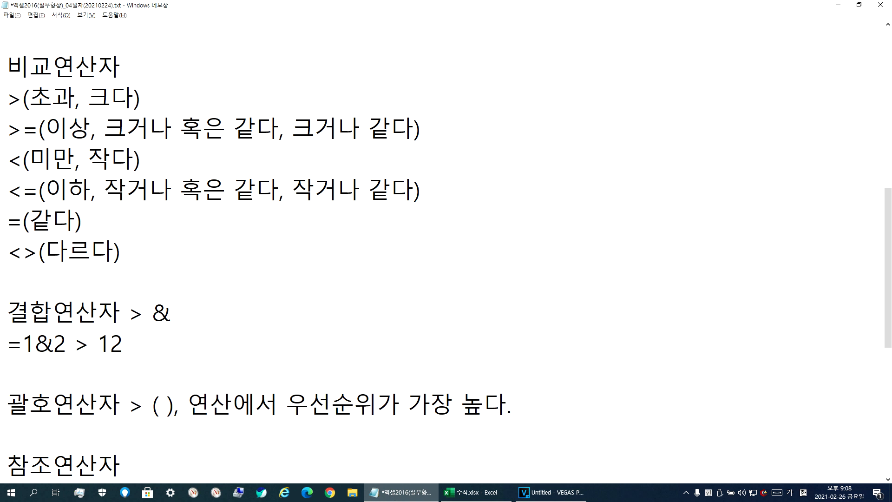
Step: Add the sentence "가장 먼저 계산을 해야한다." to the end of the 괄호연산자 line
text( 가장 먼)
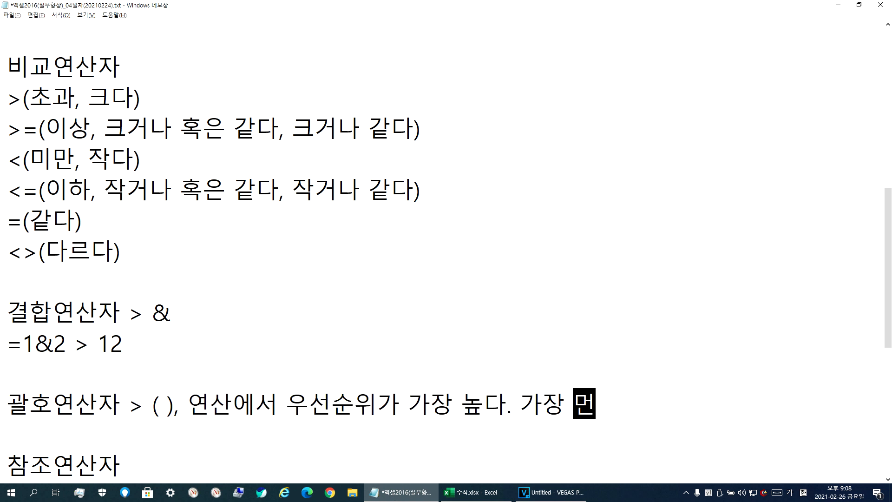
text(저 계산할)
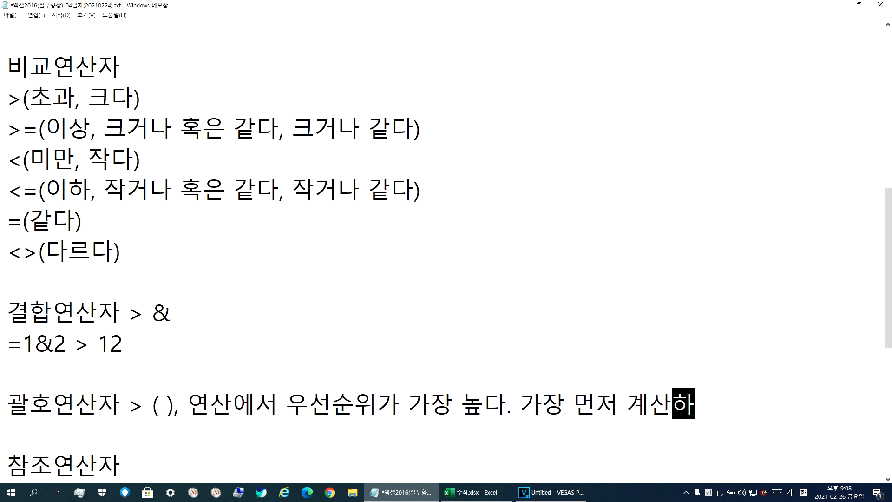
key(BackSpace)
text(을)
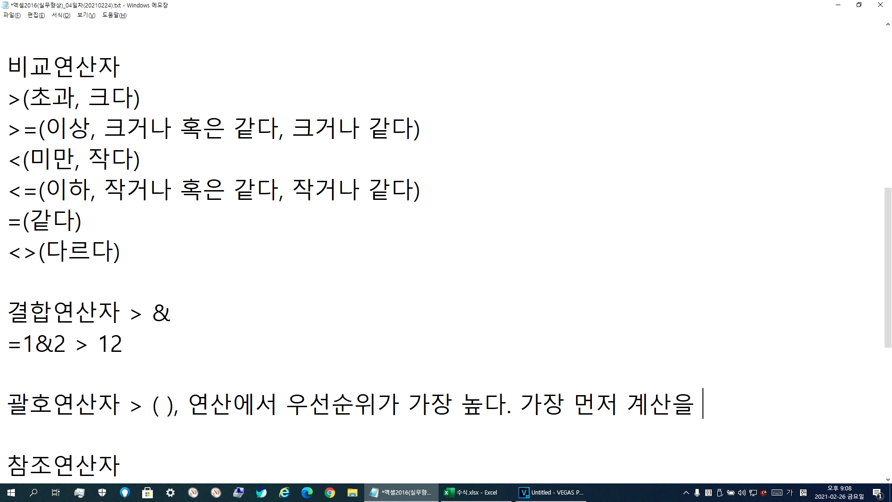
text( 해야)
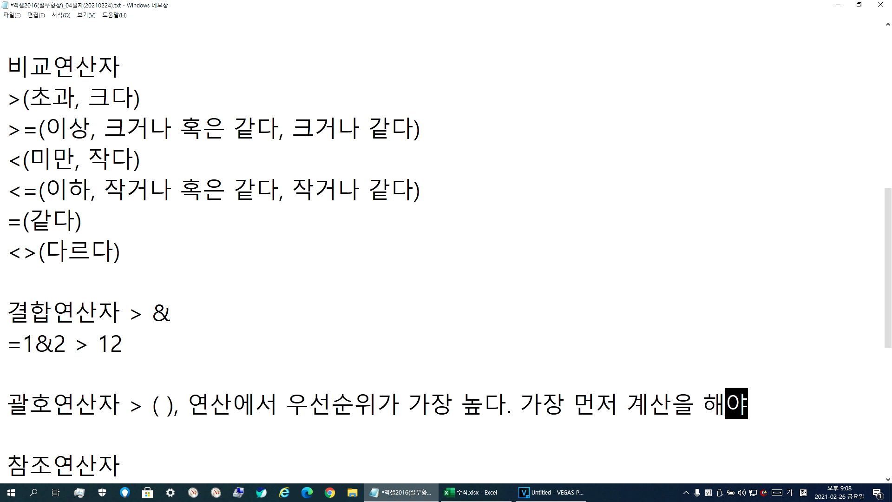
text(하ㄴ다.)
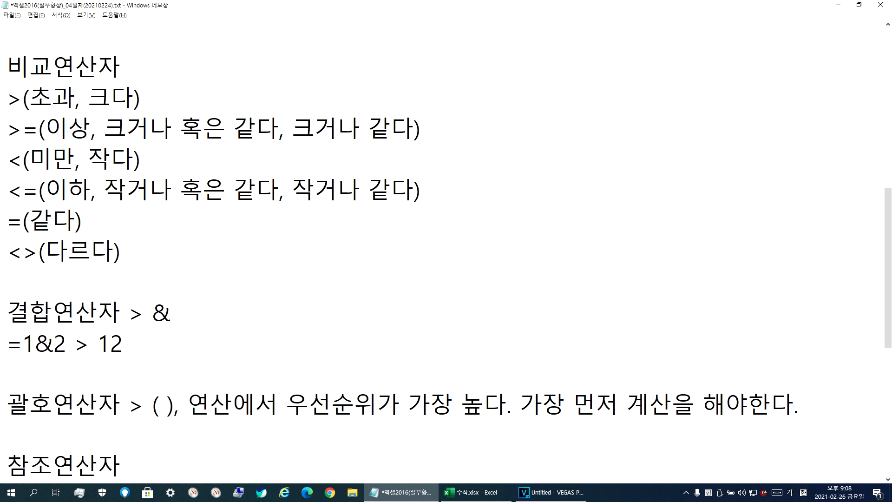
Step: Switch to Excel and enter =SUM(D4:I13) in cell E15 of the 사칙연산 sheet to demonstrate the colon range operator
scroll(182, 457, down, 3)
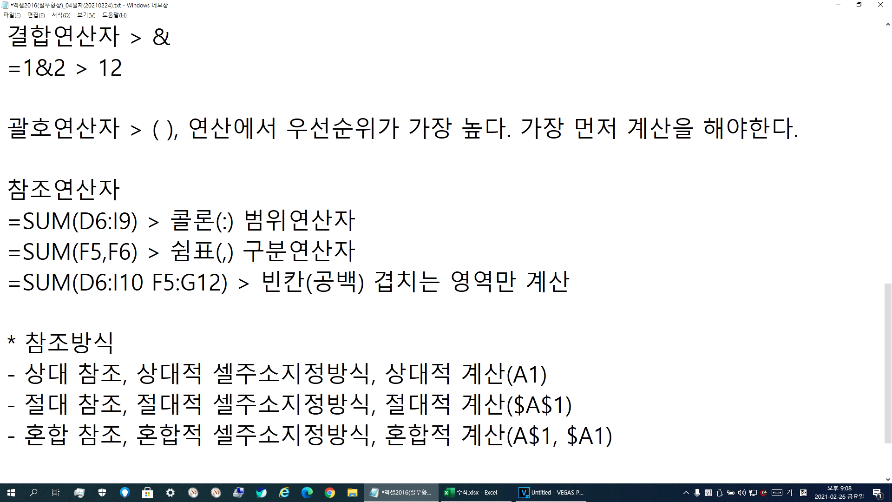
key(alt+Tab)
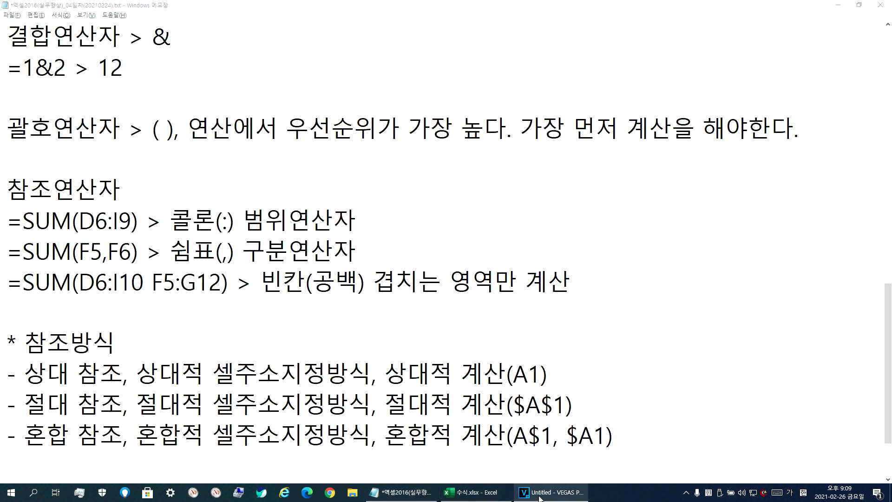
click(474, 493)
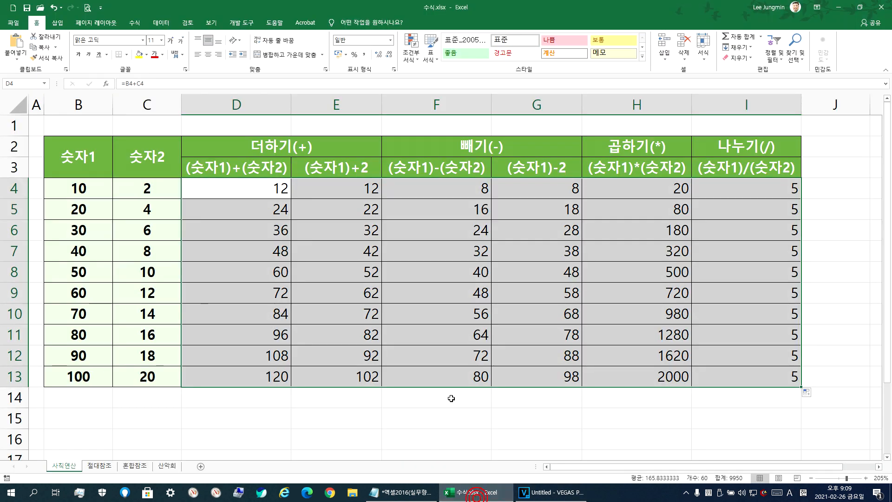
click(330, 422)
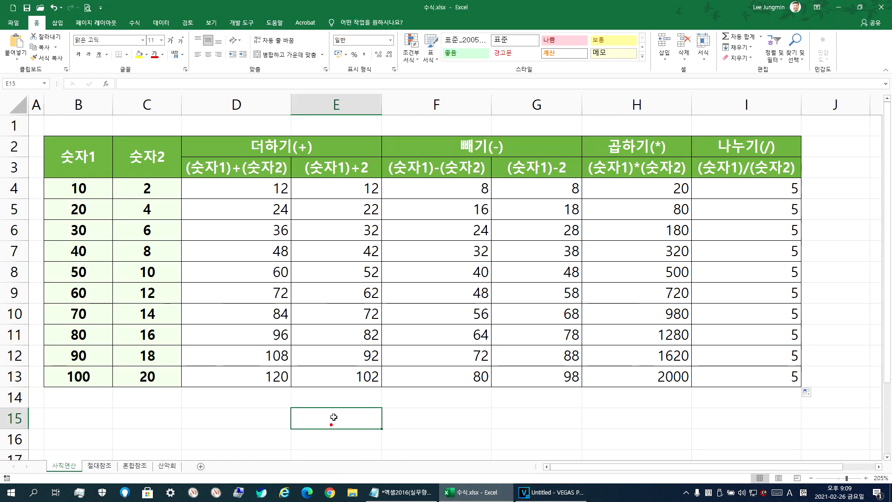
text(=S)
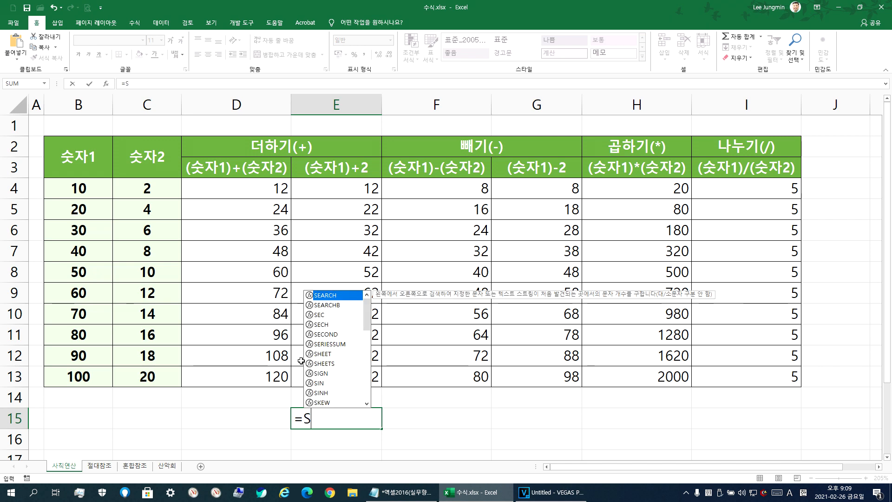
text(UM()
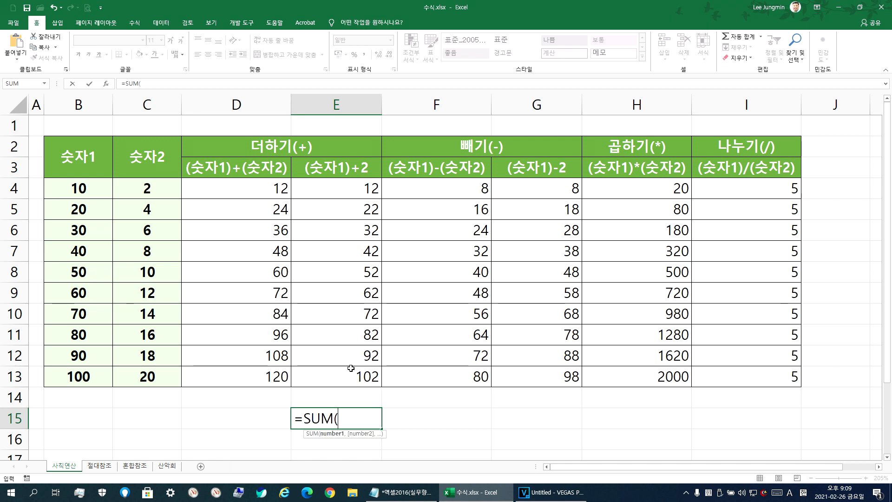
drag(269, 195, 739, 381)
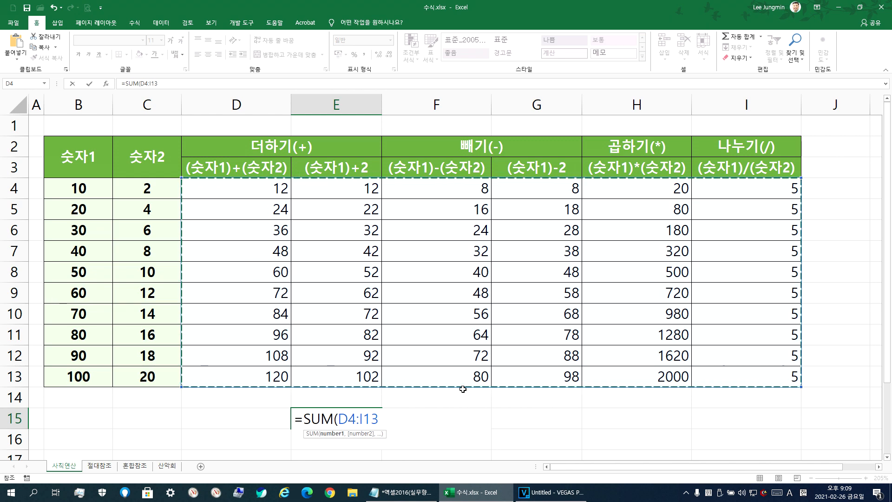
key(Return)
click(339, 420)
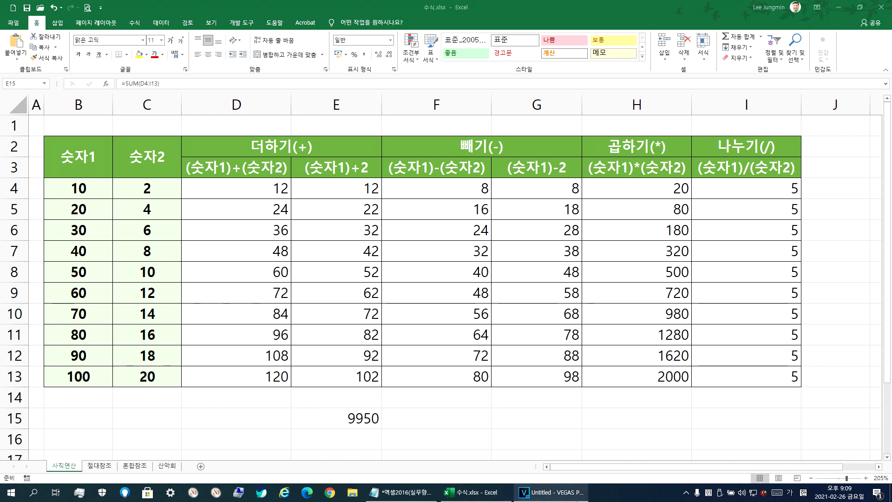
Step: Check the comma operator note in Notepad, and enter =SUM(D4,D6,D8) in cell F15 of the Excel sheet
click(397, 493)
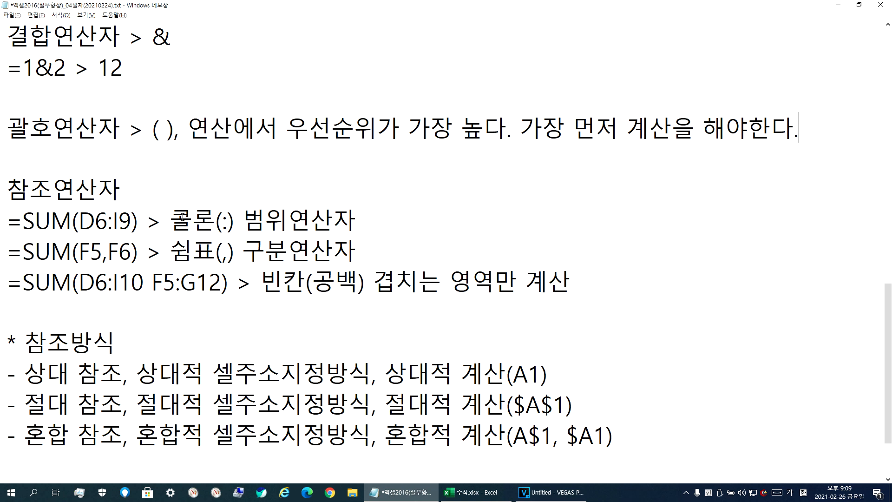
click(474, 493)
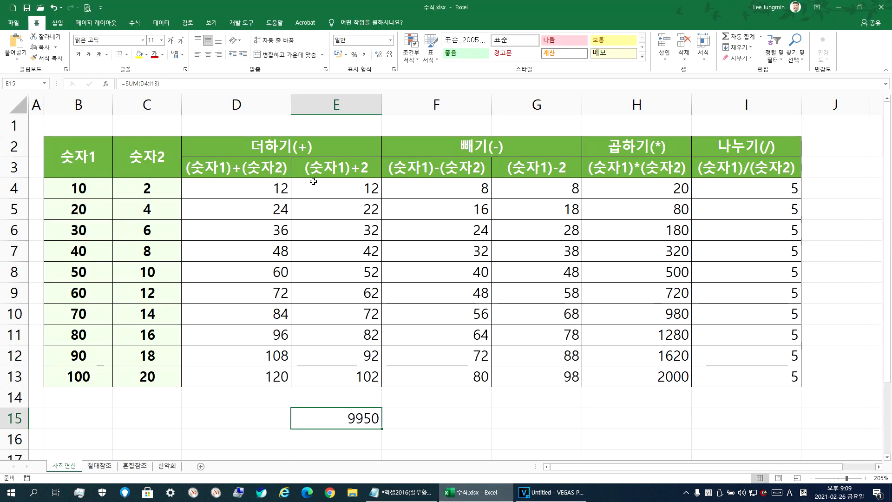
click(433, 419)
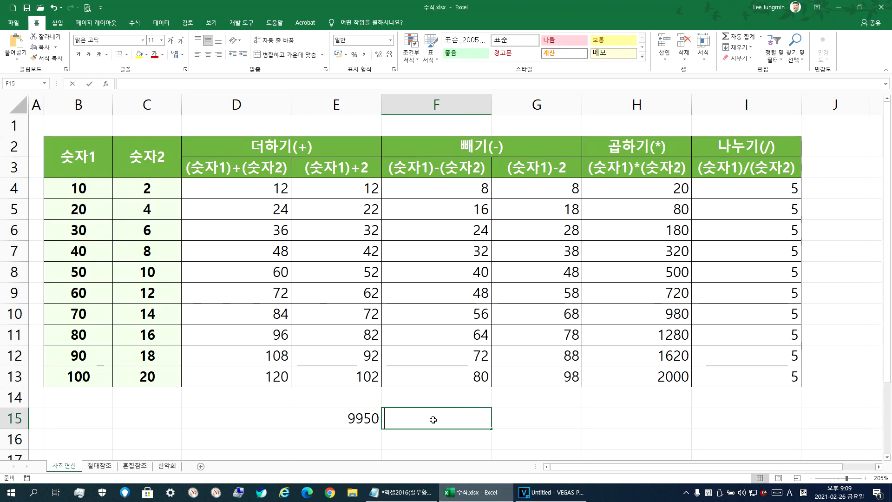
text(=SUM()
click(253, 194)
text(,)
click(255, 229)
text(,)
click(256, 272)
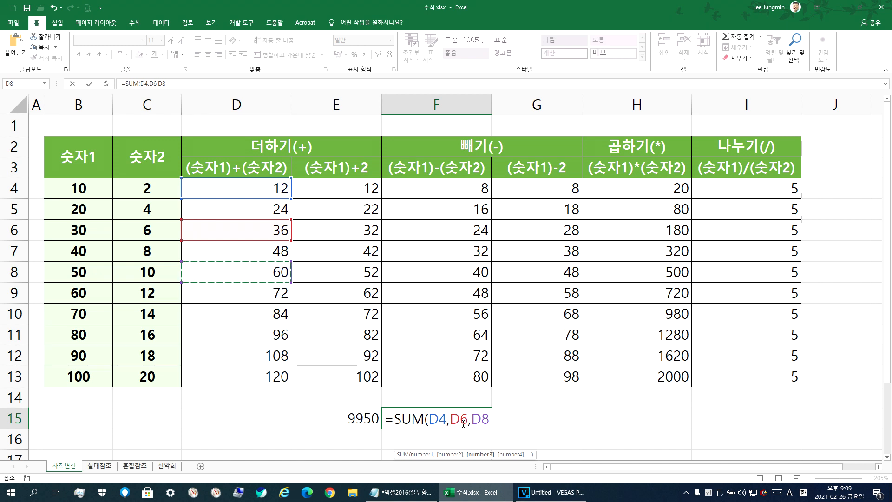
key(Return)
key(super+Tab)
key(Escape)
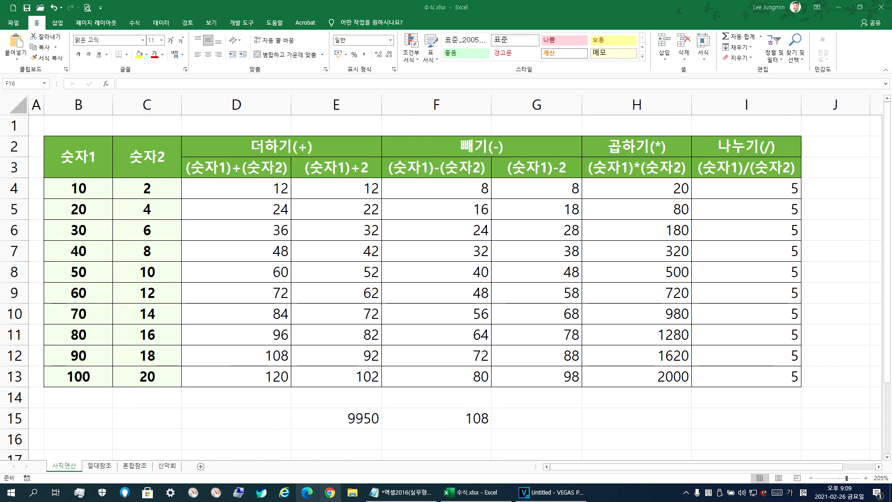
Step: Check the space operator note in Notepad, and enter the intersection formula =SUM(D7:H9 F5:G11) in cell H15 of the Excel sheet
click(399, 492)
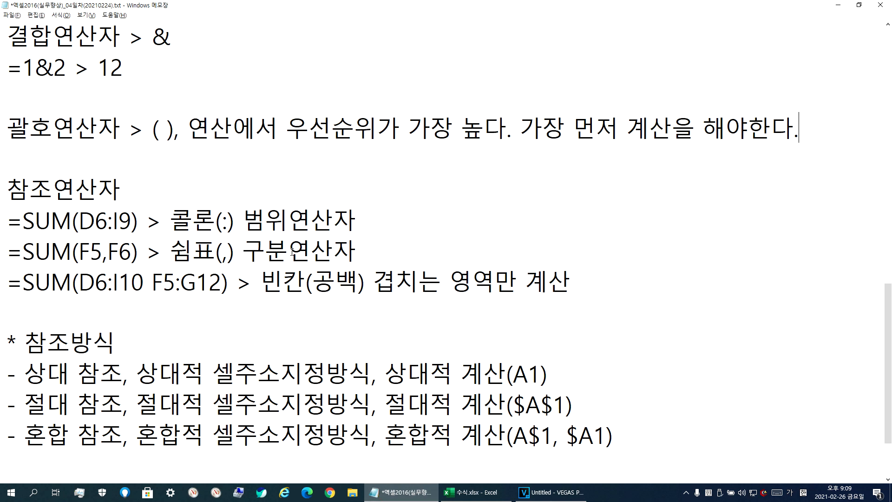
key(alt+Tab)
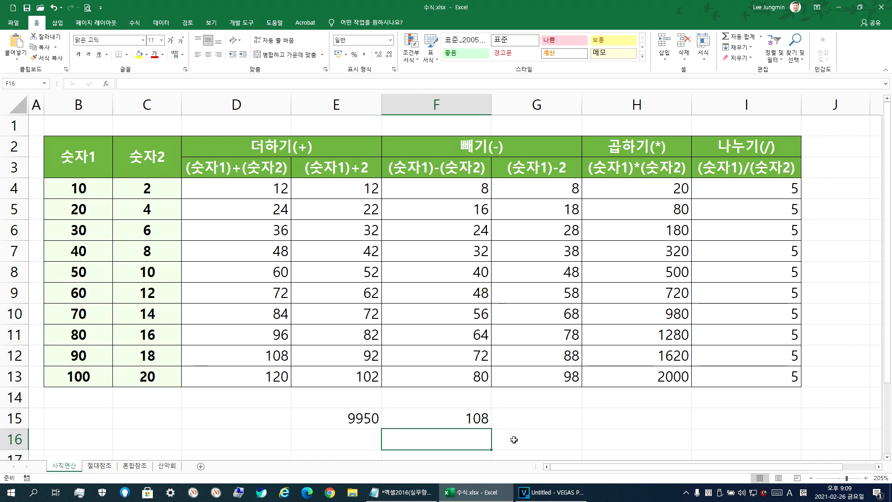
click(628, 419)
text(=SUM()
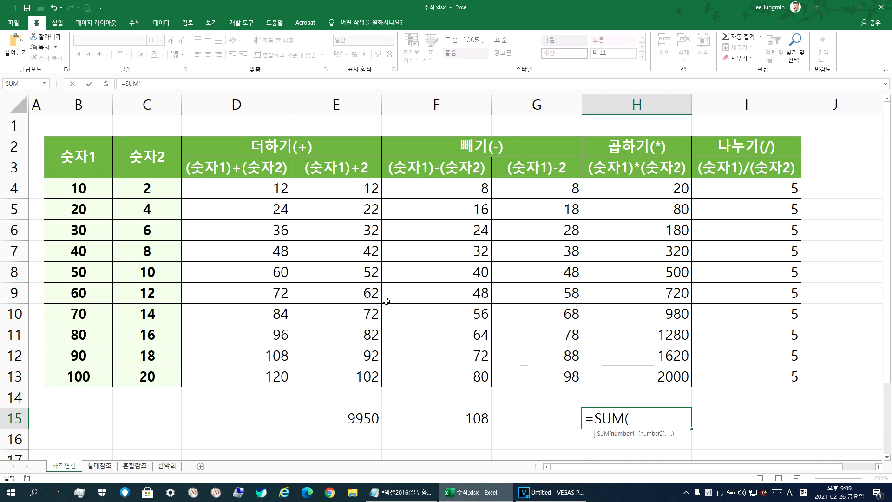
drag(279, 249, 654, 285)
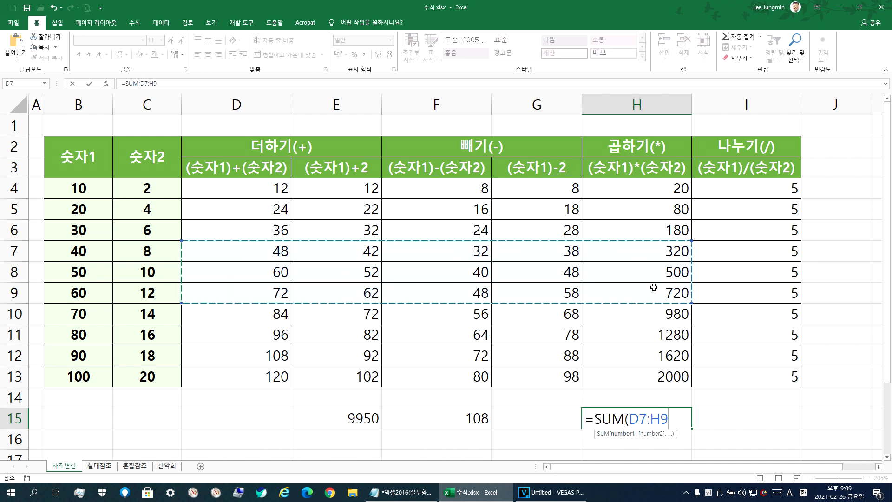
drag(423, 202, 536, 345)
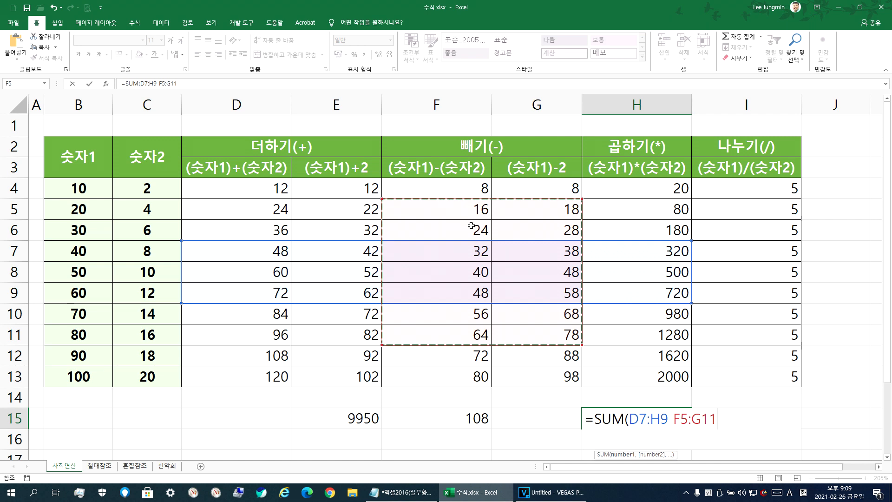
key(Return)
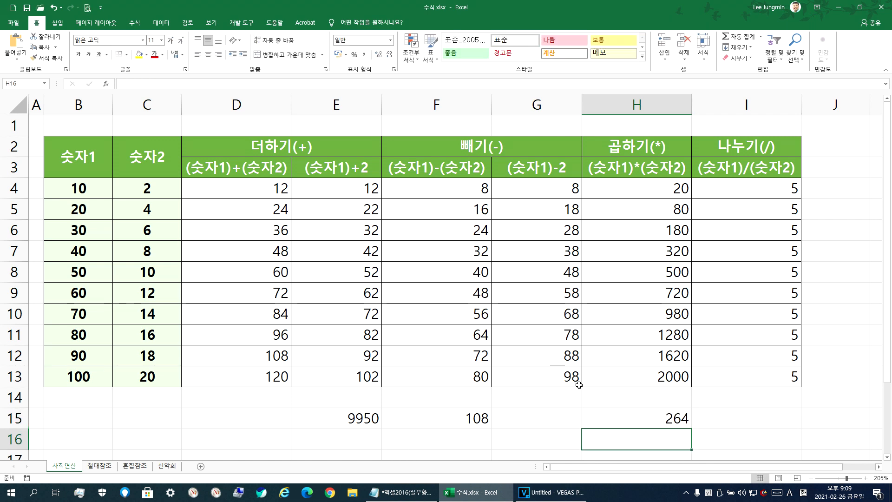
Step: Highlight the space in Notepad's =SUM(D6:I10 F5:G12) example, and open the formula in Excel cell D4 to inspect its references
key(alt+Tab)
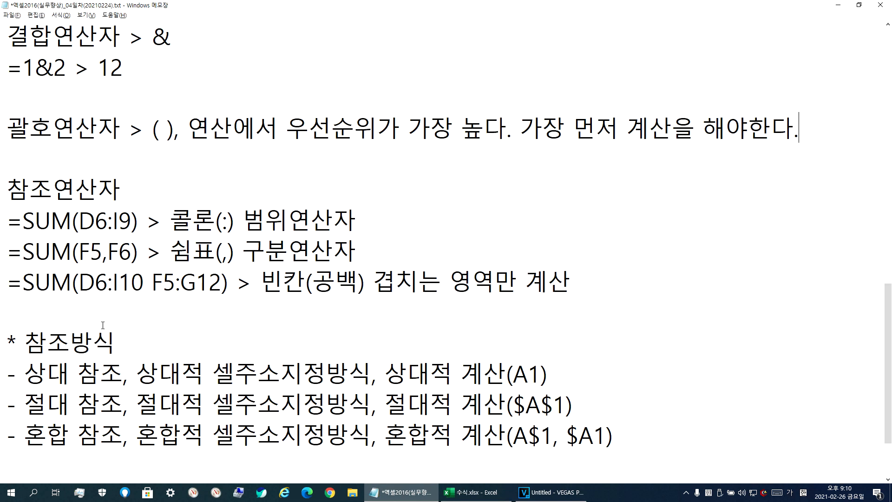
double_click(147, 281)
key(alt+Tab)
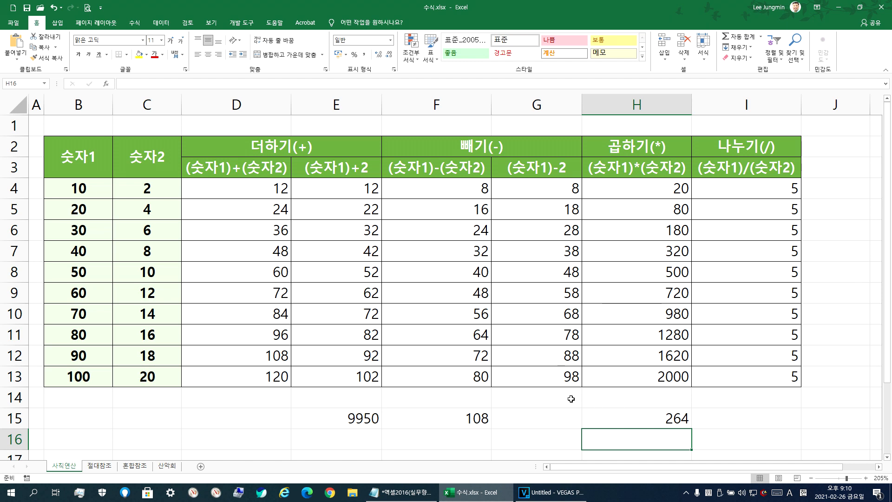
click(253, 191)
double_click(260, 198)
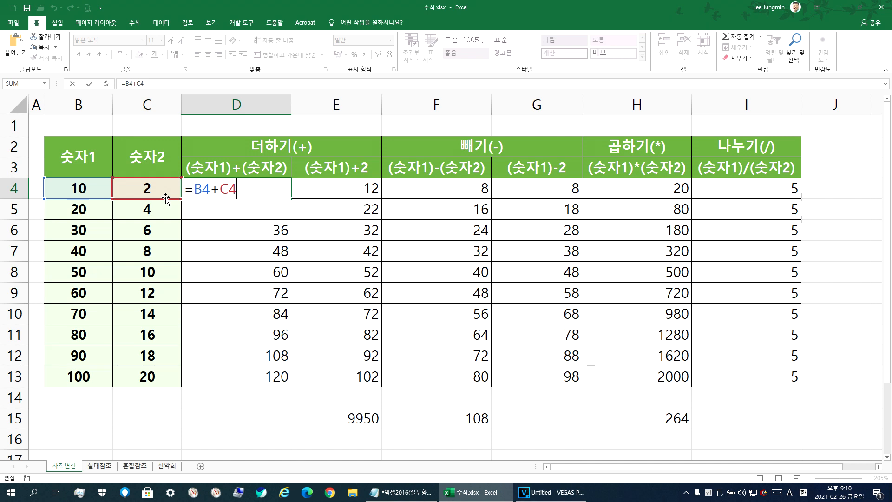
Step: Switch to Notepad and review the 참조방식 notes on 상대 참조 and 절대 참조
key(alt+Tab)
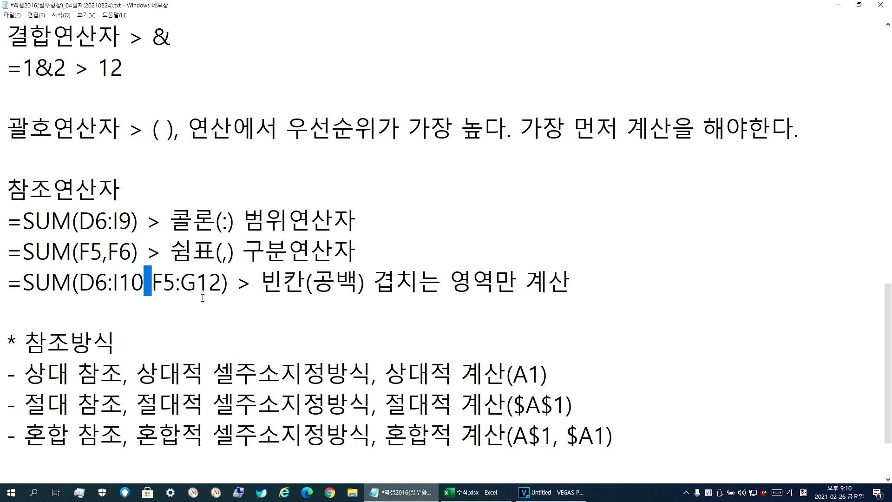
scroll(203, 298, down, 1)
click(145, 287)
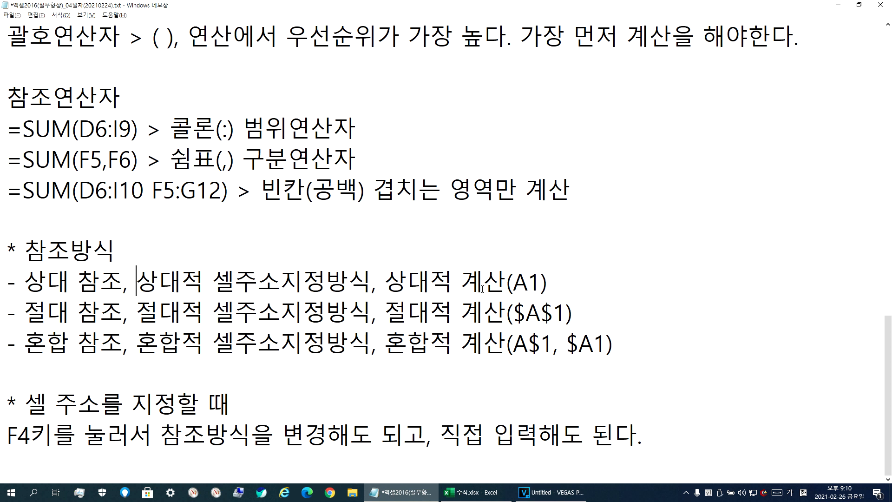
drag(139, 278, 175, 279)
drag(27, 280, 39, 282)
click(38, 310)
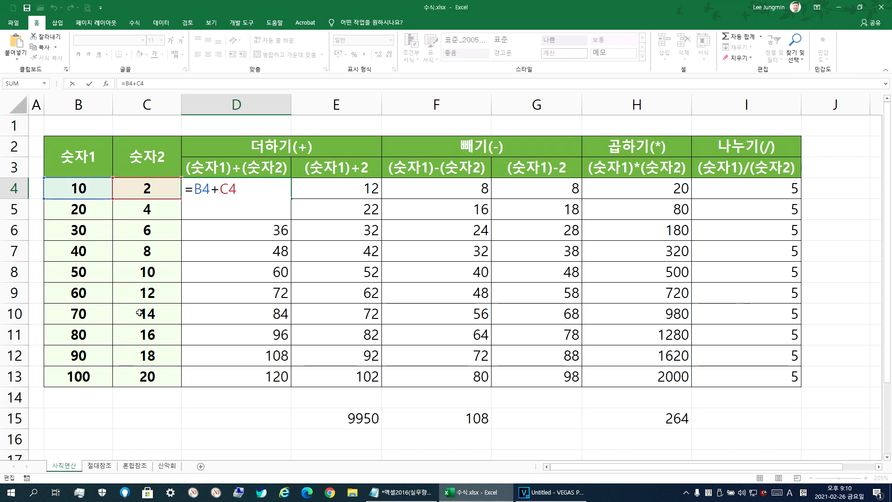
Step: In Excel, compare the formulas in D4 and D5 to examine how relative references follow each row
key(Return)
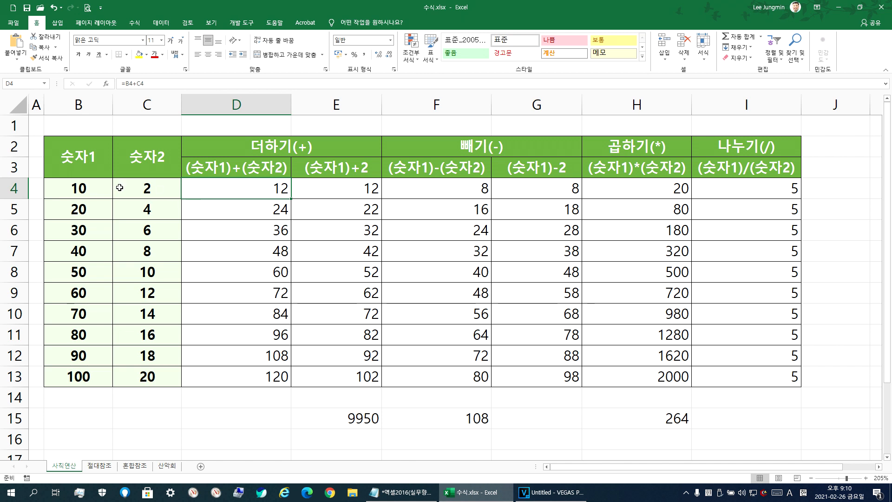
click(74, 189)
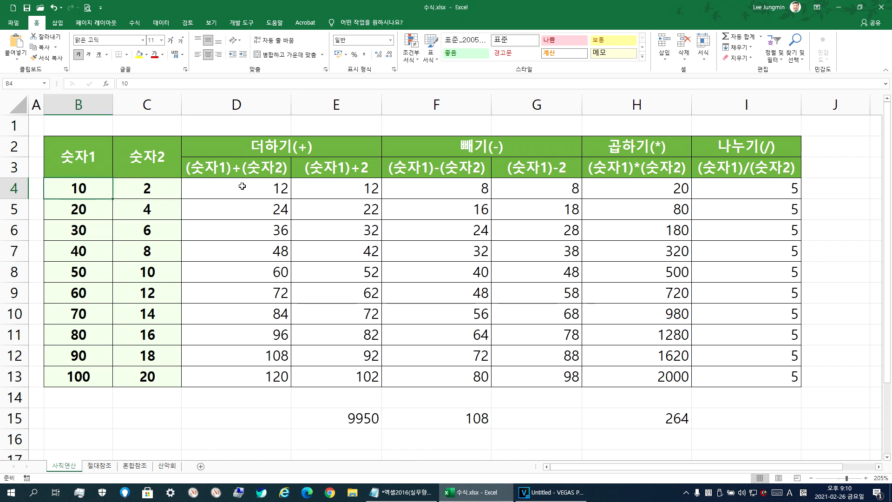
click(223, 209)
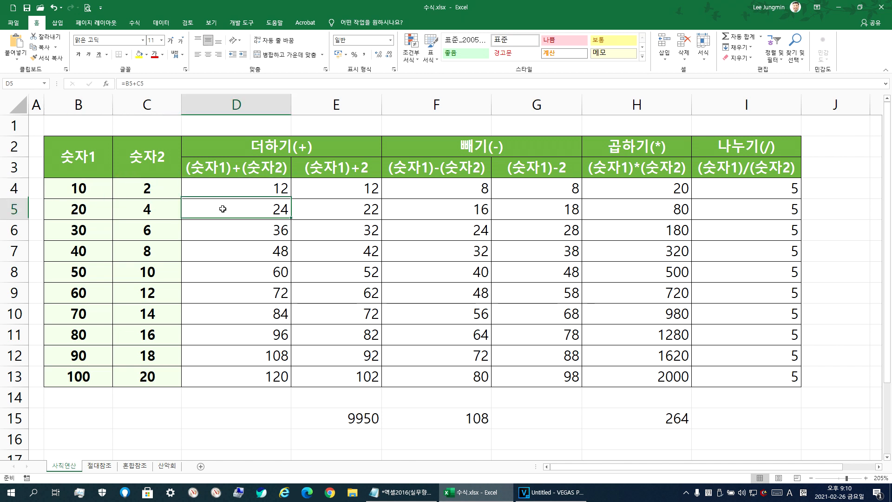
double_click(235, 189)
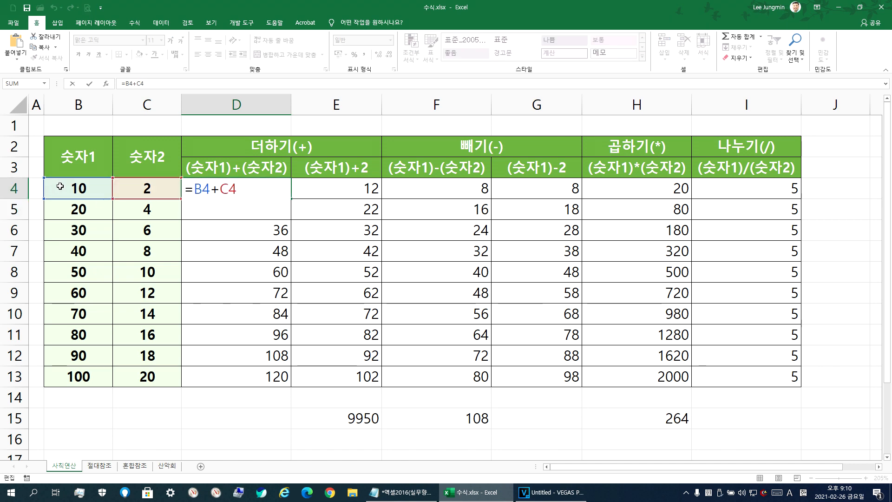
click(239, 209)
double_click(239, 209)
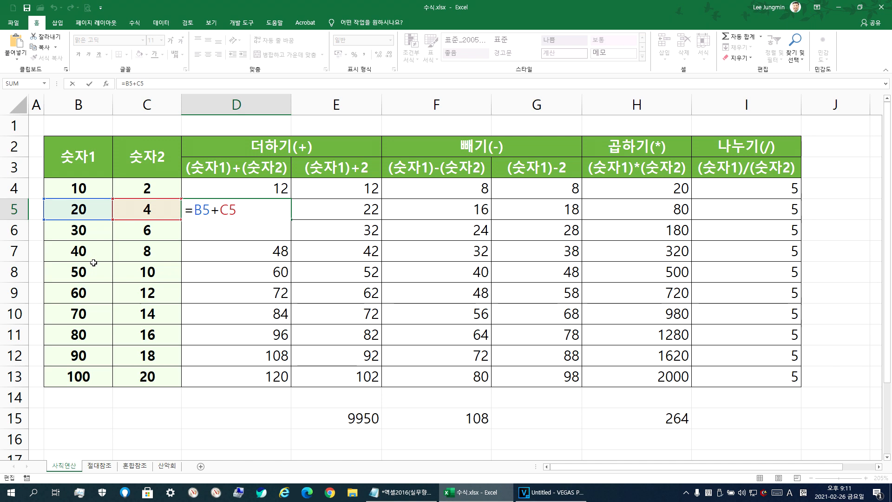
Step: Re-enter the sum formula =B6+C6 in cell D6 by referencing the two number cells in that row
key(Return)
text(=)
click(79, 230)
text(+)
click(135, 231)
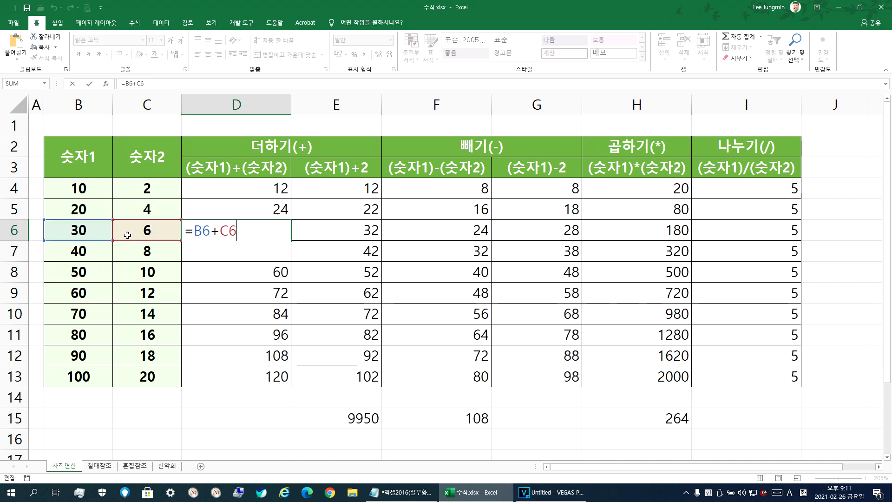
key(ctrl+Return)
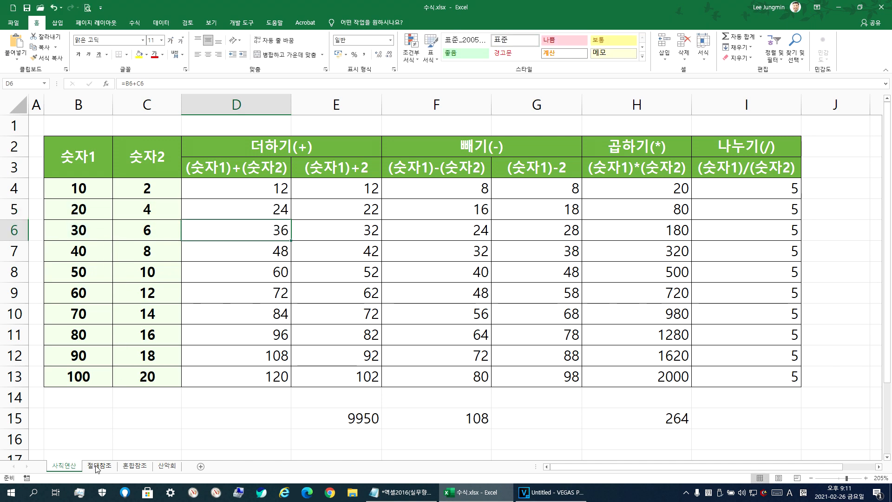
Step: On the 절대참조 sheet, enter the 근무시간 values 6, 4, 6, 5, 7, 4, 4, 5, 5, 6, 6, 5, 7, 4, 6 from C6 down
click(97, 467)
key(ctrl)
scroll(148, 199, up, 6)
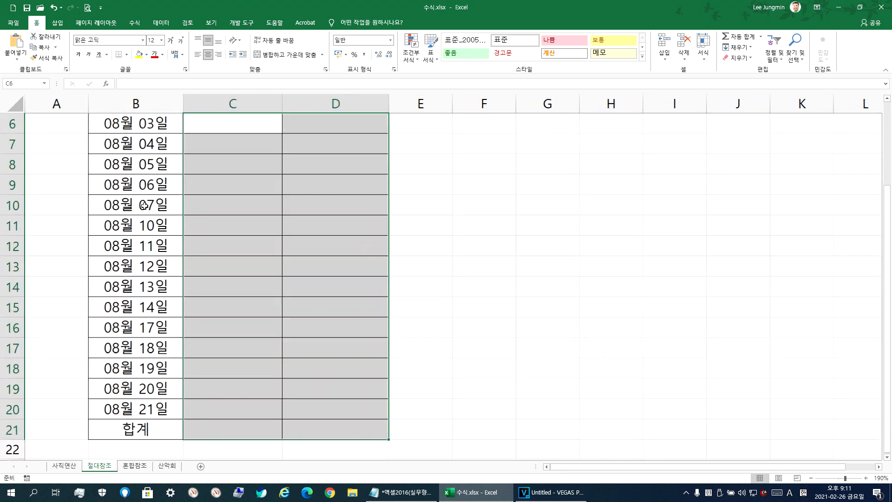
scroll(144, 205, up, 2)
click(218, 234)
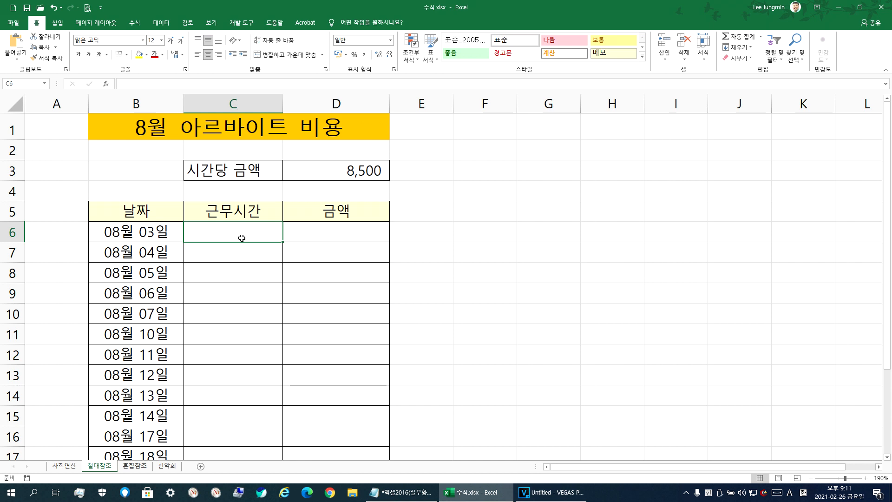
text(6 4 6 5 7 4 4 5 5 6 6 5 7 4 6)
scroll(260, 224, up, 2)
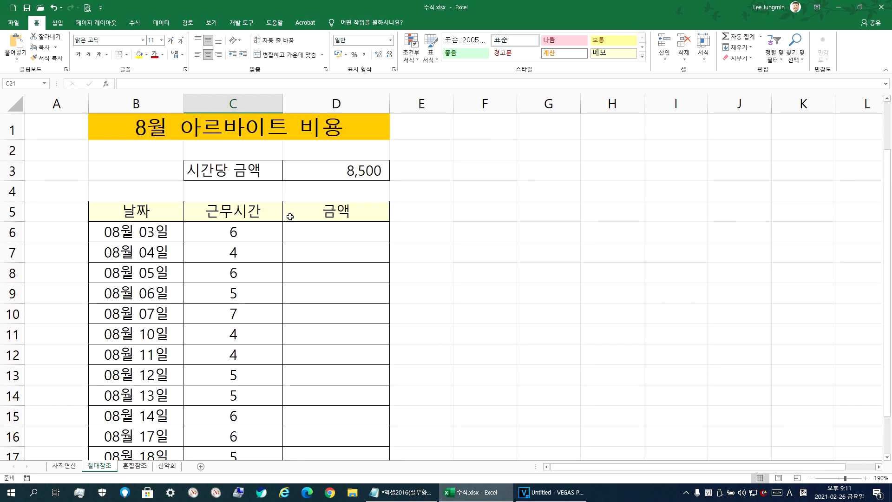
Step: Enter the formula =C6*D3 in cell D6 to multiply the work hours by the hourly rate
click(305, 233)
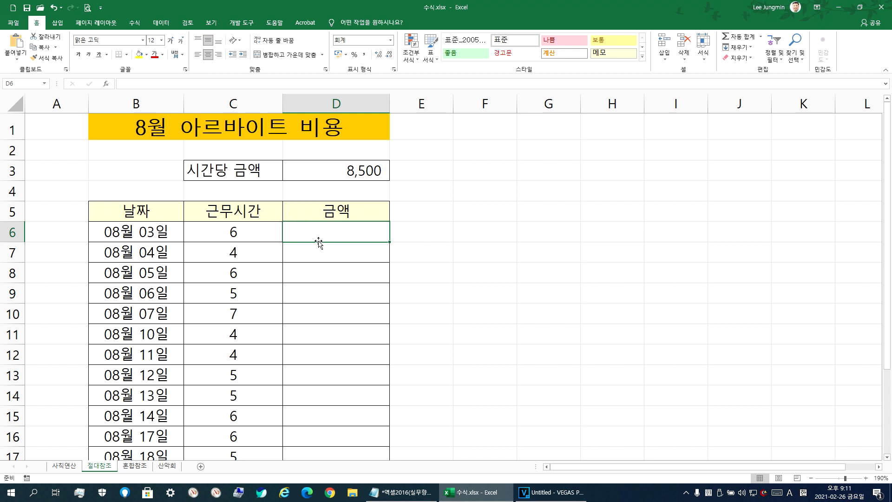
text(=)
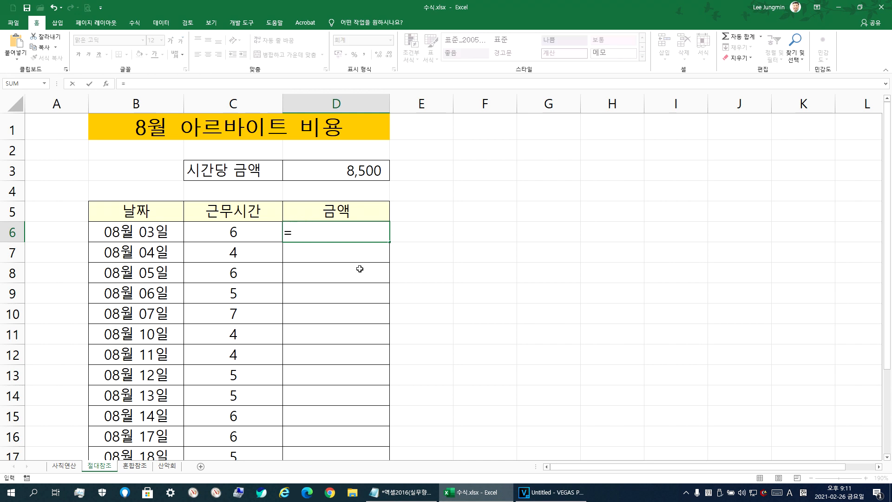
click(249, 229)
text(*)
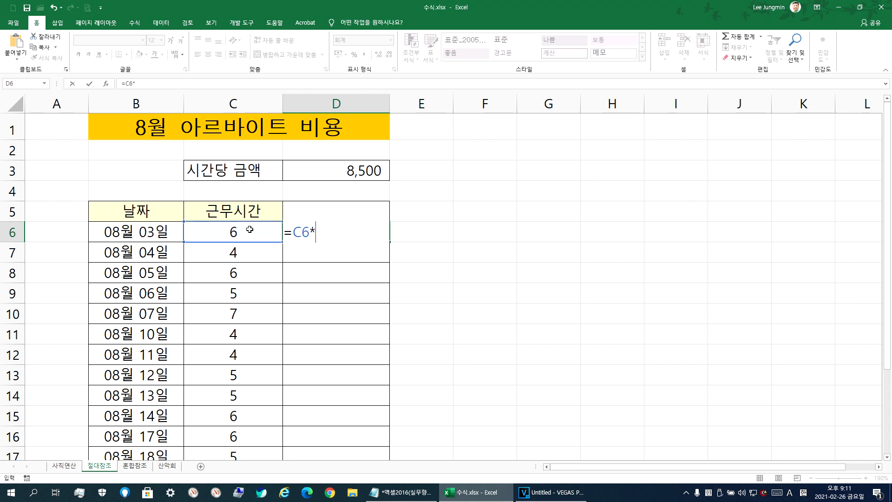
click(324, 165)
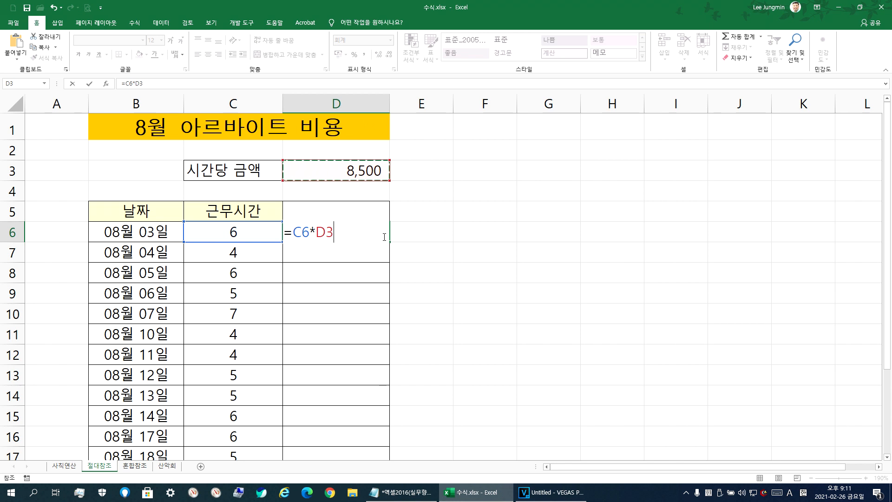
key(Return)
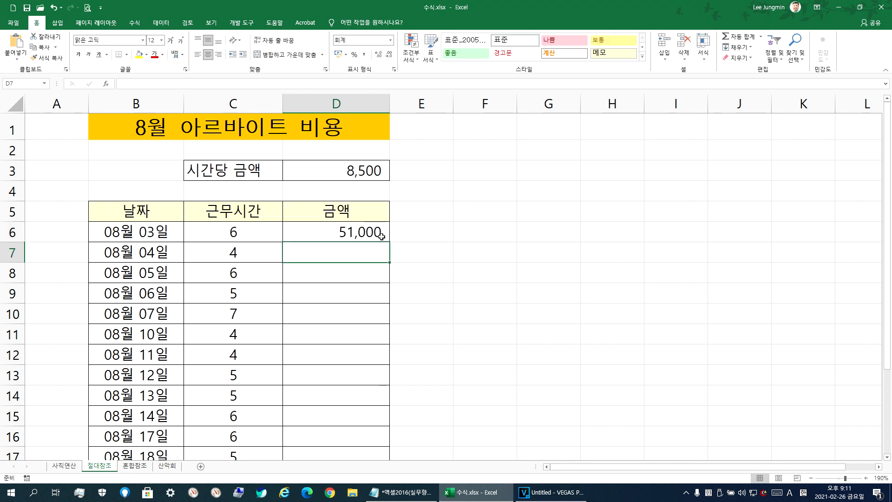
Step: Fill the D6 formula down the 금액 column through D20
click(381, 236)
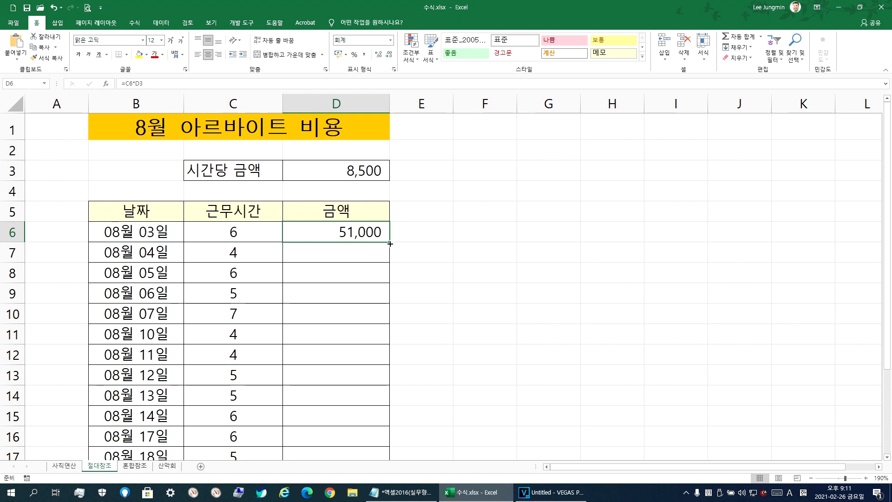
drag(392, 242, 392, 414)
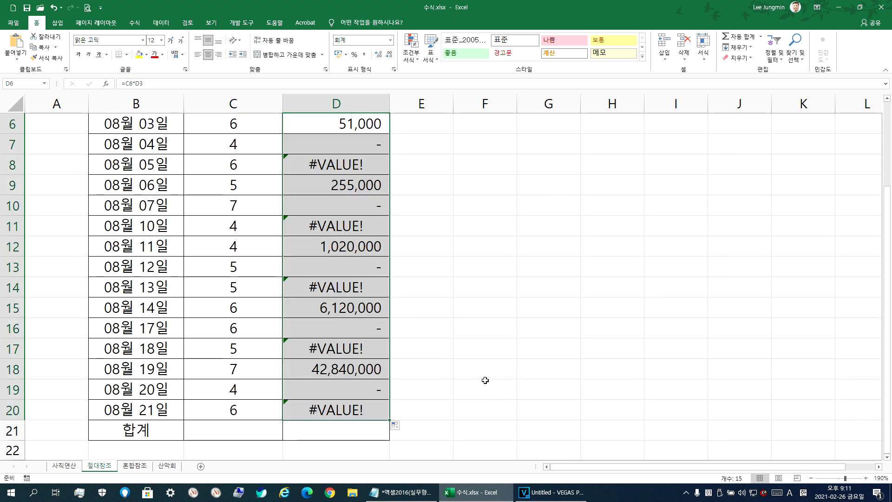
scroll(485, 381, up, 2)
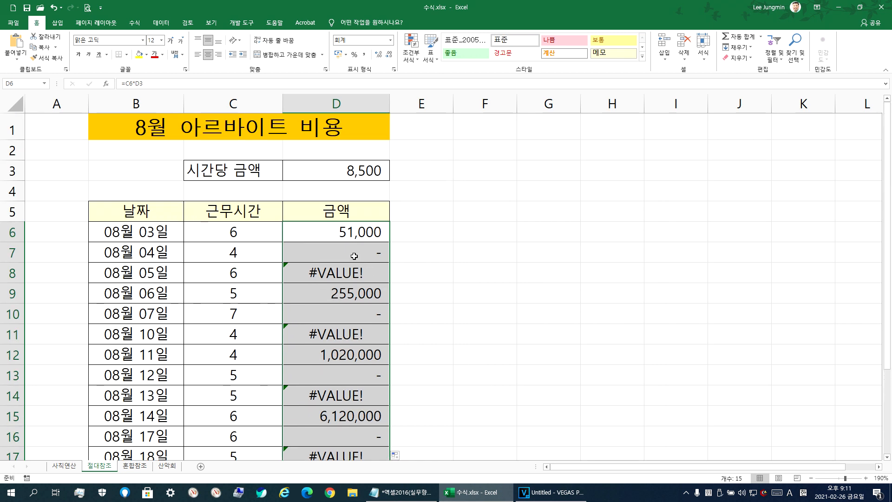
Step: Compare the formulas in D6 and D7 to examine which cells each one references
drag(329, 230, 329, 231)
click(328, 230)
double_click(318, 232)
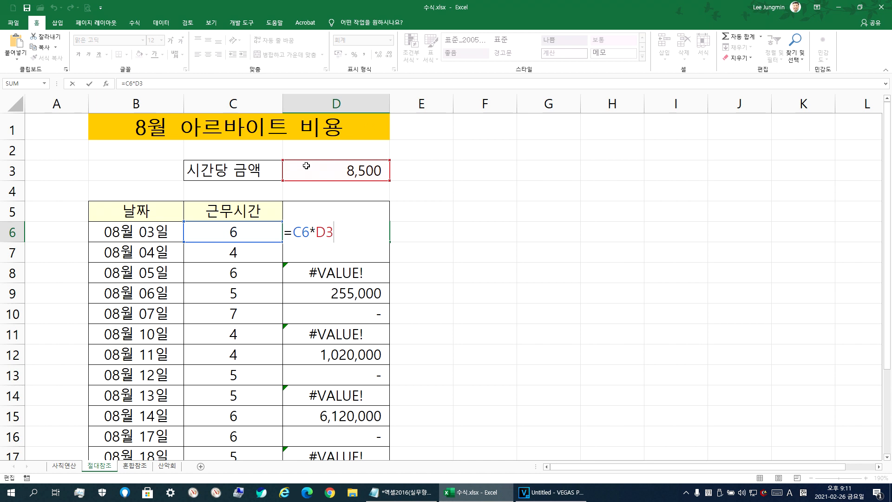
key(ctrl+Return)
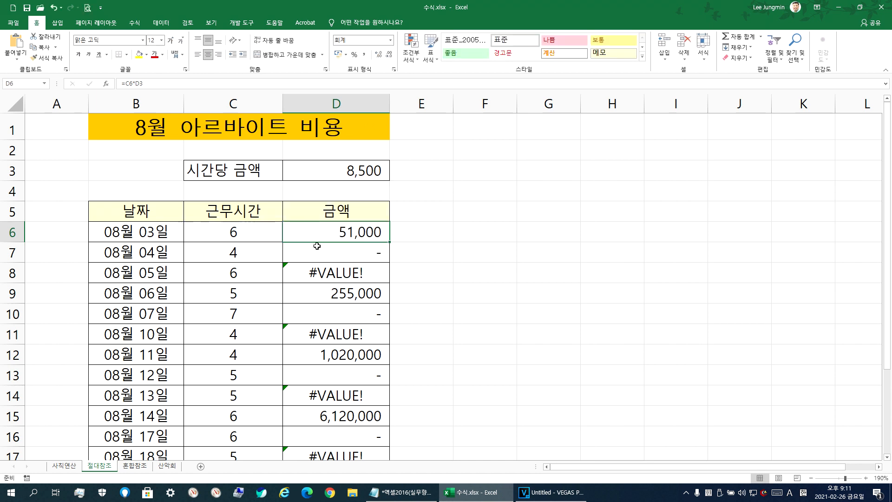
click(372, 251)
double_click(306, 253)
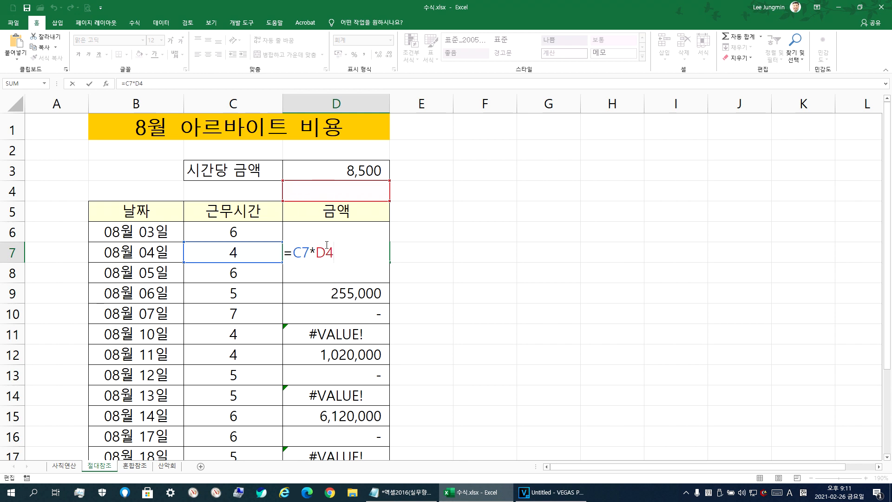
Step: Inspect the references of the formulas in D8 and D9, and reopen the original formula in D6
click(299, 265)
double_click(298, 266)
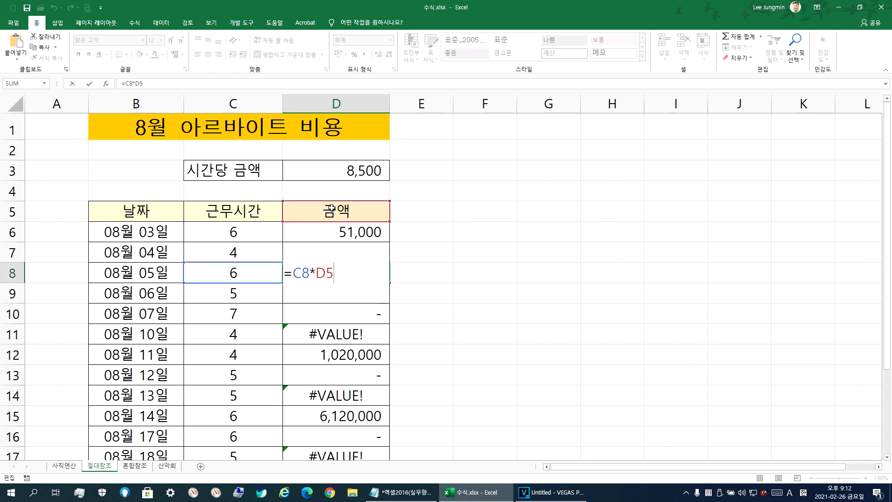
key(Escape)
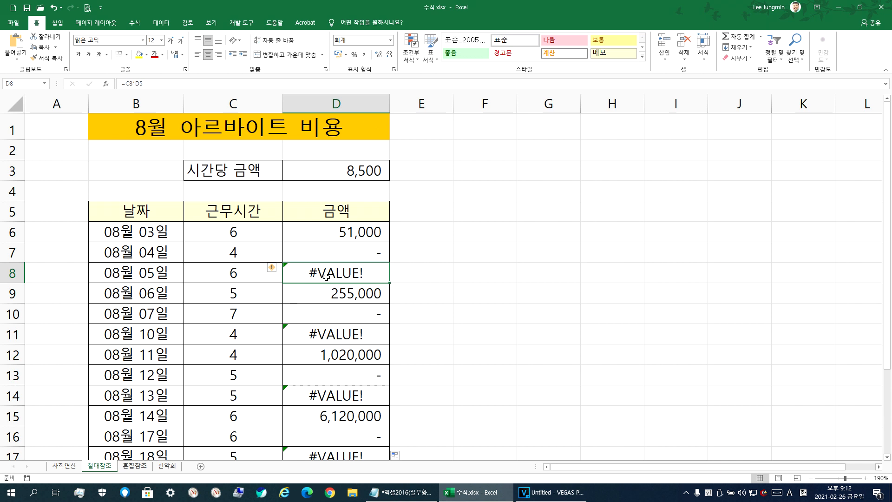
click(326, 292)
double_click(323, 297)
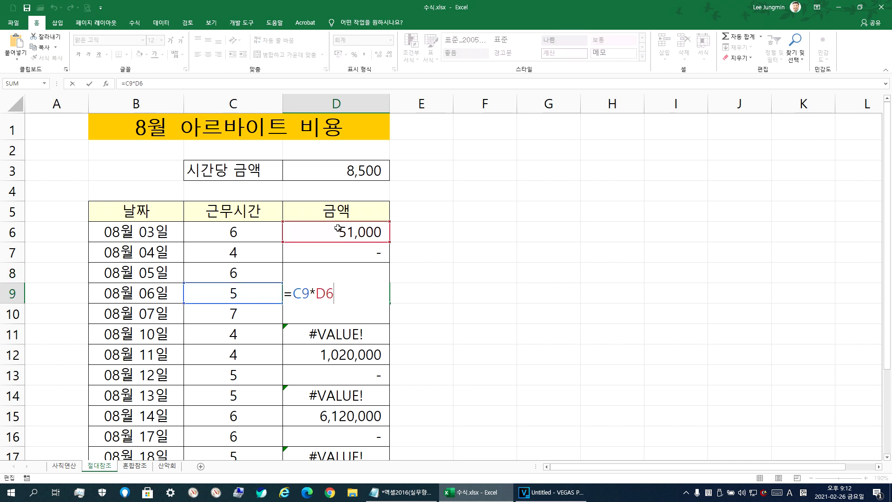
key(Escape)
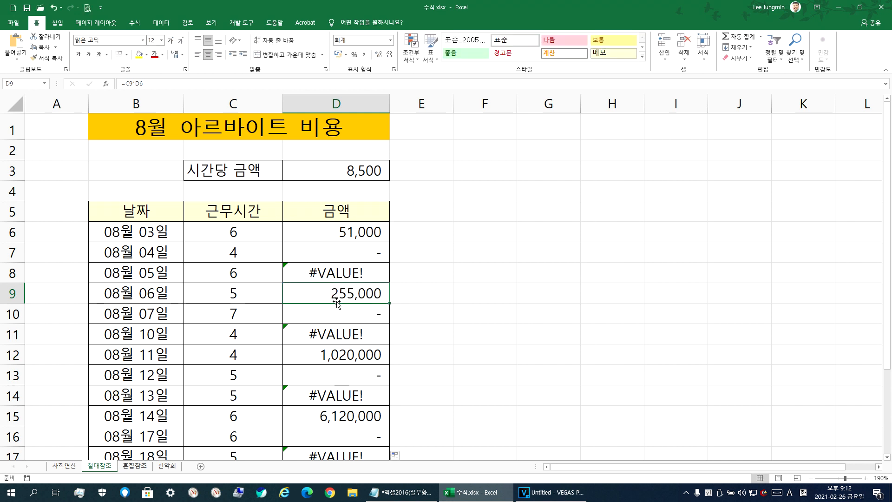
mouse_move(328, 247)
mouse_down()
mouse_move(316, 316)
mouse_move(327, 335)
mouse_up()
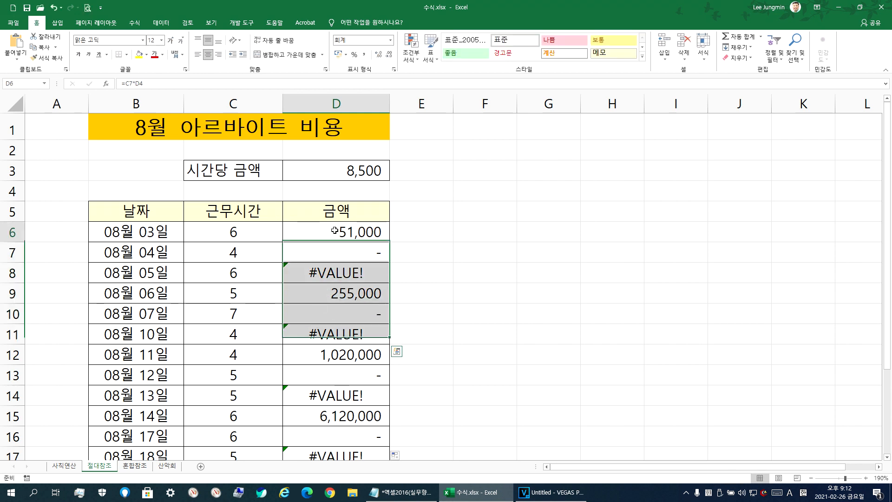
double_click(335, 230)
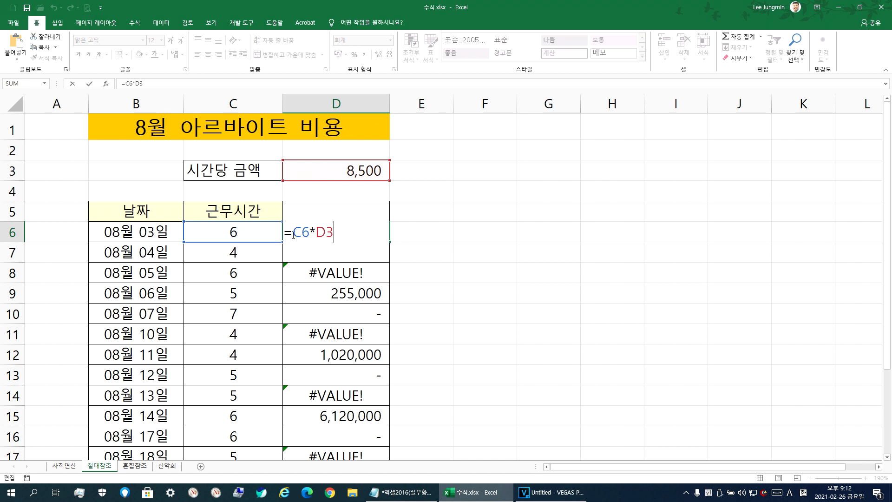
Step: Enter the note "왼쪽 * D3" in cell F6
click(473, 235)
text(DH)
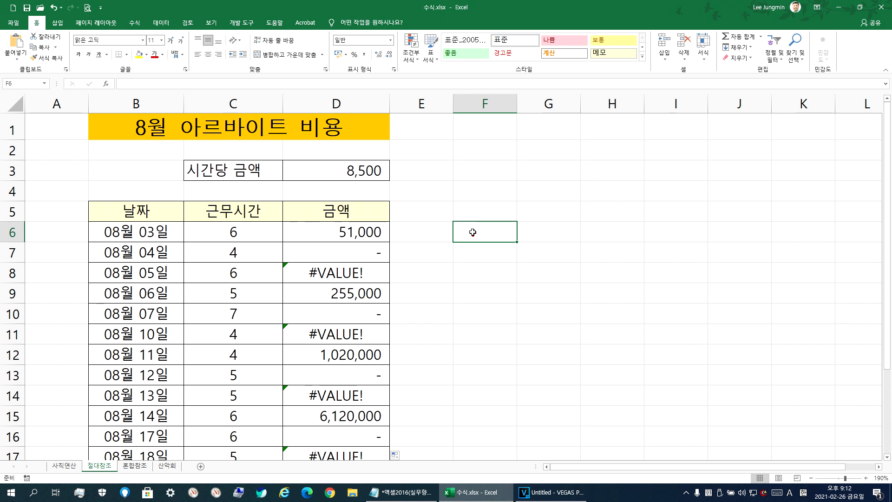
key(BackSpace)
key(BackSpace)
key(Hangul)
text(왼쪽)
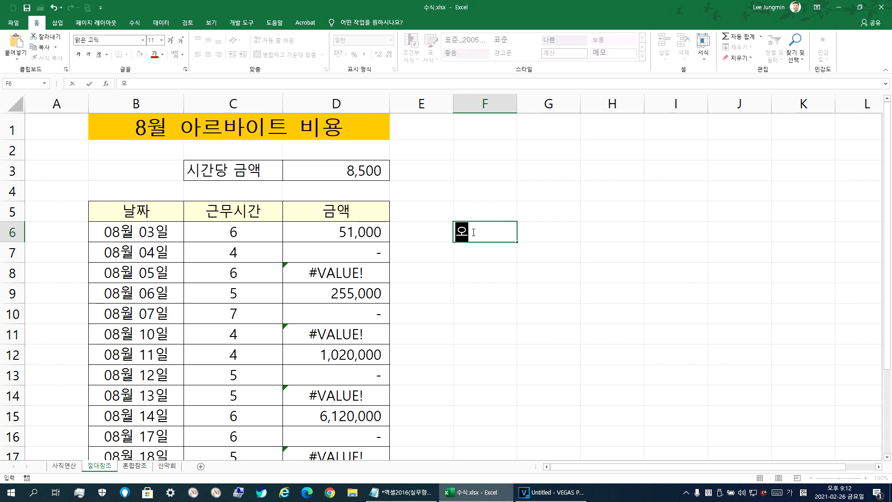
text( *)
key(Hangul)
text(D3)
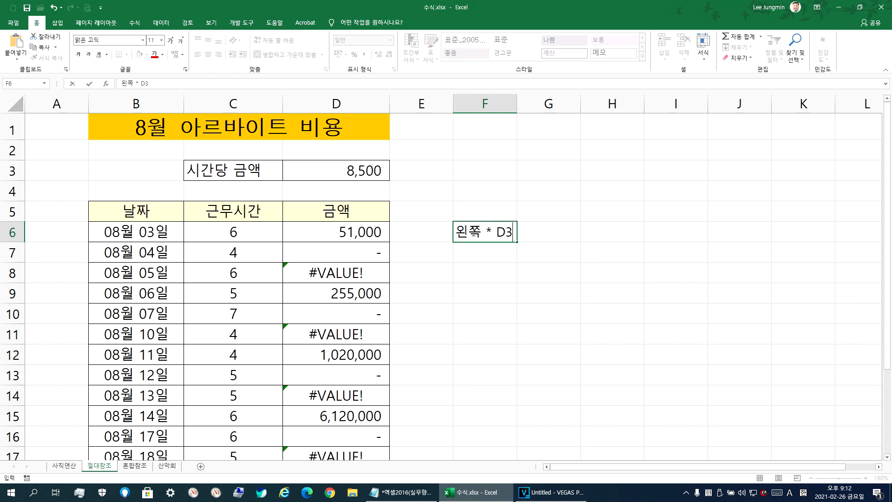
key(Return)
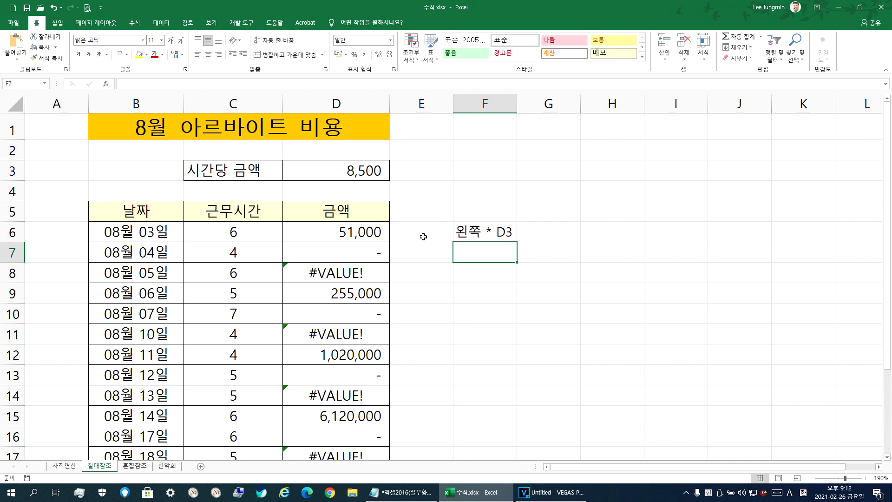
Step: Trace the F6 note's pattern for rows 7 and 9 by checking C7 and C9 against the hourly rate in D3
click(242, 254)
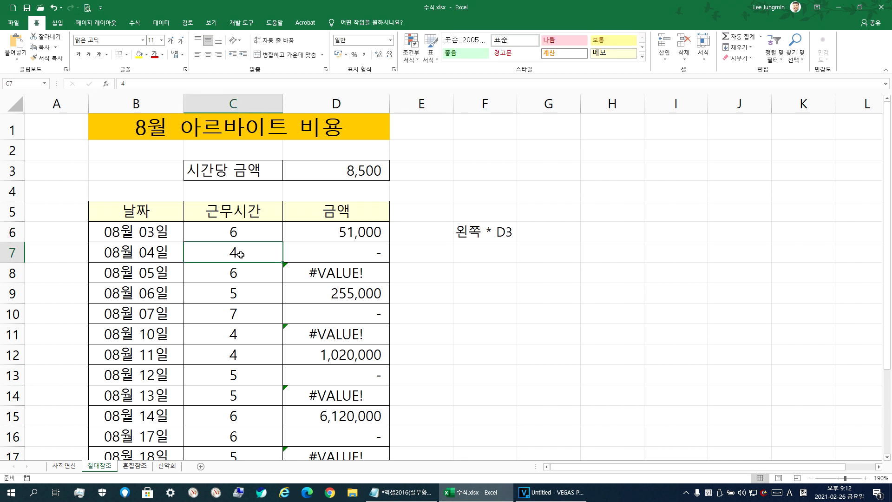
click(480, 250)
click(317, 168)
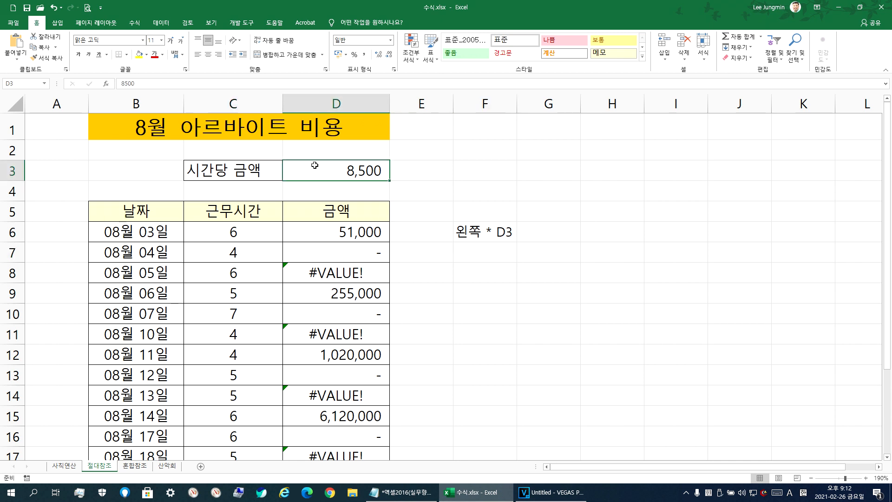
click(469, 251)
click(466, 291)
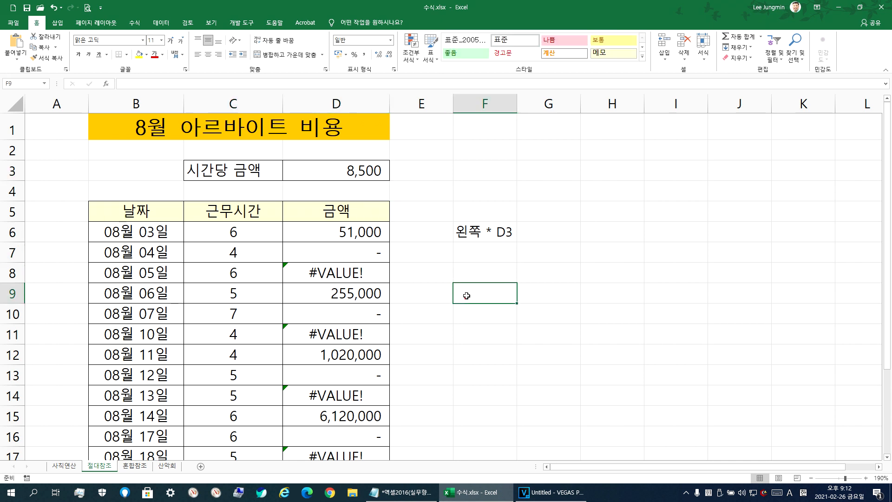
click(268, 297)
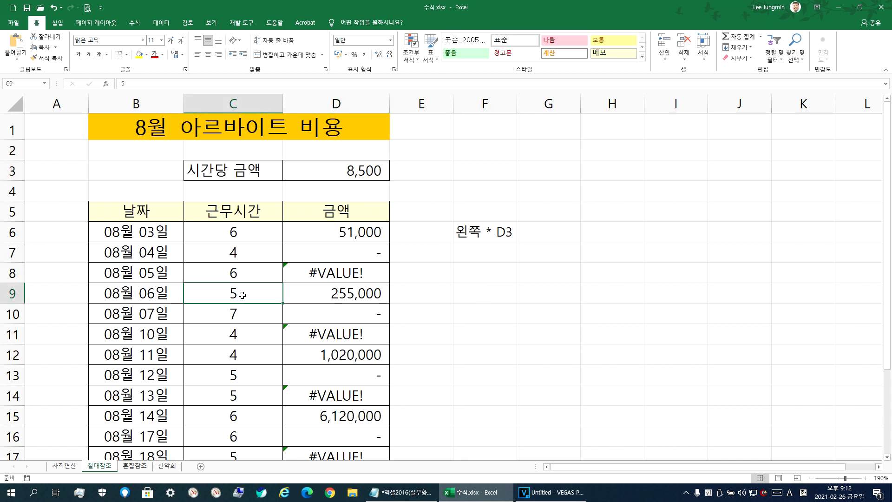
click(349, 168)
click(476, 251)
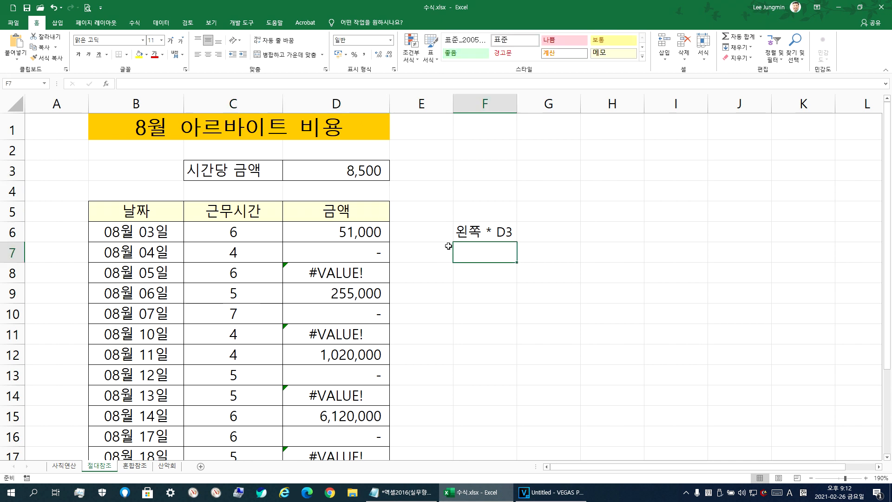
Step: Compare the F6 note with the formula in D6, and highlight the formula's D3 reference
click(474, 232)
click(325, 233)
key(F2)
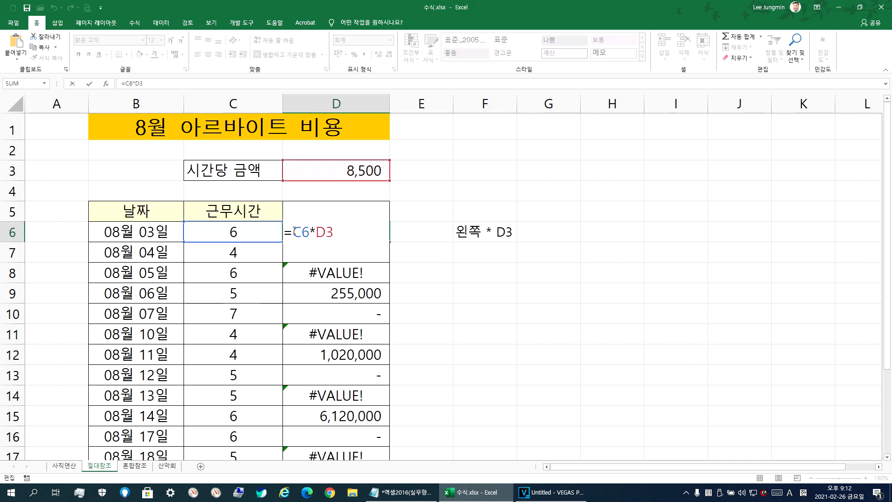
drag(316, 232, 336, 230)
click(320, 230)
Step: Review the 절대 참조 note in Notepad, comparing the A1 and $A$1 notations, and return to Excel
click(401, 492)
drag(24, 312, 124, 311)
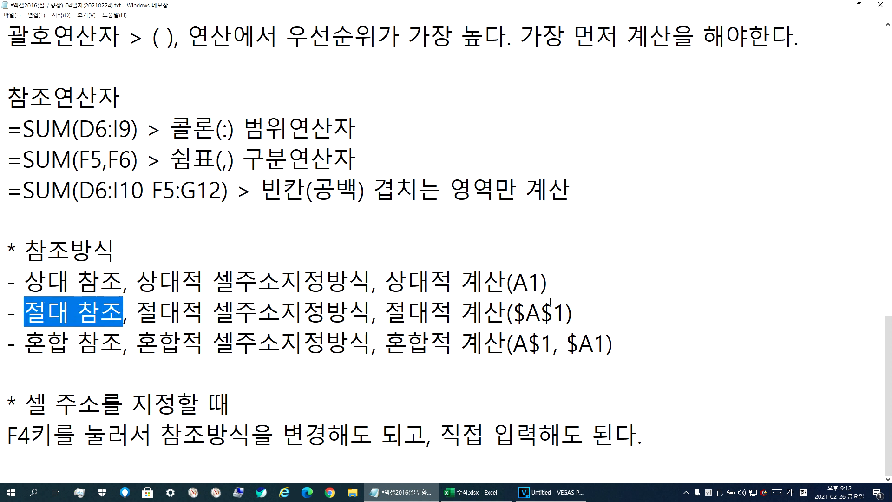
drag(513, 282, 540, 281)
drag(527, 317, 535, 316)
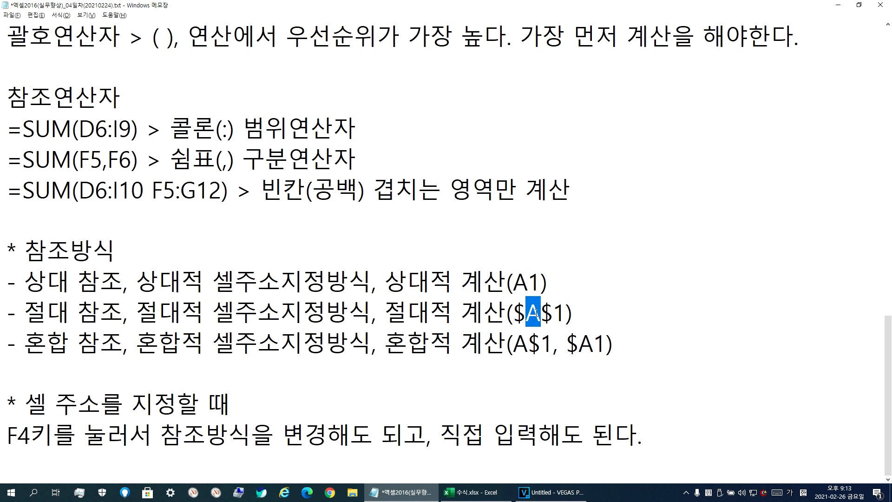
click(472, 493)
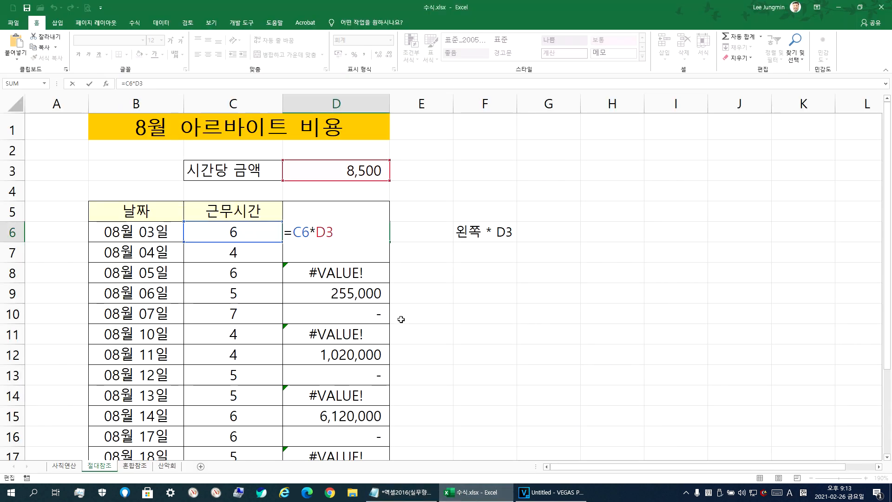
Step: Make the D3 reference in the D6 formula absolute so that it reads =C6*$D$3
text($)
click(335, 232)
text($)
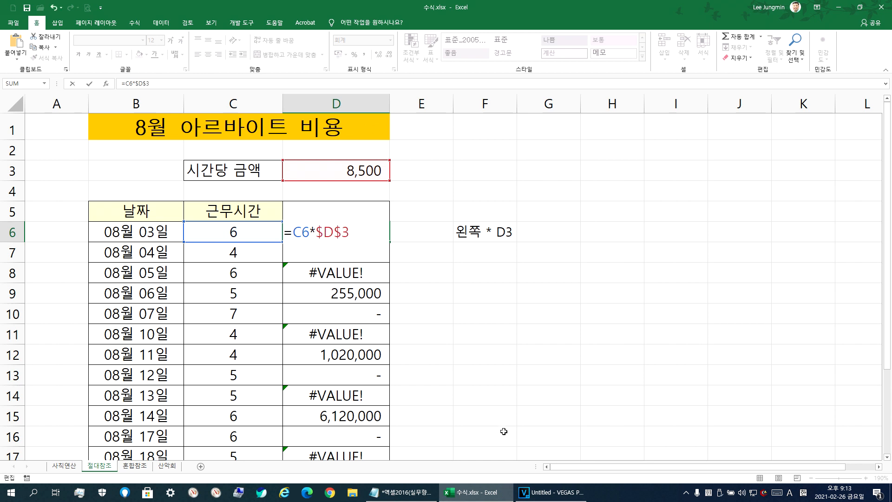
Step: Check the Notepad note on changing reference types, and in Excel cycle the D6 formula's rate reference through all types back to $D$3
click(403, 492)
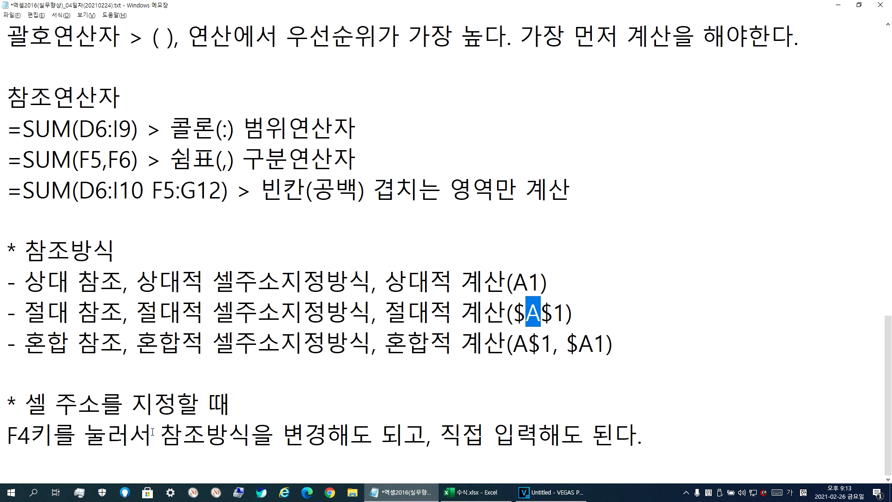
click(472, 492)
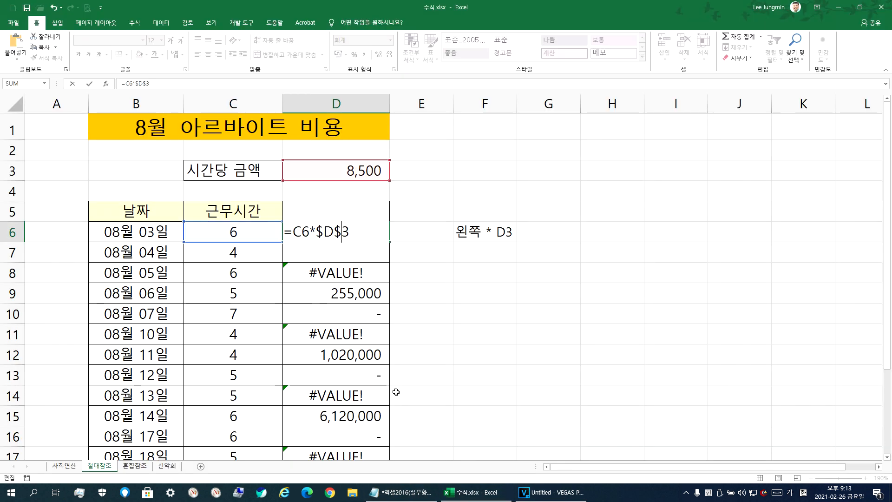
key(F4)
key(F4)
key(F4)
key(F4)
key(F4)
key(F4)
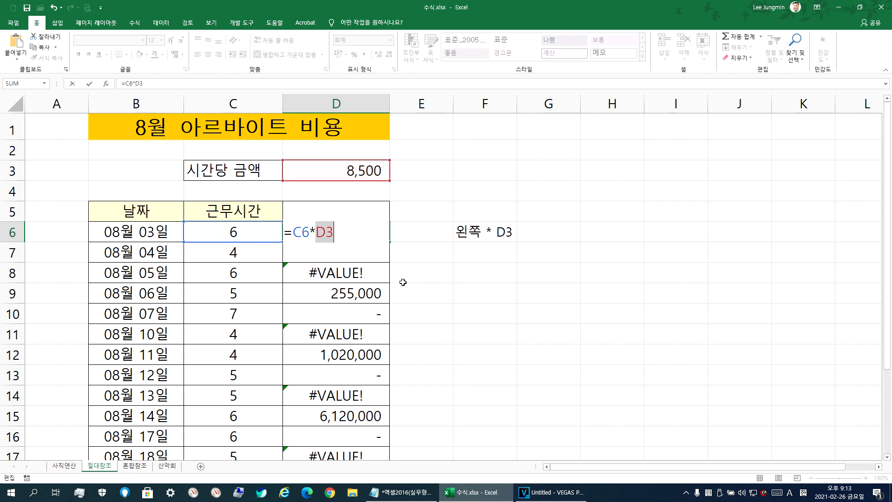
key(F4)
key(F4)
key(F4)
key(F4)
key(F4)
key(F4)
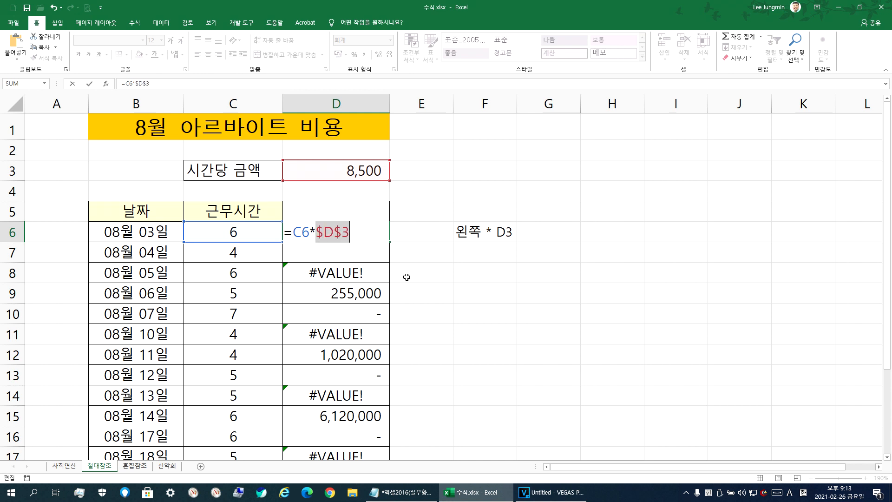
Step: Confirm the D6 formula =C6*$D$3 and copy it down the 금액 column through D20
key(Return)
click(386, 239)
drag(390, 241, 382, 413)
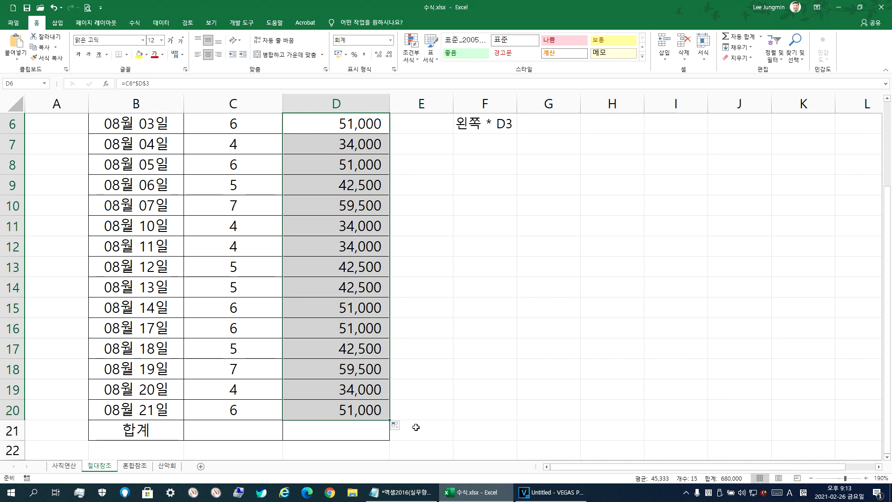
scroll(331, 240, up, 2)
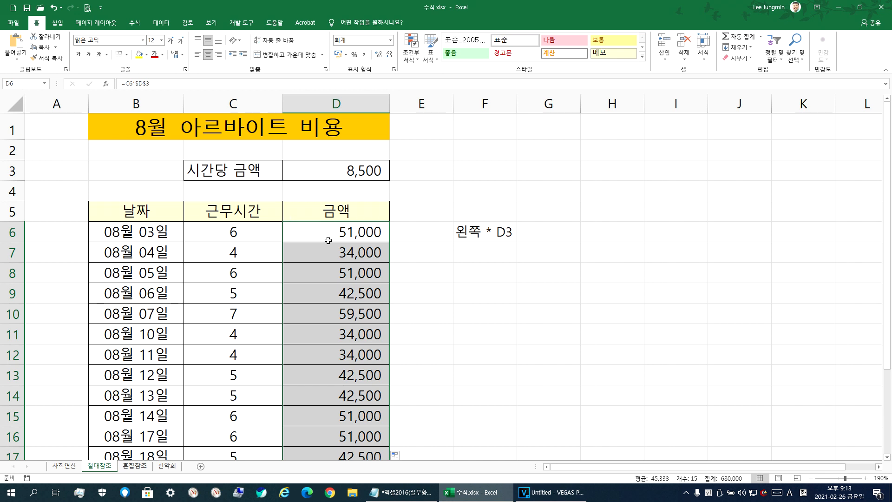
click(478, 260)
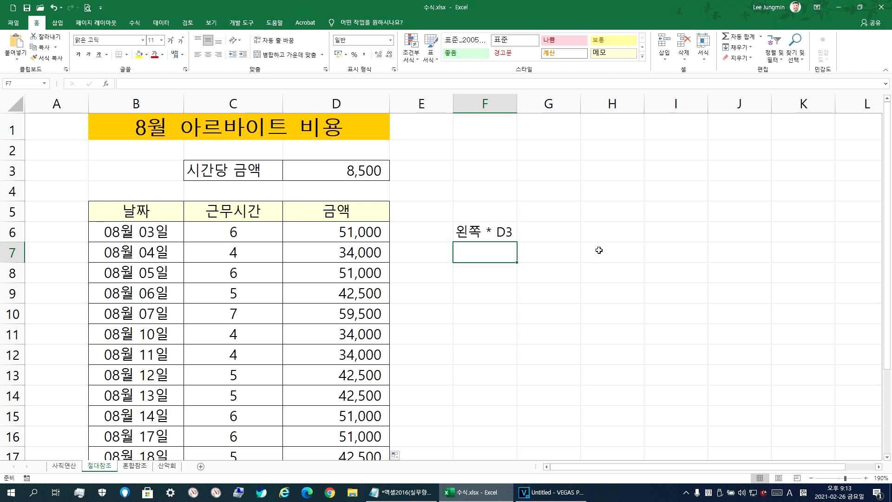
Step: Enter the label 환율 in cell I5 and the exchange rate 1205 in J5
click(651, 212)
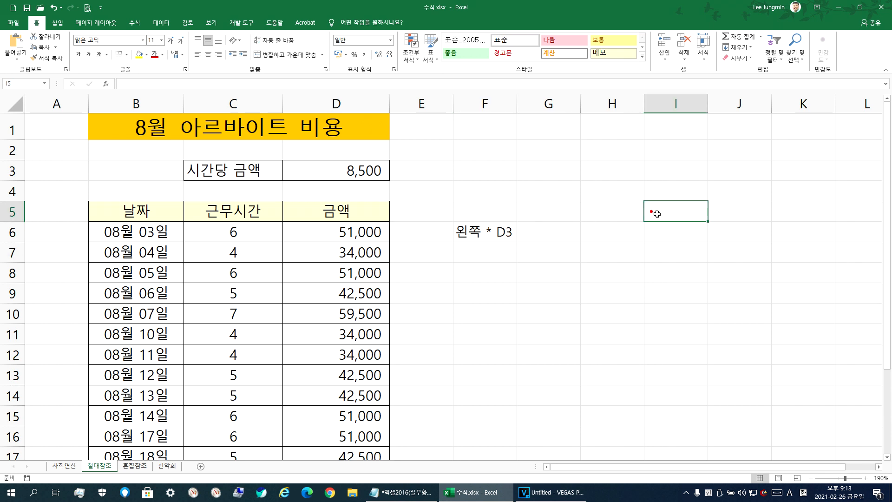
text(GHKS)
key(Escape)
key(Hangul)
text(환율)
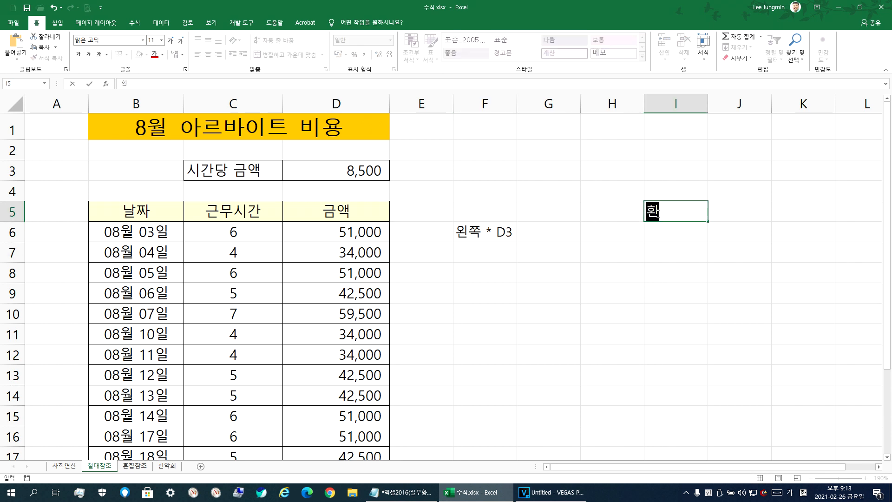
key(Return)
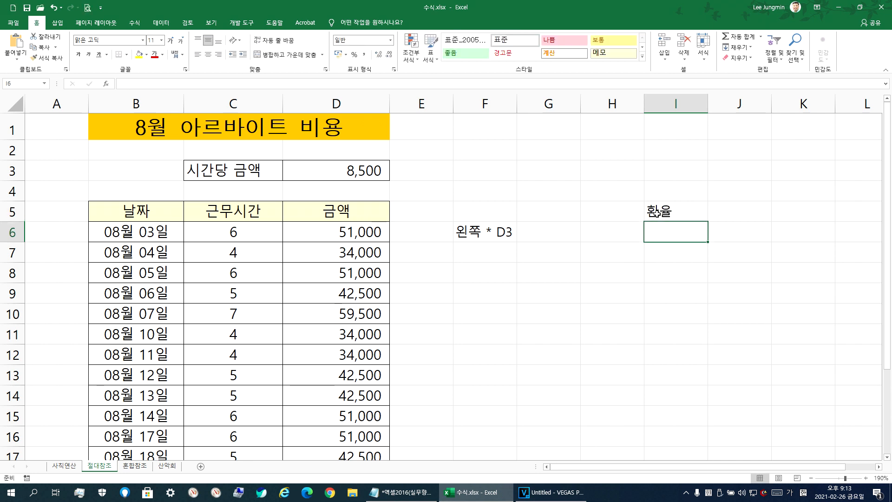
key(Up)
key(Right)
text(1205)
key(Return)
Step: Enter the column headings 달러 in I7 and 원화 in J7
key(Down)
key(Left)
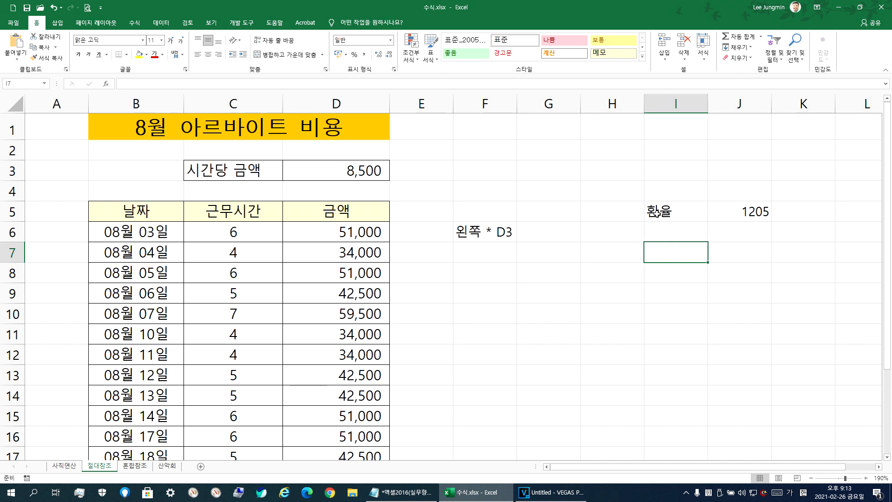
text(달러)
key(Tab)
text(원호ㅏ)
key(Return)
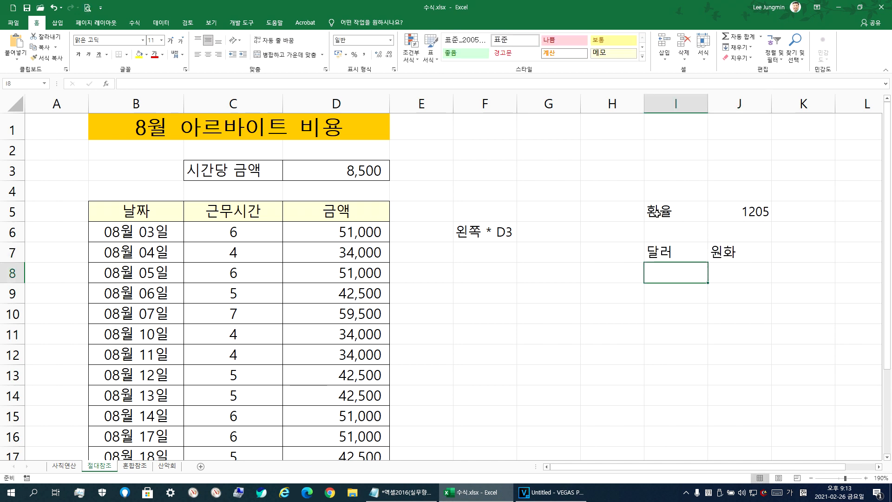
Step: Enter the dollar amounts 5000, 150, 300 and 2000 in cells I8 to I11
text(5000)
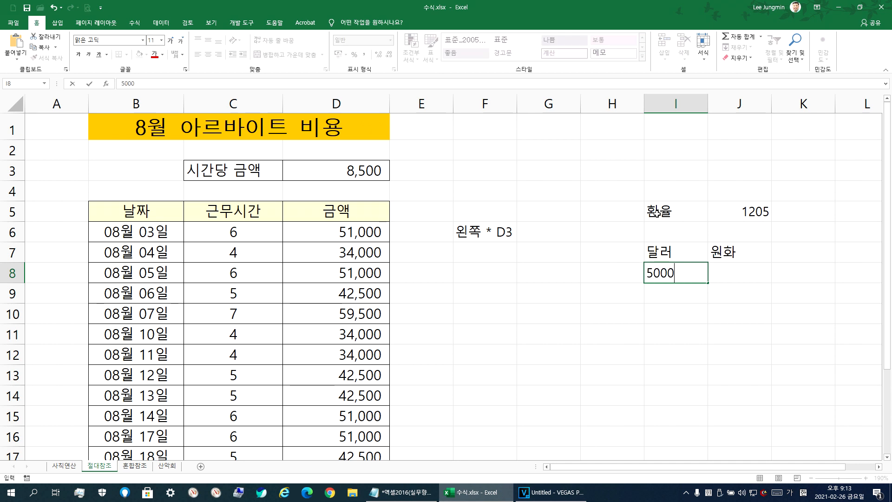
key(Return)
text(150)
key(Return)
text(300)
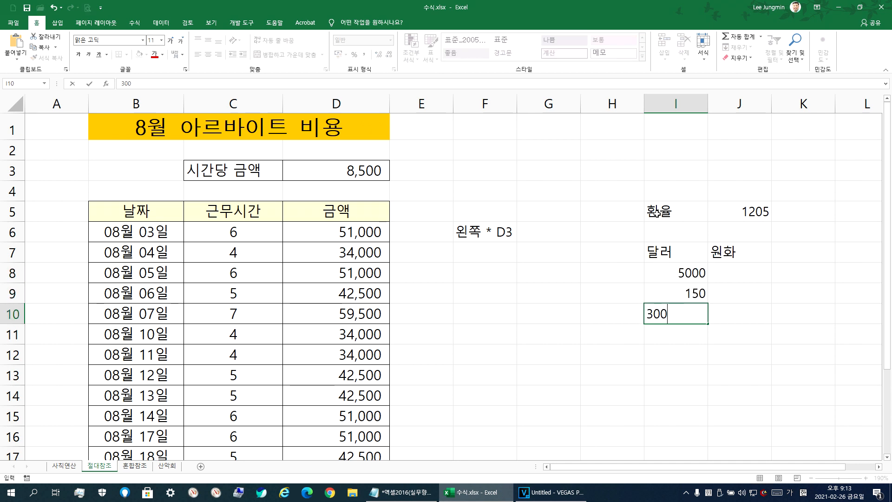
key(Return)
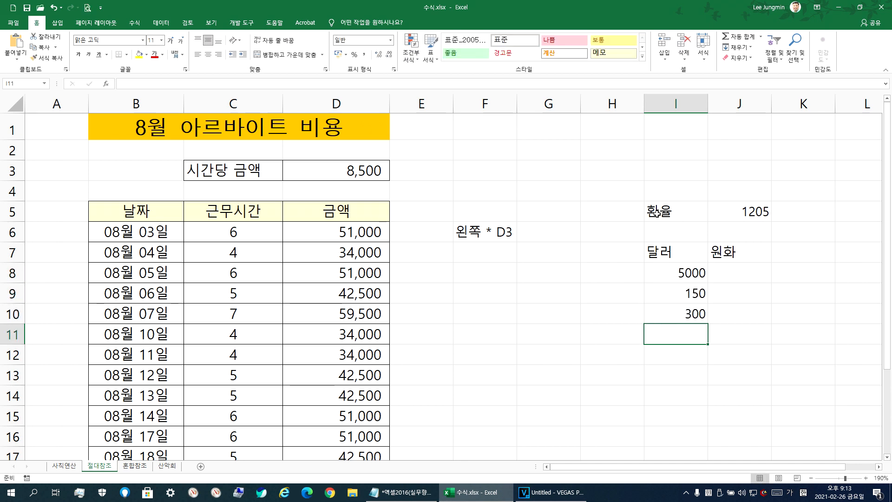
text(2000)
key(Return)
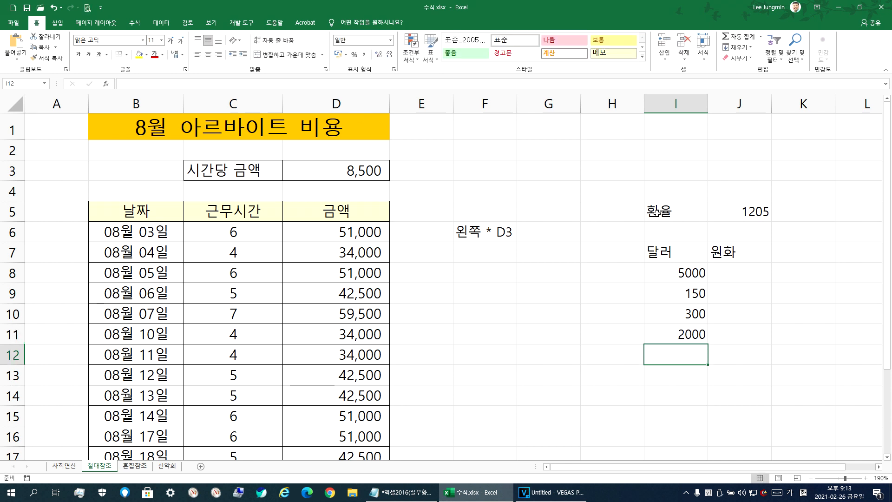
Step: Enter the formula =I8*J5 in J8 to convert the first dollar amount to won
click(738, 279)
text(=)
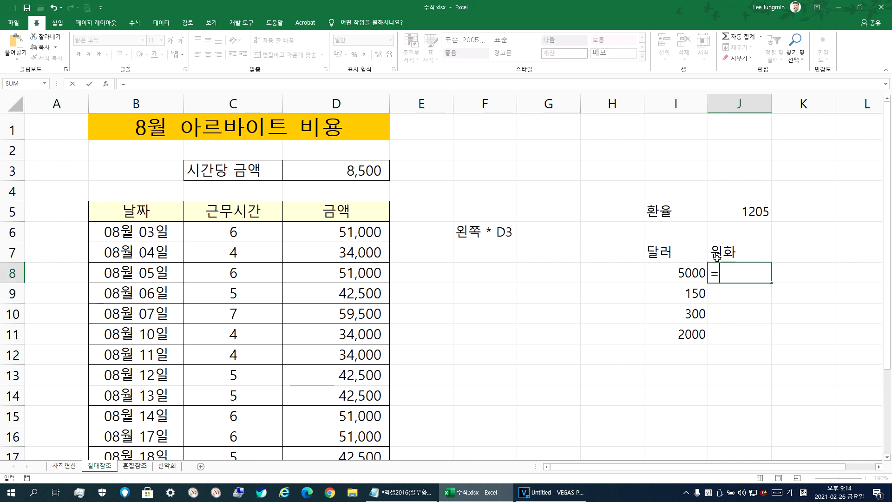
click(674, 272)
text(*)
click(752, 211)
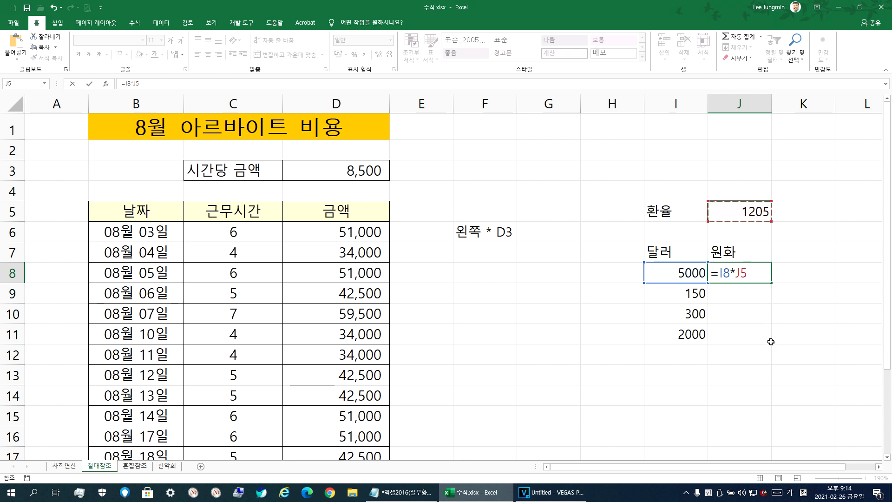
key(Return)
Step: Copy the relative J8 formula down to J11 and check the cell references in J8 and J9
click(767, 274)
click(773, 285)
click(765, 275)
drag(771, 283, 773, 342)
key(F2)
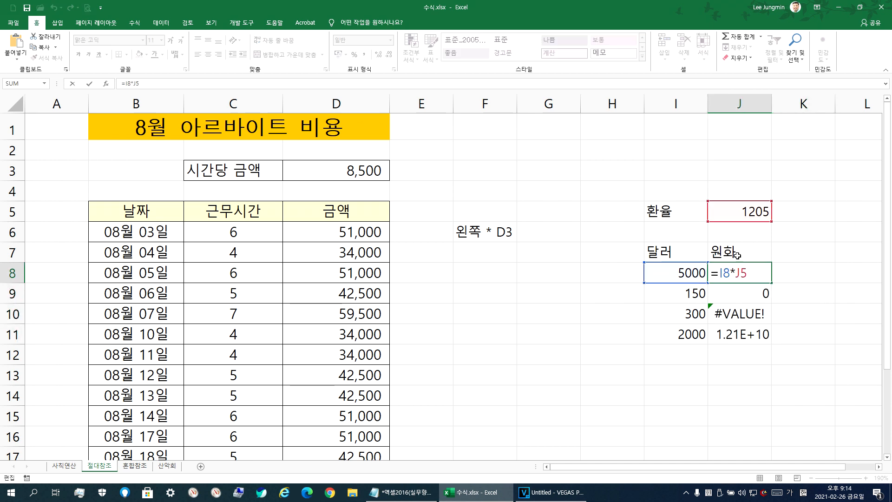
key(Return)
key(F2)
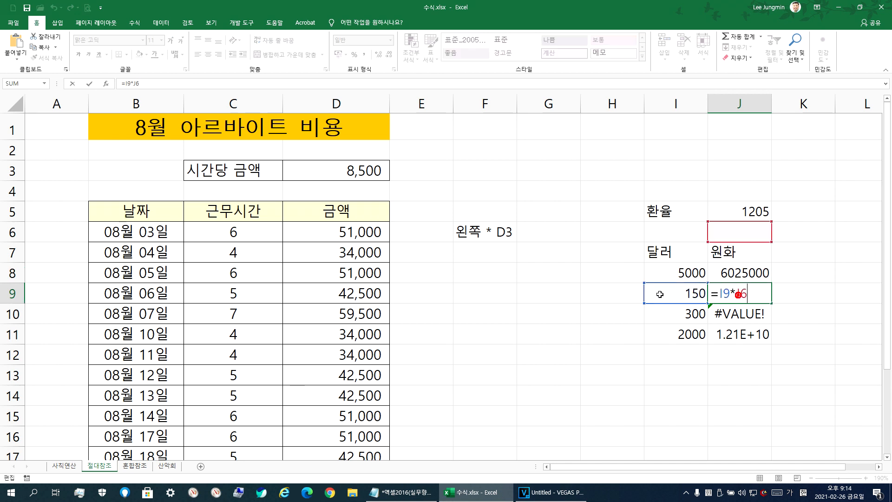
key(Escape)
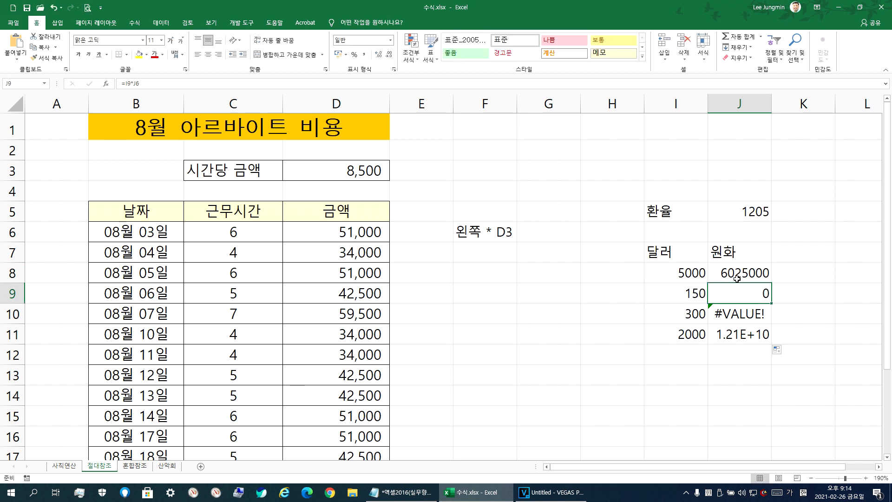
Step: Make the exchange-rate reference in J8 absolute as =I8*$J$5 and copy the formula down to J11
click(741, 270)
double_click(739, 274)
double_click(740, 273)
key(F4)
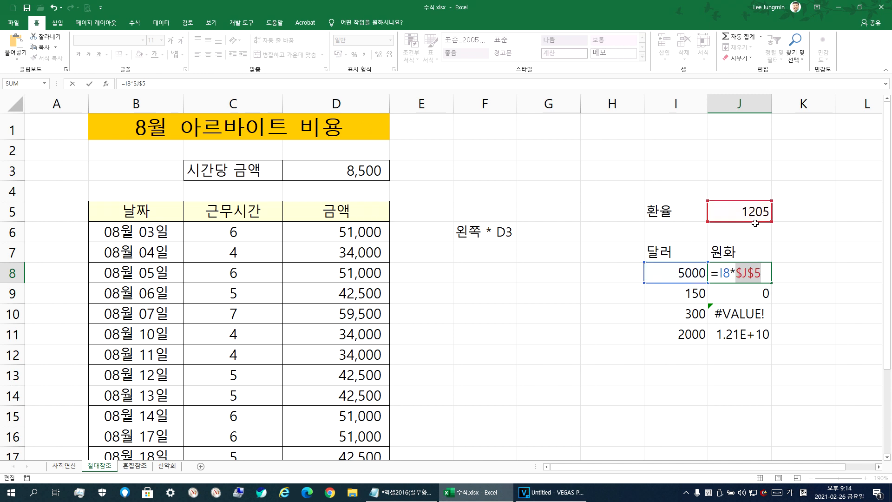
key(Return)
click(762, 276)
drag(771, 283, 777, 338)
Step: Inspect the formulas in J8 to J11 for their dollar-amount and exchange-rate references, leaving them unedited
click(738, 320)
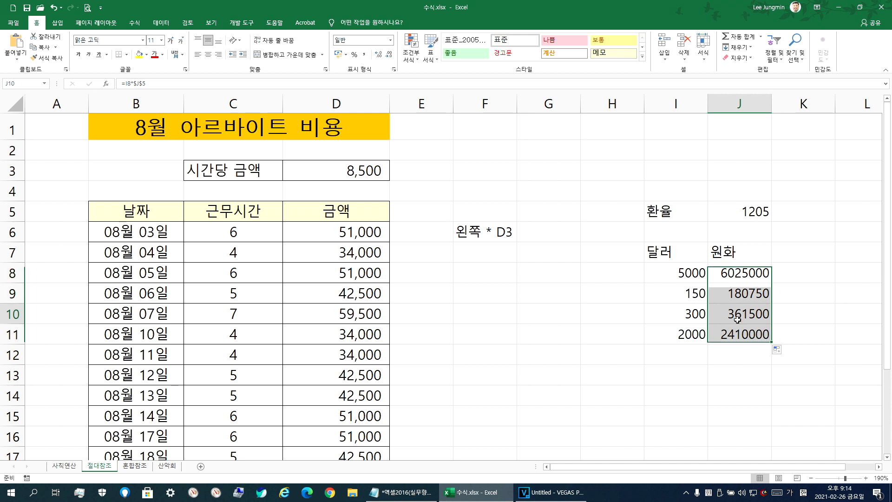
double_click(738, 319)
key(Escape)
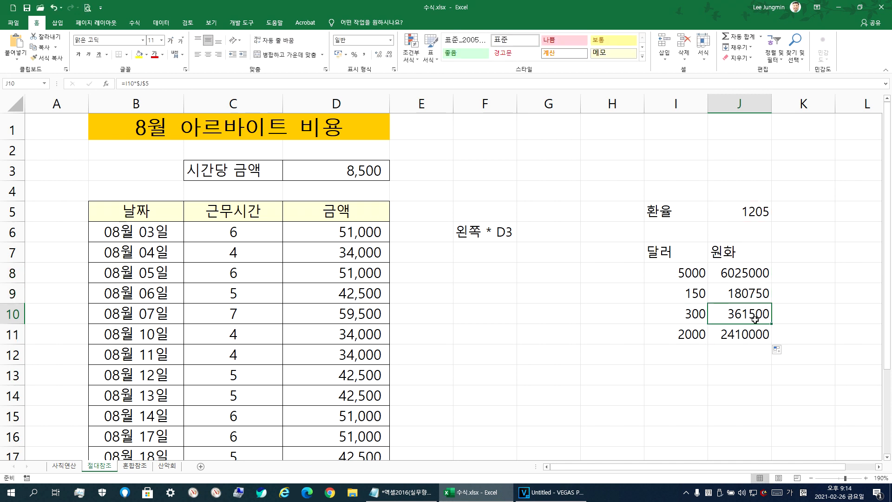
click(730, 332)
double_click(729, 332)
key(Escape)
click(732, 295)
double_click(732, 296)
key(Escape)
click(762, 276)
double_click(764, 277)
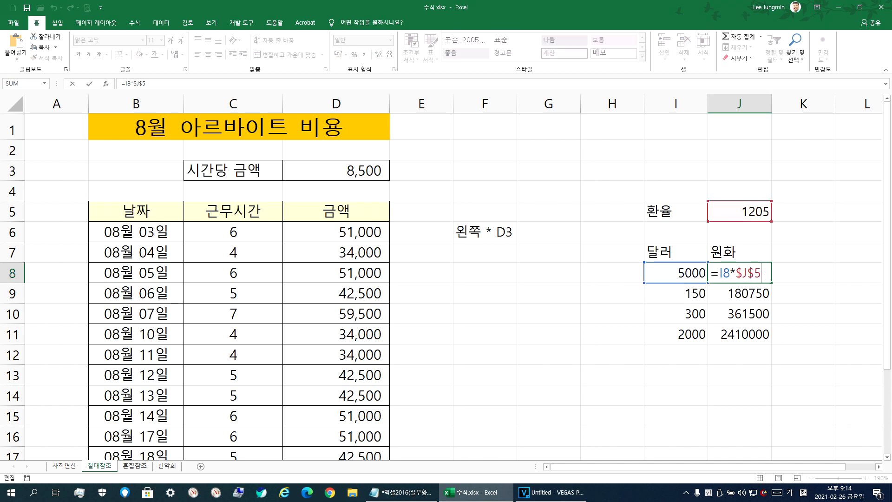
key(Escape)
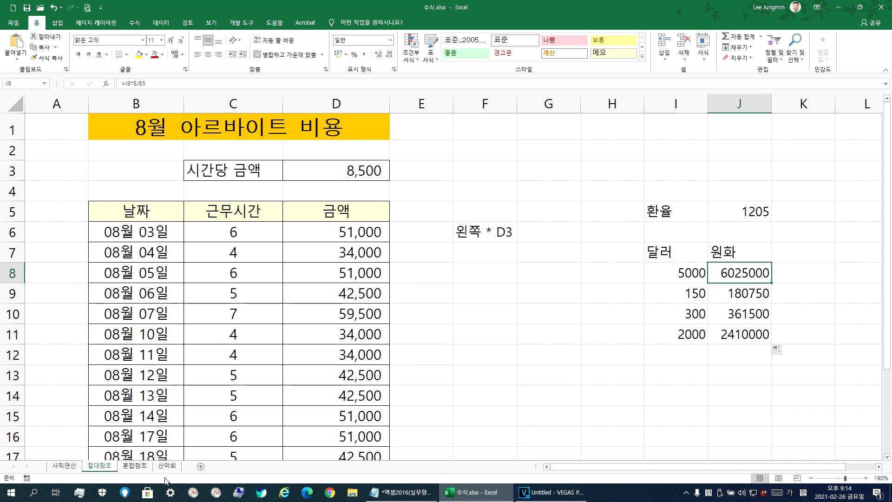
Step: Open the 혼합참조 sheet and enter the formula =C5*D4 in cell D5
click(135, 465)
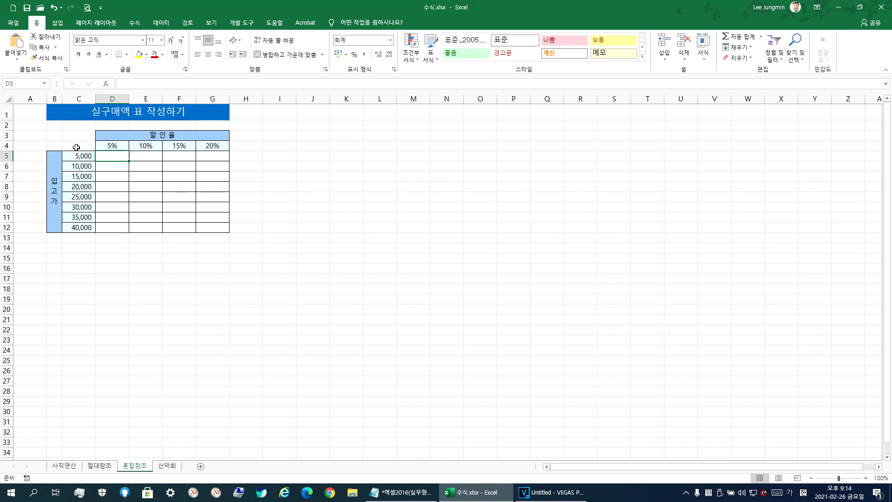
ctrl+scroll(78, 148, up, 8)
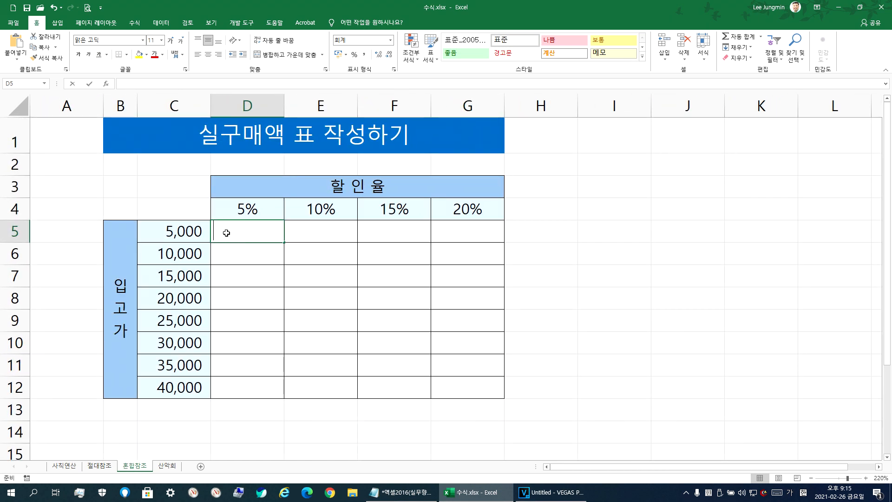
text(=)
click(180, 232)
text(*)
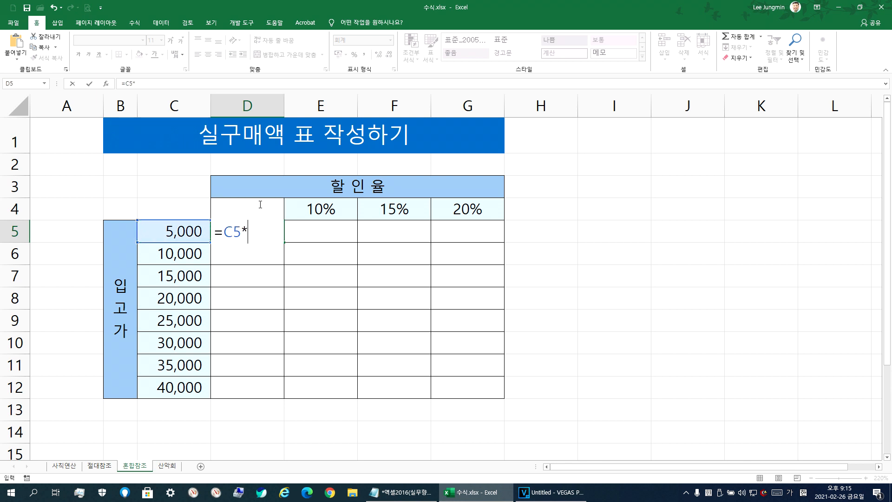
key(Up)
key(Return)
Step: Check the references in D5's formula and examine which price and discount-rate cells E5 has to use
double_click(258, 233)
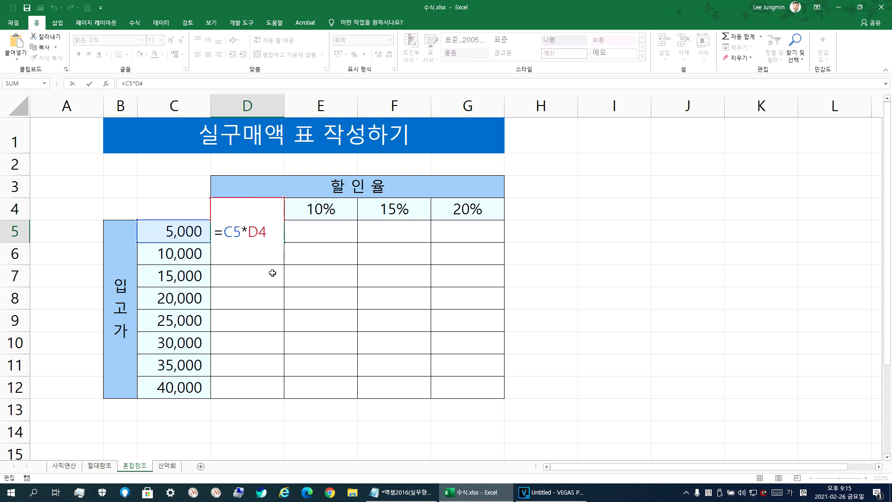
key(Escape)
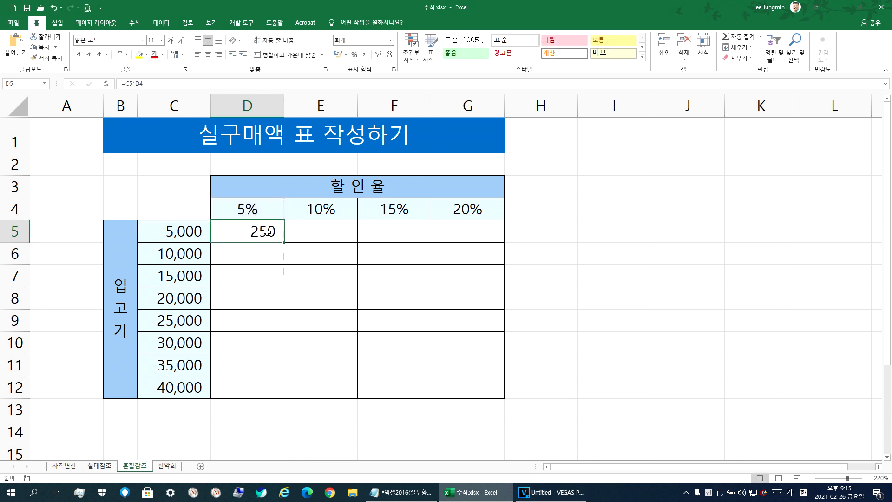
click(333, 234)
click(274, 232)
click(305, 234)
click(306, 208)
click(308, 233)
click(167, 235)
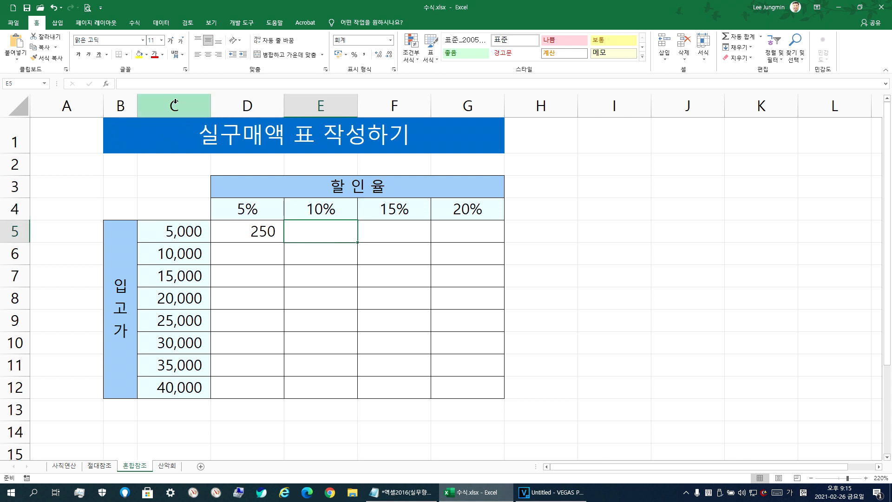
Step: Copy the D5 formula across to G5 and open F5's formula to check its references
click(271, 234)
drag(284, 241, 496, 243)
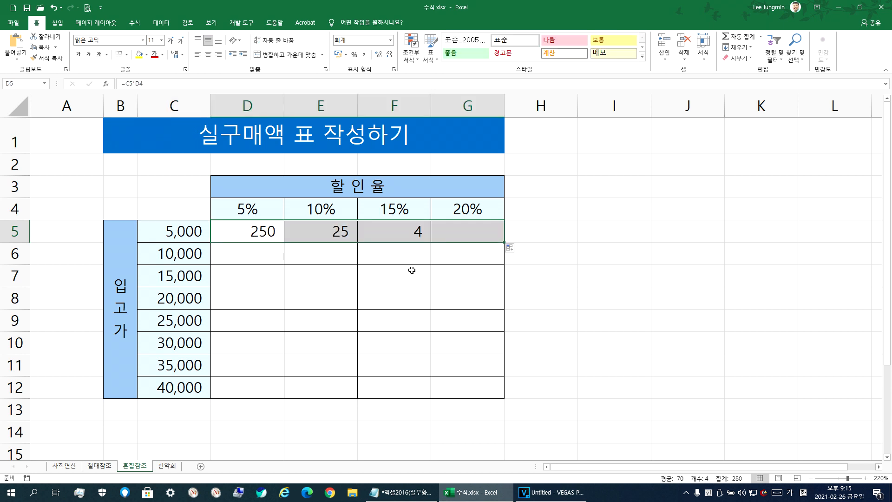
double_click(377, 228)
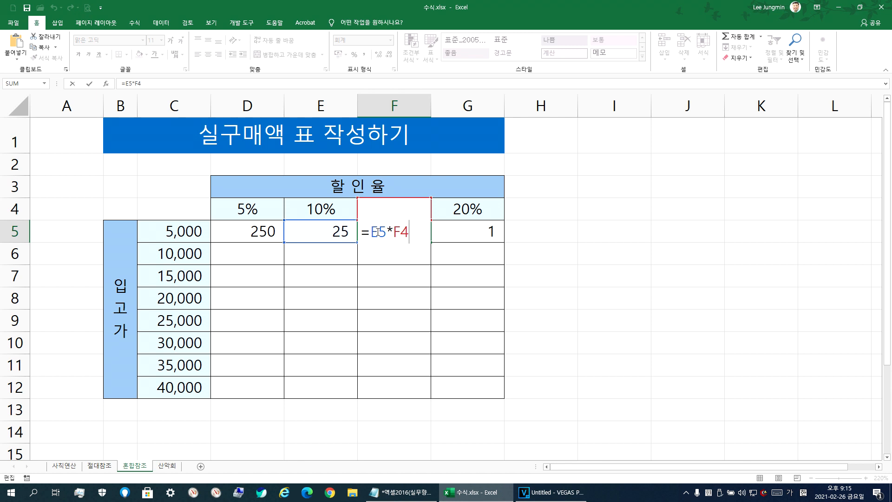
Step: Fill the D5:G5 formulas down to row 12 and autofit the width of column D
click(185, 236)
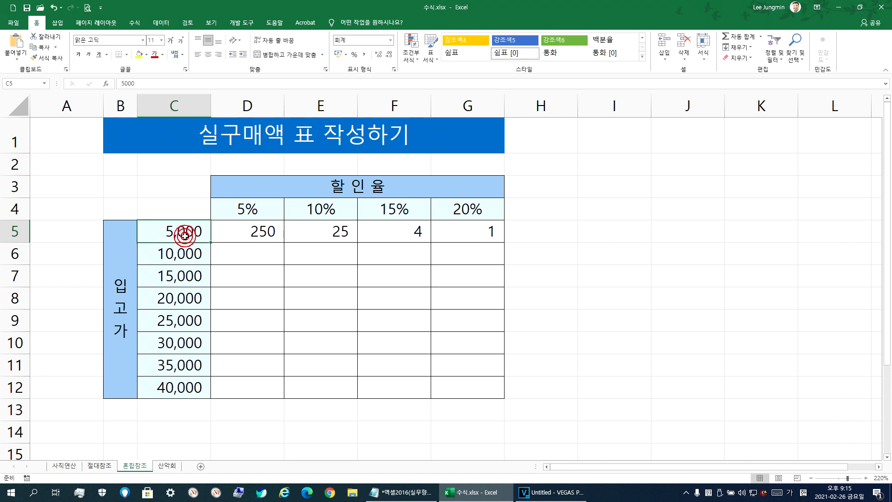
drag(268, 237, 448, 226)
drag(505, 243, 505, 397)
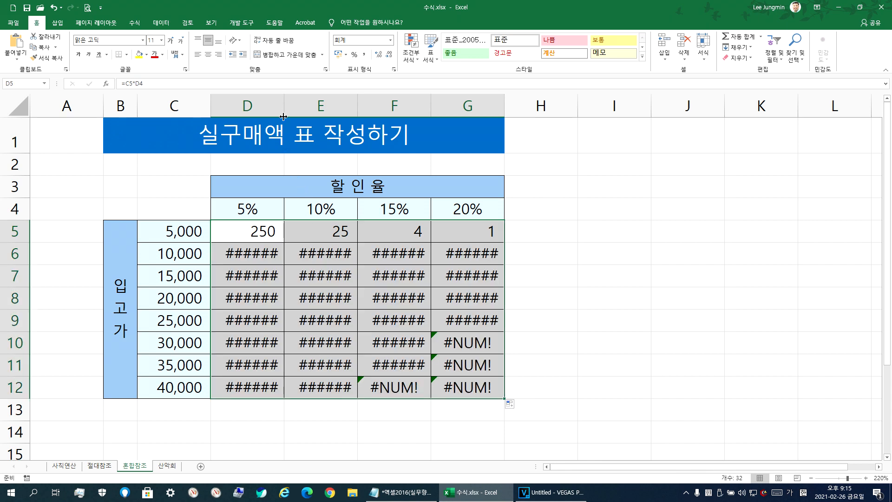
double_click(284, 99)
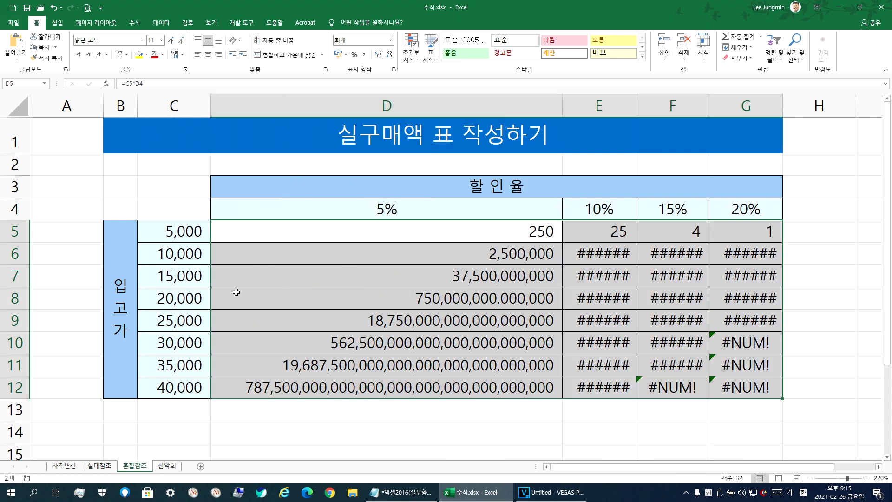
Step: Examine which price and discount-rate cells the formulas in D5 and D6 reference, and check the formula in G12
click(204, 279)
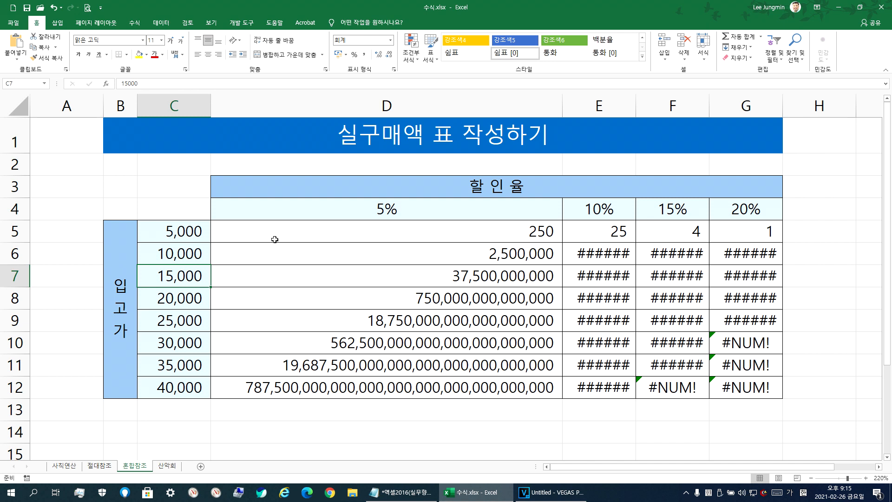
click(348, 208)
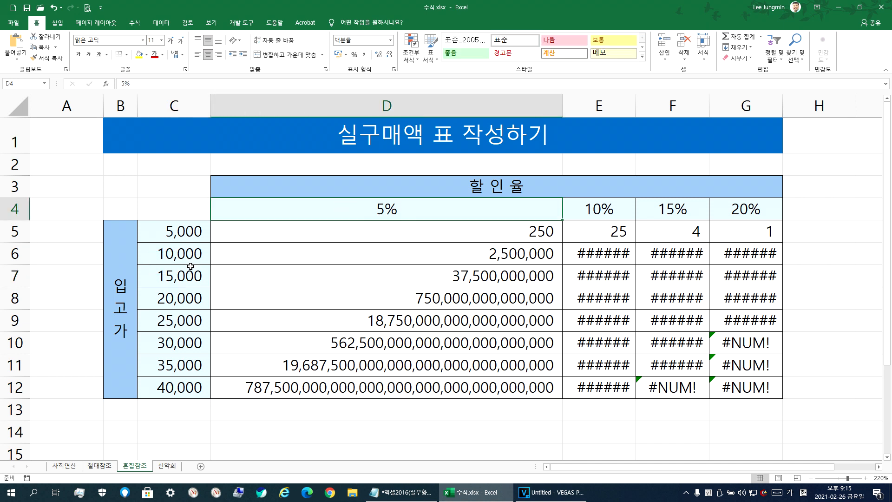
click(173, 106)
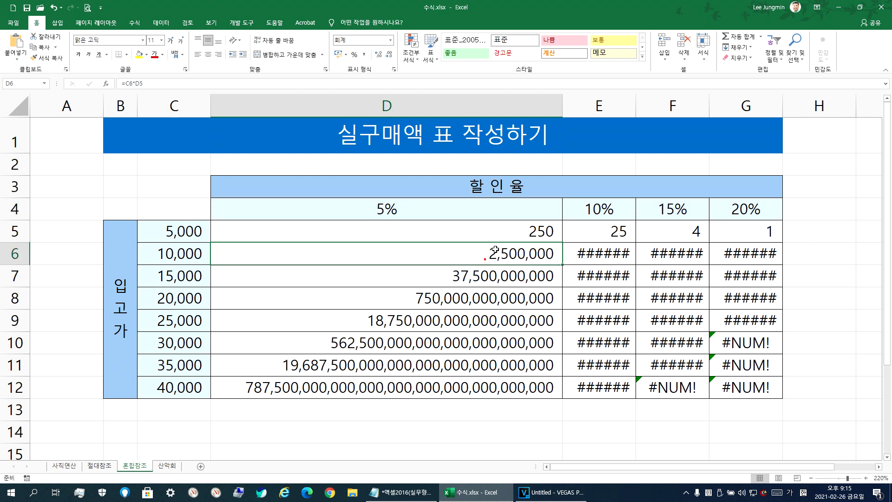
click(503, 232)
double_click(492, 230)
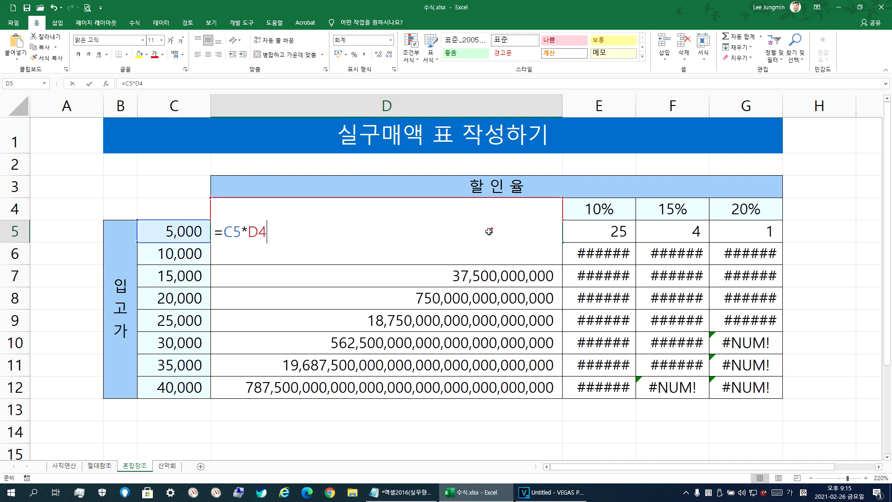
key(Return)
double_click(461, 257)
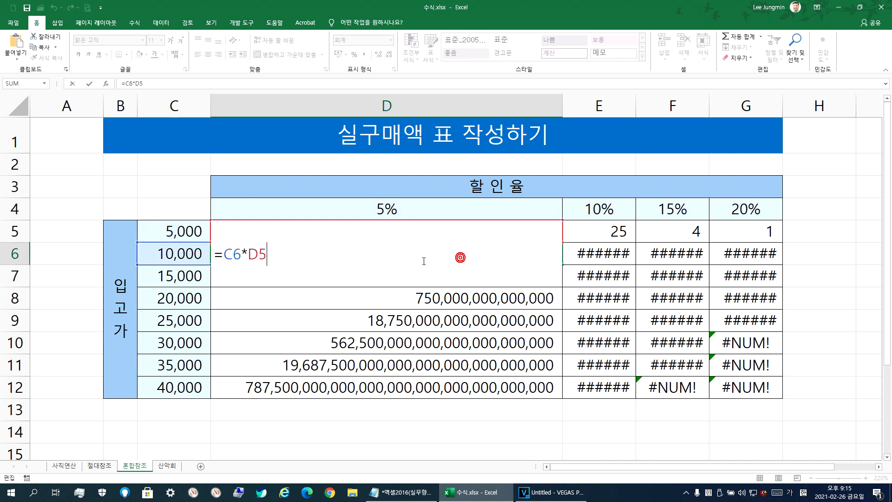
key(Escape)
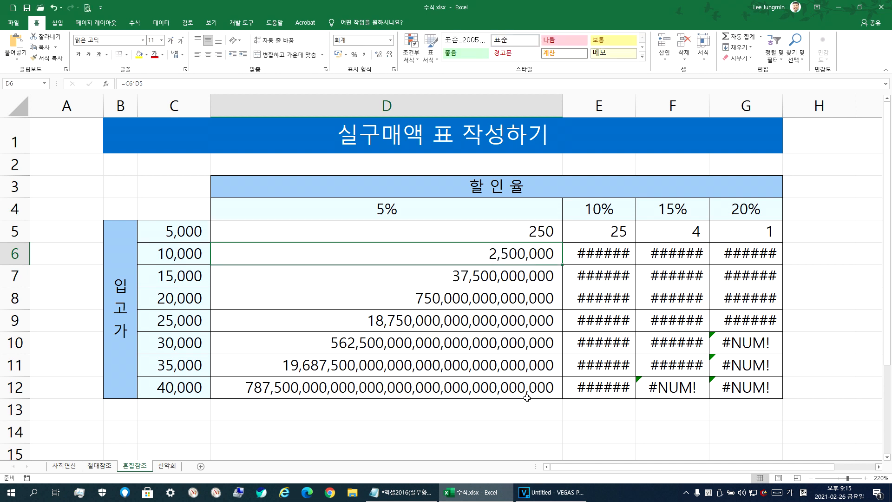
click(740, 394)
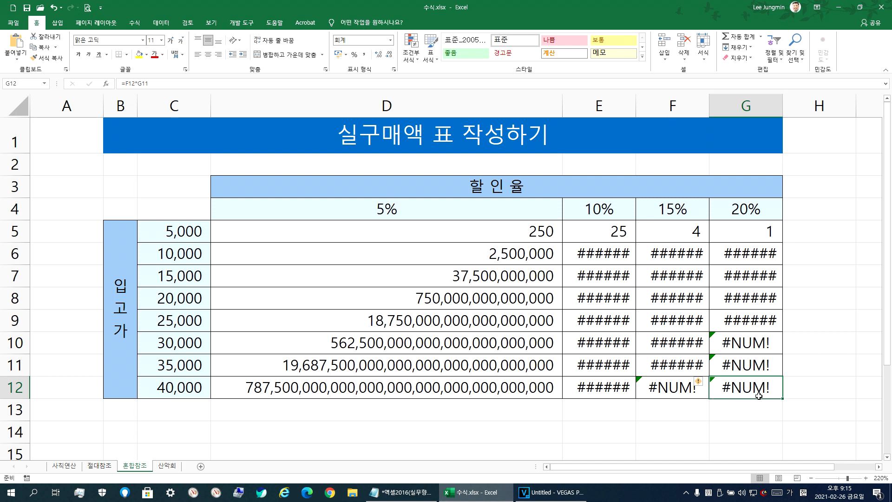
Step: Undo the column D width change and clear the formulas from D5:G12
key(ctrl+z)
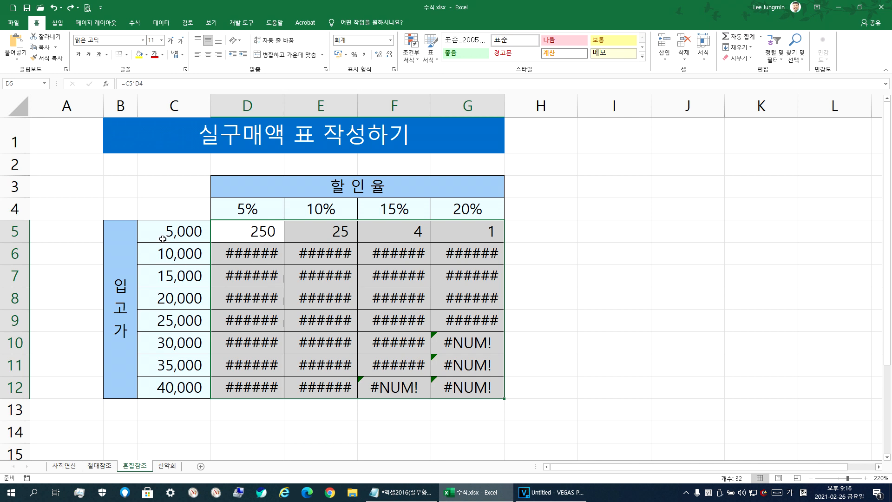
click(174, 379)
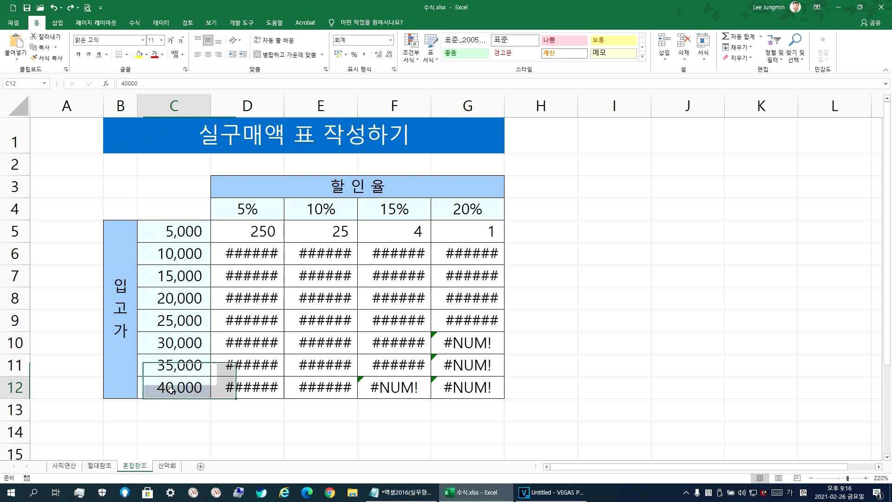
click(470, 209)
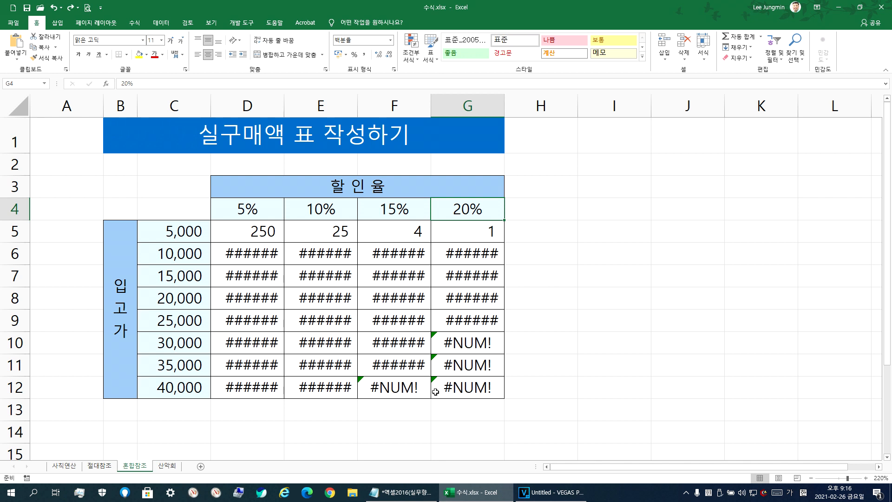
drag(260, 232, 468, 384)
key(Delete)
Step: Build a formula in D5 that multiplies price C5 by discount rate D4
click(239, 230)
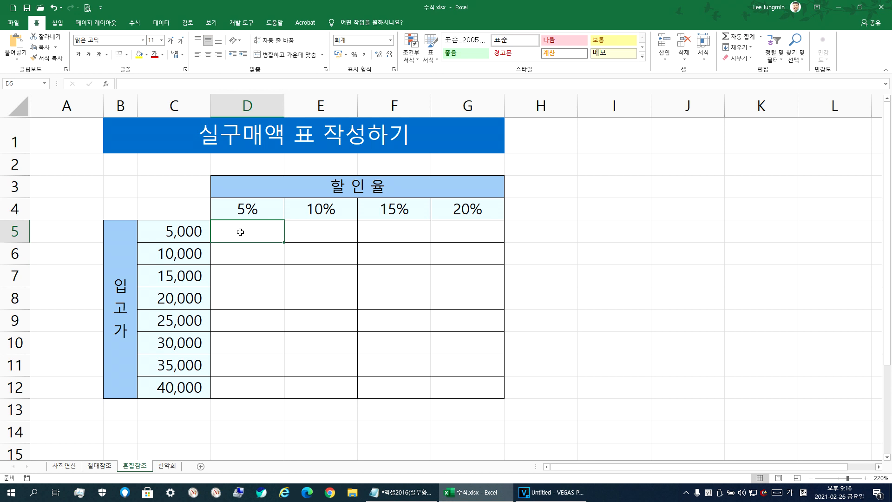
text(=)
click(175, 228)
text(*)
click(274, 217)
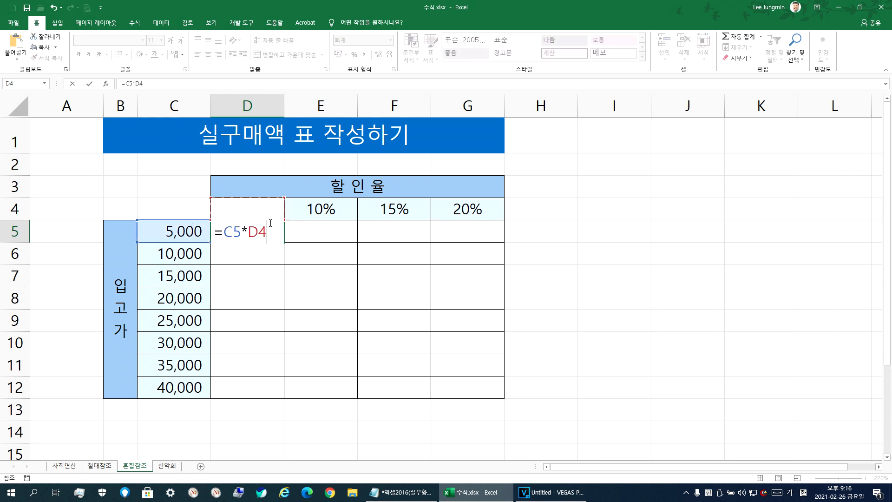
Step: Convert the references in D5's formula to mixed ones, making it =$C5*D$4, and commit it
click(234, 231)
key(F5)
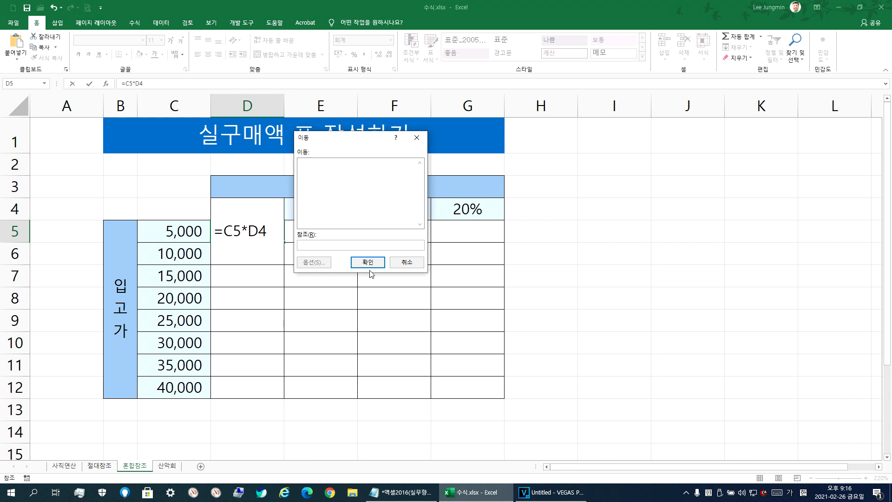
click(405, 262)
key(F4)
key(F4)
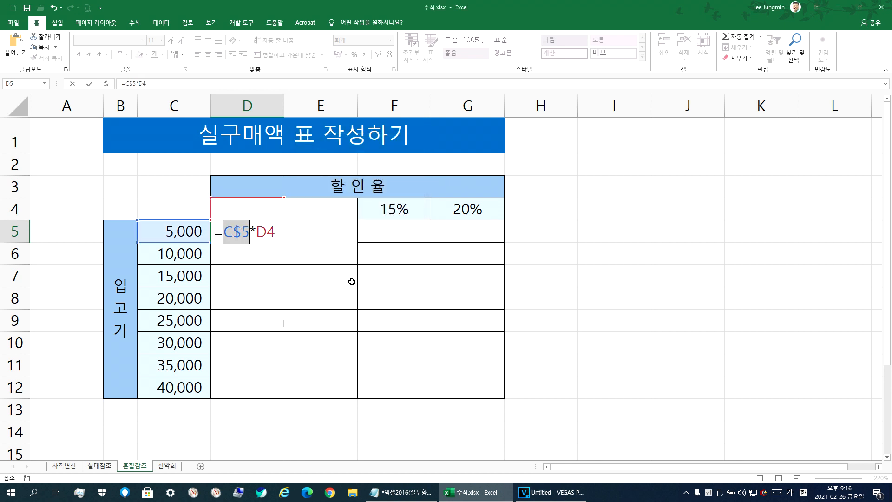
key(F4)
click(265, 231)
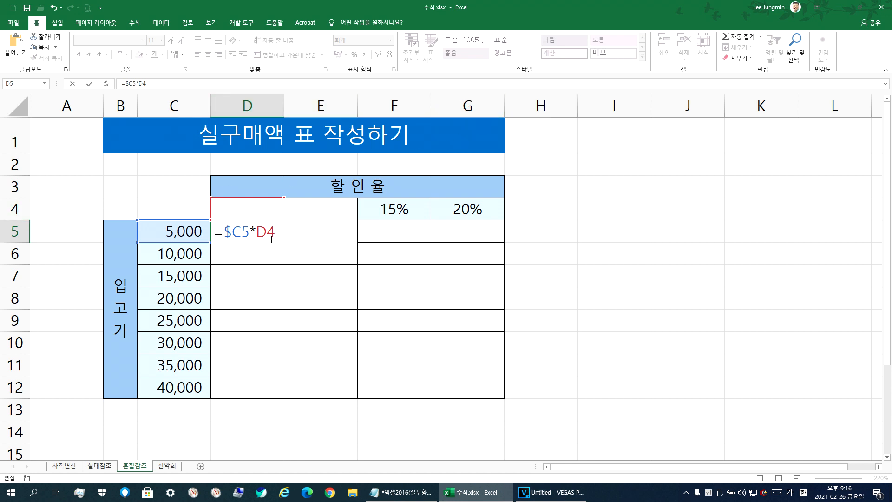
text($)
key(Return)
Step: Review the price and discount-rate ranges, then copy D5's formula across and down to fill D5:G12
drag(167, 231, 179, 396)
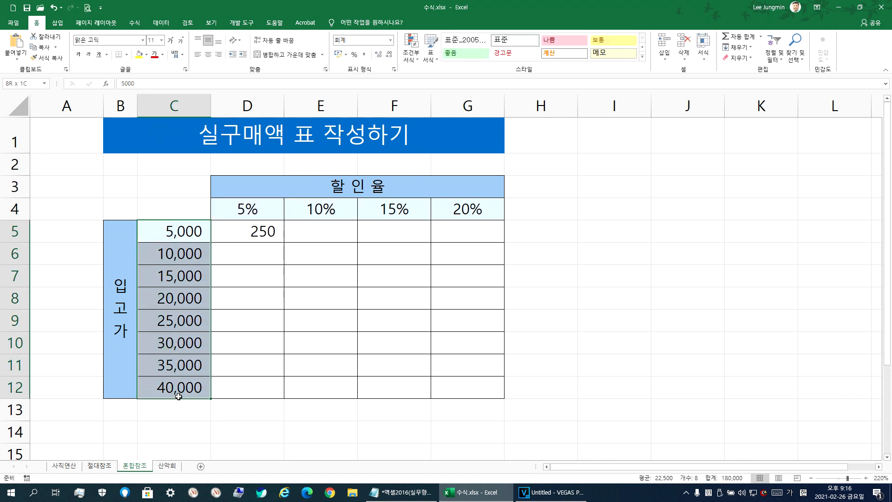
drag(253, 209, 483, 210)
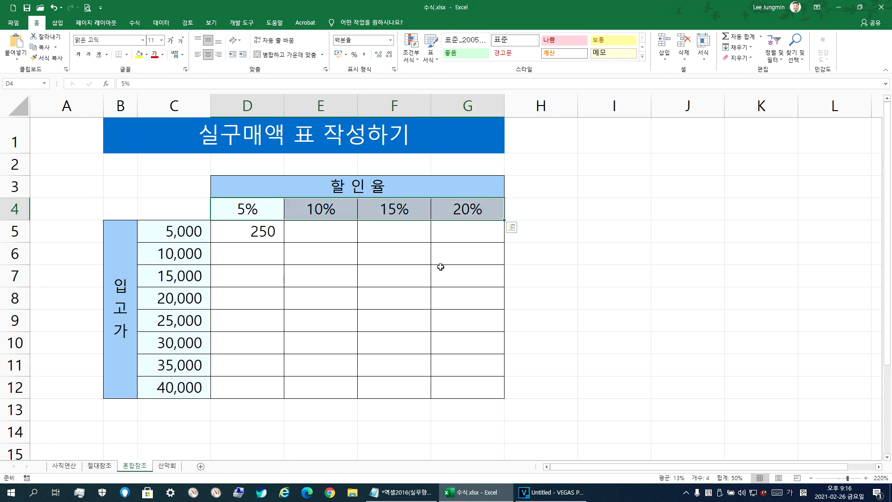
click(248, 230)
drag(286, 242, 509, 395)
Step: Inspect the formulas in G9, F8 and E7 for their fixed column C and row 4 references, leaving them unedited
click(463, 321)
key(F2)
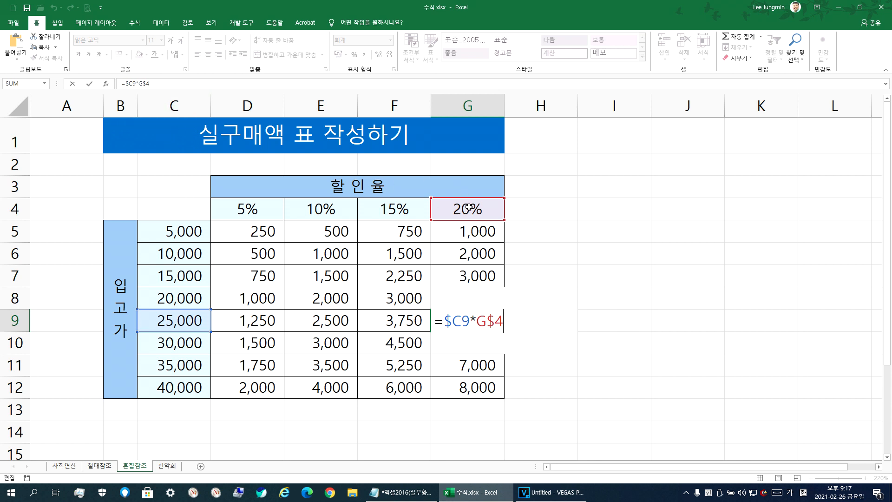
key(Escape)
click(379, 294)
key(F2)
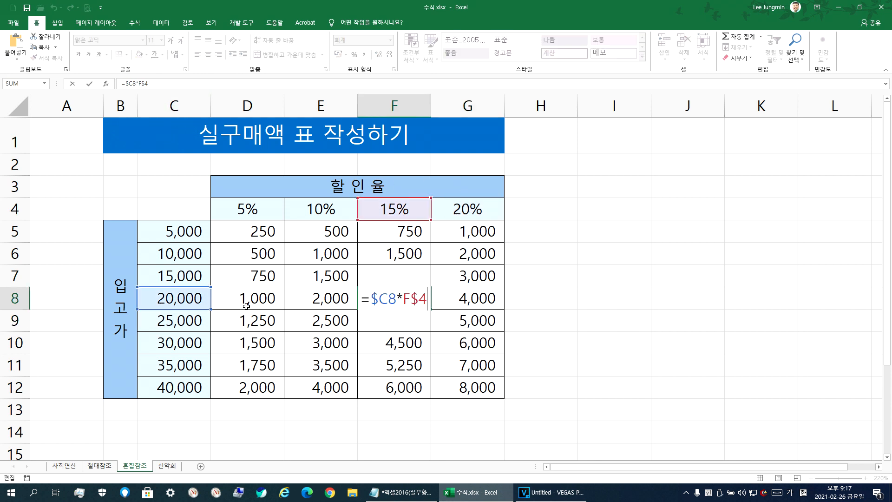
key(ctrl+Return)
click(320, 279)
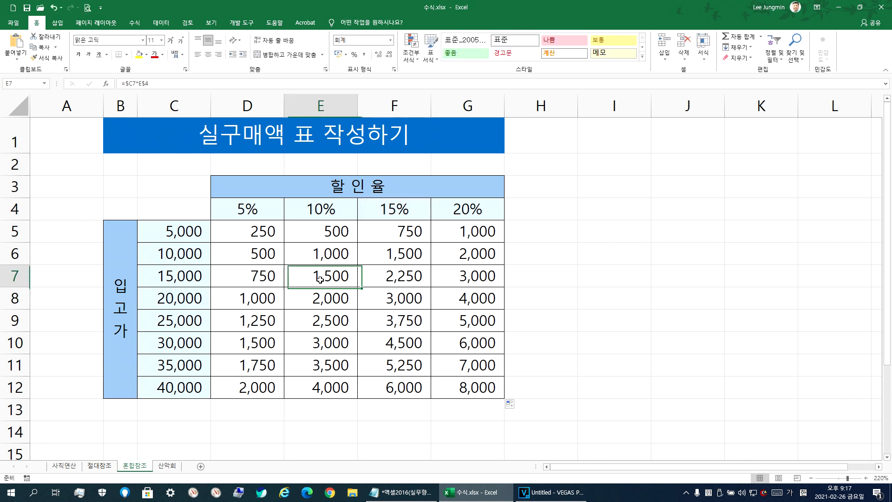
double_click(320, 279)
key(Escape)
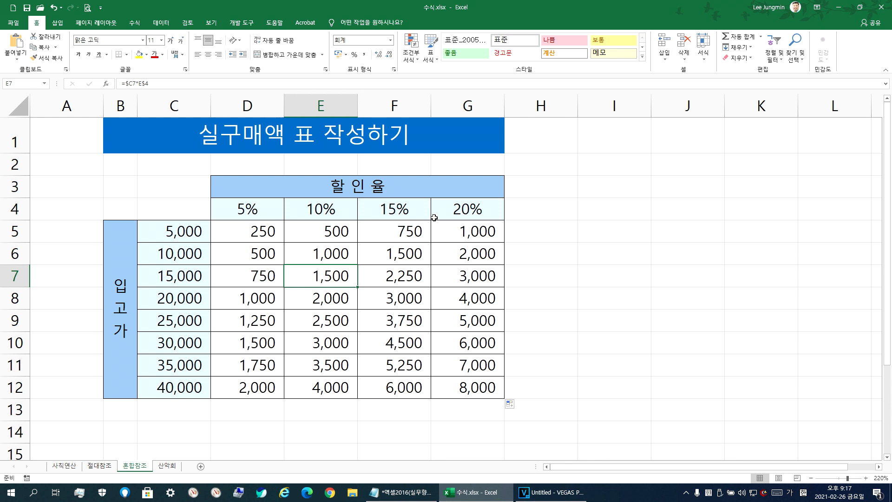
click(167, 106)
click(15, 208)
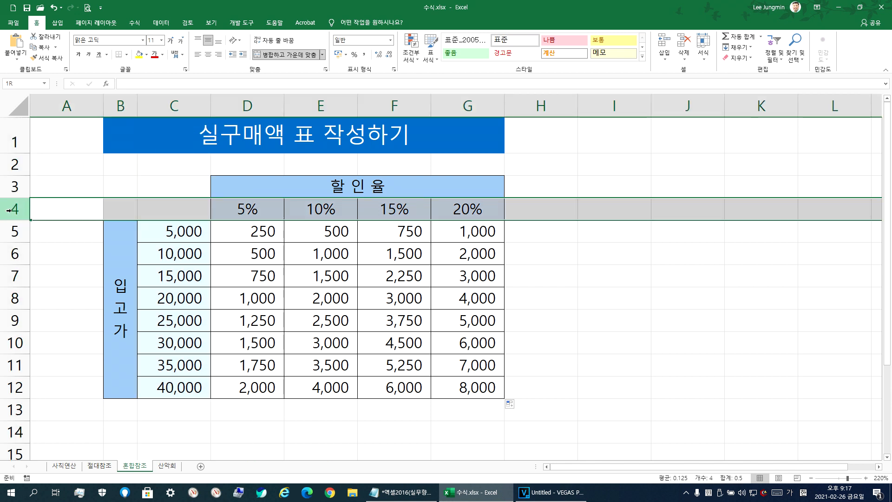
click(254, 231)
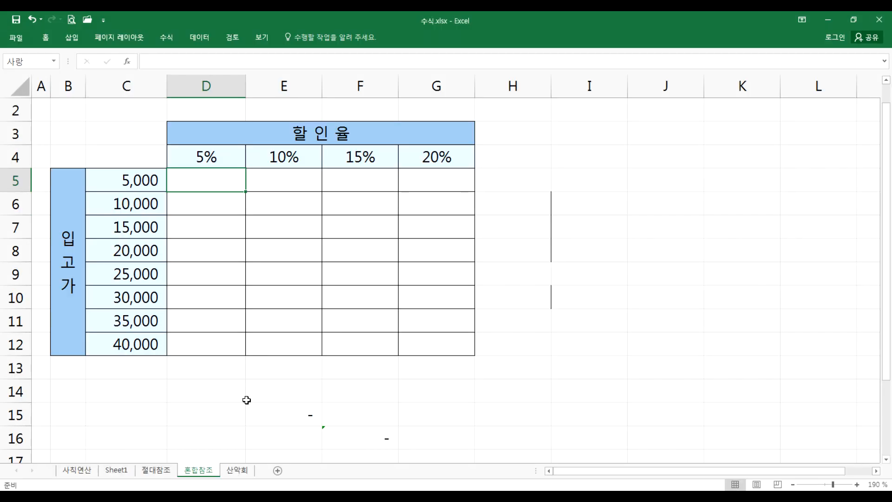
Step: Clear the leftover entries below the empty discount table and enter the formula =$C5*D$4 in D5
drag(254, 395, 428, 442)
click(202, 180)
text(=)
click(124, 179)
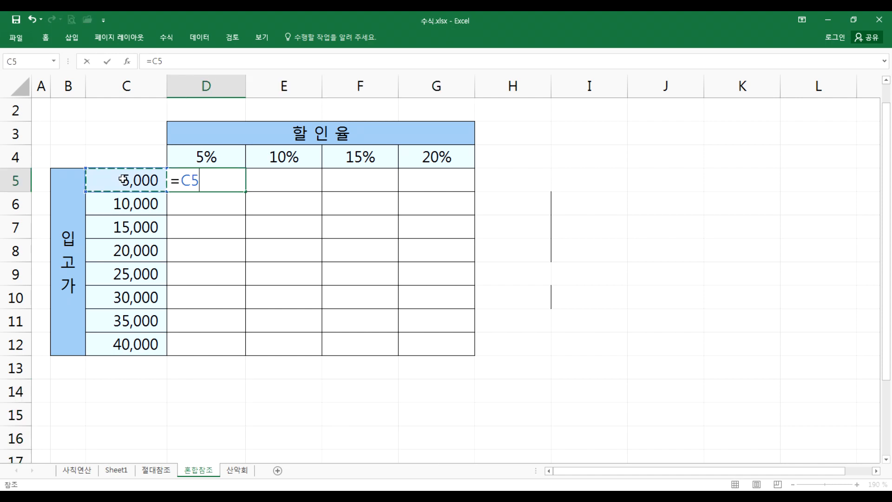
key(F4)
key(F4)
key(F4)
text(*)
click(196, 157)
key(F4)
key(F4)
key(Return)
Step: Extend D5's formula to subtract the discount from the price, making it =$C5-$C5*D$4
click(213, 181)
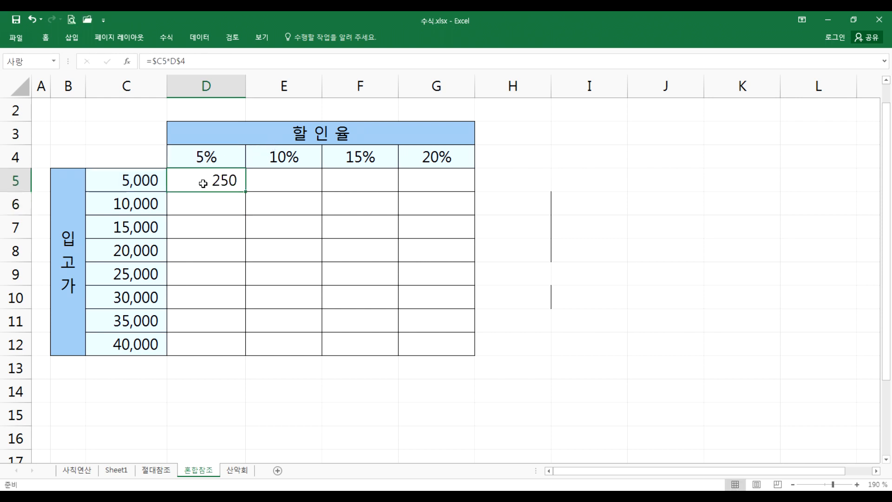
scroll(203, 184, up, 1)
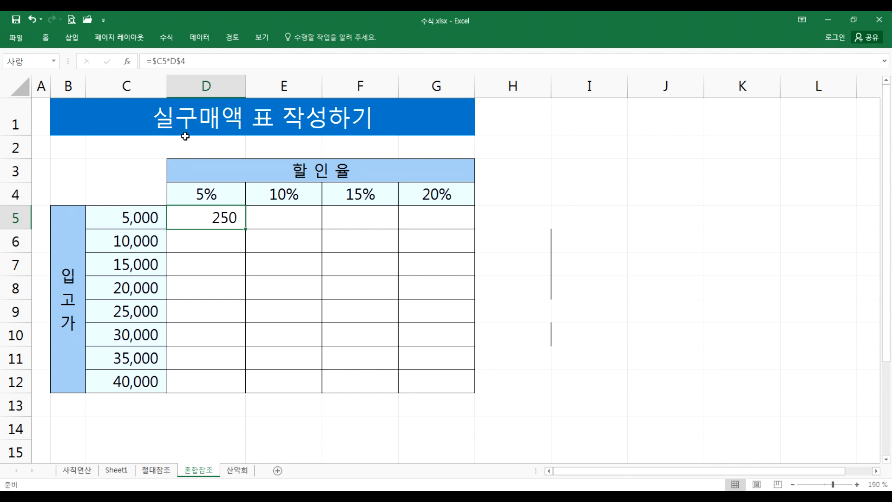
double_click(204, 217)
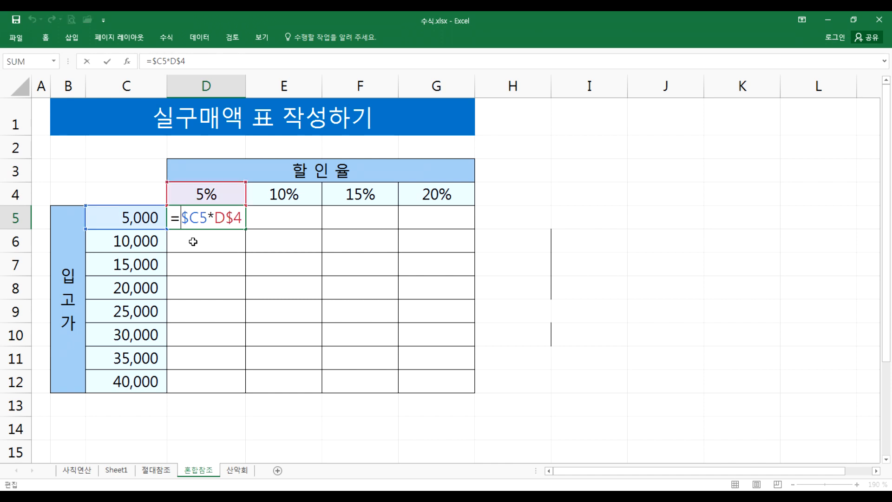
click(139, 218)
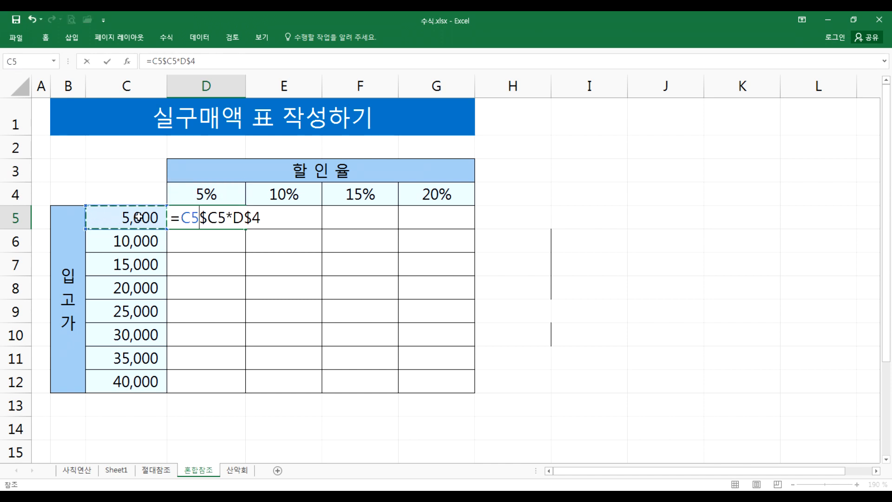
key(F4)
key(F4)
key(F4)
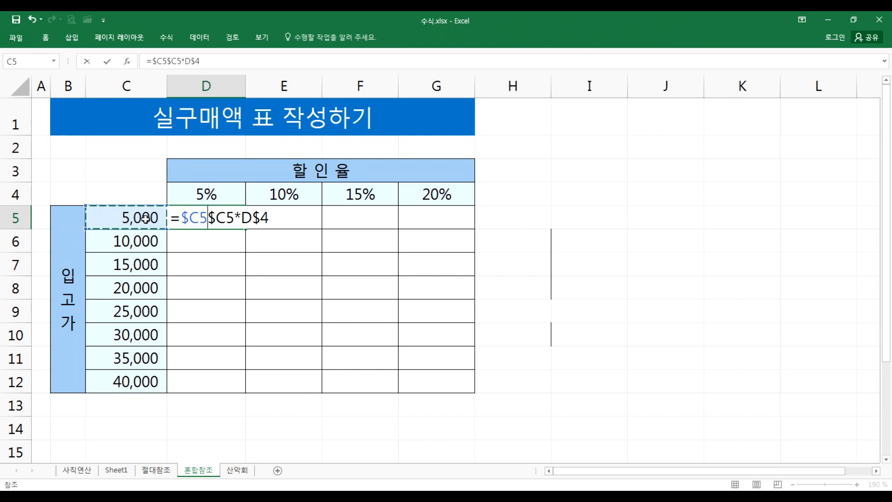
text(-)
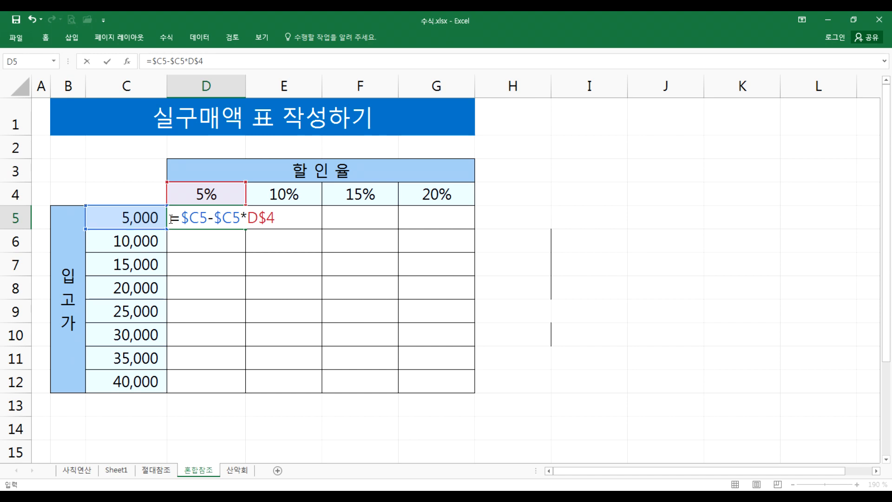
click(215, 218)
text(()
key(BackSpace)
drag(217, 220, 274, 220)
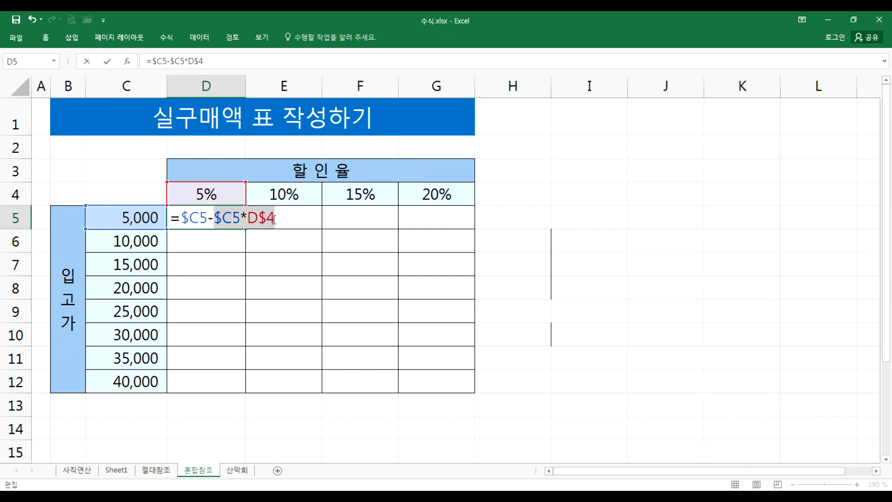
click(201, 217)
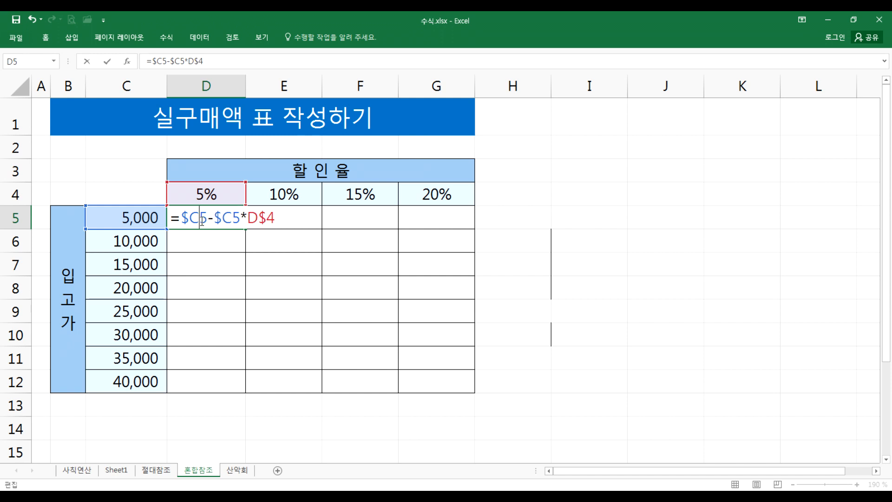
Step: Confirm D5's formula =$C5-$C5*D$4 and copy it across and down to fill D5:G12
key(Return)
click(235, 218)
drag(246, 229, 474, 229)
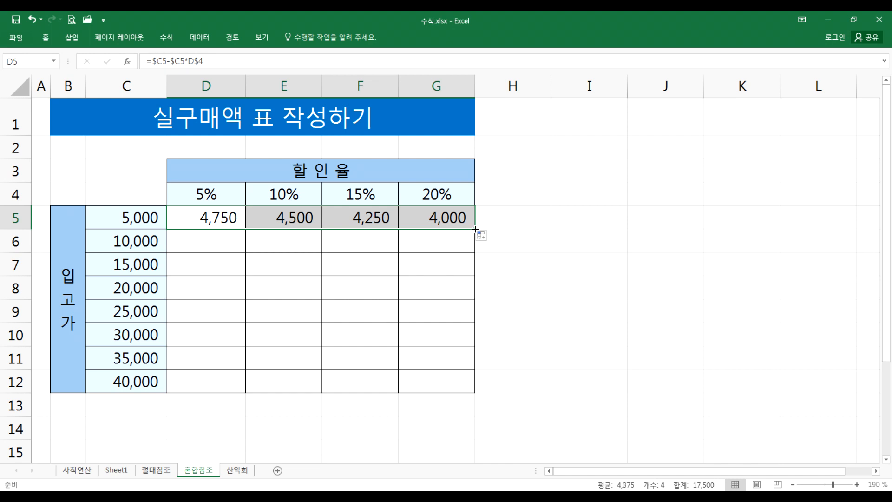
double_click(476, 229)
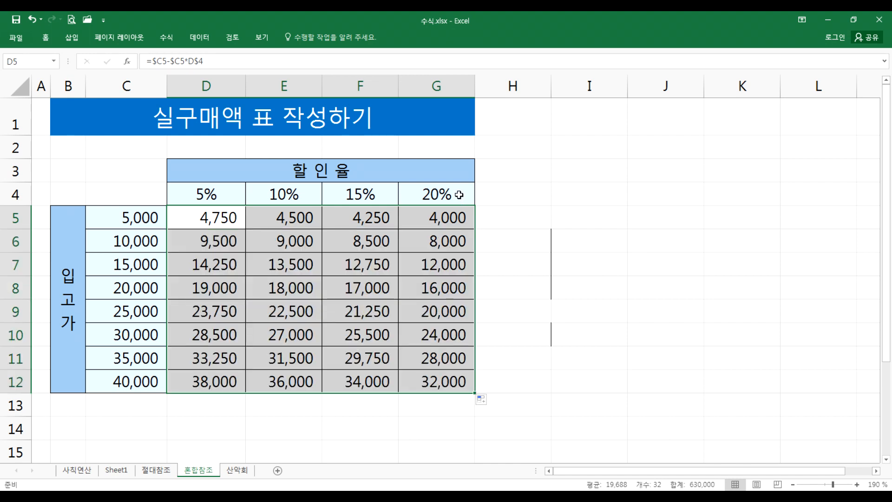
Step: Copy D5's formula and paste it into J4 as plain text, reading =$C5-$C5*D$4
double_click(214, 217)
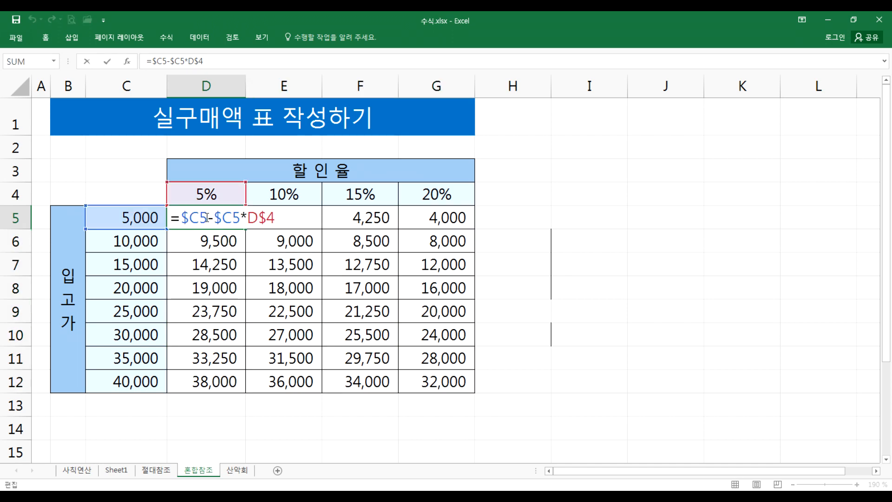
drag(172, 219, 309, 216)
key(ctrl+c)
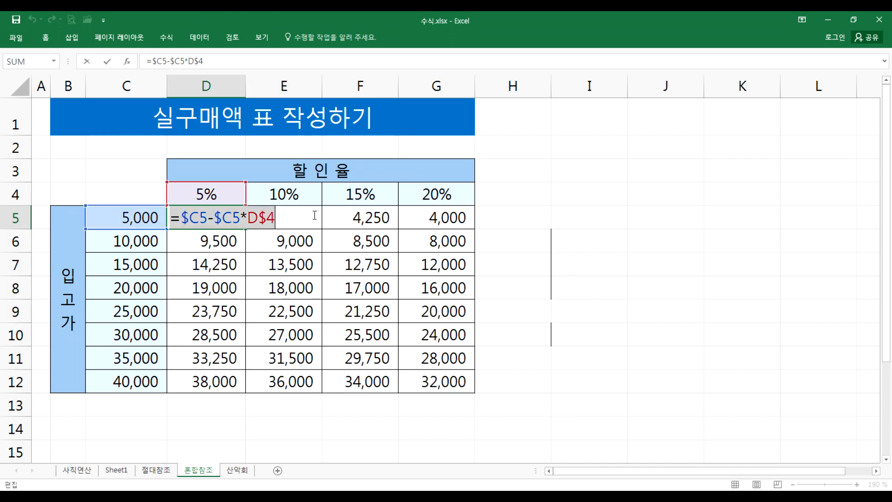
key(Escape)
click(635, 191)
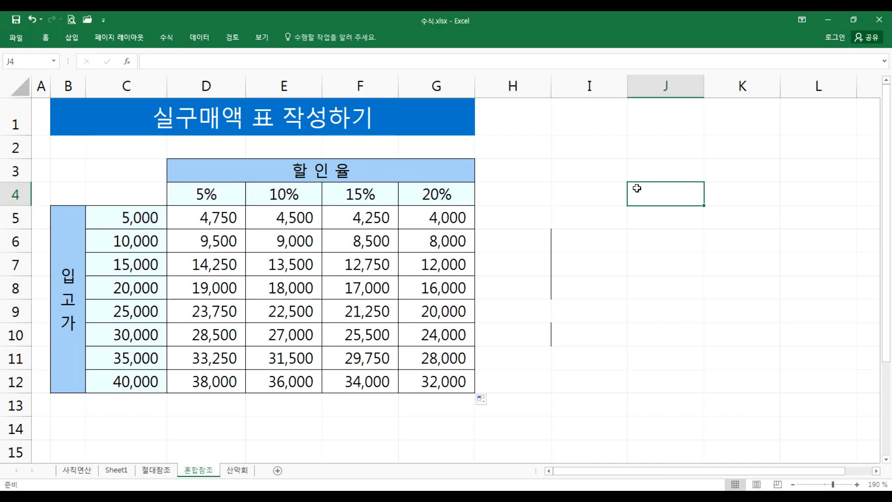
text(')
key(ctrl+v)
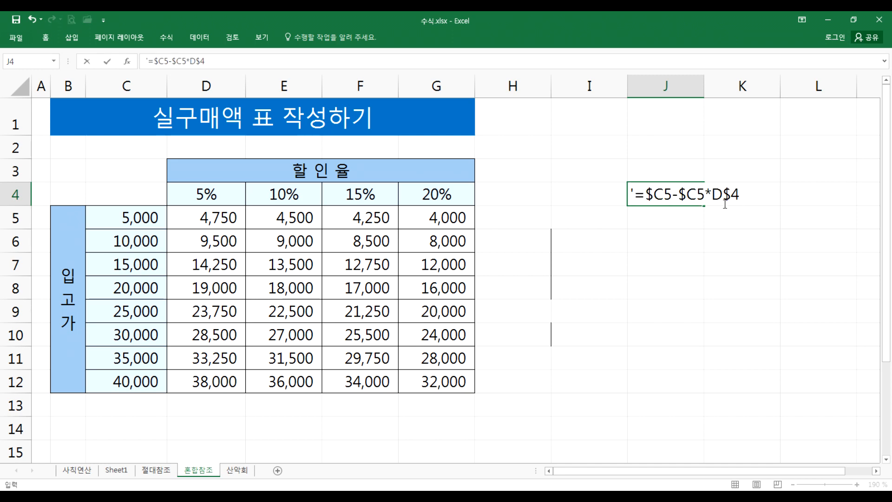
key(Return)
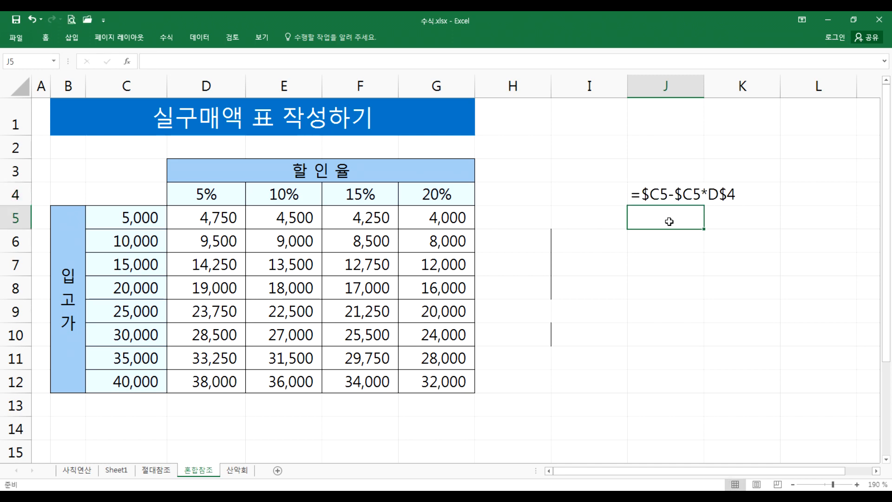
Step: Write the parenthesized version =$C5-($C5*D$4) as plain text in J5
text(')
key(ctrl+v)
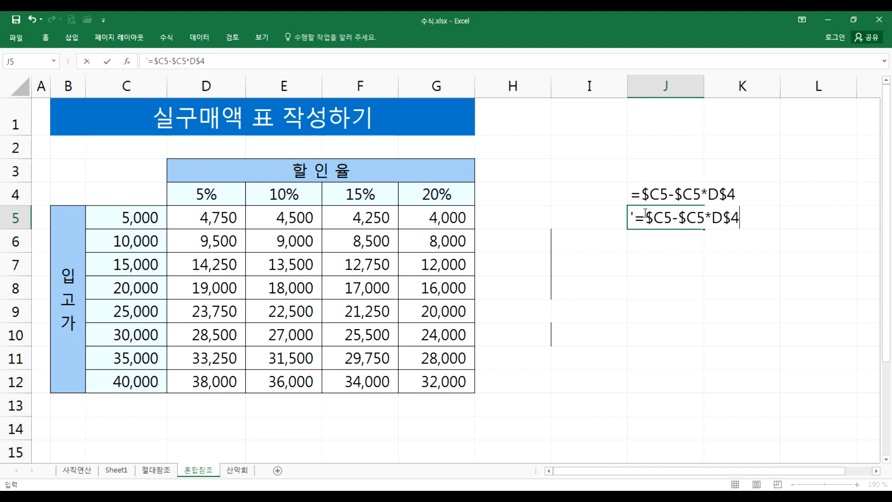
click(680, 218)
text(()
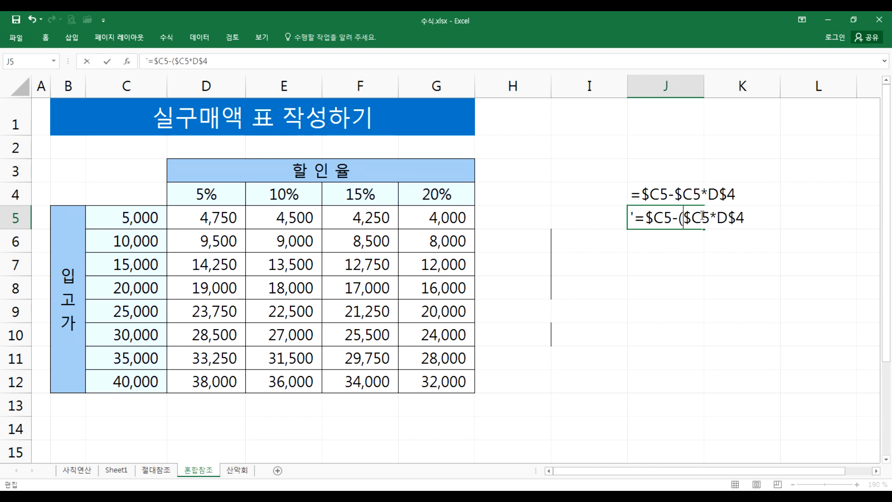
text())
key(Home)
key(Delete)
key(Return)
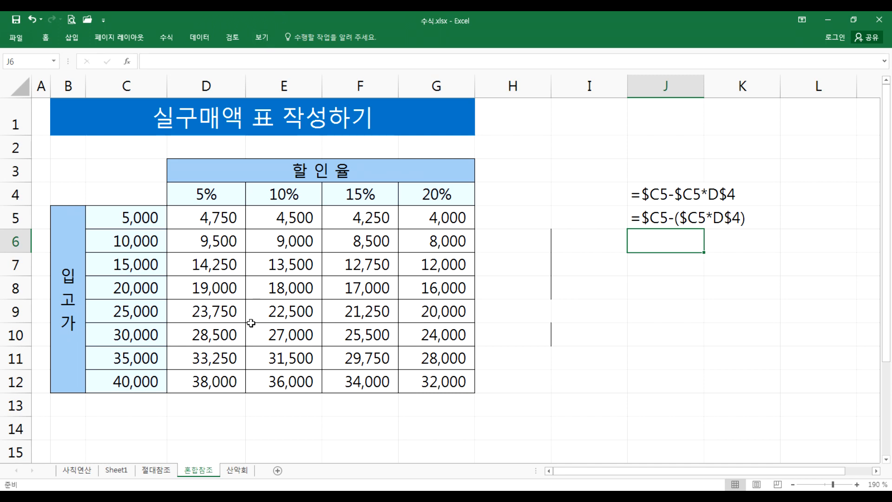
Step: Review the calculated purchase prices down D5:D12 and across D5:G5
click(194, 410)
drag(215, 221, 195, 384)
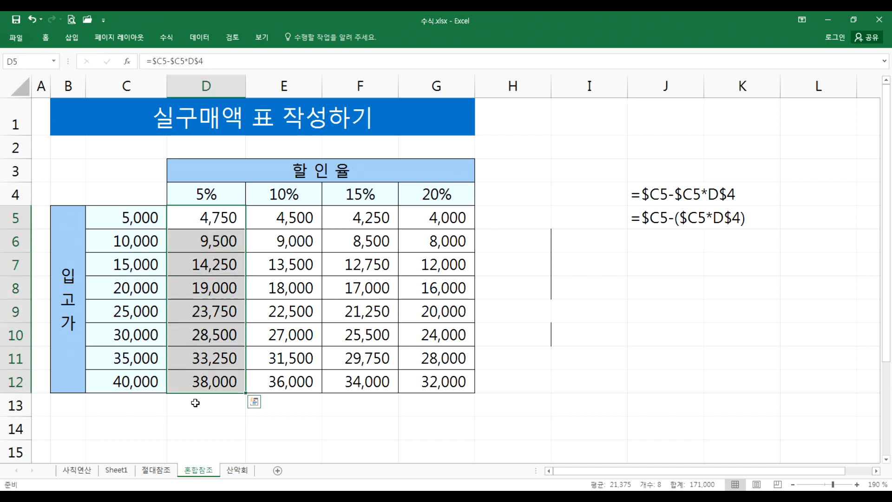
click(199, 404)
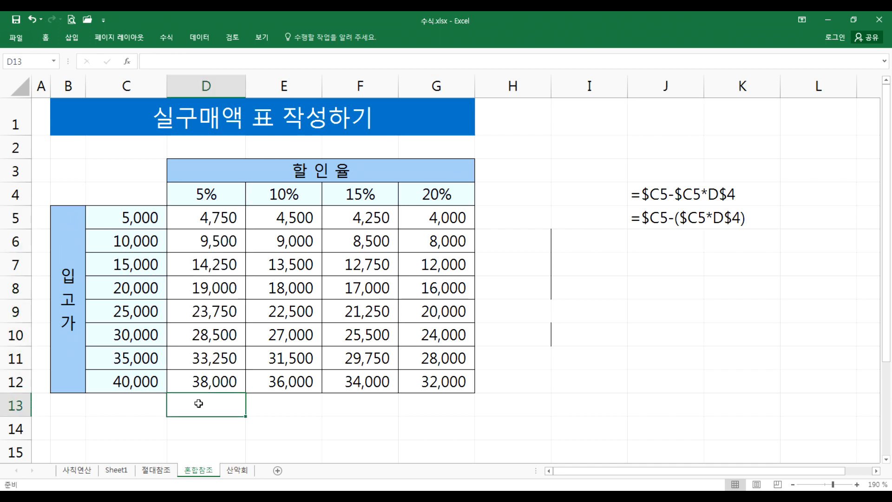
click(513, 215)
drag(440, 217, 184, 217)
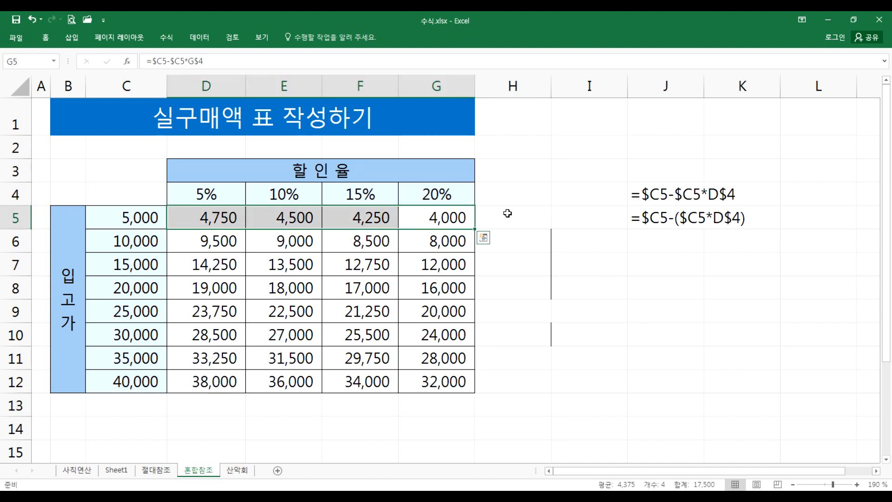
click(525, 214)
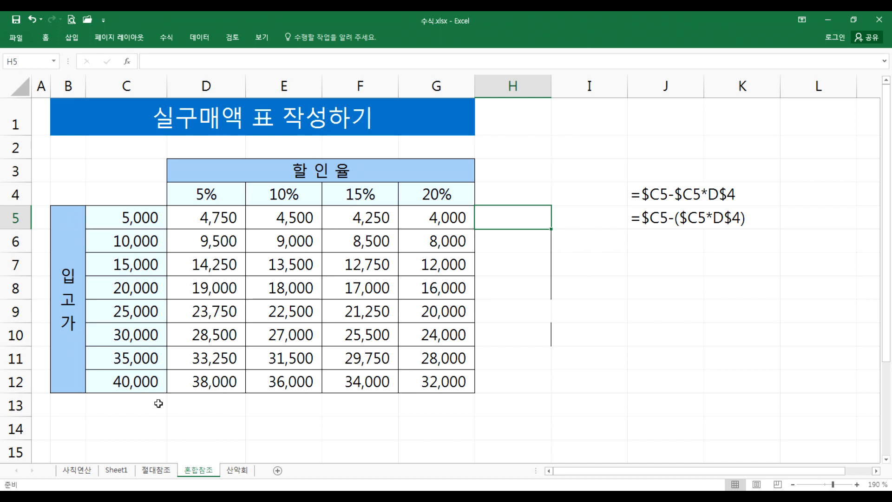
Step: Switch to Sheet1 and fill A1:D4 column by column with the numbers 1 to 16
click(116, 470)
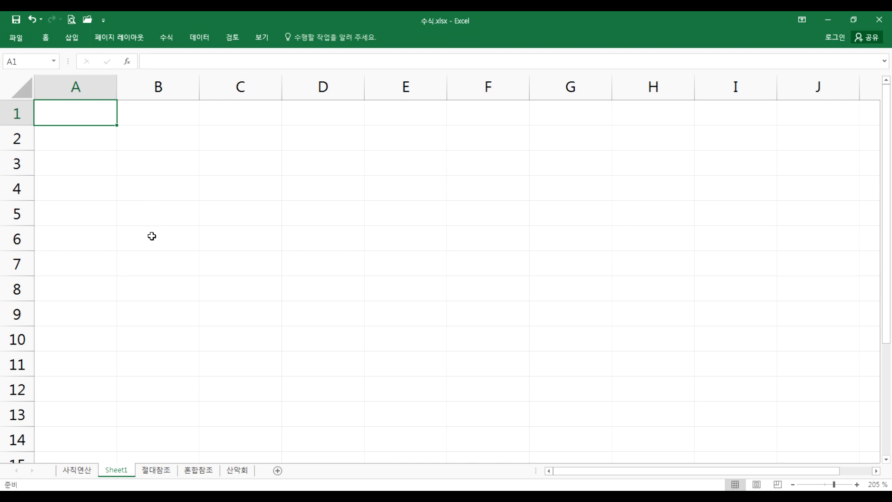
drag(115, 113, 309, 185)
text(1)
key(Return)
text(2)
key(Return)
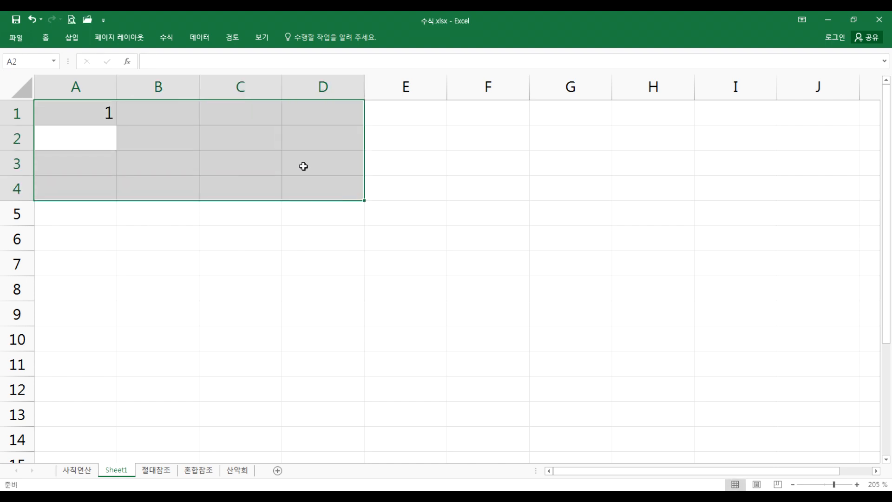
text(3 4)
key(Return)
text(5)
key(Return)
text(6)
key(Return)
text(7)
key(Return)
text(8)
key(Return)
text(9)
key(Return)
text(10)
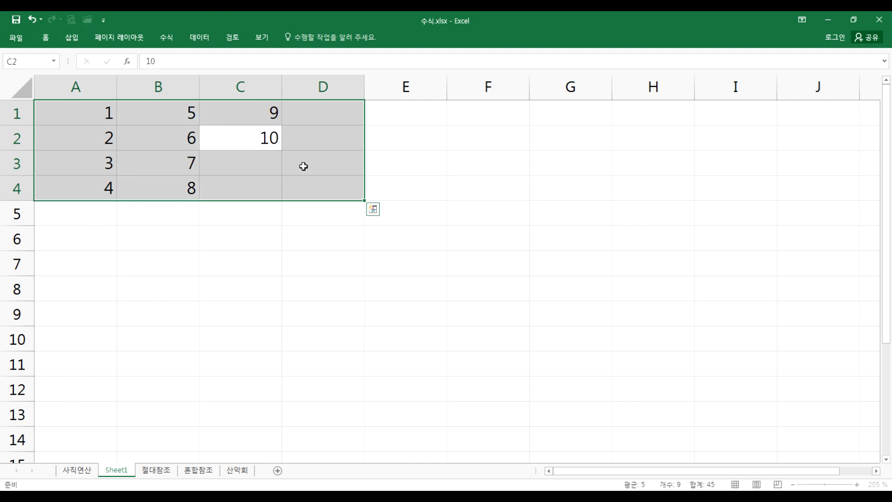
key(Return)
text(11)
key(Return)
text(12)
key(Return)
text(13)
key(Return)
text(14)
key(Return)
text(15)
key(Return)
text(16)
key(Return)
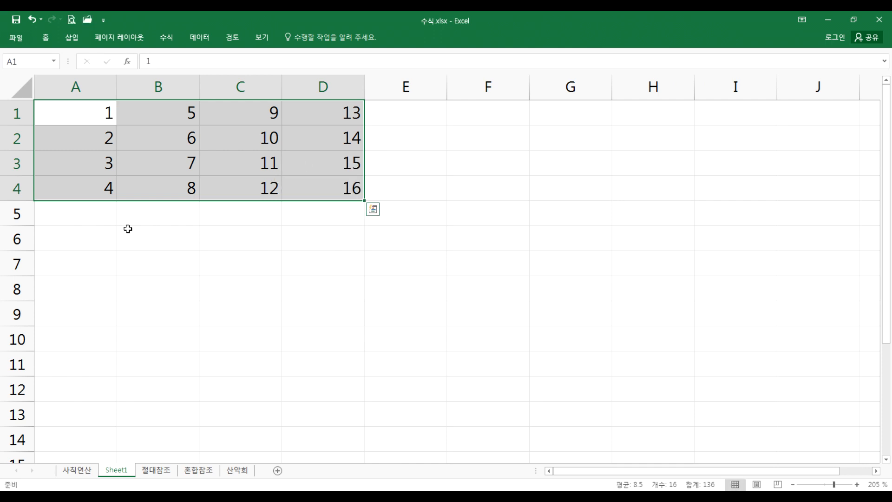
Step: Center the numbers in A1:D4 horizontally
click(88, 236)
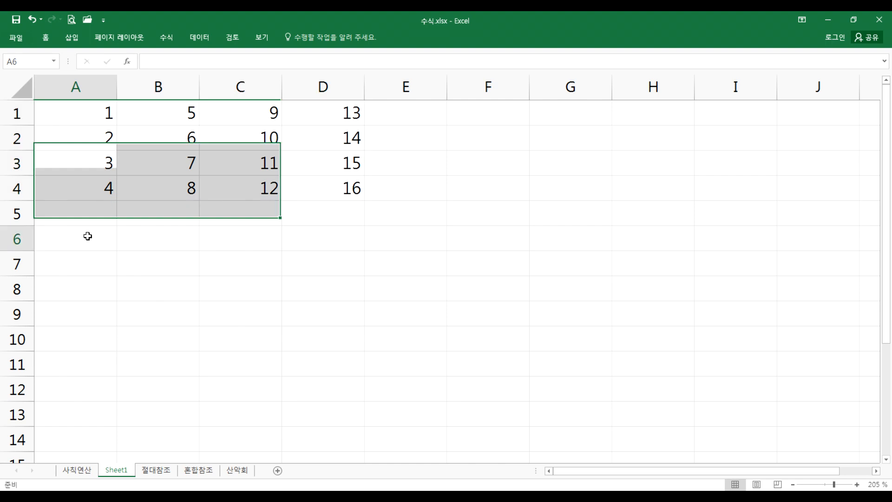
click(77, 217)
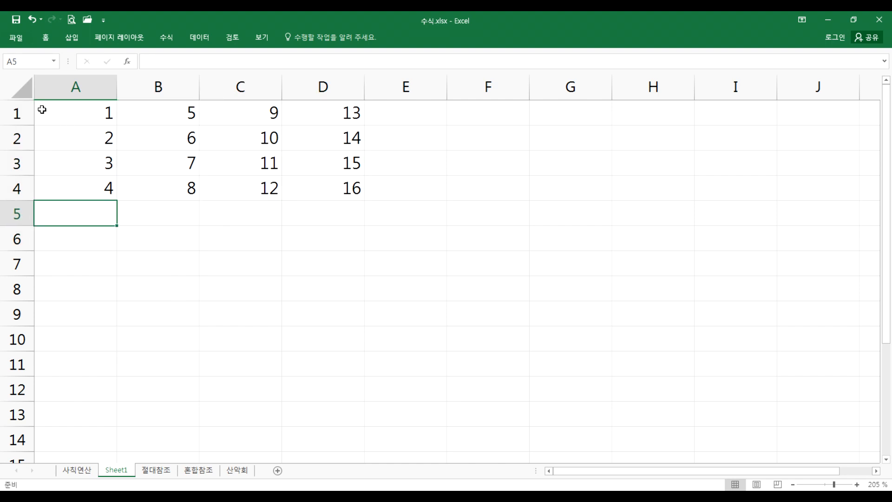
drag(42, 108, 343, 189)
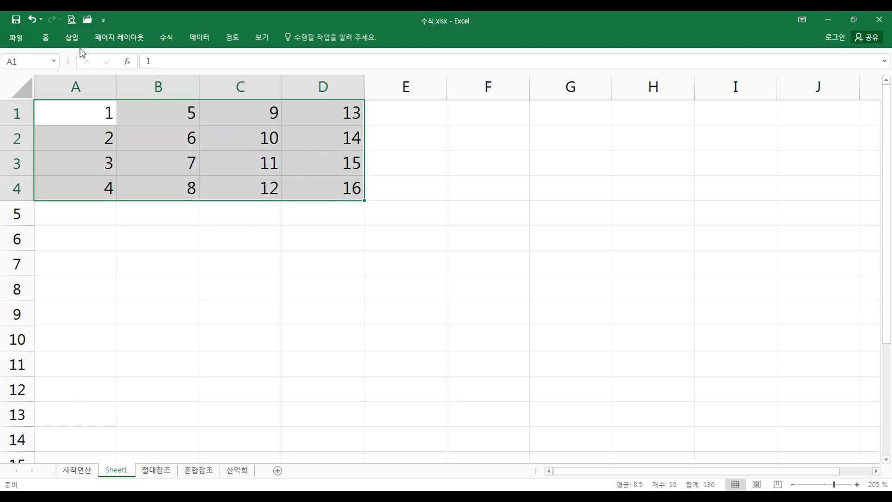
click(44, 39)
click(239, 73)
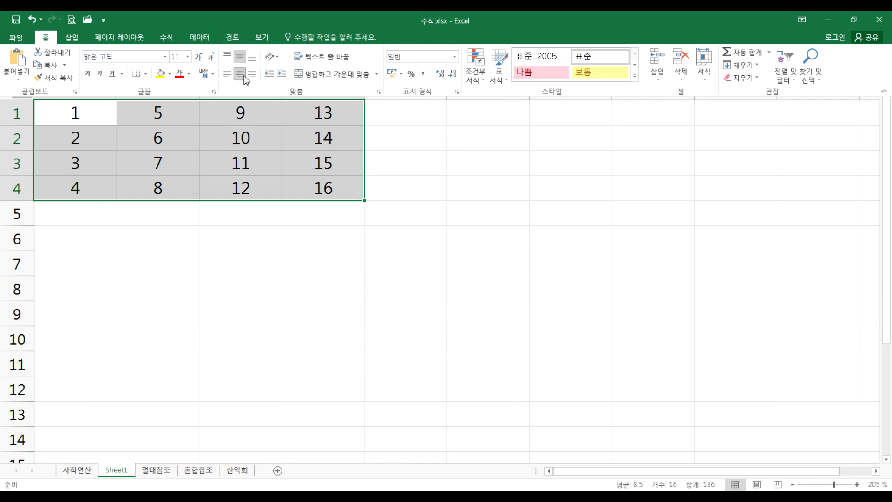
click(70, 215)
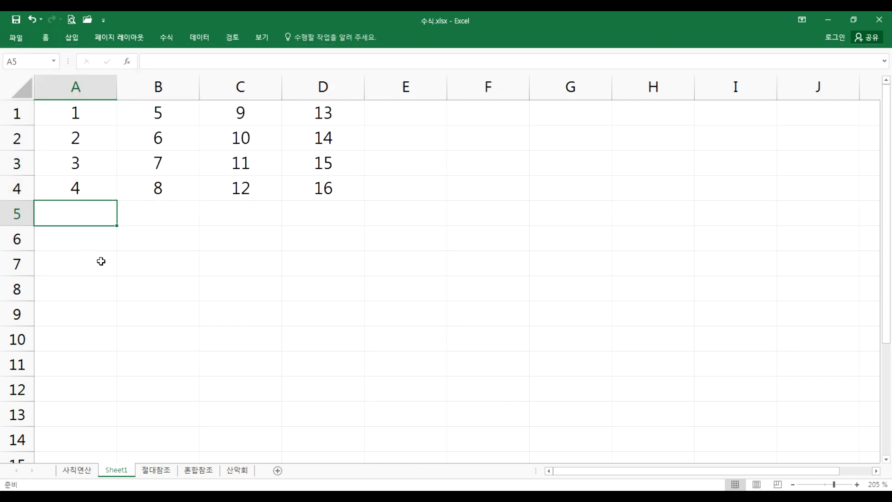
text(=)
click(76, 112)
text(+)
click(122, 140)
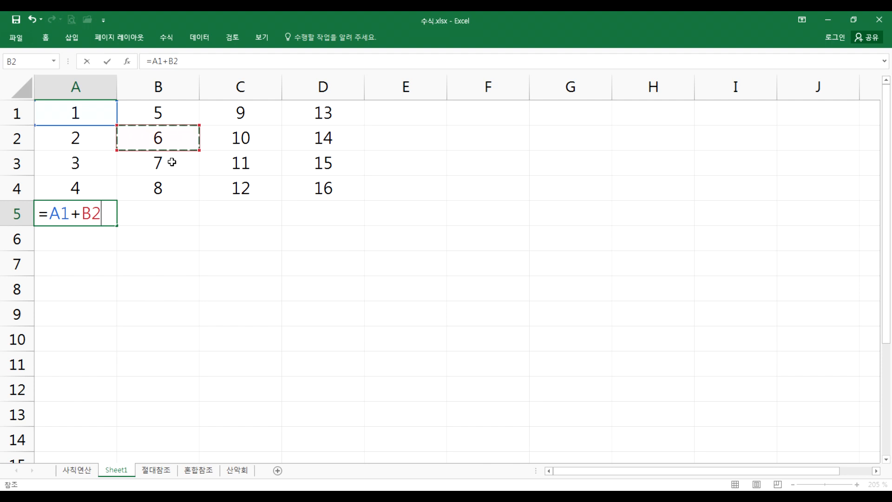
key(Escape)
Step: Apply all borders and a yellow fill to A1:D4
drag(105, 124, 295, 185)
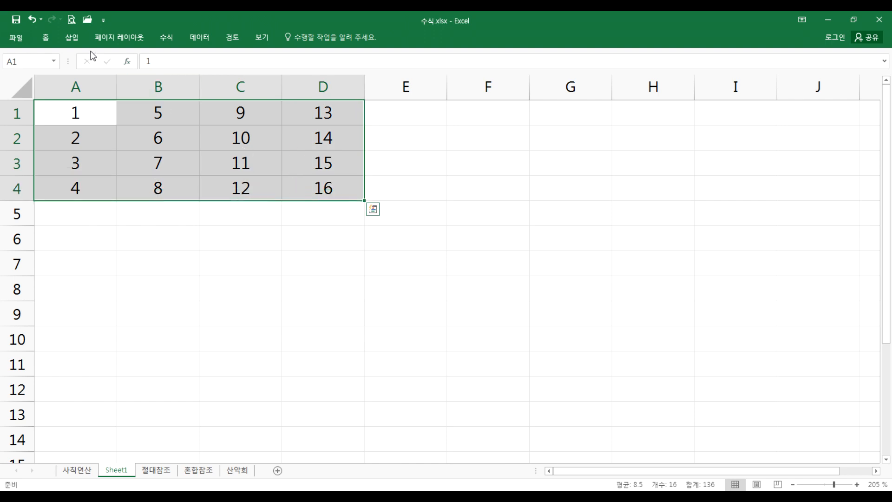
click(50, 38)
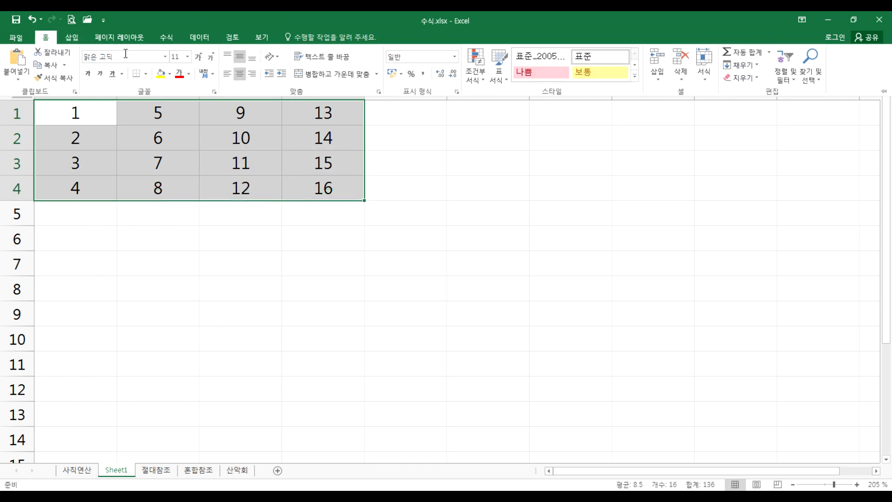
click(146, 74)
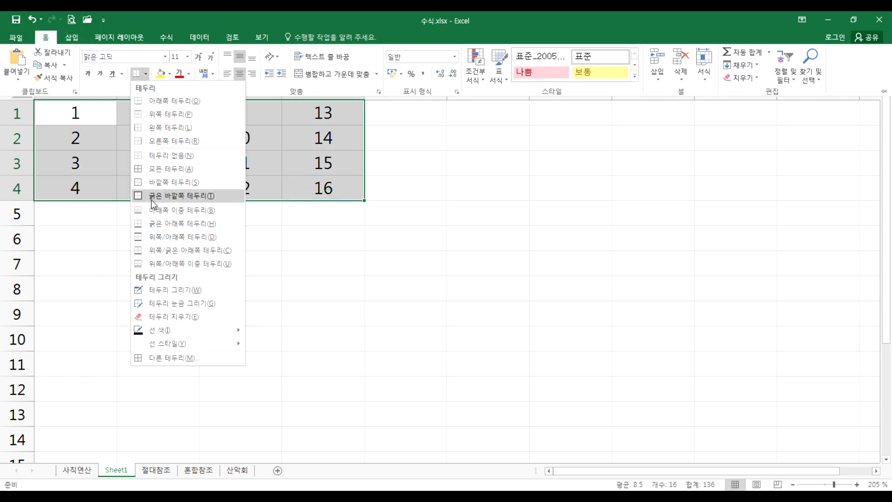
click(149, 169)
click(161, 74)
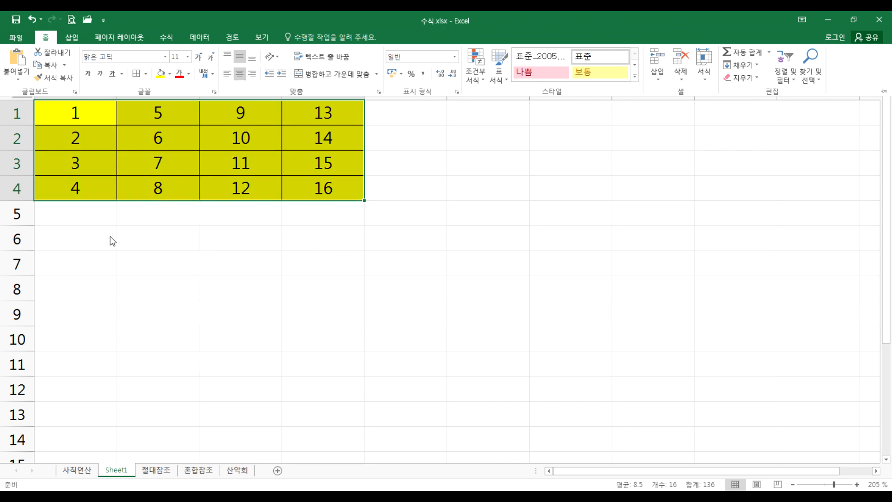
Step: Enter the formula =A1+B2 in A5, below the number grid
click(82, 221)
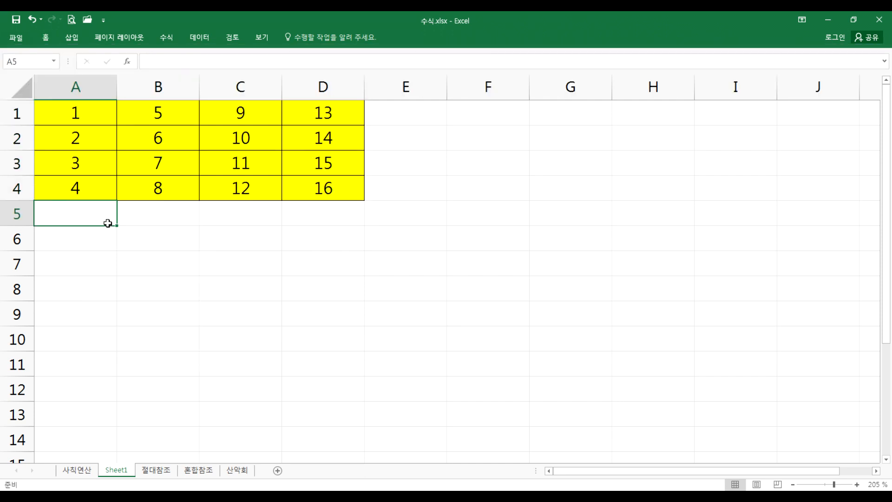
text(=)
click(90, 114)
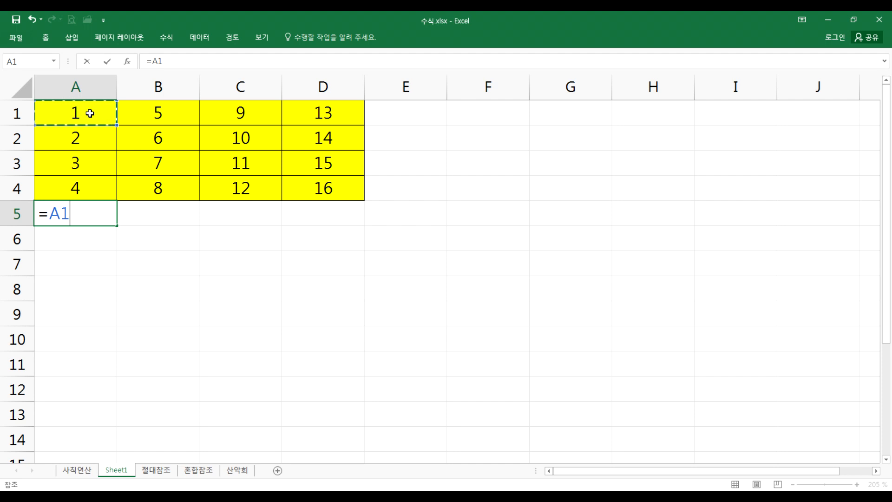
text(+)
click(175, 139)
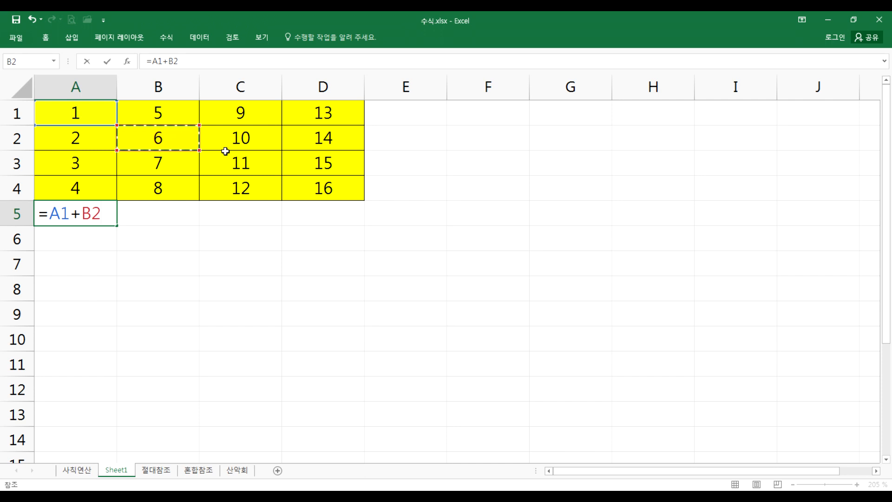
key(Return)
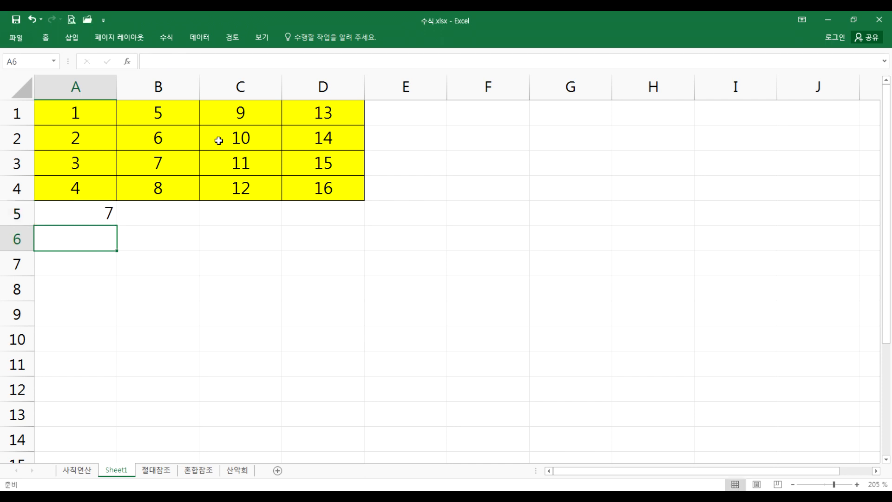
Step: Examine which cells the formula in A5 refers to
key(Up)
key(F2)
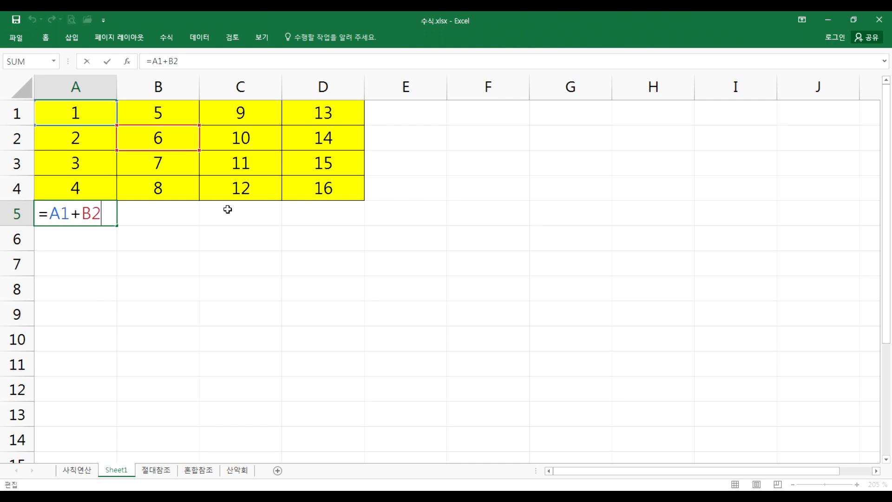
key(Escape)
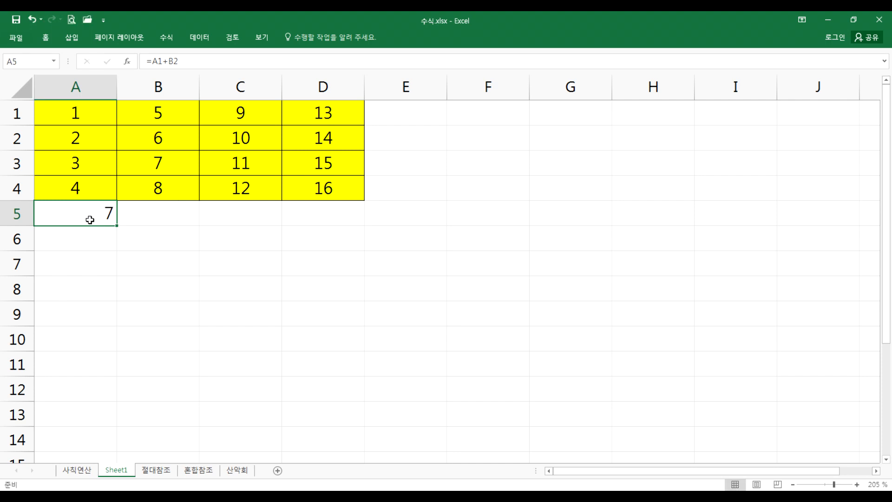
key(ctrl+c)
click(164, 240)
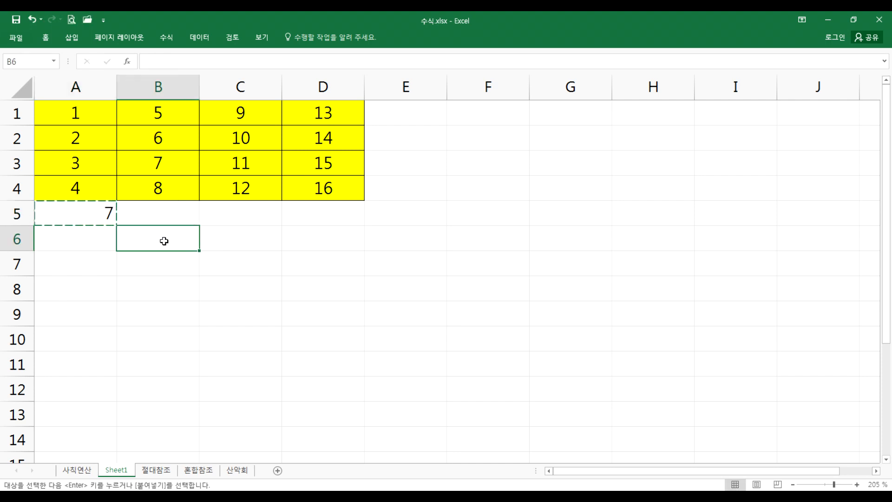
click(84, 213)
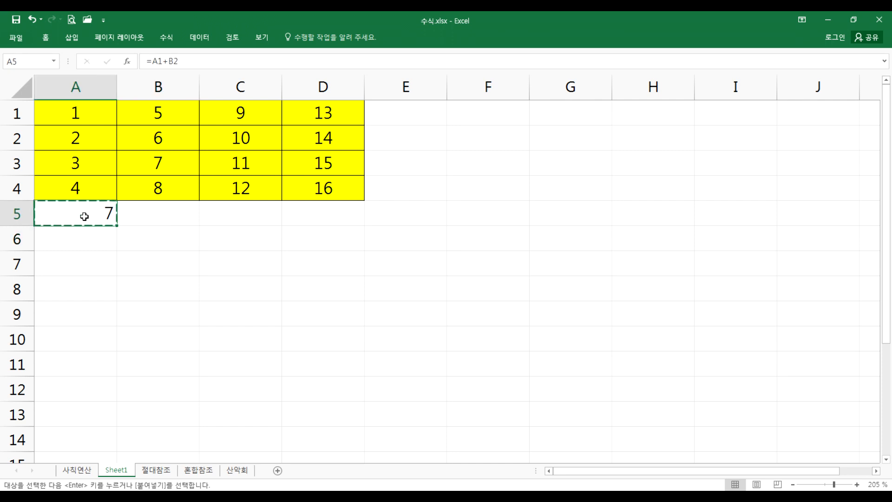
click(145, 232)
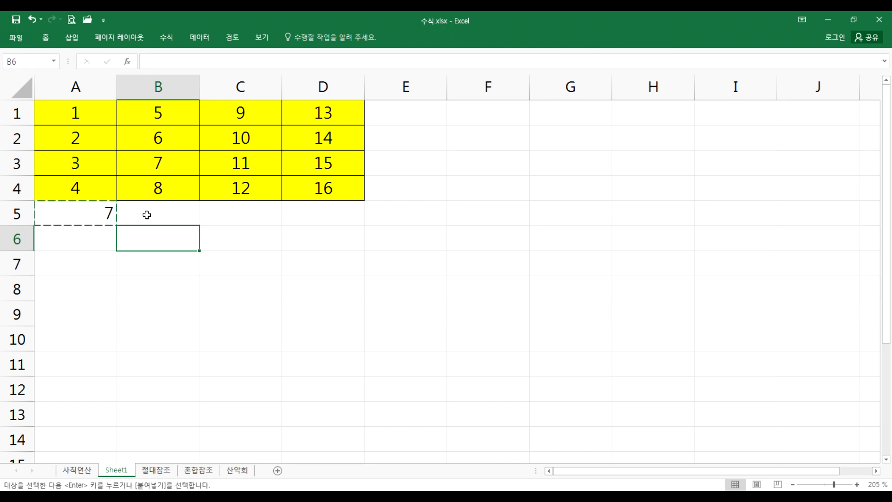
click(93, 211)
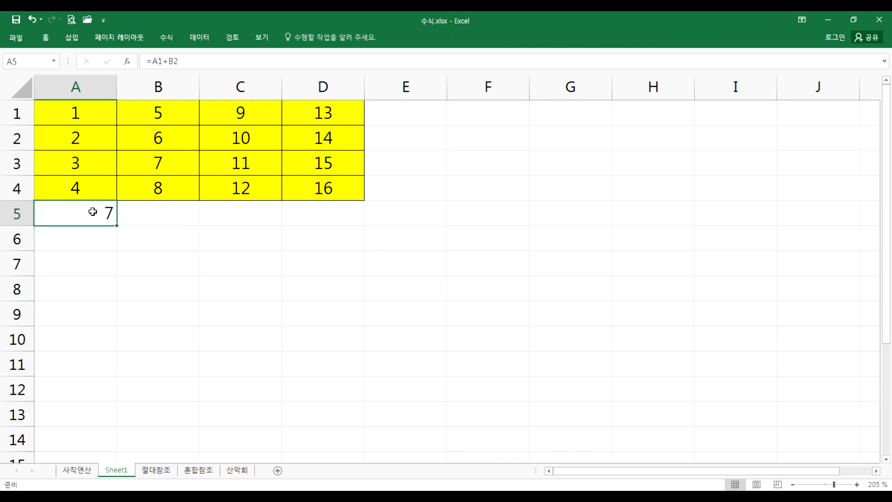
Step: Trace where the referenced cells A1 and B2 lie relative to the formula cell A5
double_click(91, 211)
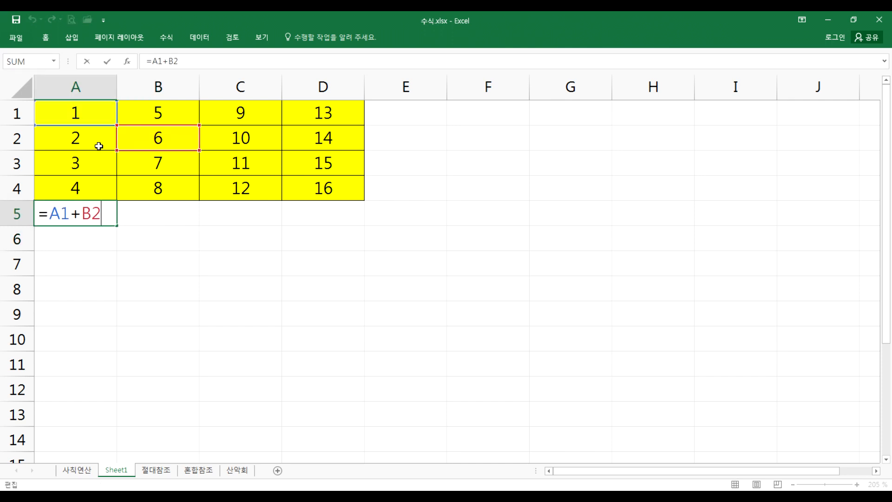
click(75, 188)
click(79, 136)
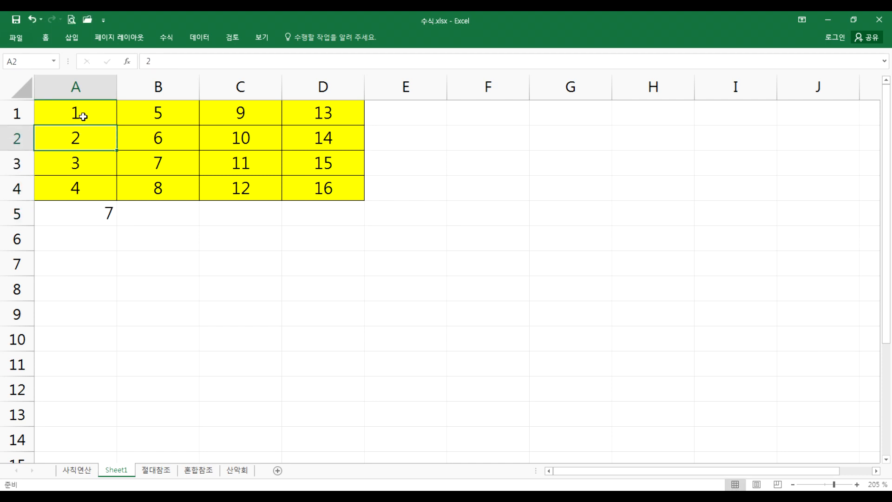
click(82, 116)
drag(84, 186, 94, 114)
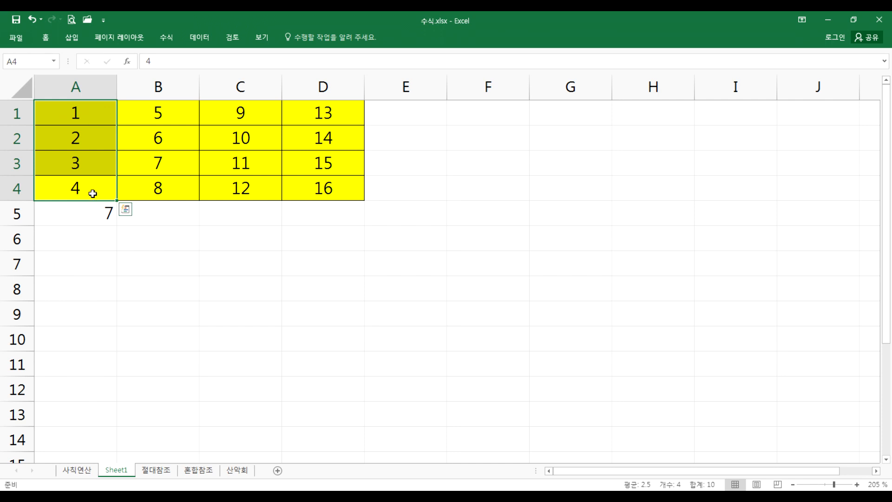
drag(64, 217, 73, 139)
click(156, 133)
click(102, 209)
double_click(102, 209)
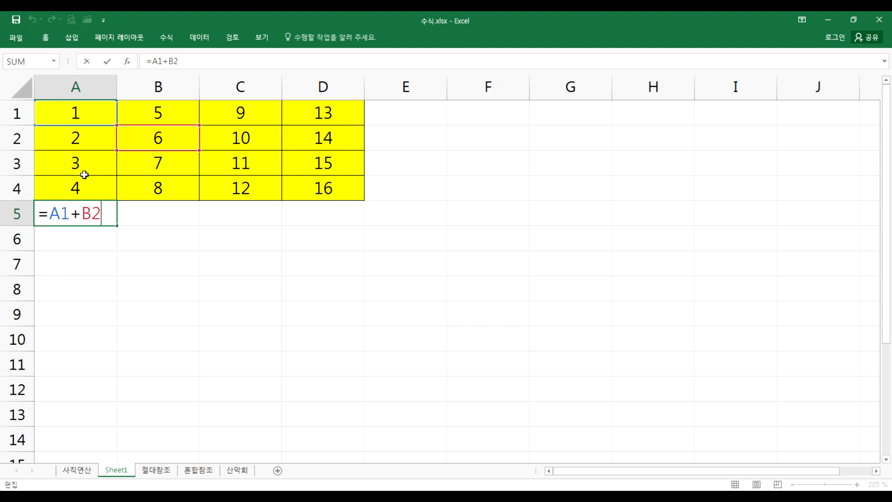
key(ctrl+Return)
Step: Copy the formula from A5 into B6
key(ctrl+c)
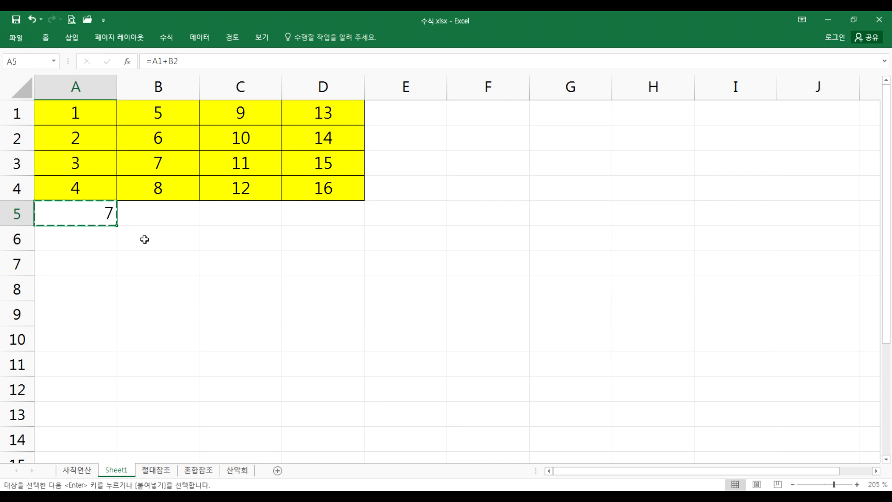
click(160, 240)
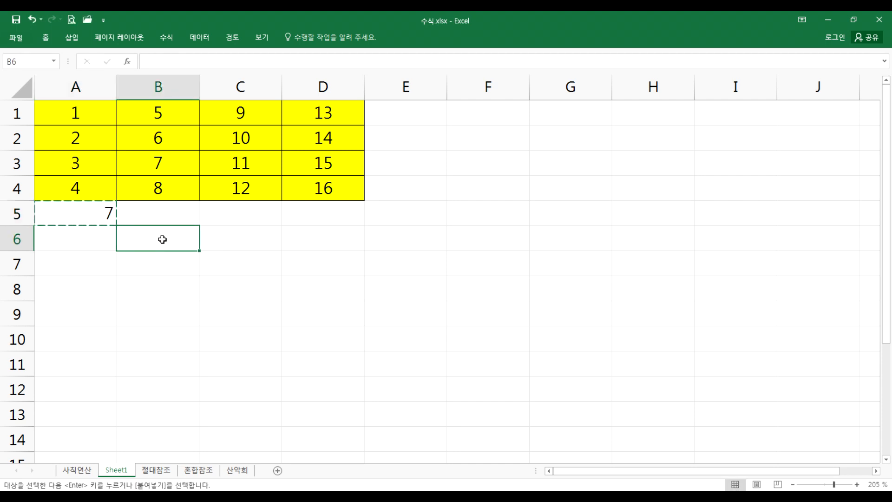
key(ctrl+v)
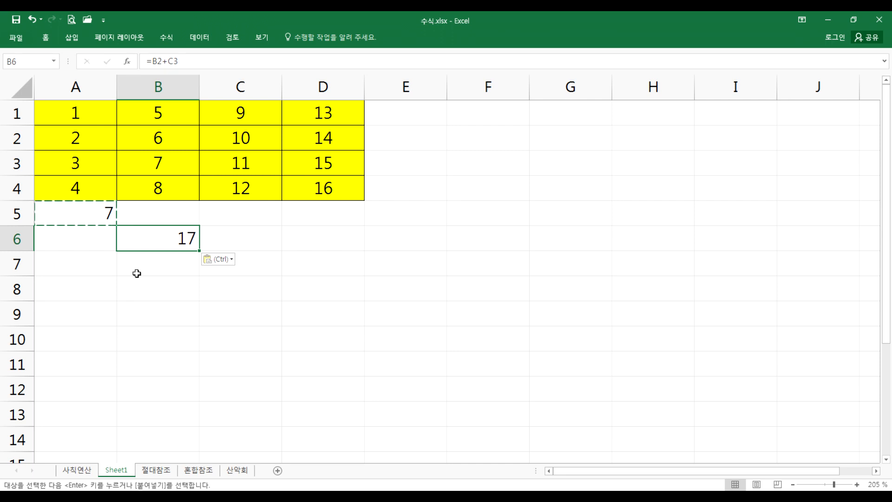
Step: Review the references of the A5 formula and trace the matching first reference from B6 up to B2
click(97, 219)
double_click(96, 218)
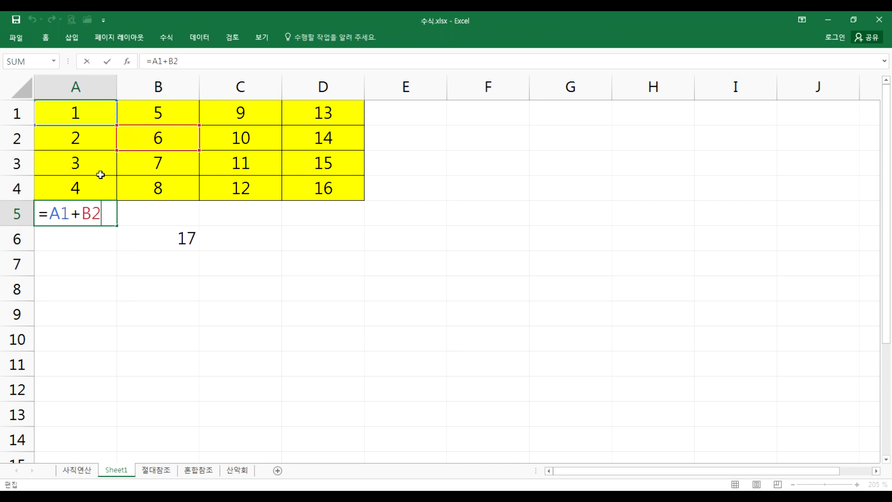
click(79, 106)
click(140, 133)
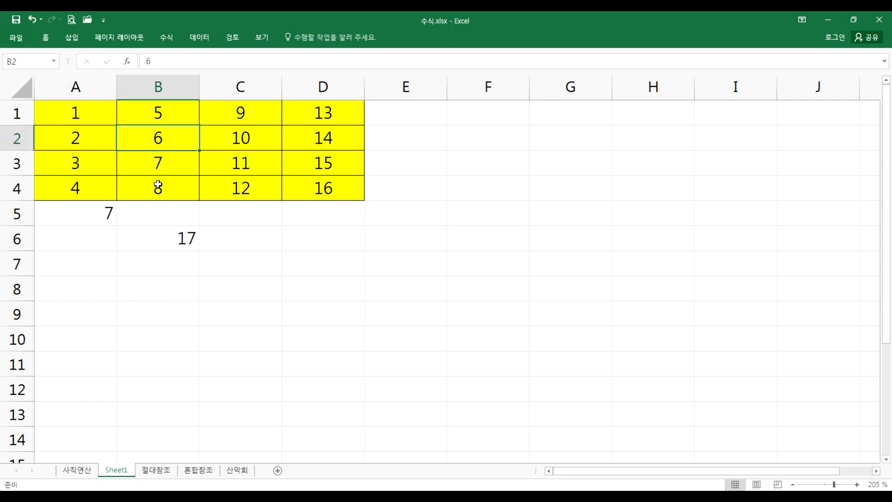
click(168, 242)
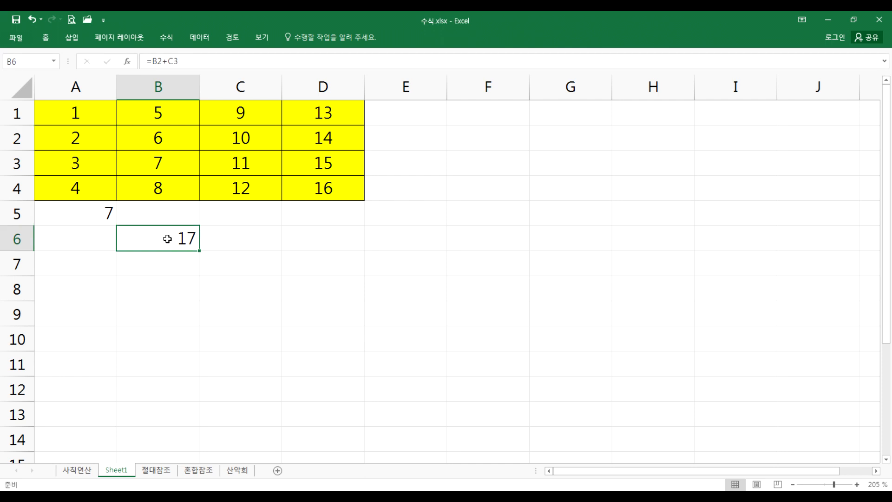
click(166, 215)
click(160, 185)
click(162, 165)
click(158, 140)
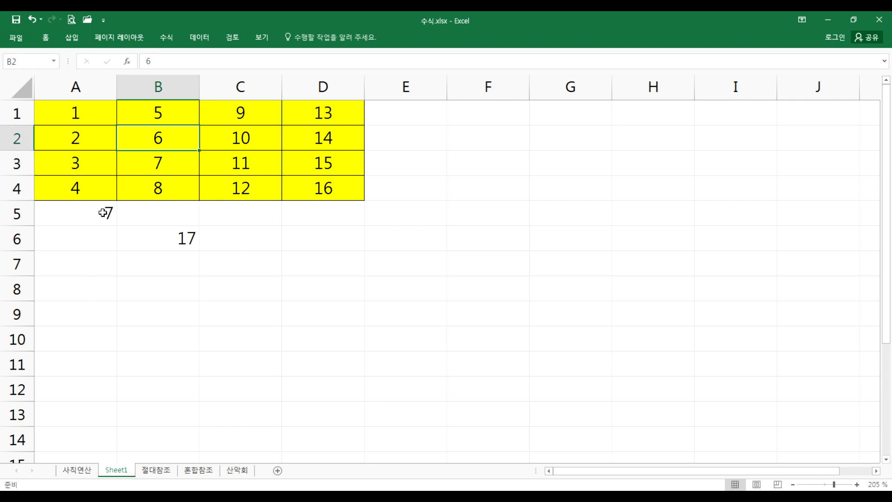
Step: Trace the second reference from B6 to C3 and compare the formulas in A5 and B6
click(146, 232)
click(151, 219)
click(154, 191)
click(156, 164)
click(229, 162)
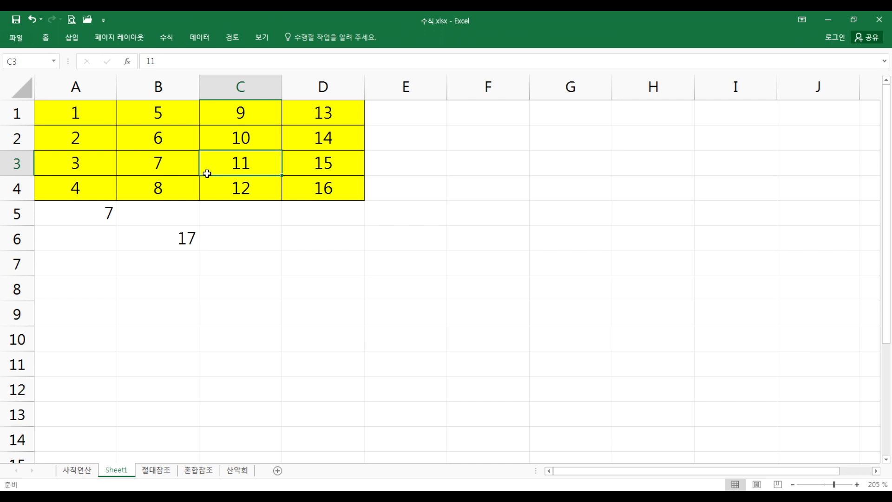
double_click(69, 209)
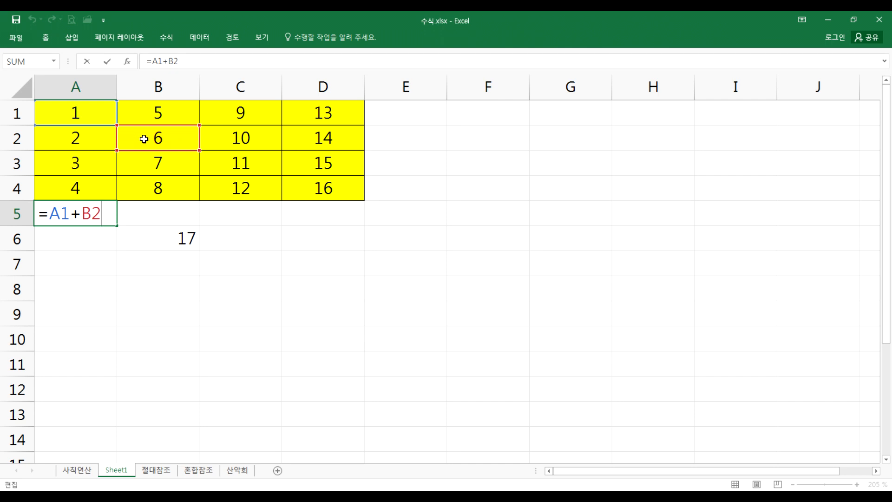
key(ctrl+Return)
double_click(163, 242)
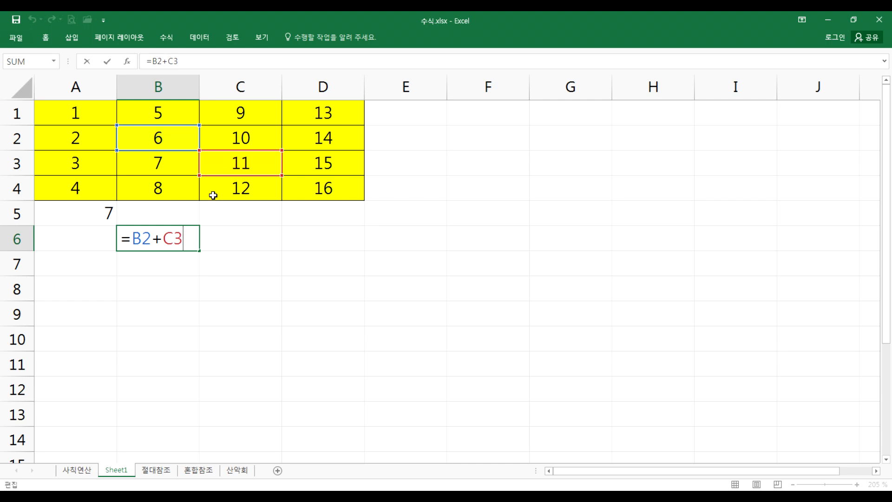
key(ctrl+Return)
Step: Copy the formula from B6 into D6
key(ctrl+c)
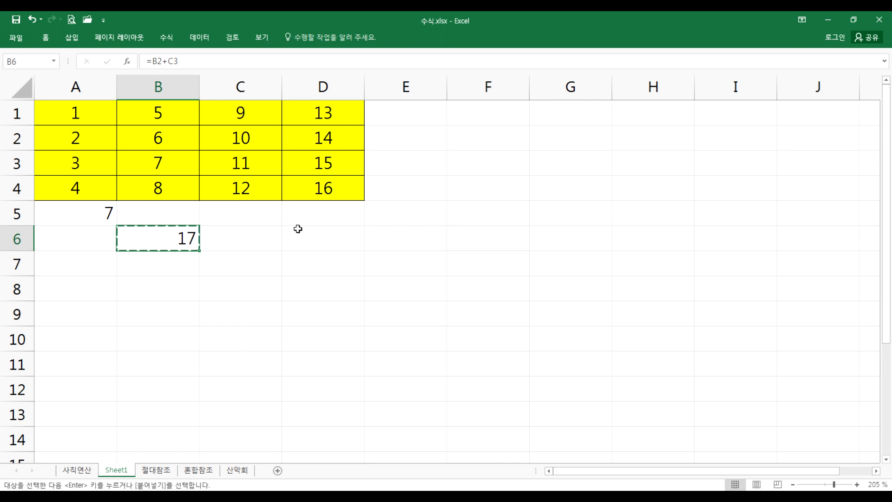
click(298, 235)
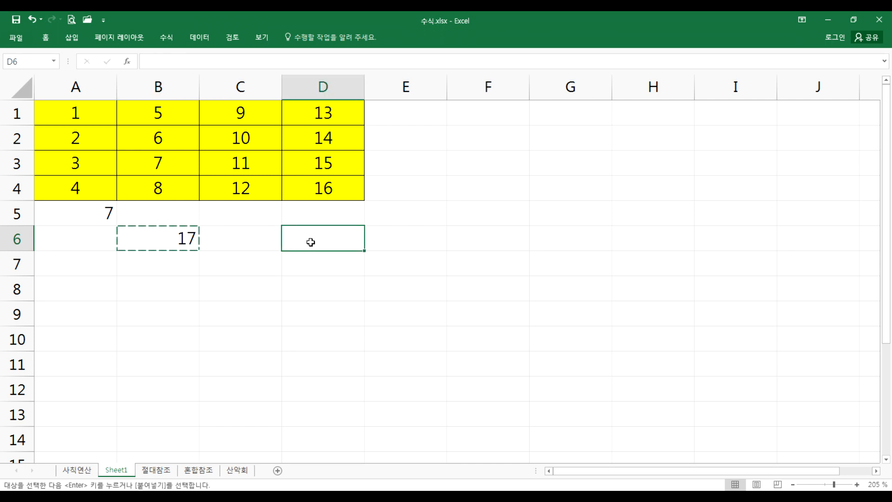
key(ctrl+v)
Step: Check the references of the B6 formula and trace the matching first reference from D6 up to D2
double_click(184, 239)
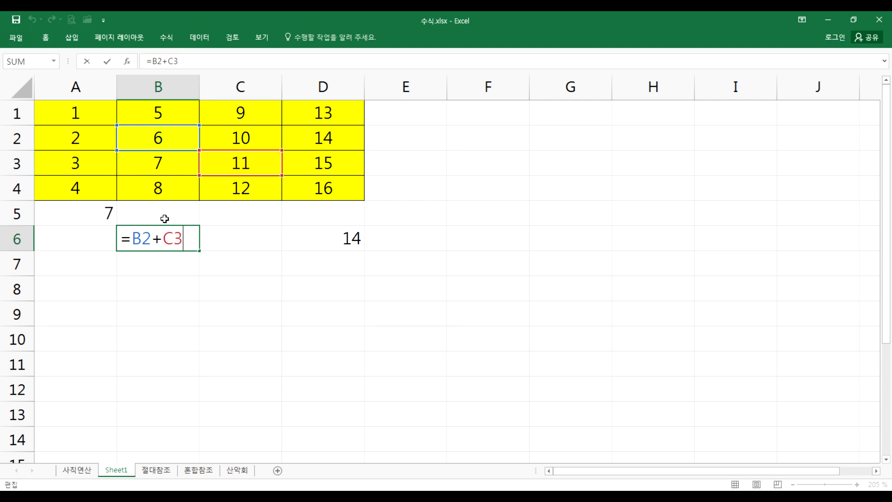
key(Escape)
click(316, 238)
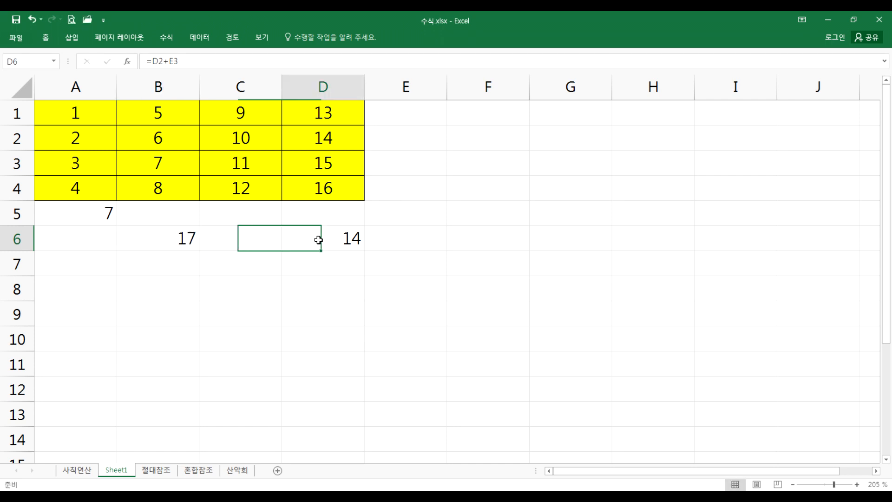
click(318, 210)
click(316, 186)
click(324, 166)
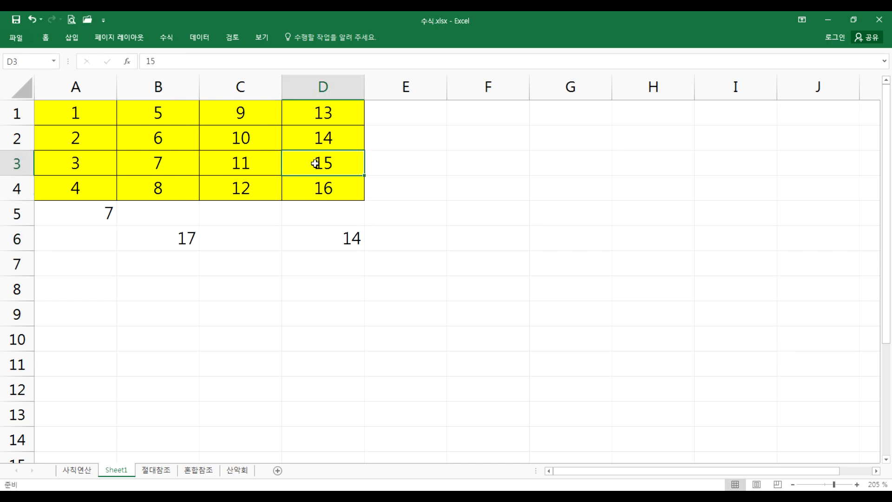
click(332, 139)
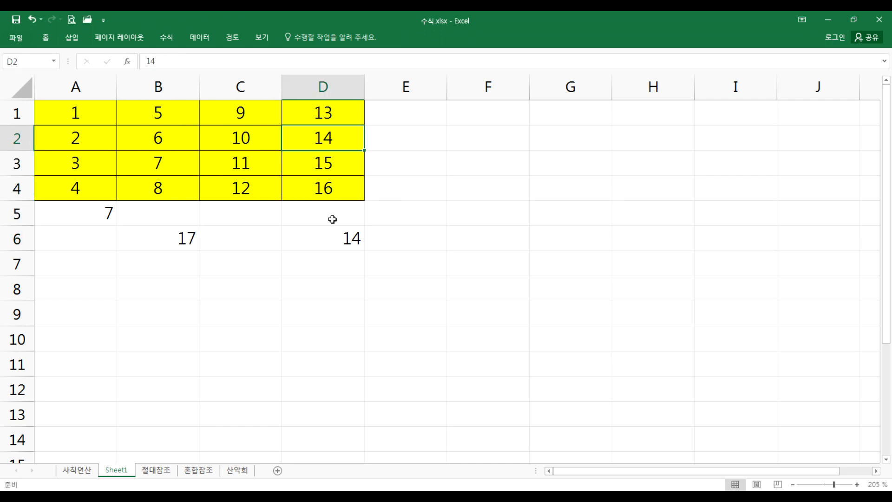
Step: Trace the second reference from D6 to E3 and check it against the formula in D6
click(329, 239)
click(329, 204)
click(330, 190)
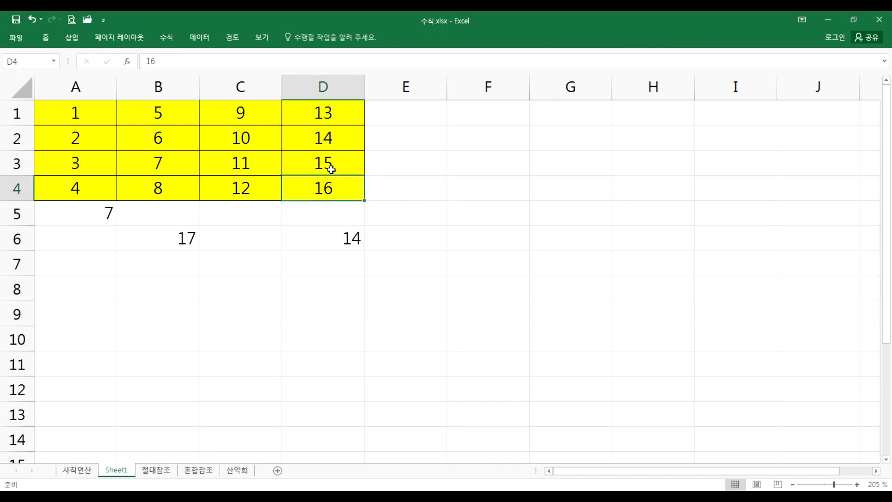
click(330, 168)
click(389, 164)
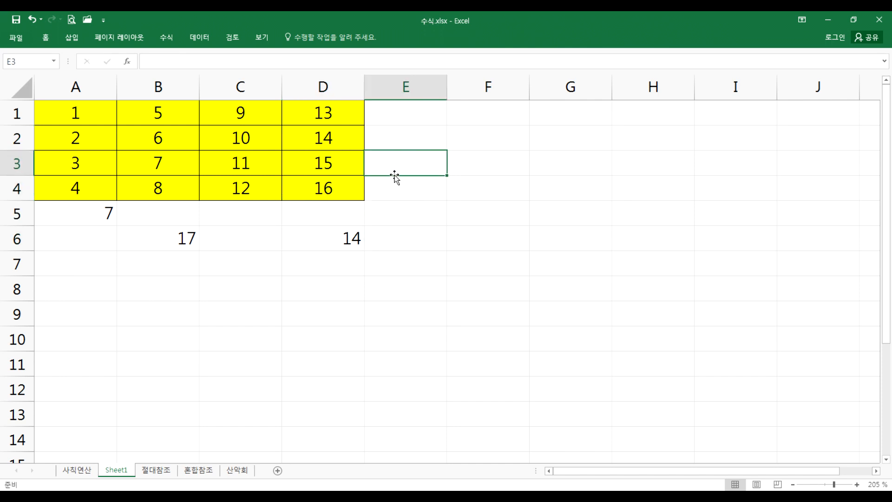
double_click(344, 240)
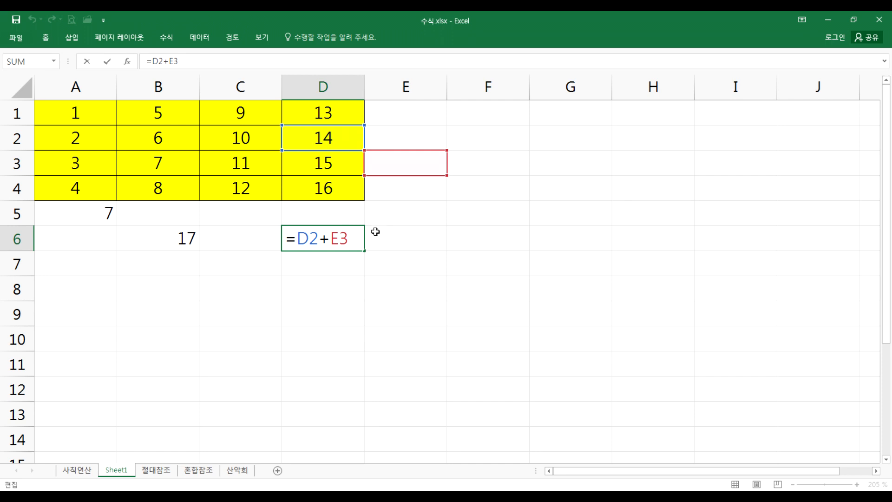
click(93, 235)
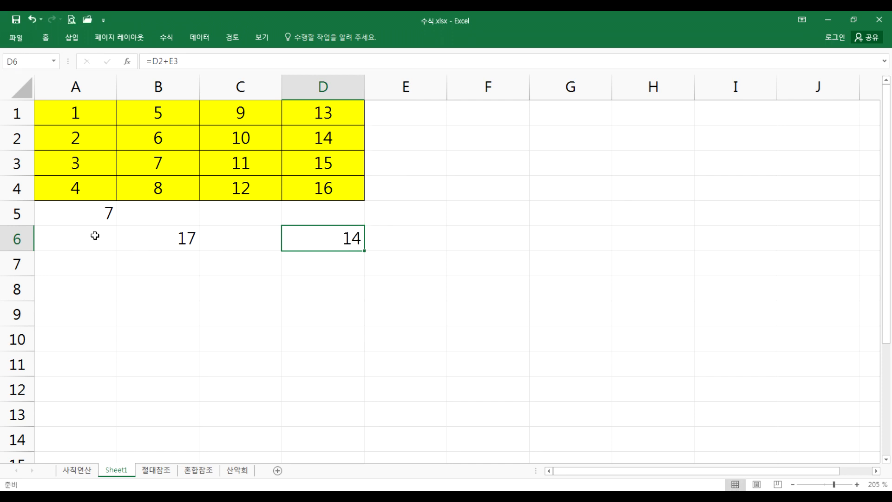
Step: Clear the formulas in A5:D6 and re-enter =A1+B2 in A5
drag(96, 222, 353, 239)
key(Delete)
click(87, 214)
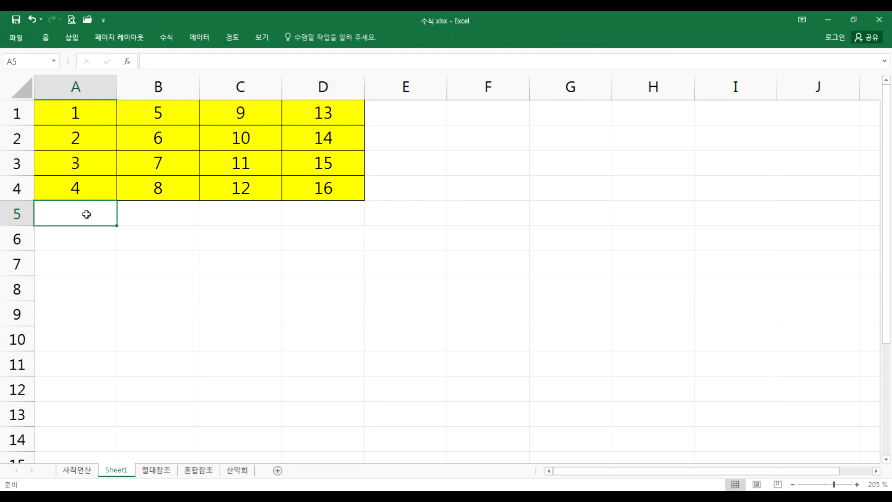
text(=)
click(72, 114)
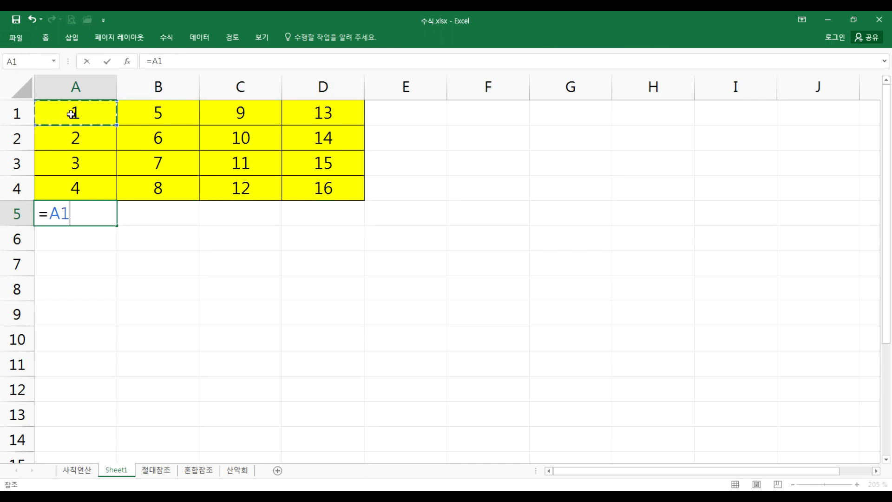
text(+)
click(139, 136)
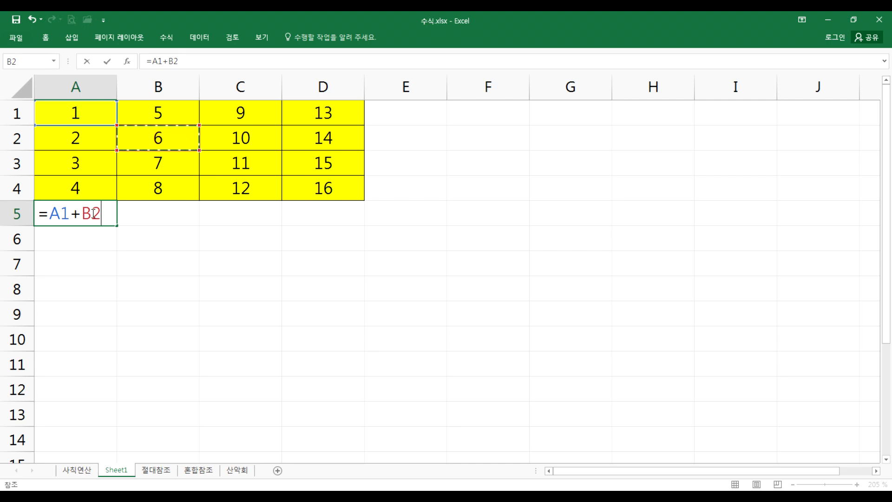
key(Return)
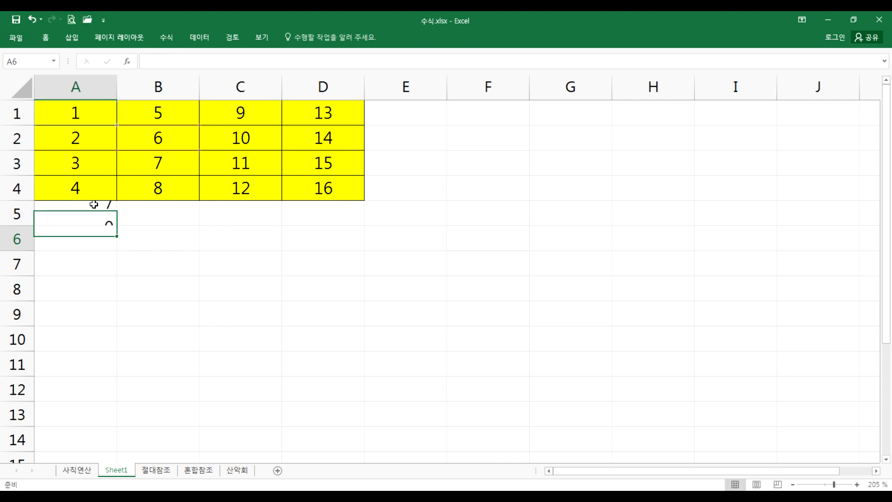
Step: Check which grid cells the formula in A5 references
double_click(88, 221)
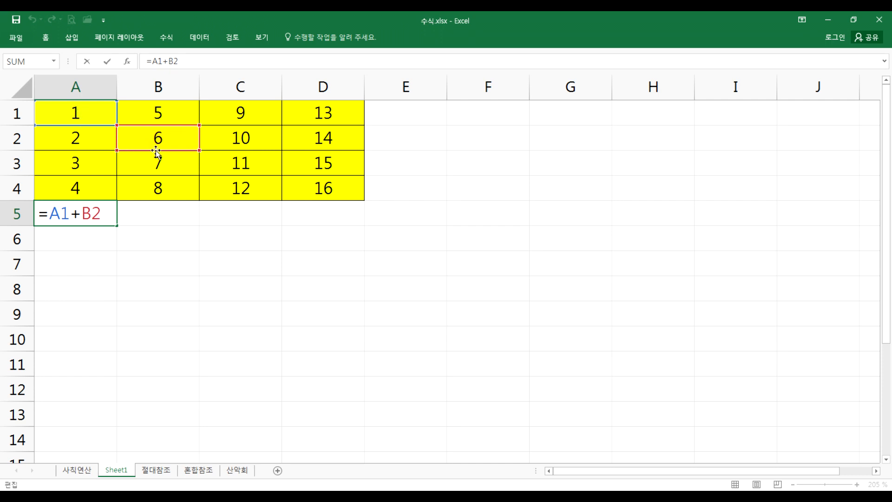
key(Escape)
scroll(129, 228, up, 7)
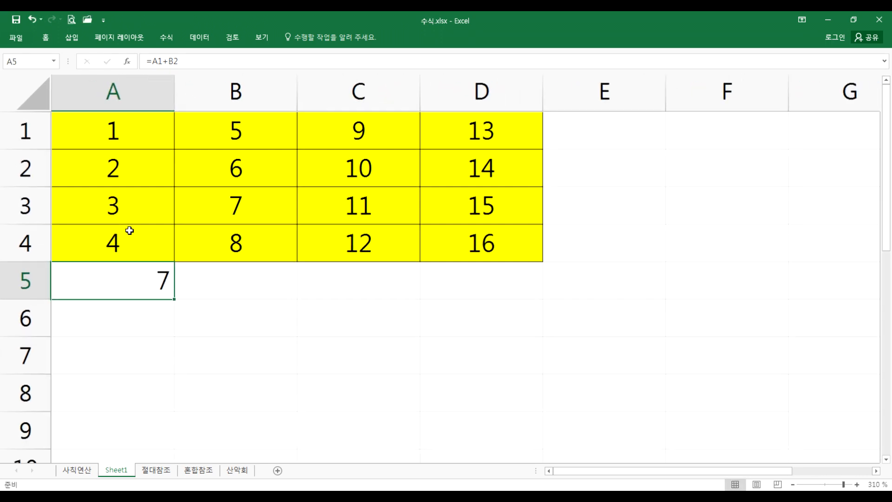
double_click(164, 274)
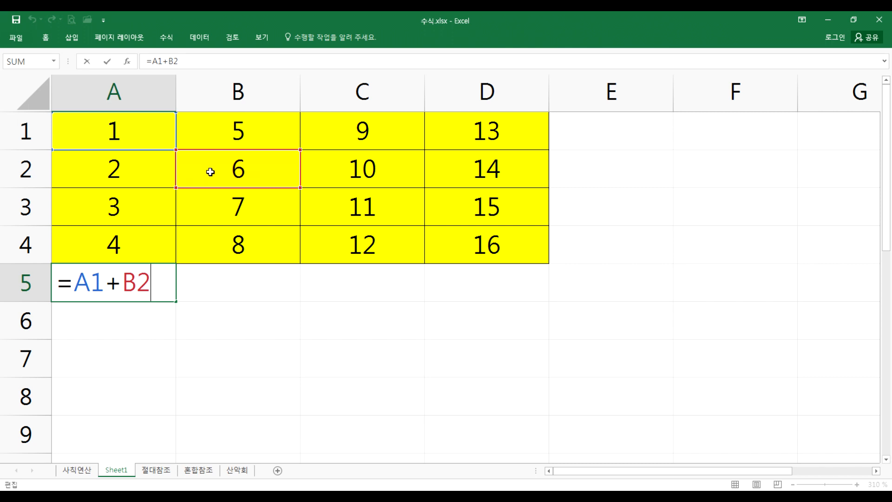
key(ctrl+Return)
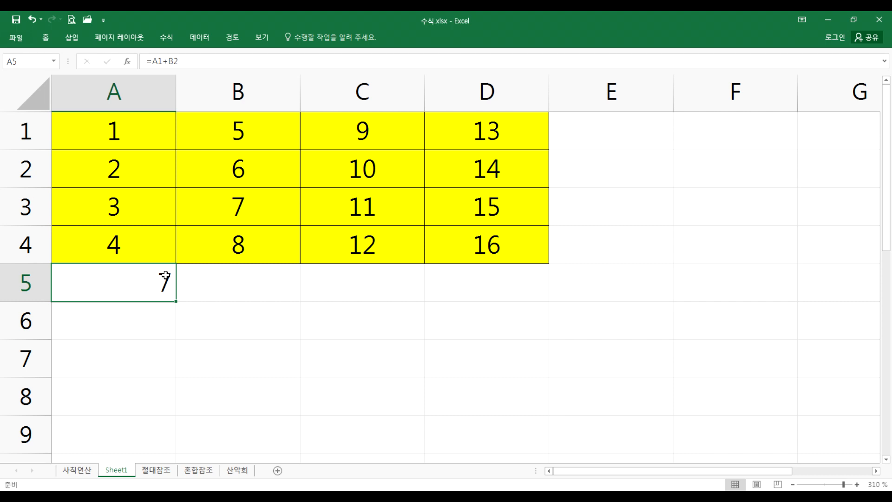
Step: Copy the formula from A5 into B6
key(ctrl+c)
click(237, 320)
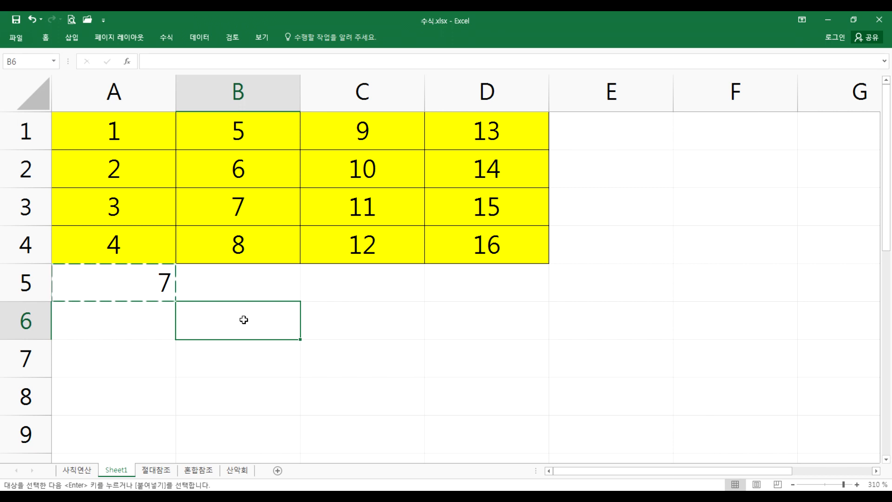
key(ctrl+v)
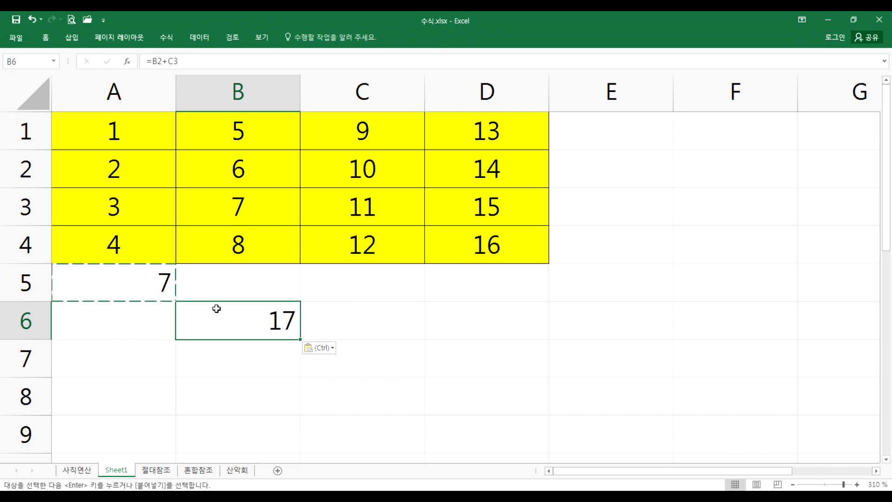
key(Escape)
Step: Compare the cells referenced by the A5 formula with those referenced by its copy in B6
double_click(151, 281)
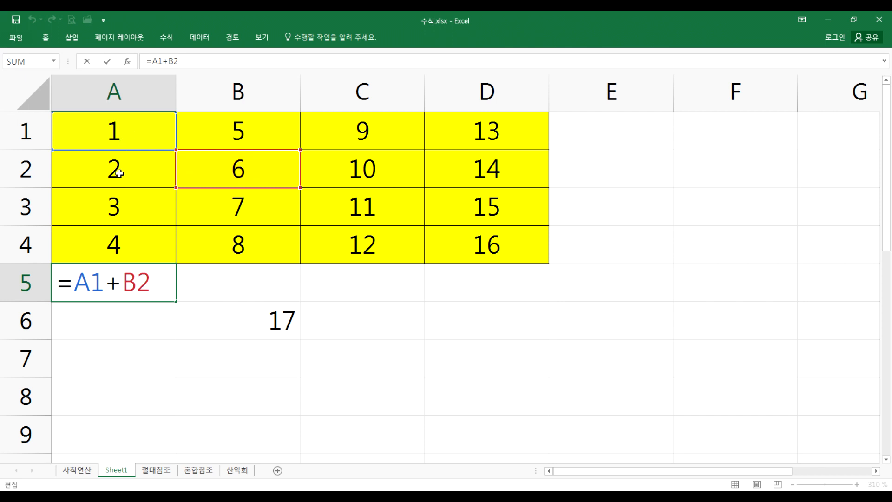
key(Escape)
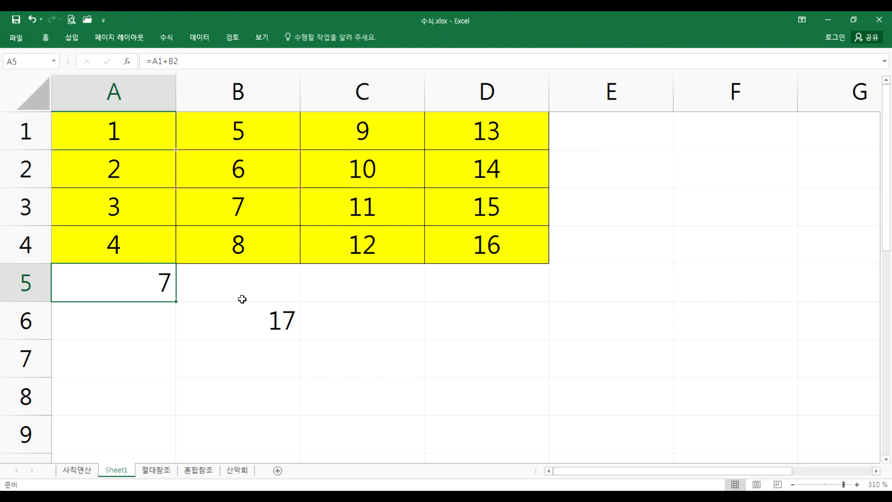
click(238, 330)
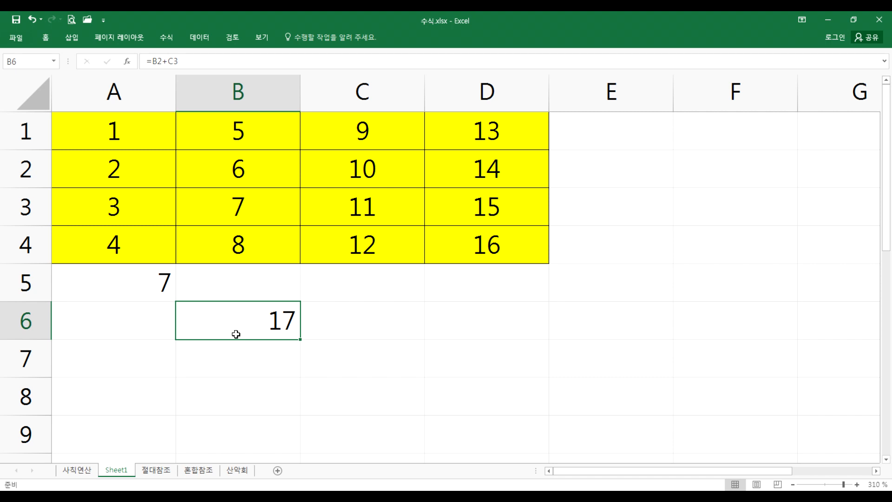
double_click(236, 335)
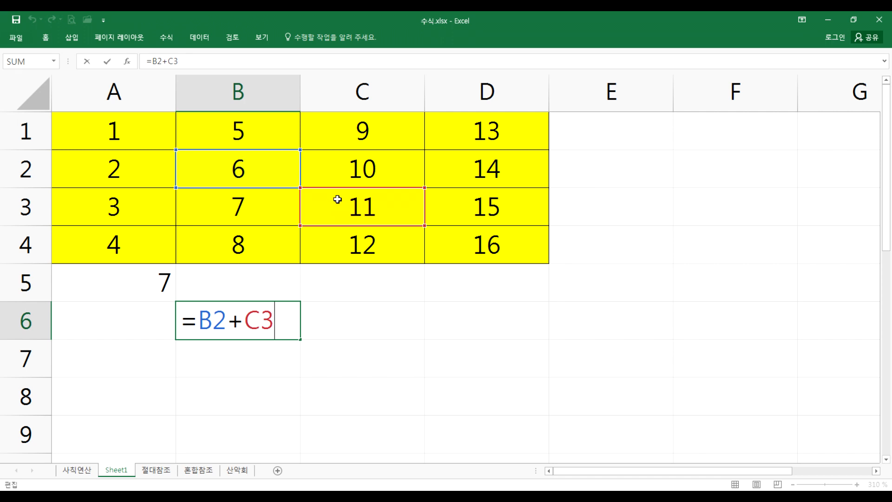
key(ctrl+Return)
Step: Copy the formula from B6 into C7 and check which cells the copy references
key(ctrl+c)
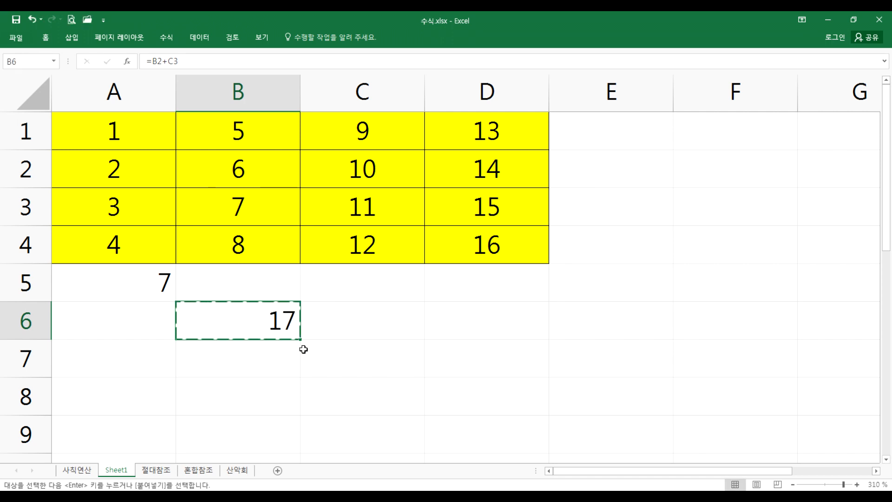
click(332, 356)
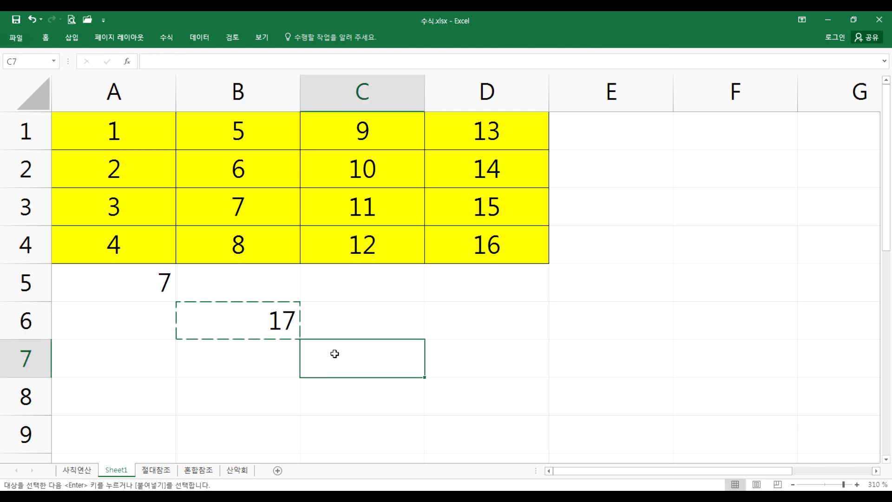
key(ctrl+v)
key(Escape)
key(Escape)
double_click(394, 360)
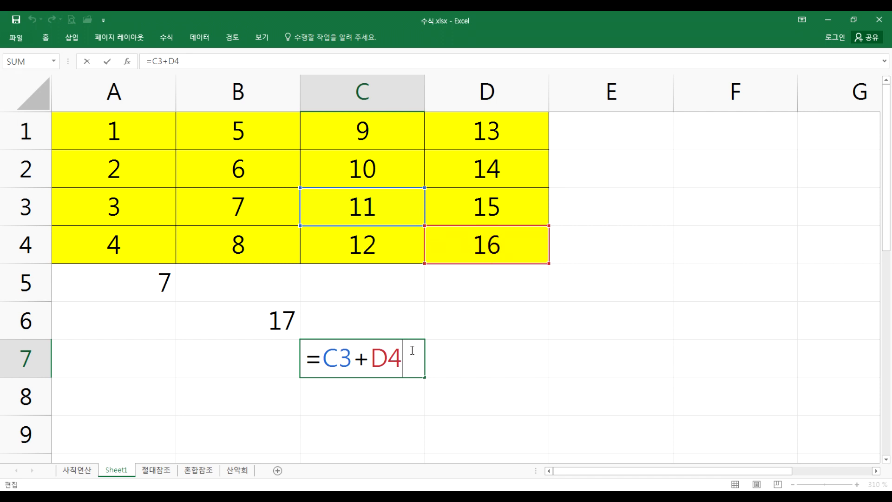
key(ctrl+Return)
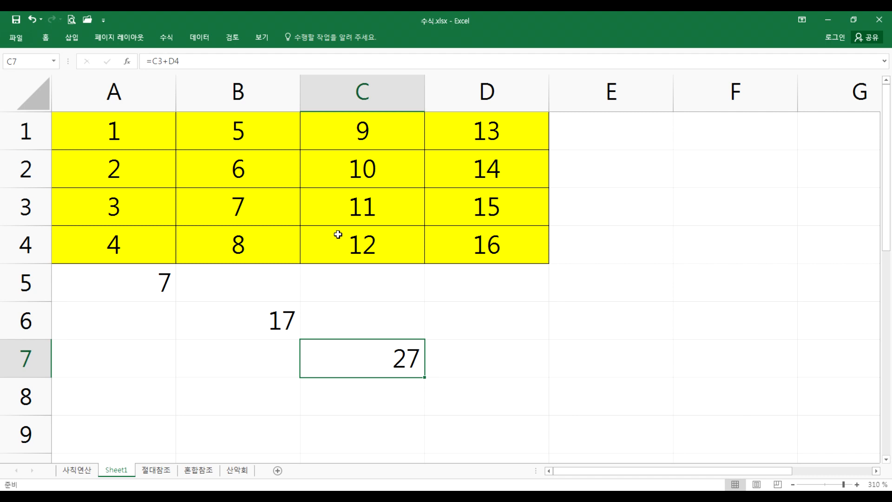
key(ctrl+c)
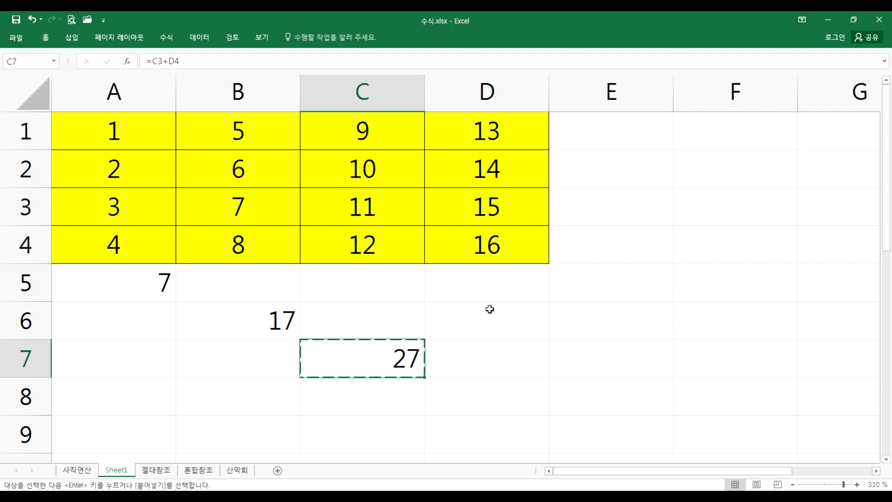
click(490, 311)
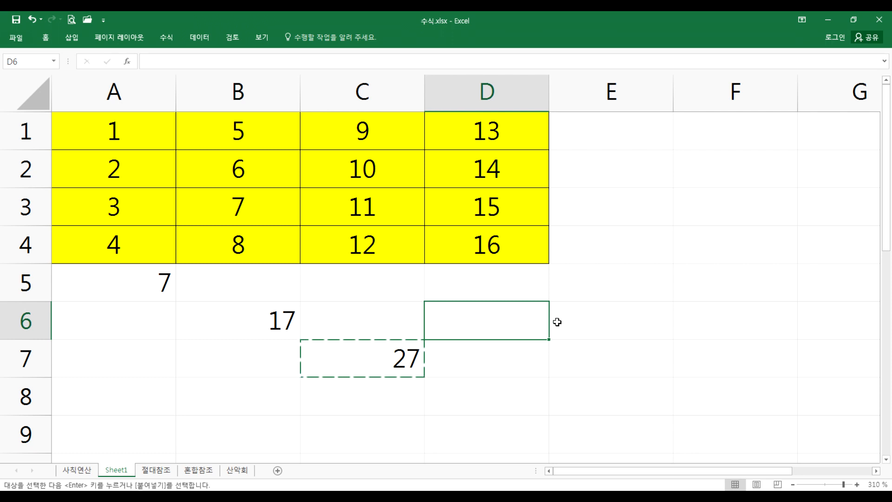
click(499, 287)
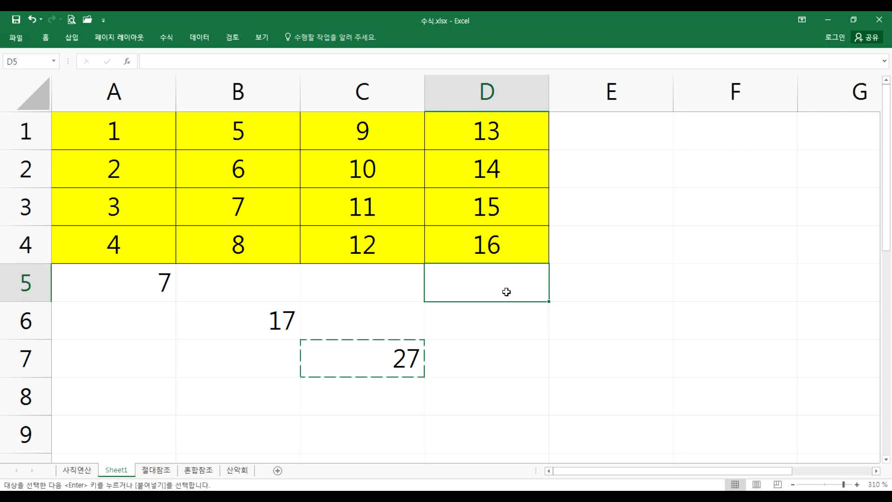
key(Escape)
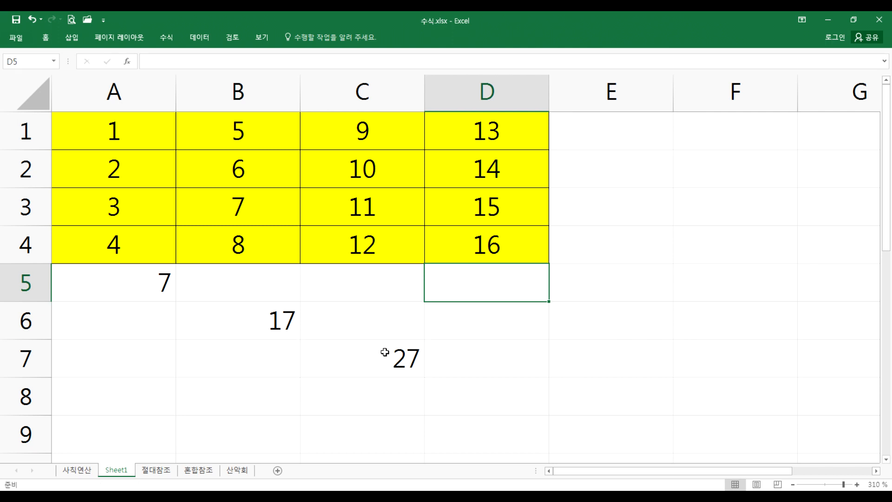
Step: Review the references in C7, copy its formula into D5 and check the cells the copy references
double_click(385, 356)
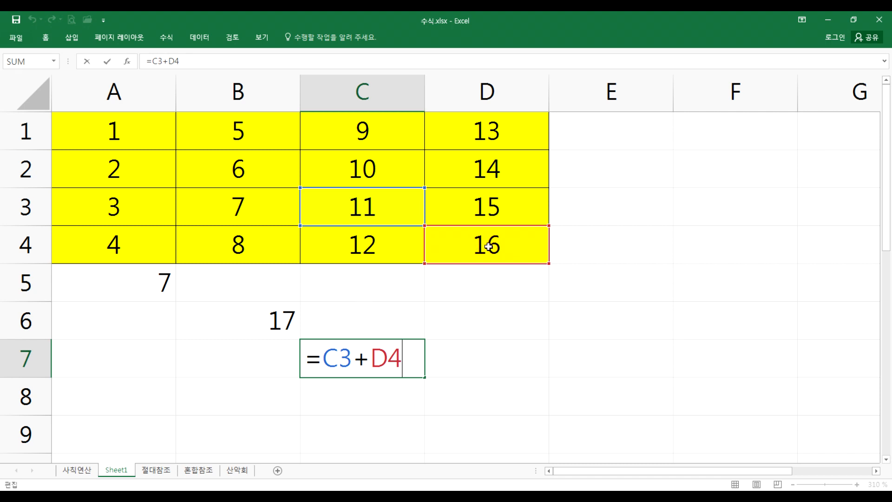
key(ctrl+Return)
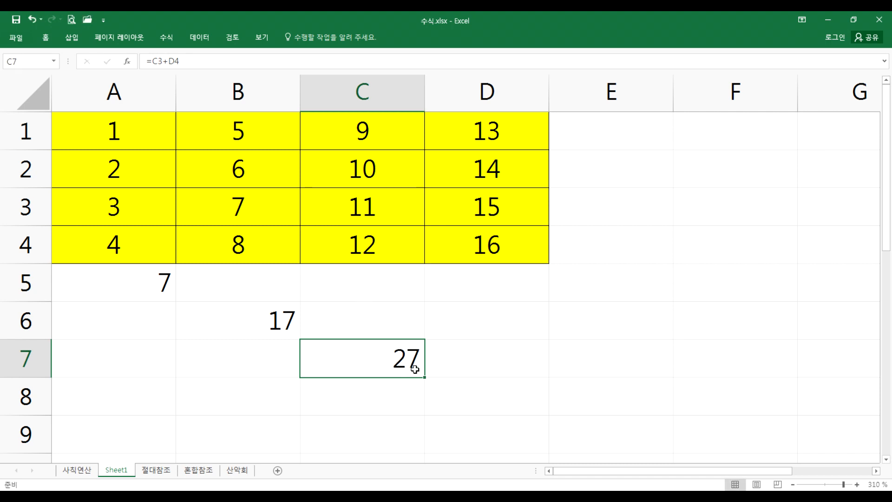
key(ctrl+c)
click(473, 286)
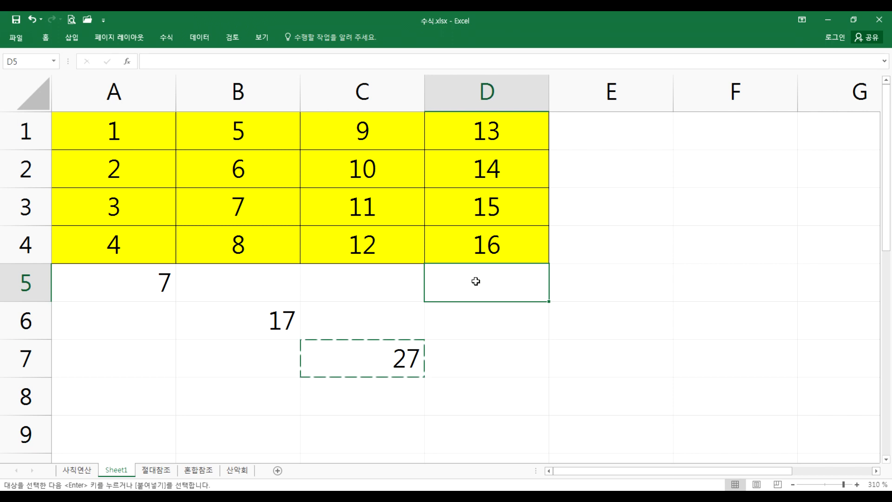
key(ctrl+v)
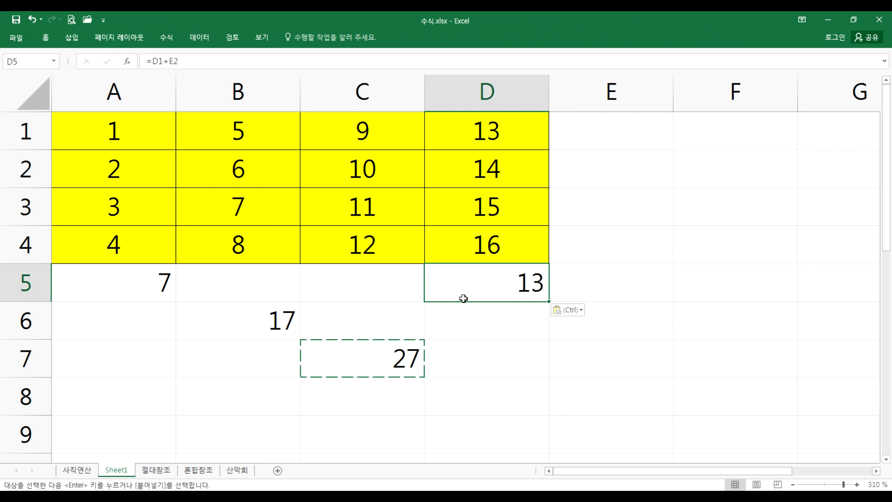
double_click(474, 272)
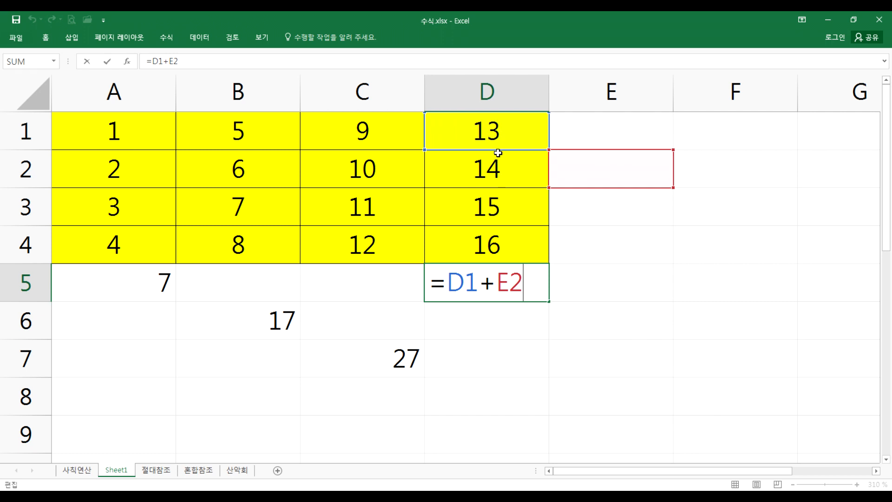
key(ctrl+Return)
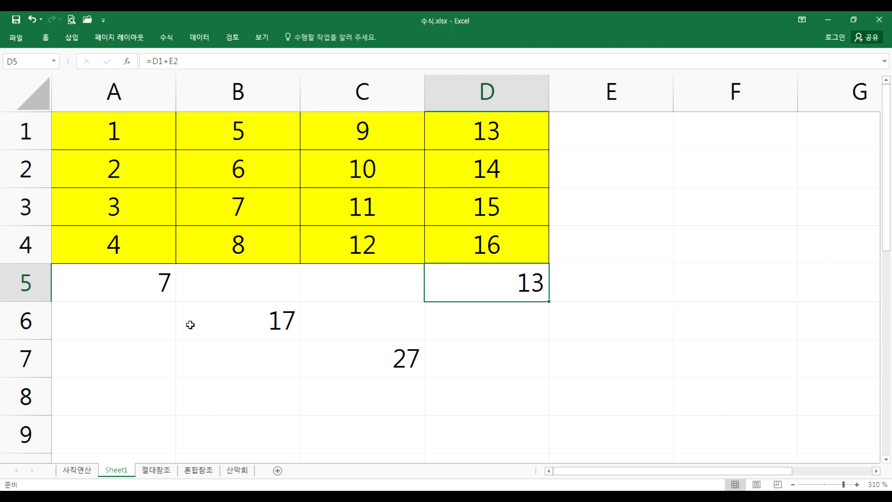
Step: Clear the formulas in A5:D7 and enter =B4+A3 in A5
drag(139, 282, 512, 363)
key(Delete)
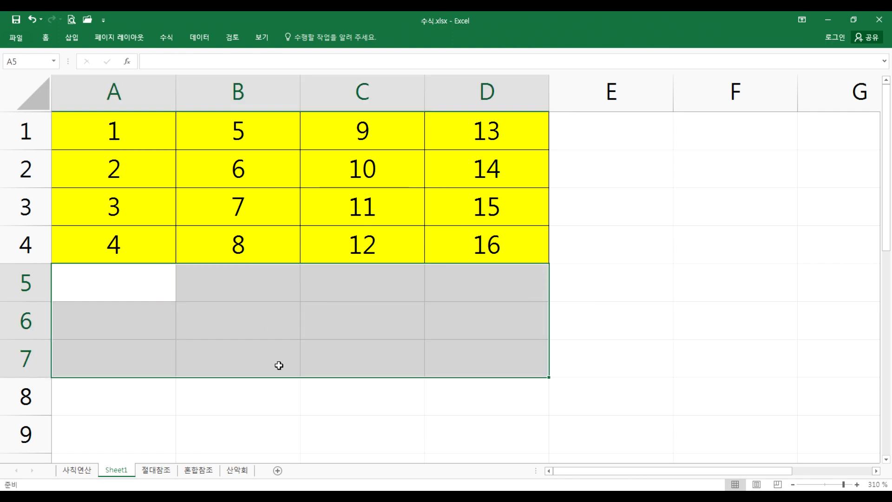
click(124, 291)
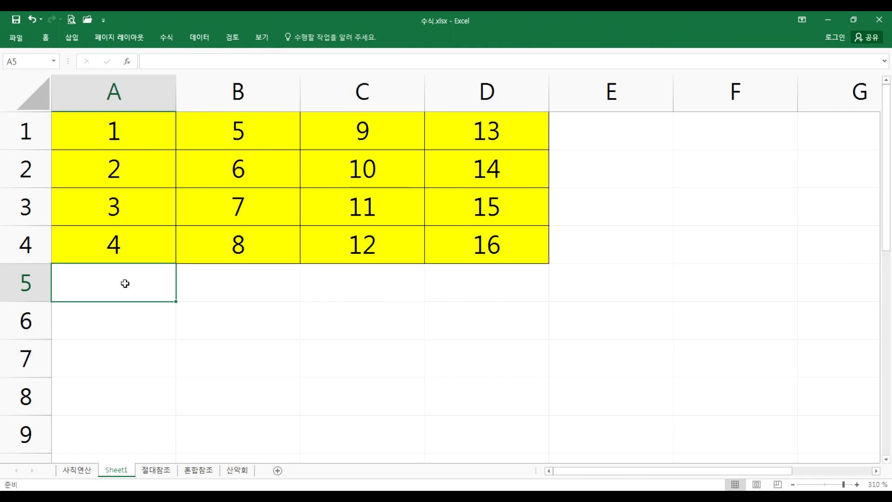
text(=)
click(212, 245)
text(+)
click(128, 206)
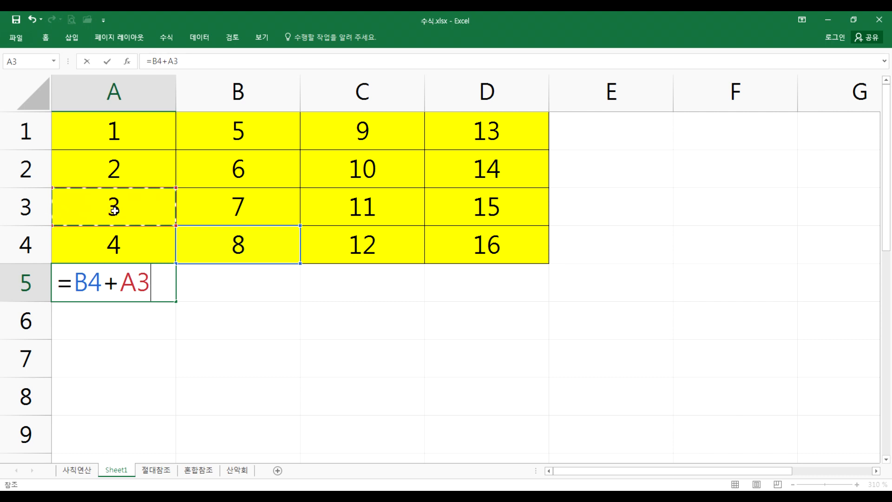
key(Return)
Step: Check the references of the A5 formula and trace the matching cells C4 and B3 relative to B5
double_click(155, 274)
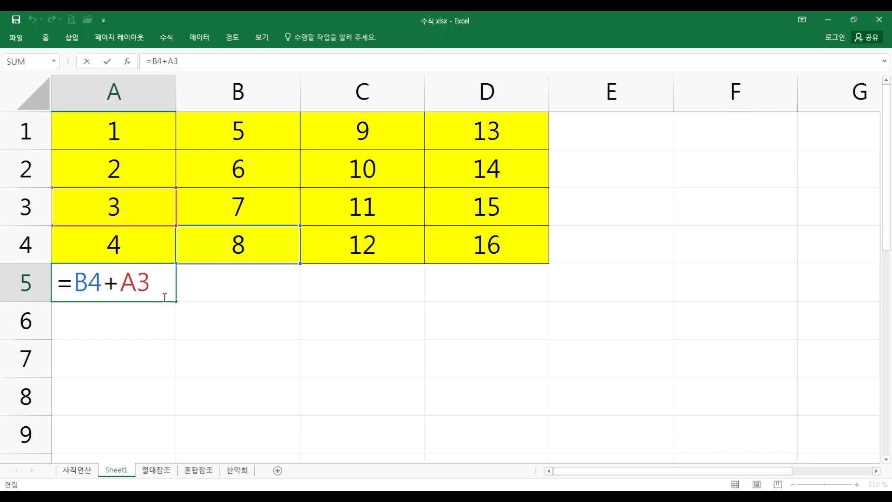
key(Escape)
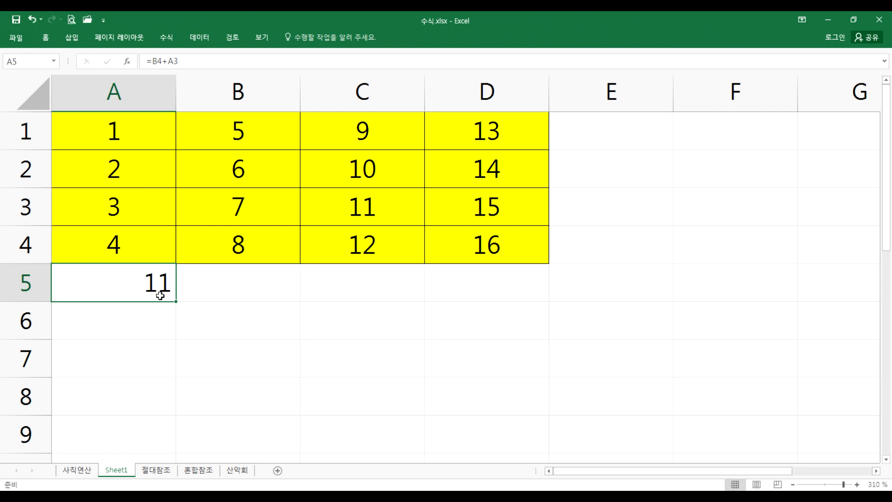
key(ctrl+c)
click(238, 288)
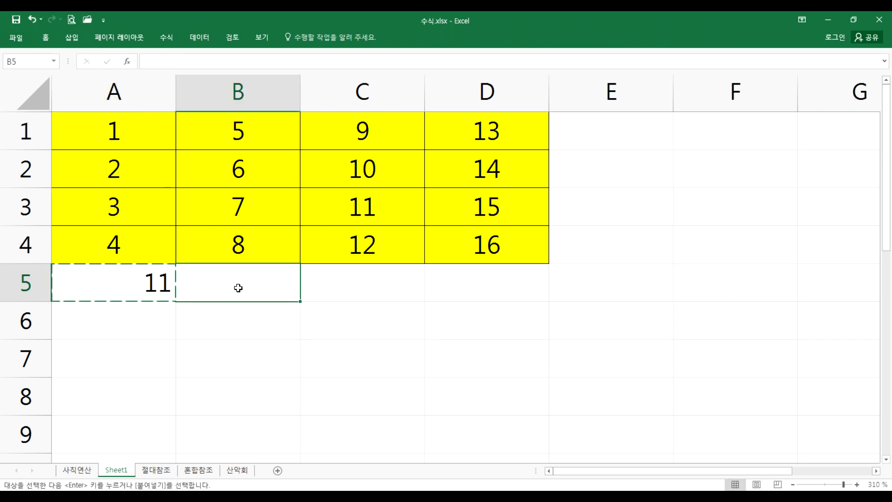
double_click(150, 287)
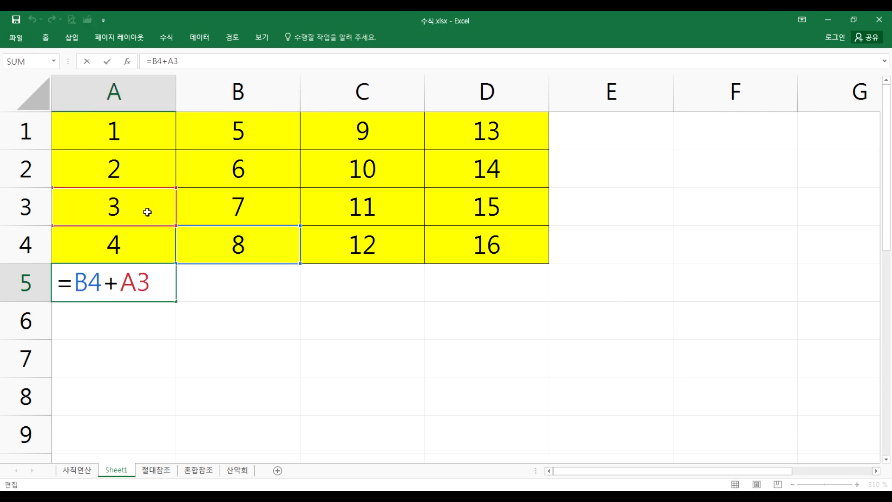
key(Escape)
click(238, 285)
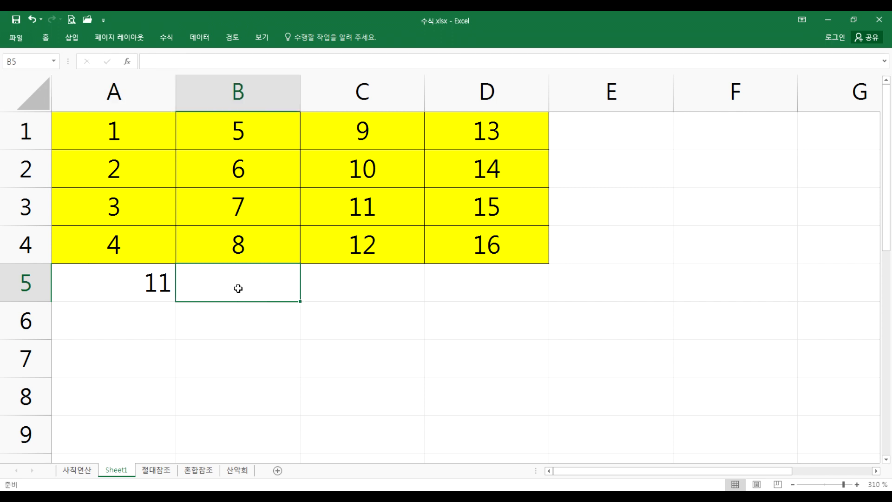
click(333, 243)
click(267, 249)
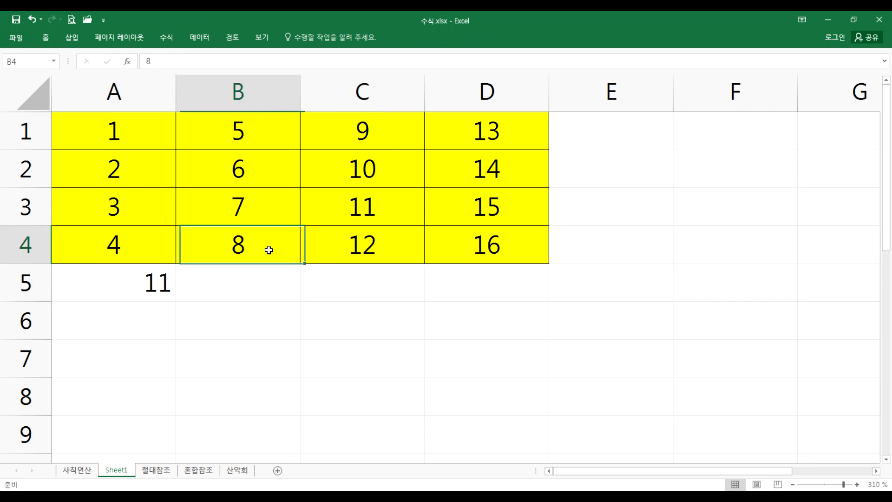
click(257, 204)
click(269, 298)
Step: Copy the formula from A5 into B5
click(153, 285)
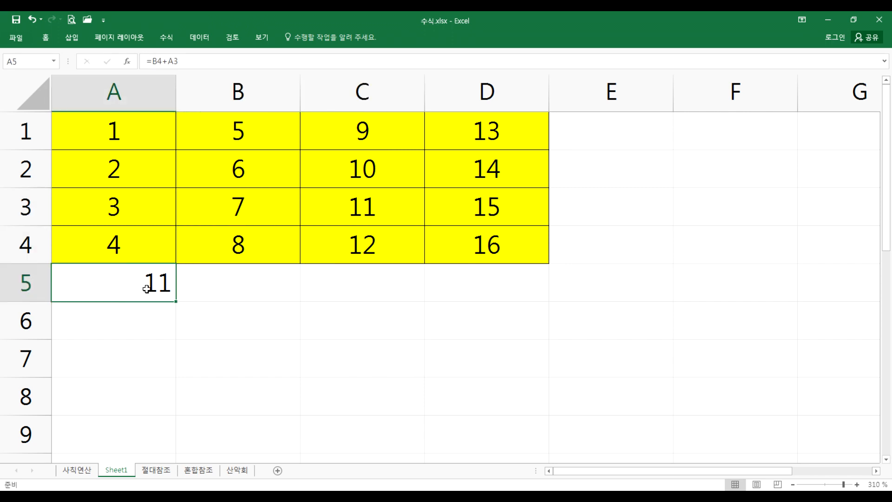
key(ctrl+c)
click(251, 290)
key(ctrl+v)
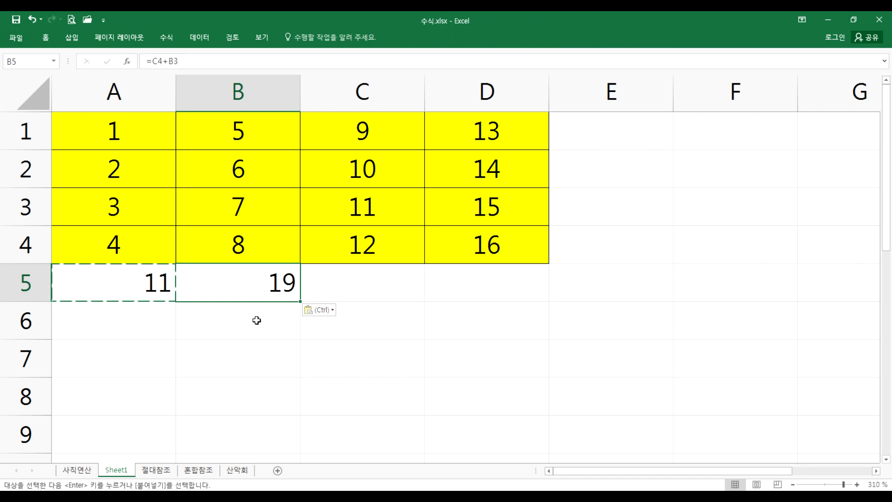
Step: Check the references of the B5 formula, copy it into D6 and check the cells the copy references
key(F2)
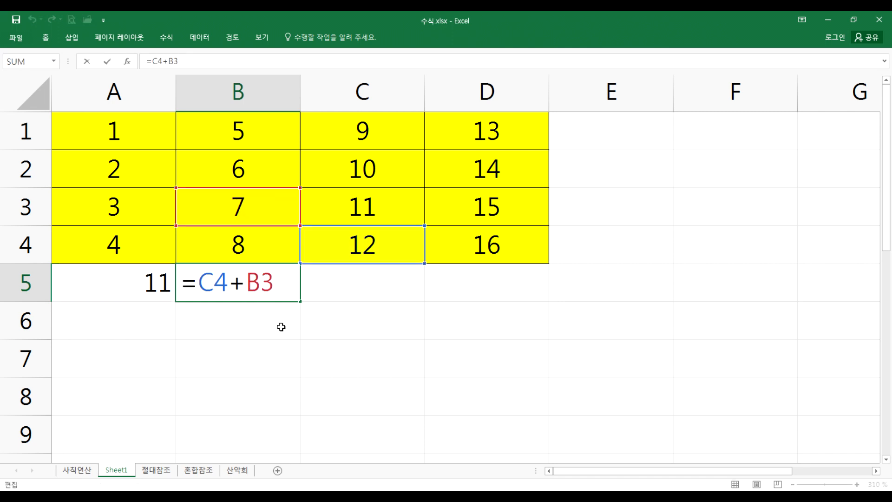
key(Escape)
key(ctrl+c)
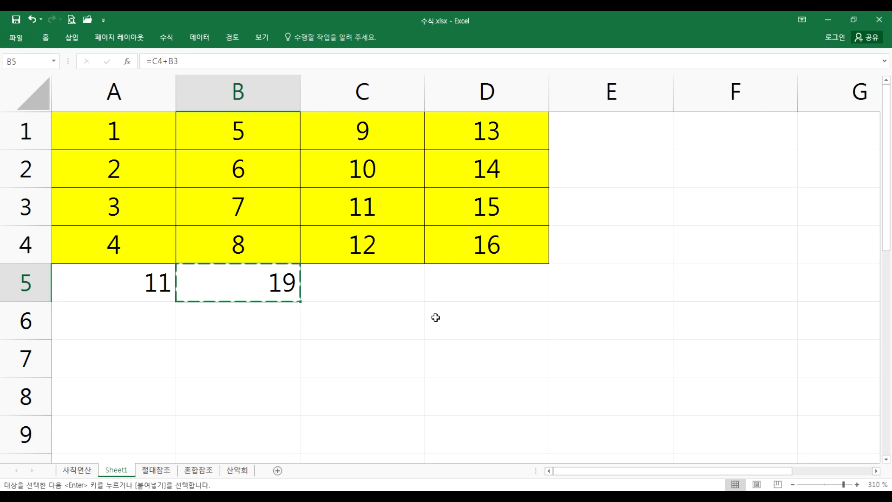
click(435, 317)
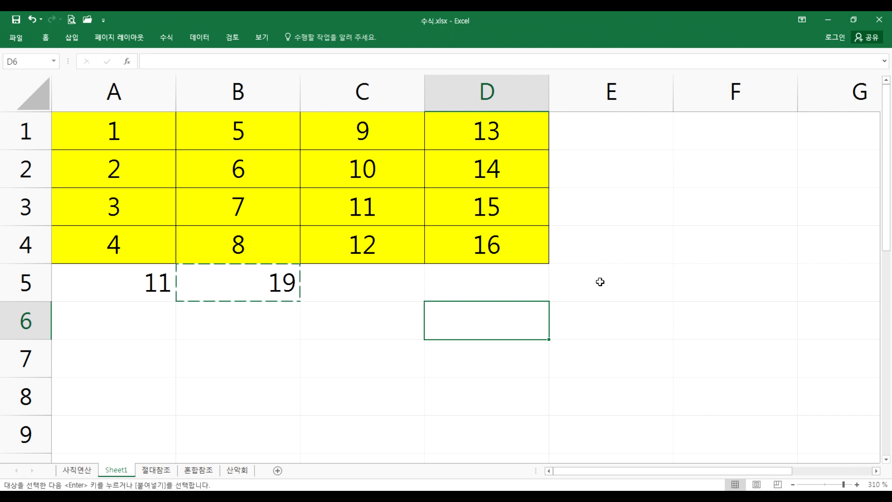
key(ctrl+v)
double_click(484, 321)
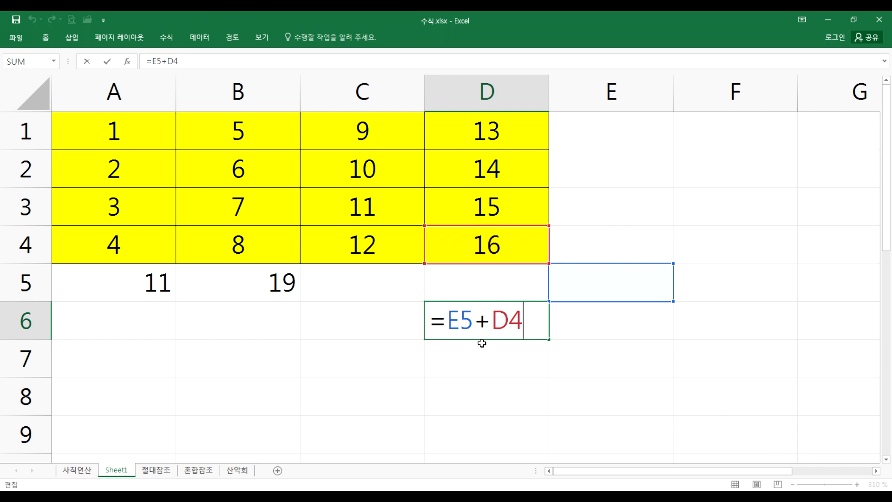
key(Escape)
Step: Clear the formulas in A5:D6 and enter =$A$1+B2 in A5, with an absolute reference to A1
drag(114, 291, 498, 315)
key(Delete)
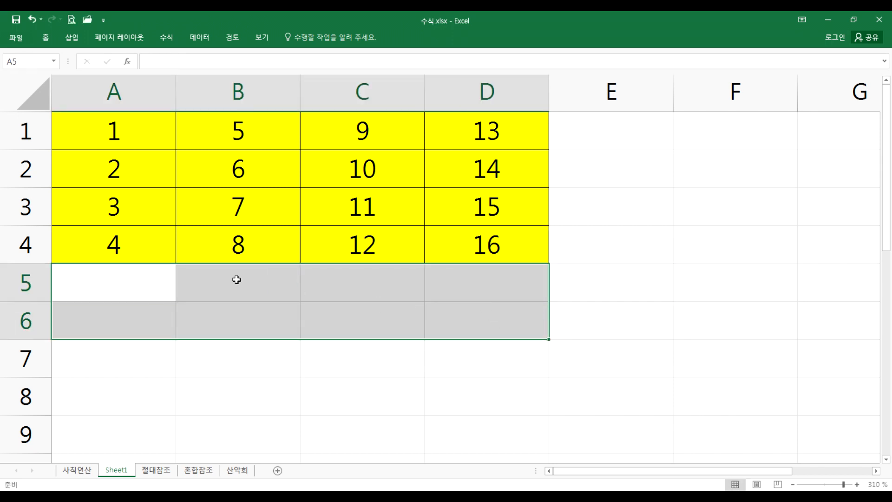
click(117, 281)
text(=)
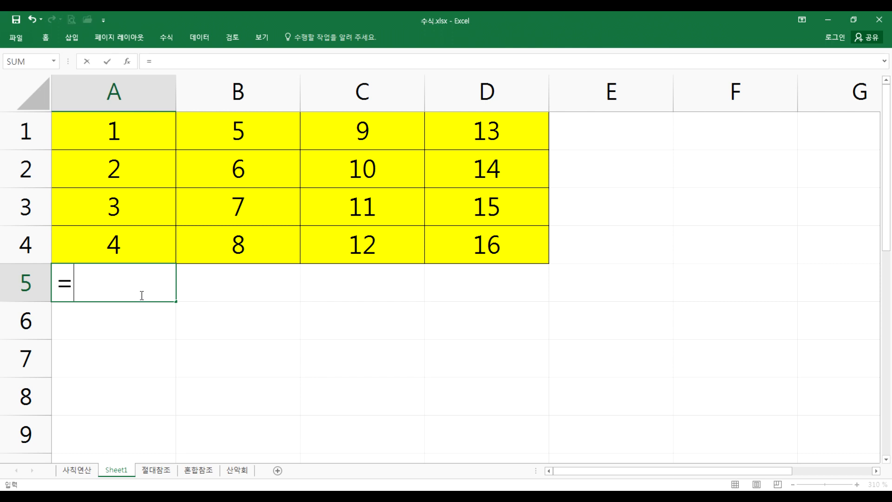
click(142, 131)
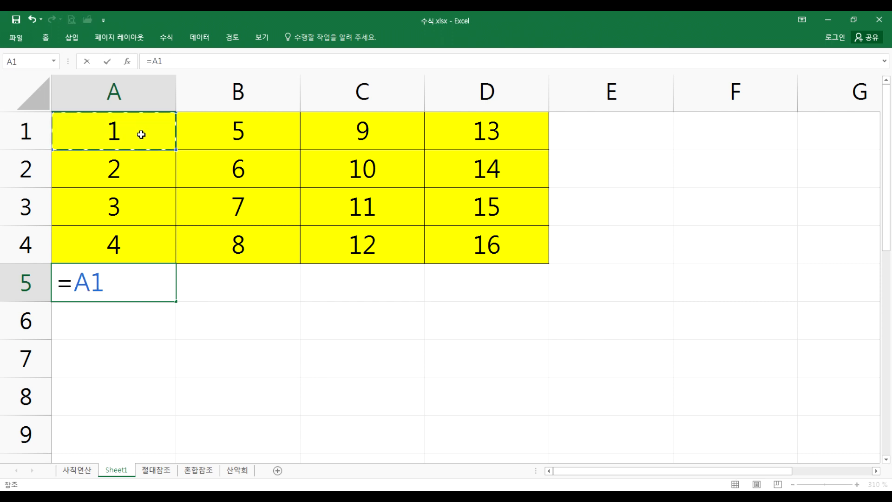
key(F4)
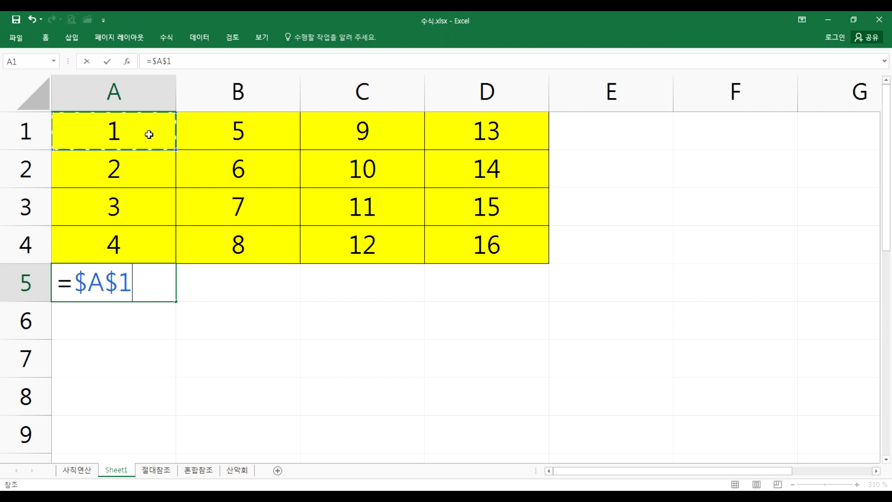
text(+)
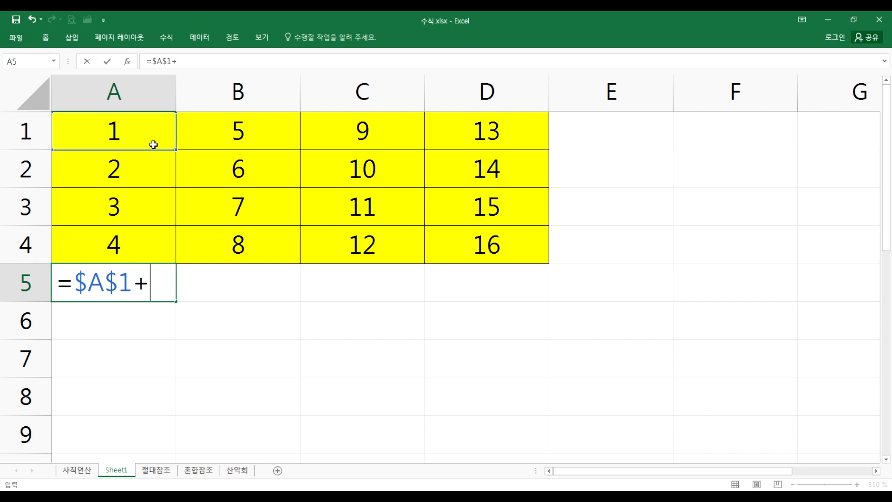
click(221, 175)
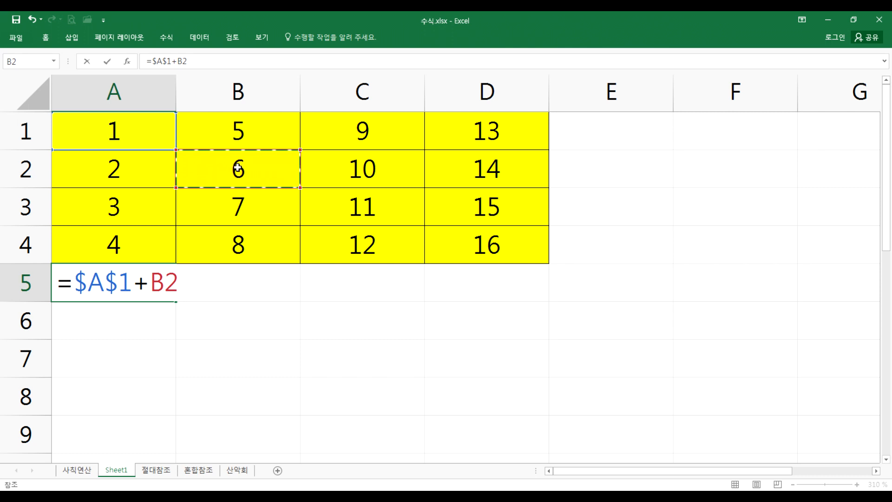
key(Return)
click(132, 281)
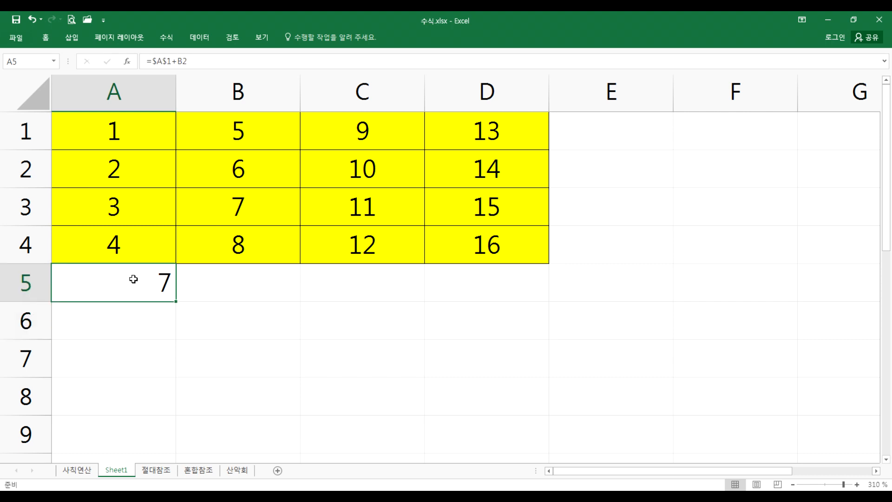
key(ctrl+c)
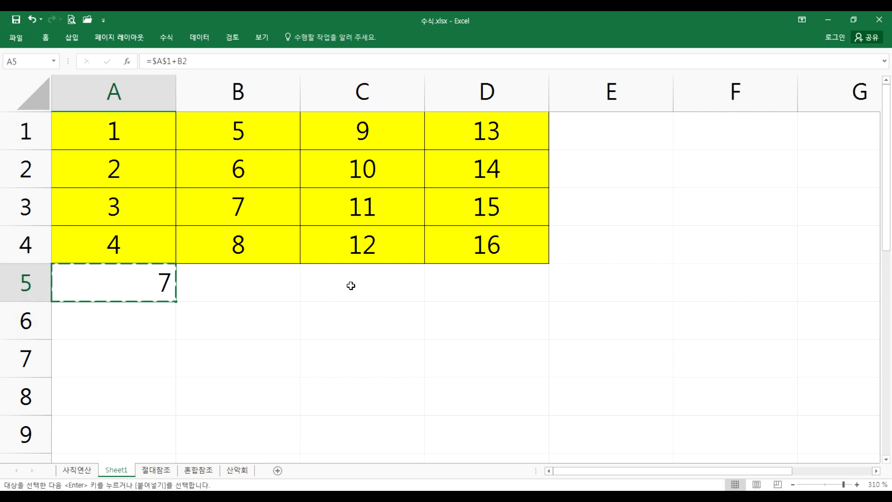
click(351, 286)
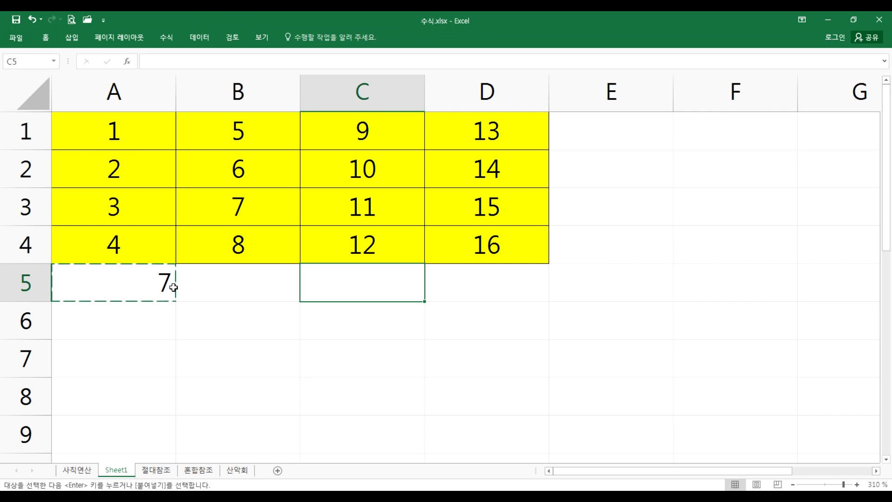
Step: Review the references in A5, copy its formula into B5 and check the cells the copy references
double_click(148, 283)
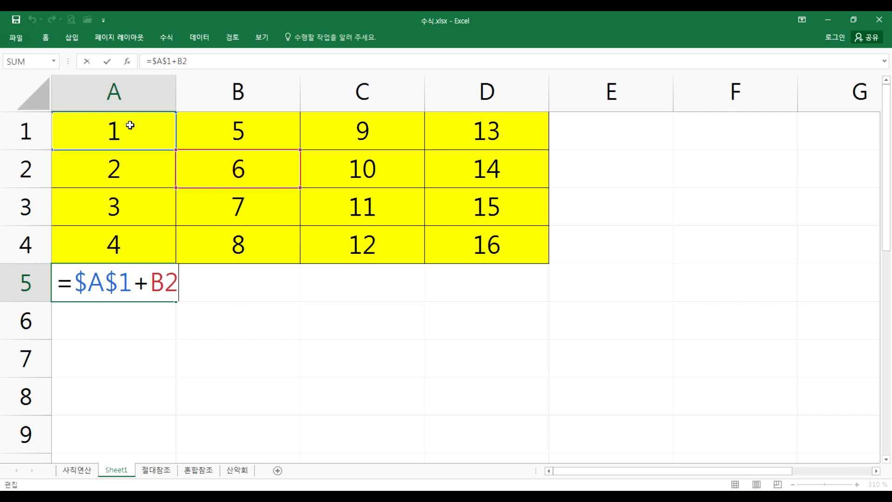
key(ctrl+Return)
key(ctrl+c)
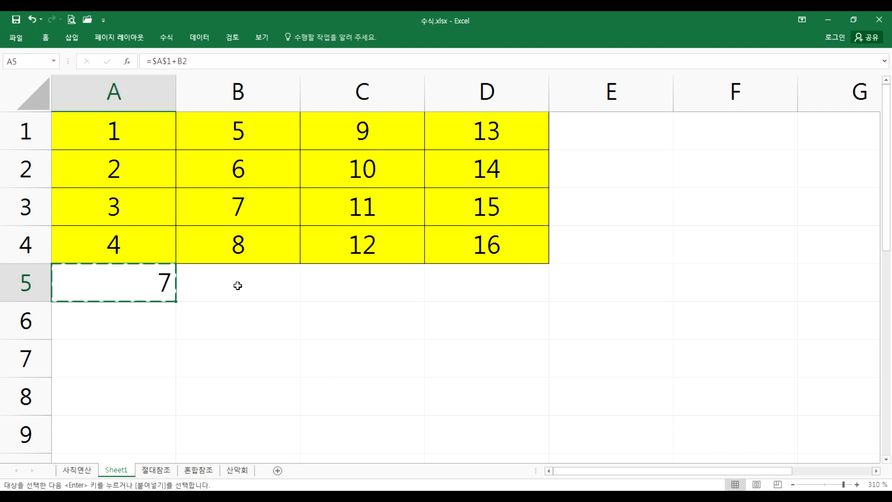
click(275, 287)
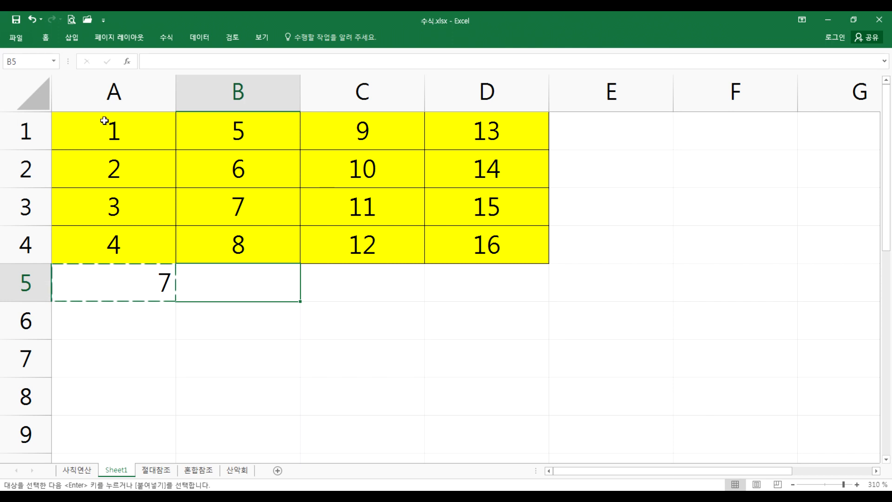
key(ctrl+v)
double_click(298, 297)
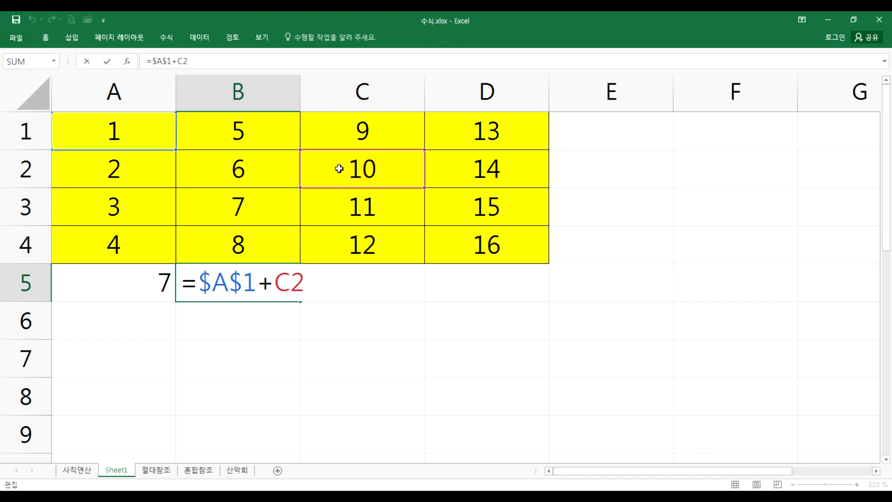
key(ctrl+Return)
Step: Clear the formulas in A5:B5 and enter =$A1+A$2 in A5, using mixed references
drag(153, 277, 237, 281)
key(Delete)
click(131, 288)
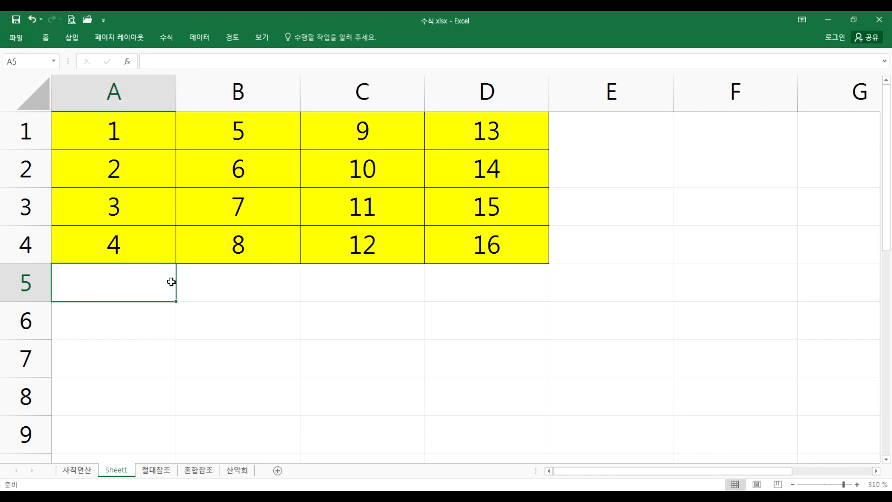
text(=)
click(165, 140)
key(F4)
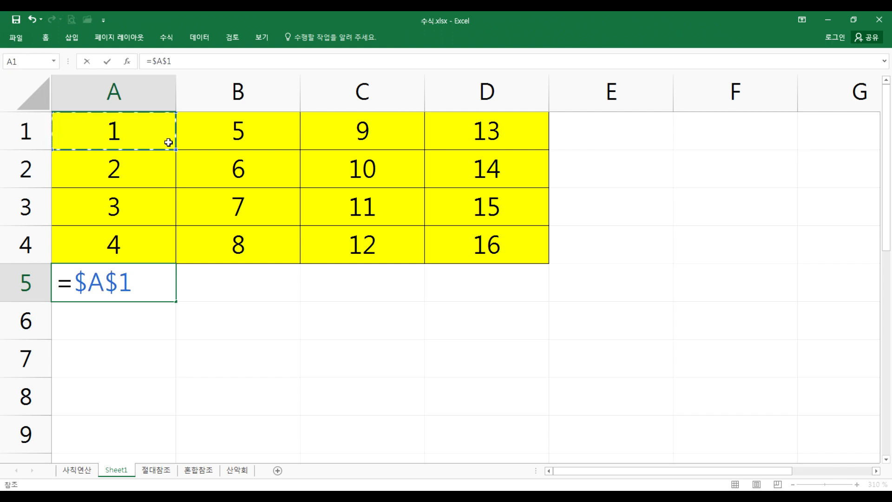
key(F4)
key(F4)
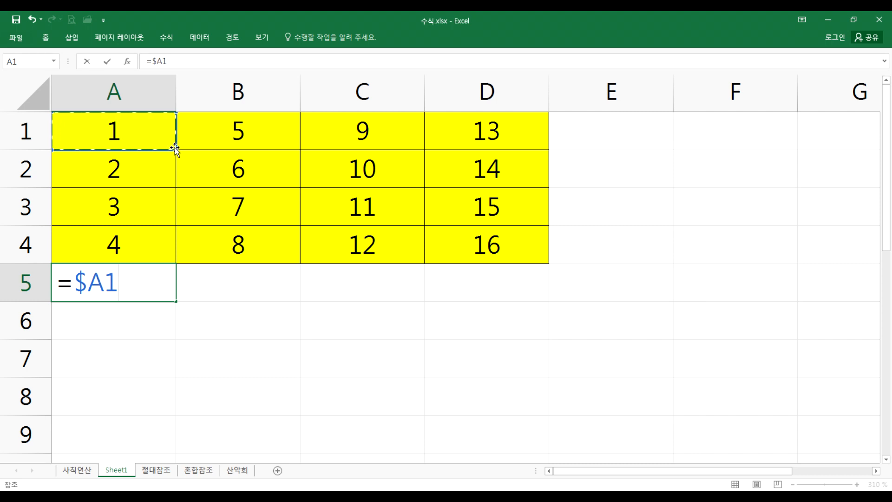
text(+)
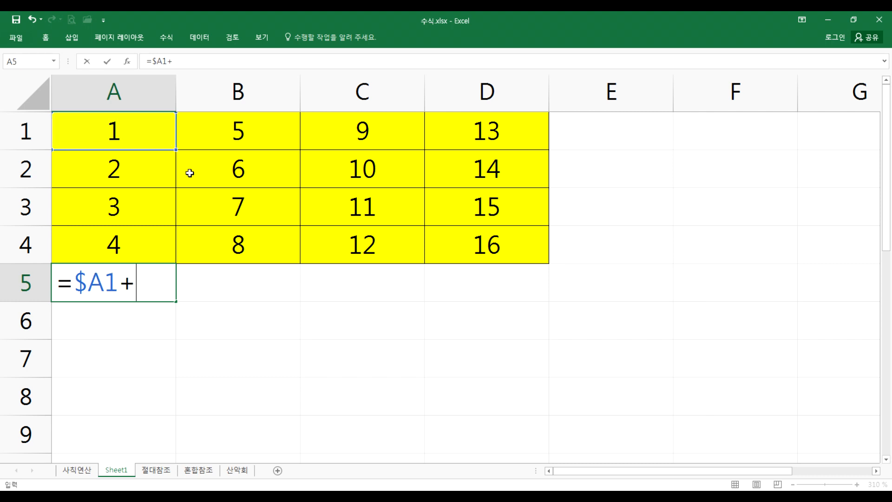
click(154, 176)
key(F4)
key(F4)
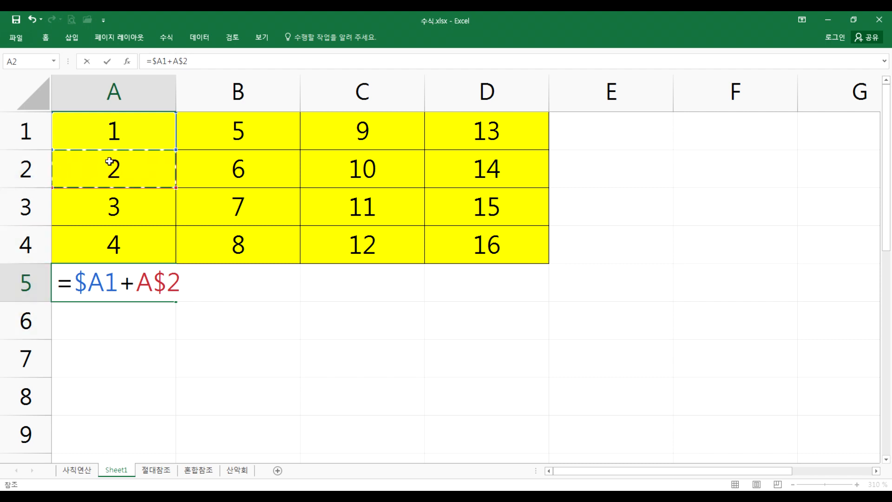
key(Return)
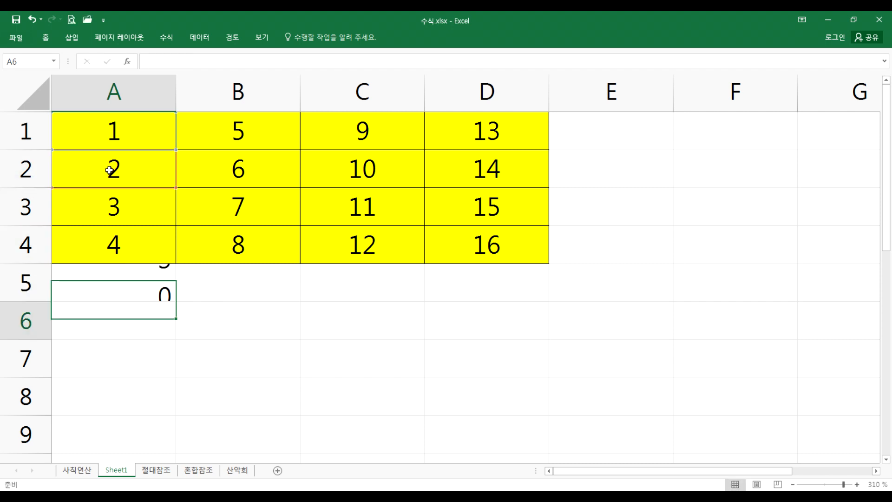
Step: Examine the mixed references in the A5 formula, checking which column and row parts are fixed
click(149, 285)
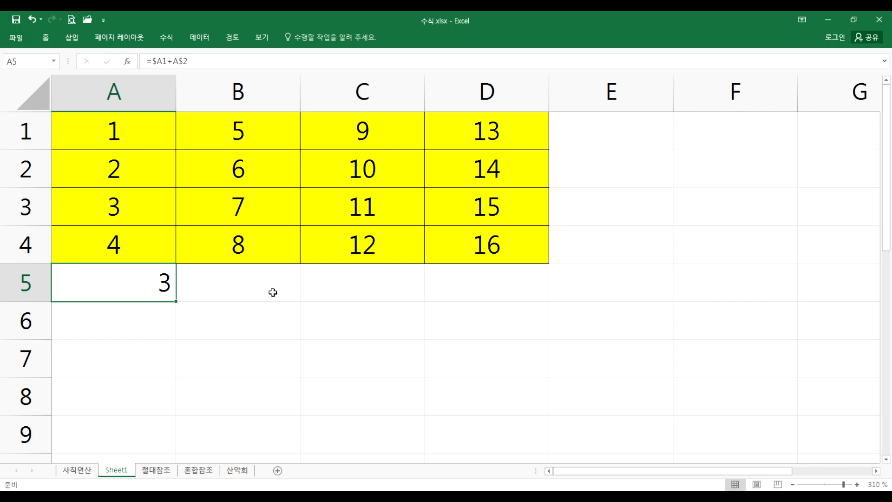
double_click(154, 291)
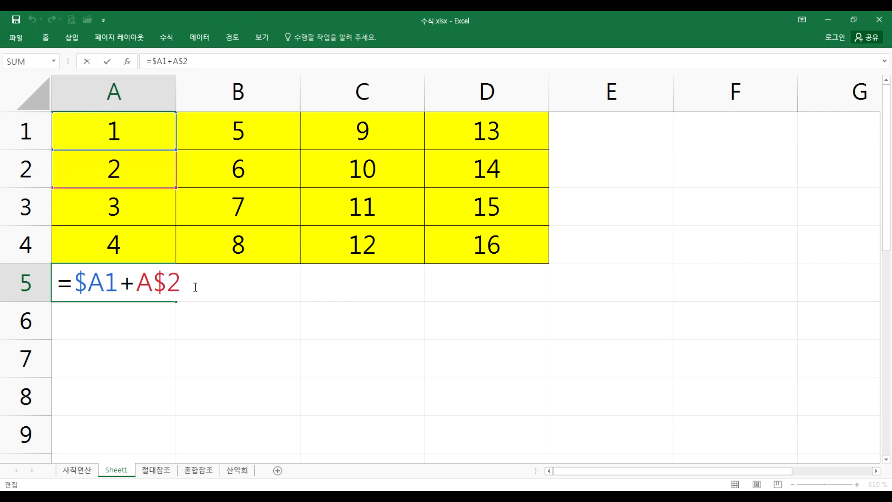
double_click(147, 285)
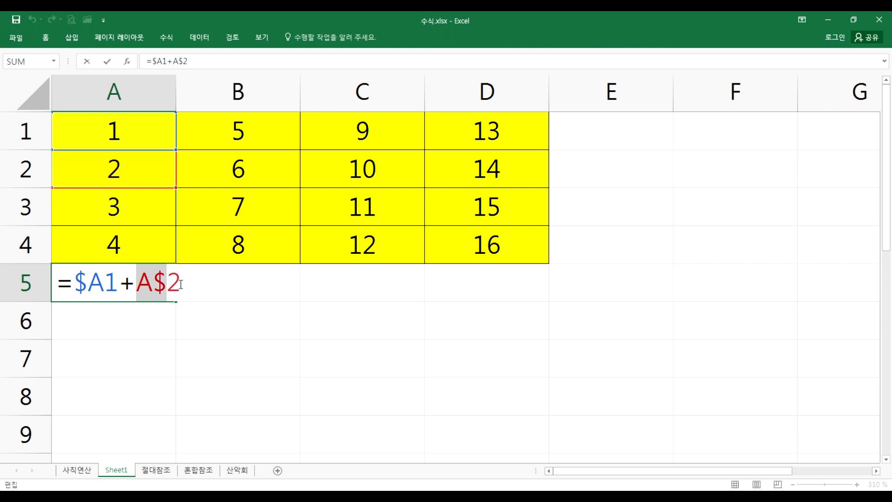
click(146, 286)
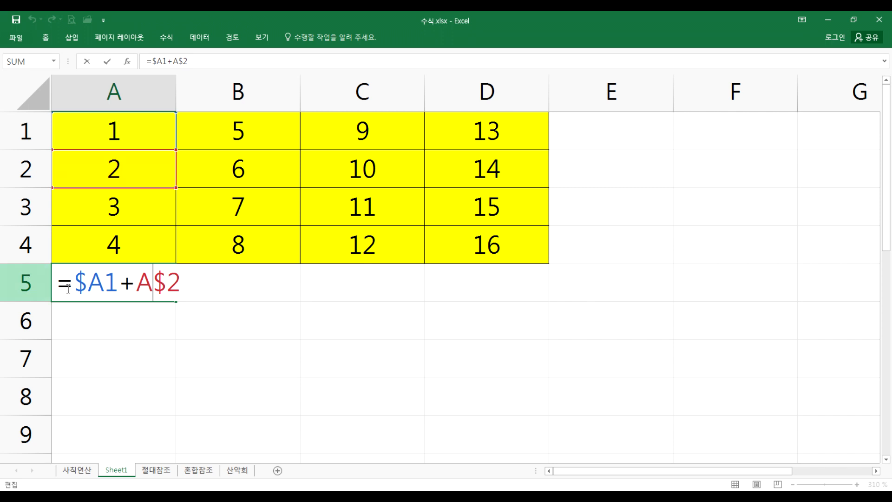
Step: Confirm the mixed-reference formula =$A1+A$2 in A5 and copy it into B5
drag(70, 284, 106, 284)
key(ctrl+Return)
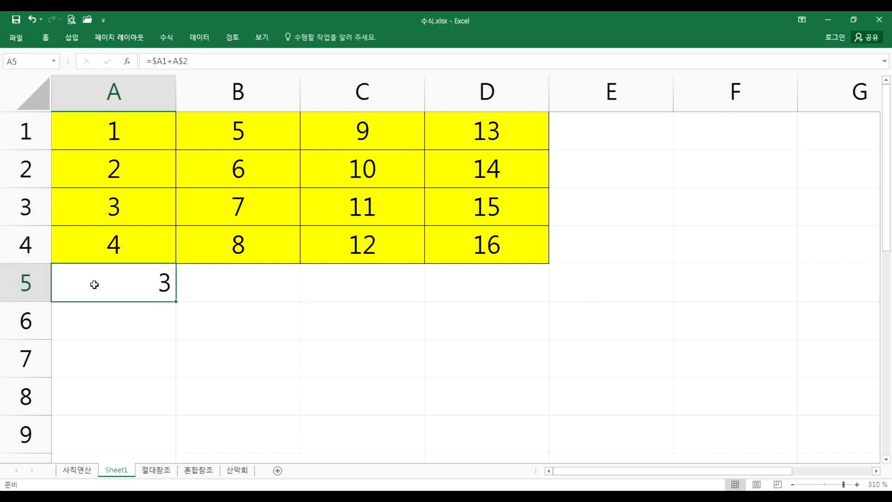
key(ctrl+c)
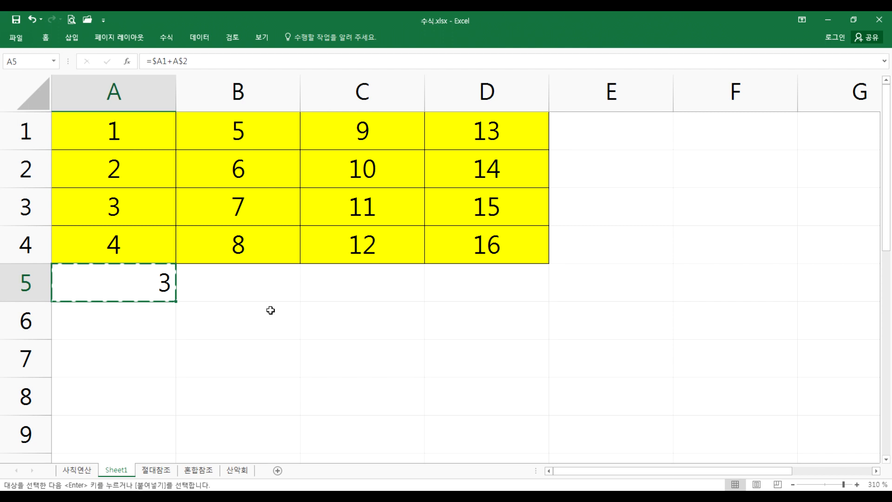
click(288, 286)
key(ctrl+v)
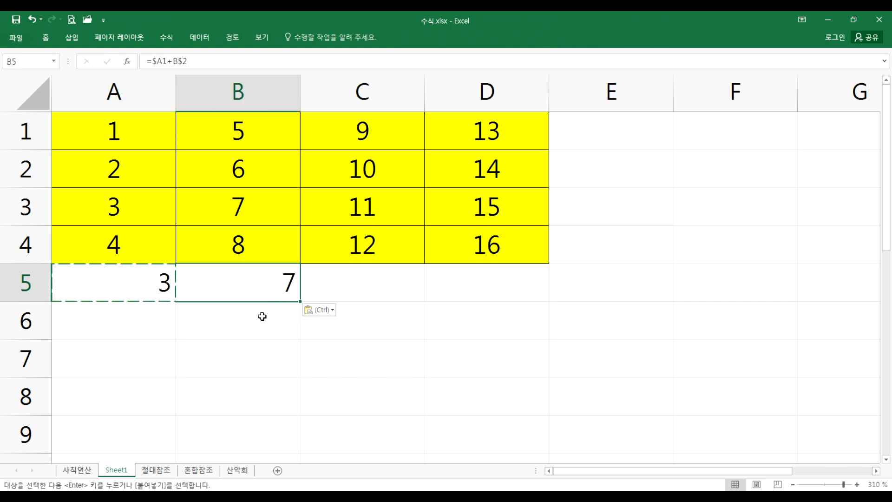
Step: Compare the cell references in the formulas of A5 and B5
double_click(135, 267)
key(Escape)
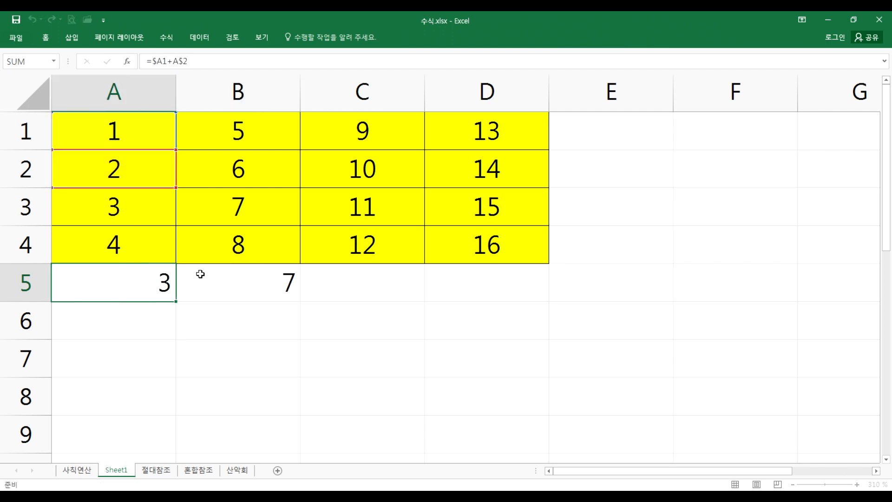
click(200, 277)
double_click(205, 281)
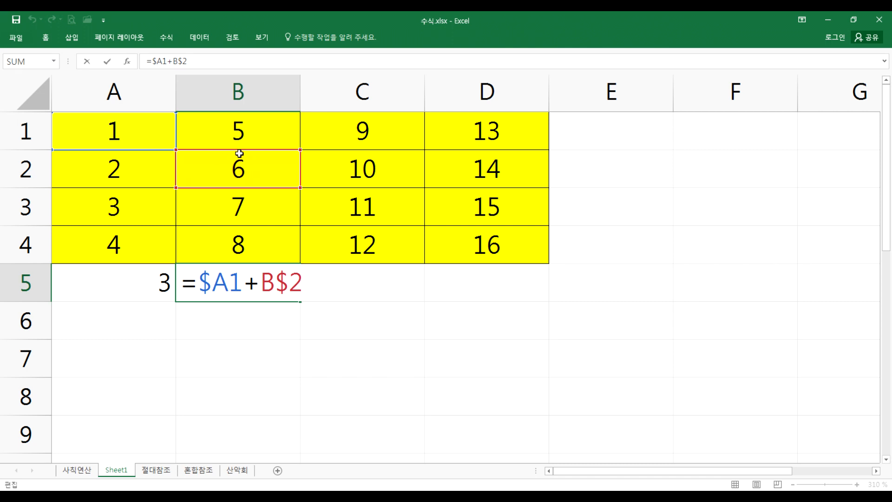
key(ctrl+Return)
Step: Clear the copied formula from B5 and copy the A5 formula into B6 instead
click(134, 279)
key(ctrl+c)
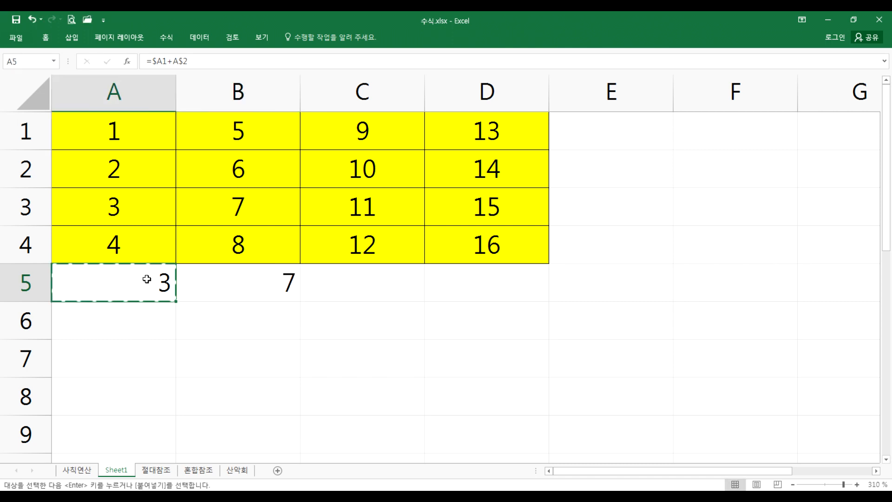
click(195, 277)
key(Delete)
click(172, 283)
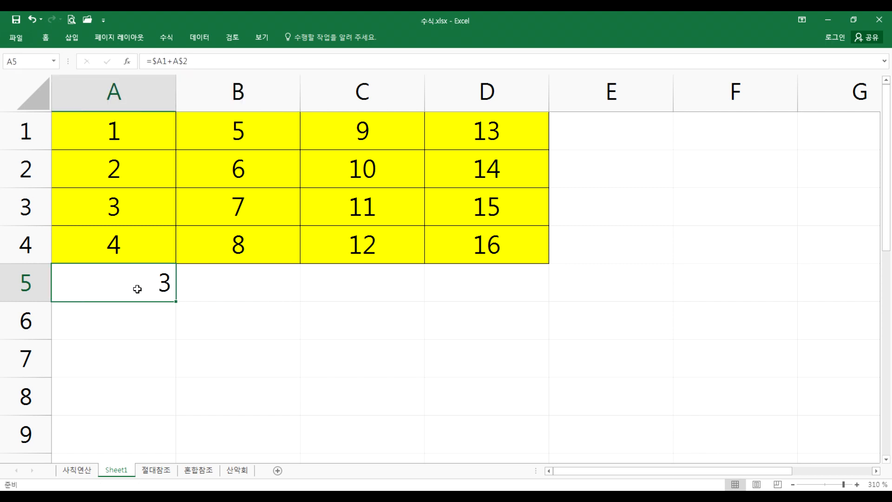
key(ctrl+c)
click(265, 321)
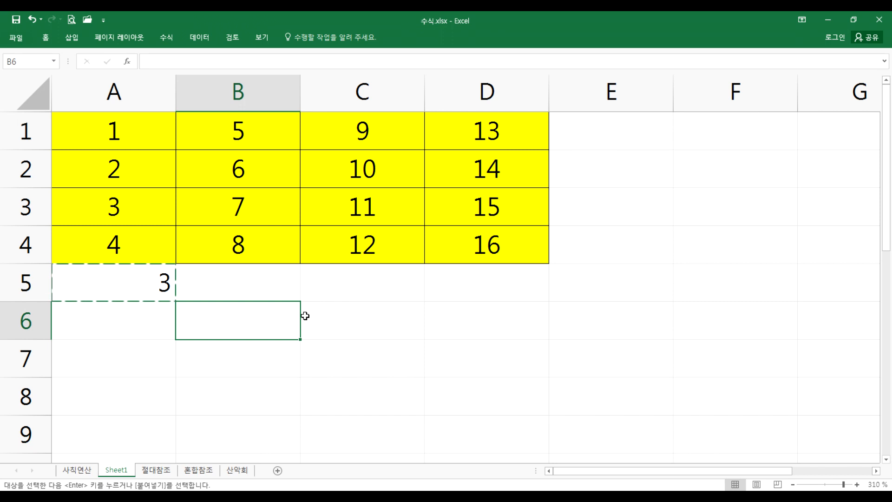
key(ctrl+v)
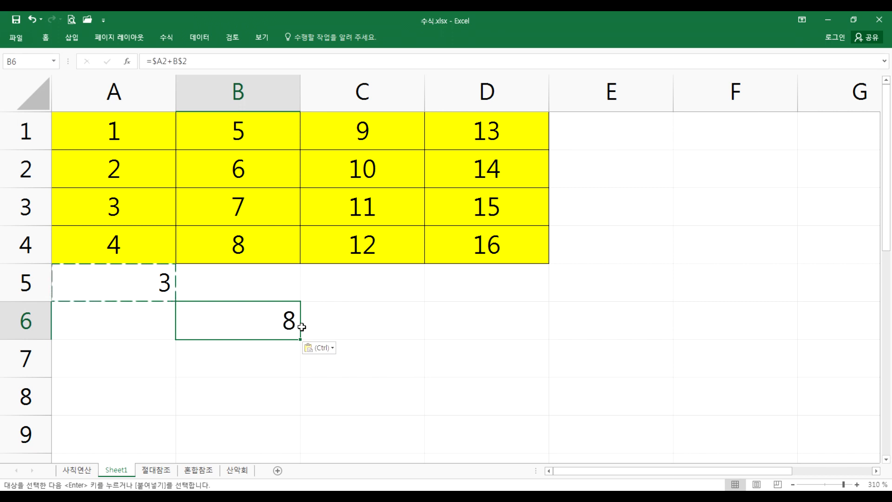
Step: Examine the formulas in A5 and B6 to compare which row and column references shift diagonally
double_click(150, 282)
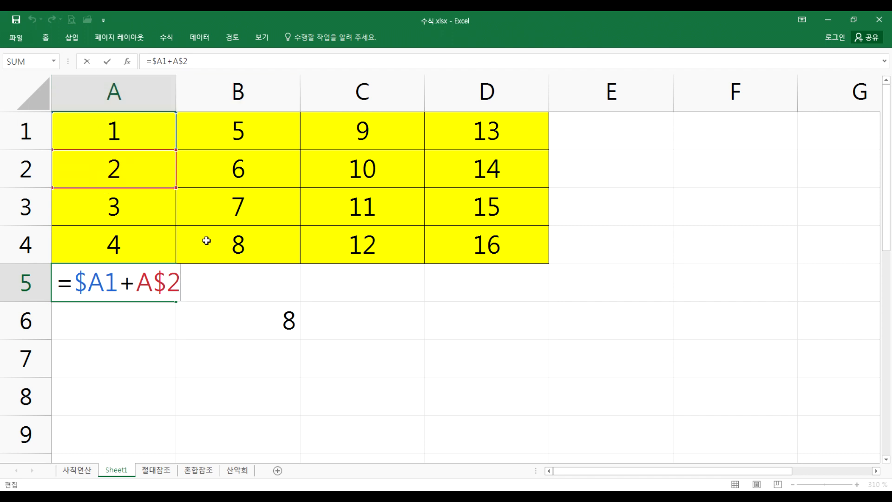
key(ctrl+Return)
click(250, 281)
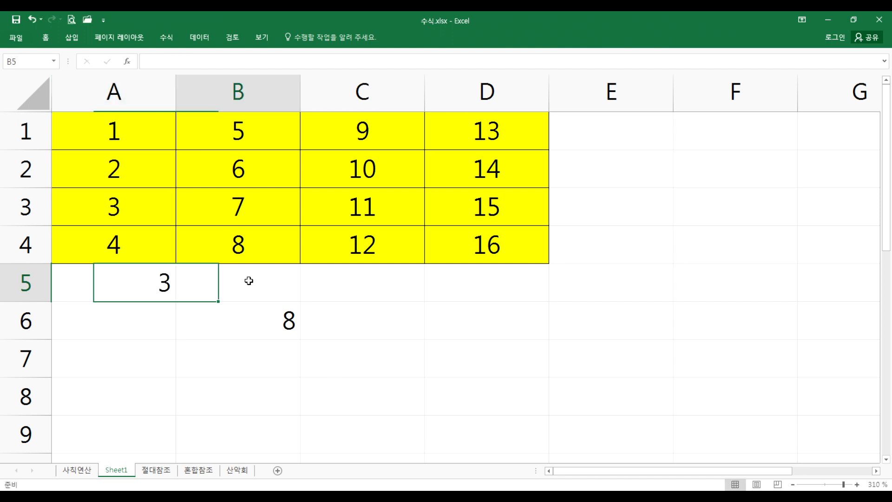
click(261, 325)
click(108, 275)
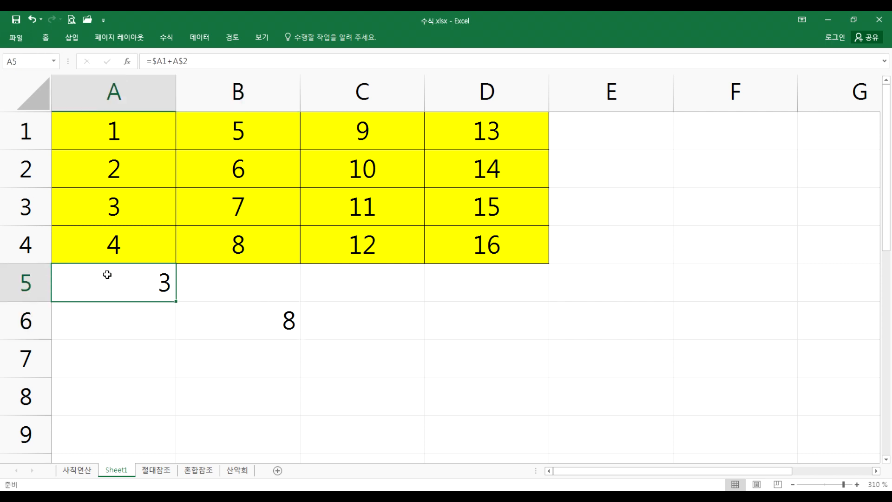
double_click(108, 274)
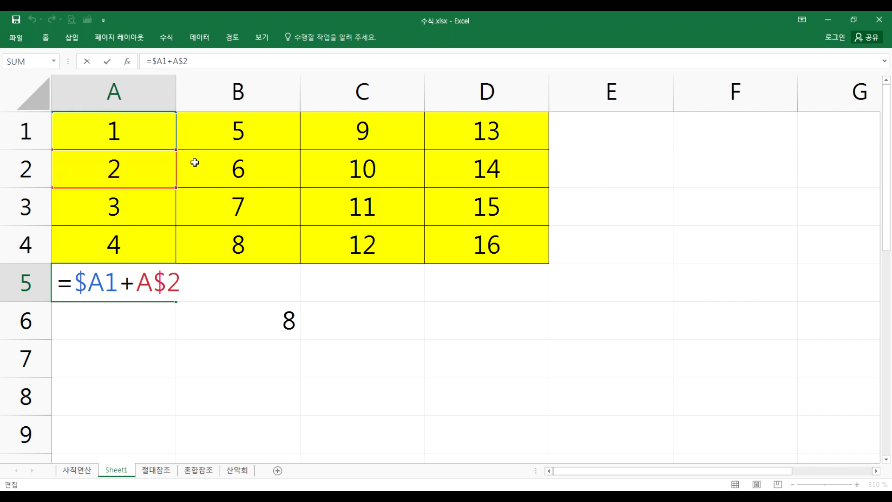
click(255, 318)
double_click(256, 319)
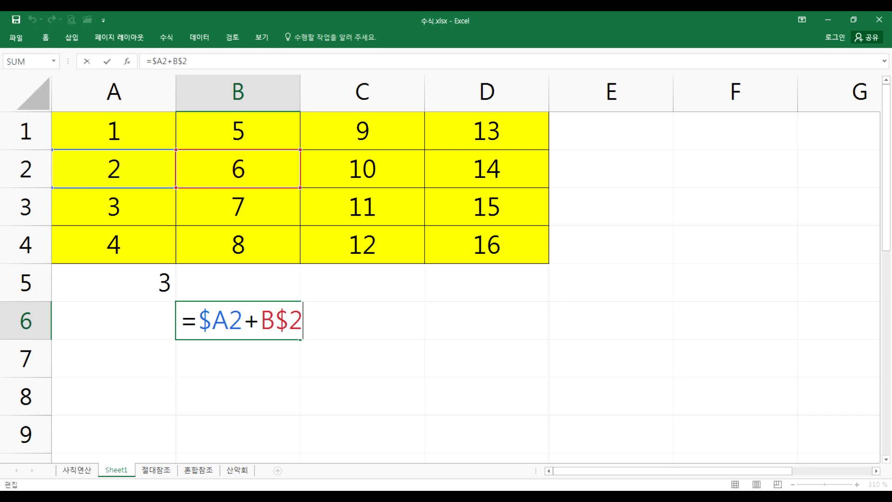
click(217, 380)
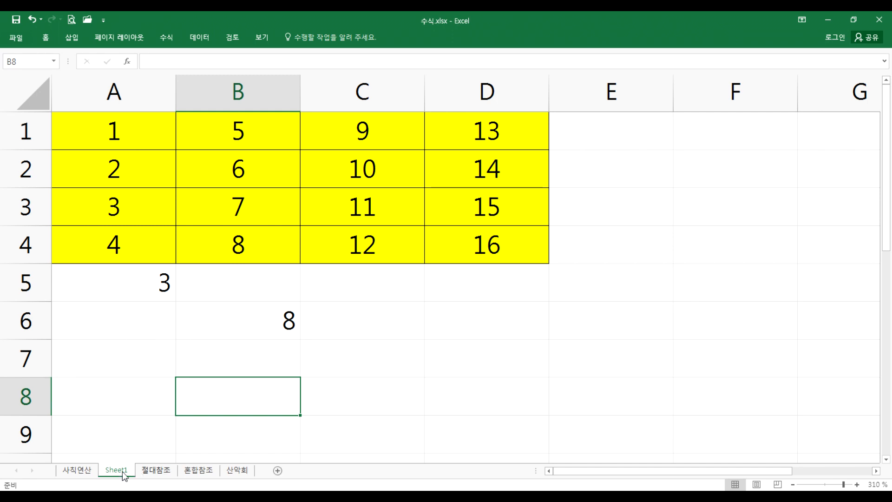
click(83, 469)
scroll(339, 299, down, 3)
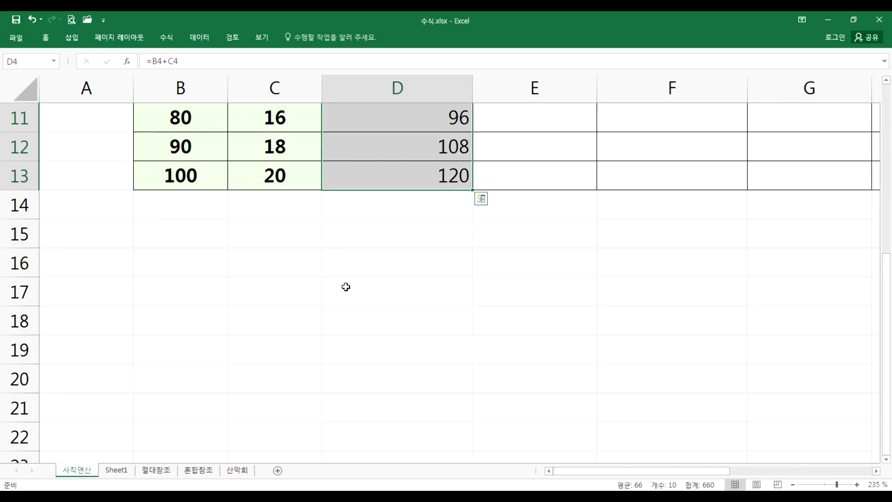
scroll(346, 283, up, 3)
scroll(348, 285, down, 1)
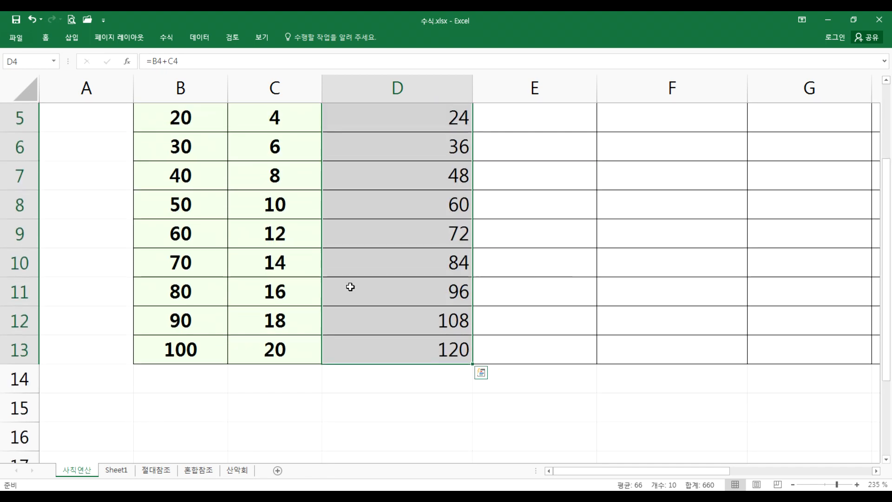
Step: On the 절대참조 sheet, enter 5 working hours for each date from 08월 17일 to 08월 21일 in C16:C20
click(149, 474)
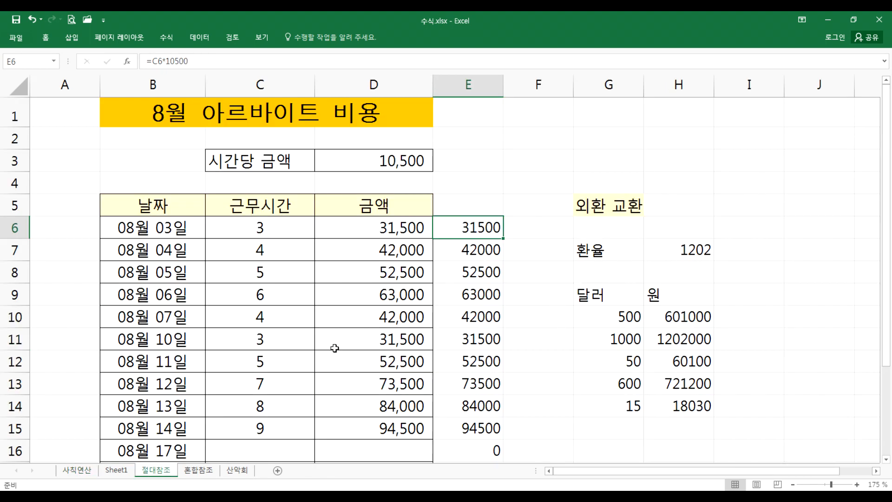
scroll(335, 346, down, 3)
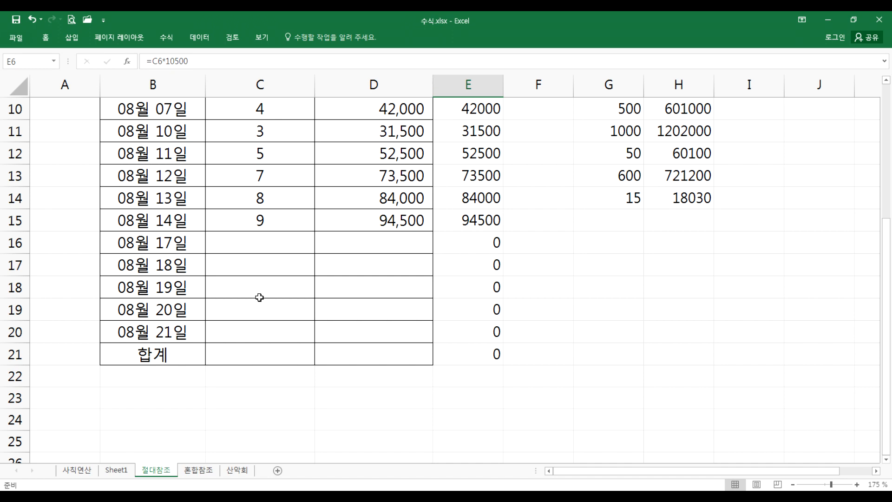
scroll(262, 288, up, 2)
scroll(268, 282, down, 3)
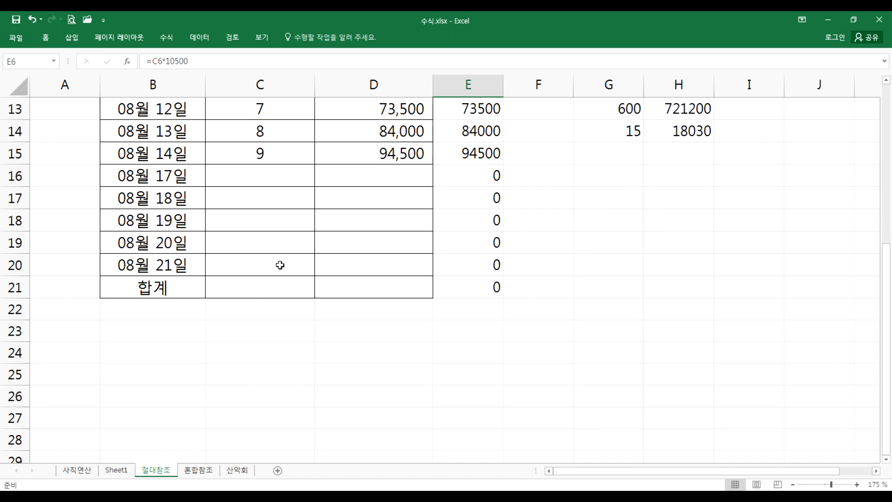
click(289, 153)
click(278, 175)
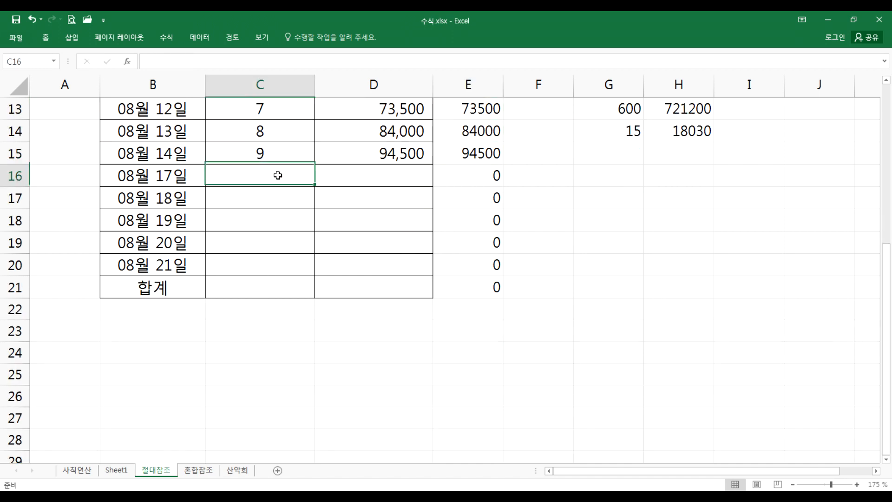
text(5)
key(Return)
text(5)
key(Return)
text(5)
key(Return)
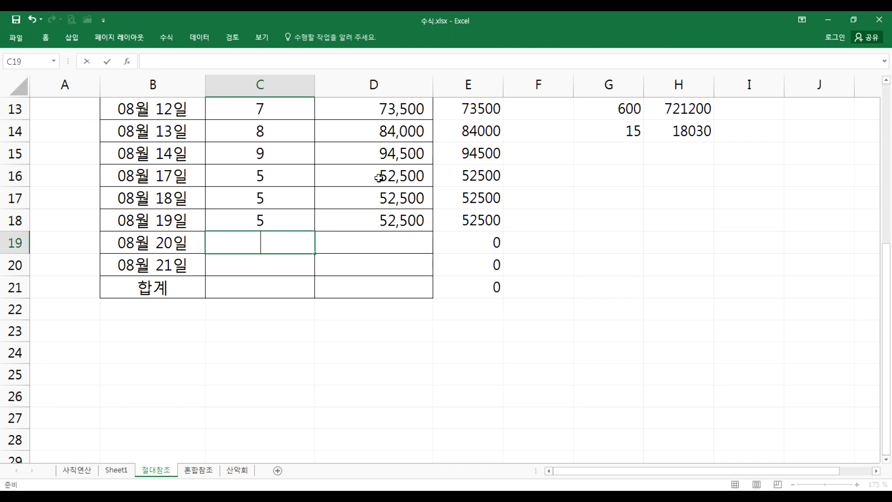
text(5)
key(Return)
text(5)
key(Return)
text(5)
key(Escape)
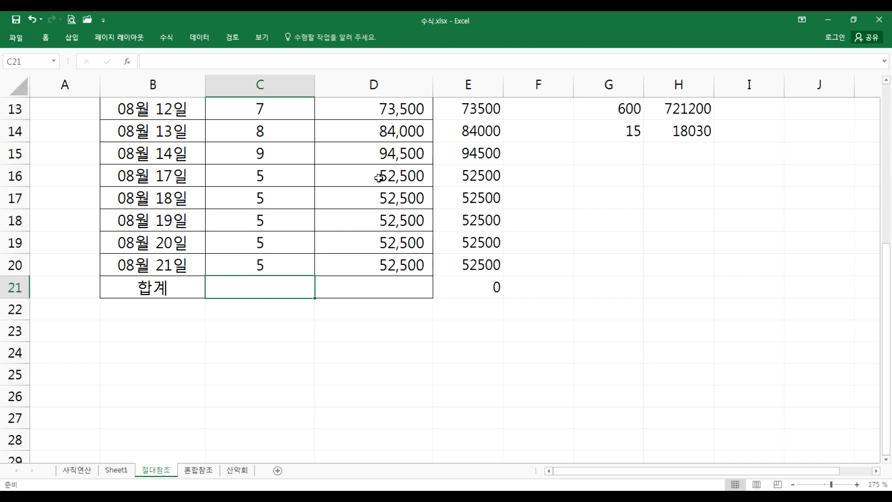
Step: Remove the extra calculations and currency exchange data in columns E through J
click(388, 283)
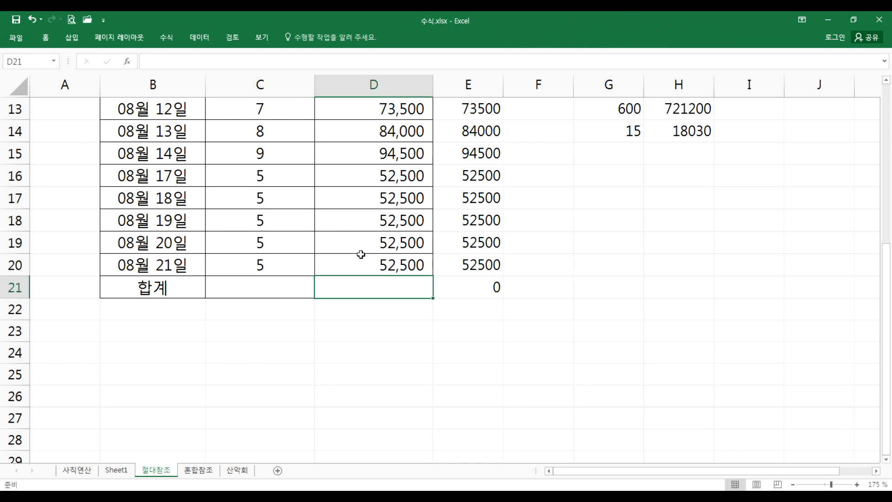
scroll(365, 267, up, 4)
drag(480, 82, 801, 88)
right_click(630, 139)
click(647, 233)
click(335, 222)
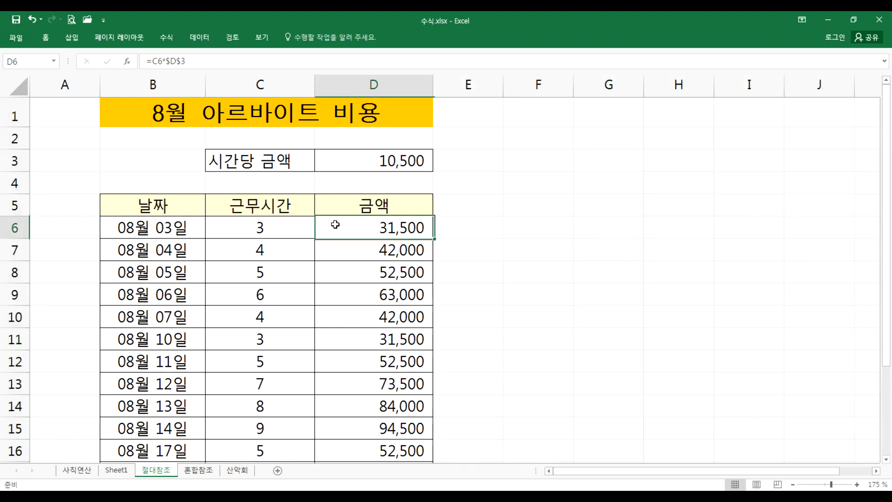
Step: Set the hourly rate (시간당 금액) in D3 to 8500
click(384, 161)
text(80)
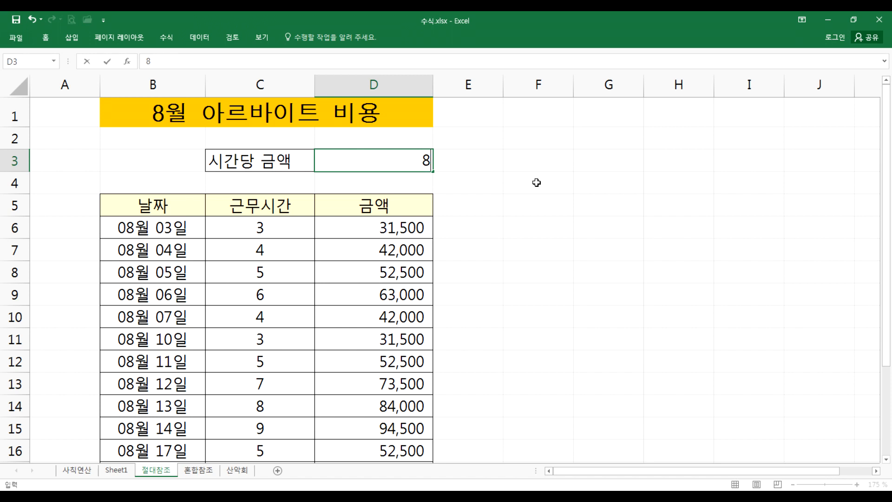
key(BackSpace)
text(500)
key(Return)
Step: Review the working hours and amounts of all dates down to the 합계 row
scroll(276, 295, down, 3)
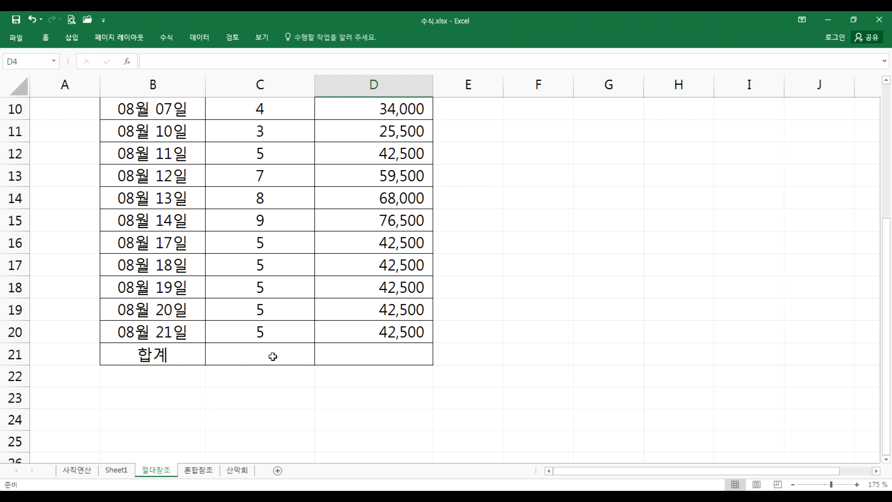
scroll(273, 356, up, 2)
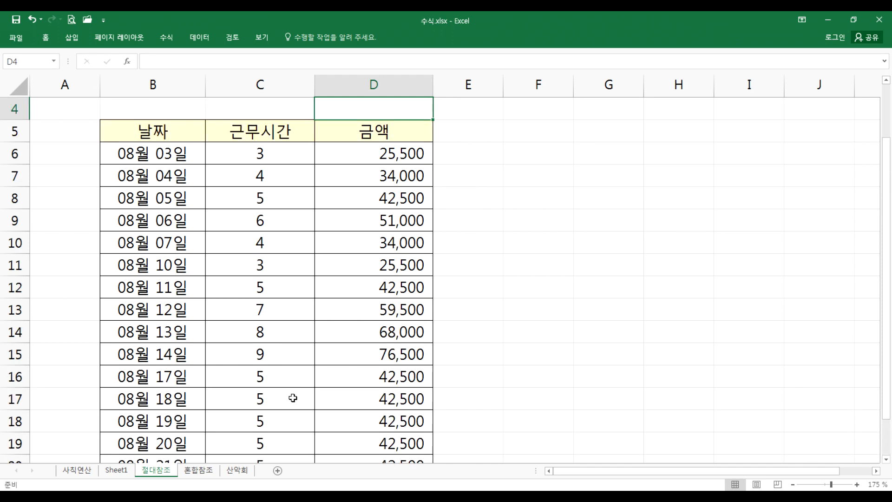
scroll(268, 438, down, 1)
click(251, 419)
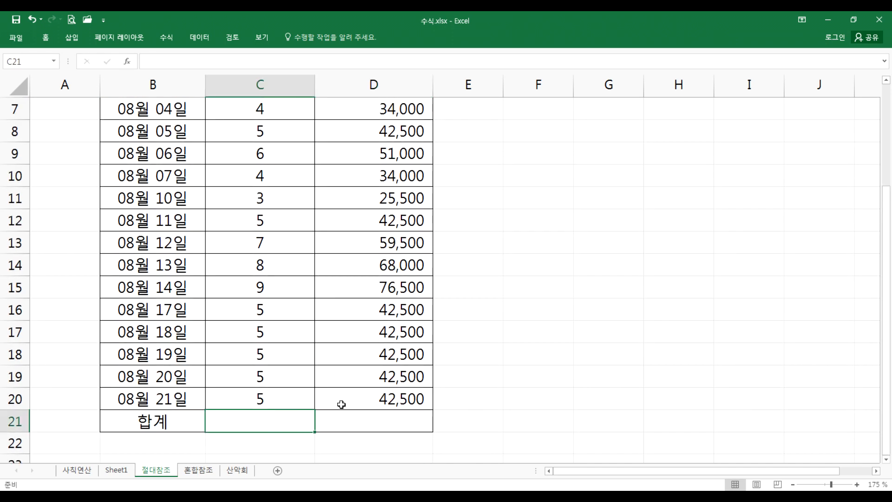
scroll(358, 325, up, 2)
scroll(369, 390, down, 3)
click(363, 350)
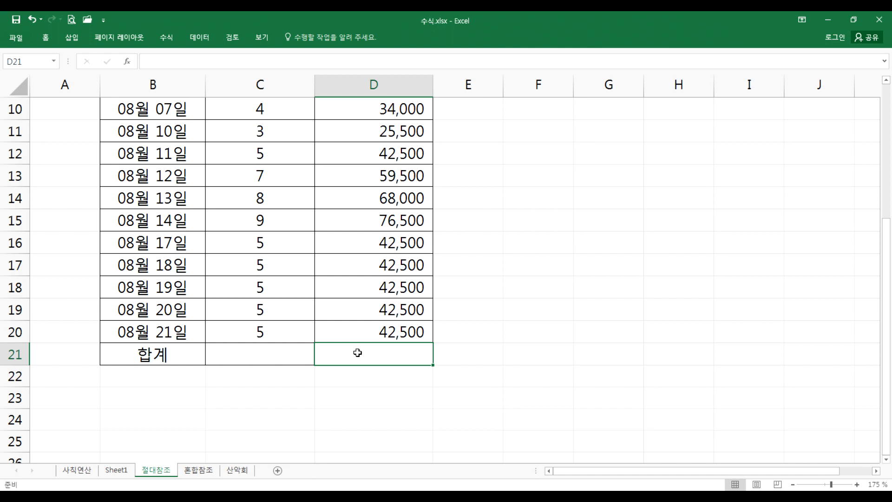
Step: Highlight the working hours from C6 down to the 합계 row to examine the range, ending on total cell C21
click(258, 356)
scroll(268, 279, up, 2)
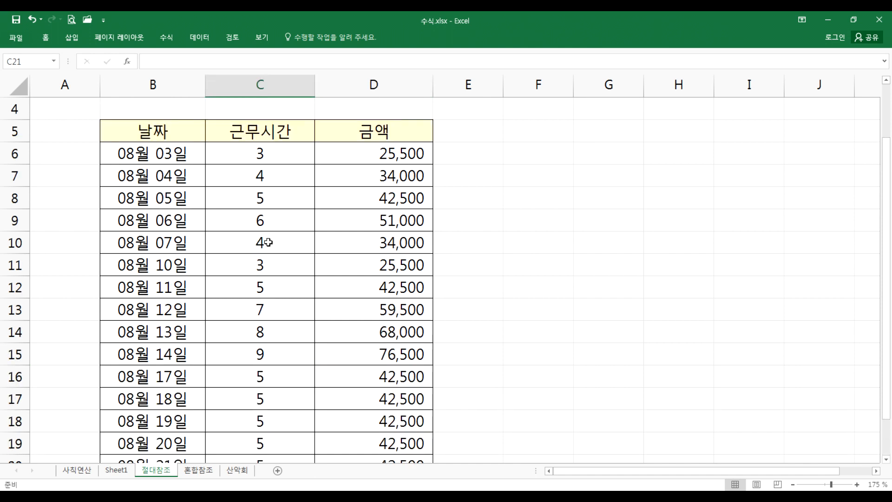
drag(220, 151, 421, 152)
drag(234, 201, 259, 421)
scroll(269, 255, up, 1)
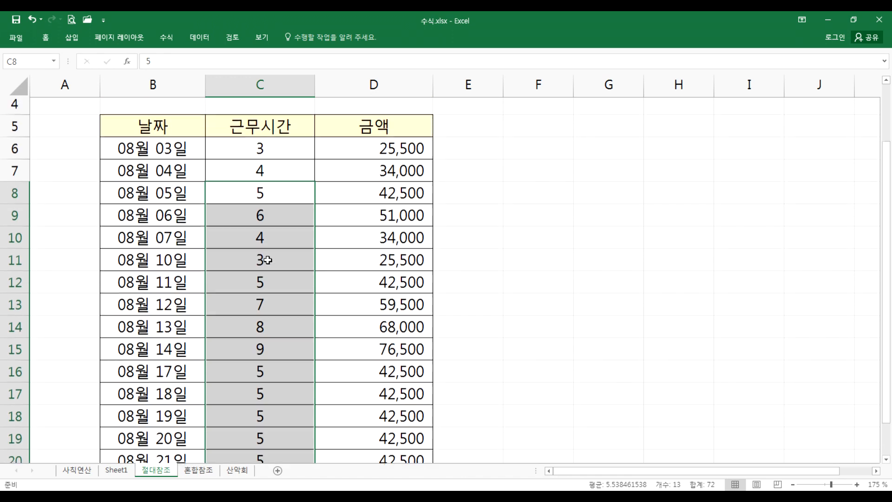
drag(273, 154, 261, 424)
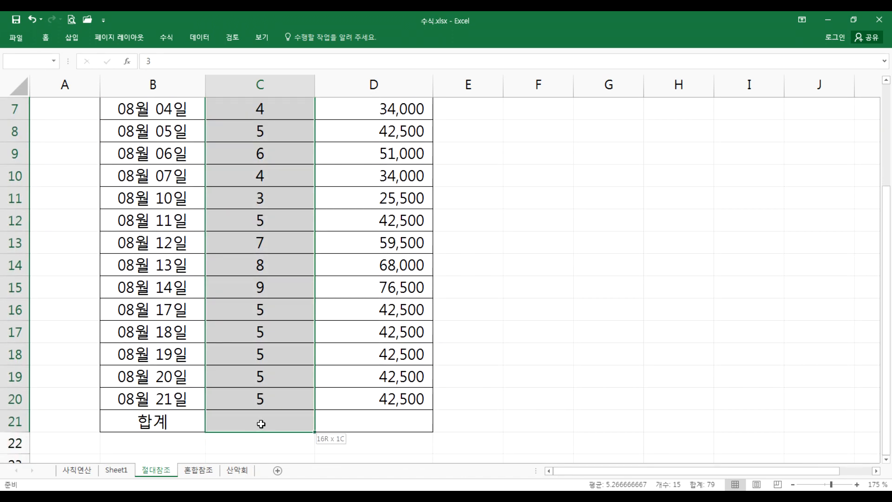
drag(263, 424, 263, 424)
click(243, 419)
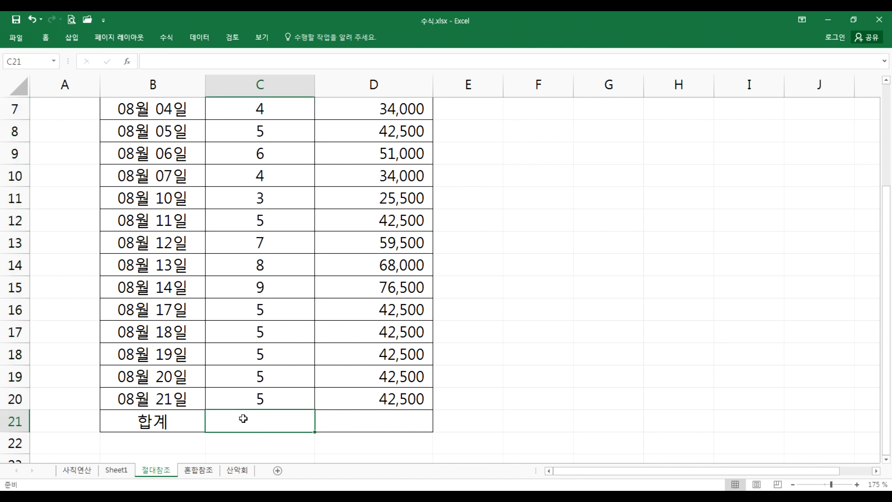
scroll(275, 411, down, 2)
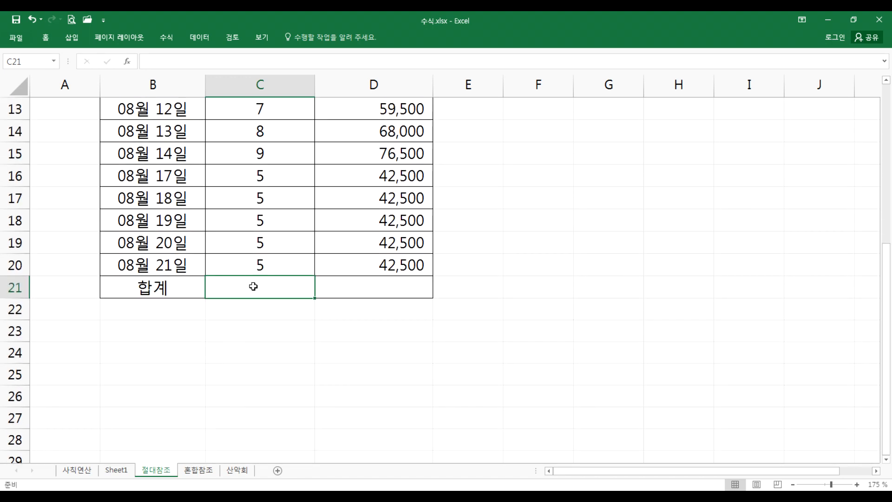
Step: Highlight the working hours from C20 up to C6, and return to total cell C21
drag(258, 262, 258, 65)
scroll(253, 279, down, 2)
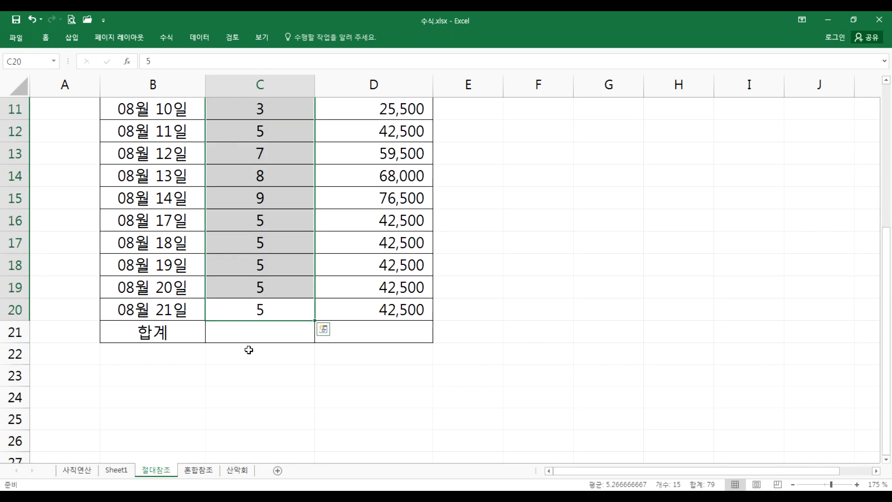
click(249, 336)
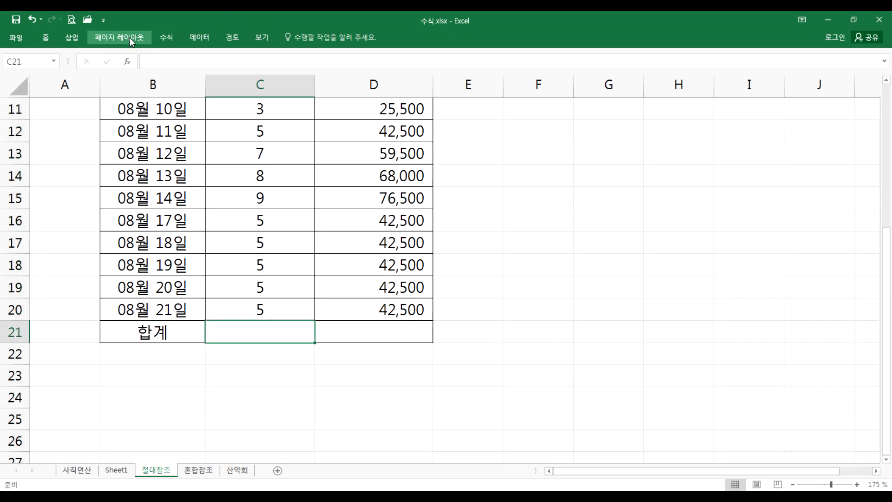
Step: Look over the AutoSum command and its list of functions available for the total cell
double_click(45, 42)
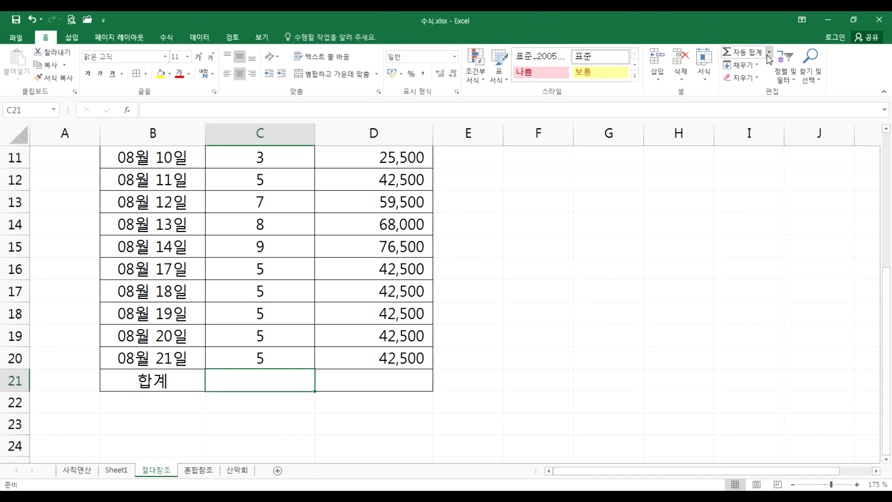
click(769, 54)
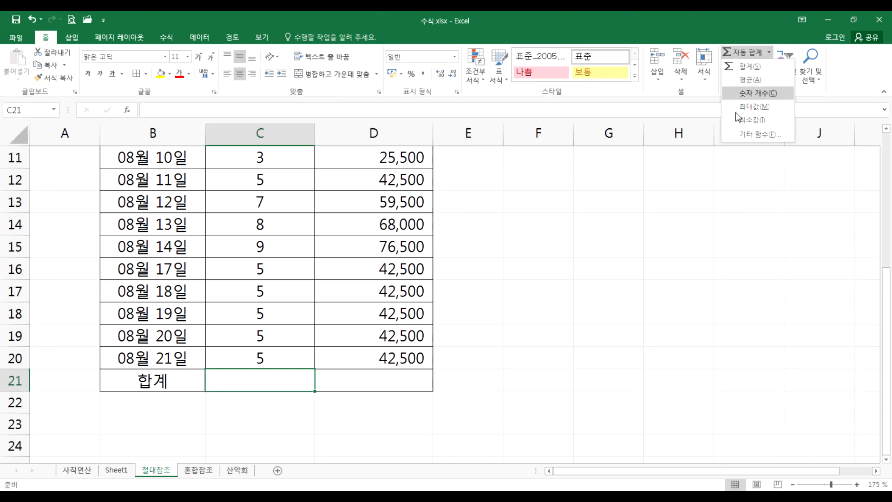
click(166, 38)
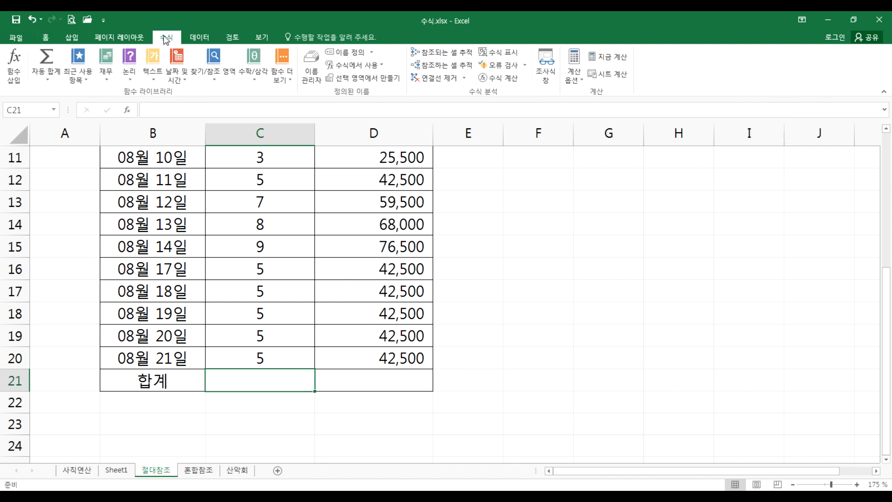
click(47, 37)
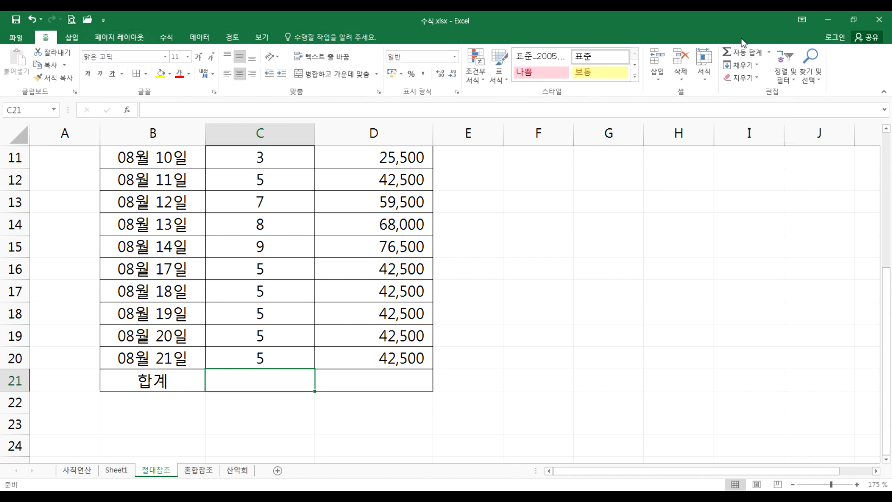
click(770, 53)
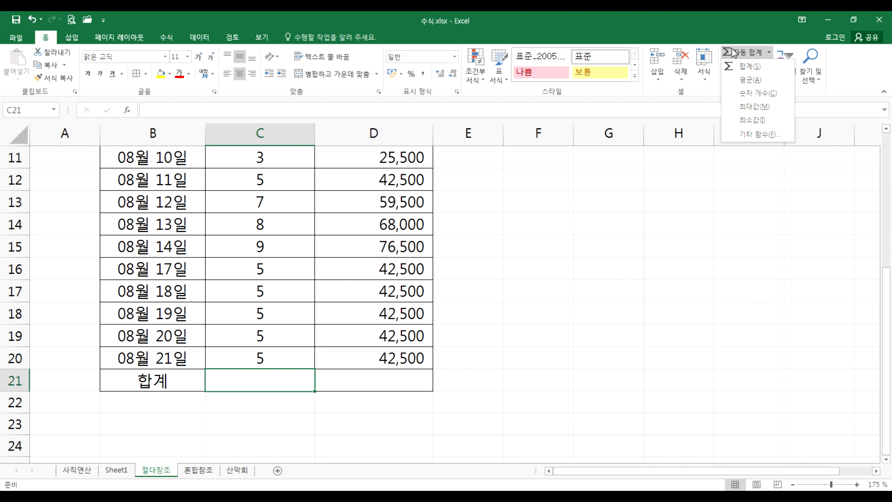
click(769, 53)
click(770, 53)
key(Escape)
click(167, 38)
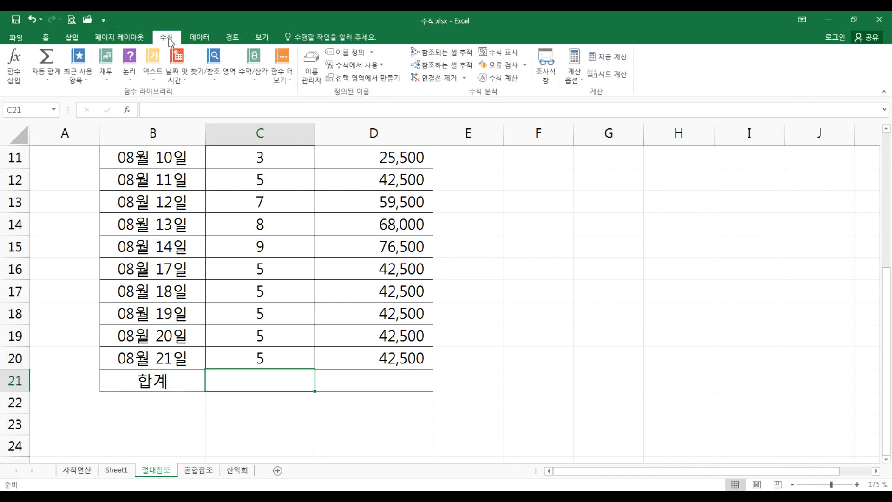
Step: Total the working hours C6:C20 in C21 with AutoSum
click(49, 59)
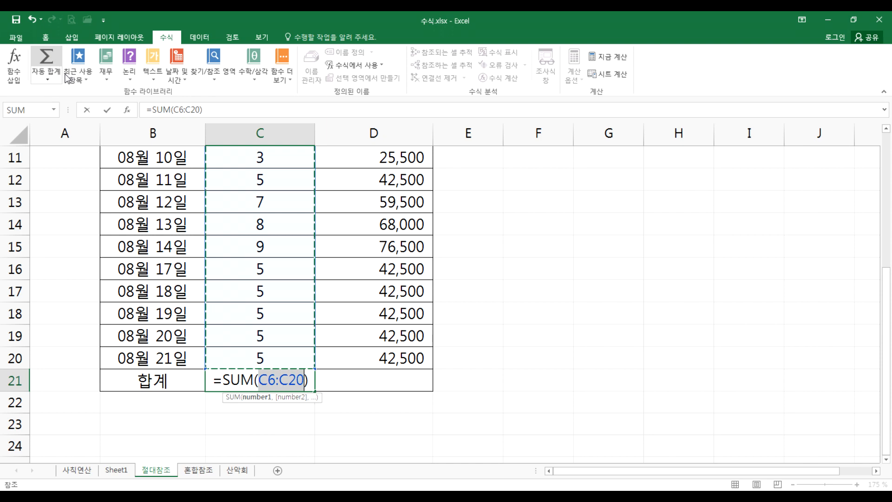
scroll(336, 230, up, 1)
scroll(335, 229, up, 2)
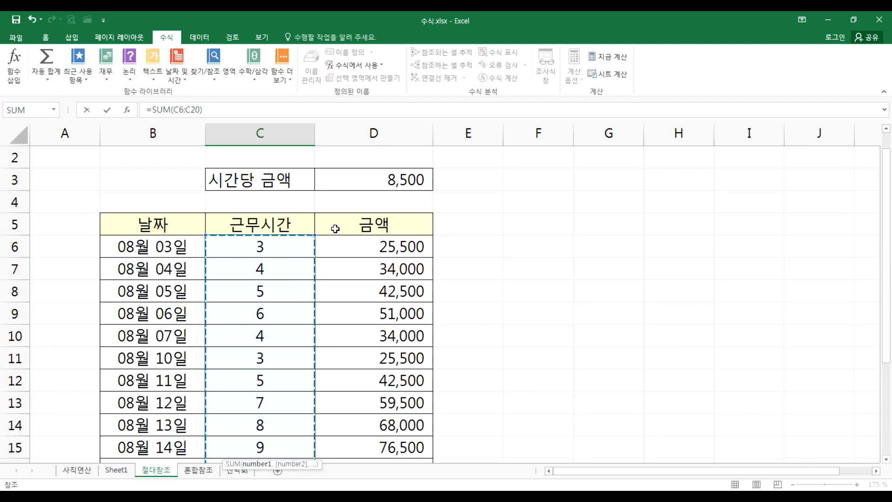
scroll(334, 228, down, 3)
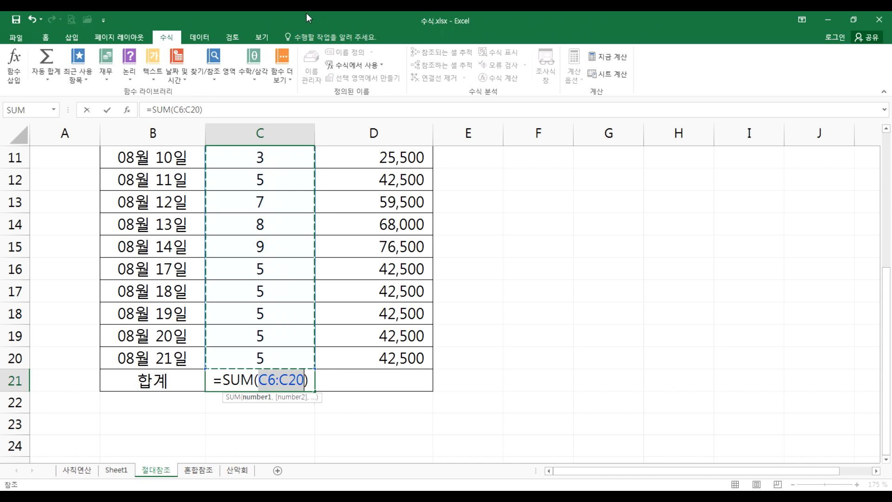
key(Return)
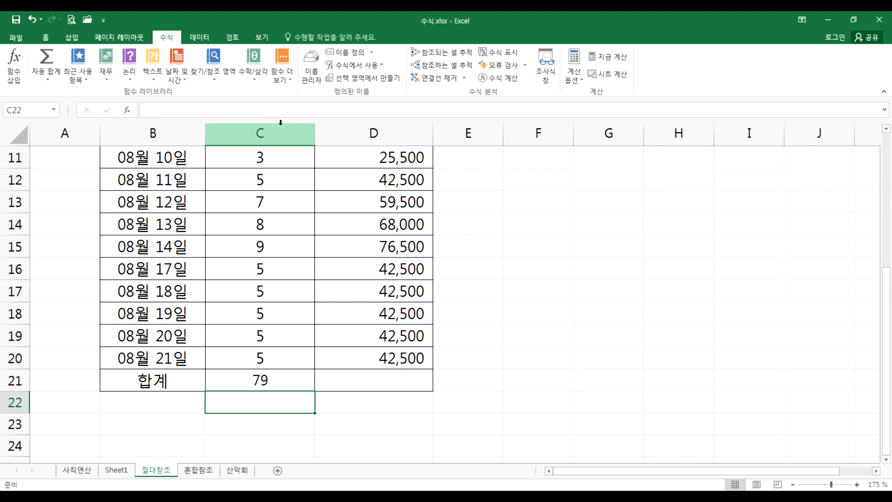
Step: Examine the cell range used by the sum formula in C21, leaving the formula as it is
click(288, 374)
drag(314, 392, 412, 385)
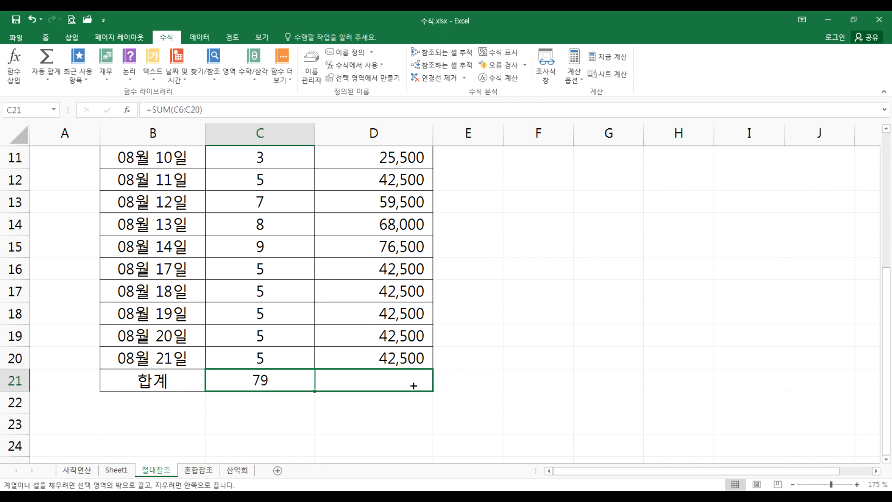
drag(414, 385, 312, 381)
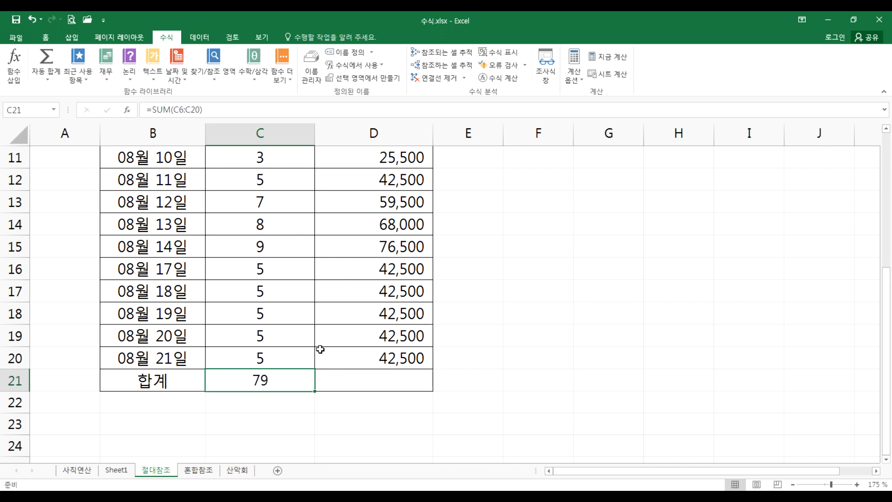
key(F2)
scroll(232, 435, up, 3)
scroll(227, 437, down, 2)
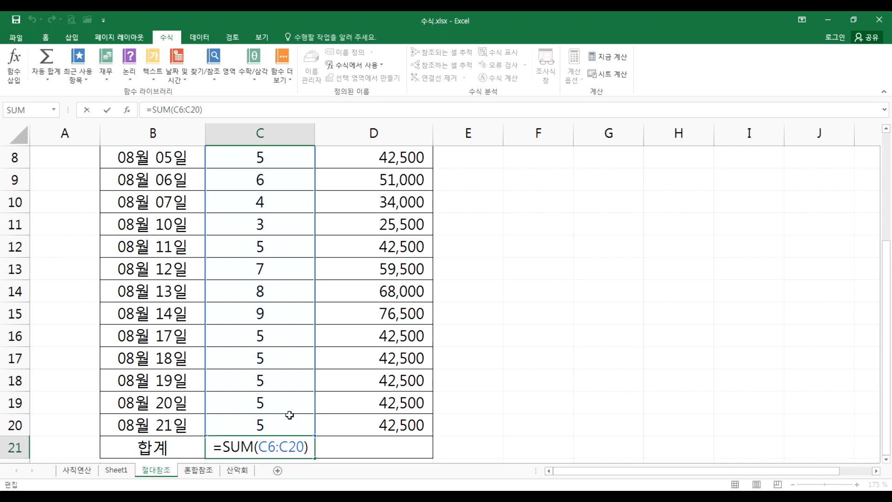
key(Escape)
Step: Copy the sum formula from C21 to D21 to total the amounts, and check the summed rows
scroll(328, 410, down, 2)
drag(320, 325, 437, 327)
click(430, 323)
scroll(394, 222, up, 3)
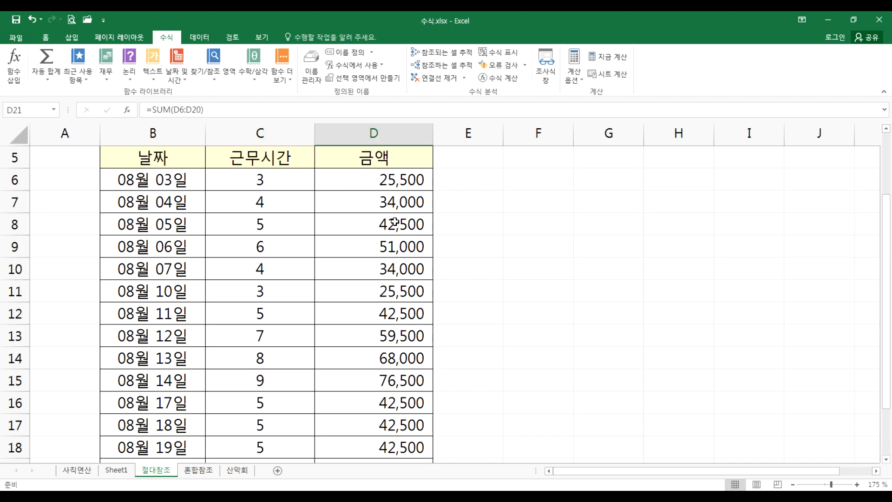
scroll(401, 224, down, 3)
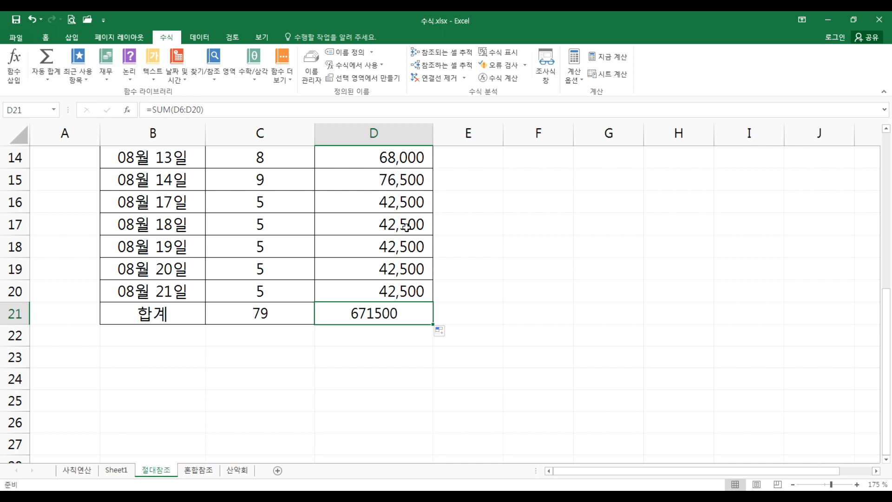
Step: Clear both totals in C21:D21 of the 합계 row
drag(288, 315, 378, 313)
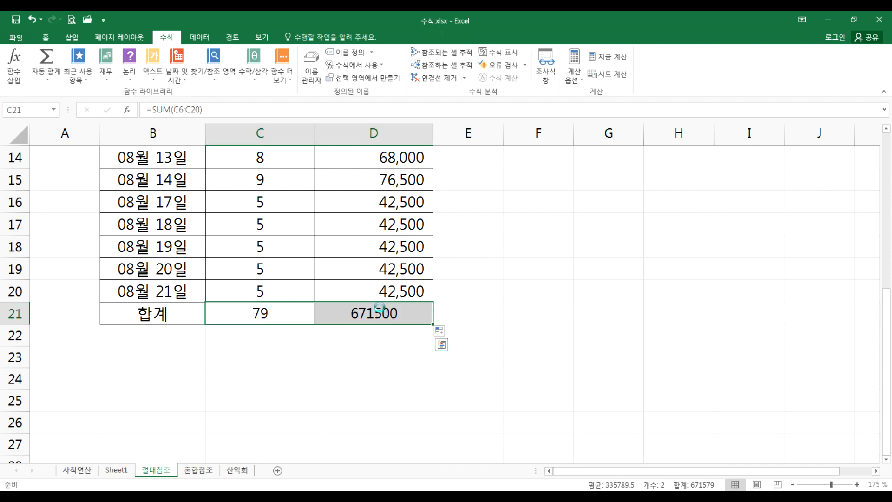
key(Delete)
click(309, 357)
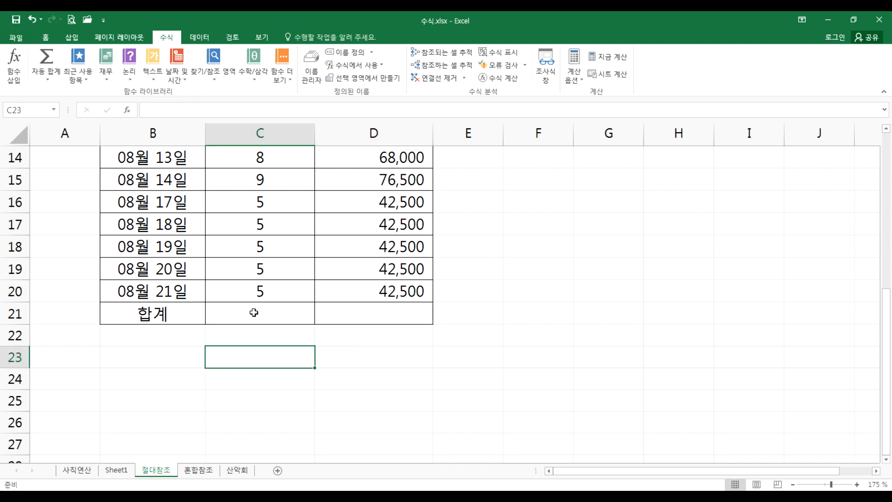
Step: Total both columns at once by applying AutoSum to C21:D21, and clear the two results
click(293, 312)
drag(293, 313, 352, 314)
click(47, 56)
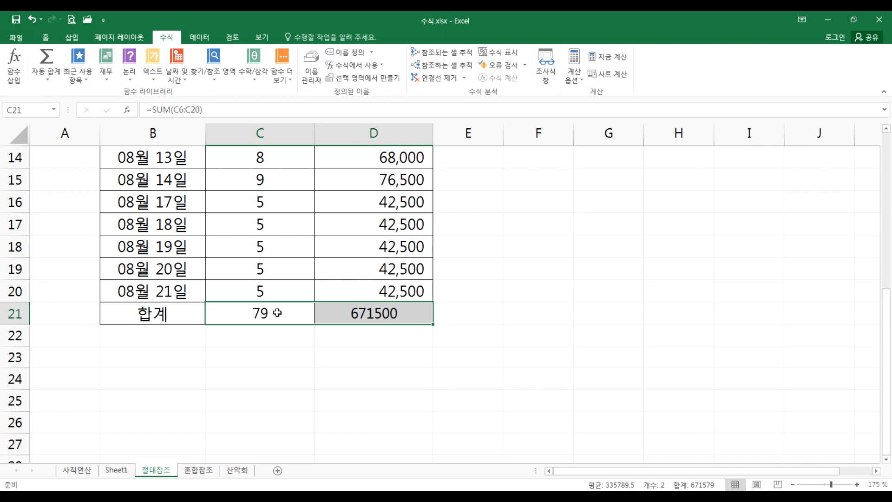
scroll(277, 313, up, 4)
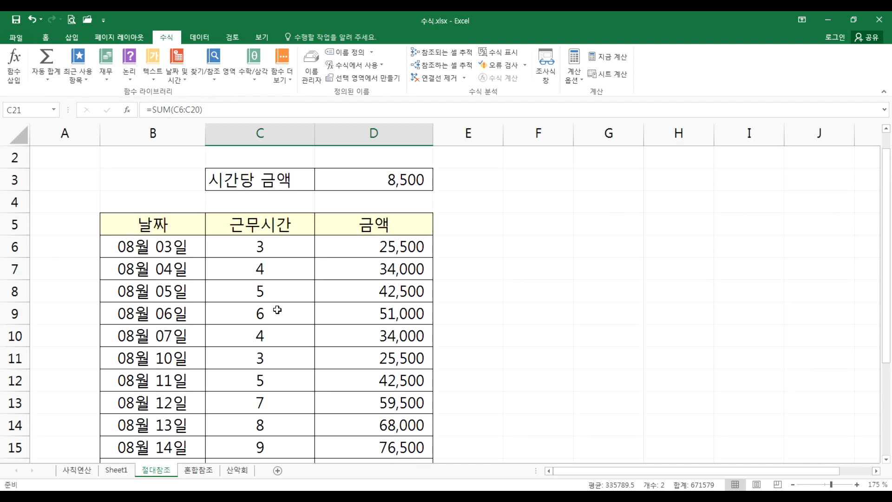
scroll(278, 310, down, 4)
drag(262, 313, 353, 314)
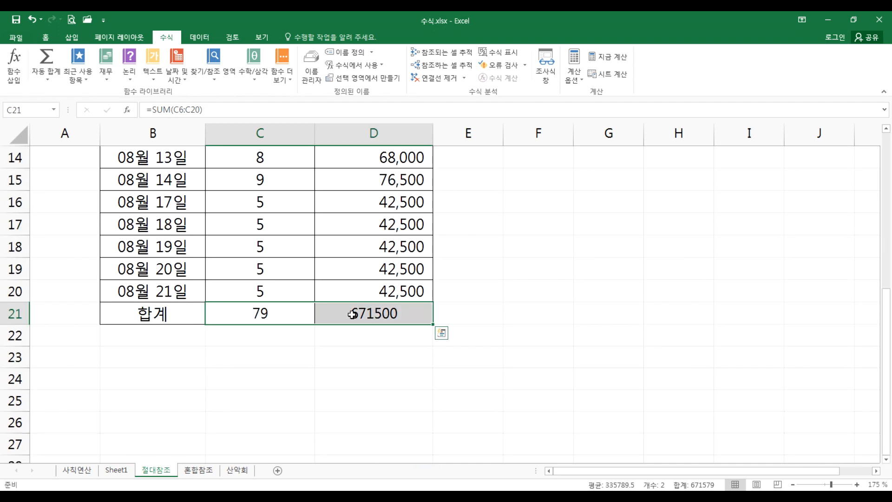
key(Delete)
Step: Total both columns by applying AutoSum to the whole range C6:D21, and undo it
scroll(279, 288, up, 5)
click(269, 283)
drag(268, 283, 455, 424)
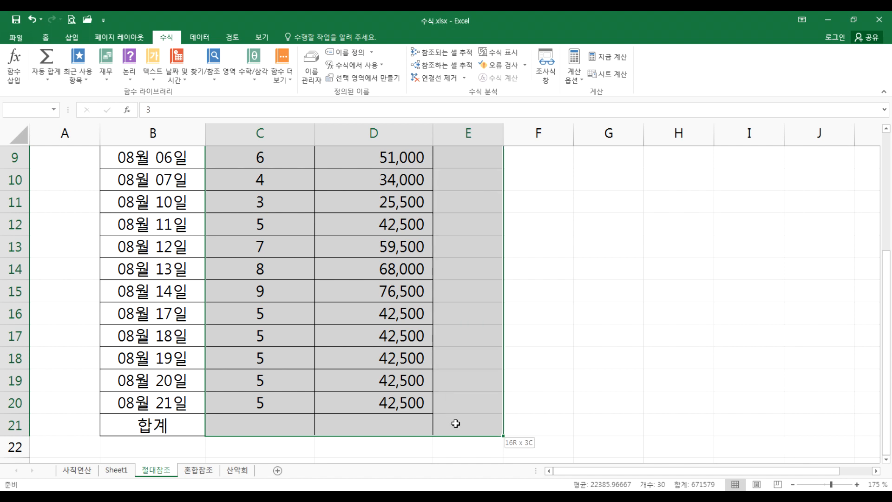
drag(455, 424, 455, 424)
scroll(279, 363, down, 2)
scroll(396, 291, up, 5)
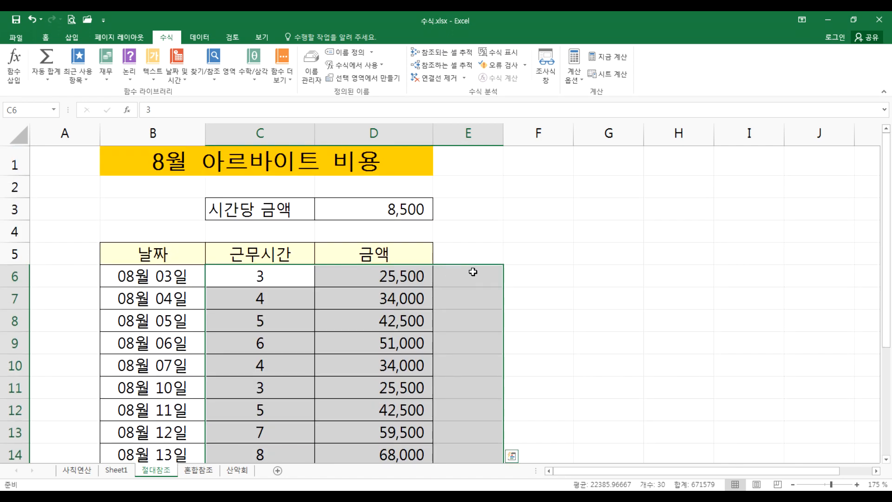
scroll(473, 271, down, 5)
shift+click(376, 268)
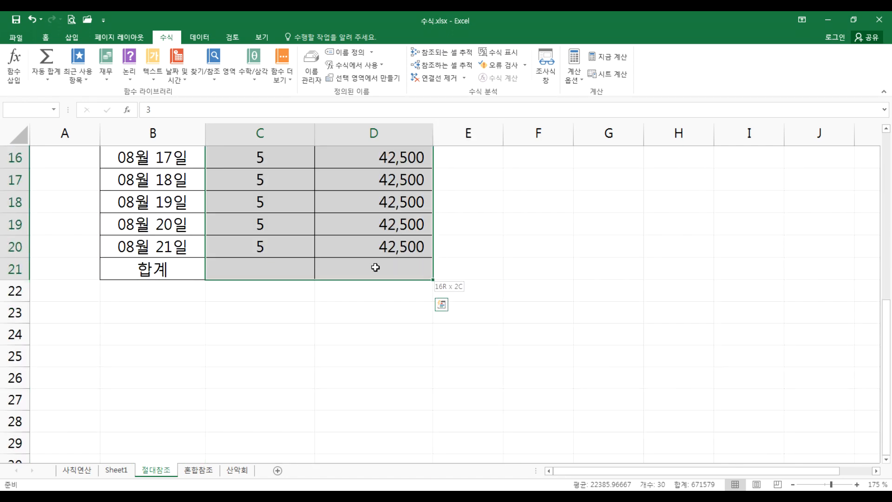
click(46, 58)
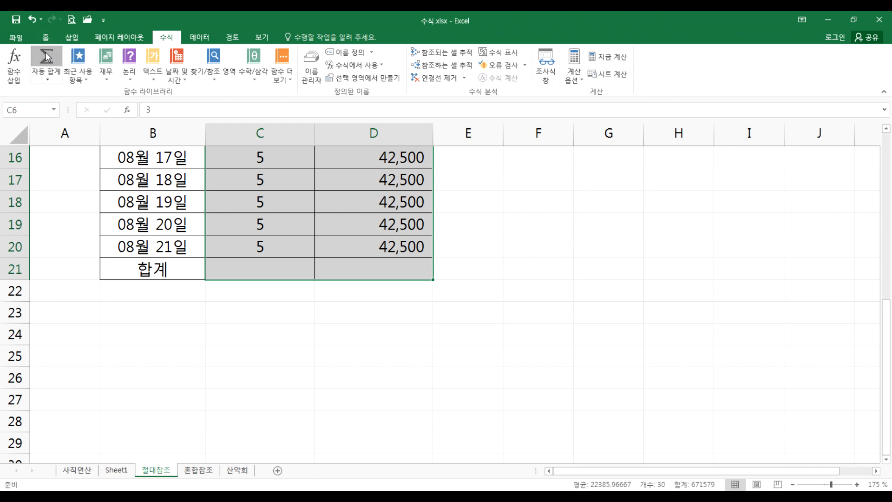
scroll(275, 418, down, 3)
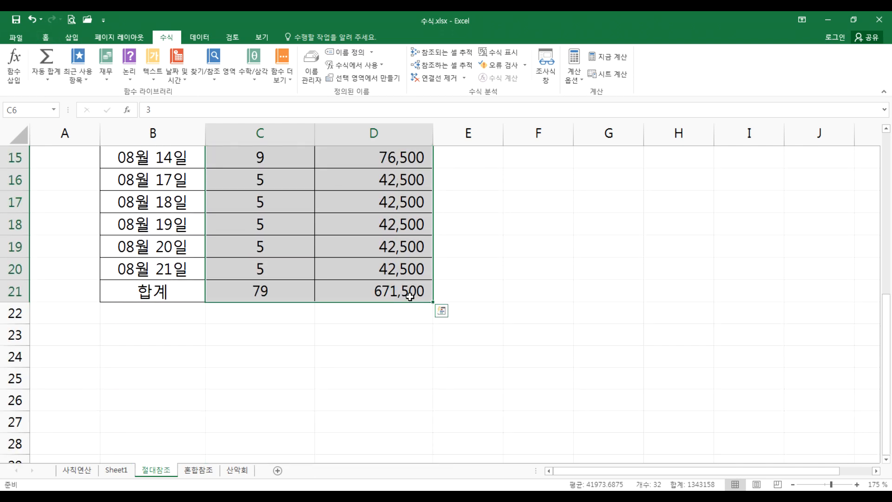
key(ctrl+z)
scroll(274, 339, down, 4)
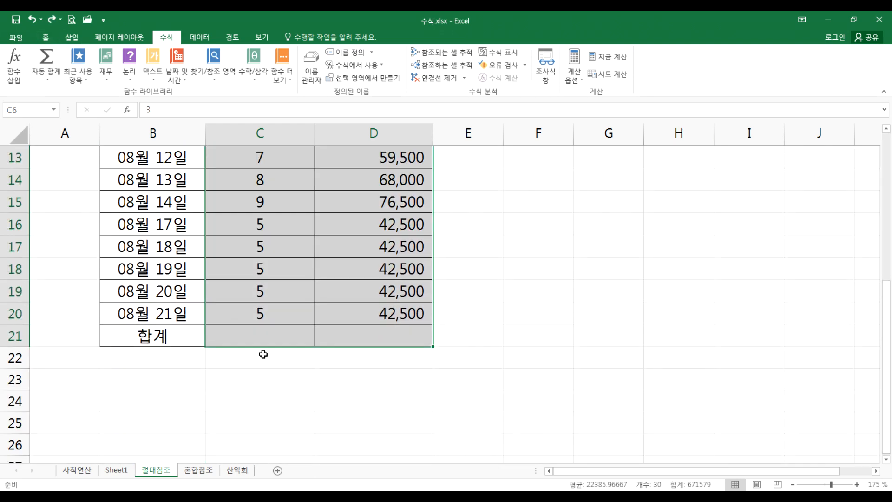
Step: Apply AutoSum to only the 합계 cells C21:D21, and undo it
drag(232, 336, 365, 339)
drag(289, 340, 388, 341)
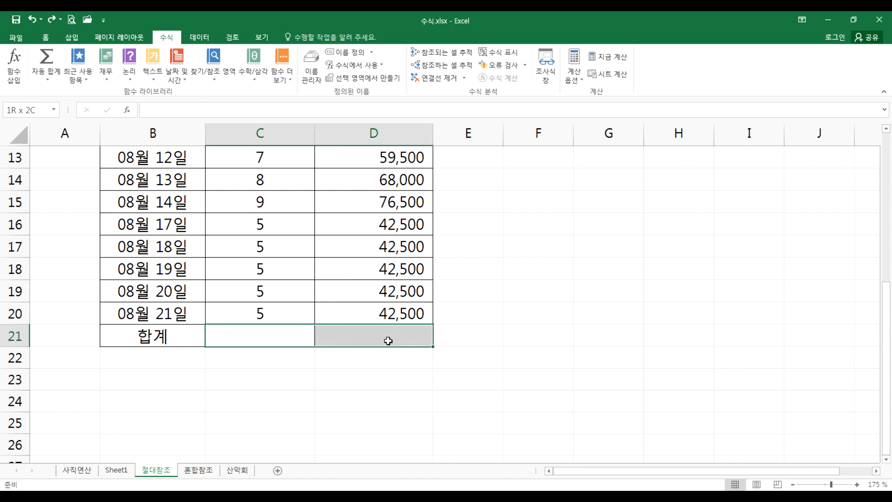
click(47, 56)
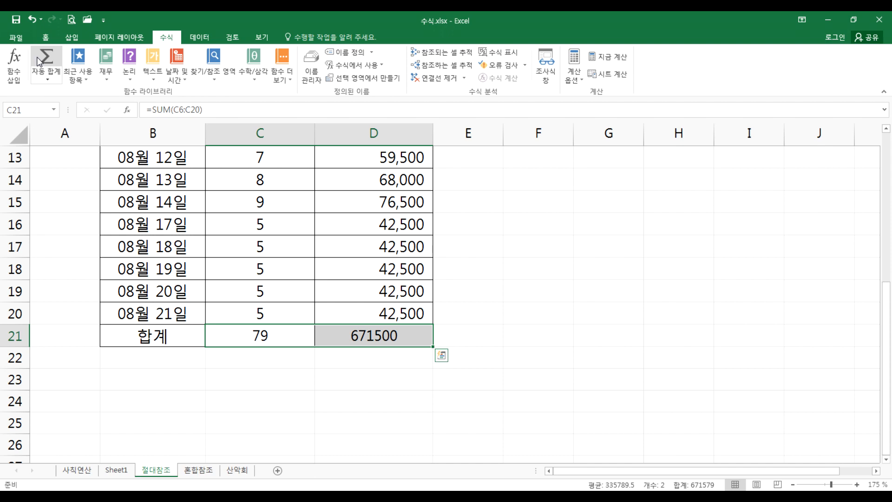
key(ctrl+z)
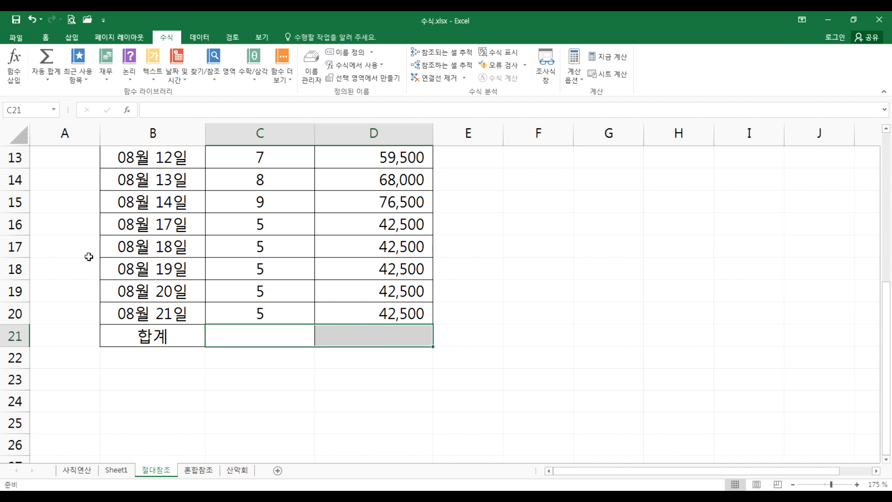
Step: Total the working hours C6:C20 in C21 with AutoSum, and copy the formula to D21 for the amounts
click(242, 336)
click(48, 54)
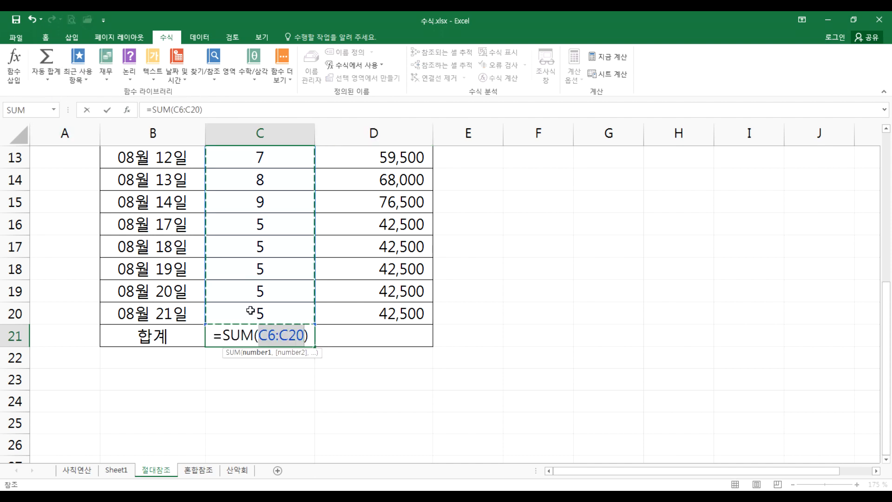
scroll(281, 317, up, 4)
scroll(281, 318, down, 5)
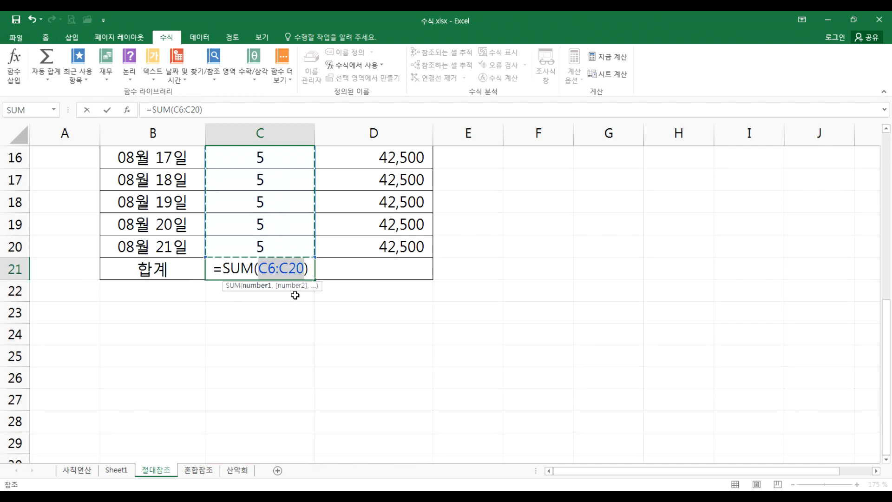
key(Return)
click(298, 276)
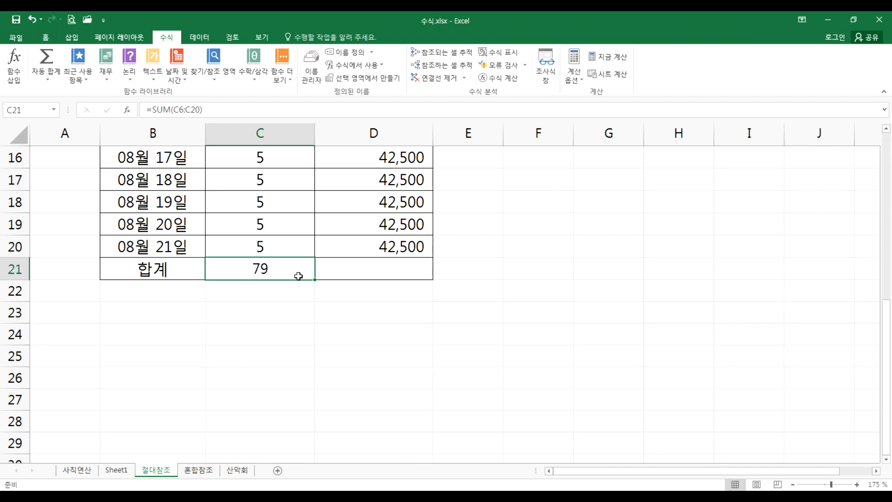
drag(314, 279, 409, 282)
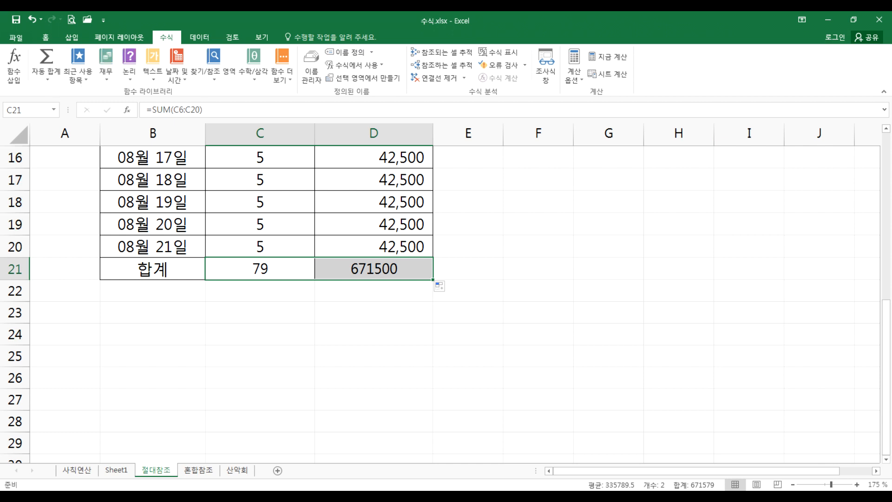
Step: Open the SUM formula in C21 for inspection, close it without changes, and clear the totals in C21:D21
click(281, 271)
double_click(284, 268)
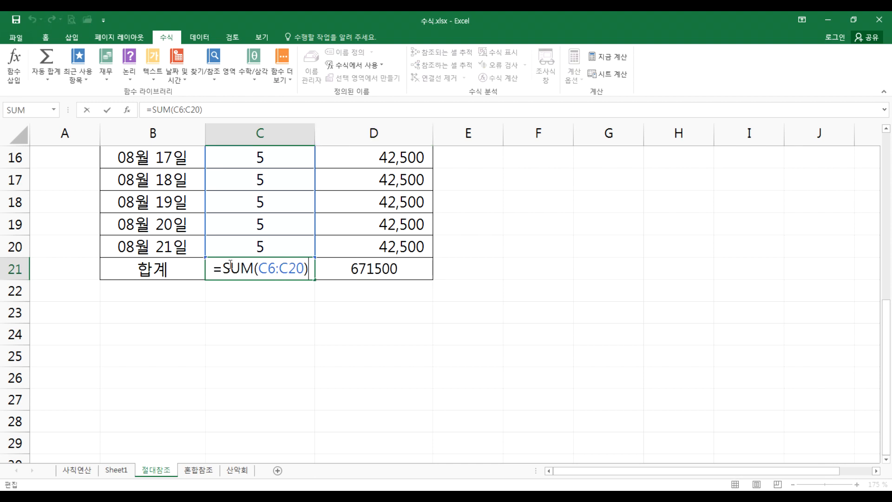
drag(217, 271, 366, 265)
key(Escape)
key(Delete)
click(251, 263)
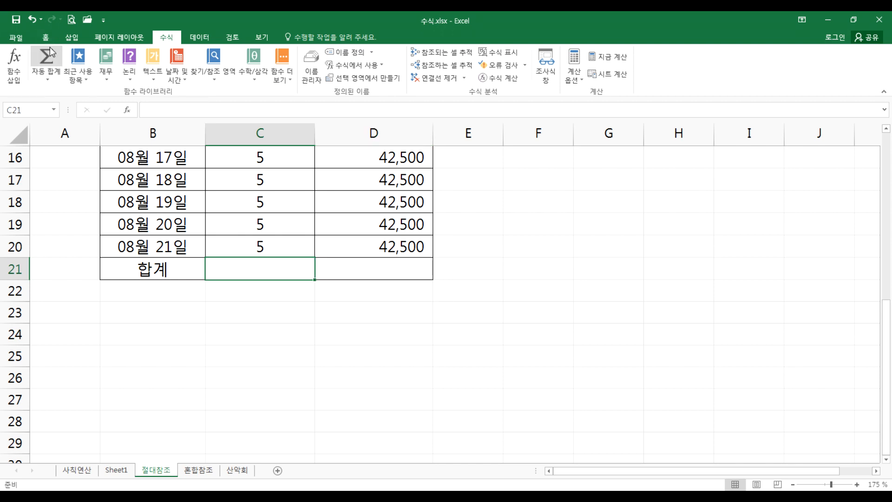
Step: Try starting the C21 total with AutoSum and with a hand-entered =sum( formula, cancelling each entry
click(48, 60)
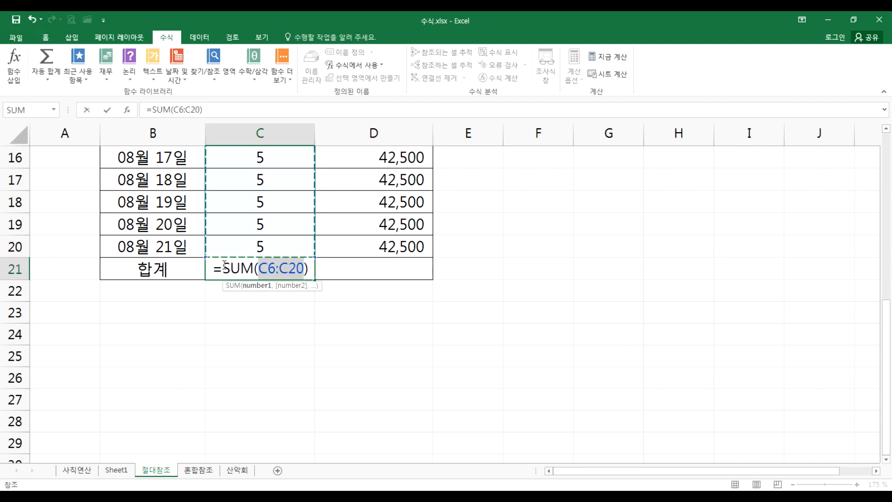
key(Escape)
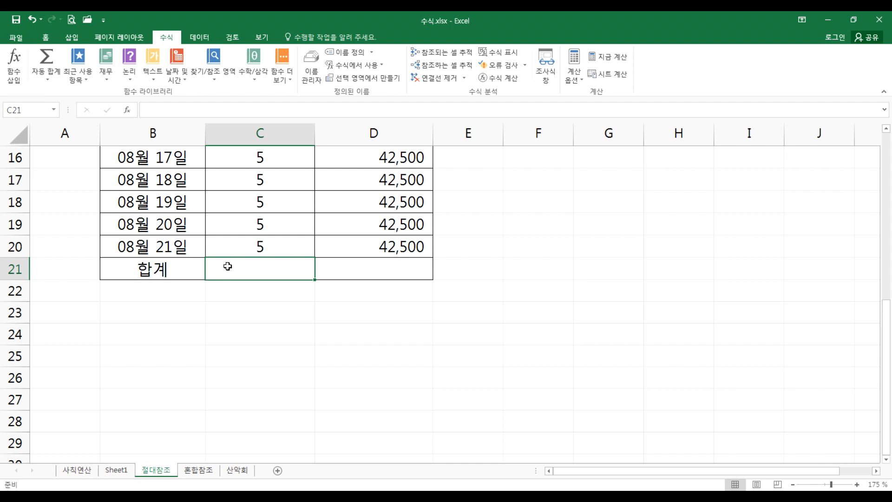
text(=sum()
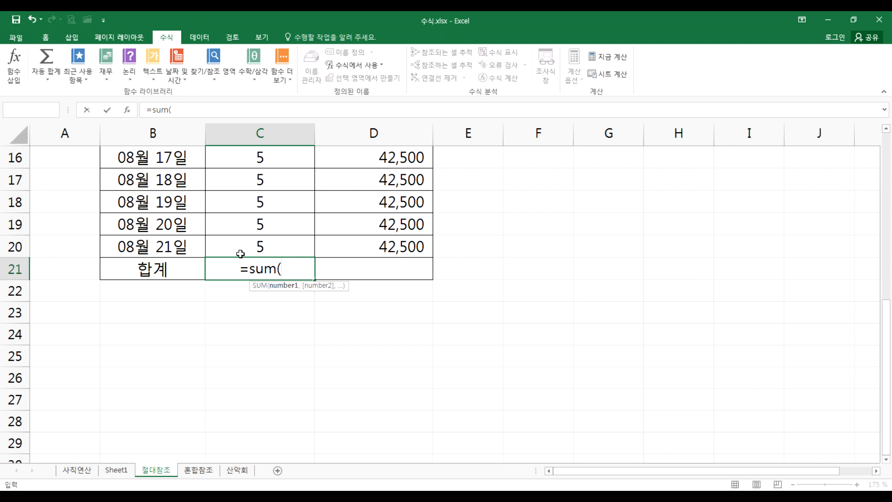
key(Escape)
text(=sum)
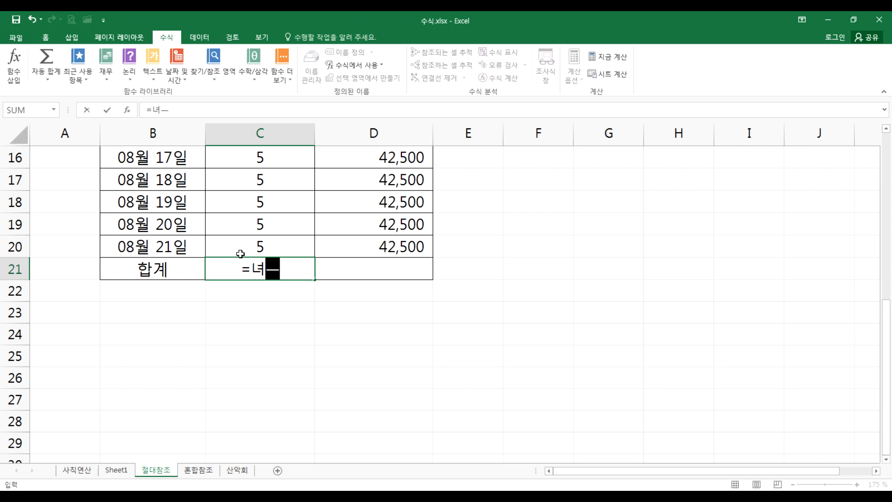
text(()
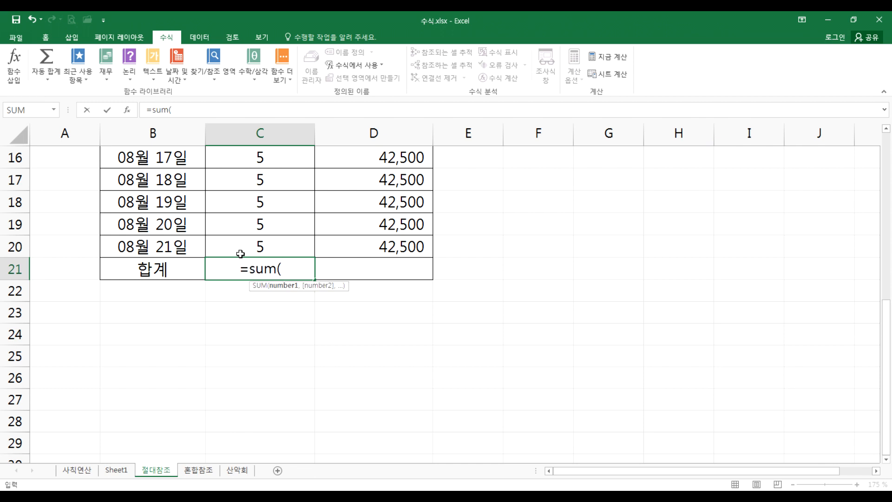
key(Escape)
text(=SUM)
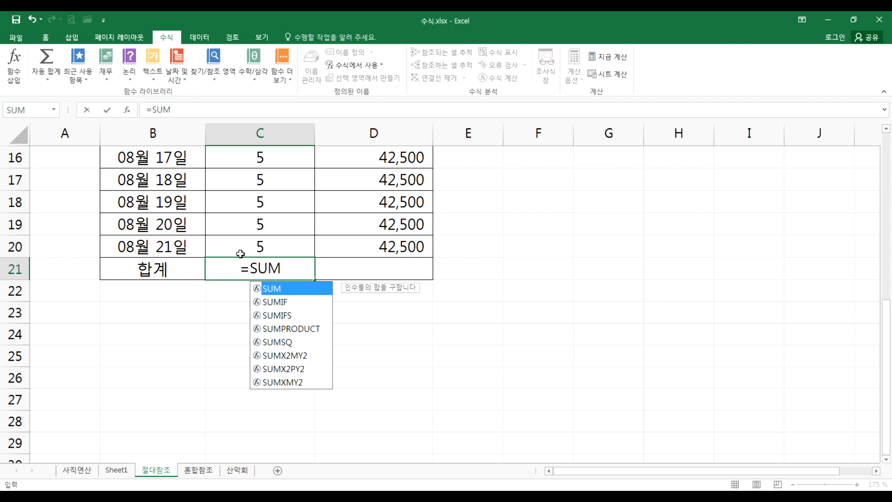
key(Escape)
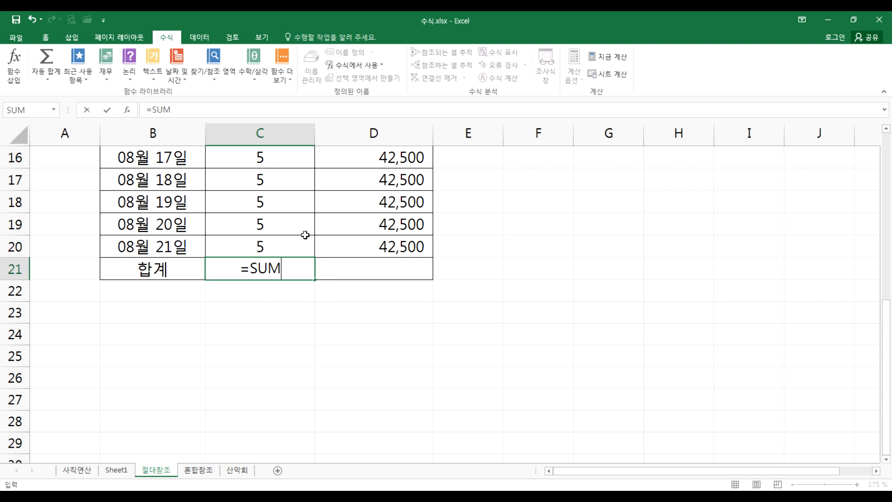
text(=)
key(Escape)
Step: Start a formula in C21 with =SU, choose the suggested SUM function with range C6:C20, and cancel the entry
text(=)
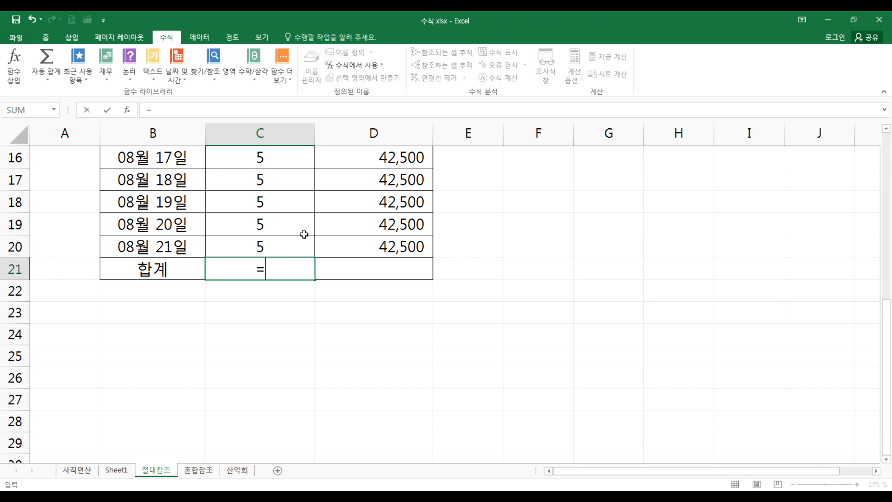
text(S)
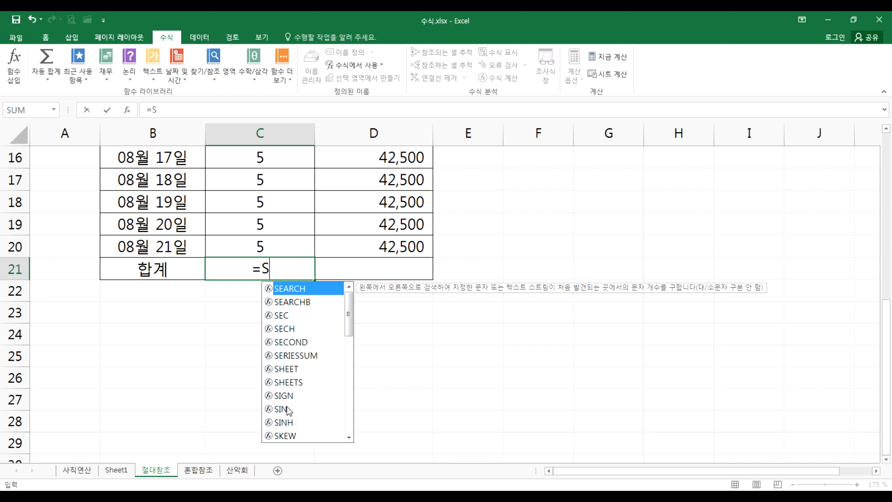
text(U)
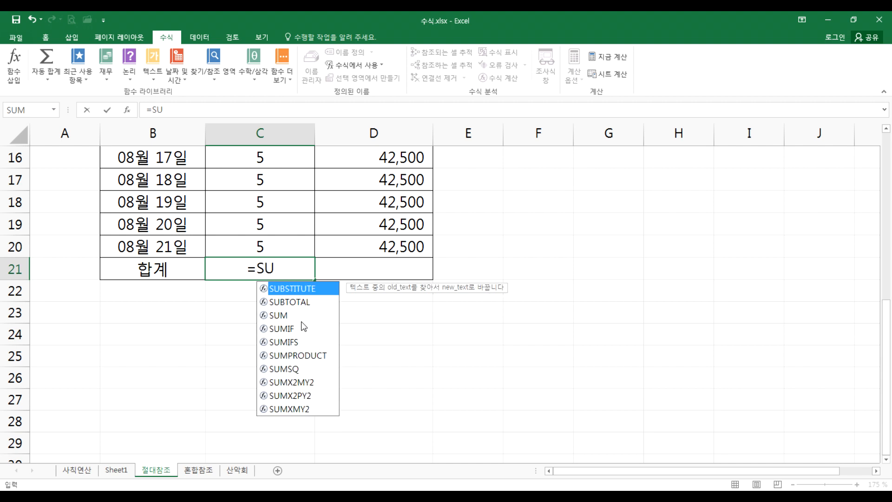
click(284, 316)
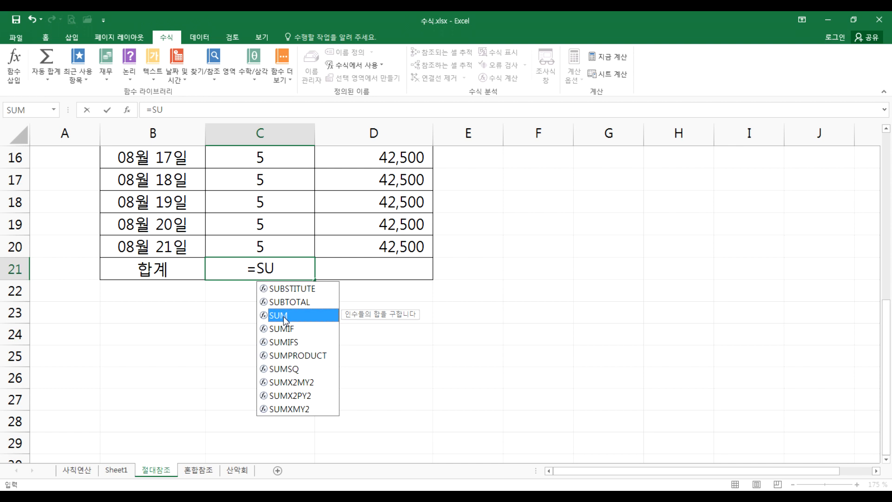
double_click(283, 316)
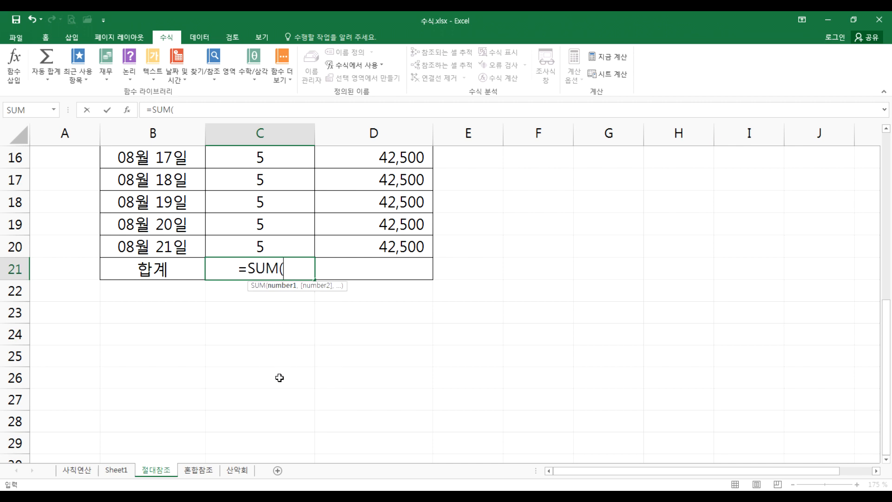
scroll(281, 375, up, 4)
scroll(284, 360, up, 1)
drag(274, 274, 279, 386)
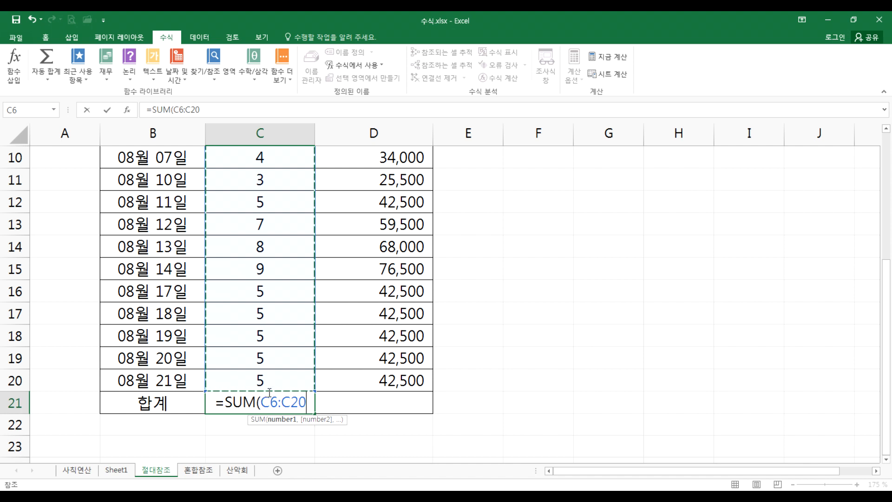
key(Escape)
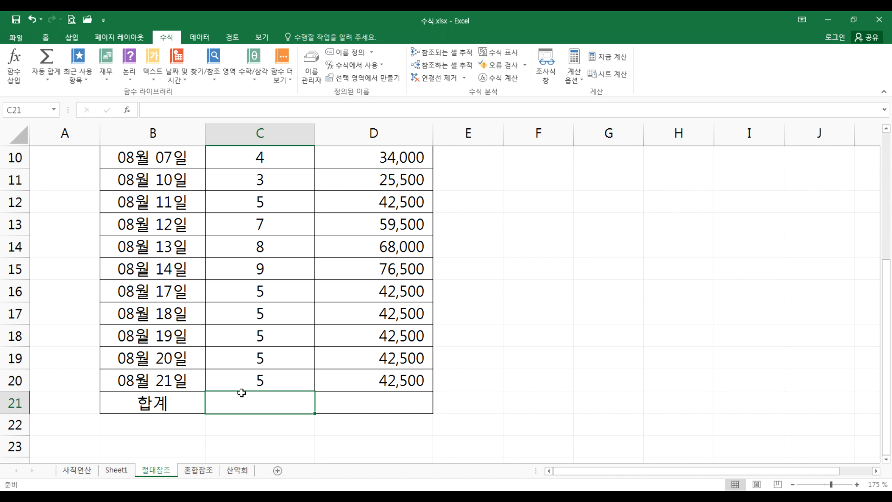
Step: Total the working hours in C21 with a hand-entered =SUM( formula over C6:C20, and clear the result
text(=SUM()
drag(243, 387, 258, 180)
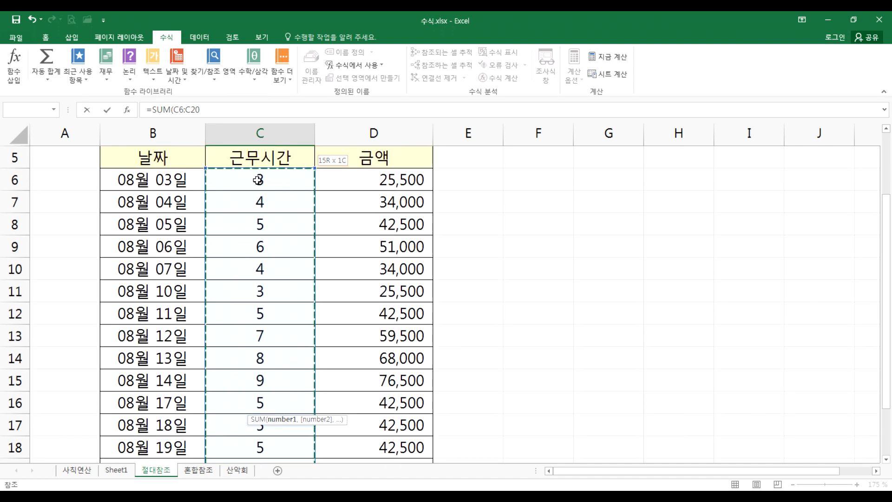
key(Return)
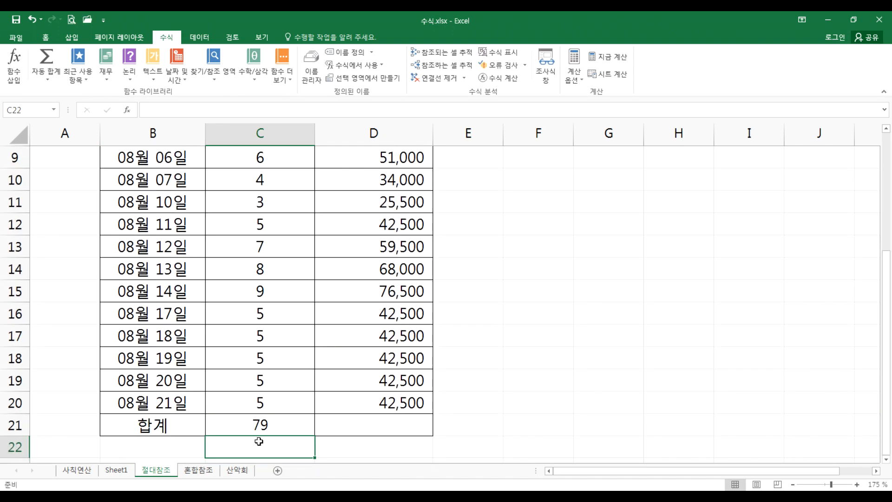
click(252, 424)
key(Delete)
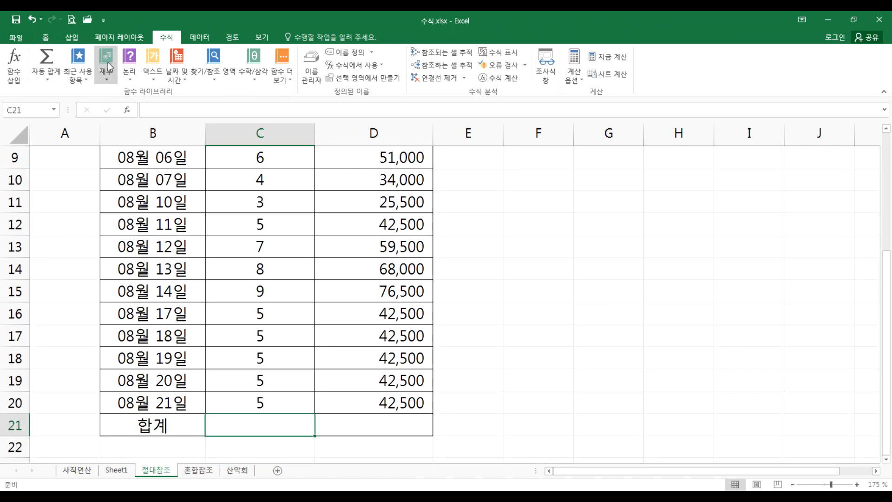
Step: Cancel an AutoSum trial in C21, and clear the working hours for 08월 12일 in C13
click(49, 56)
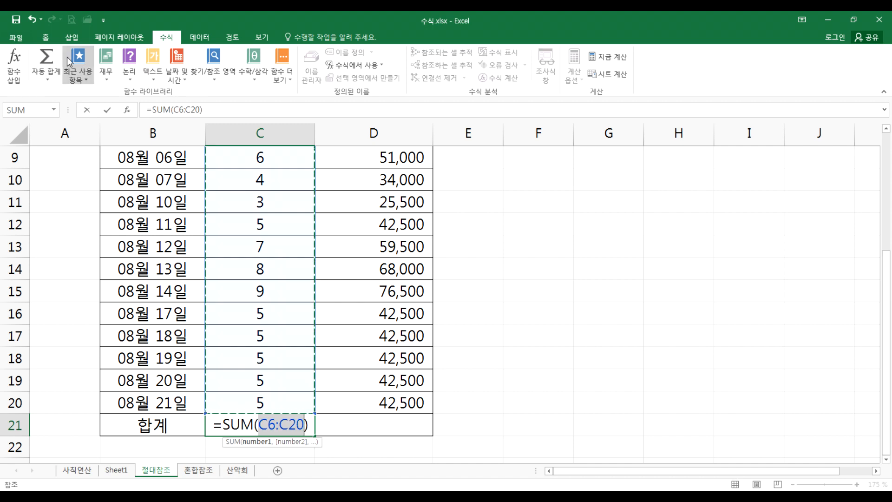
key(Escape)
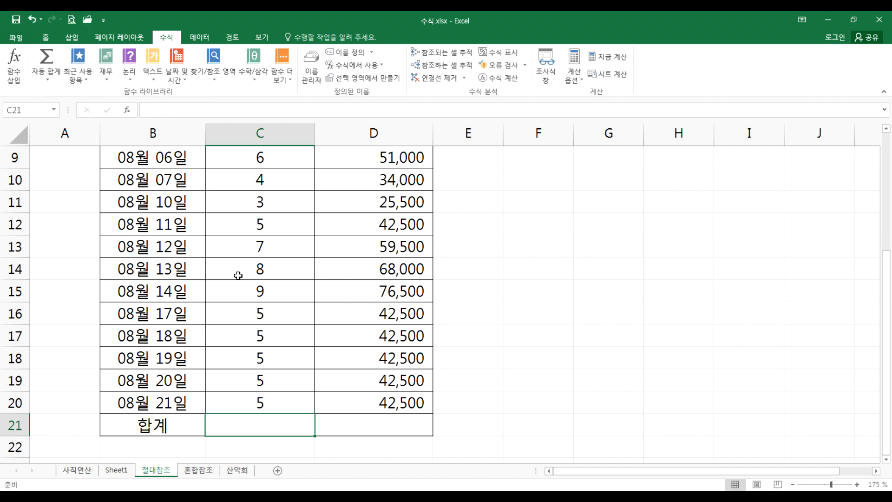
click(254, 251)
key(Delete)
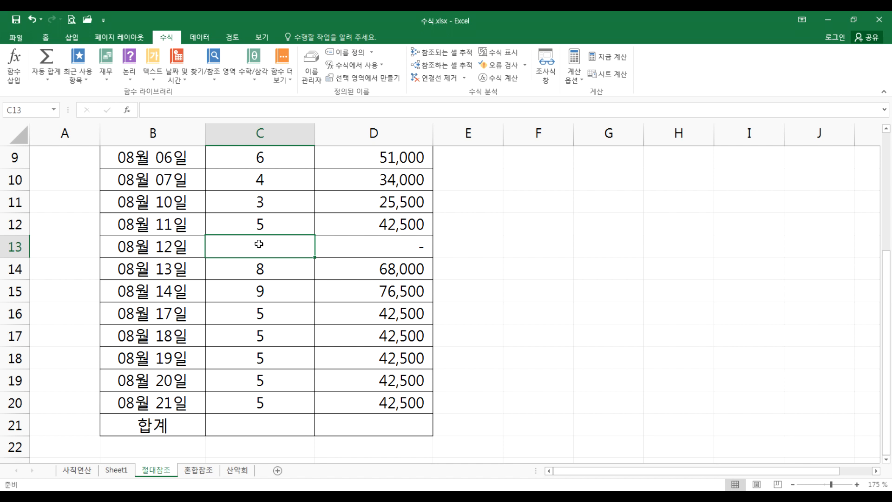
Step: Apply AutoSum in C21 with the proposed range C14:C20, and copy the formula to D21
click(264, 425)
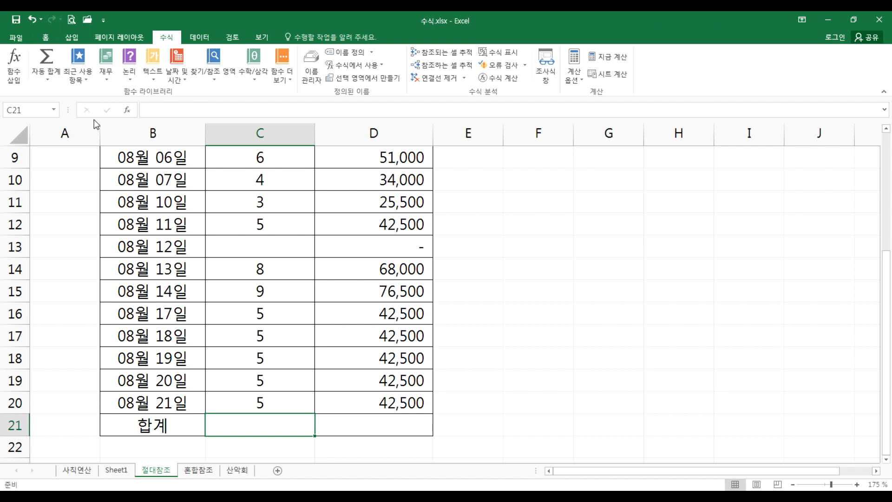
click(51, 55)
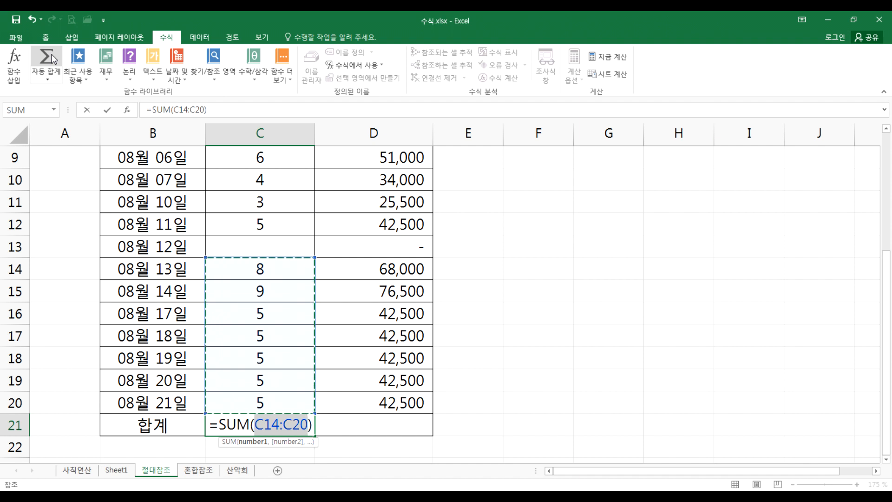
key(Return)
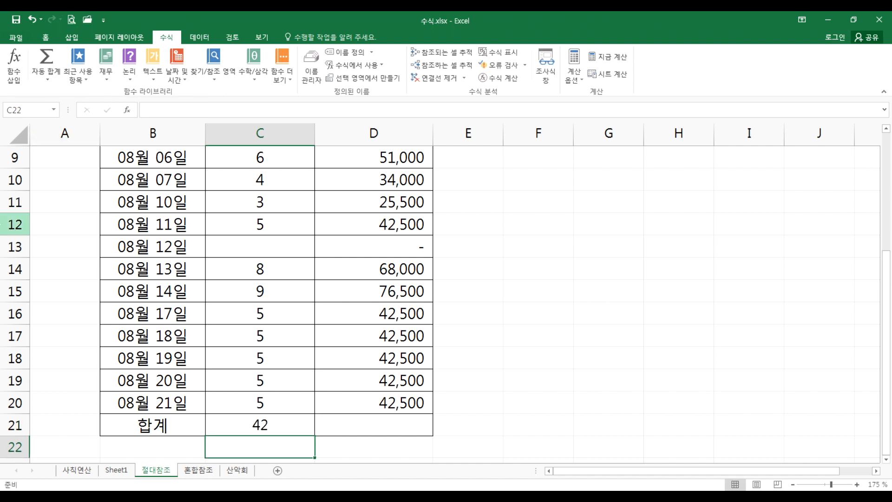
click(301, 432)
drag(315, 434, 423, 433)
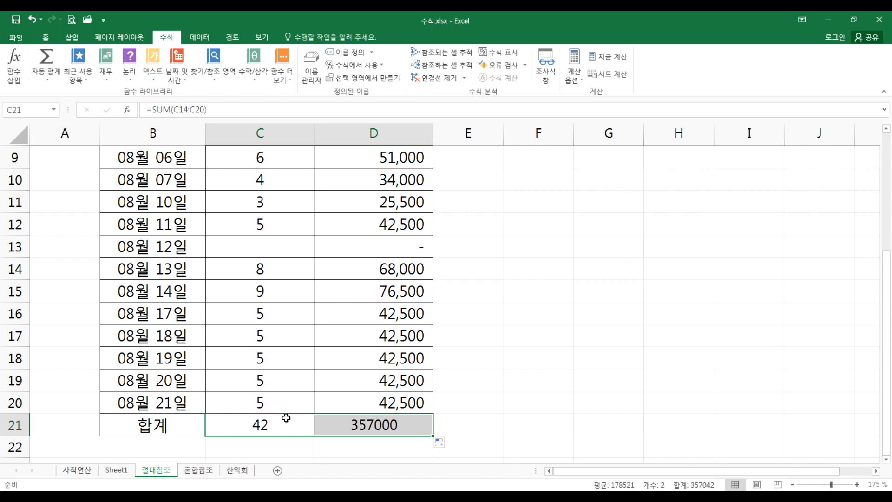
Step: Set the working hours for 08월 12일 in C13 to 6, and clear the totals in C21:D21
click(274, 249)
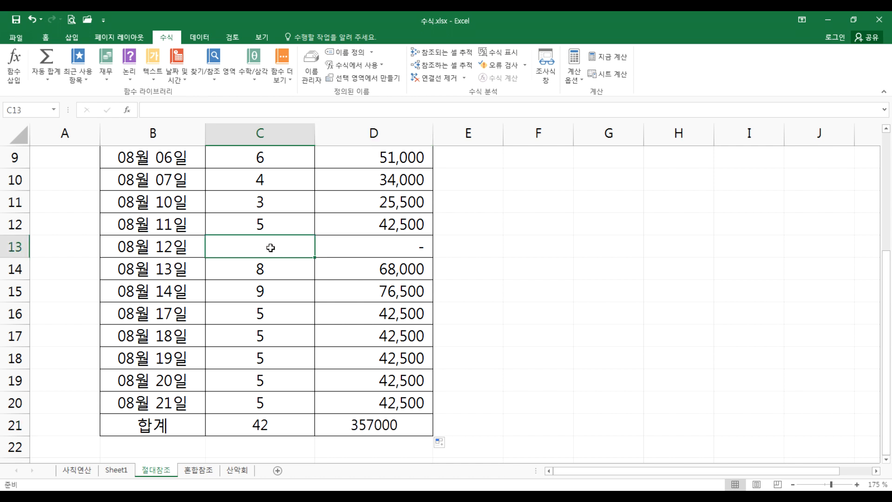
text(6)
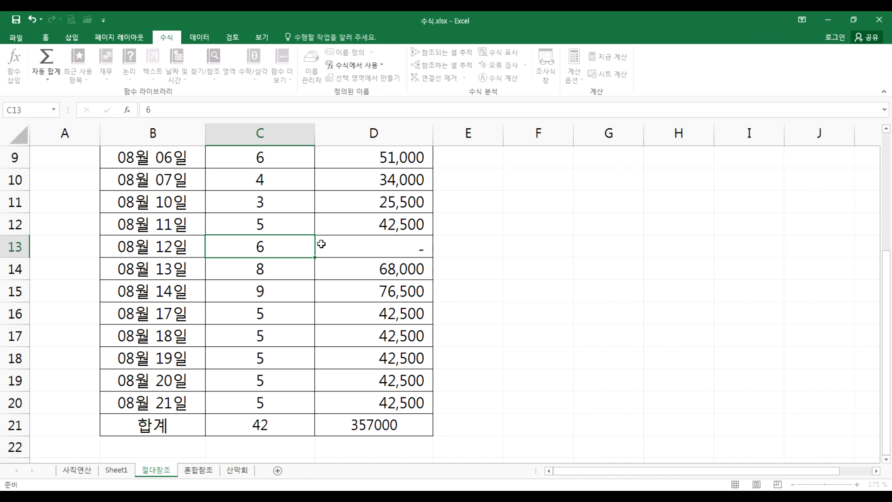
key(Return)
drag(289, 275, 336, 422)
key(Delete)
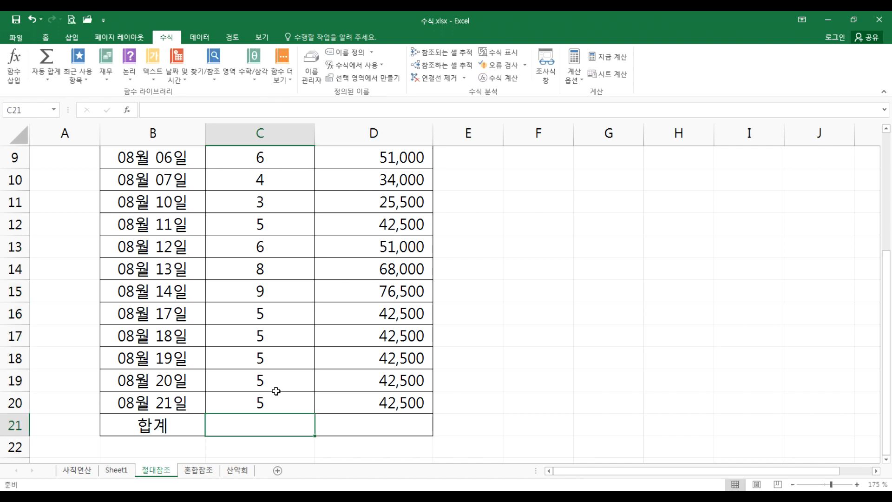
Step: Clear the working hours for 08월 13일 in C14
scroll(279, 384, up, 3)
scroll(279, 380, down, 3)
scroll(281, 372, up, 2)
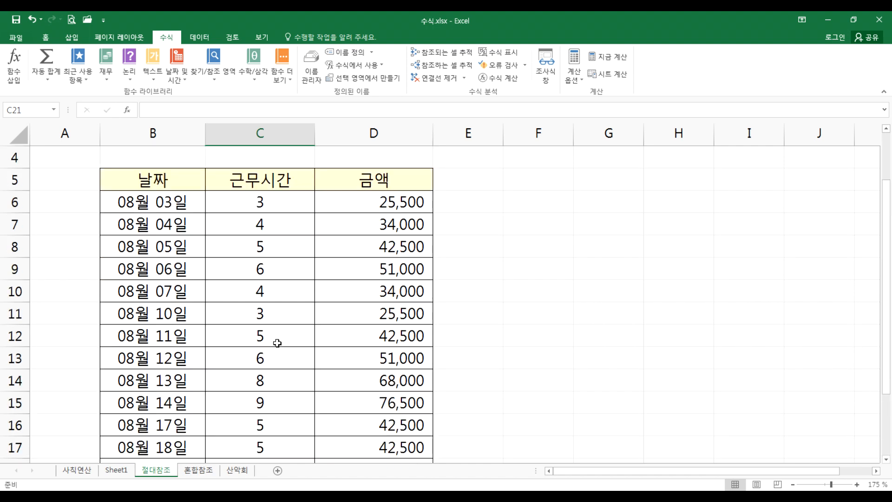
drag(273, 202, 243, 421)
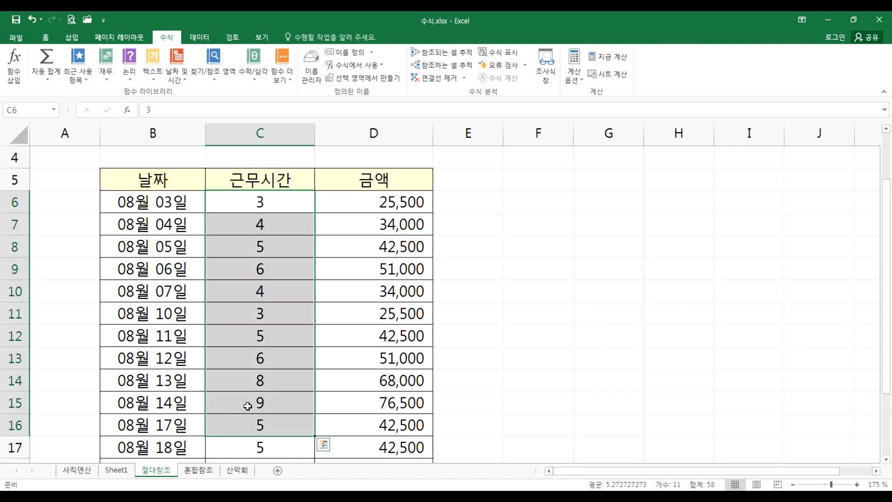
scroll(254, 397, down, 2)
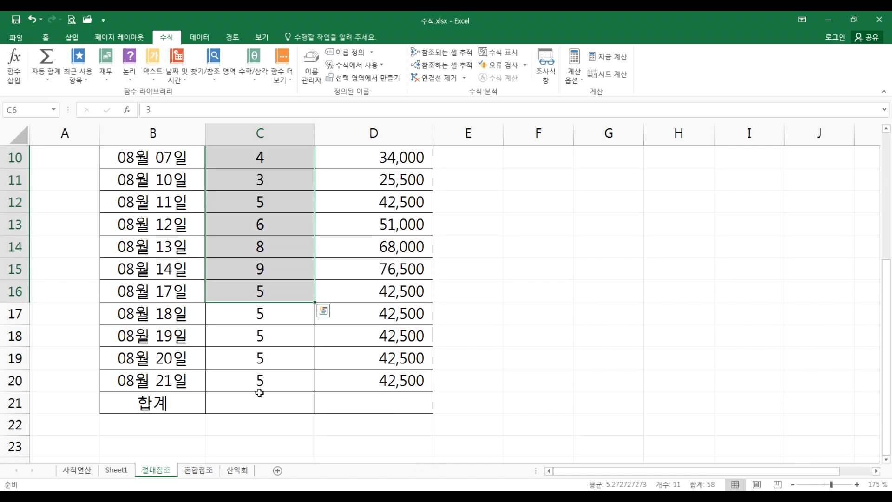
click(271, 256)
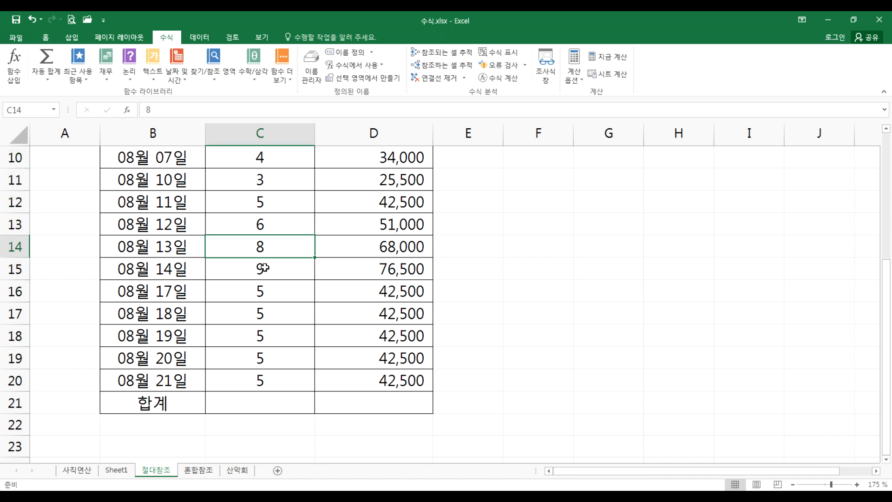
key(Delete)
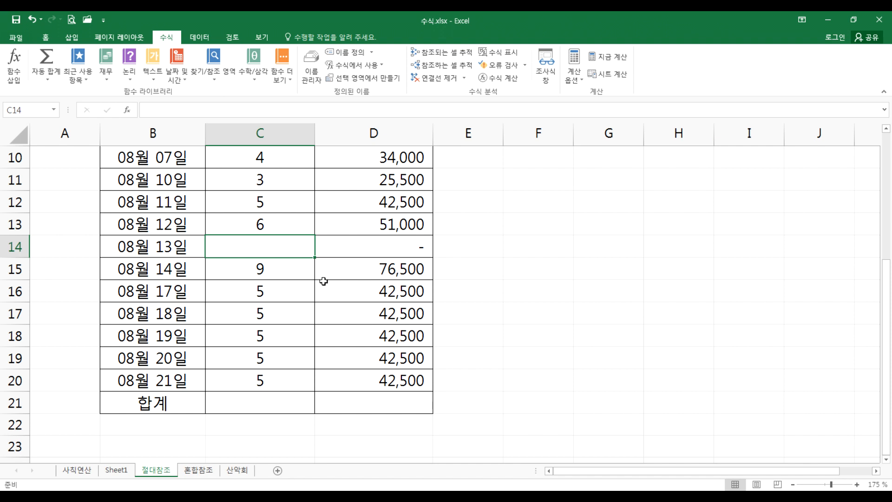
Step: Jump down the working-hours column from C6 to examine how the blank cell for 08월 13일 breaks up the data range
scroll(316, 279, up, 2)
click(278, 203)
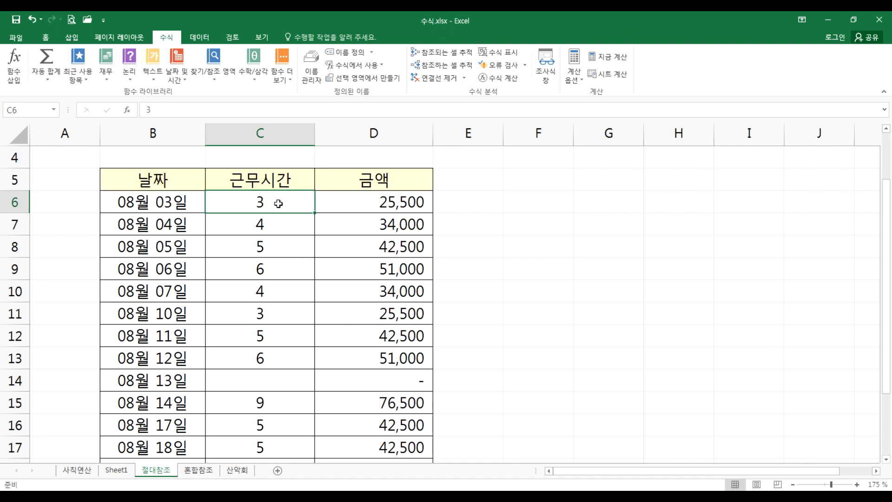
key(ctrl+Down)
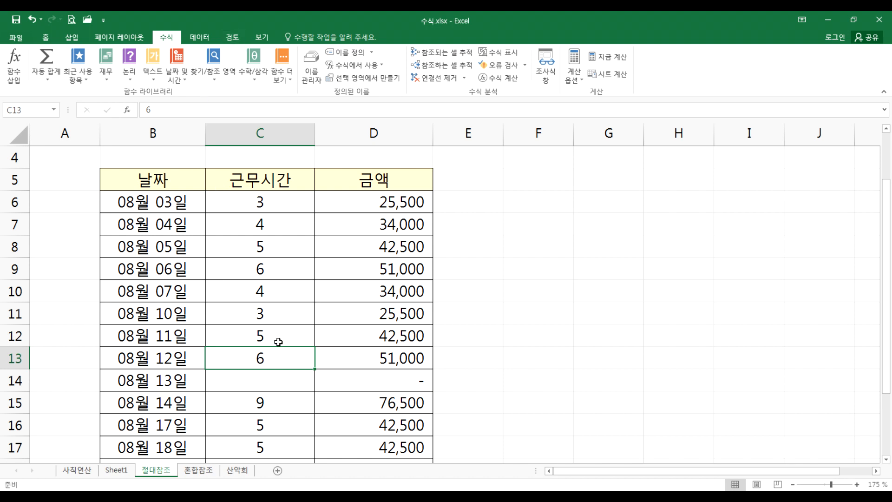
key(ctrl+Down)
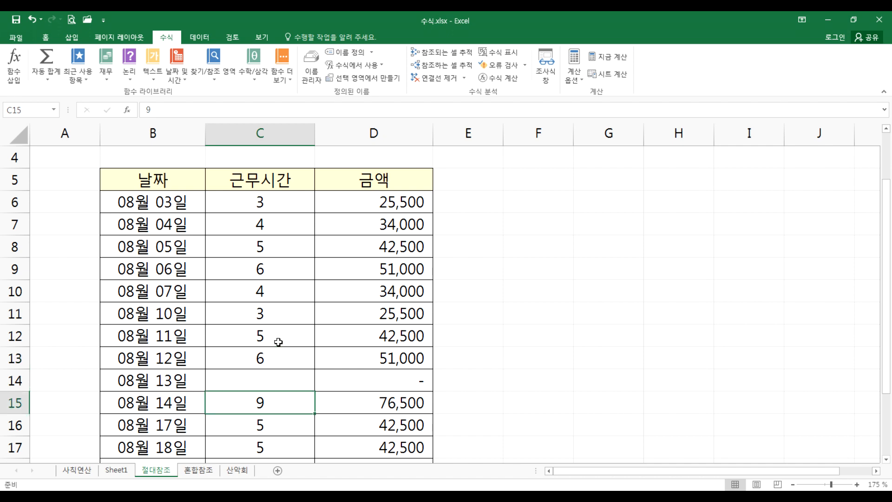
key(Down)
key(Down)
key(Down)
key(Down)
key(Down)
Step: Set the working hours for 08월 13일 in C14 to 8
click(264, 311)
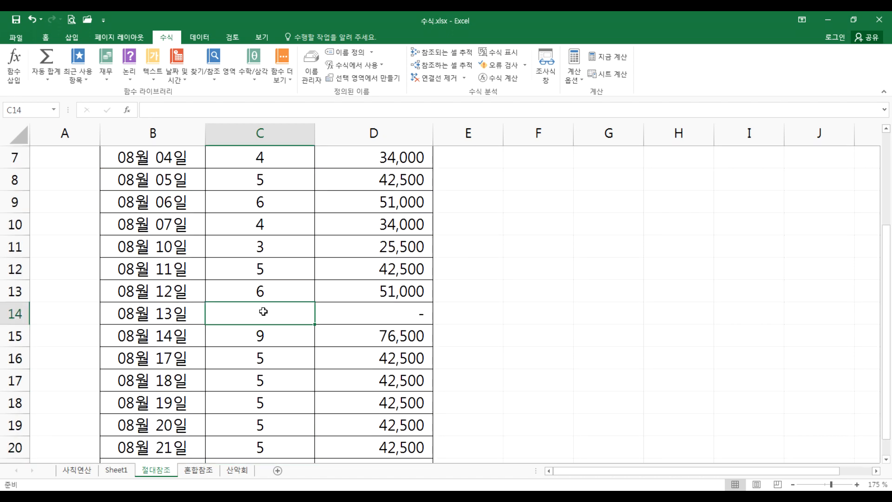
text(8)
key(Return)
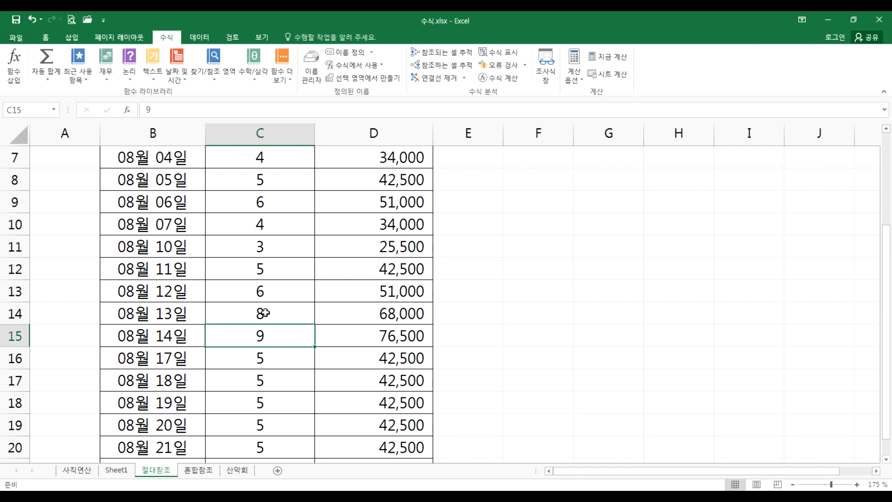
Step: Jump from C6 to the end of the continuous working-hours data to check its extent
key(Up)
scroll(282, 296, up, 1)
scroll(281, 296, up, 1)
click(269, 205)
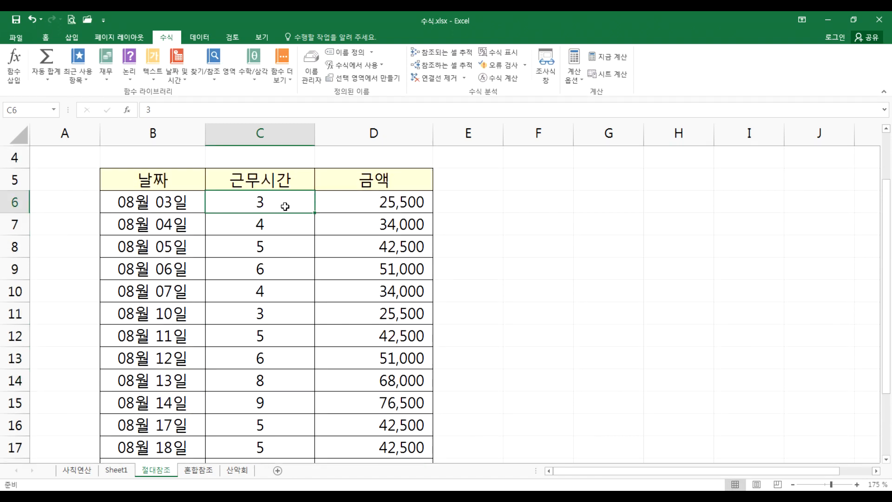
scroll(285, 206, down, 1)
key(ctrl+Down)
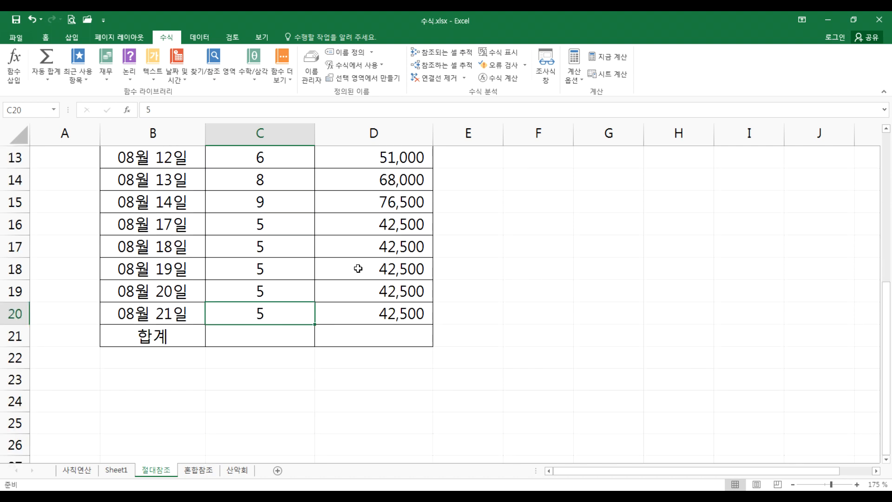
Step: Fill G16:G26 with the value 5, and jump from the top of this block to its last entry
drag(601, 222, 625, 444)
text(5)
key(ctrl+Return)
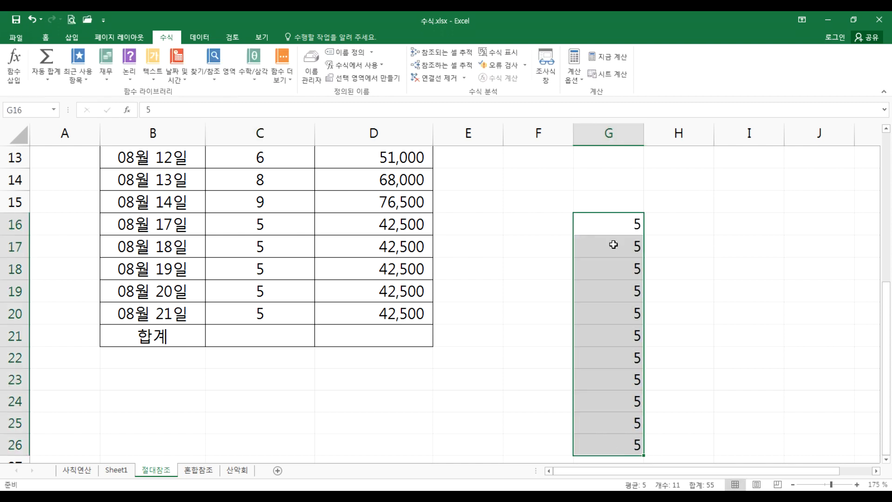
click(610, 227)
key(Down)
key(ctrl+Down)
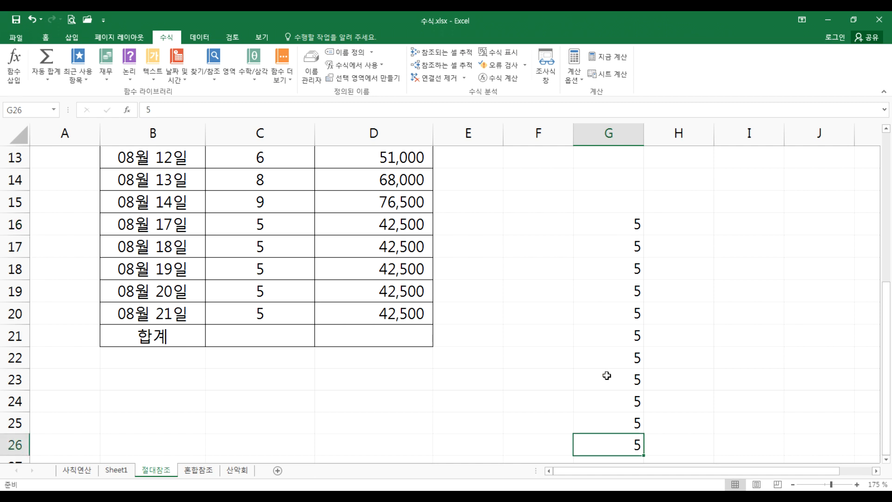
Step: Clear G22, and jump down from G16 to the last cell before the gap
click(612, 354)
key(Delete)
click(607, 224)
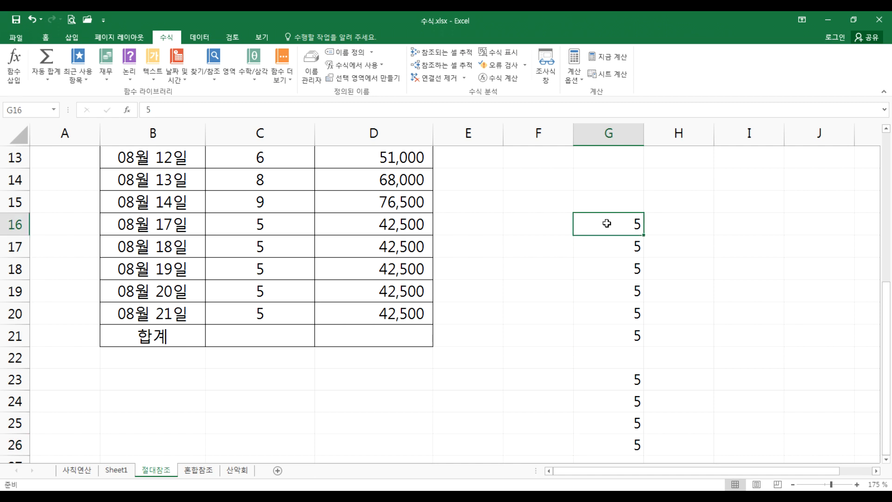
key(ctrl+Down)
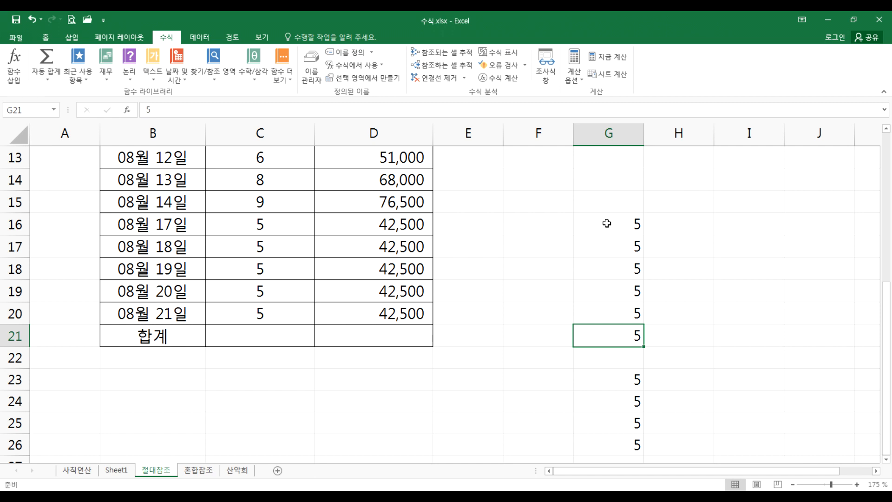
Step: Enter 0 in G22, and select G16:G26 to check the average with the zero included
click(648, 356)
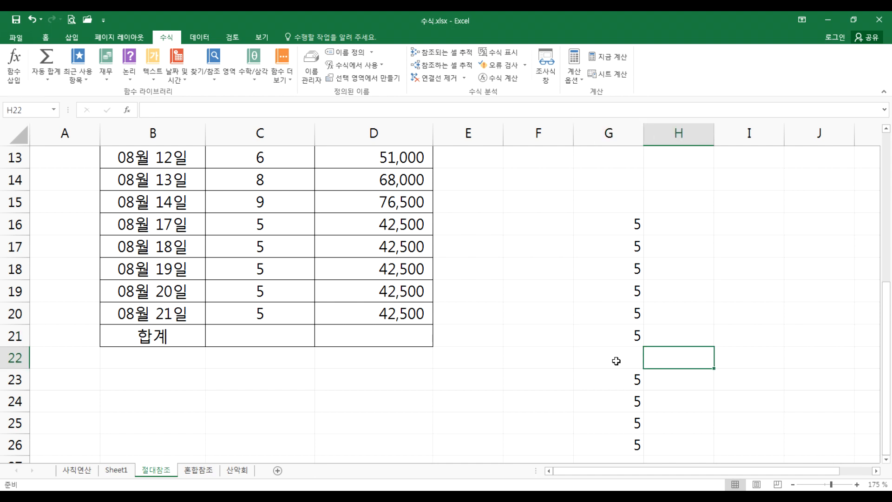
click(630, 361)
text(0)
key(Return)
click(612, 354)
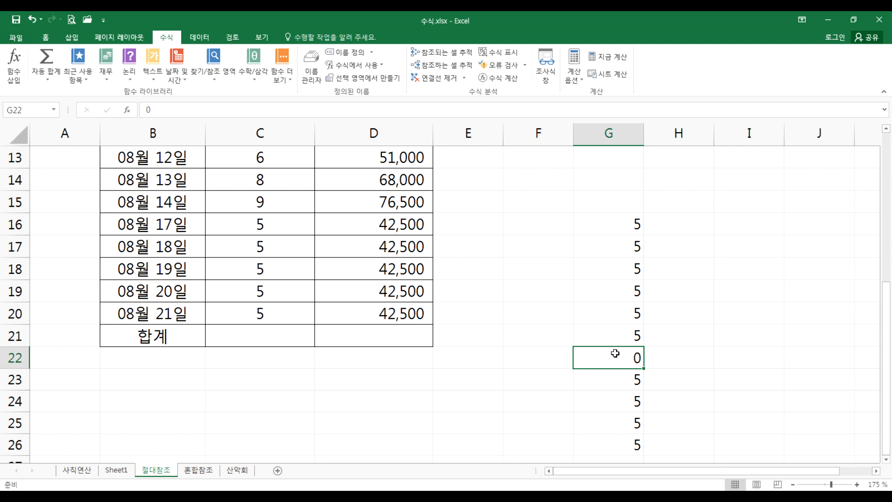
scroll(609, 358, down, 1)
drag(611, 162, 601, 371)
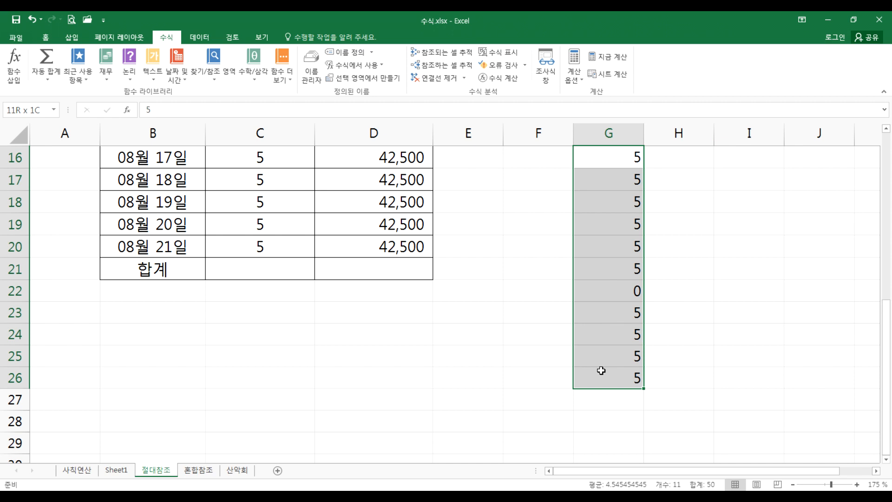
Step: Clear the zero in G22, and select G16:G26 to check the average with a blank cell
click(609, 287)
key(Delete)
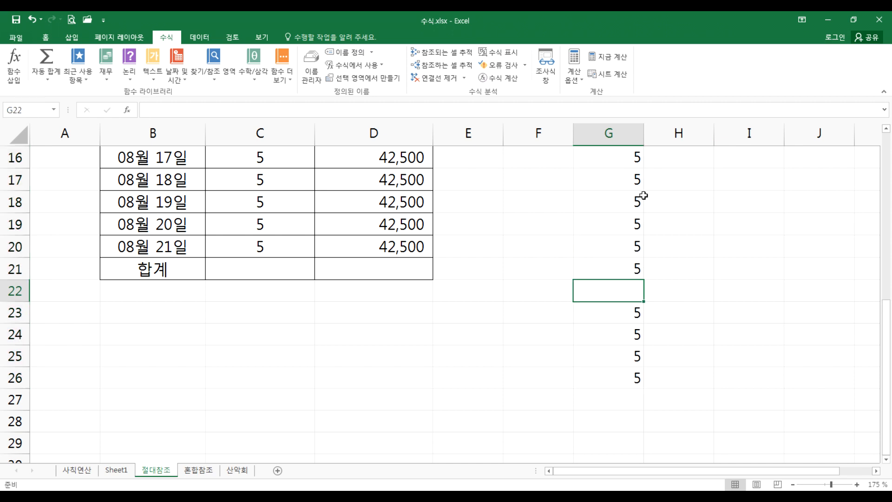
click(632, 159)
drag(613, 161, 595, 370)
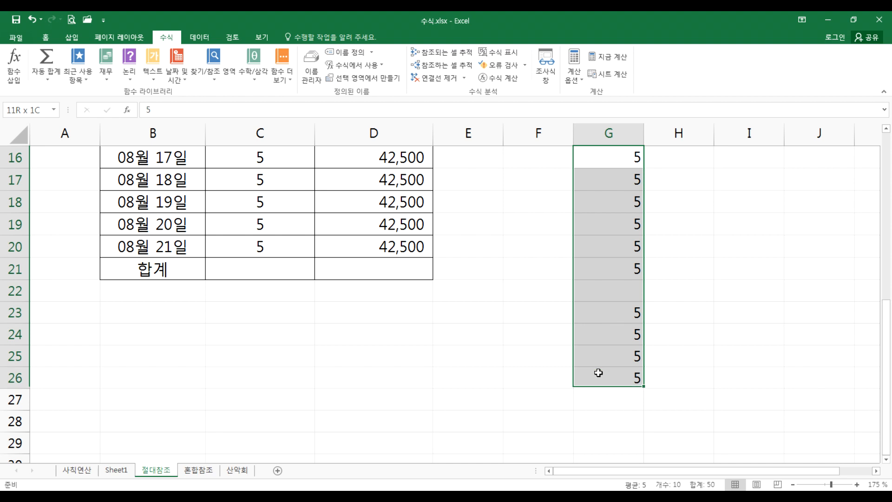
Step: Put 0 back in G22, and select G16:G26 to compare its average with that of the blank version
click(616, 287)
text(0)
key(Return)
drag(636, 157, 586, 386)
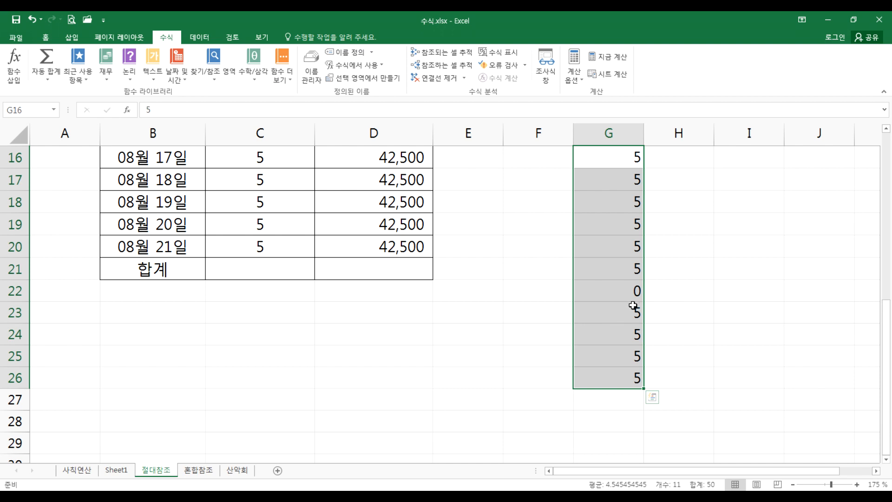
click(613, 292)
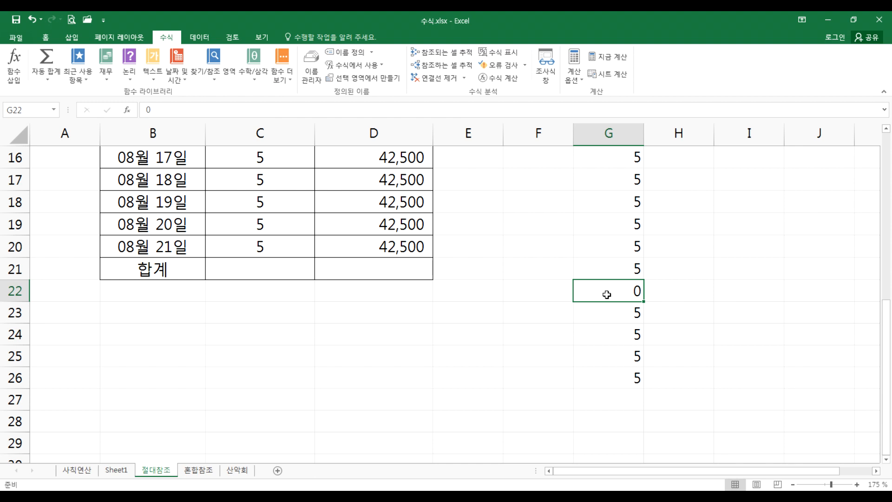
text(RUFRMS)
key(Escape)
text(ㅎㅜㅁㅜ)
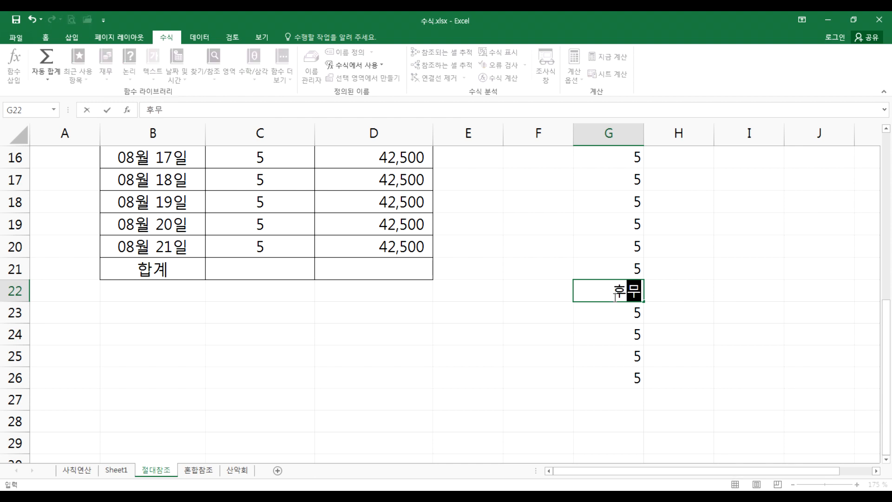
key(Return)
text(₩)
click(614, 297)
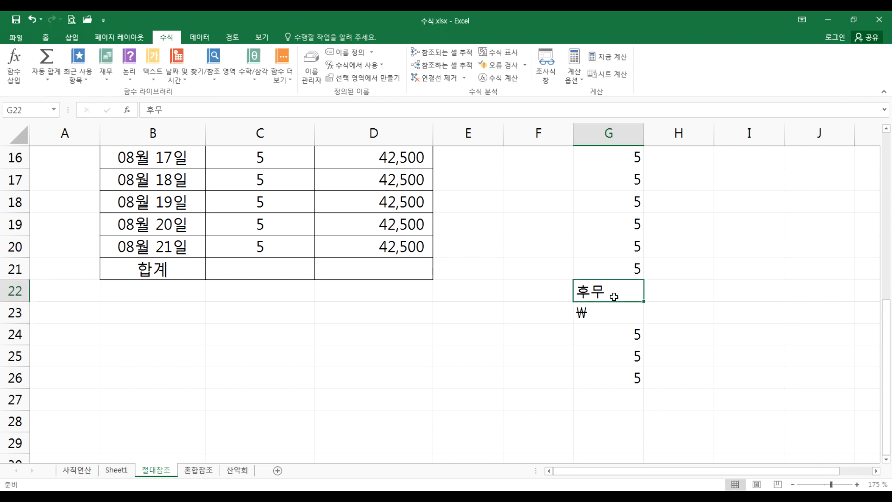
key(ctrl+z)
key(ctrl+z)
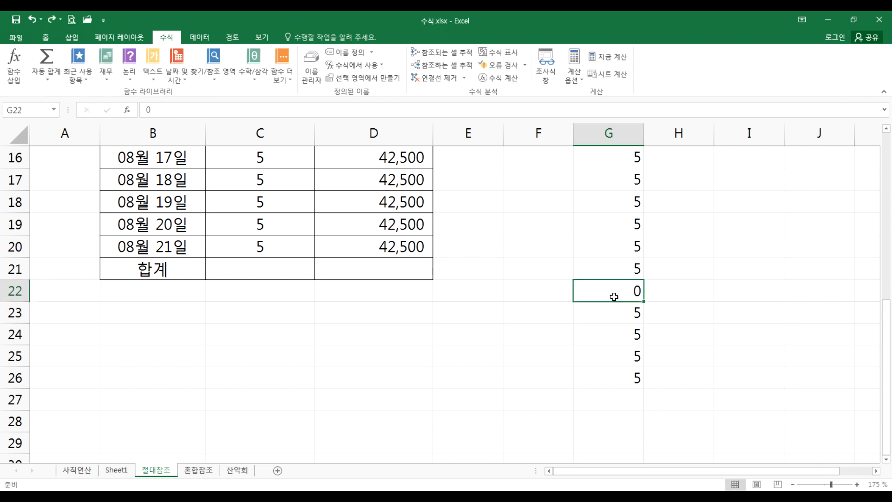
Step: Enter 휴무 in G22, and jump from G16 to the end of the filled block
text(휴무)
key(Return)
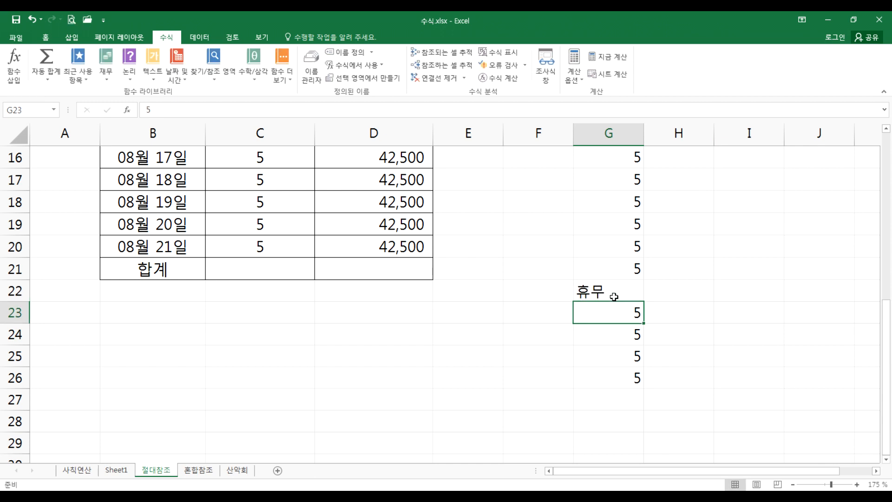
scroll(631, 253, up, 1)
click(624, 224)
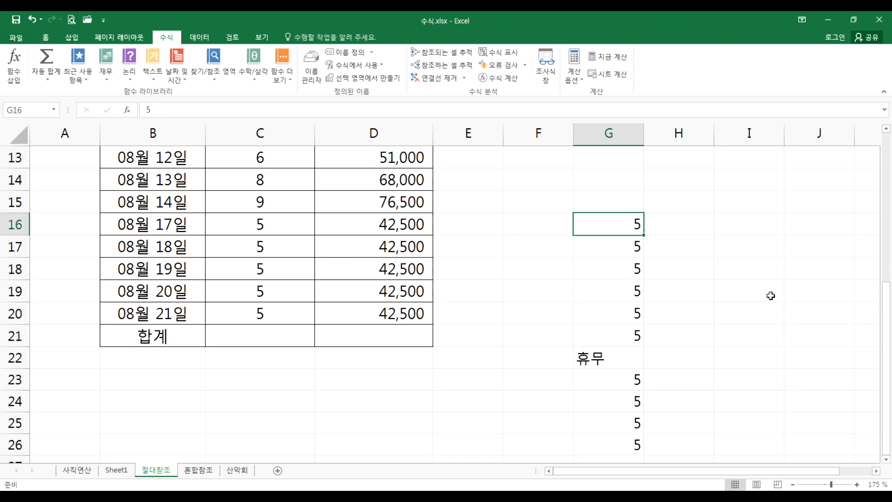
key(ctrl+Down)
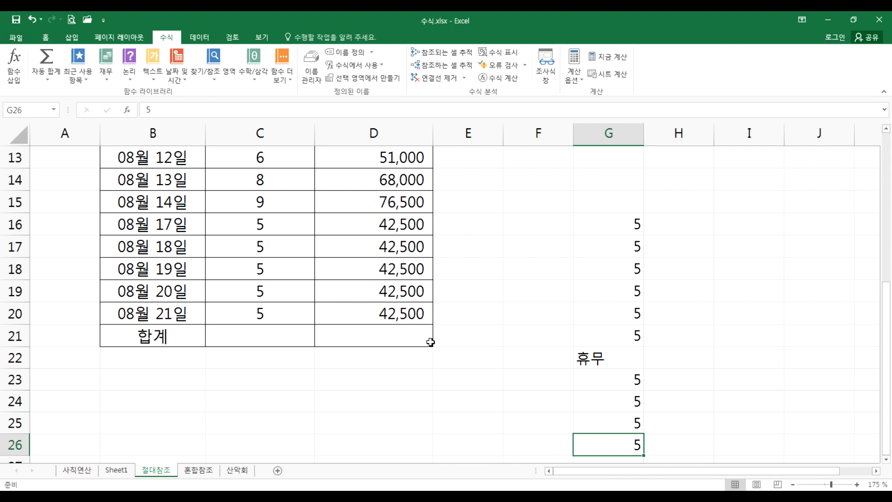
Step: Replace the working hours for 08월 12일 in C13 with 휴무, and inspect the amount formula in D13
scroll(336, 319, up, 2)
click(264, 290)
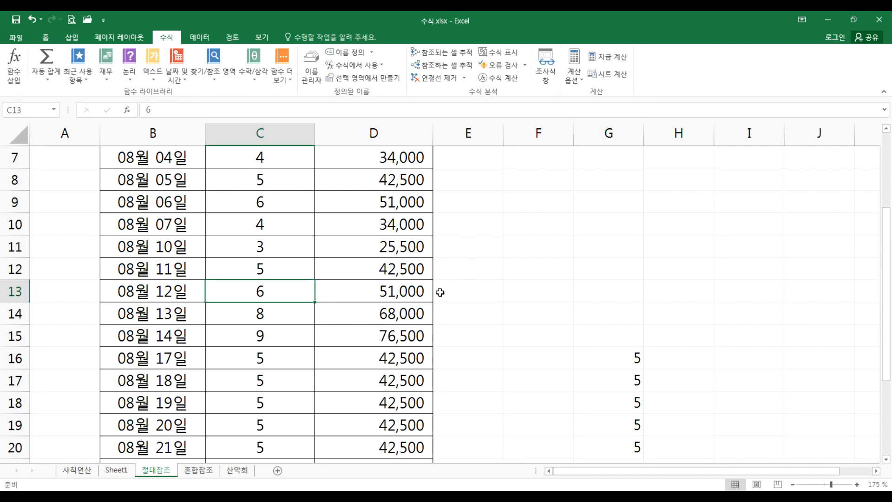
text(휴무)
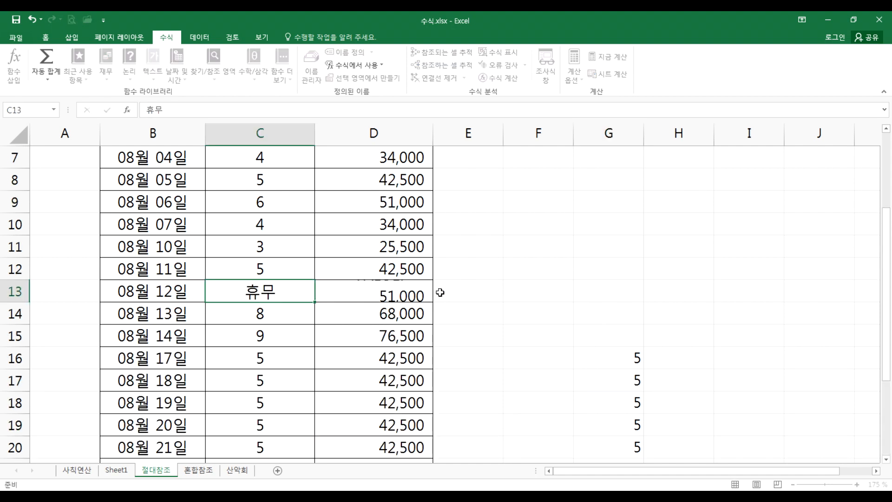
key(Return)
click(362, 288)
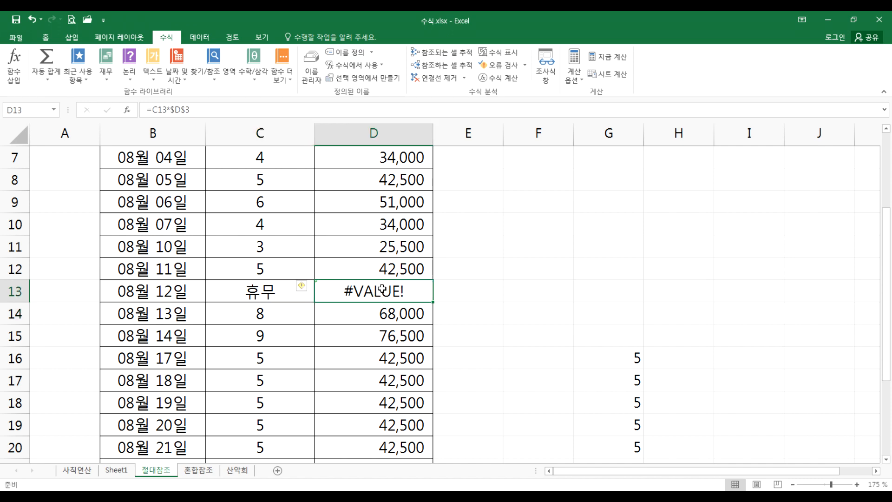
Step: Try AutoSum in C21 and cancel it, and undo the 휴무 entry in C13
scroll(381, 290, down, 4)
scroll(338, 236, up, 3)
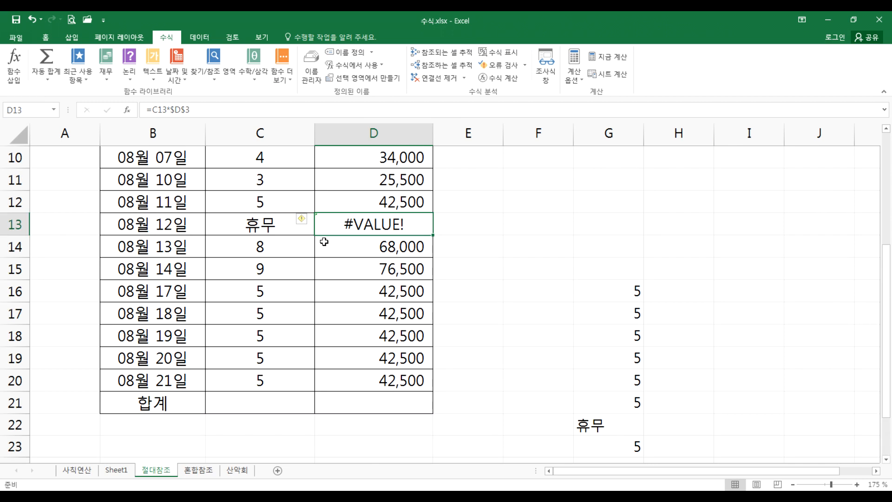
click(260, 395)
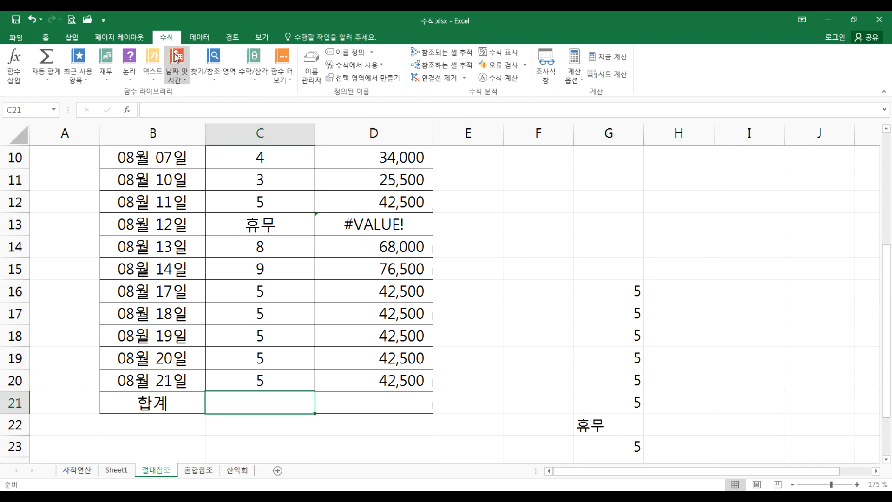
click(49, 55)
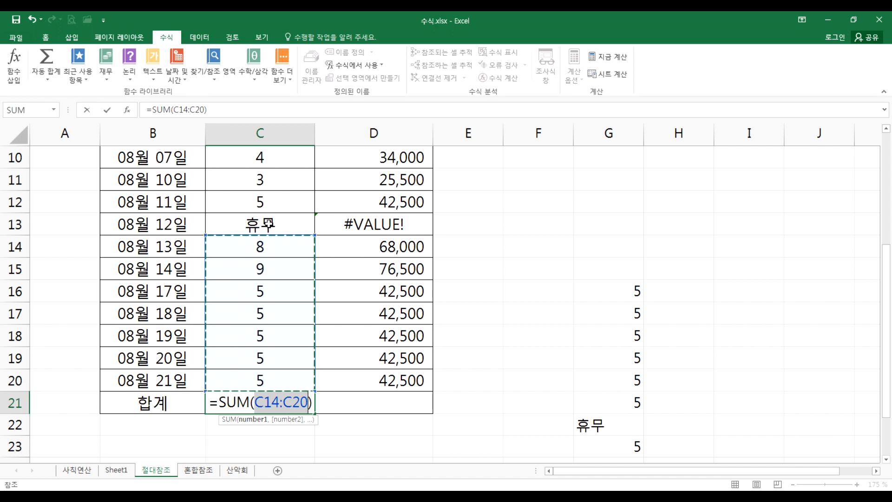
key(Escape)
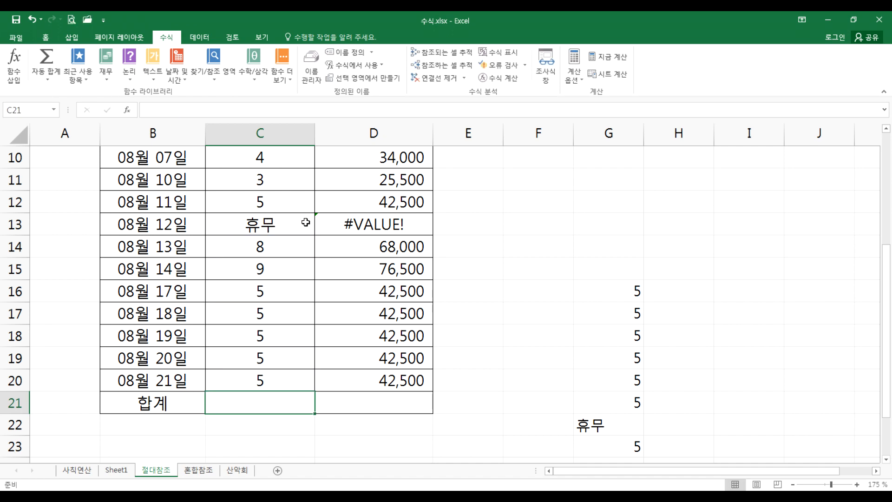
key(ctrl+z)
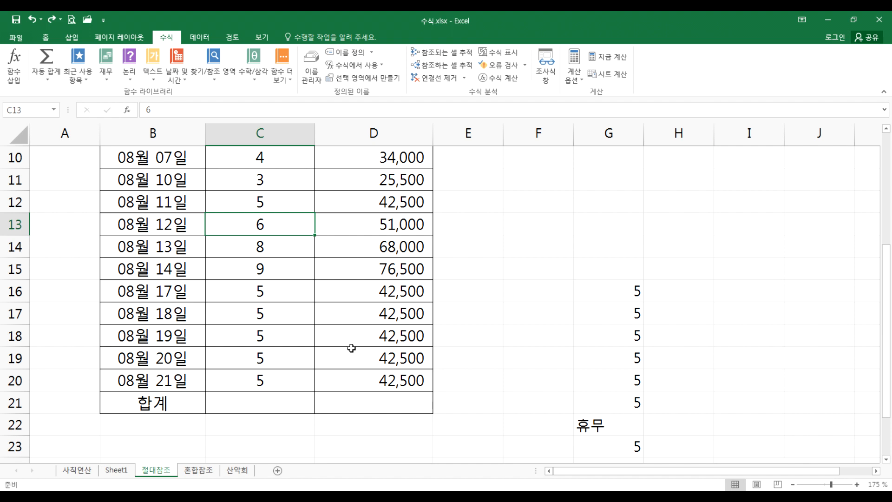
Step: Total the working hours C6:C20 in the 합계 row's cell C21 with AutoSum
click(280, 403)
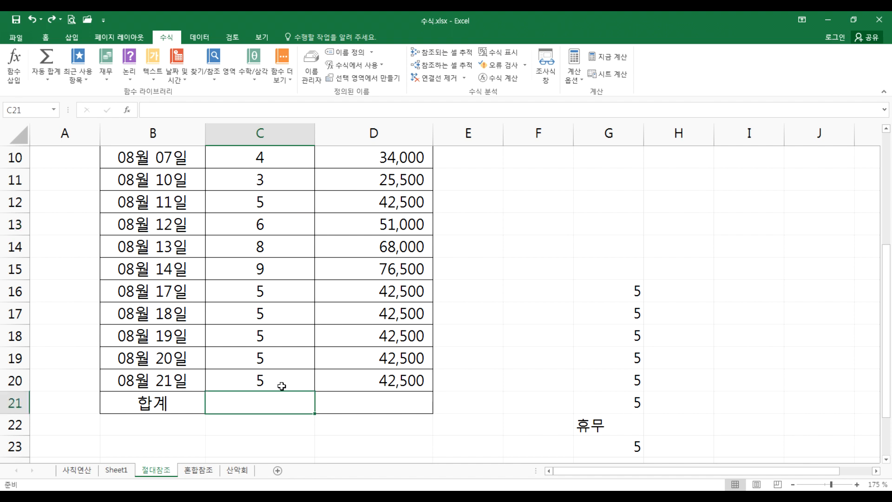
click(47, 51)
scroll(210, 202, up, 3)
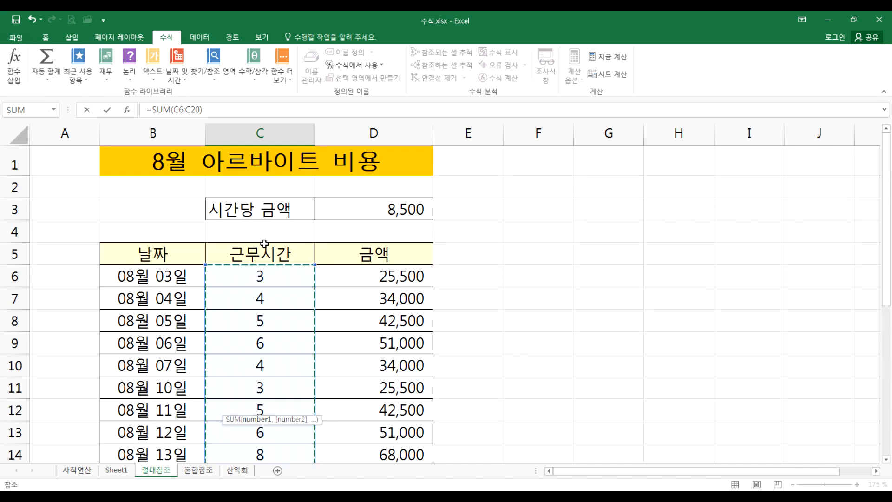
scroll(265, 235, down, 3)
scroll(274, 248, up, 2)
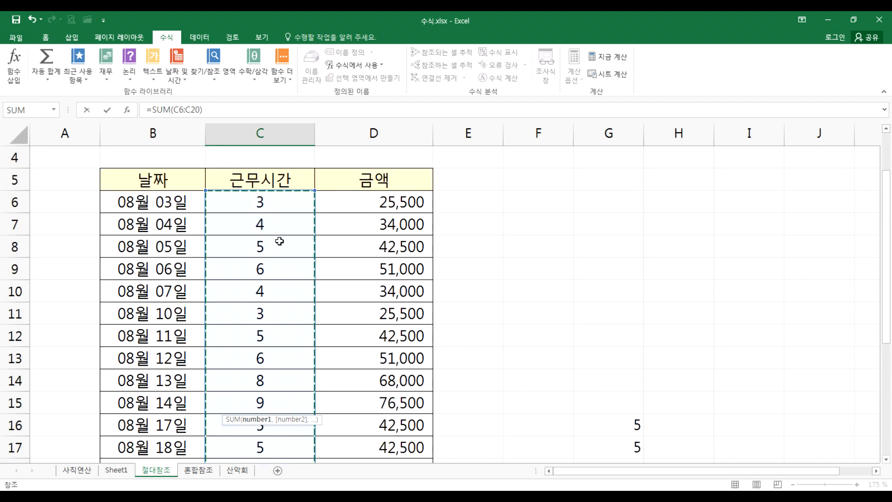
scroll(291, 240, down, 3)
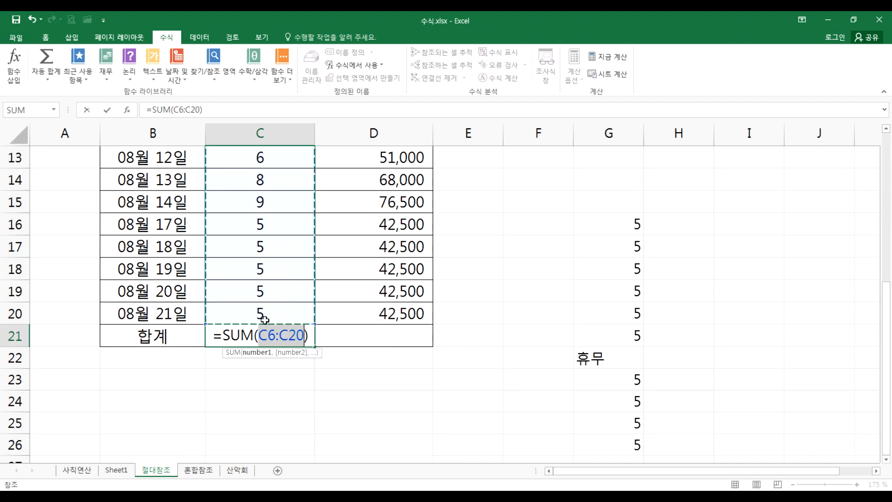
key(Return)
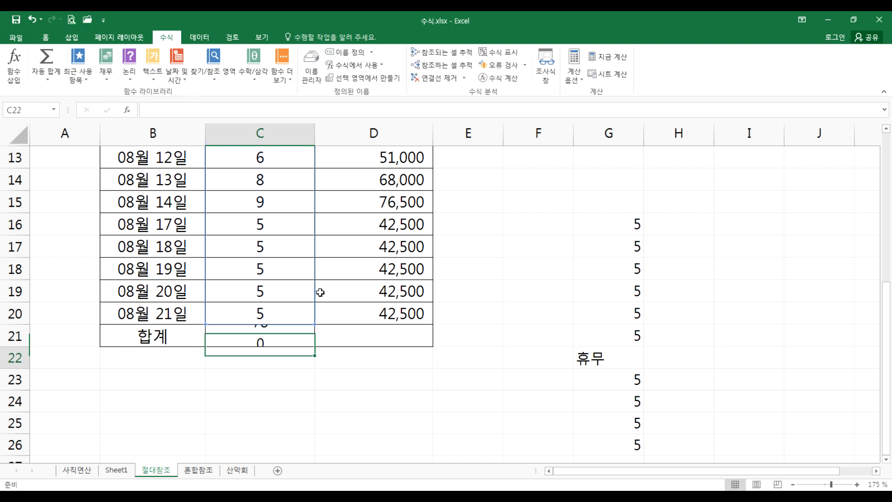
click(275, 331)
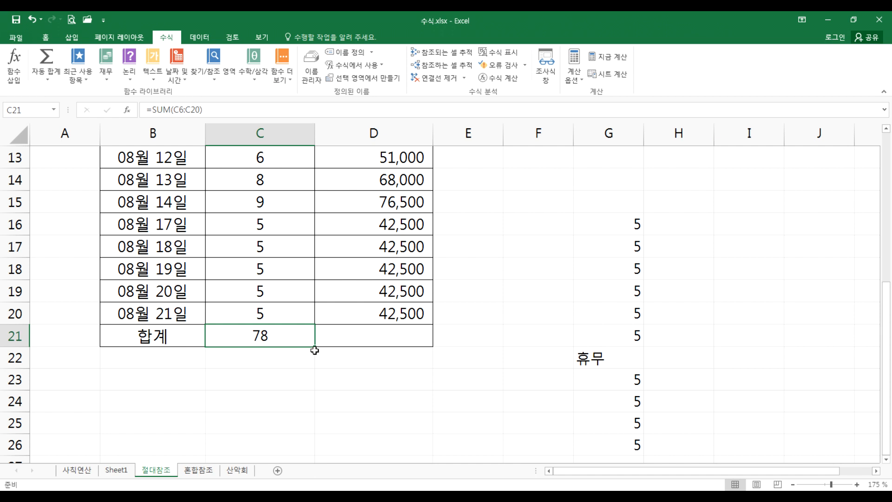
mouse_move(314, 347)
mouse_down()
mouse_move(418, 347)
mouse_move(305, 349)
mouse_move(302, 335)
mouse_up()
Step: Replace the working hours for 08월 14일 in C15 with 휴무, and inspect the amount formula in D15
click(274, 197)
text(후ㅁ)
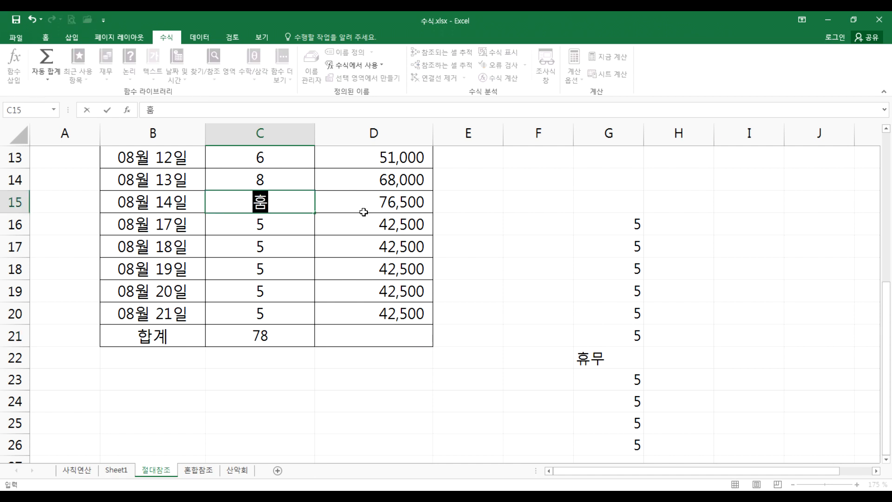
key(BackSpace)
key(BackSpace)
text(휴무)
key(Return)
click(353, 202)
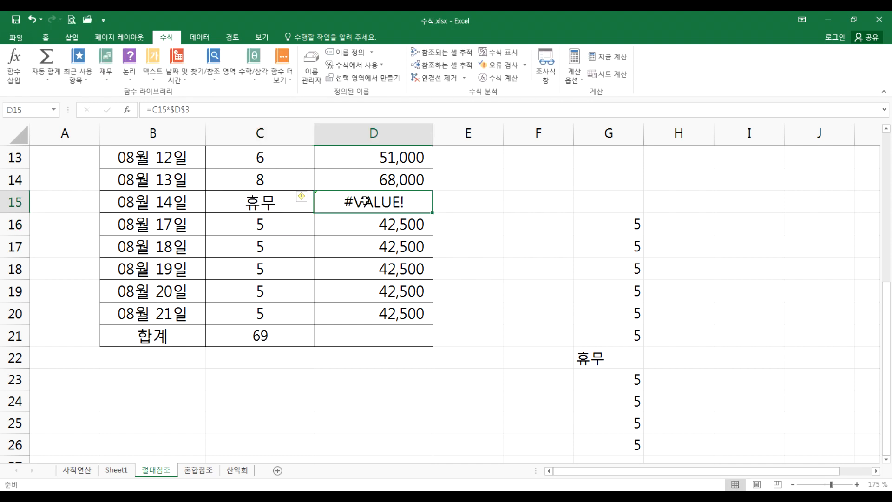
Step: Copy the SUM formula from C21 across to D21 to total the 금액 column
click(262, 335)
drag(315, 347, 407, 349)
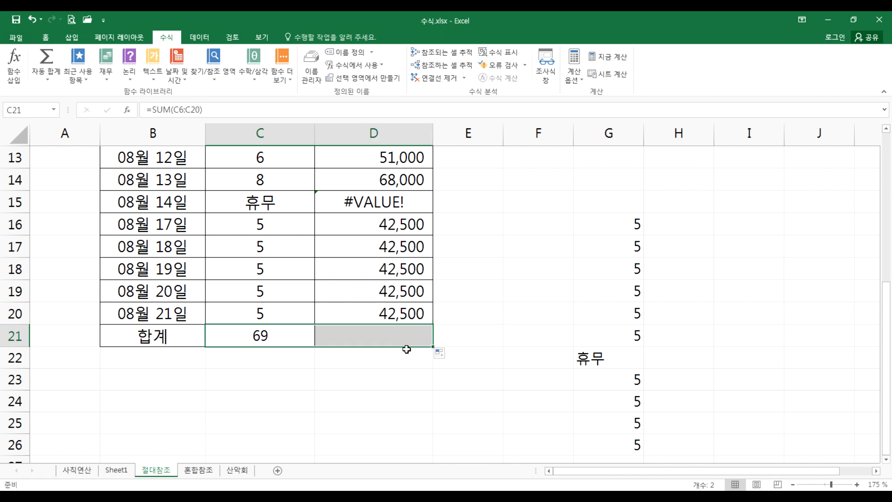
click(369, 336)
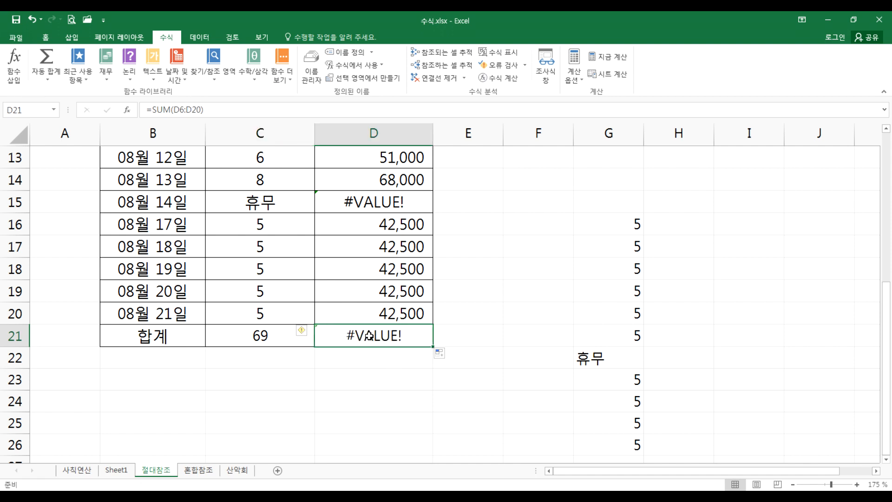
Step: Examine the formulas in C21, D15 and D21 and the ranges they refer to
click(265, 313)
double_click(236, 339)
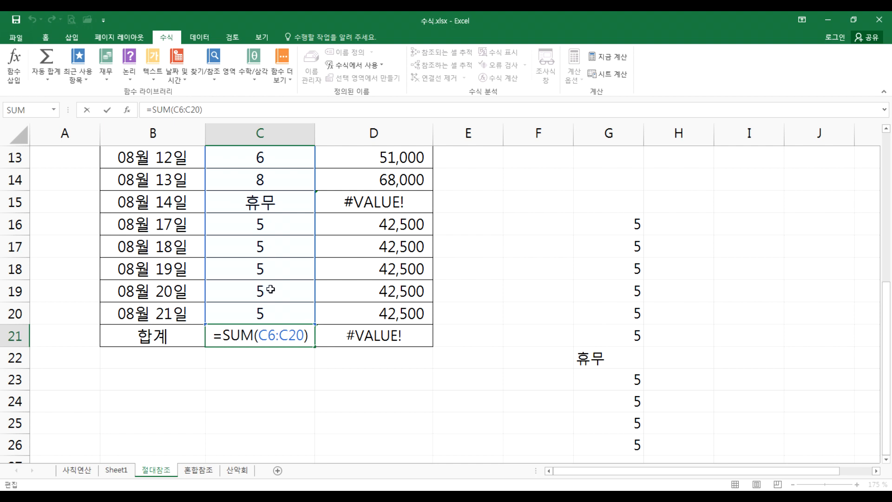
key(Return)
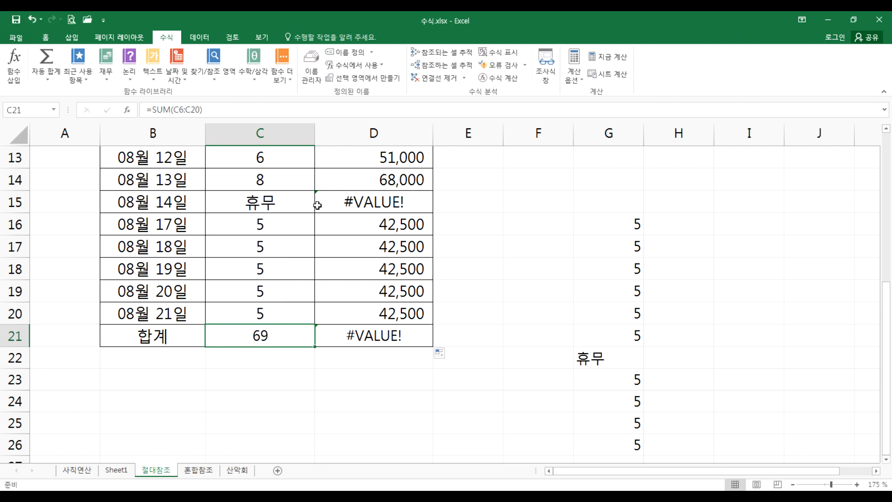
click(347, 205)
double_click(346, 205)
key(Escape)
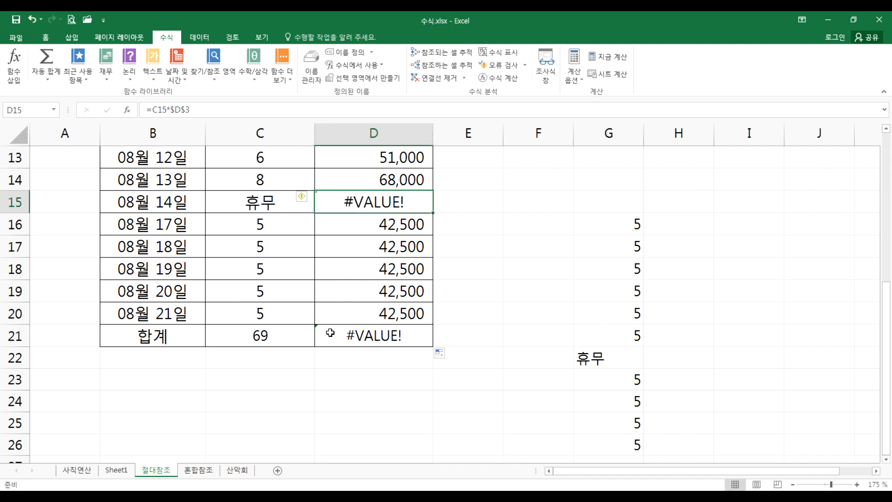
click(333, 341)
double_click(332, 341)
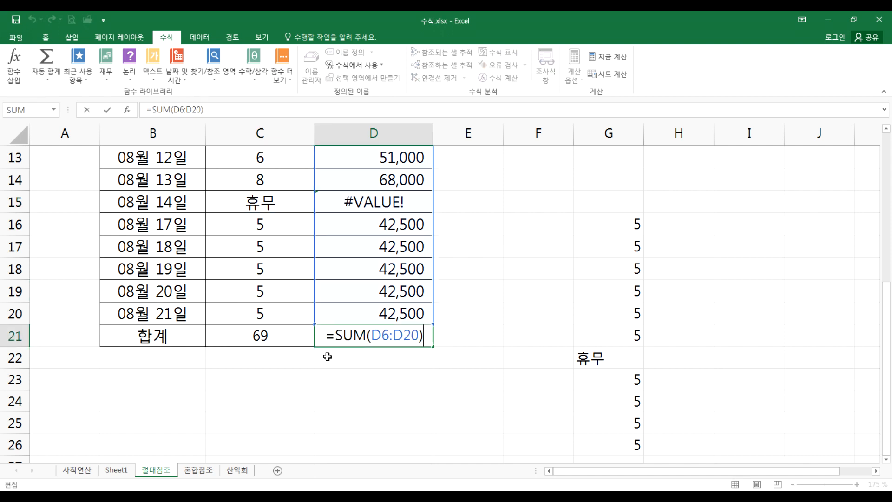
scroll(328, 354, up, 1)
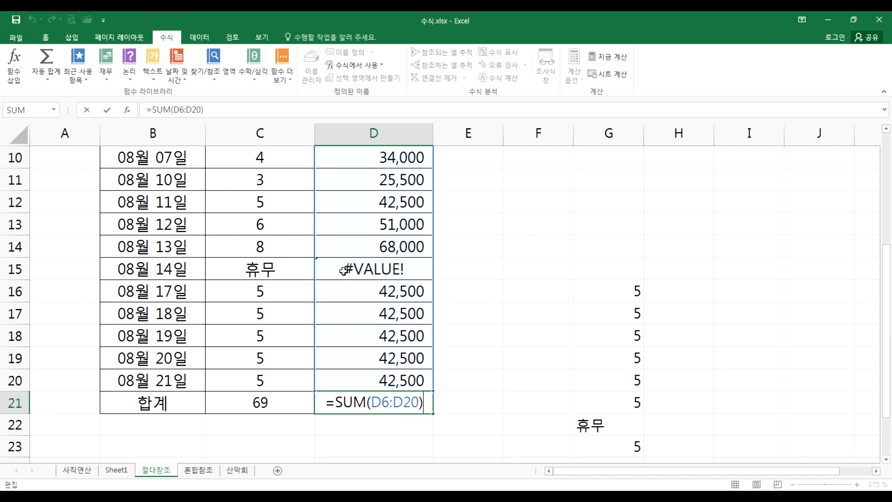
click(483, 270)
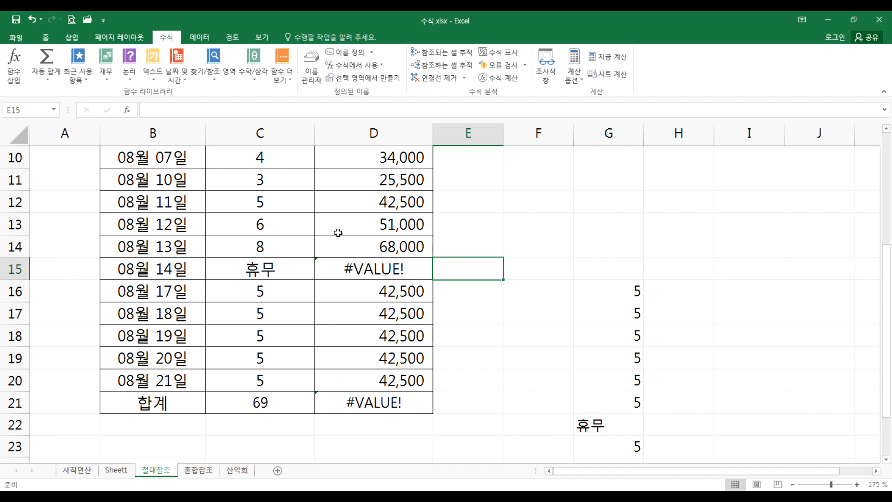
Step: Set the working hours for 08월 14일 in C15 back to 9
click(274, 274)
text(9)
key(Return)
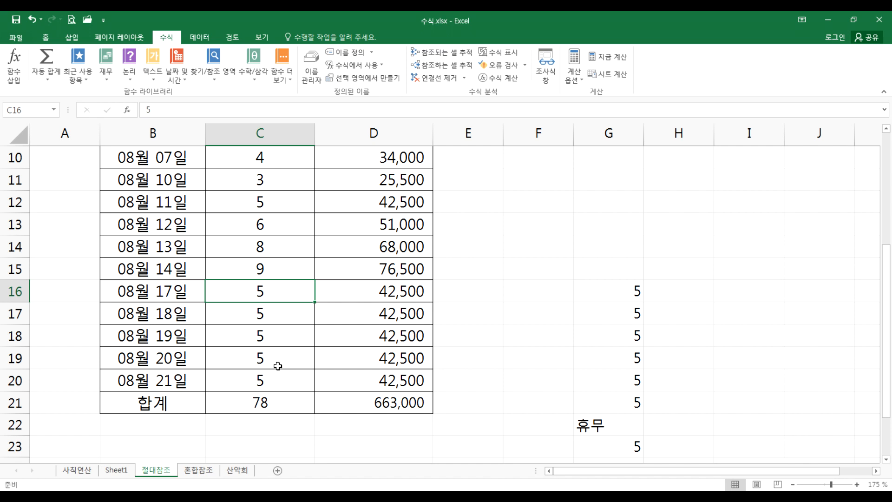
Step: Enter =SUM(C12:C15,C18:C20) in G12 to add two separate ranges of working hours
click(621, 217)
click(623, 206)
text(=sum()
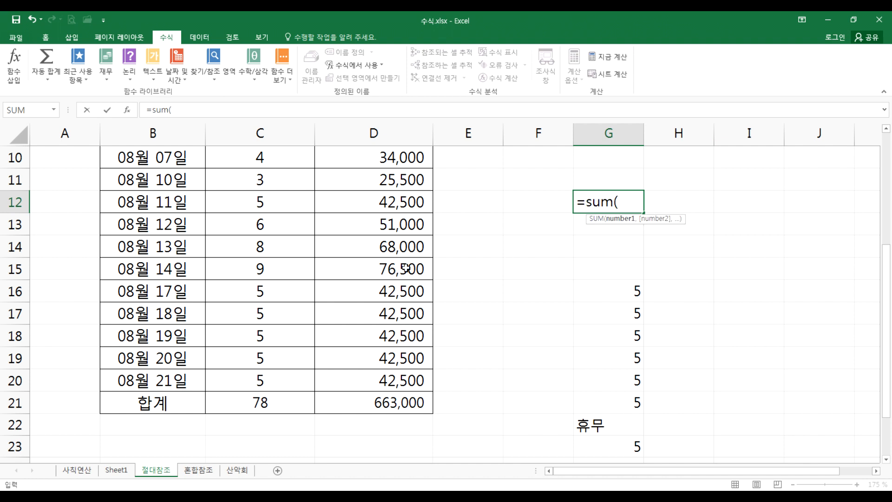
drag(257, 199, 257, 274)
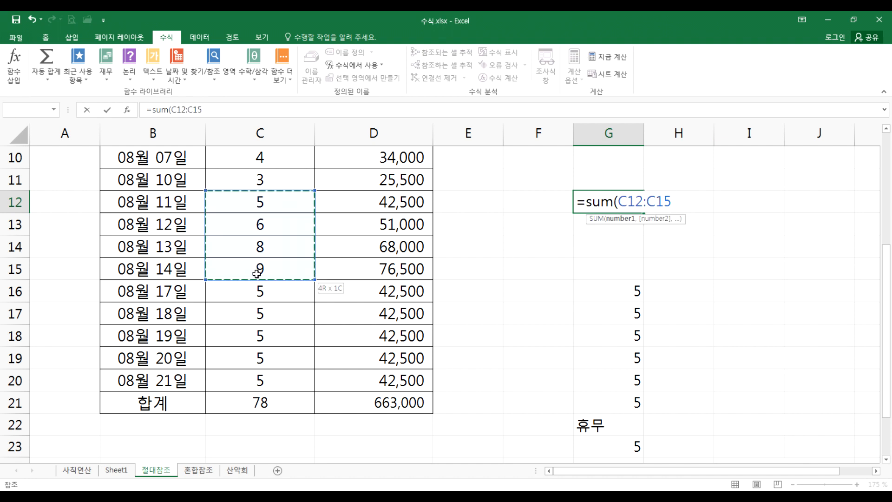
text(,)
click(272, 332)
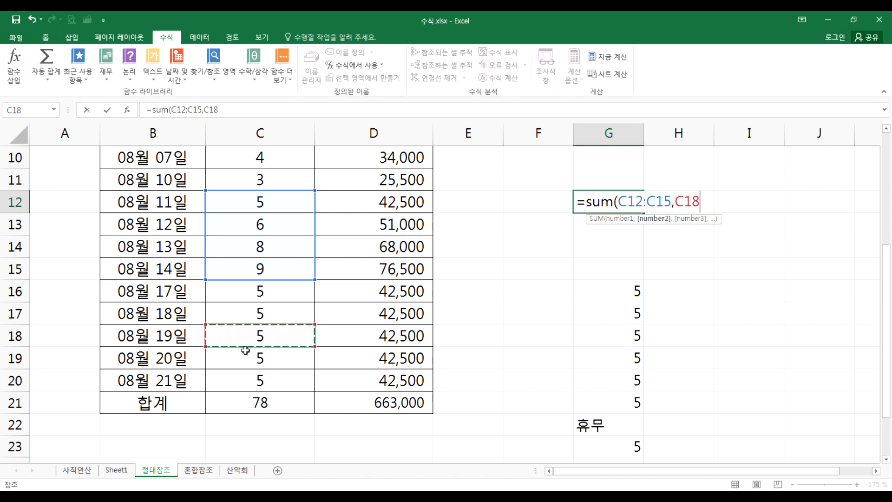
drag(248, 343, 247, 374)
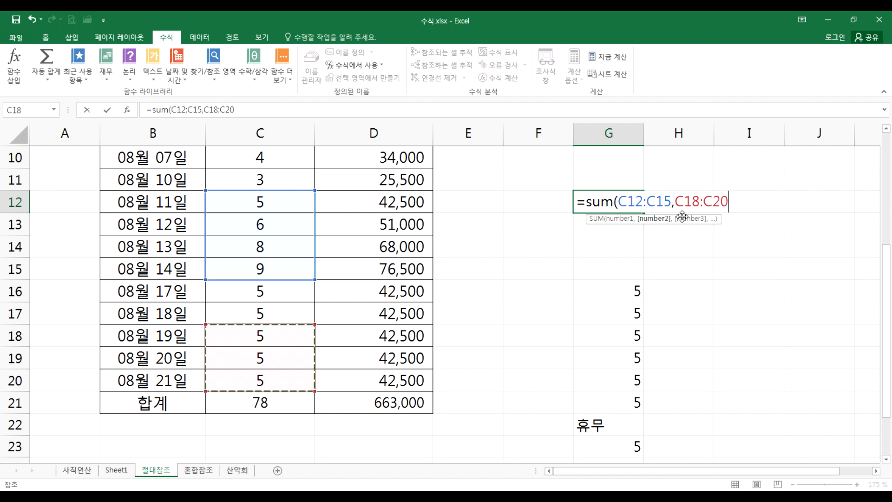
drag(673, 202, 618, 200)
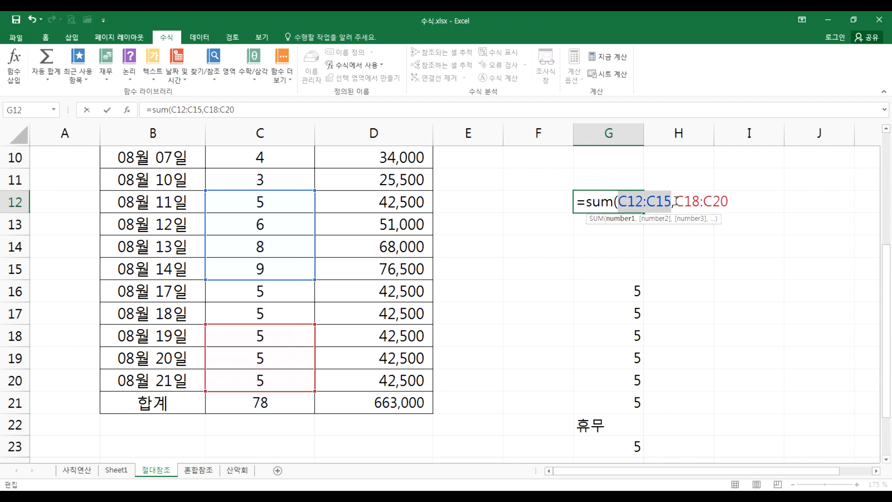
drag(675, 201, 729, 201)
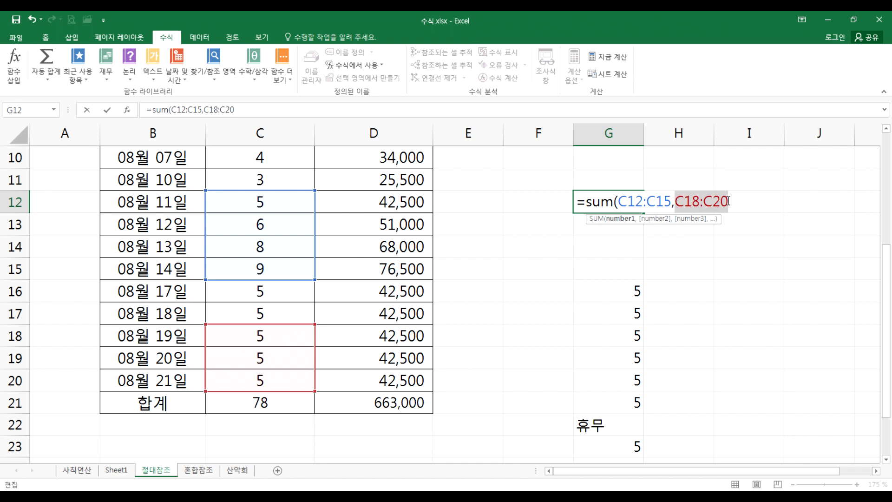
click(677, 204)
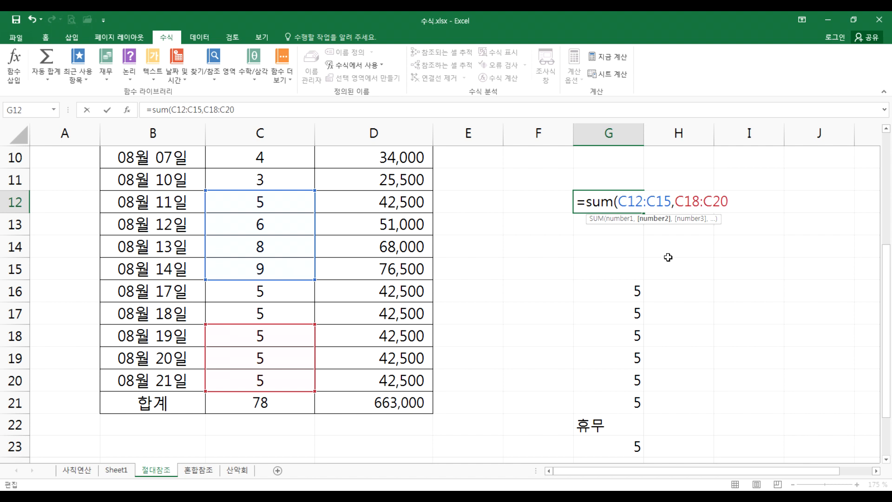
key(Return)
Step: Review the formula in G12 and its two range arguments
click(618, 201)
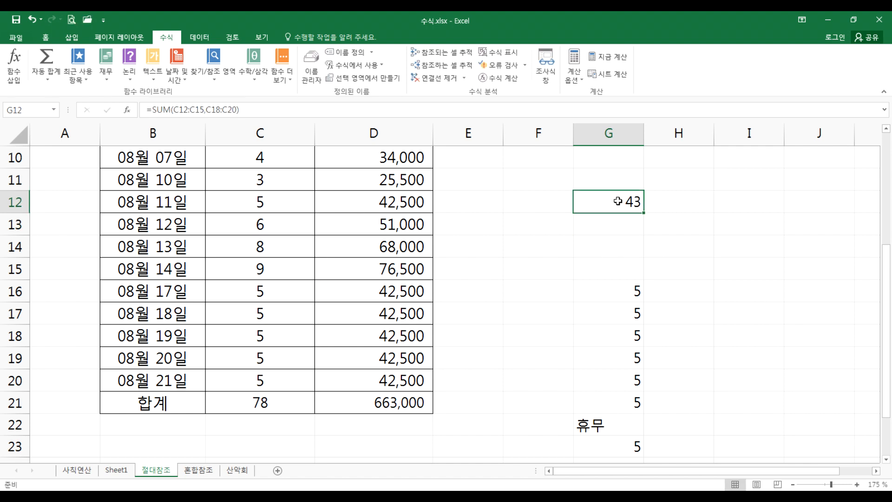
double_click(618, 203)
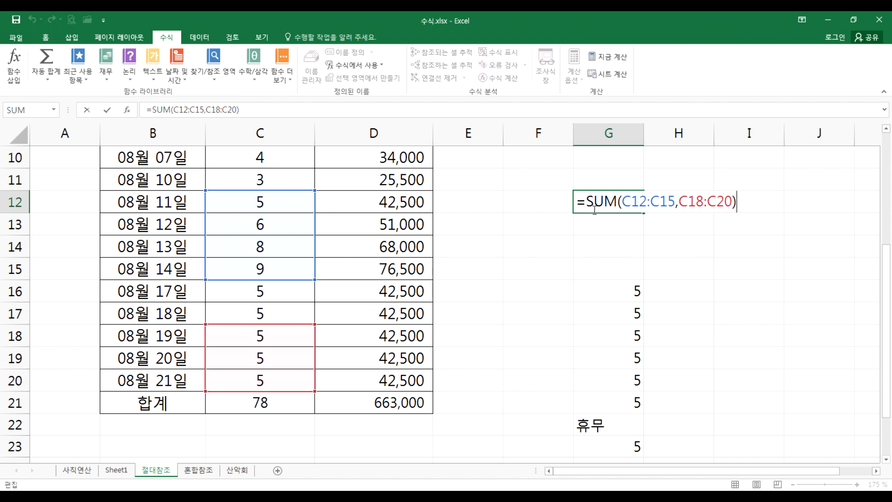
click(598, 240)
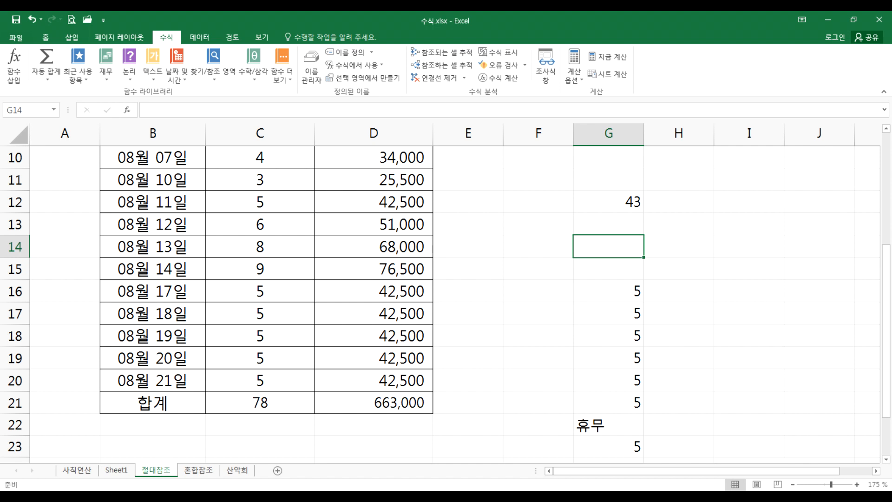
click(19, 33)
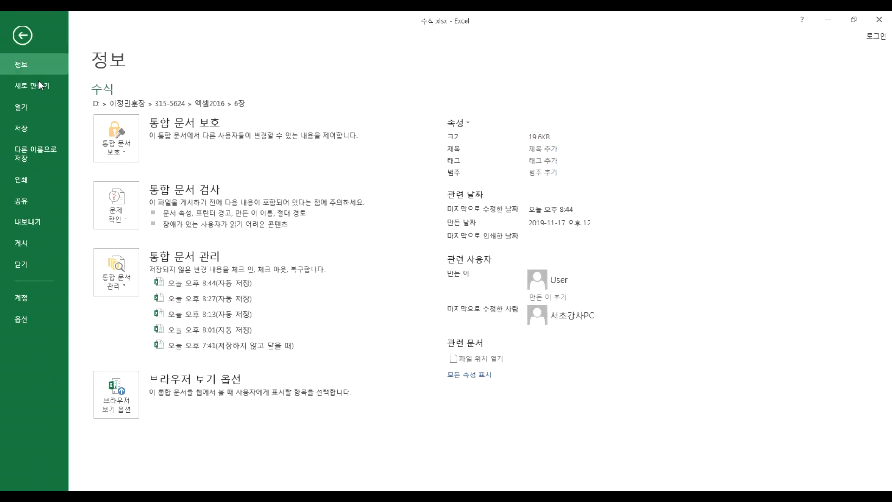
click(28, 108)
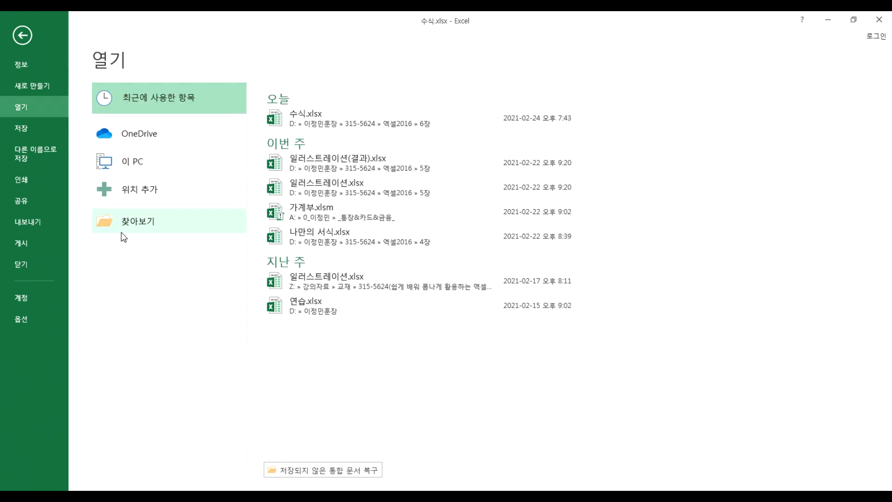
key(Escape)
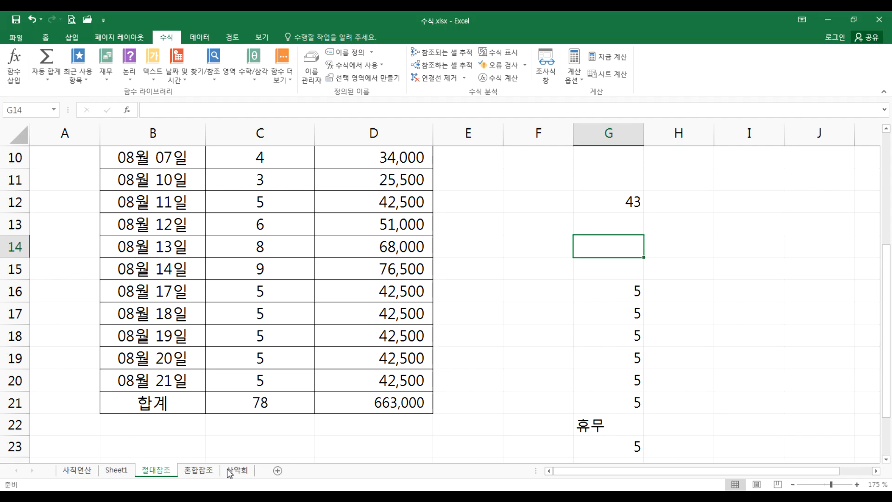
Step: Open the 산악회 sheet and examine the fee table's 합계 column and row and the amounts they cover
click(236, 470)
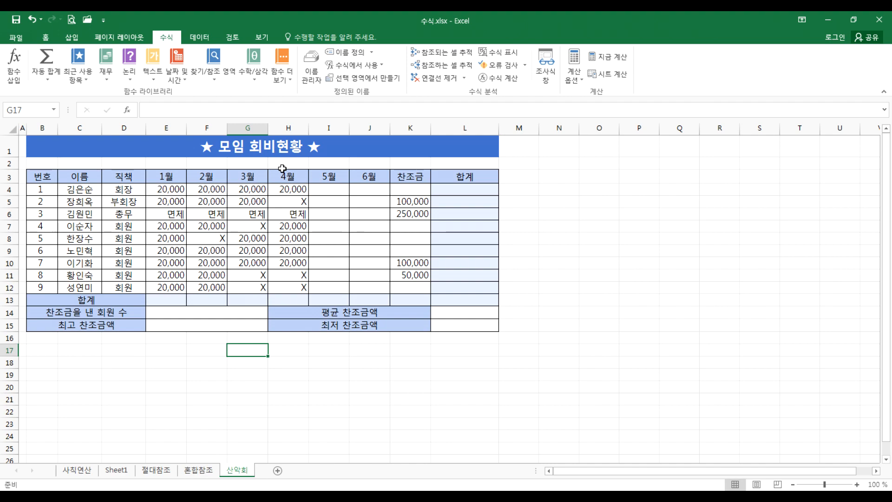
scroll(293, 259, up, 4)
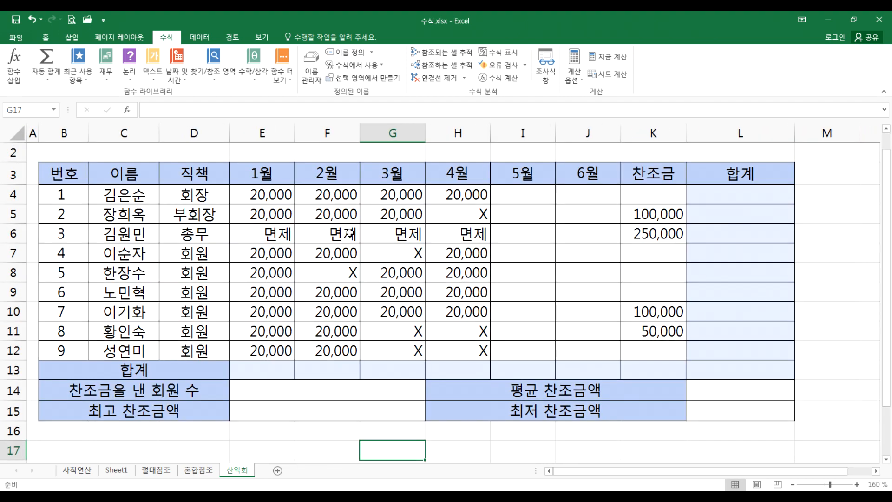
scroll(350, 233, down, 3)
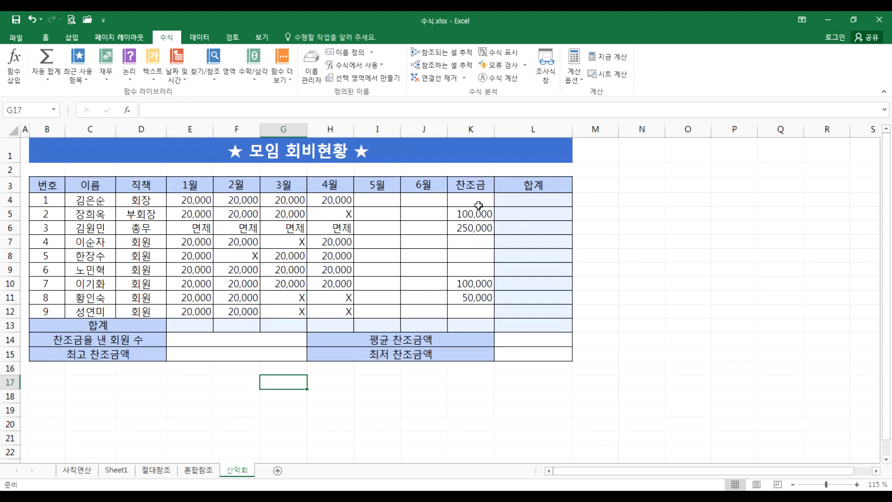
click(517, 201)
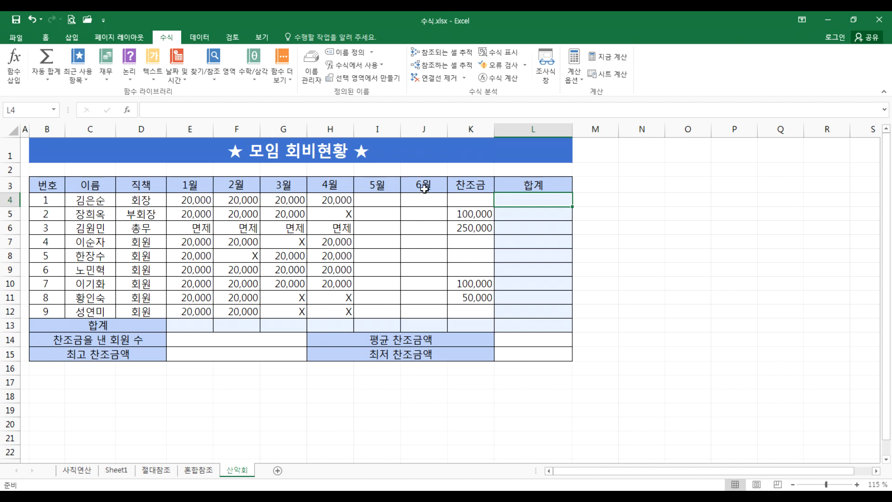
drag(177, 202, 534, 197)
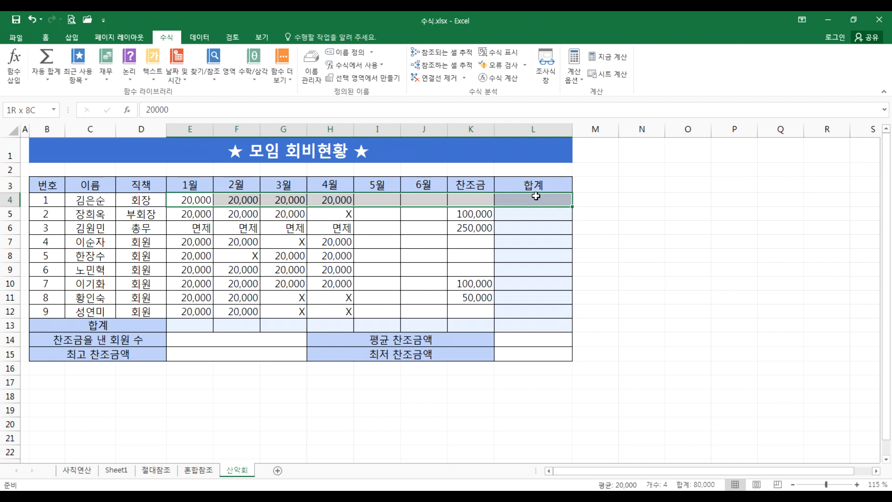
drag(199, 200, 502, 321)
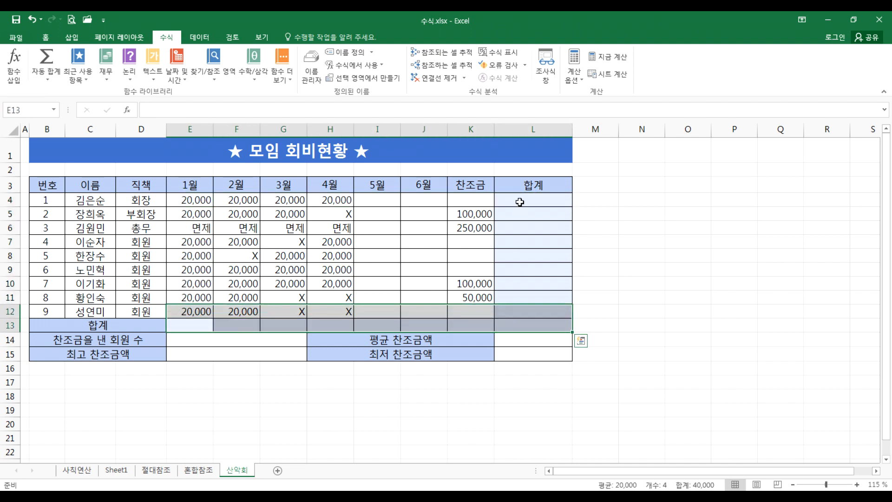
click(499, 204)
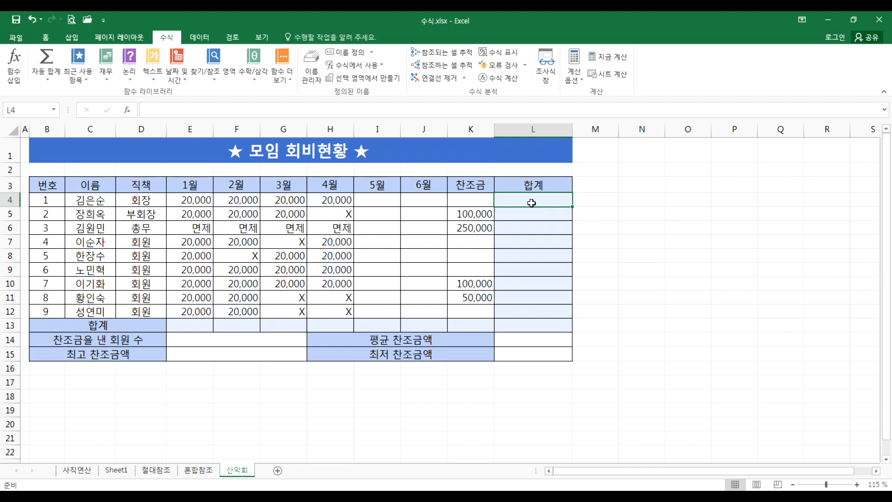
click(204, 324)
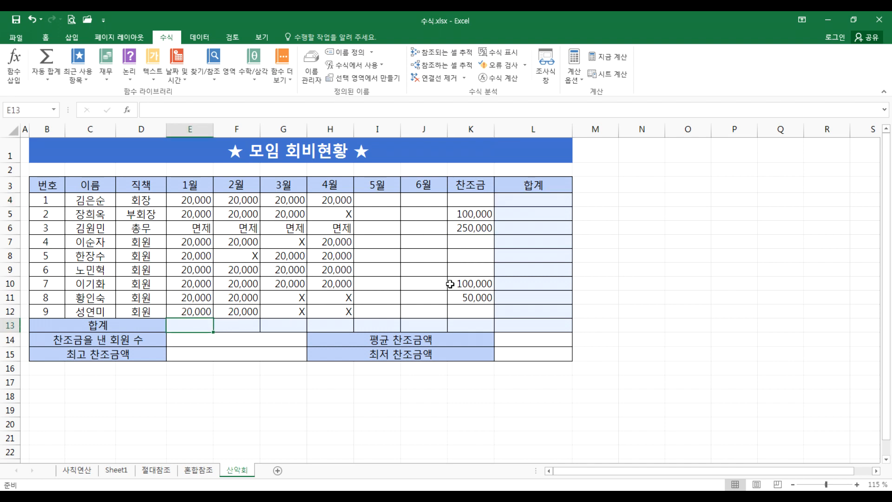
Step: Try filling all row and column totals at once with AutoSum over E4:L13, and undo it
mouse_move(191, 196)
mouse_down()
mouse_move(424, 207)
mouse_move(528, 293)
mouse_move(531, 322)
mouse_up()
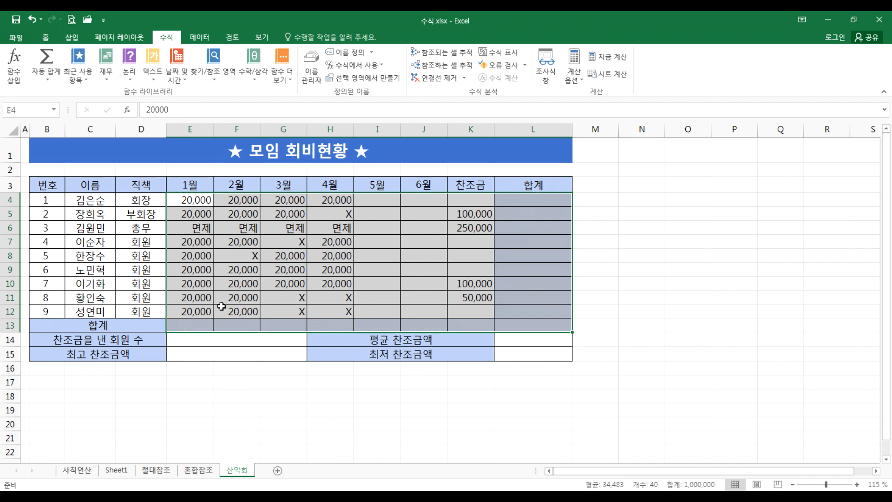
drag(194, 200, 541, 329)
click(45, 58)
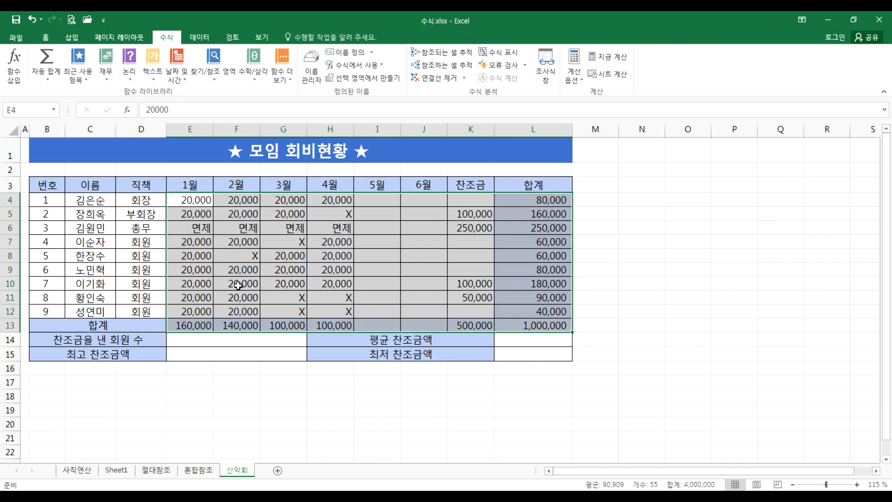
key(ctrl+z)
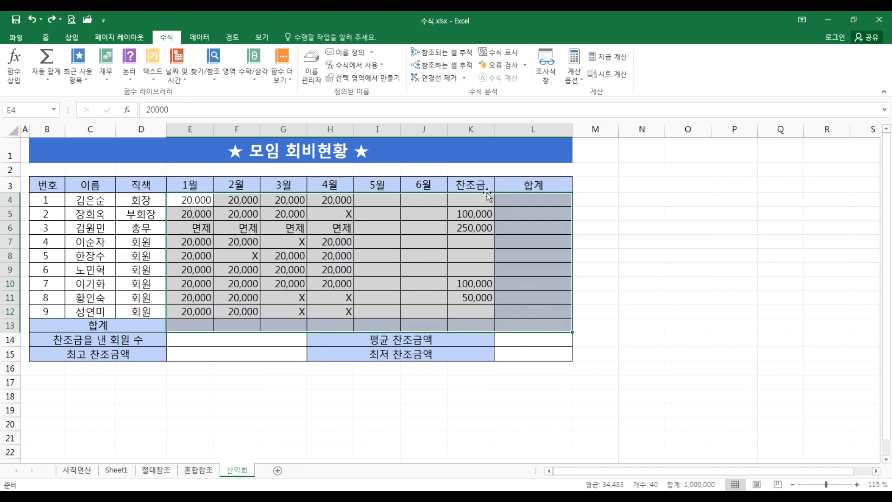
Step: Try totalling the first member's row with =SUM(E4:K4) in L4, and clear the formula
click(510, 198)
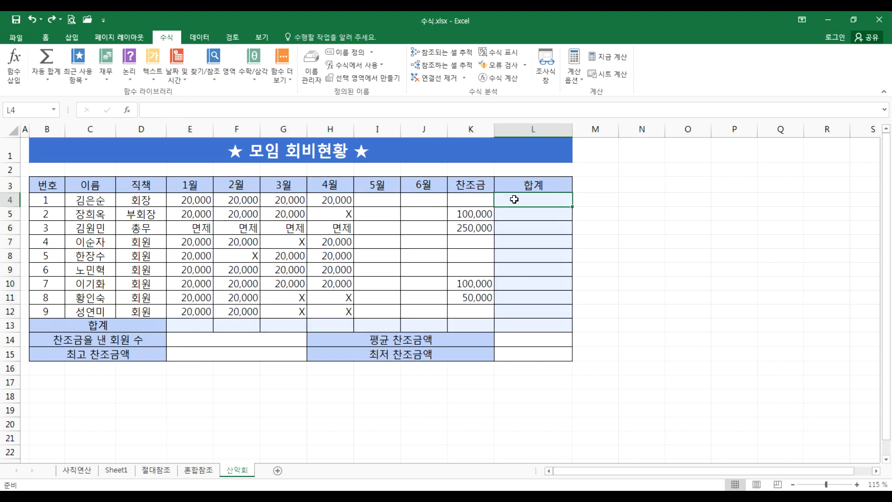
scroll(515, 210, up, 3)
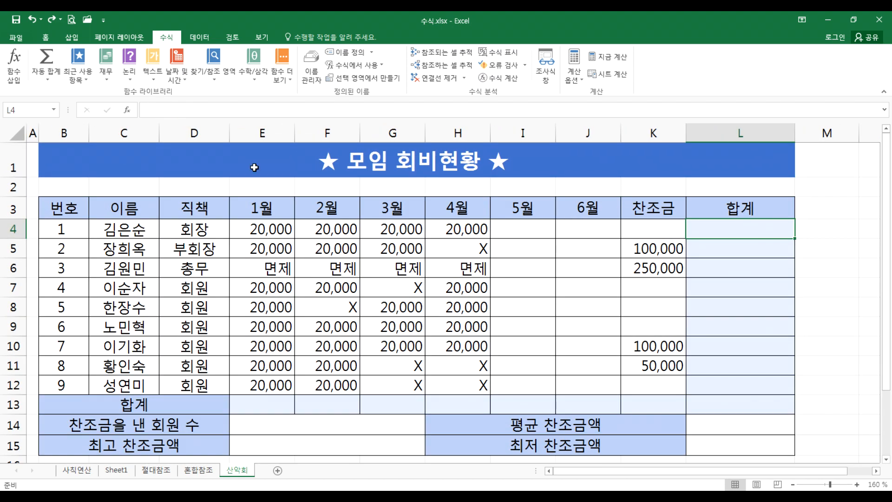
click(46, 58)
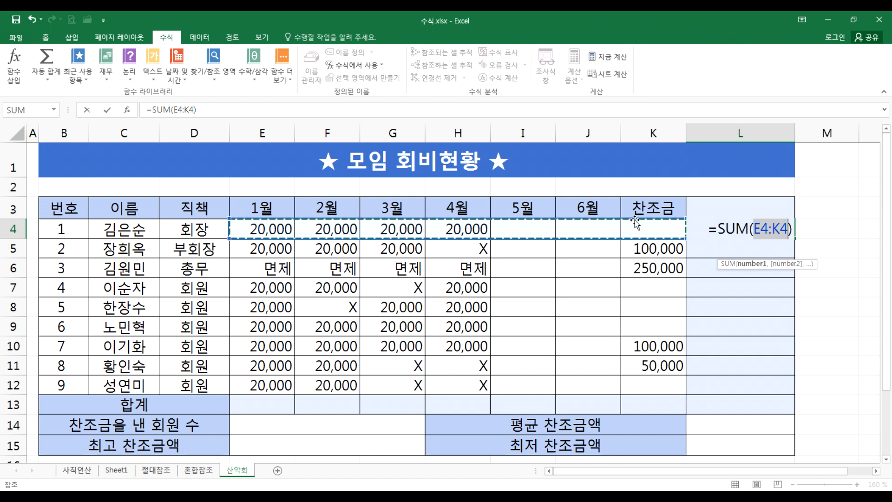
key(ctrl+Return)
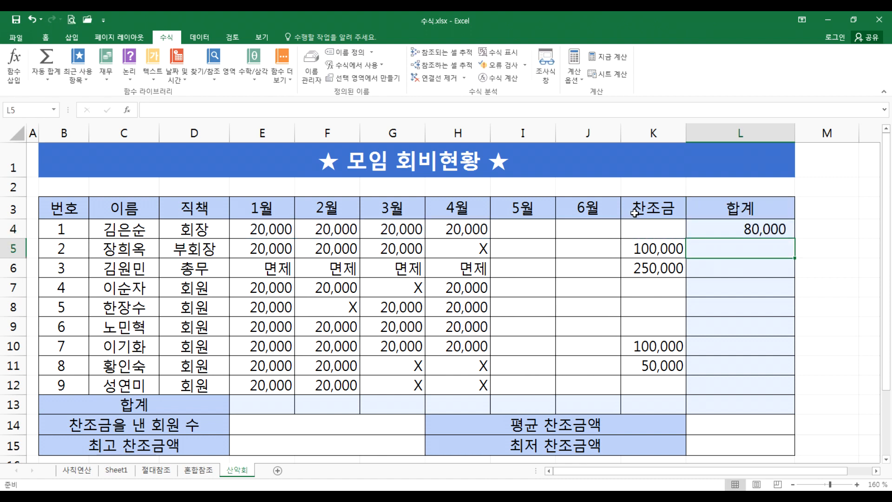
key(Delete)
Step: Try totalling the second member's row in L5 with AutoSum corrected to E5:K5, and clear the formula
click(720, 245)
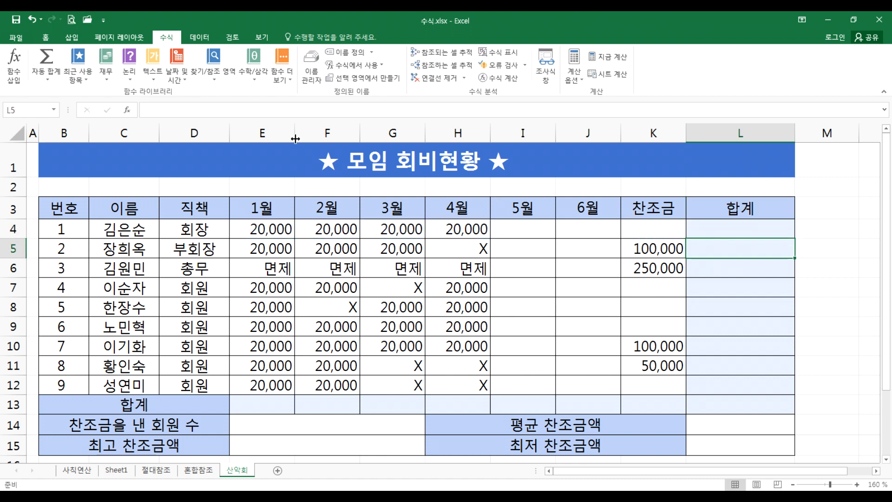
click(50, 65)
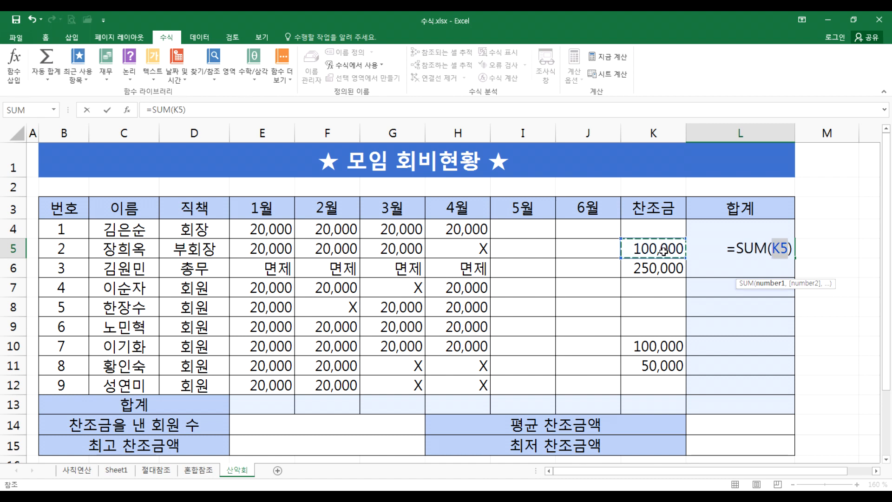
drag(269, 252, 636, 245)
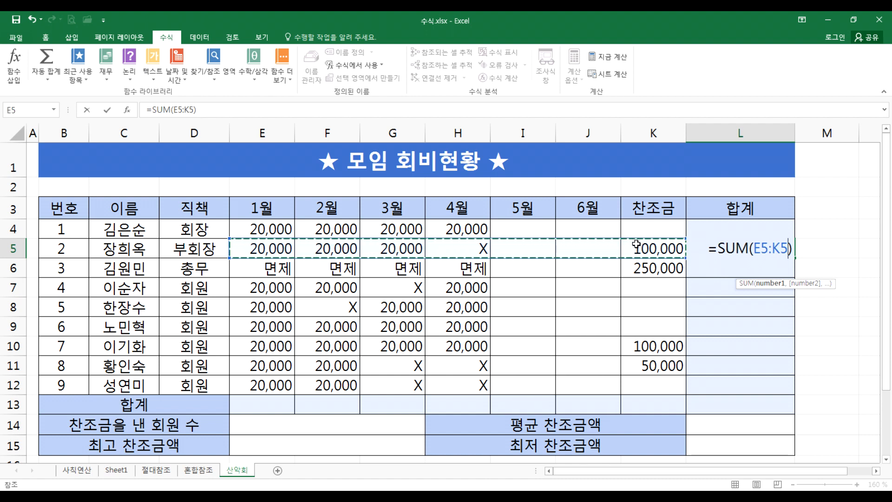
key(Return)
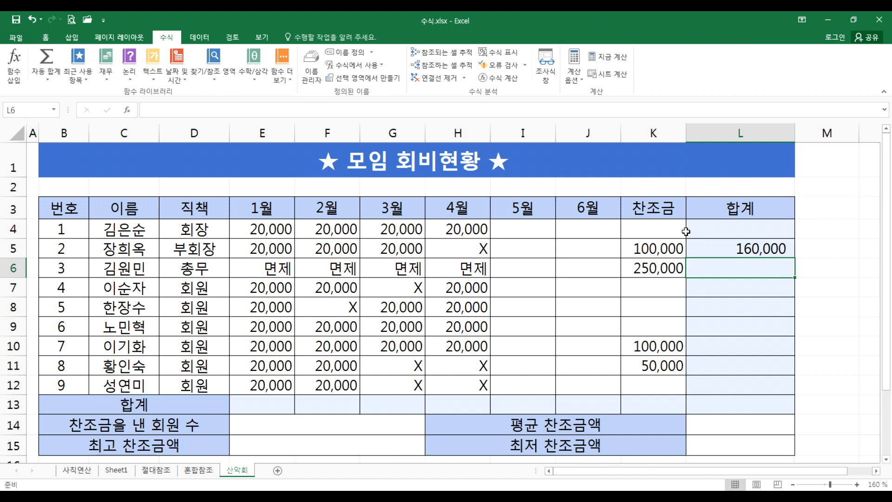
click(718, 249)
key(Delete)
Step: Try AutoSum for the 1월 column total in E13, and cancel the suggested formula
click(279, 404)
scroll(298, 378, down, 1)
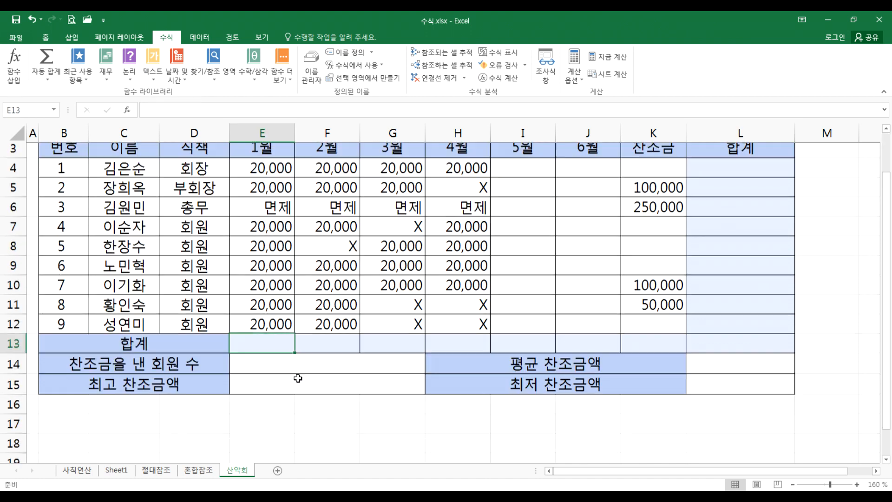
click(46, 56)
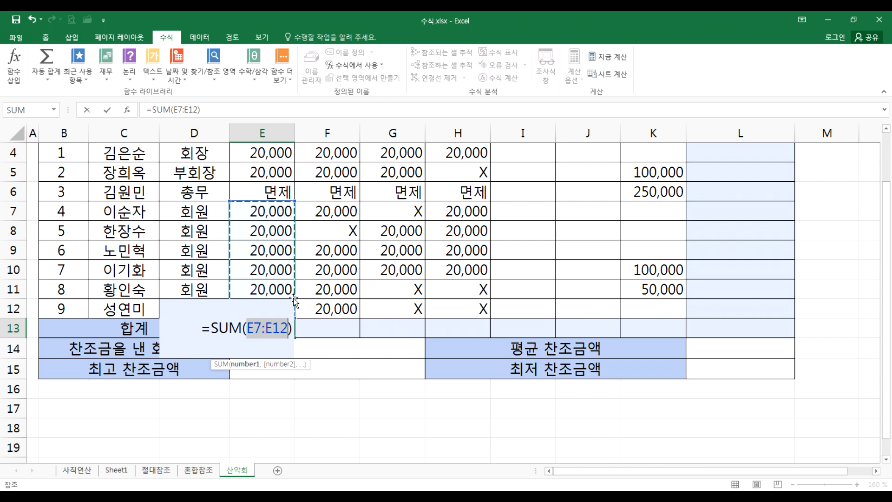
key(Escape)
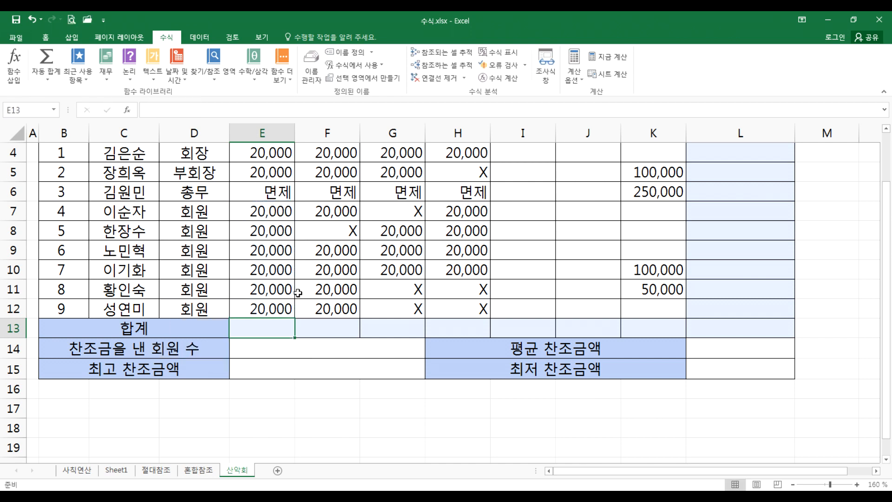
Step: Examine the text entries 면제 in E6 and X in H5 among the monthly fee amounts
scroll(267, 279, up, 1)
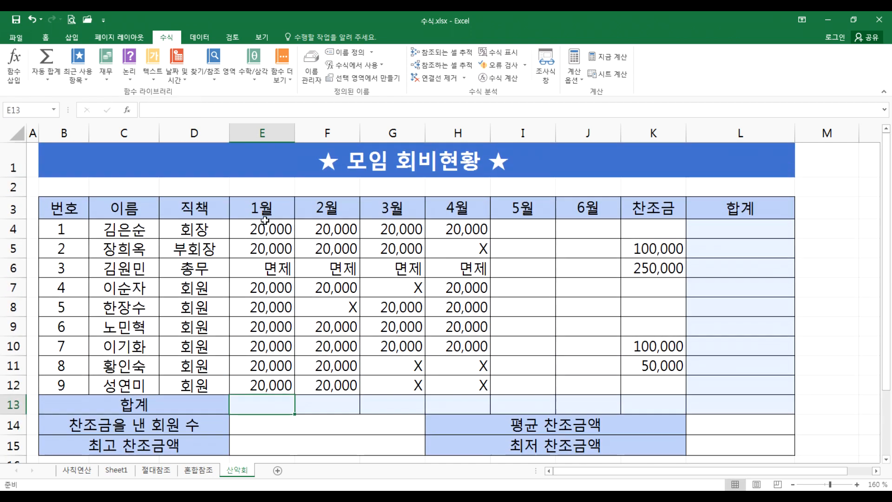
click(255, 273)
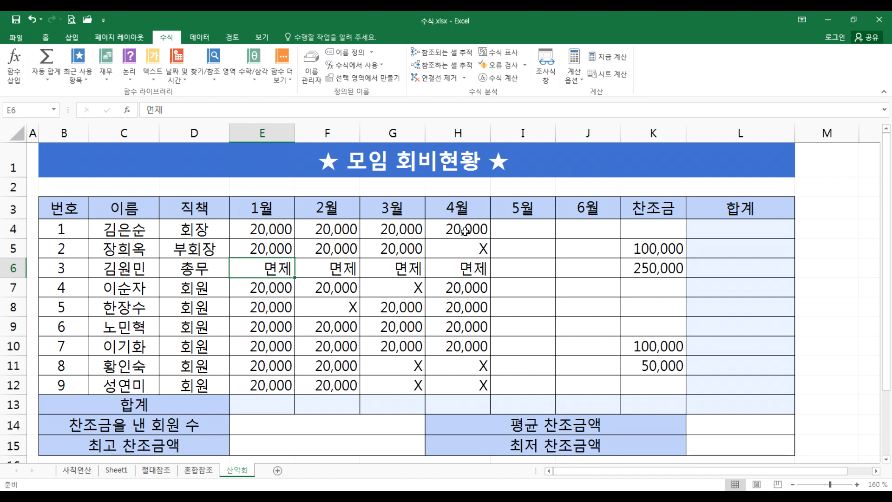
click(466, 247)
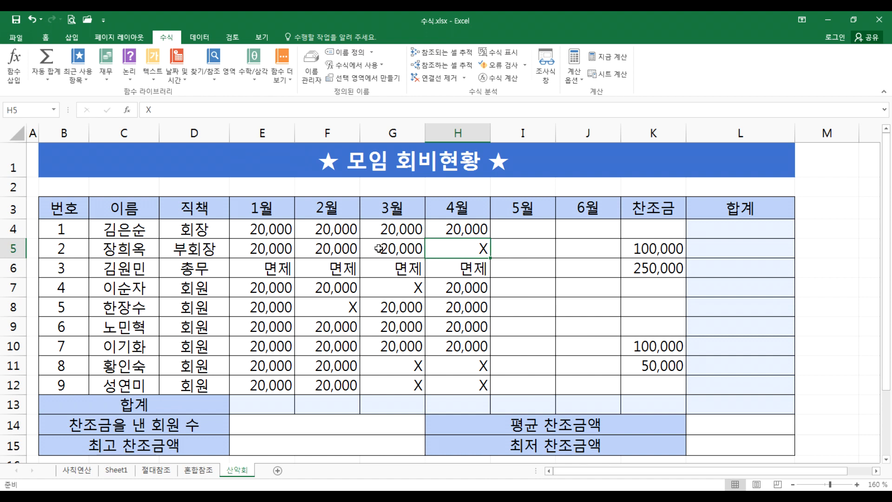
Step: Fill the 합계 row and column with AutoSum over the whole block E4:L13
drag(242, 226, 717, 404)
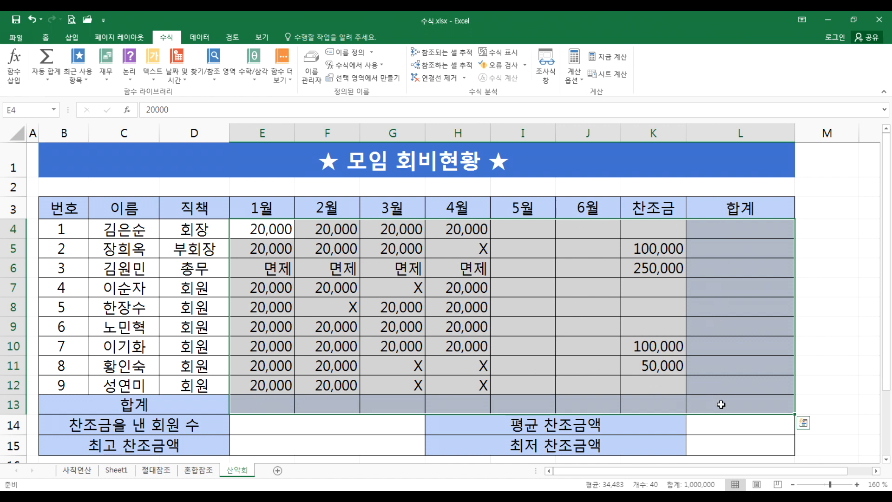
click(55, 54)
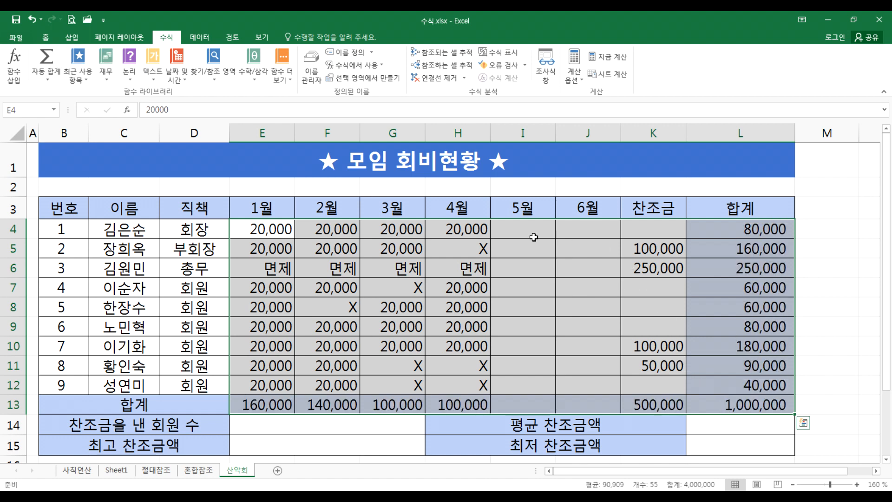
scroll(520, 235, down, 1)
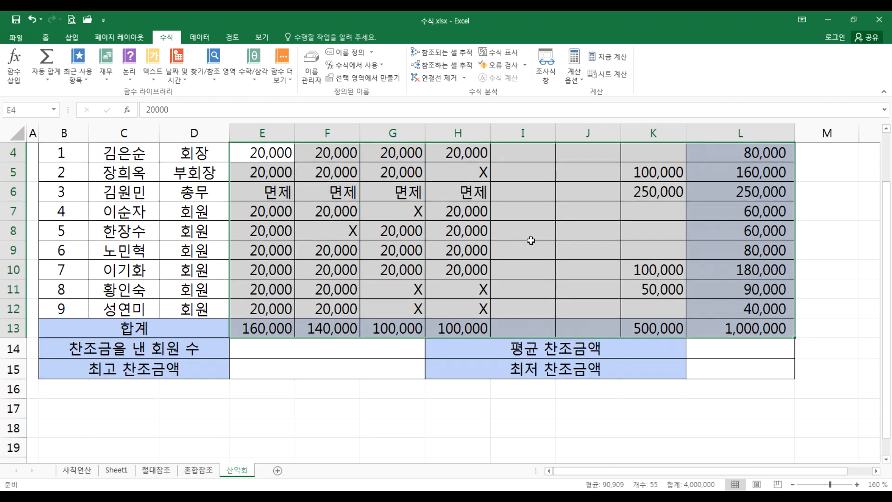
scroll(531, 240, up, 1)
Step: Examine the blank result cells E14, E15 and L14 for the contribution statistics below the table
scroll(532, 238, down, 2)
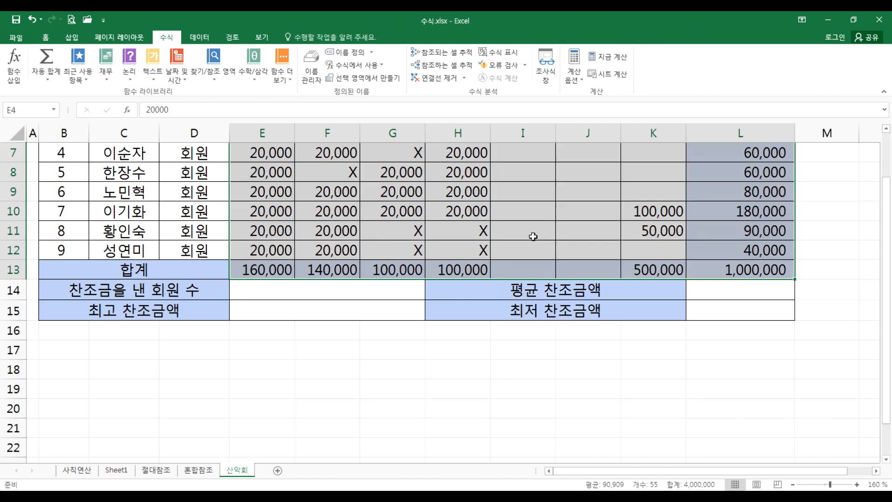
click(750, 287)
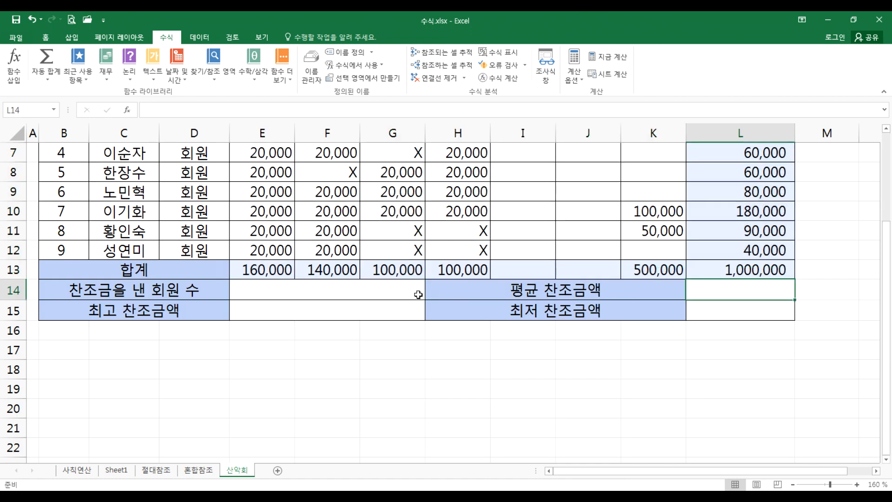
click(343, 291)
click(314, 306)
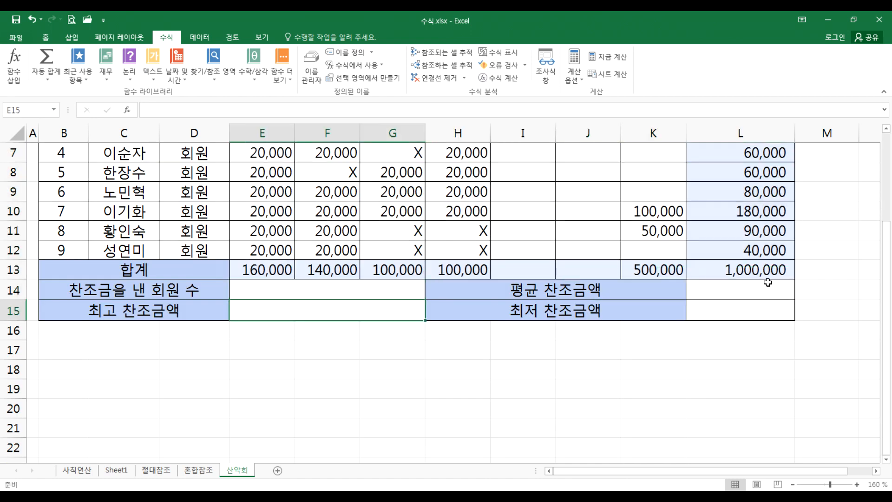
click(717, 285)
click(259, 295)
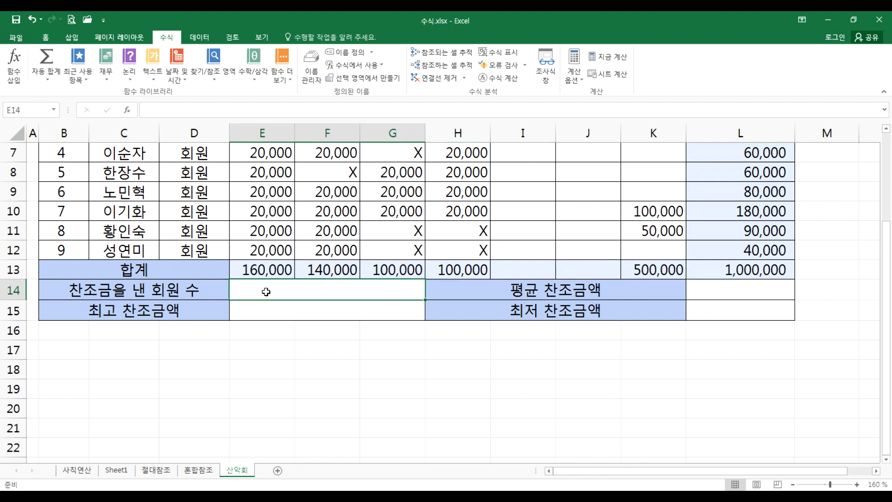
Step: Review the 찬조금 range K4:K12 and select result cell E14 for the number of contributing members
scroll(302, 280, up, 2)
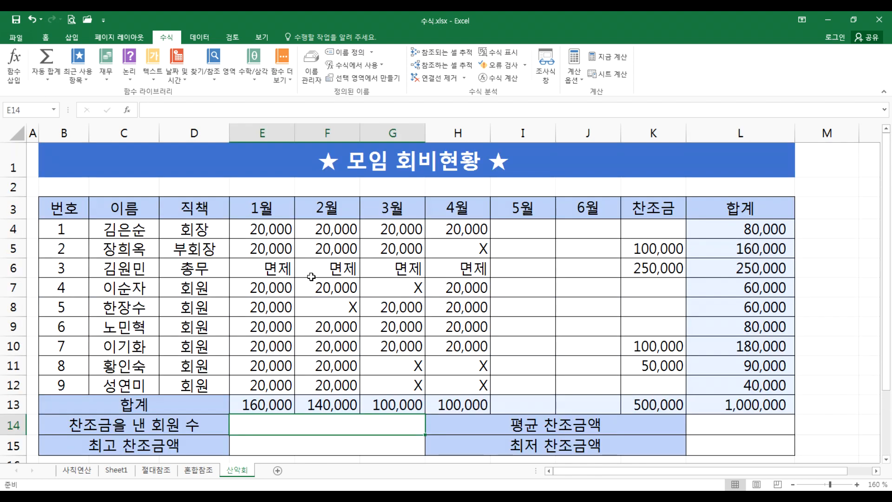
drag(647, 224, 641, 381)
drag(646, 228, 644, 386)
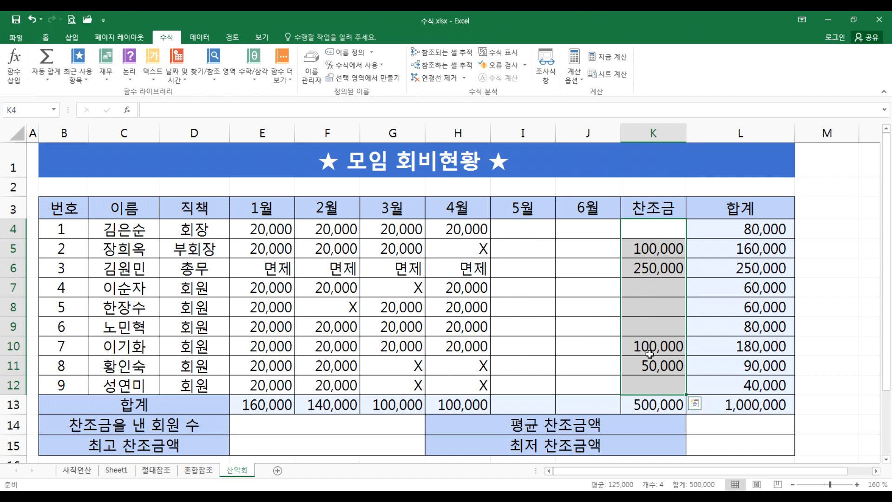
click(277, 429)
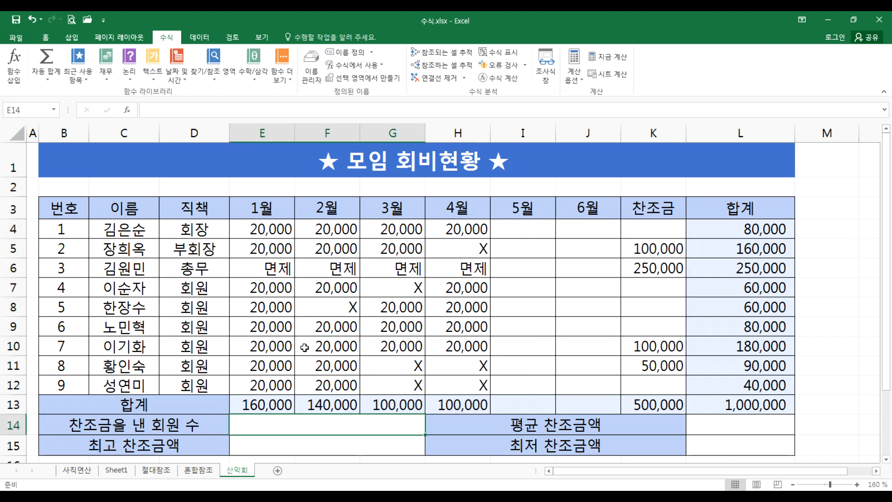
Step: Count the contributing members in E14 with AutoSum's Count Numbers function over the 찬조금 range K4:K12
scroll(122, 160, down, 1)
click(48, 77)
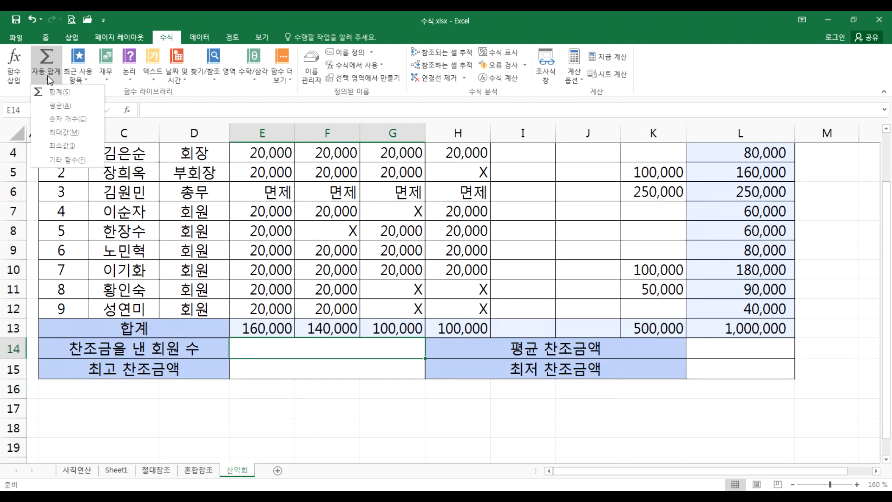
click(82, 120)
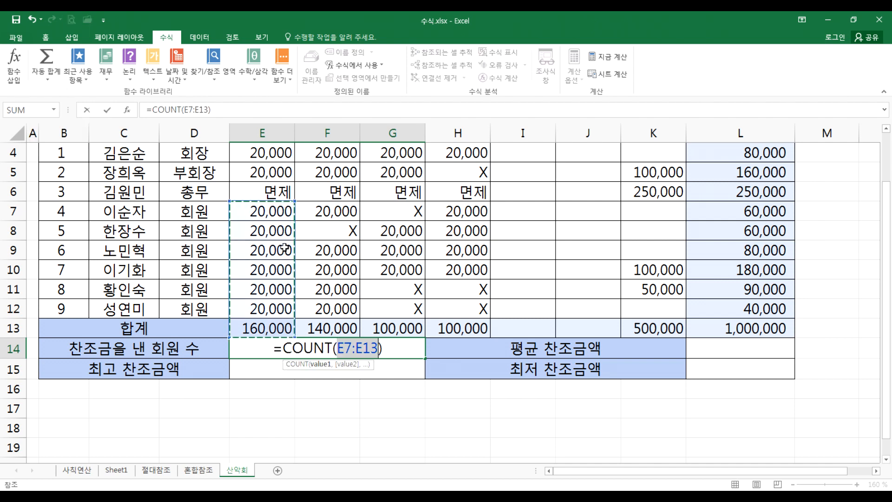
scroll(284, 249, up, 1)
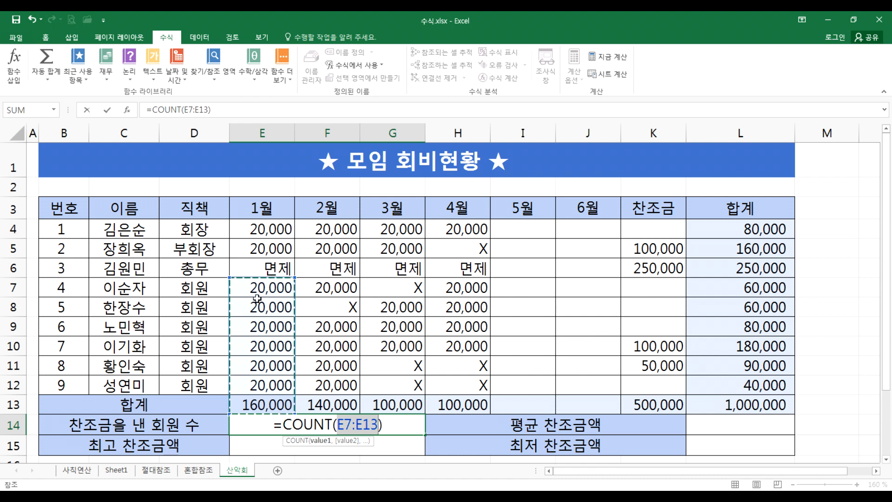
drag(654, 228, 639, 378)
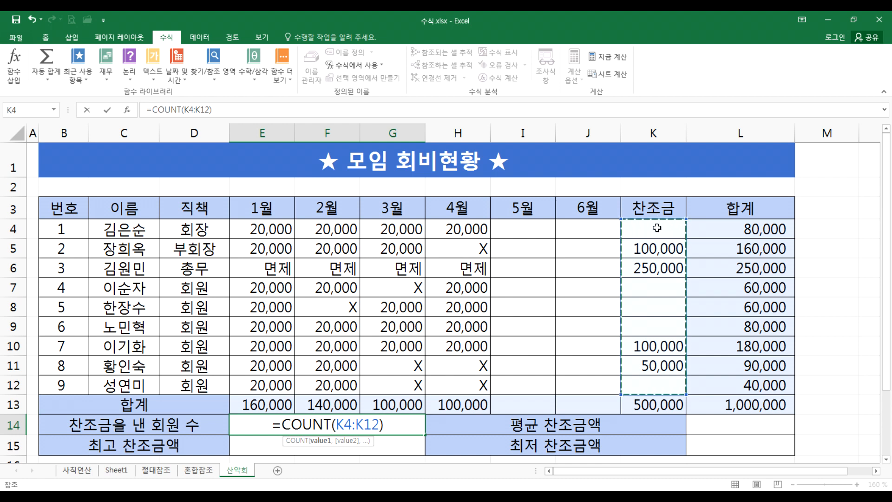
key(Return)
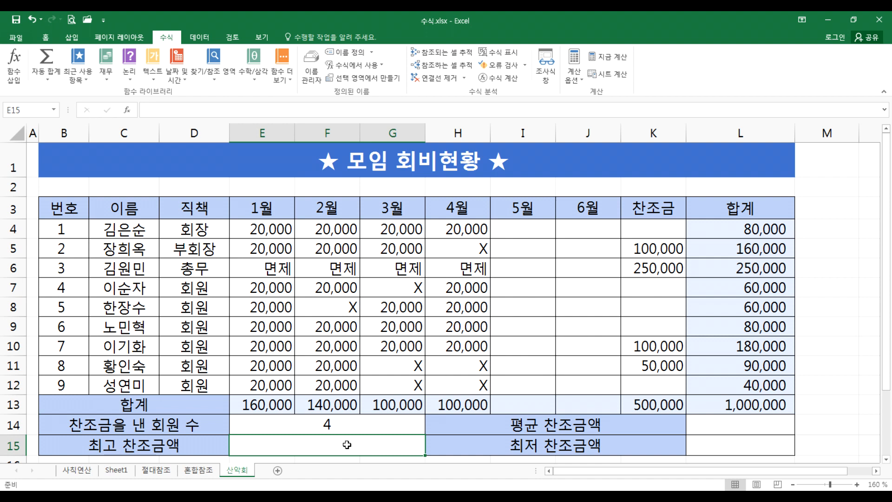
click(321, 427)
scroll(346, 379, down, 2)
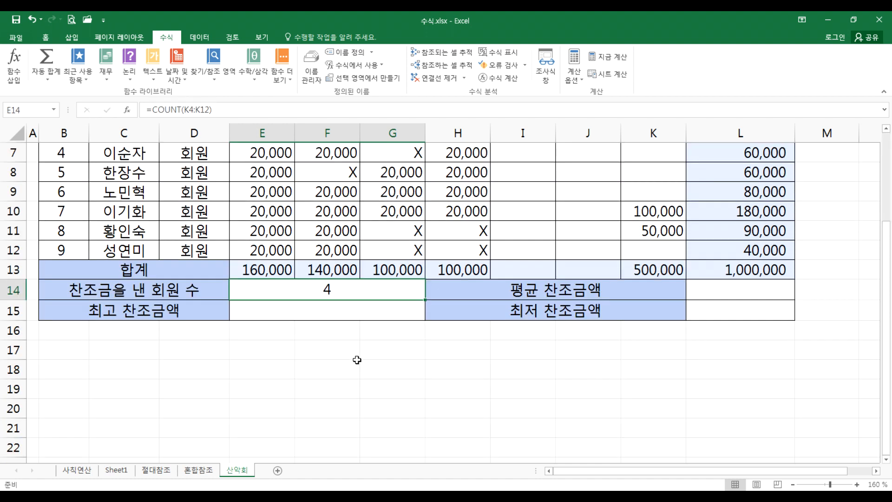
Step: Calculate the average contribution in L14 with AutoSum's Average function over K4:K12
click(719, 291)
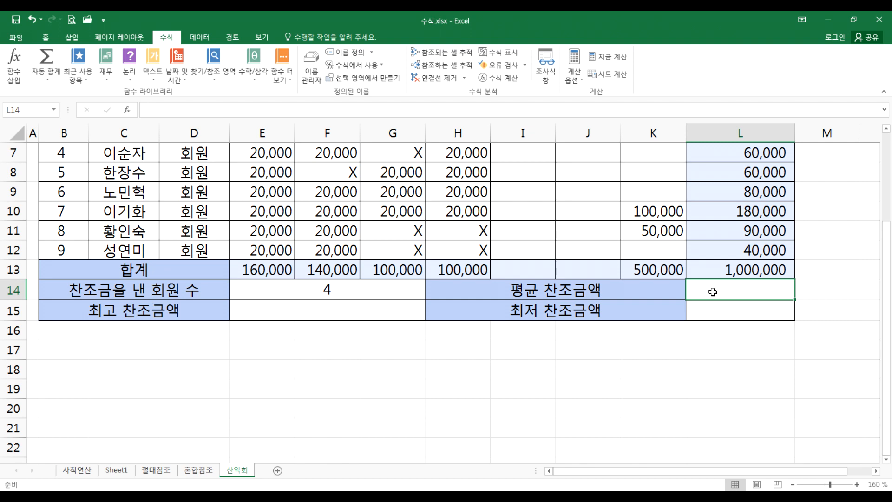
scroll(717, 291, up, 1)
scroll(572, 301, up, 1)
drag(652, 227, 641, 390)
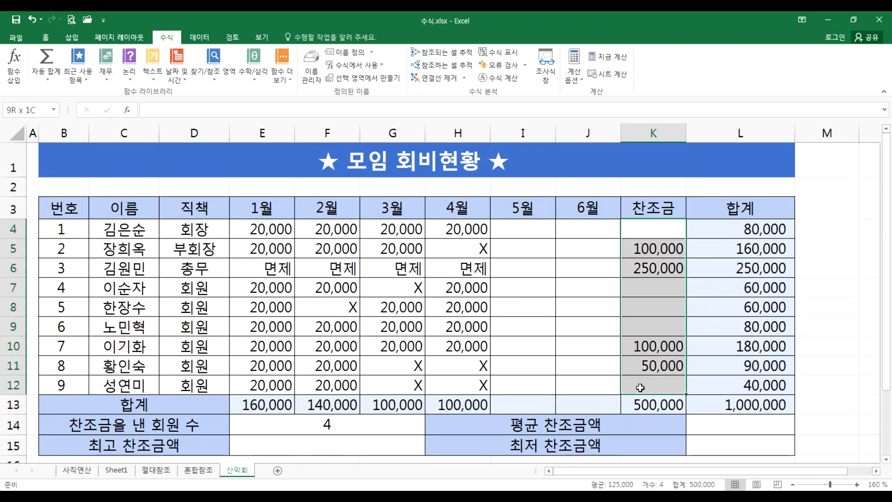
click(701, 424)
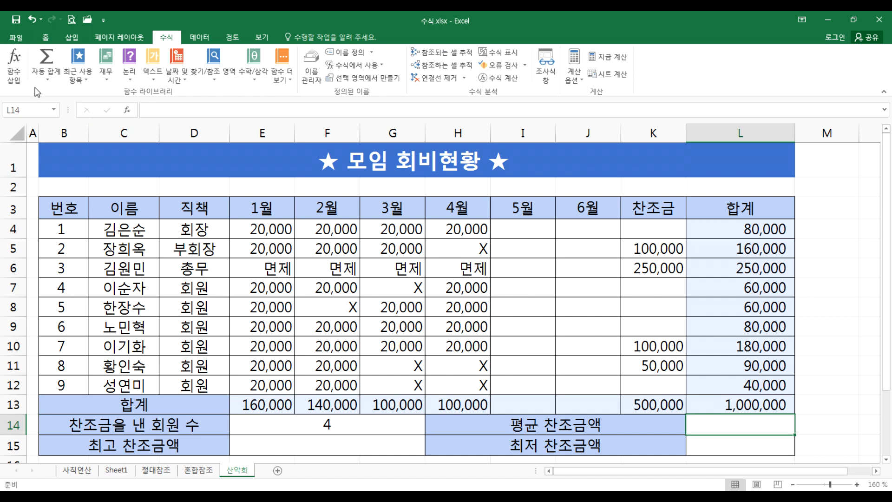
click(46, 79)
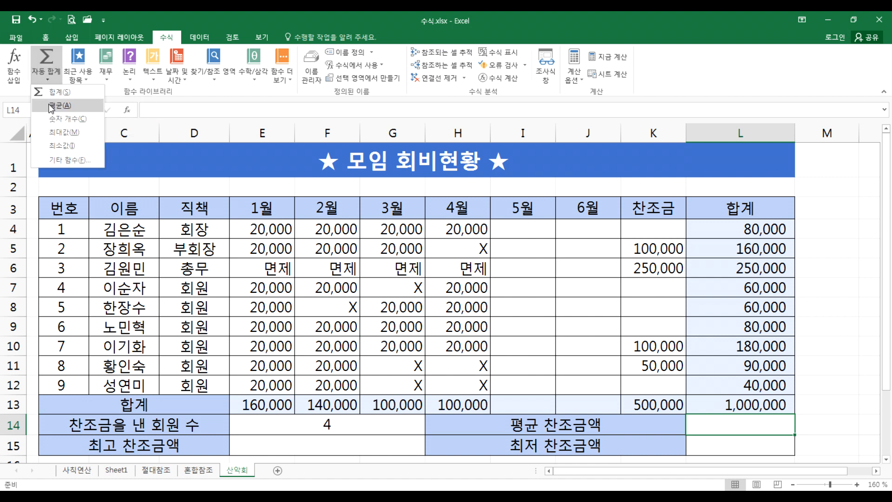
click(52, 106)
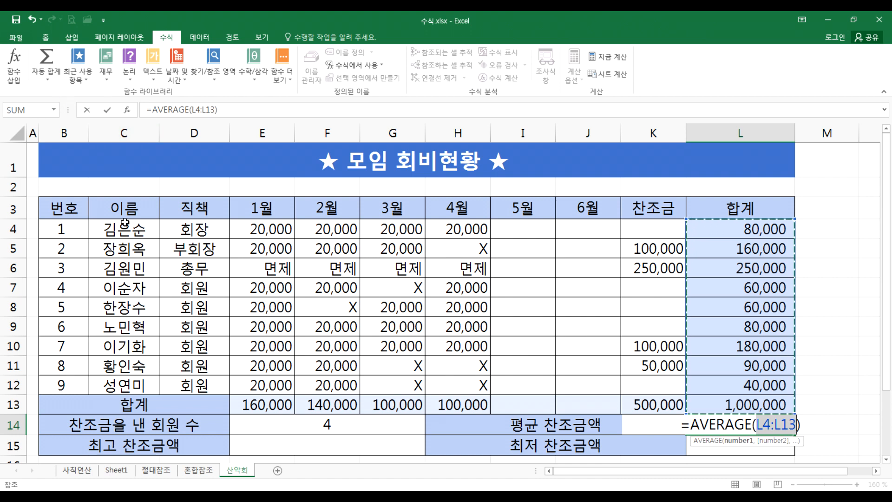
drag(681, 230, 638, 385)
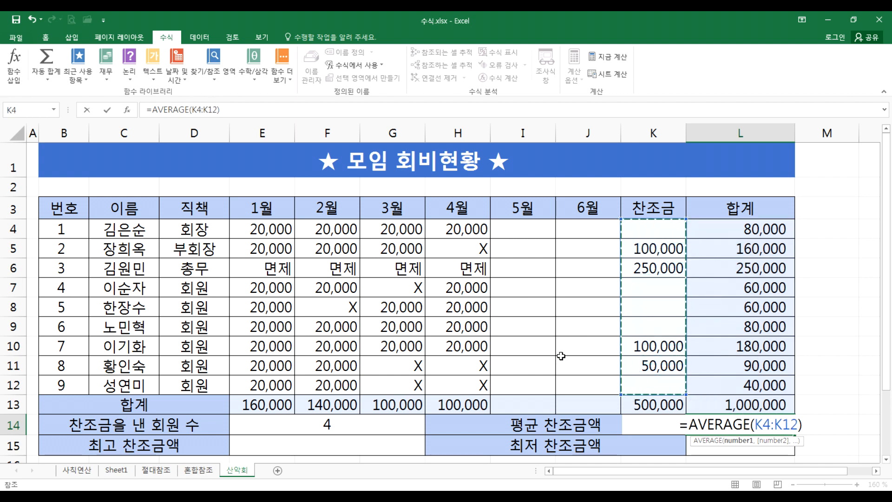
scroll(560, 346, down, 1)
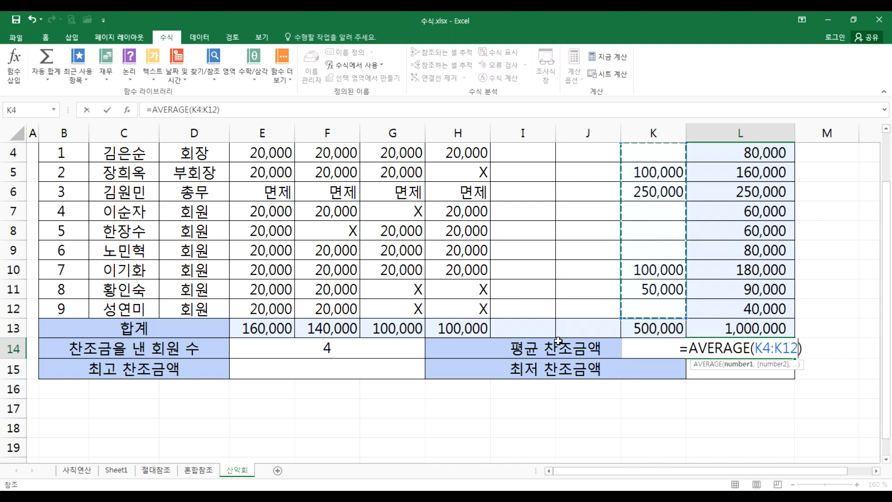
key(Return)
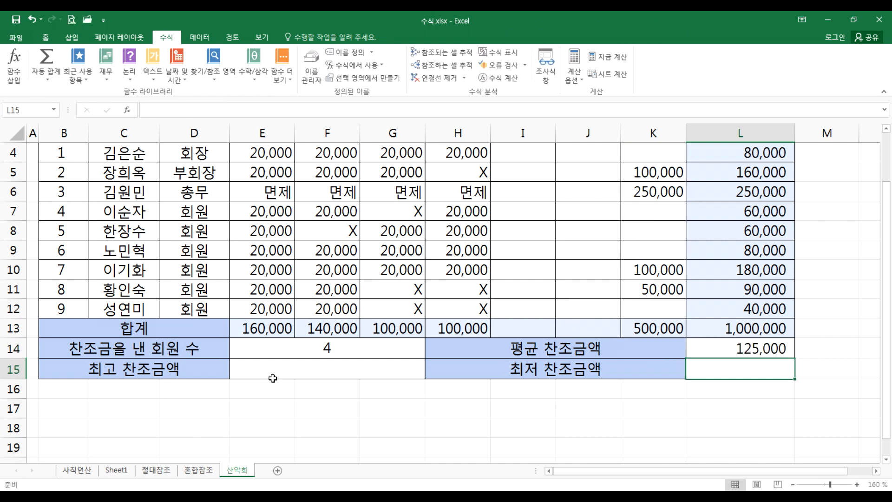
Step: Calculate the highest contribution in E15 with AutoSum's Max function over K4:K12
click(347, 368)
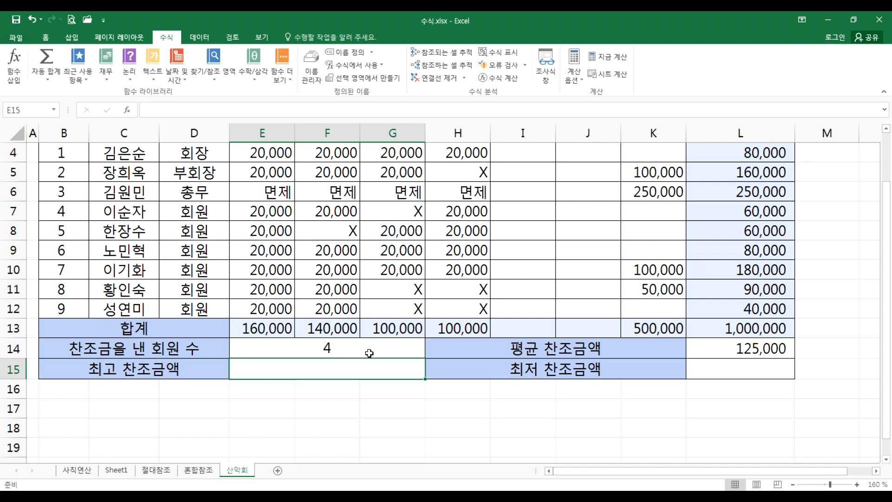
scroll(624, 258, up, 1)
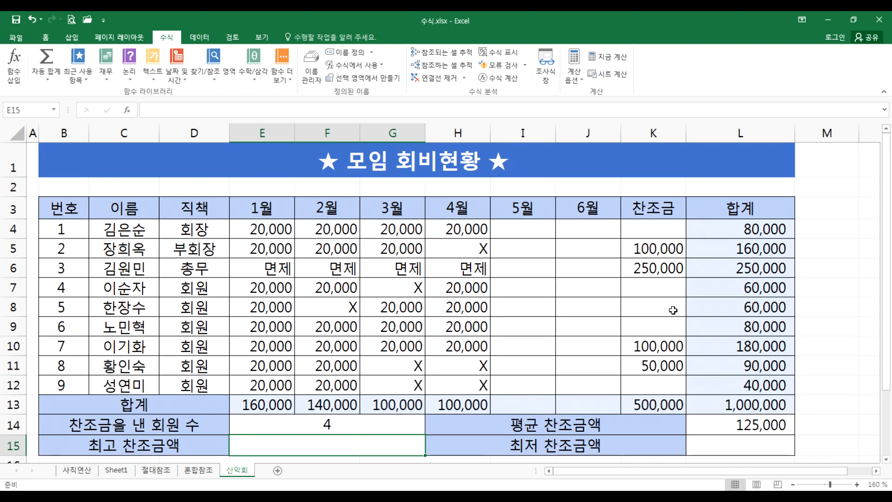
scroll(674, 310, down, 1)
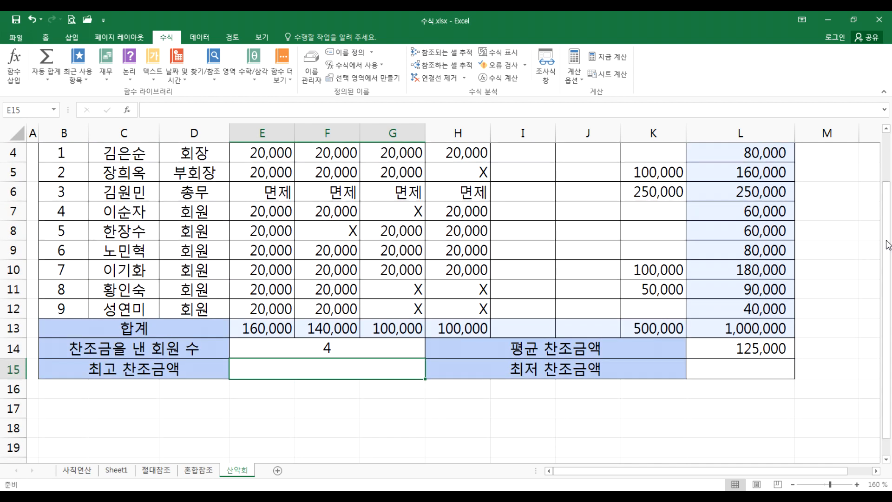
scroll(860, 240, up, 1)
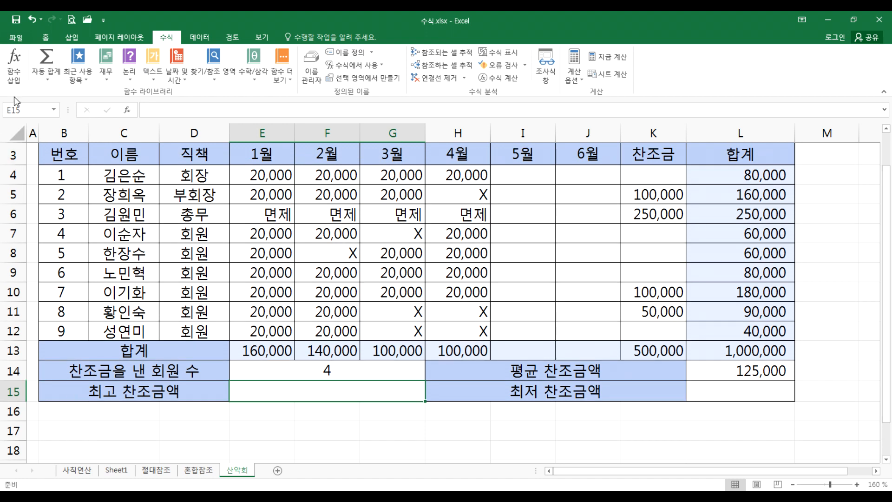
click(46, 78)
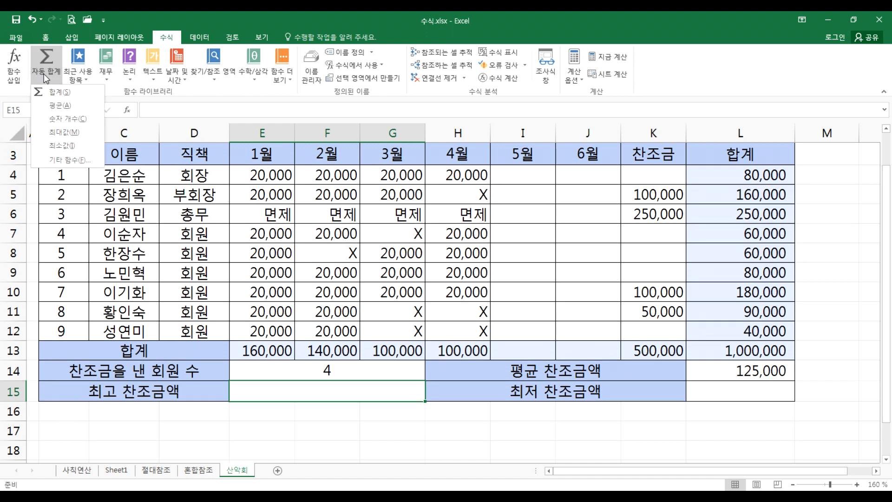
click(58, 134)
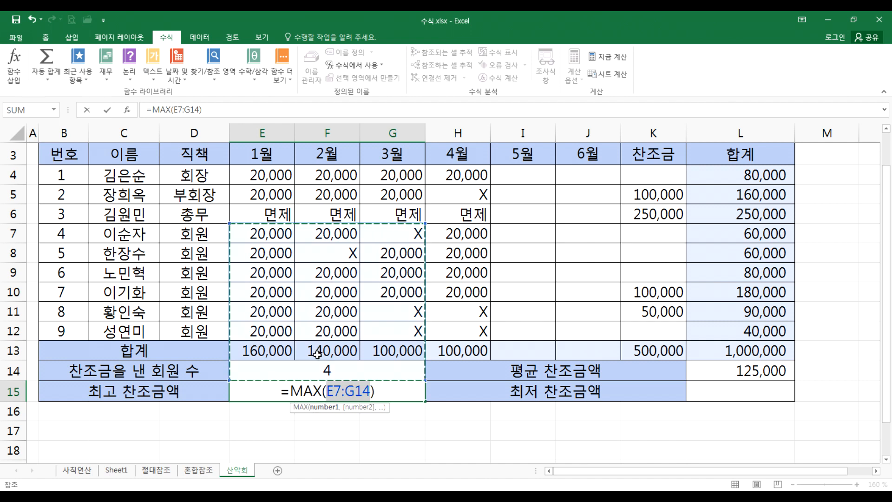
drag(642, 173, 646, 329)
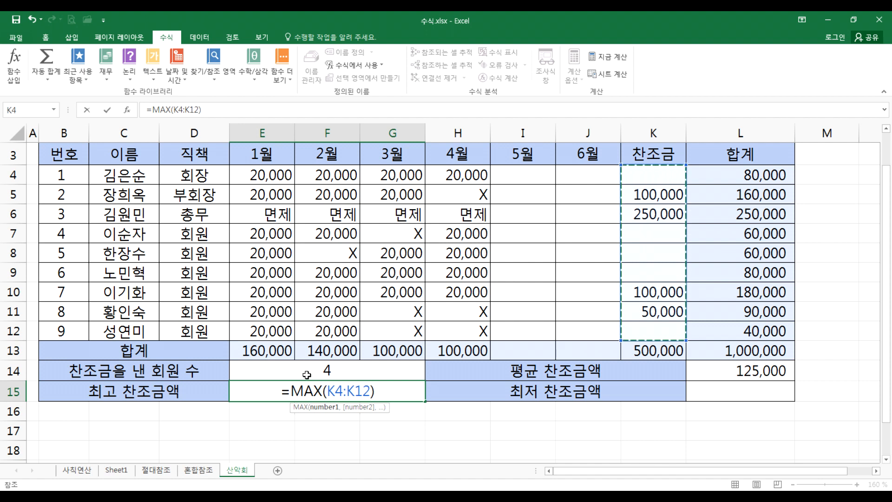
key(Return)
Step: Calculate the lowest contribution in L15 with AutoSum's Min function over K4:K12
click(714, 391)
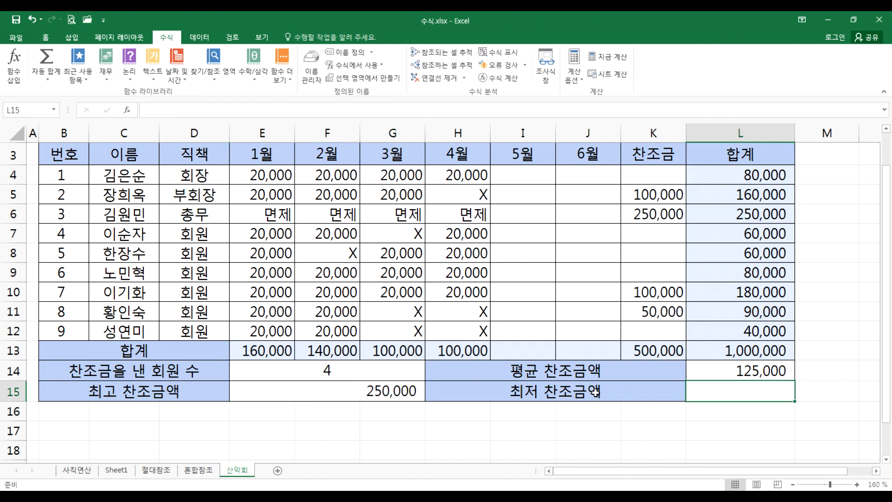
click(47, 80)
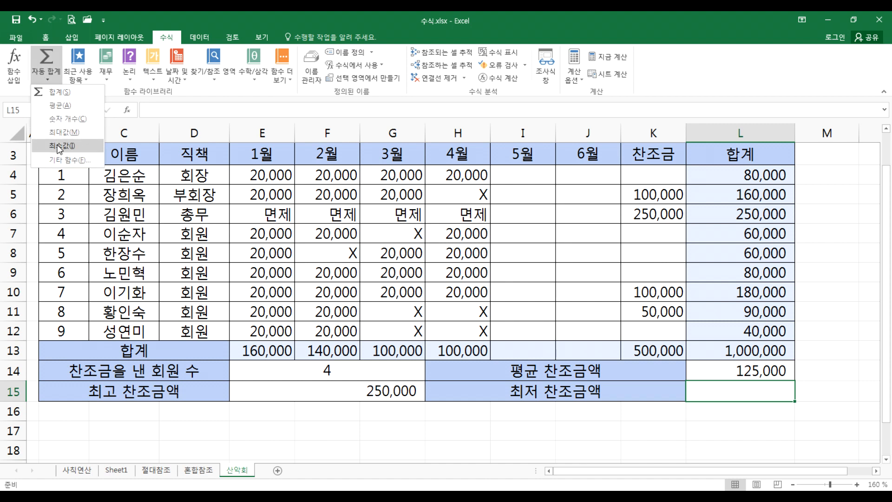
click(59, 146)
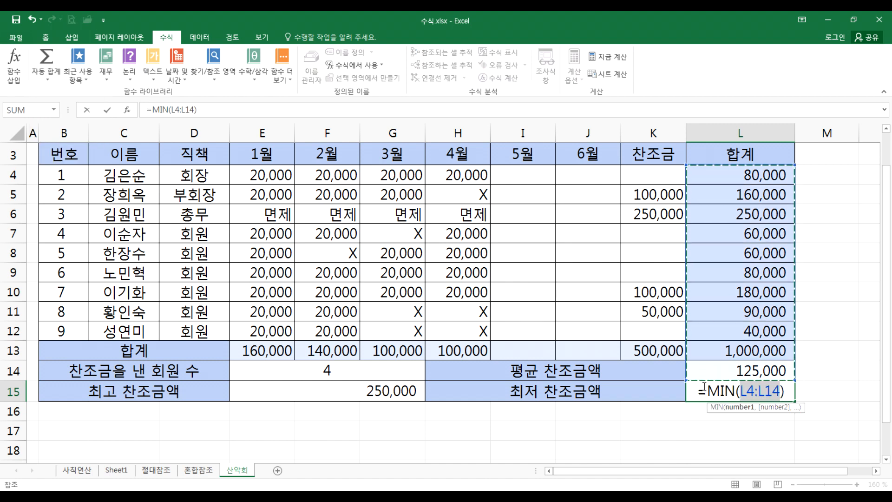
drag(641, 170, 646, 330)
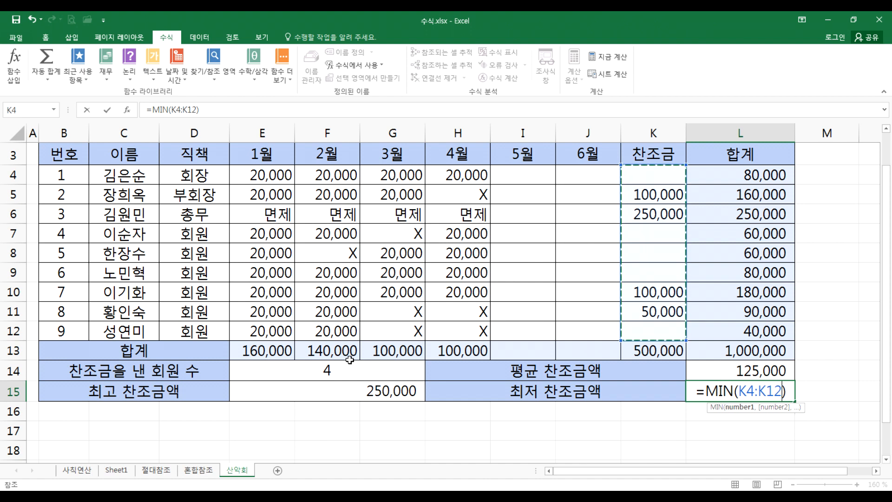
key(Return)
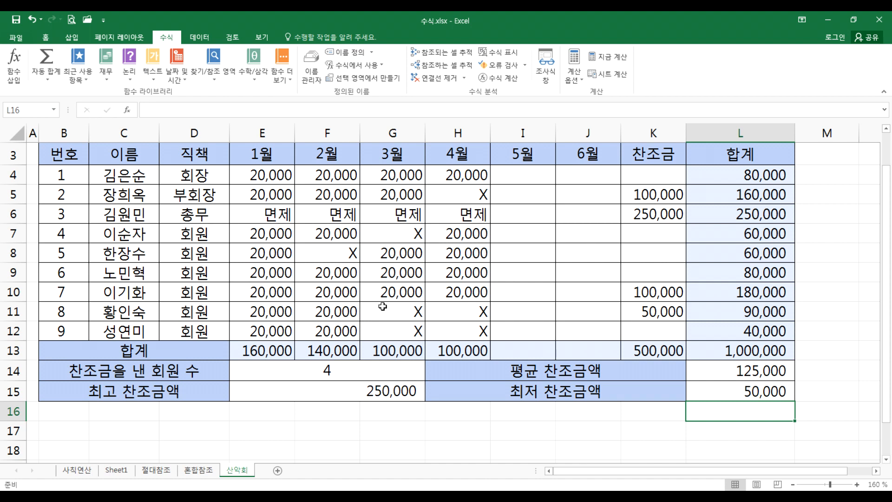
Step: Examine the empty 5월 and 6월 columns, I4:J12, together with their 합계 cells I13 and J13
click(512, 354)
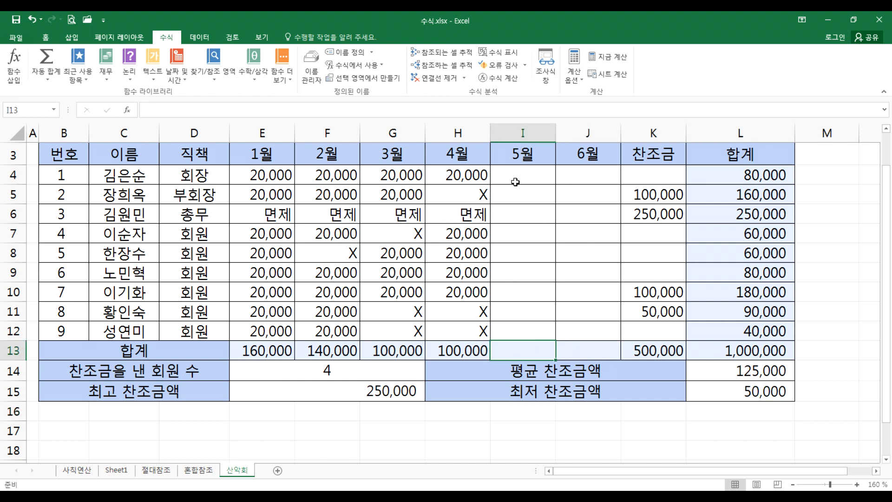
drag(511, 177, 519, 335)
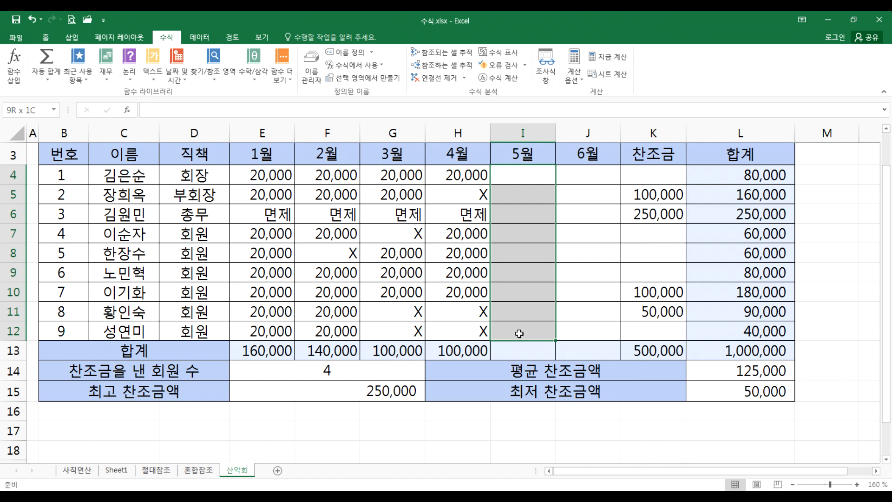
drag(519, 334, 520, 336)
click(579, 170)
drag(537, 176, 578, 176)
drag(261, 180, 737, 173)
drag(577, 173, 580, 332)
click(570, 346)
click(538, 347)
click(570, 348)
click(536, 348)
click(559, 347)
click(564, 206)
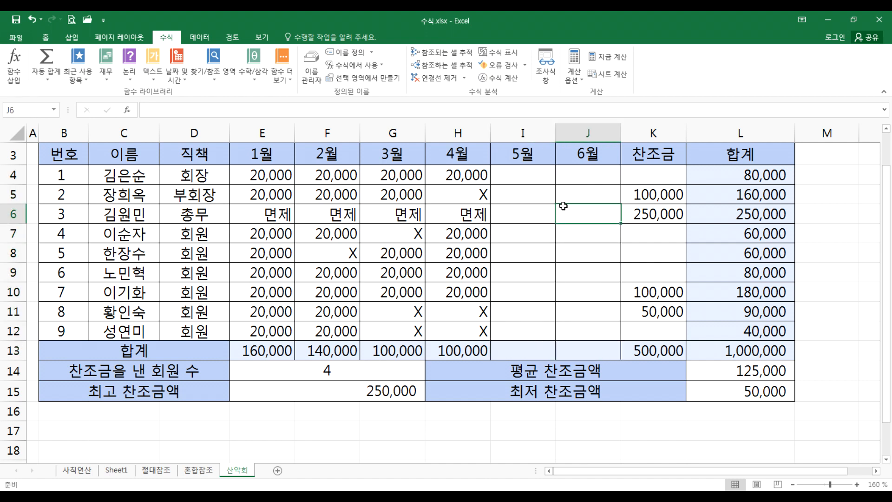
Step: Enter a 5월 fee of 20000 for member number 2 in cell I5
click(533, 212)
click(520, 193)
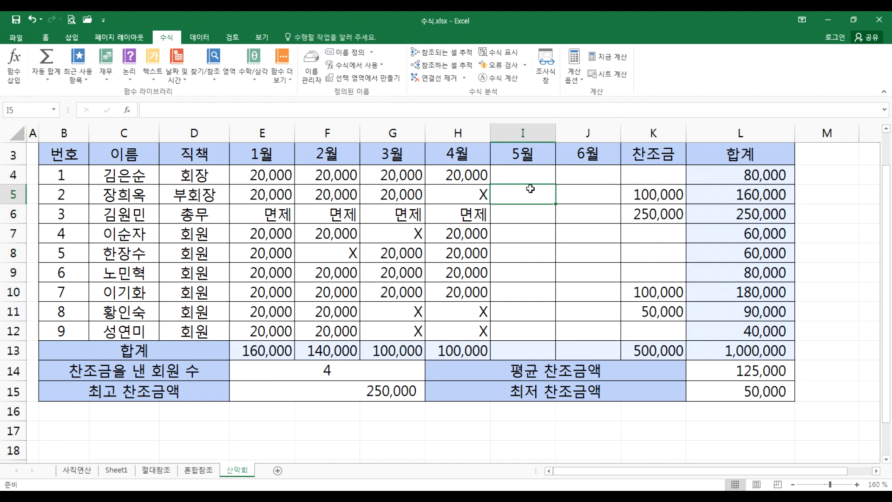
text(20000)
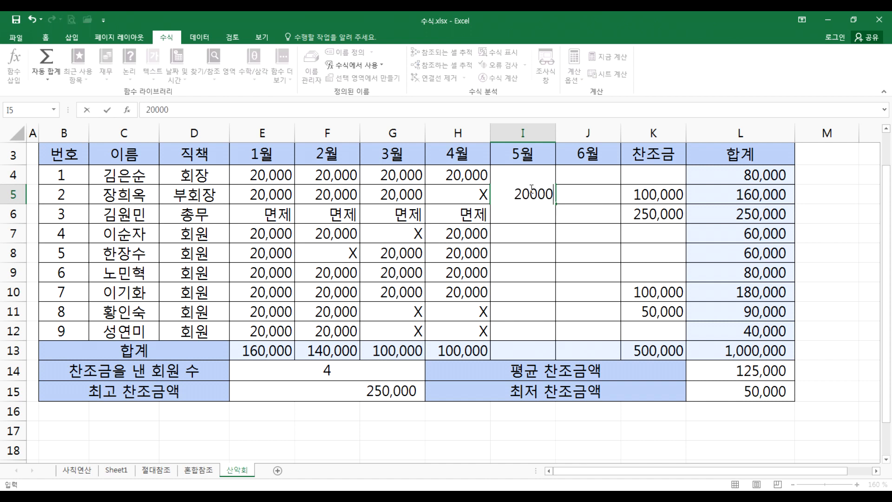
key(Return)
click(508, 196)
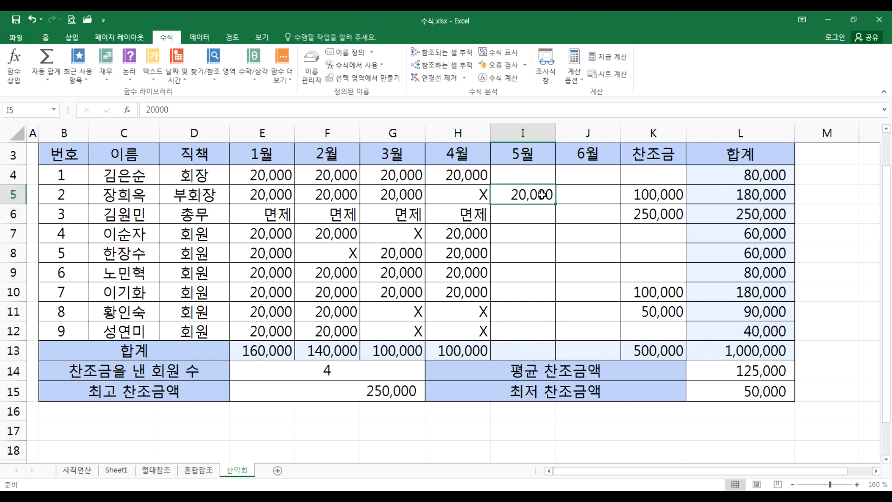
Step: Check the 5월 column total in I13 and the row 5 total in L5 against the fee in I5
click(518, 344)
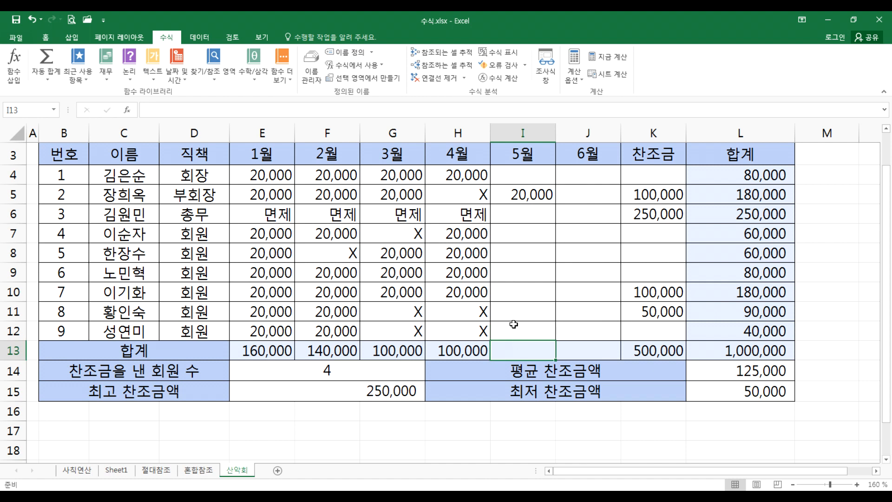
drag(522, 194, 734, 197)
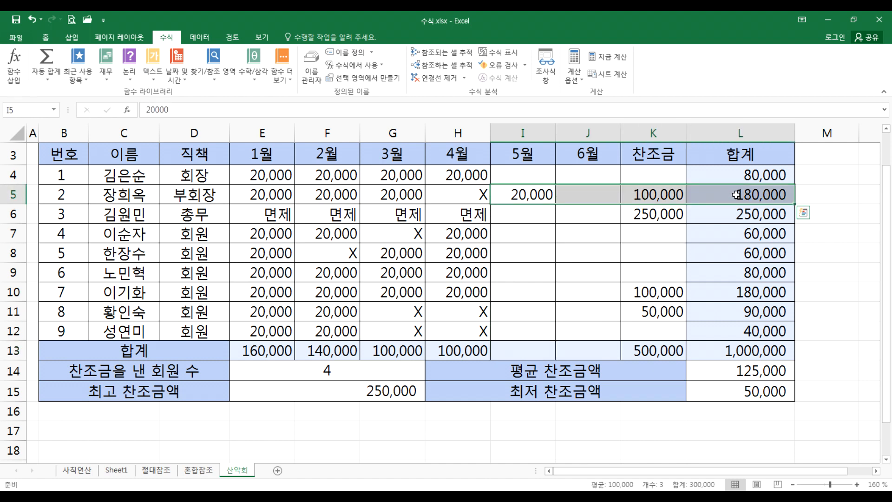
click(537, 199)
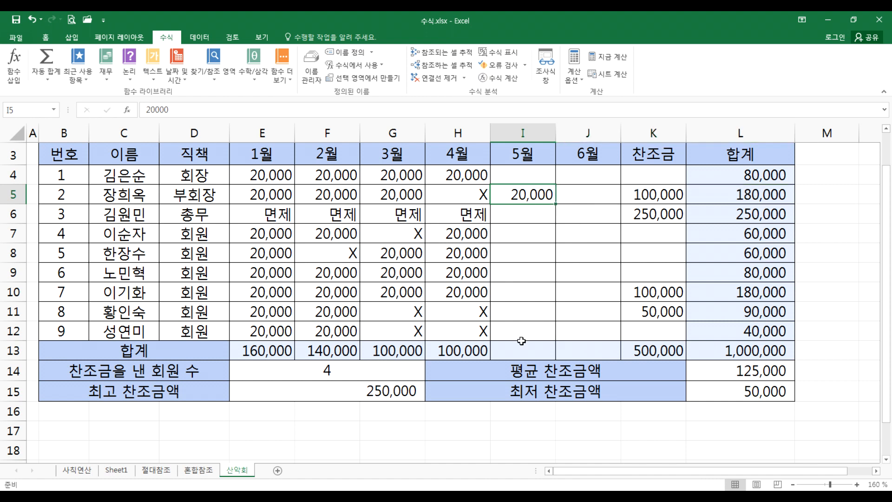
Step: Fill the 4월 total formula from H13 across the empty 합계 cells I13:J13
click(521, 350)
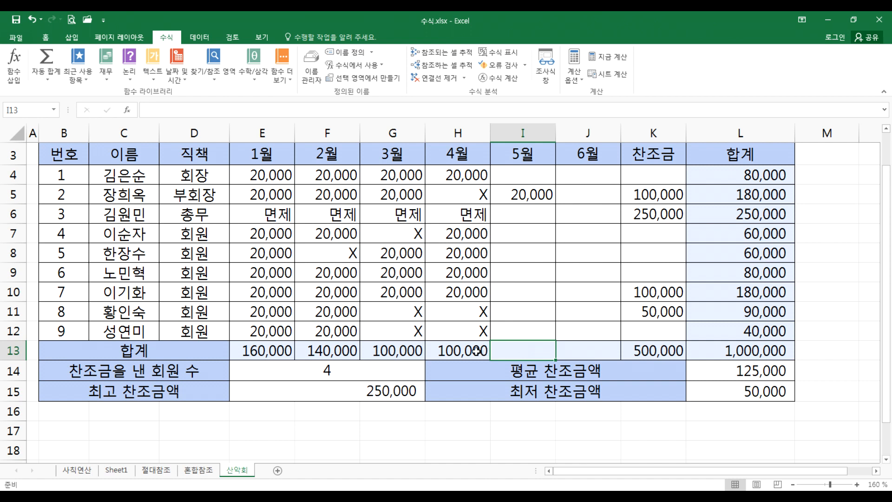
click(475, 351)
drag(492, 362, 614, 362)
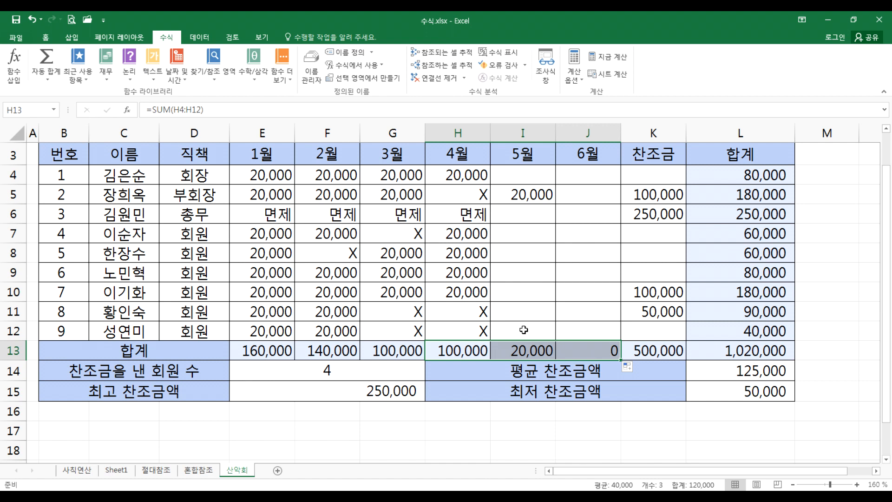
Step: Check the 5월 and 6월 cells in row 5 and the formula behind the row total in L5
drag(519, 199, 567, 198)
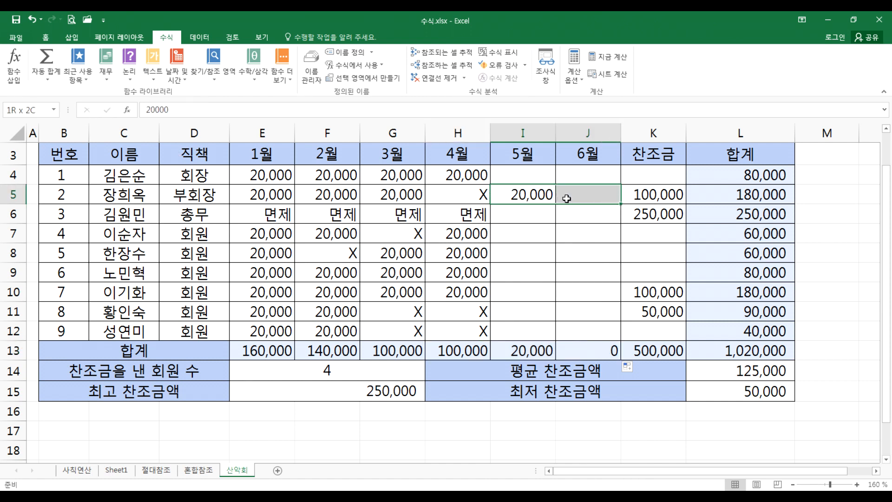
drag(236, 195, 720, 196)
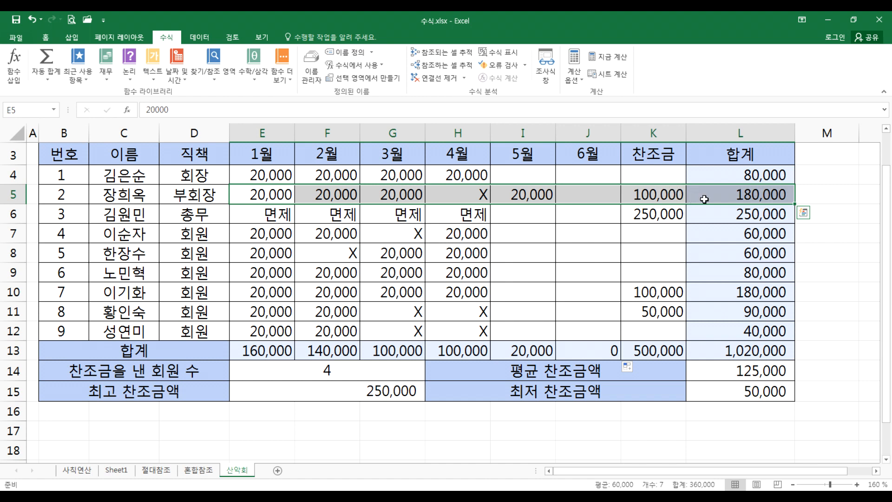
click(709, 195)
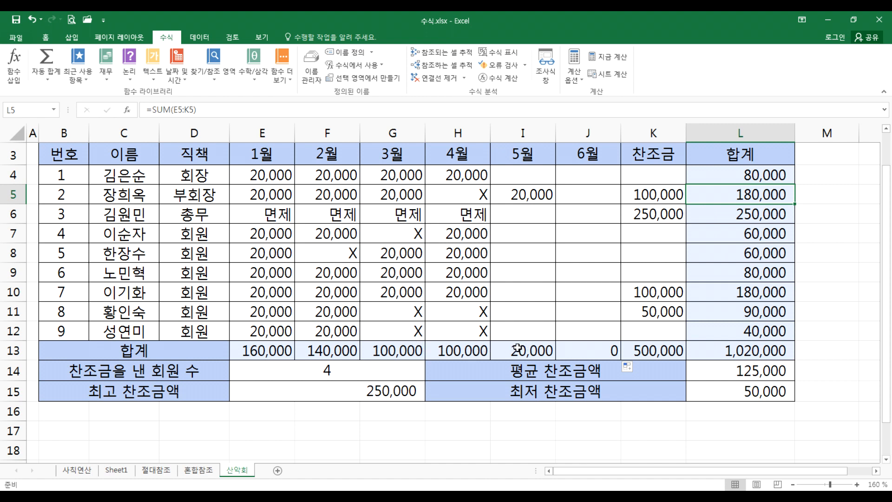
Step: Clear the 5월 and 6월 totals from I13:J13
drag(518, 348, 599, 350)
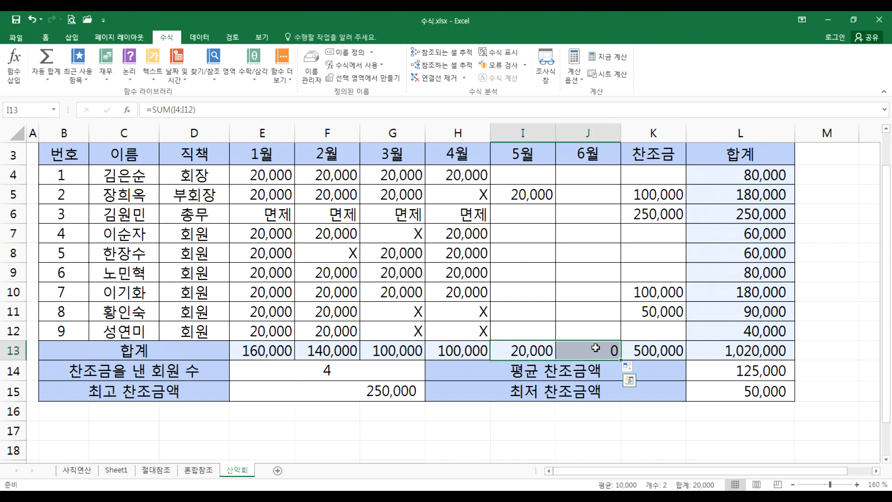
key(Delete)
click(533, 349)
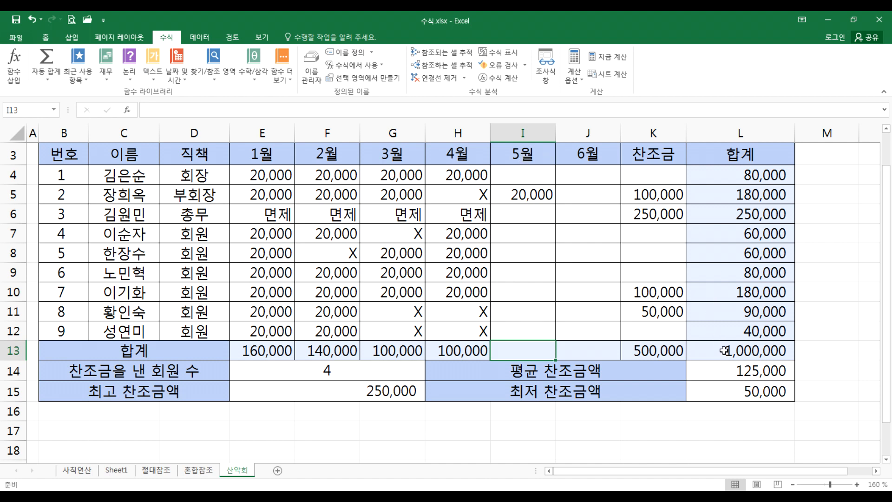
Step: Compare the member totals in L4:L12 with the column totals in E13:K13, and inspect the grand total formula in L13
drag(728, 176, 713, 342)
click(711, 350)
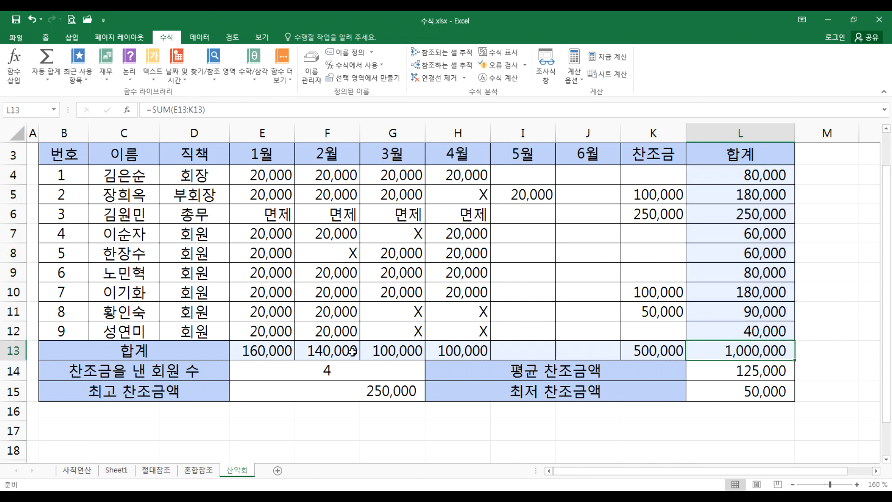
drag(277, 351, 668, 350)
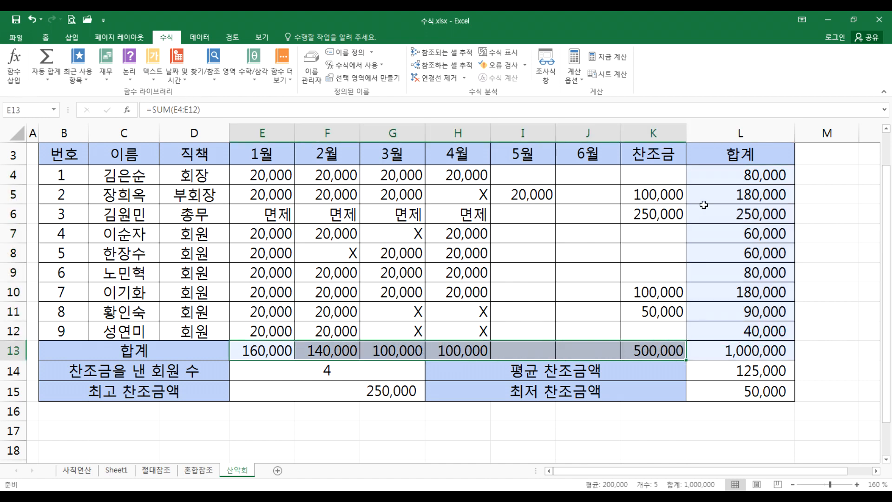
drag(712, 176, 710, 334)
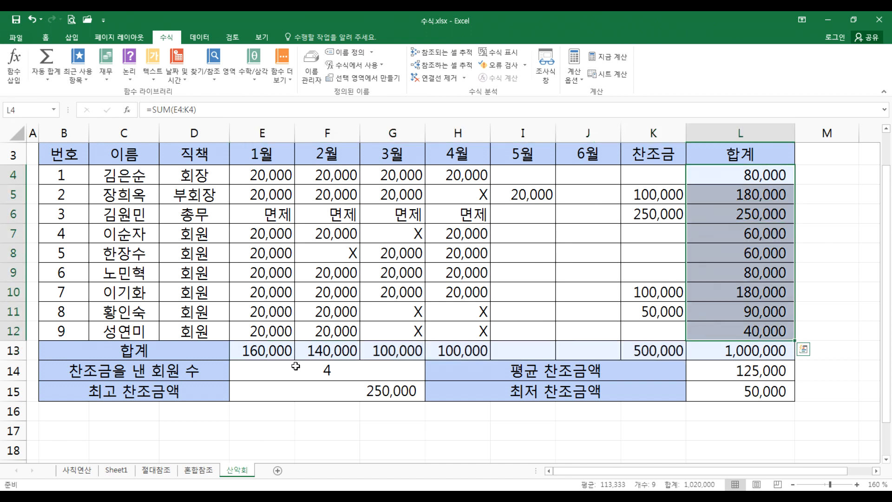
drag(260, 353, 639, 352)
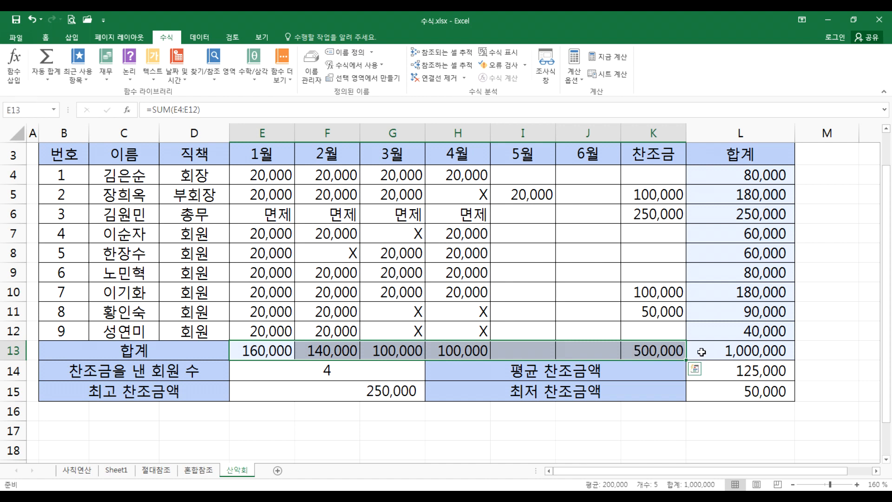
double_click(728, 351)
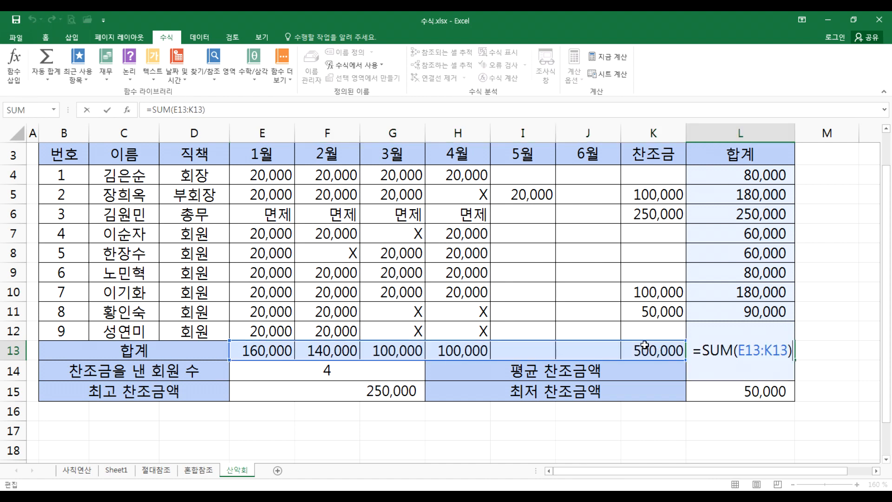
key(ctrl+Return)
Step: Apply AutoSum to the range I4:J13 and inspect what it places in J5 beside the fee in I5
drag(513, 182, 578, 348)
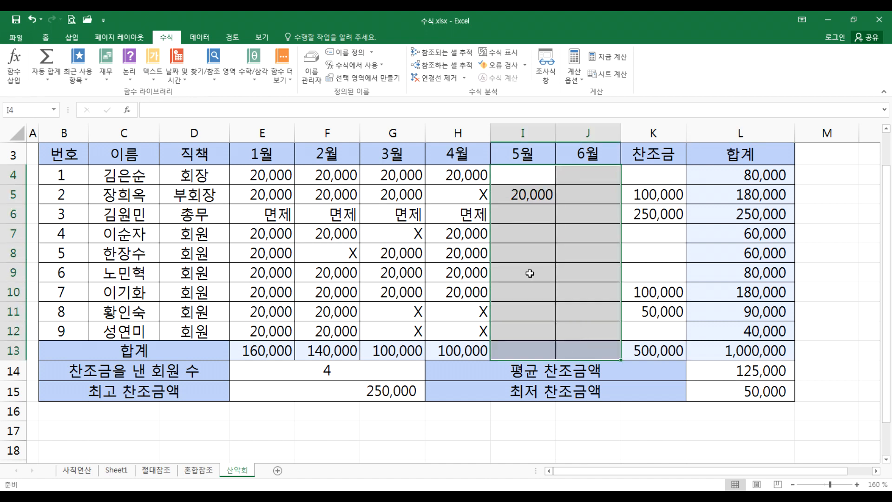
click(47, 58)
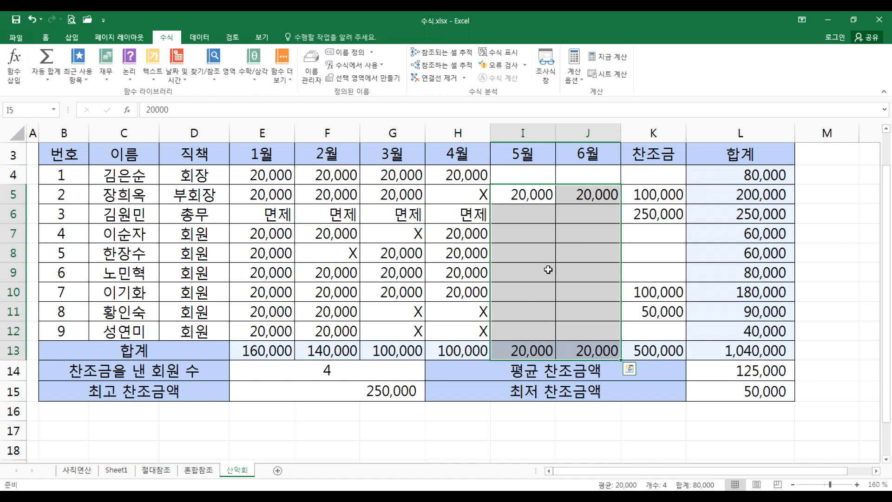
drag(534, 191, 572, 195)
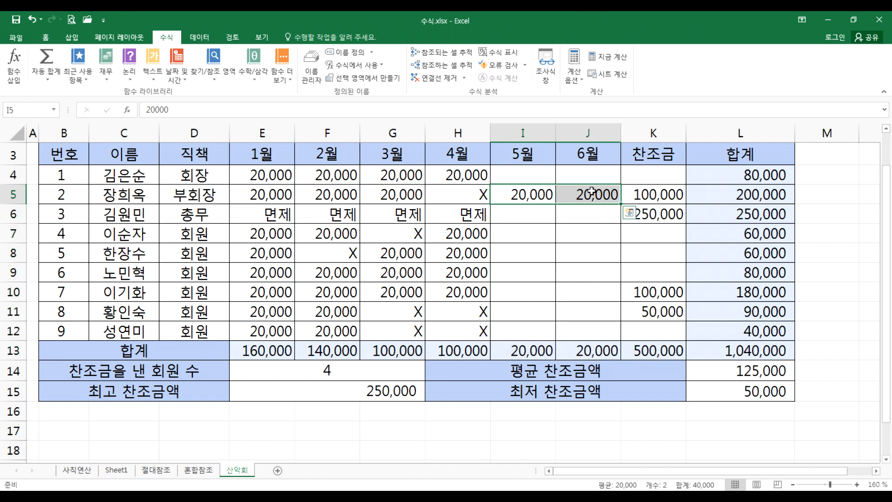
click(591, 193)
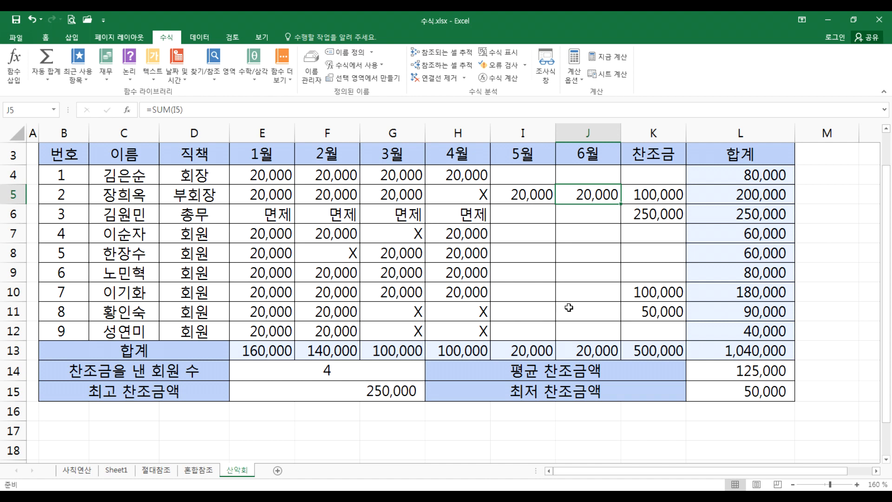
click(518, 197)
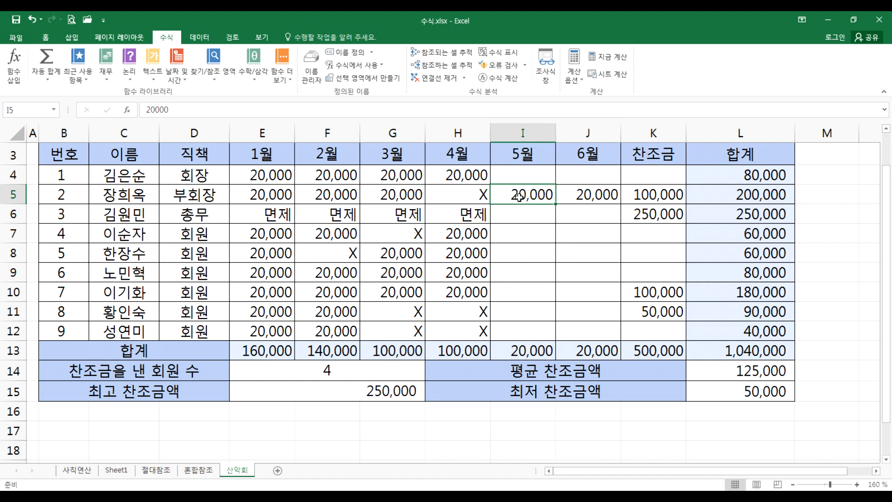
click(588, 221)
click(591, 190)
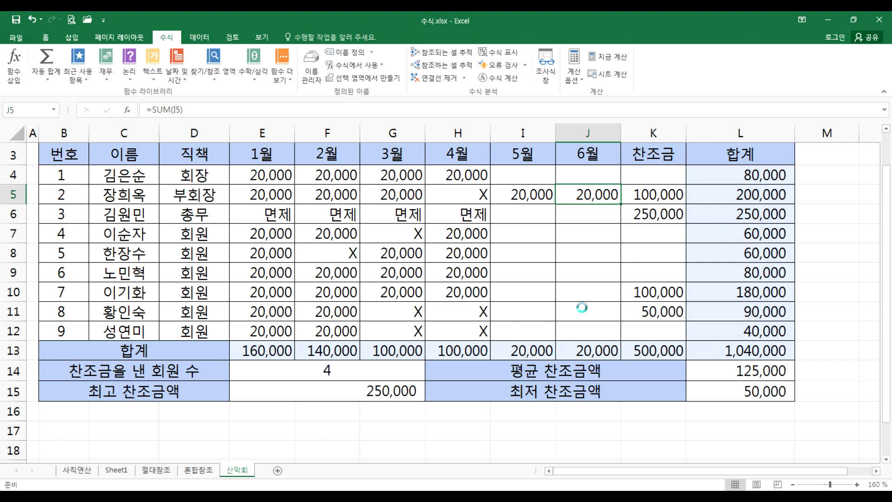
Step: Undo the AutoSum on I4:J13 and examine the restored 5월 and 6월 columns around row 5
key(ctrl+z)
drag(520, 172, 574, 351)
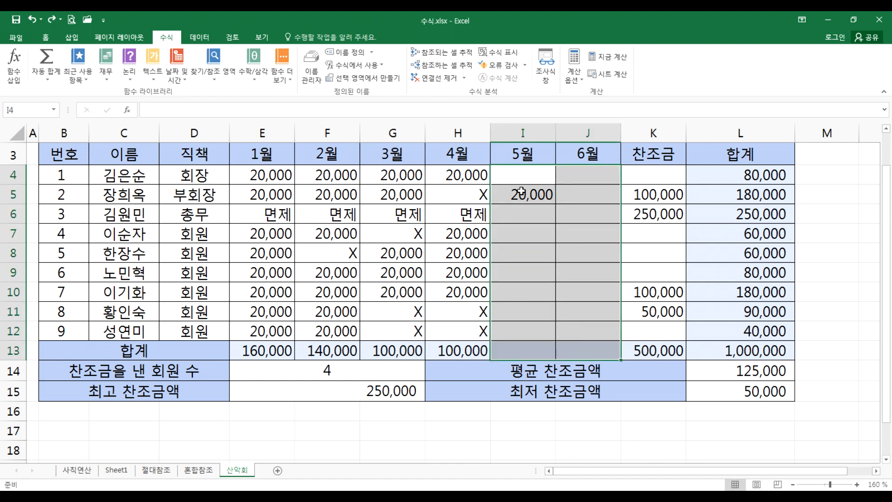
drag(523, 180, 524, 291)
click(573, 191)
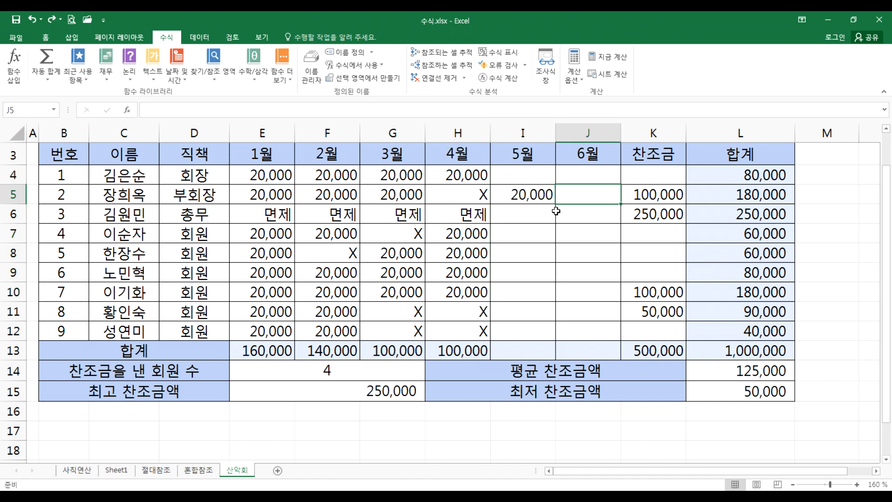
Step: Apply AutoSum to I4:J13 again and open the formula in J5 to see that it references I5
mouse_move(515, 176)
mouse_down()
mouse_move(584, 301)
mouse_move(583, 350)
mouse_up()
click(46, 58)
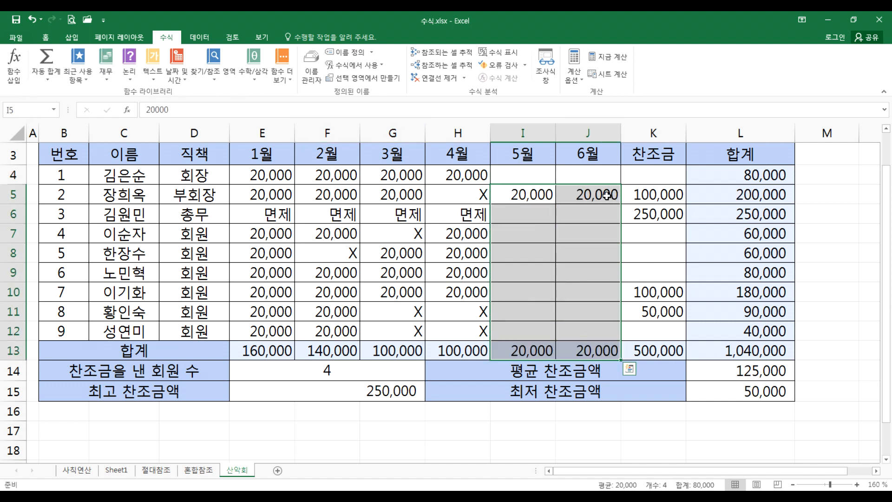
double_click(607, 195)
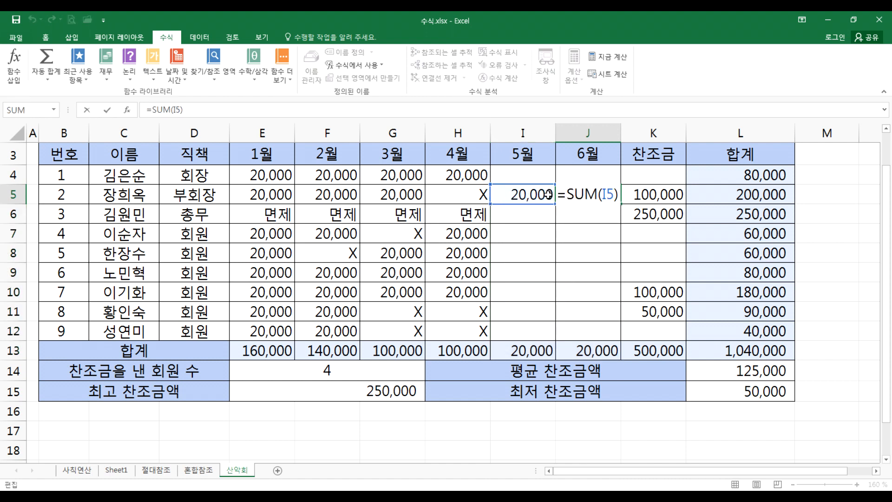
click(542, 195)
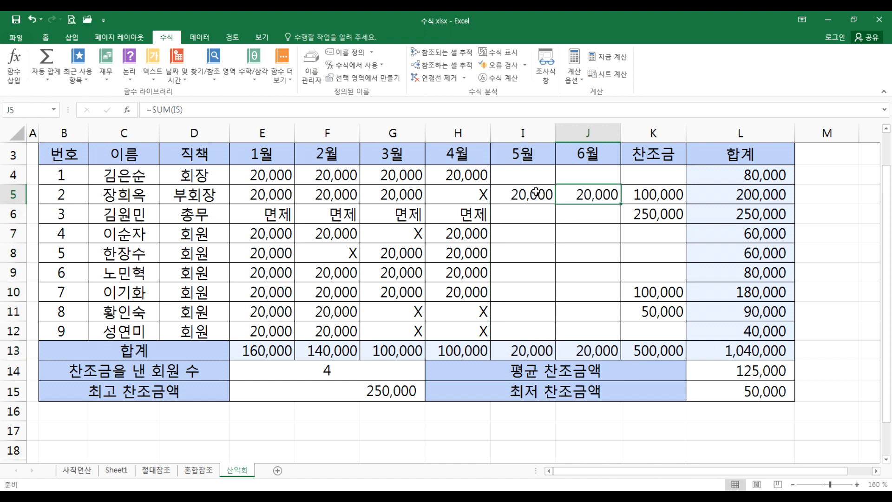
double_click(536, 196)
key(Escape)
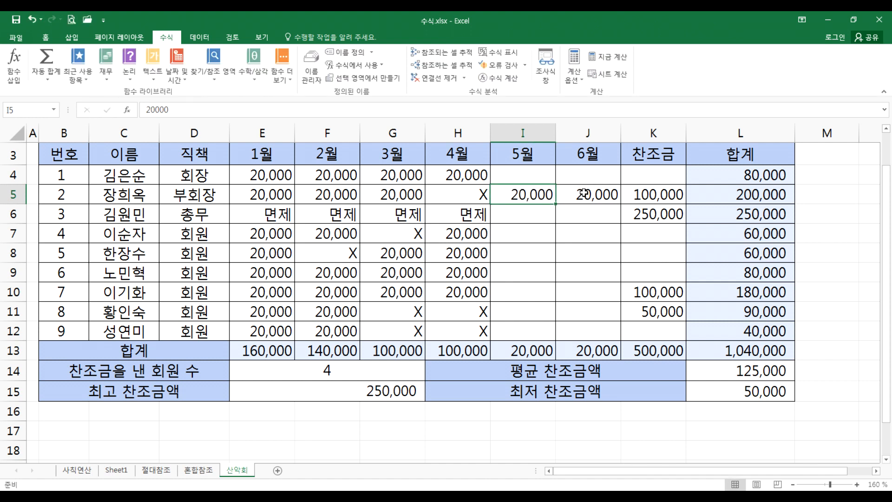
click(584, 193)
Step: Clear all contents of the 5월 and 6월 columns, including their totals, in I4:J13
drag(531, 179, 579, 351)
key(Delete)
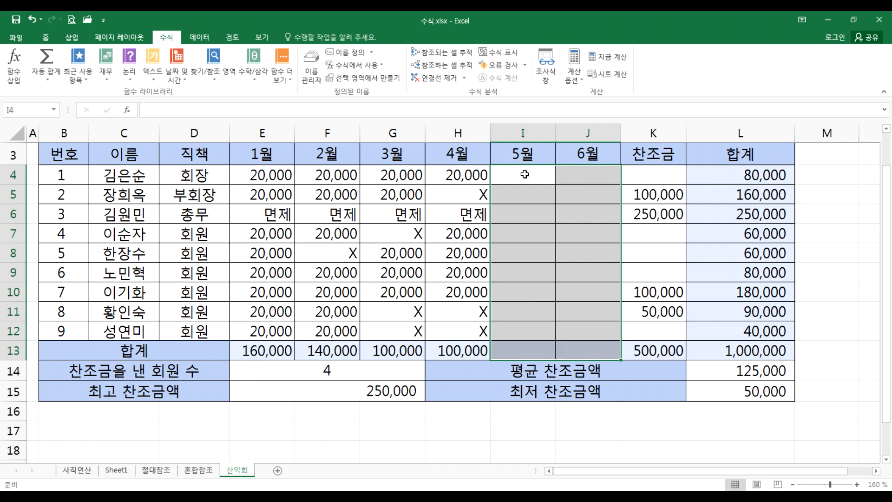
click(524, 174)
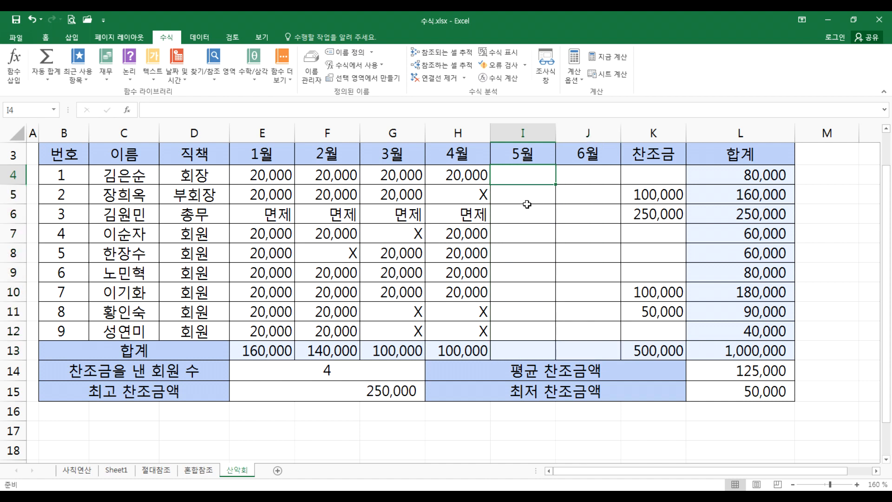
Step: Examine the empty 5월 and 6월 columns within the table E4:L13, and check whether total cell I13 contains a formula
click(564, 148)
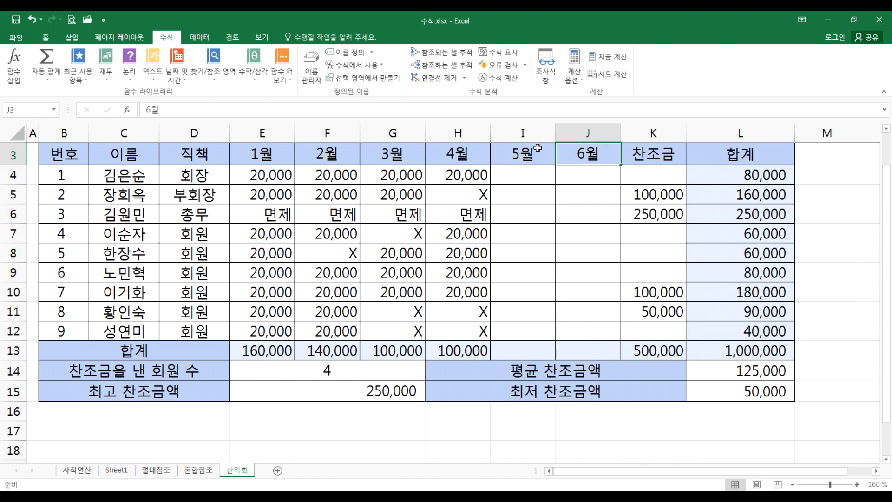
click(544, 149)
drag(519, 175, 578, 322)
click(549, 258)
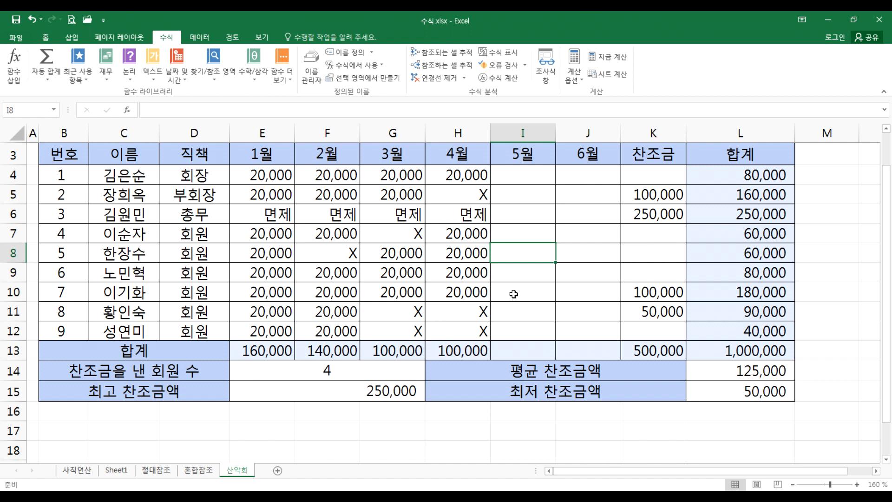
mouse_move(264, 177)
mouse_down()
mouse_move(367, 176)
mouse_move(719, 313)
mouse_move(719, 348)
mouse_up()
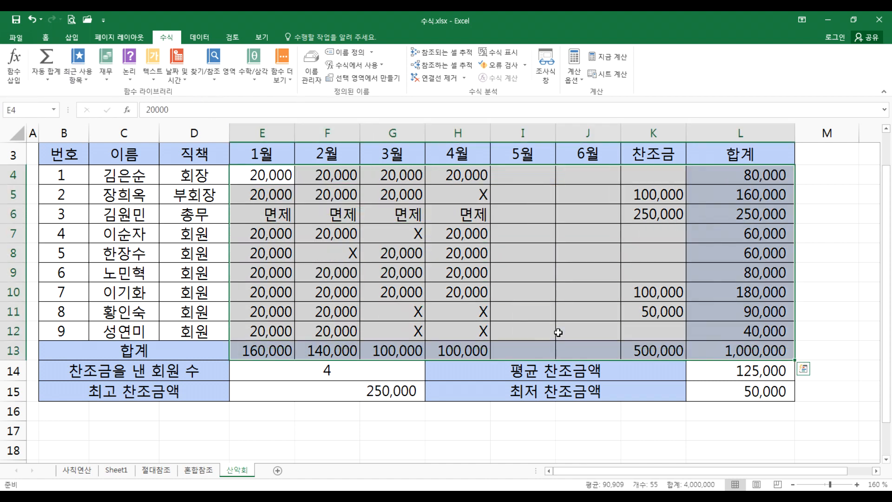
drag(522, 174, 519, 332)
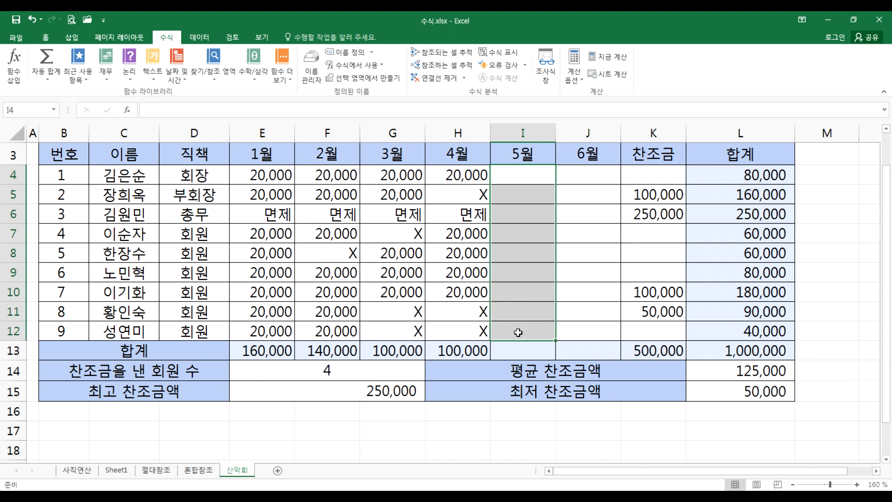
click(518, 349)
drag(566, 176, 568, 333)
click(539, 345)
click(566, 347)
click(536, 346)
key(F2)
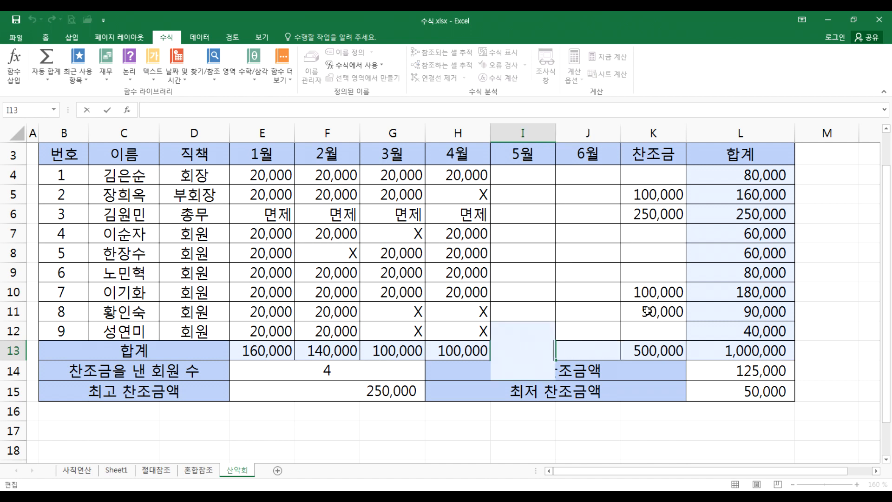
key(Escape)
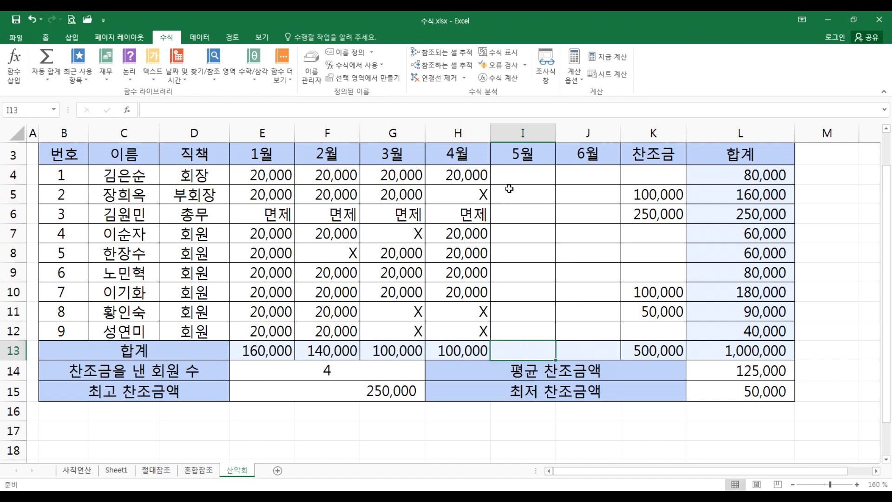
Step: Enter the 5월 fee of 20000 for member number 2 in I5 again
click(511, 194)
text(20000)
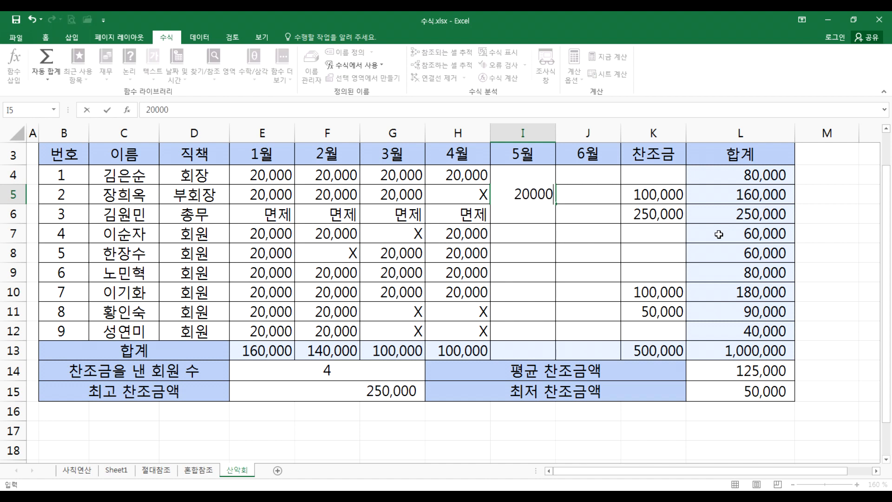
key(Return)
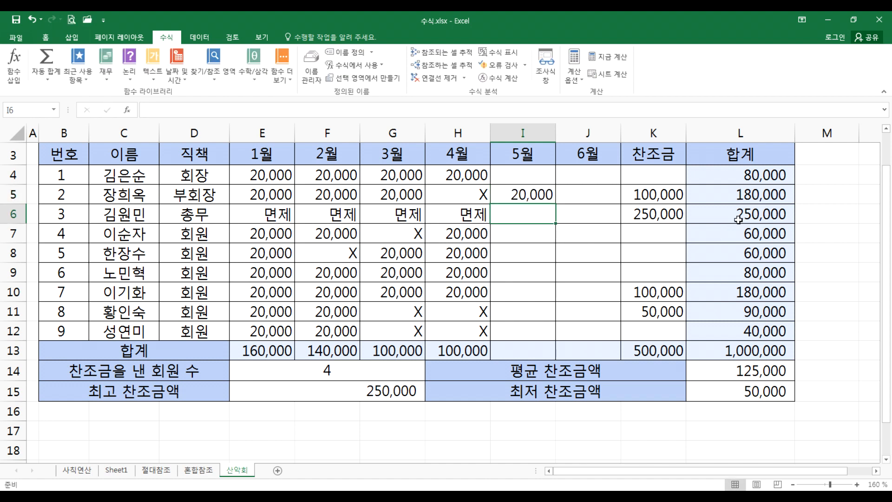
Step: Check the row 5 total in L5 and the 5월 column total cell I13 against the re-entered fee
drag(219, 201, 762, 195)
click(763, 195)
click(518, 351)
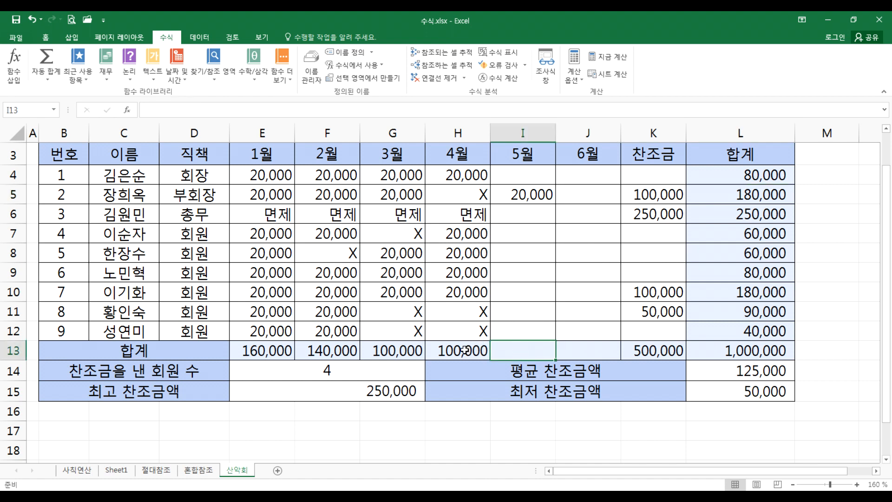
Step: Copy the 4월 total formula from H13 across to the 5월 and 6월 total cells I13:J13
click(475, 351)
drag(490, 360, 610, 363)
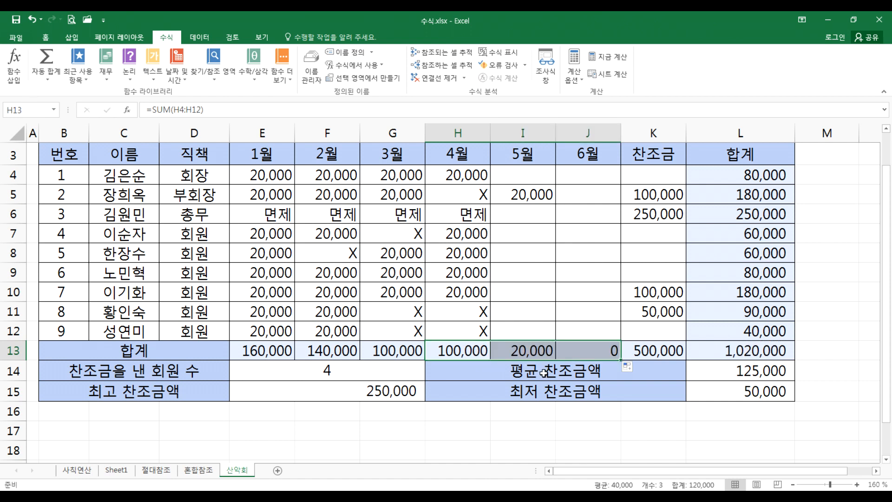
click(587, 351)
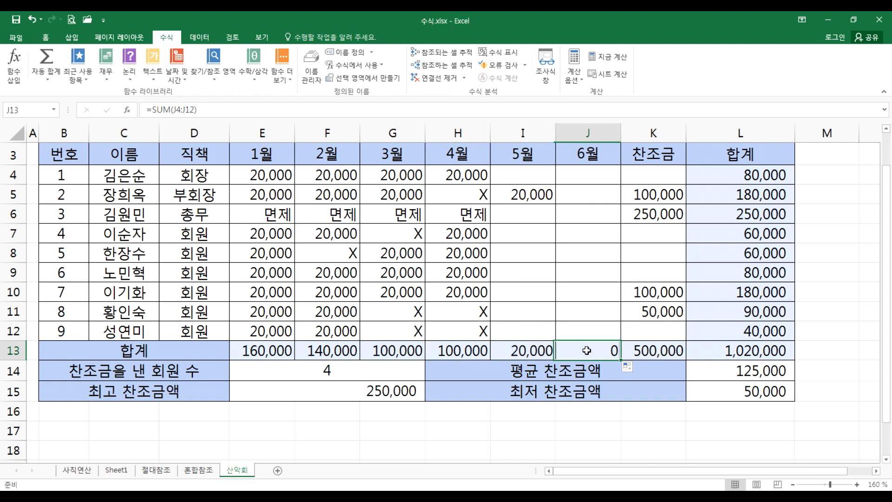
Step: Enter a 6월 fee of 20000 for member number 6 in J9 and check the grand total in L13
click(584, 270)
text(20000)
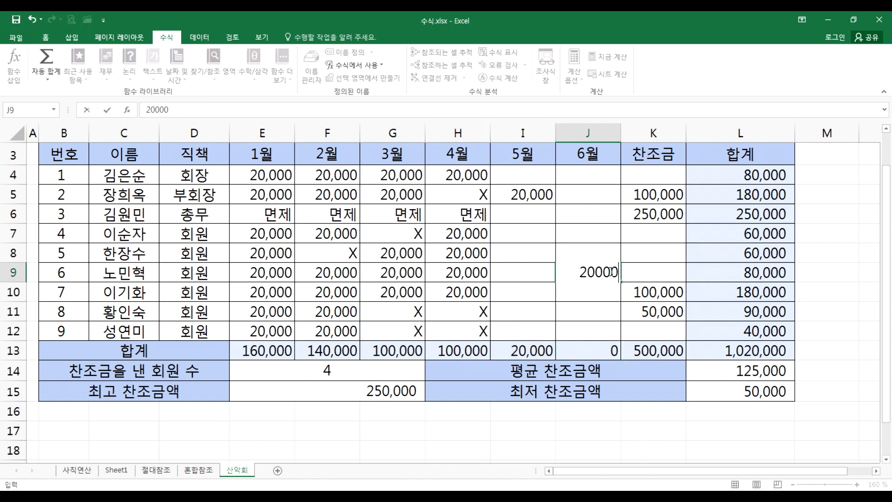
key(Return)
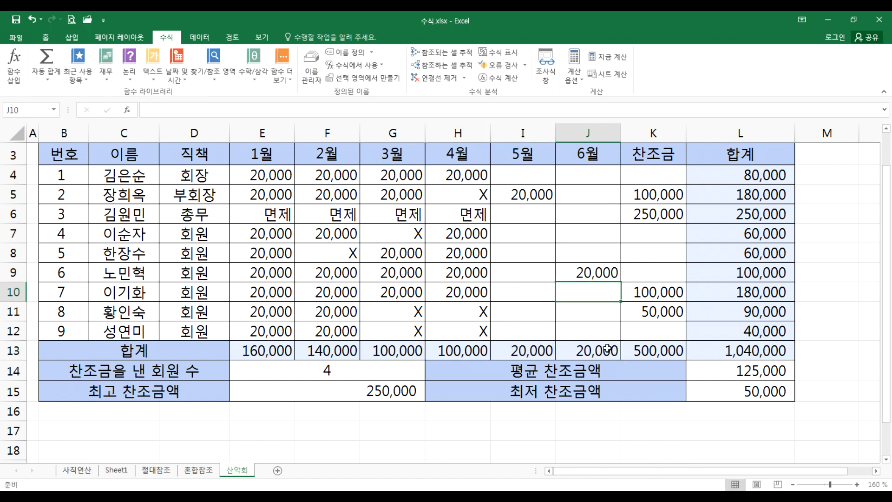
click(746, 350)
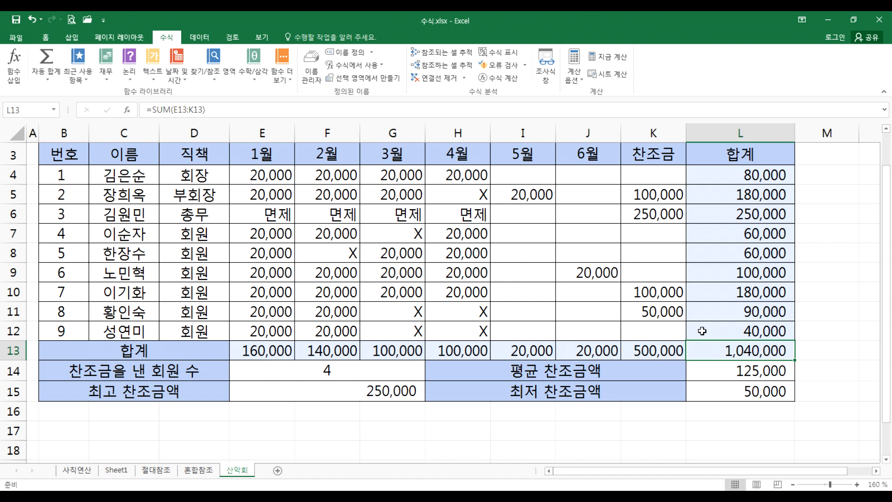
click(482, 430)
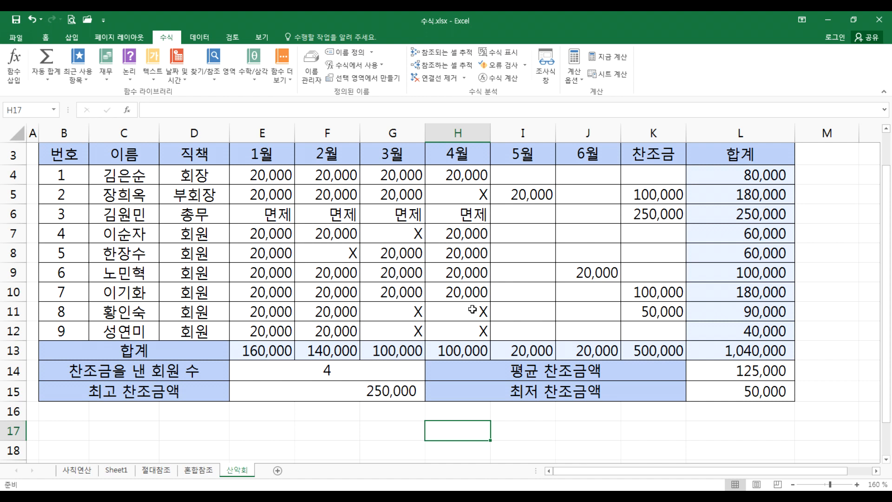
Step: Clear the 5월 and 6월 columns in I4:J13 and all row and column totals in L4:L13 and E13:K13
drag(527, 179, 600, 351)
key(Delete)
drag(723, 175, 263, 351)
key(Delete)
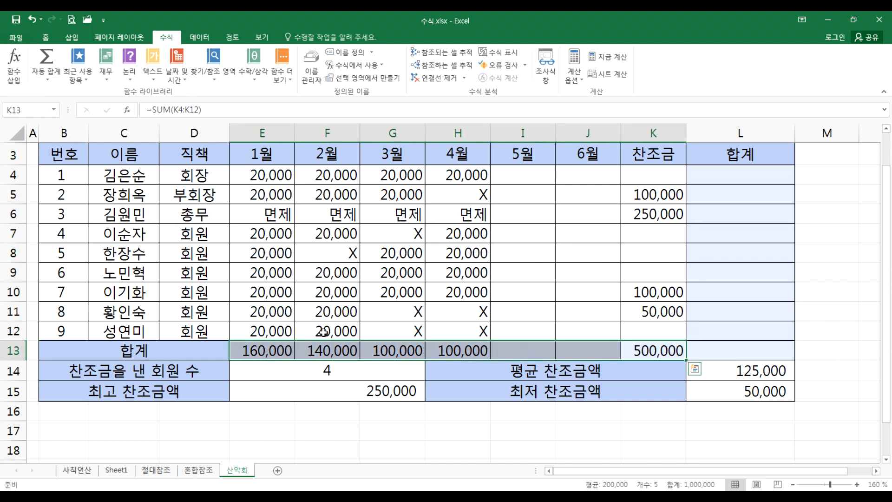
key(Delete)
Step: Apply AutoSum to E4:L13 and check the 5월 and 6월 total cells I13 and J13 for formulas
drag(266, 172, 739, 351)
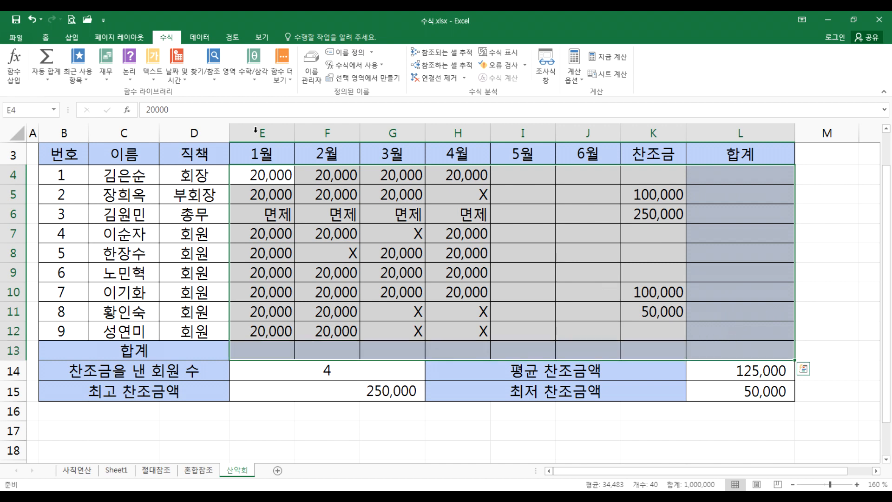
click(49, 57)
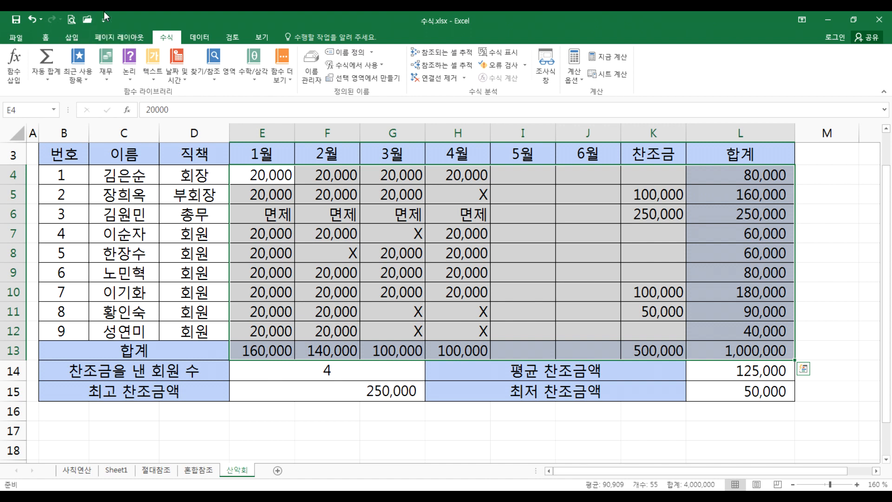
click(521, 354)
click(580, 351)
click(525, 349)
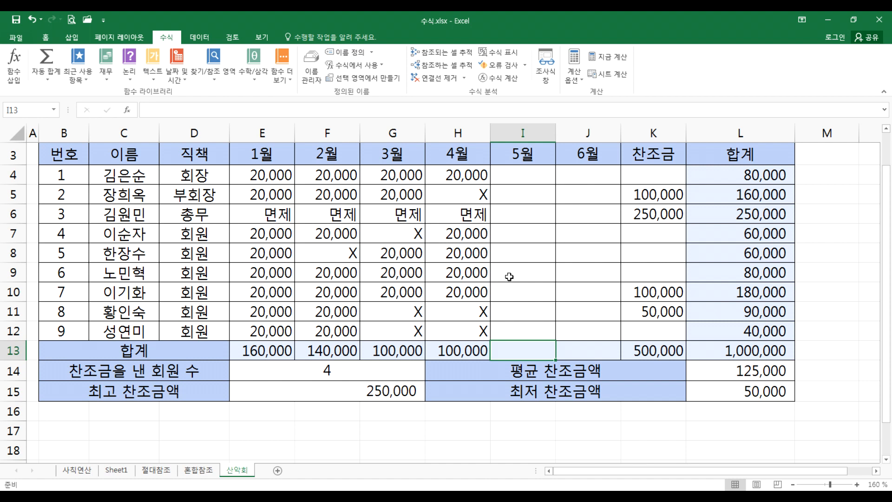
Step: Examine the SUM formulas and their referenced ranges in the row total cells L4, L5 and L6
click(742, 178)
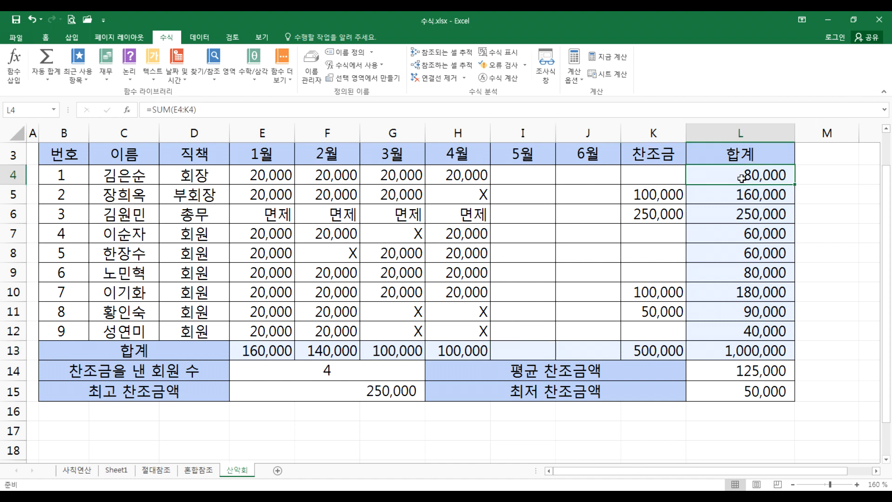
double_click(741, 177)
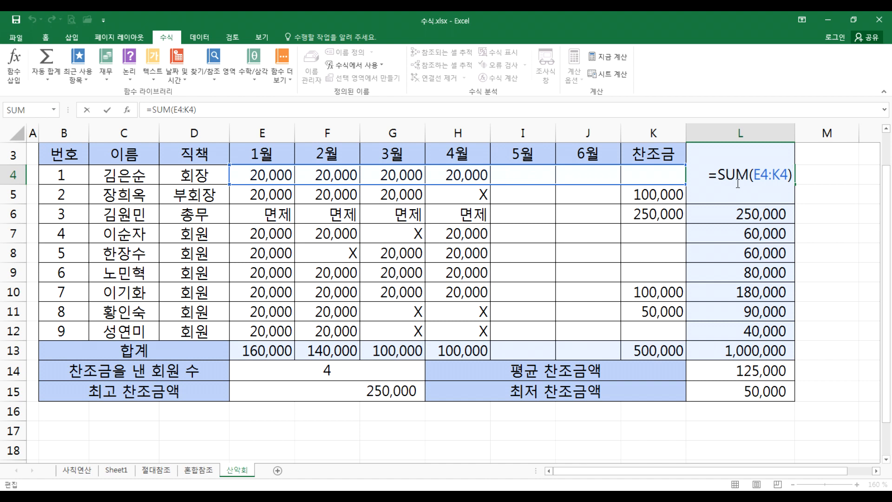
key(Escape)
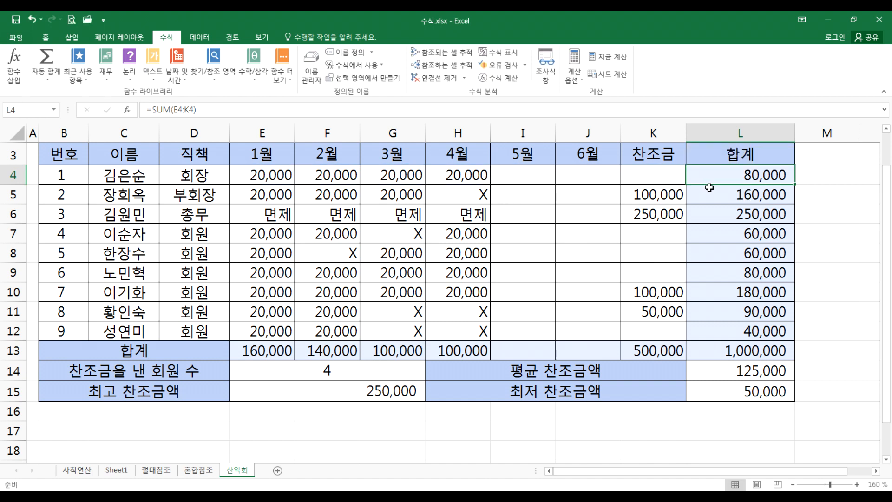
double_click(710, 190)
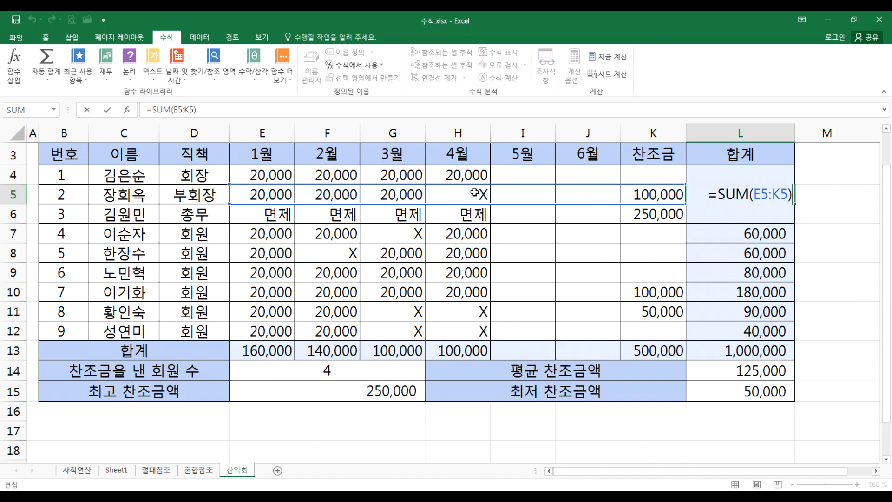
key(Return)
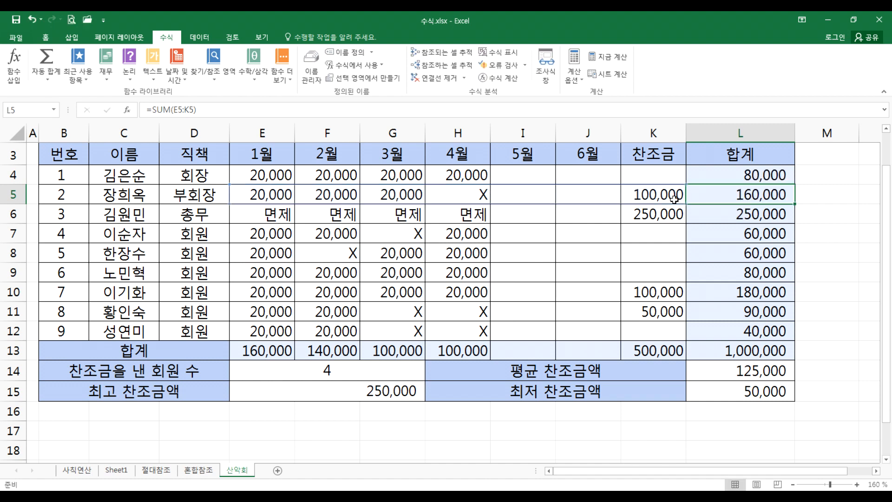
double_click(725, 215)
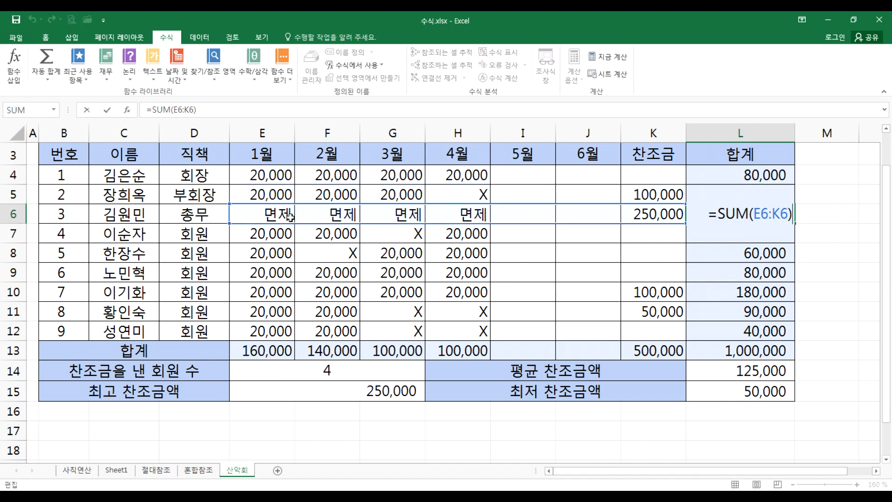
key(Escape)
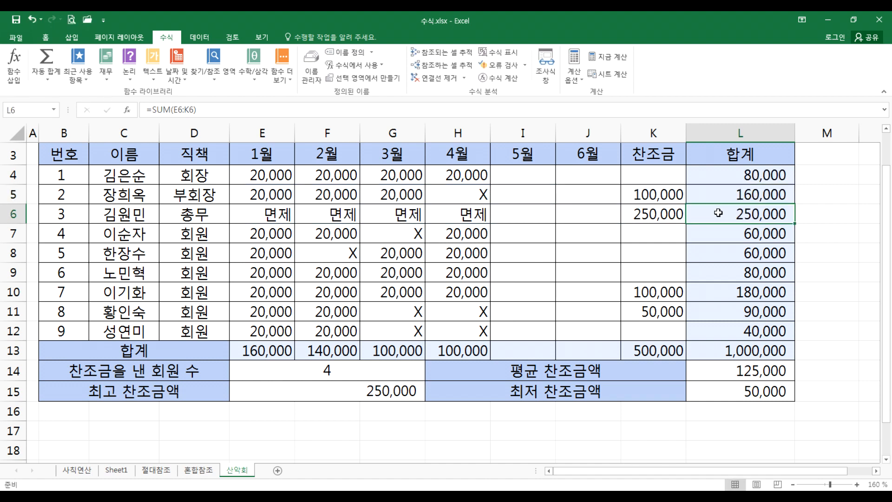
Step: Replace the row total in L4 with the addition formula =E4+F4+G4+H4+I4+J4+K4
click(712, 175)
text(=)
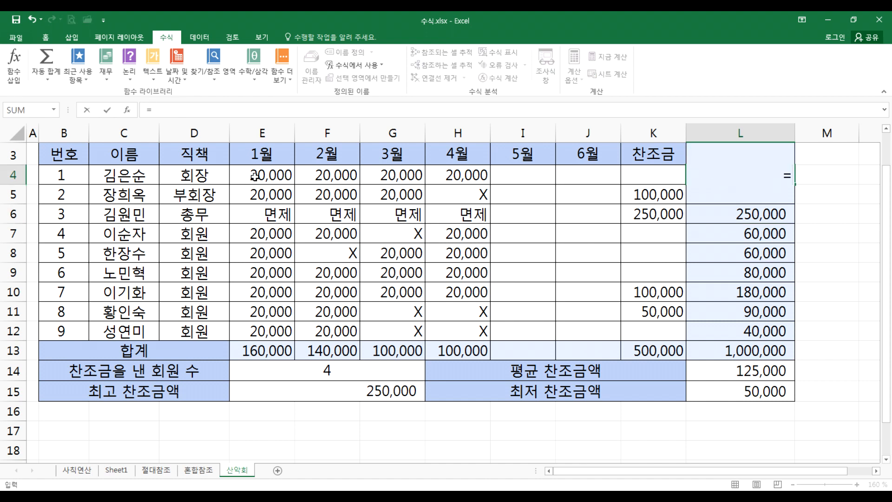
click(255, 179)
text(+)
click(336, 178)
text(+)
click(401, 175)
text(+)
click(460, 175)
text(+)
click(508, 174)
text(+)
click(562, 175)
text(+)
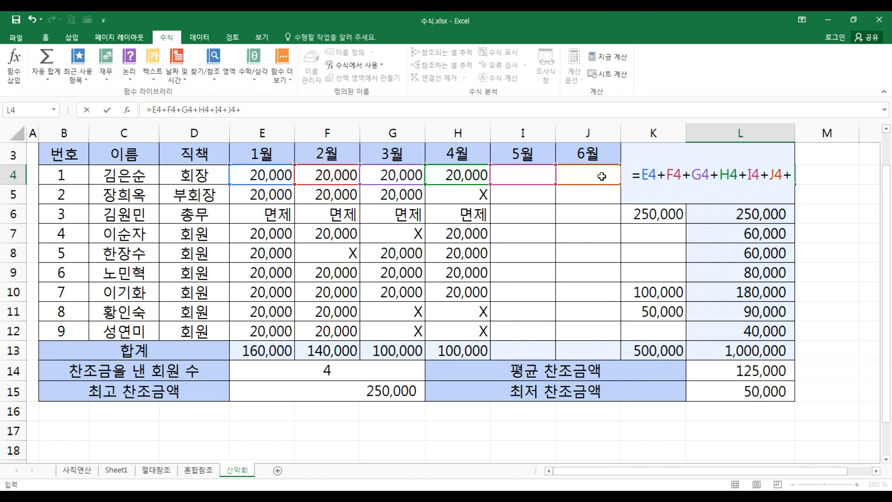
key(Left)
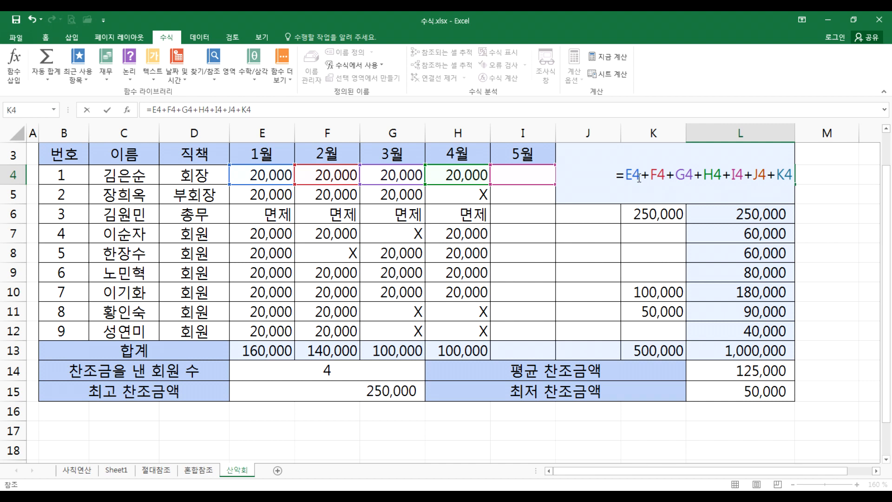
key(Return)
Step: Review the addition formula in L4 against the cells E4:K4 that it references
click(733, 171)
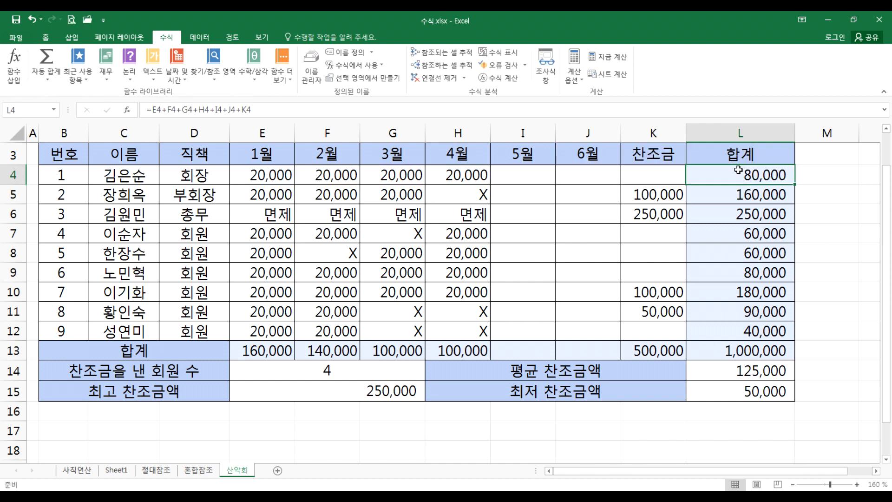
key(F2)
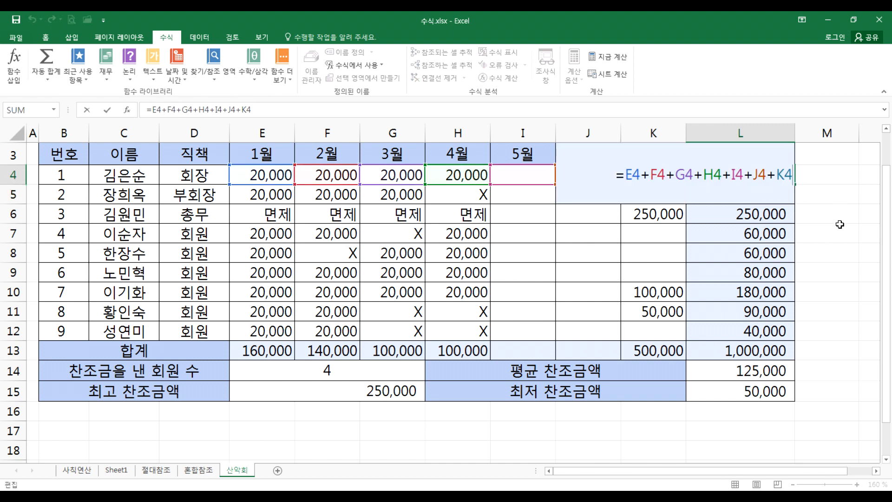
key(Escape)
drag(267, 174, 594, 174)
click(651, 172)
click(725, 172)
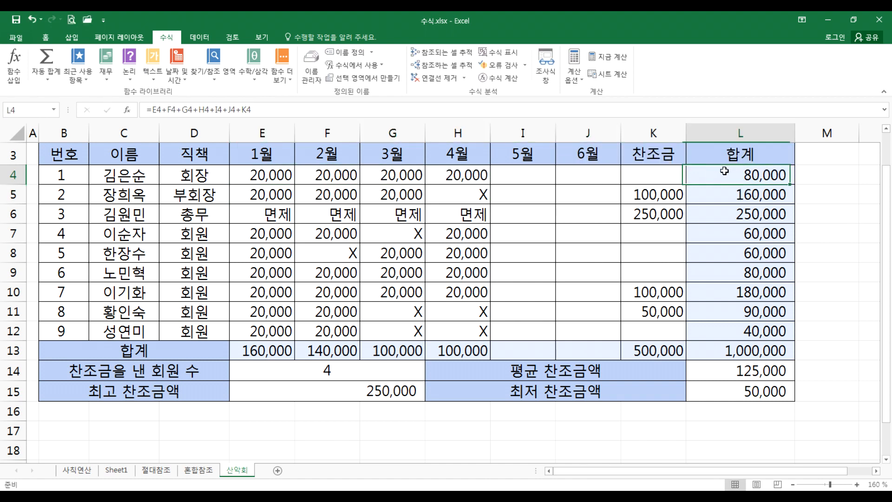
key(F2)
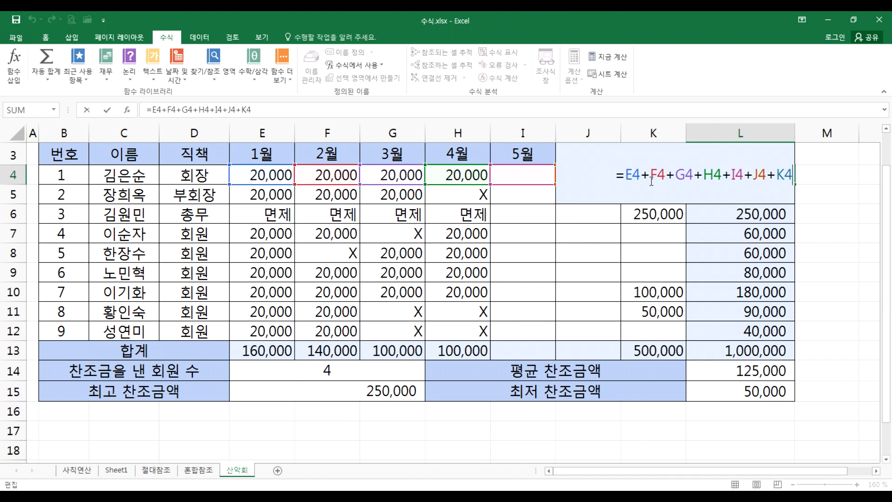
key(Escape)
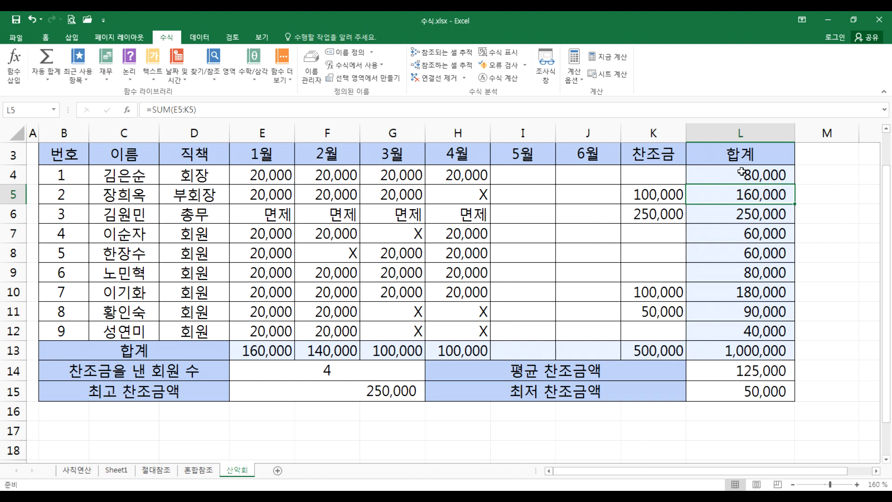
Step: Fill the addition formula from L4 down through L12 and inspect the formulas in L5, L6 and L4
drag(790, 184, 726, 326)
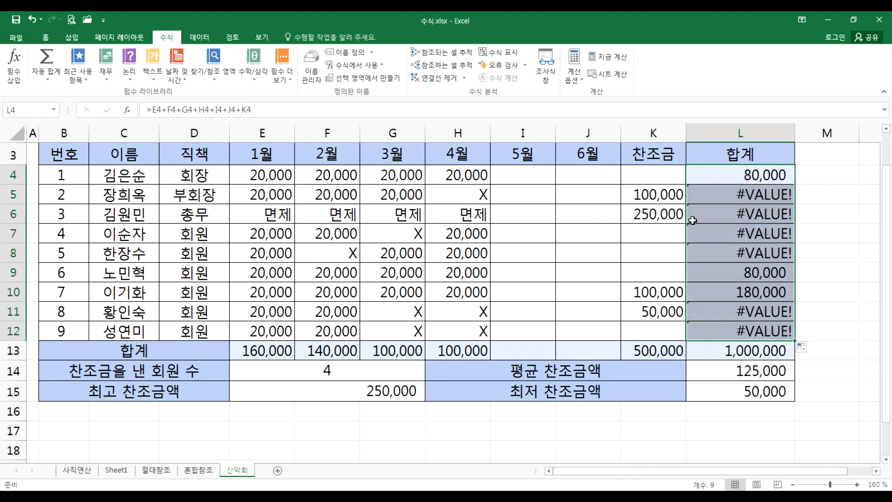
double_click(726, 188)
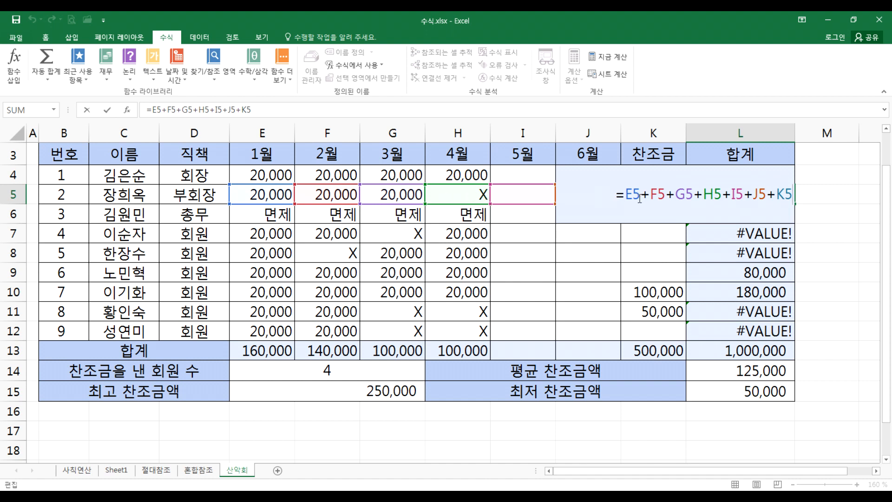
key(Return)
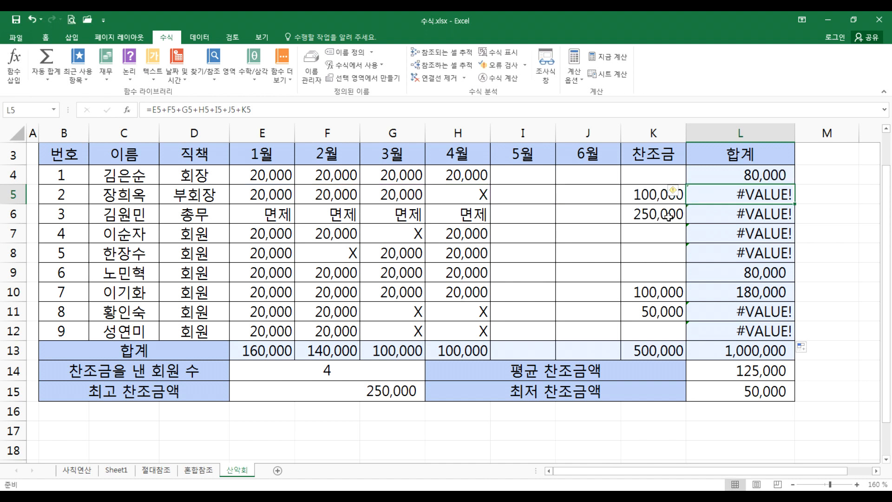
click(719, 218)
double_click(719, 218)
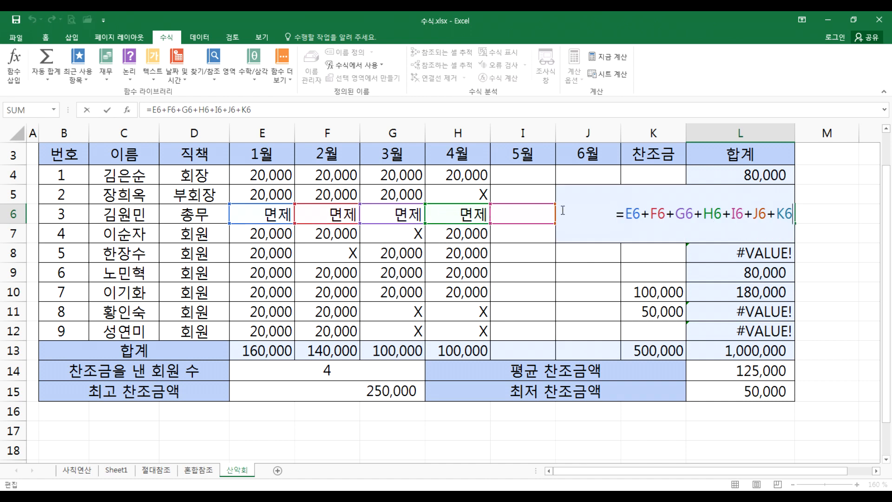
key(Escape)
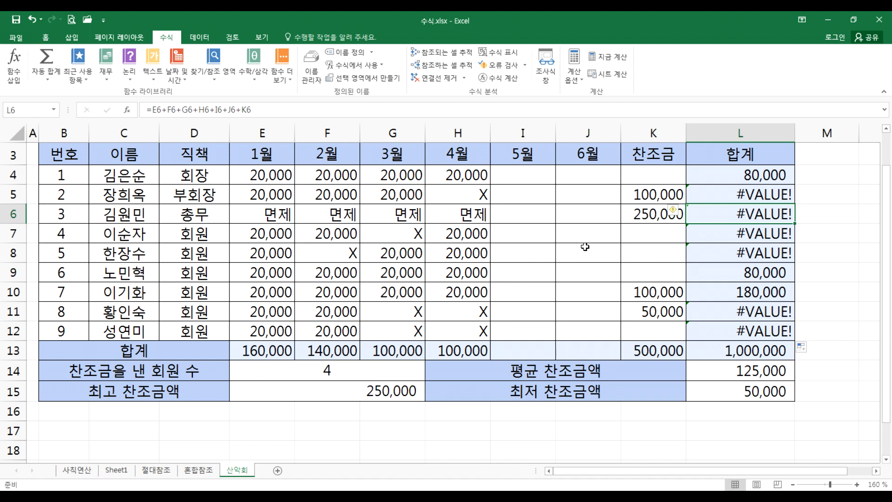
double_click(720, 172)
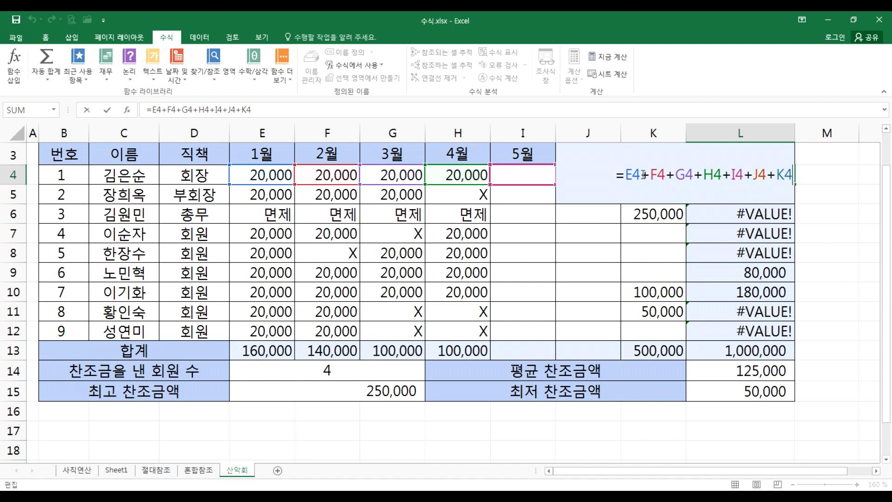
key(ctrl+Return)
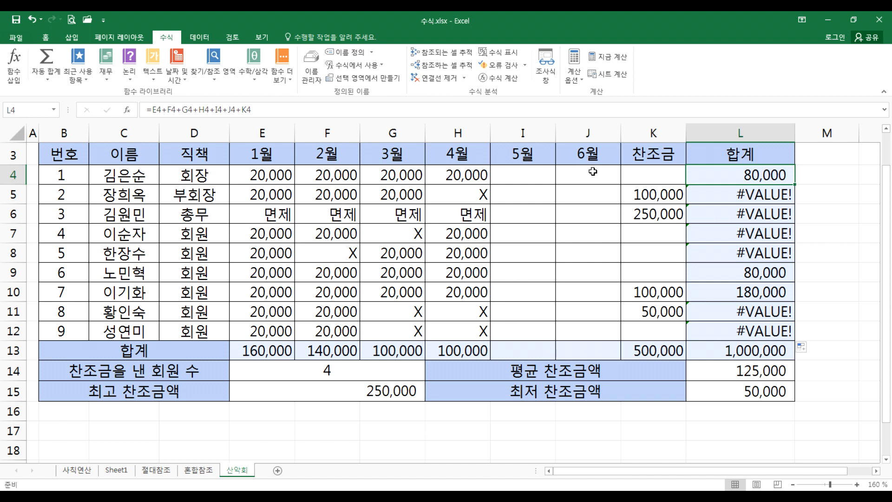
Step: Clear the row totals in L4:L12, recreate them by applying AutoSum to E4:L13, and check the formula in L4
drag(709, 180, 712, 328)
key(Delete)
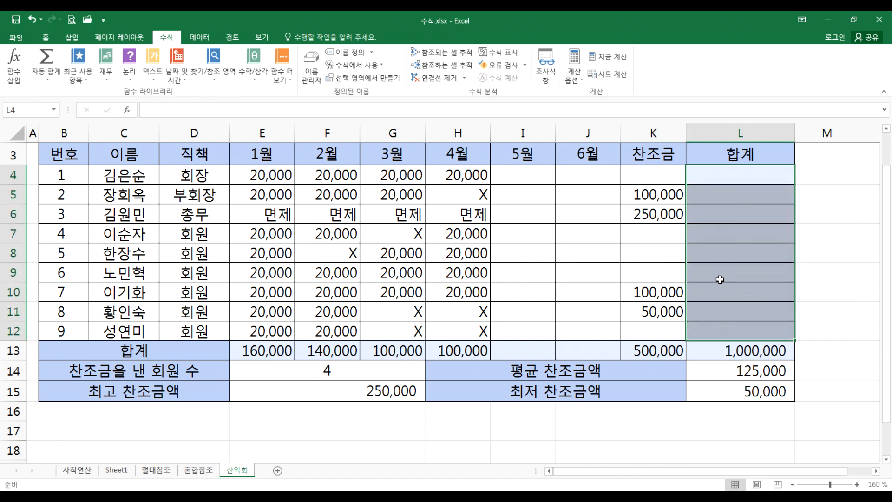
click(714, 171)
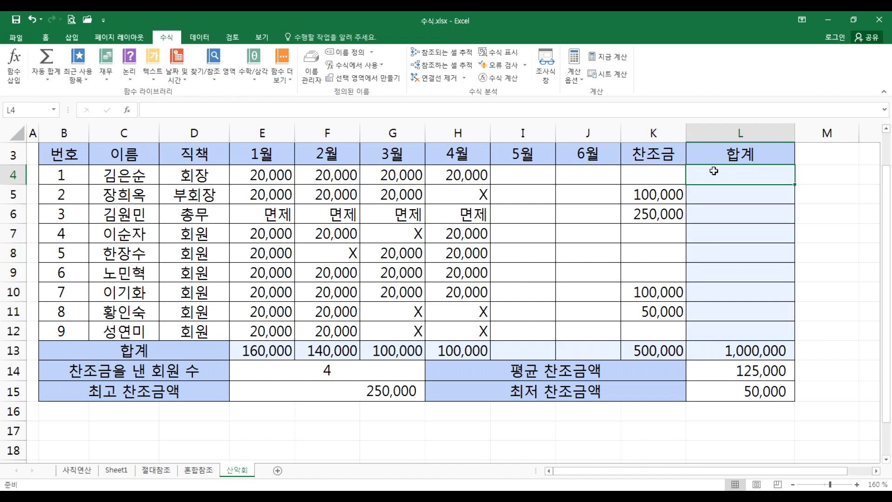
drag(241, 175, 689, 357)
click(51, 56)
click(739, 175)
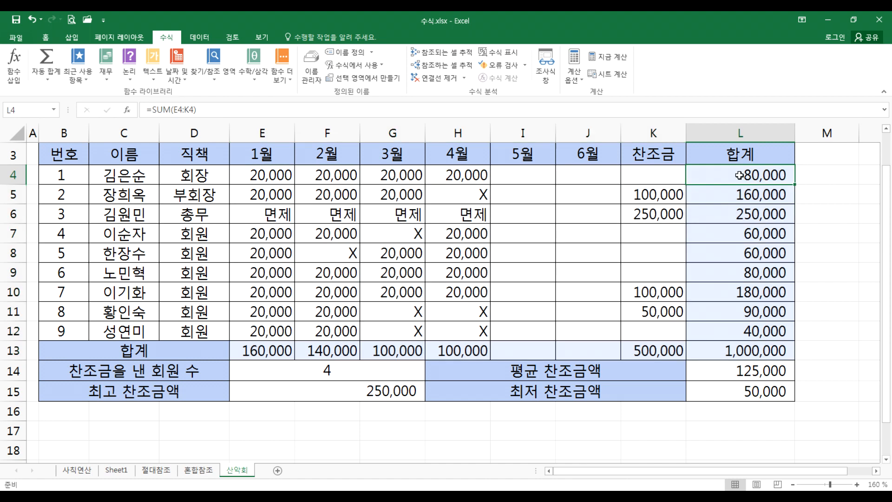
Step: Review the SUM formula in L4, the empty 5월 cells I4:I12, and the summary formulas in E14, E15 and L14
double_click(737, 176)
key(ctrl+Return)
drag(517, 177, 517, 335)
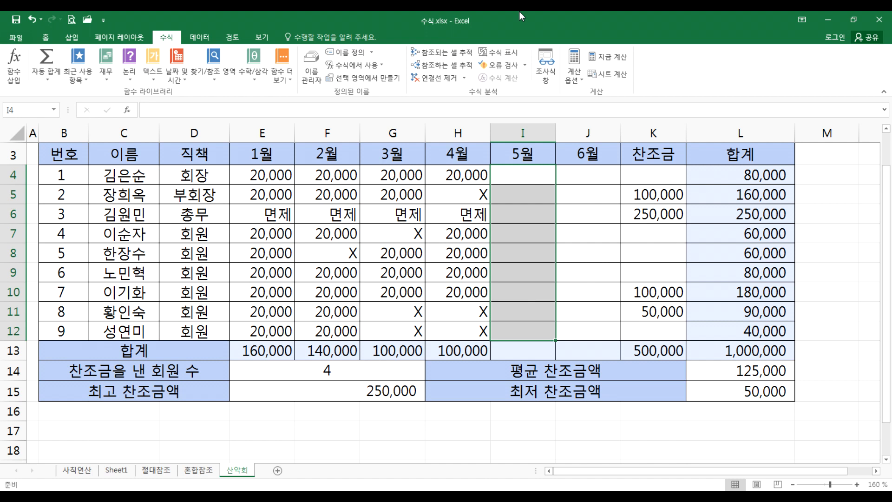
click(329, 372)
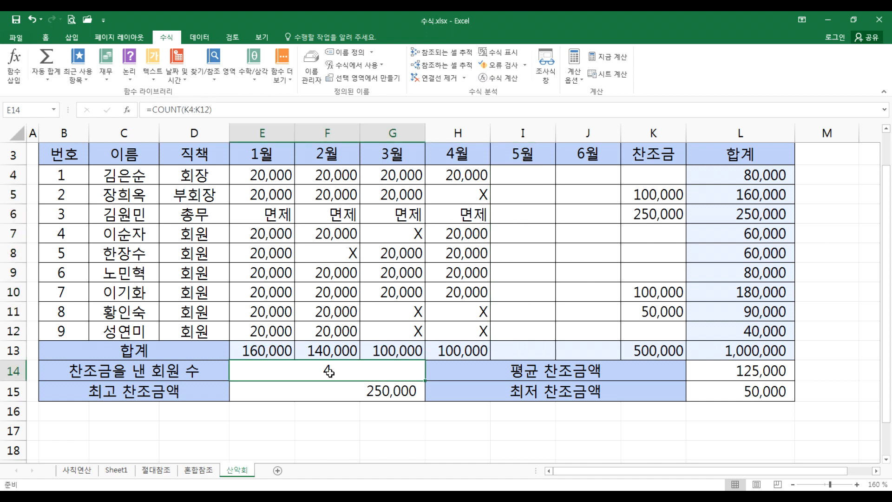
click(330, 388)
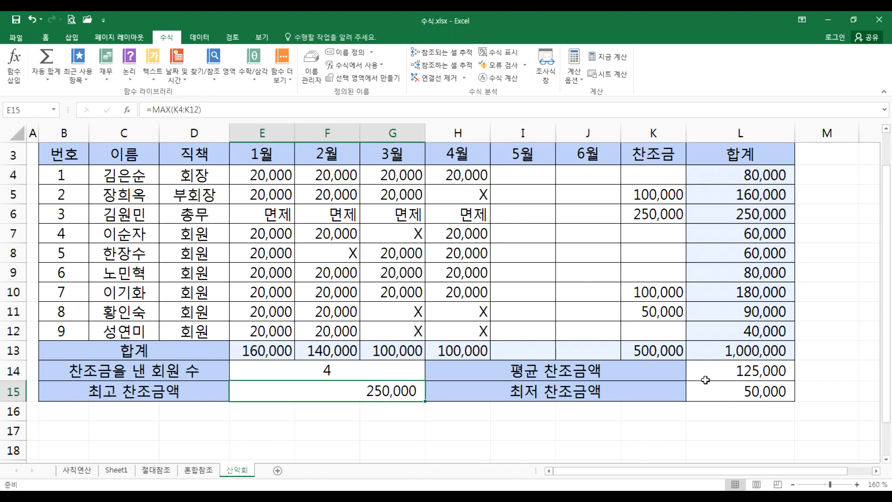
click(704, 374)
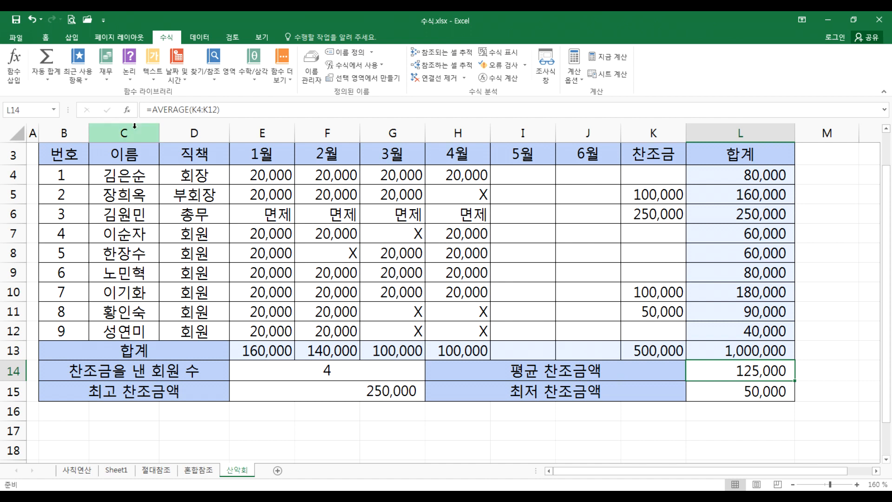
Step: Recreate the average donation formula in L14 with AutoSum's Average option, using the range K4:K12
click(52, 81)
click(61, 108)
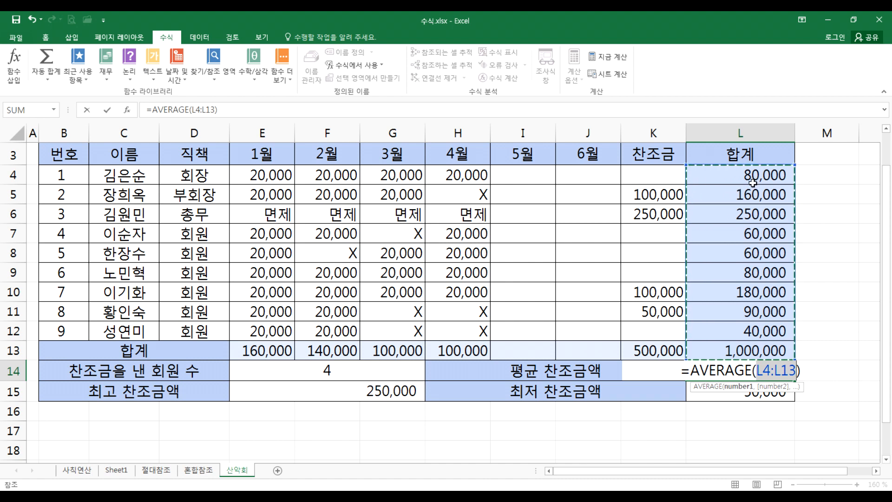
drag(657, 173, 637, 326)
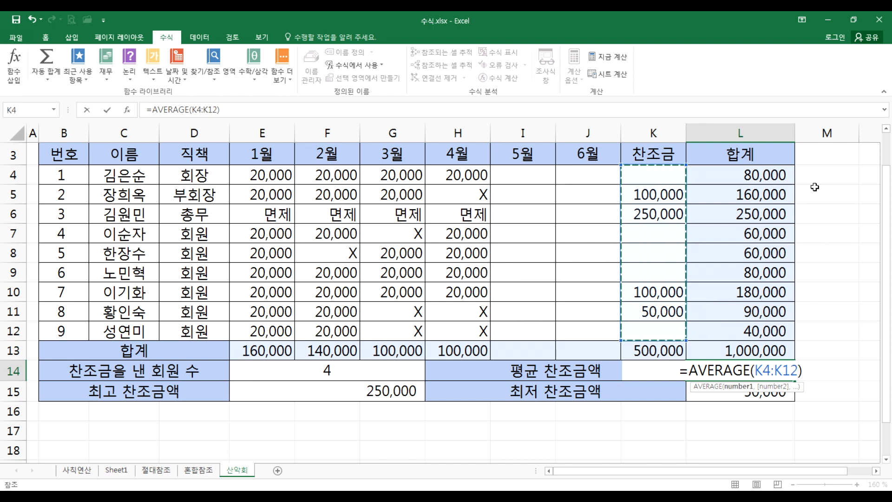
key(Return)
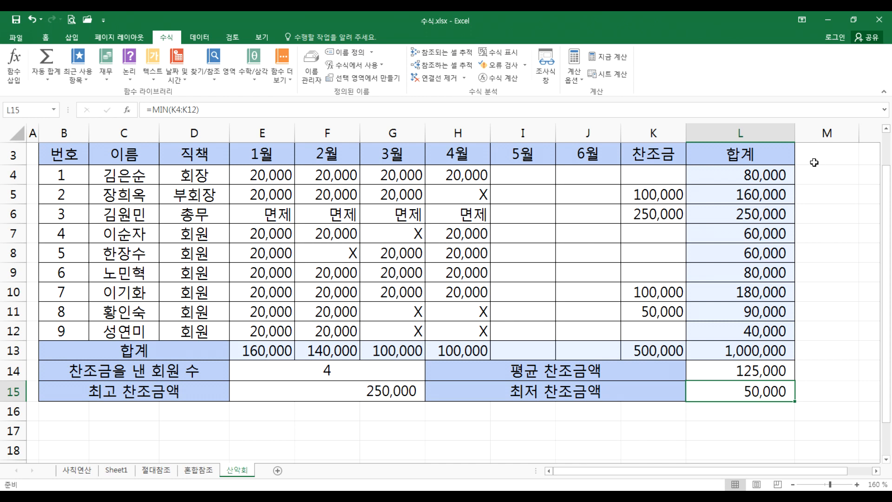
Step: Examine the cell range referenced by the average donation formula in L14 and leave it without saving any edit
scroll(633, 261, down, 5)
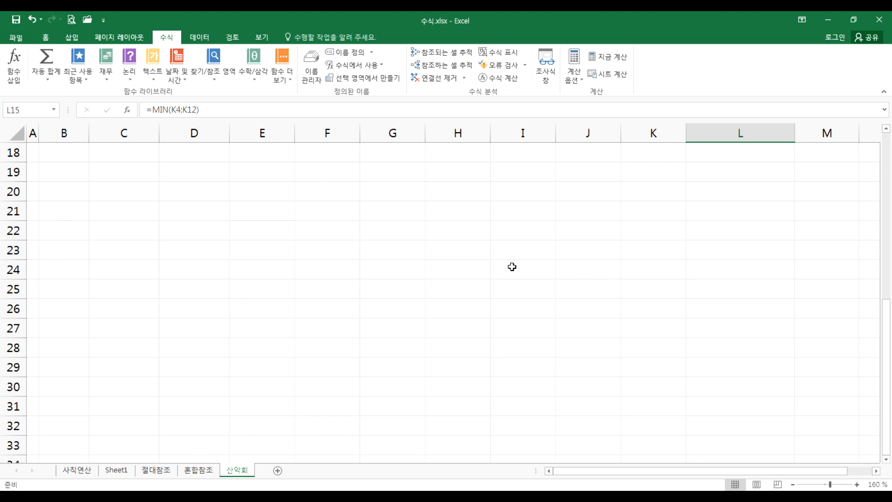
scroll(493, 255, up, 4)
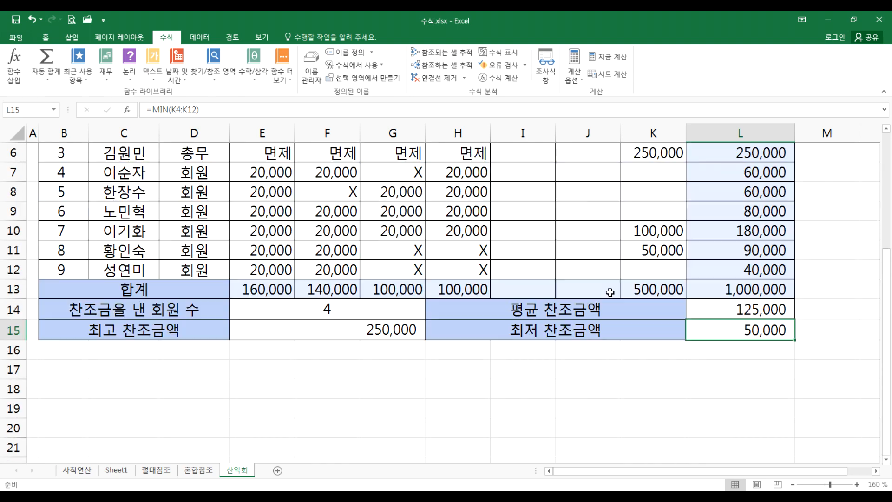
click(728, 307)
double_click(728, 307)
scroll(861, 309, up, 2)
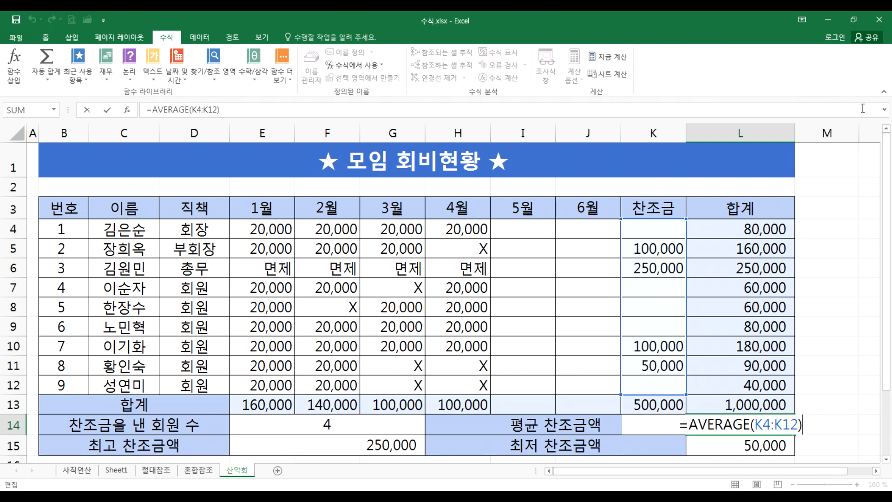
text(`)
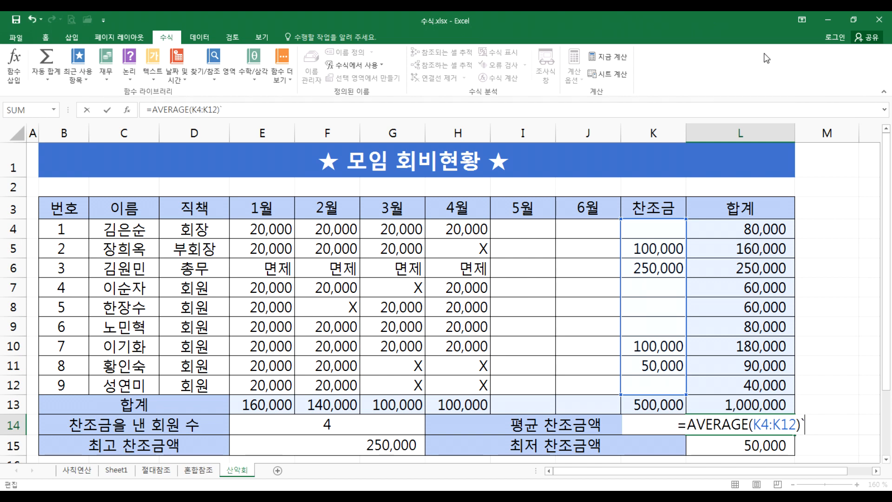
click(633, 224)
key(Escape)
key(Escape)
Step: Try clearing the donation amounts in K4:K12 to check the summary formulas, and undo the deletion
drag(633, 228, 633, 380)
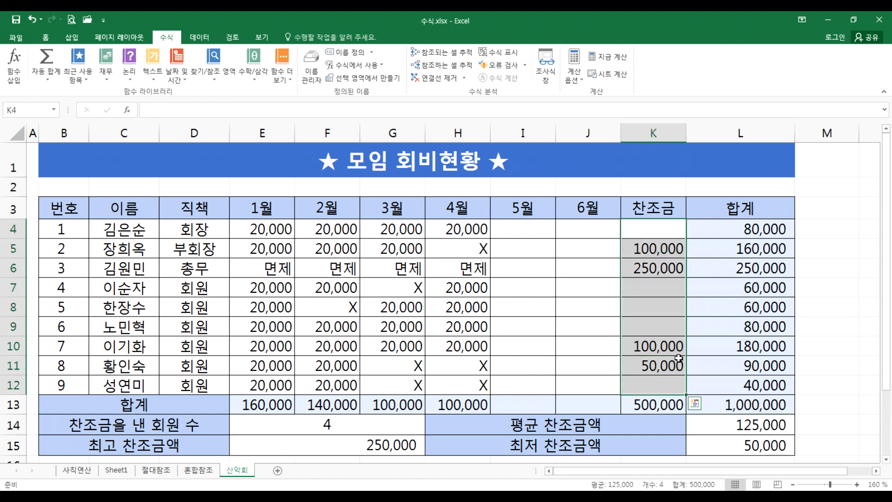
key(Delete)
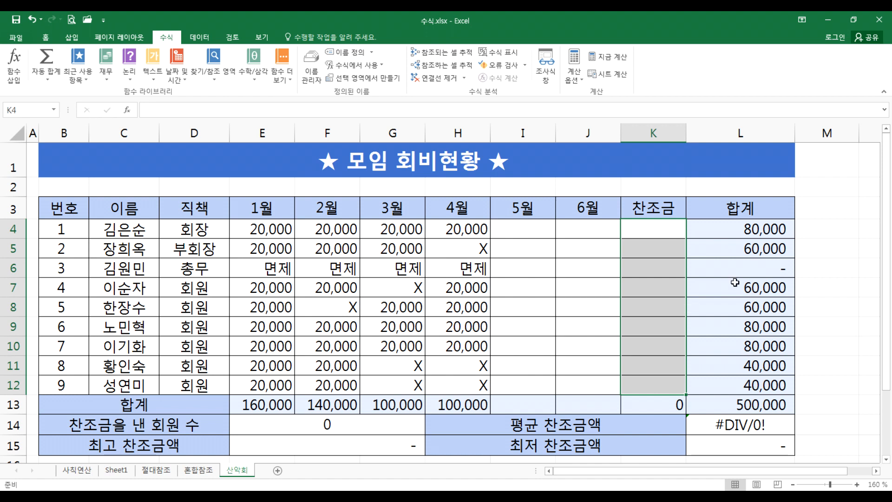
key(ctrl+z)
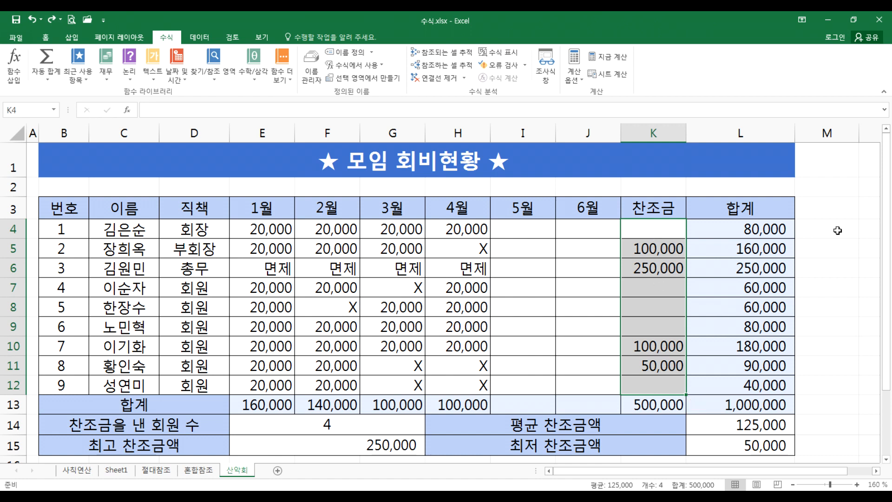
Step: Deselect the donation cells by selecting M4 and save the workbook
click(839, 231)
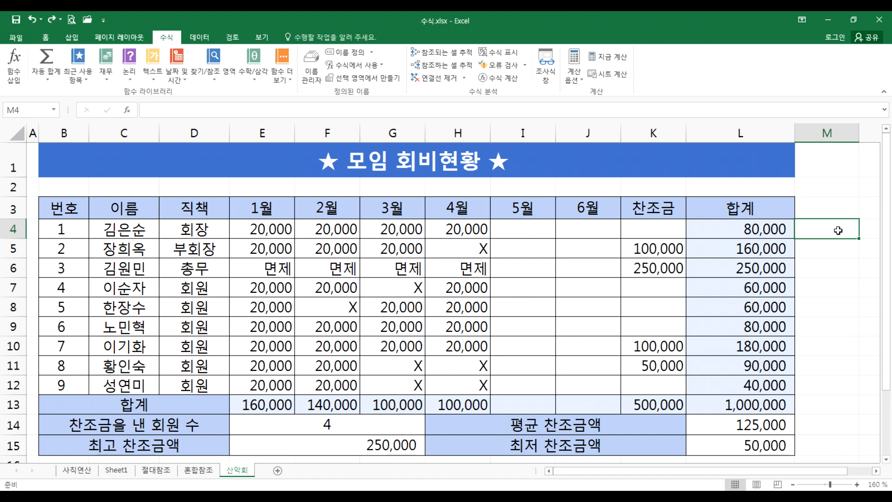
key(ctrl+s)
key(super)
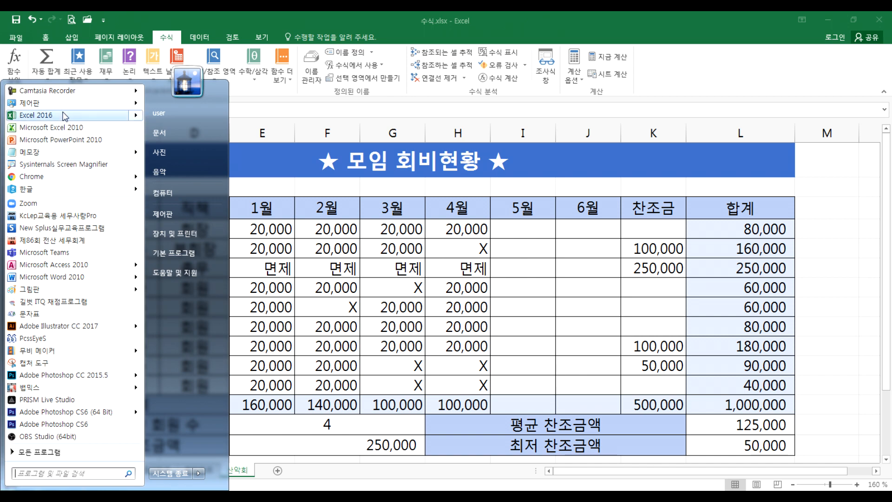
click(60, 103)
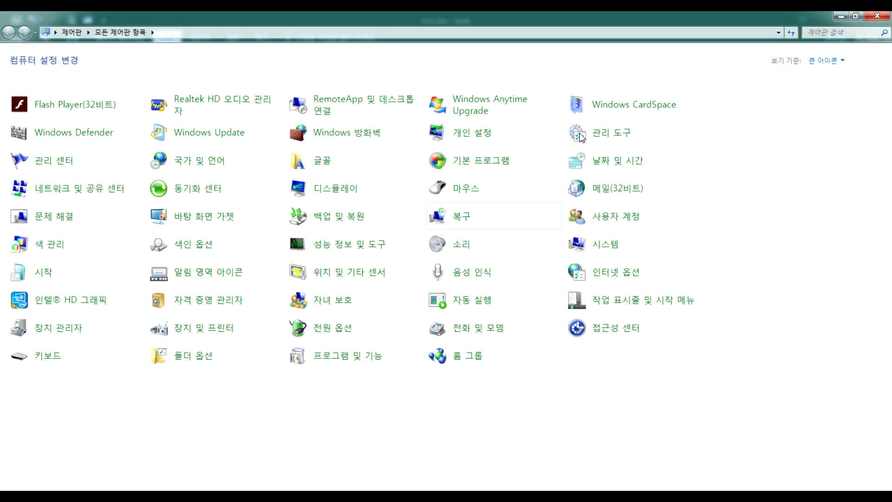
click(877, 16)
Step: Open Paint and handwrite the square root expression √4723.3 on the blank canvas with the brush
key(super)
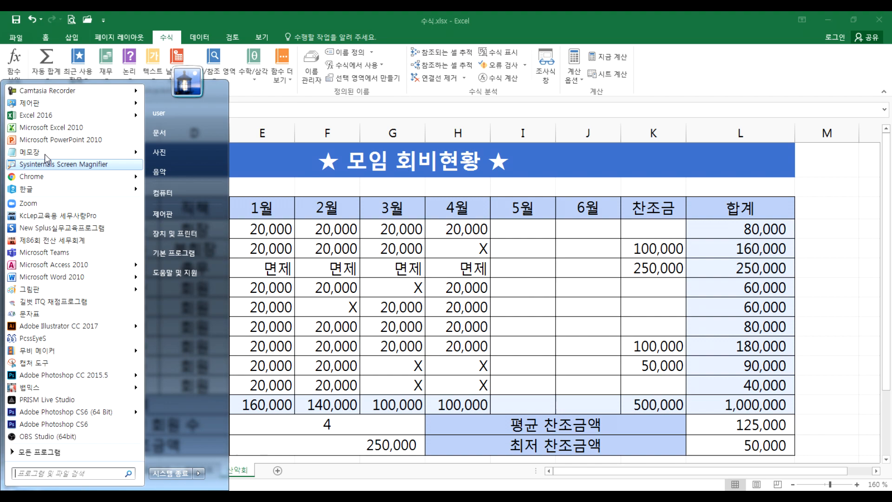
click(29, 290)
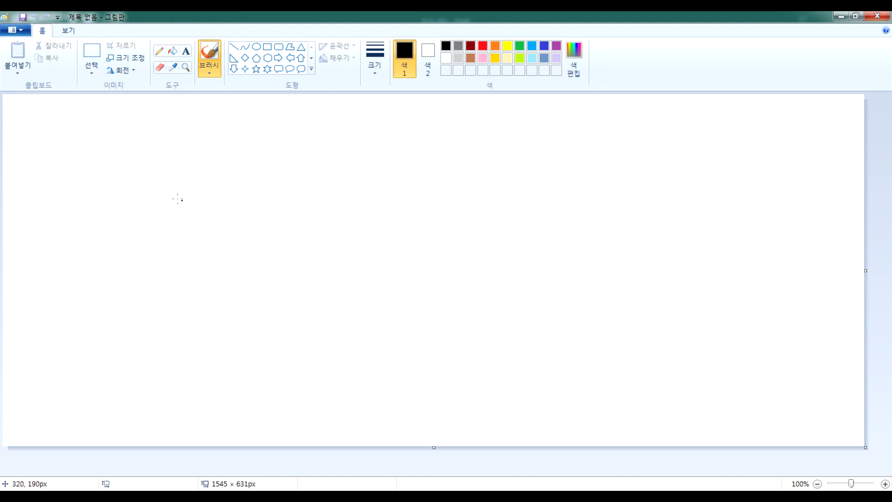
drag(149, 174, 411, 110)
mouse_move(229, 154)
mouse_down()
mouse_move(227, 187)
mouse_move(257, 188)
mouse_move(227, 197)
mouse_up()
mouse_move(266, 158)
mouse_down()
mouse_move(261, 181)
mouse_move(283, 209)
mouse_up()
mouse_move(307, 173)
mouse_down()
mouse_move(324, 196)
mouse_move(343, 199)
mouse_up()
mouse_move(344, 161)
mouse_down()
mouse_move(370, 196)
mouse_move(358, 206)
mouse_up()
click(384, 199)
mouse_move(391, 151)
mouse_down()
mouse_move(401, 152)
mouse_move(404, 175)
mouse_move(400, 211)
mouse_up()
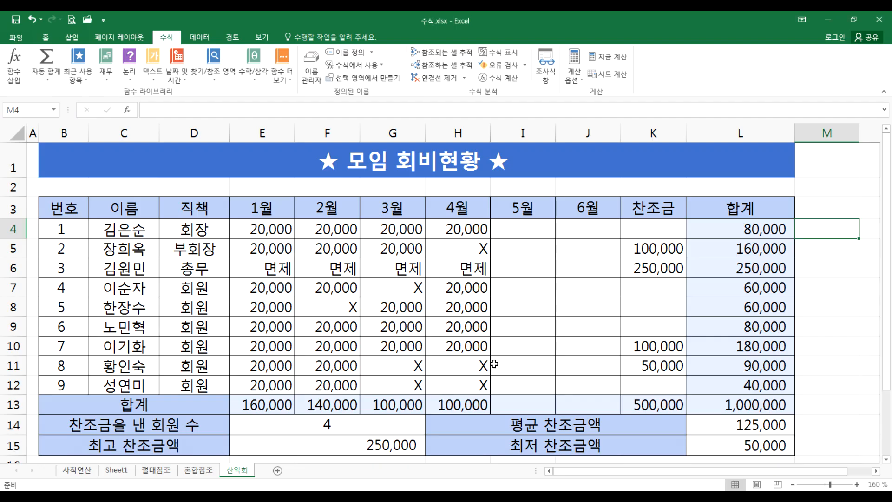
Step: Switch back to Excel and enter the formula =SQRT(4723.3) in the empty cell F23 below the table
scroll(495, 364, down, 6)
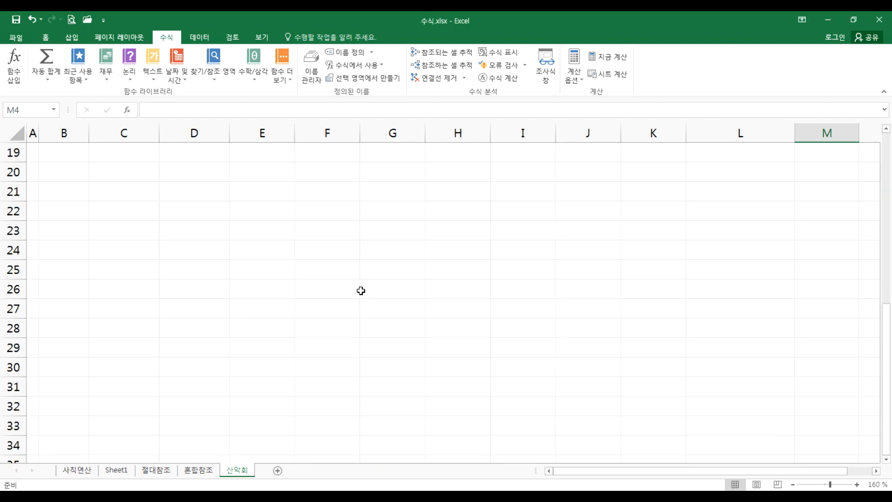
click(344, 236)
text(=SQRT)
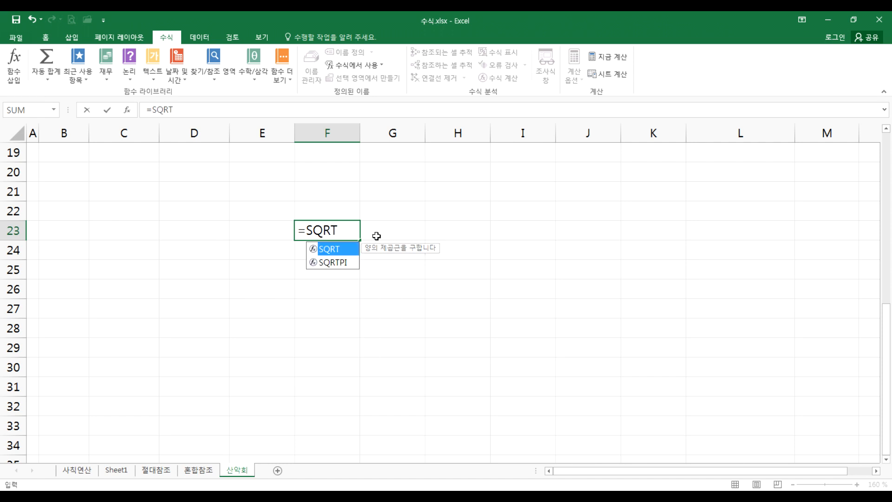
text((4723.3))
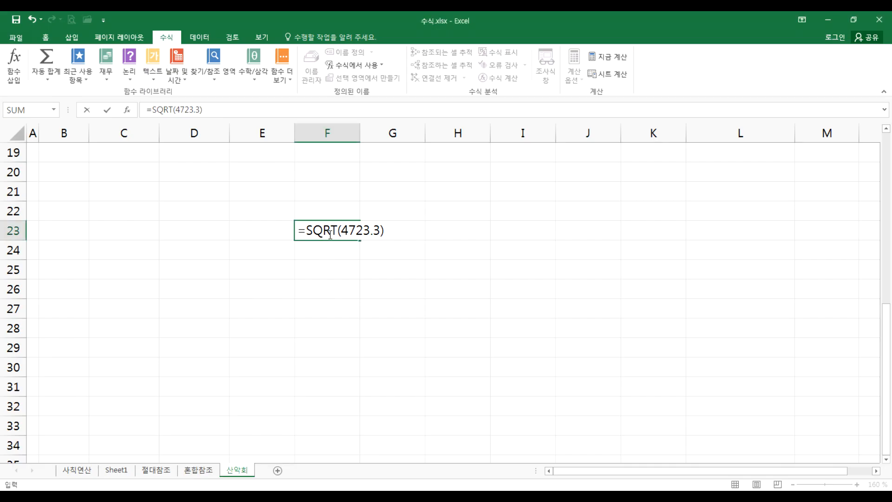
key(Return)
click(335, 233)
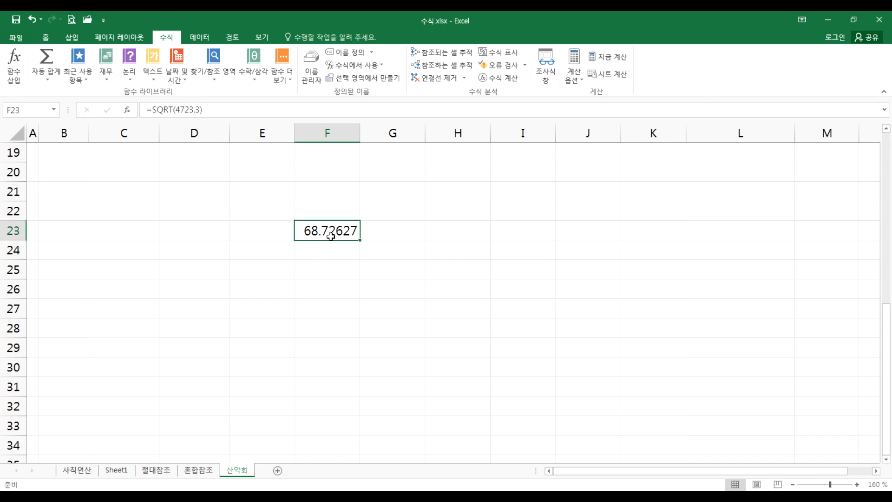
Step: Compare the handwritten root expression in Paint with the SQRT result in F23, and open the F23 formula in Excel
key(alt+Tab)
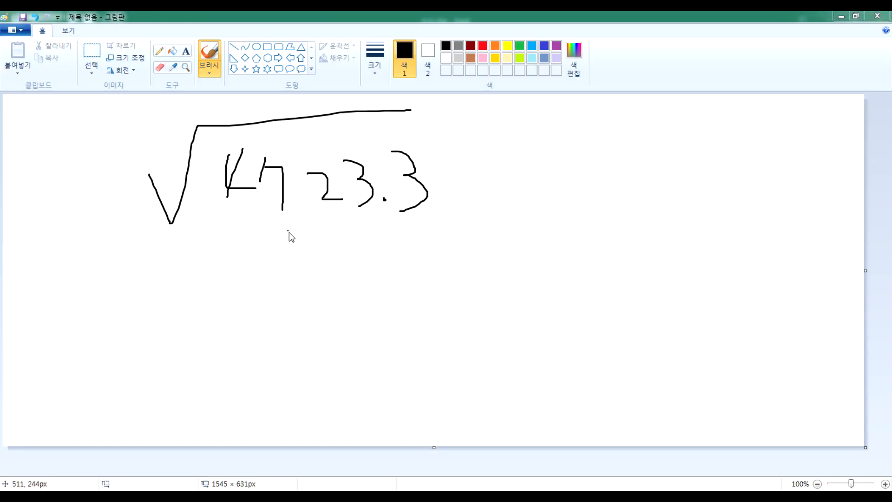
key(alt+Tab)
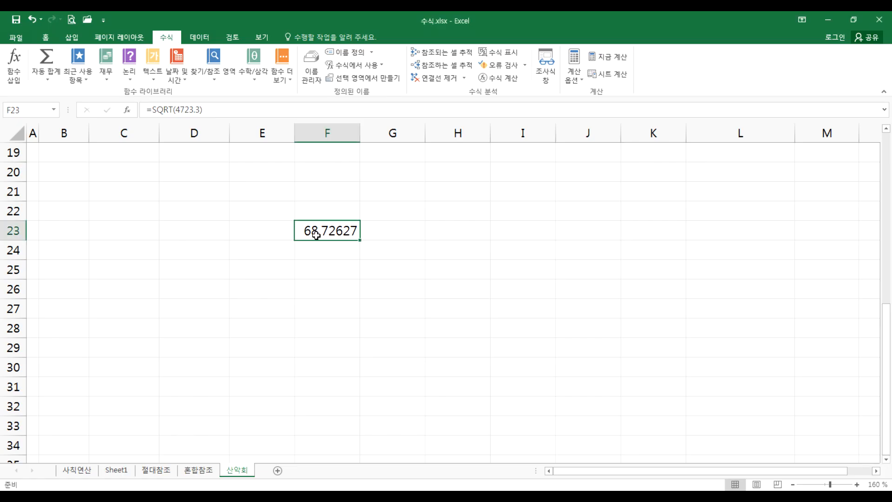
key(alt+Tab)
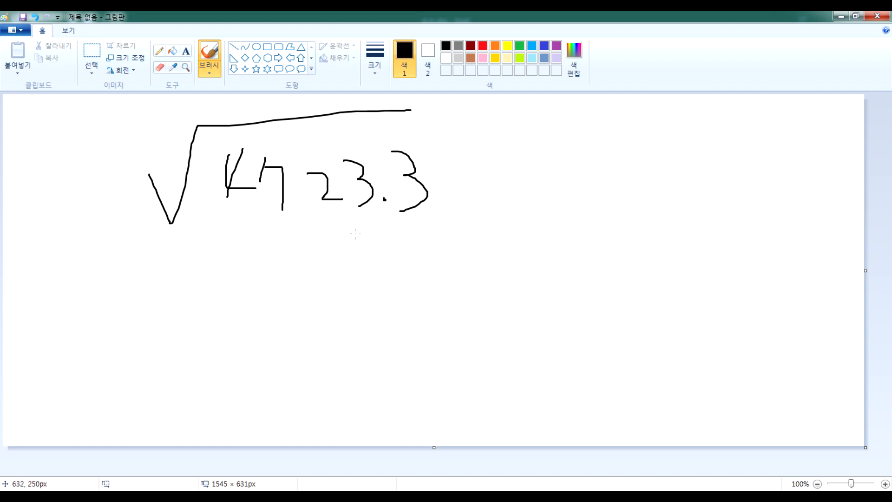
key(alt+Tab)
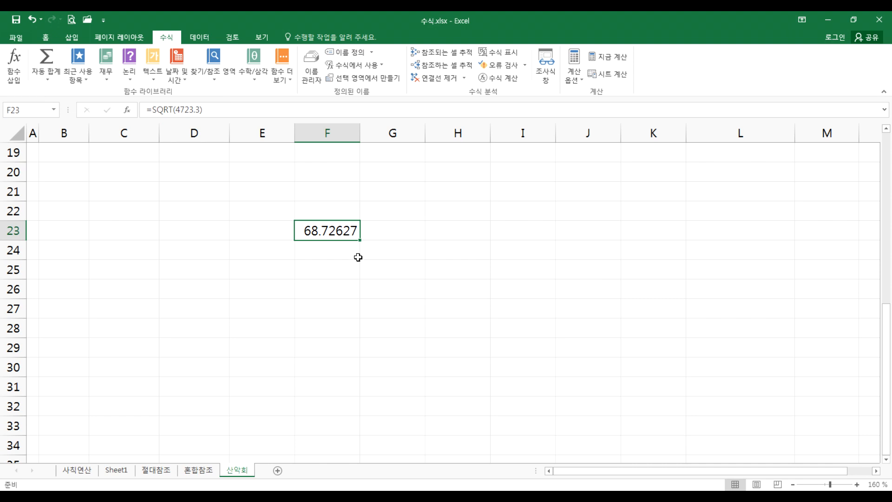
key(F2)
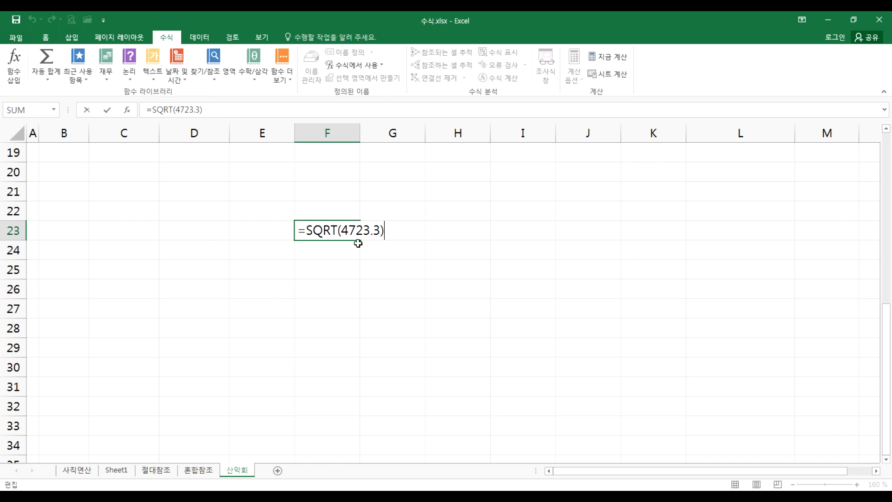
Step: Enter the formula =SQRT(9) in cell F24, directly below the first square-root result
key(Escape)
click(324, 244)
text(=)
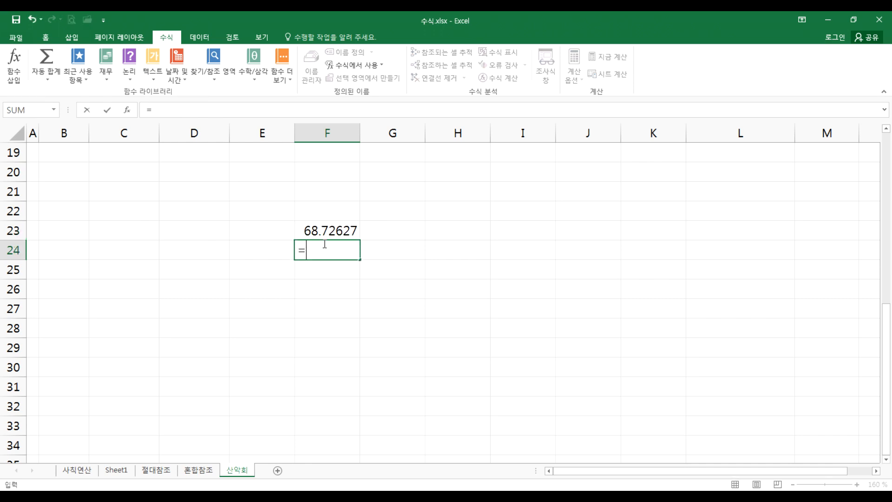
text(SQRT)
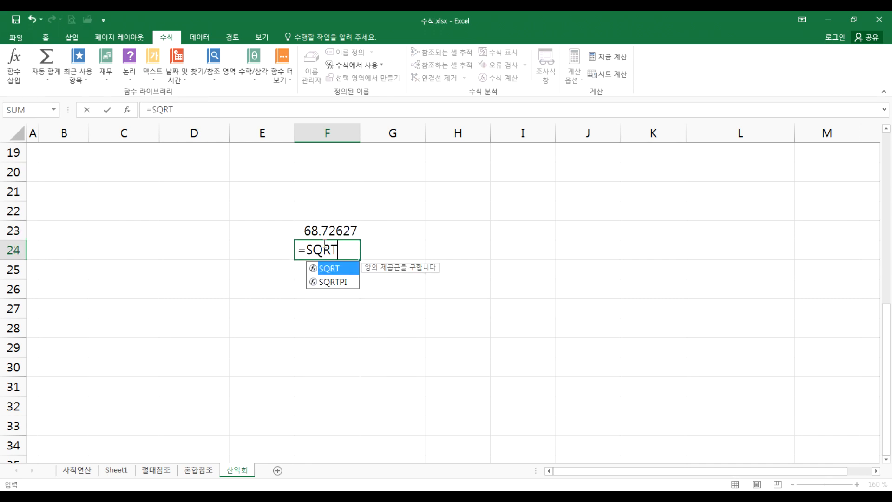
text((9))
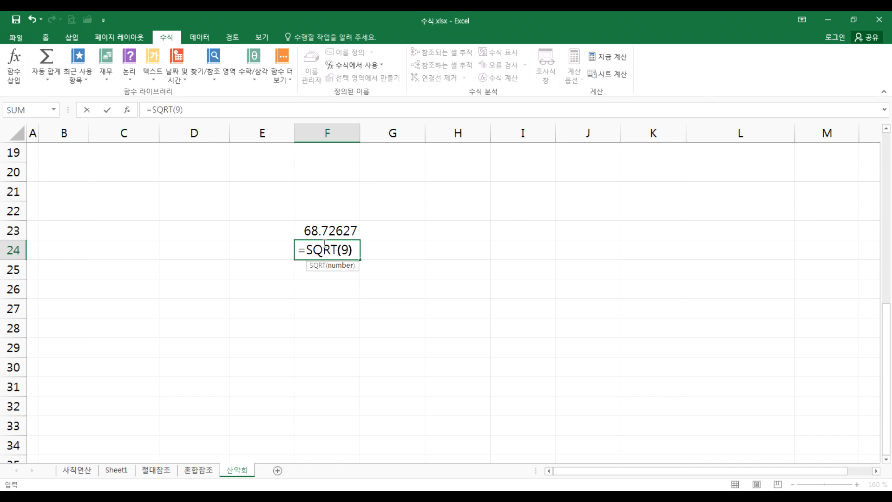
key(Return)
click(317, 245)
double_click(346, 257)
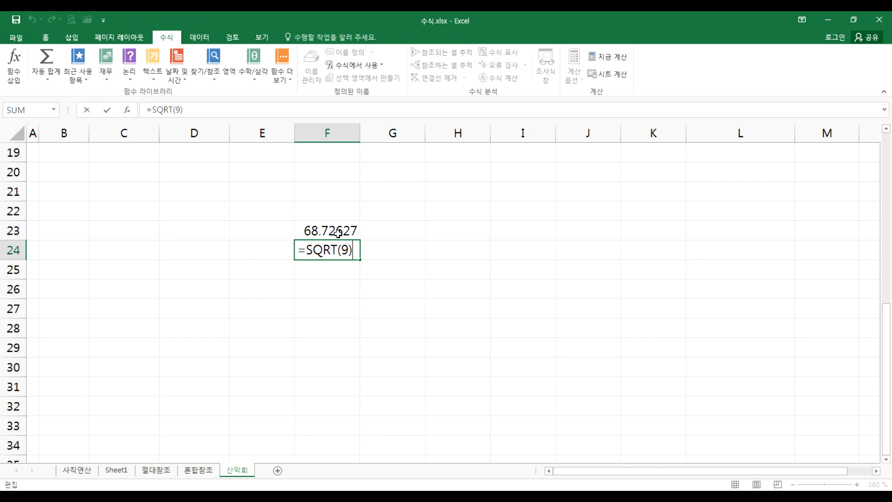
key(Return)
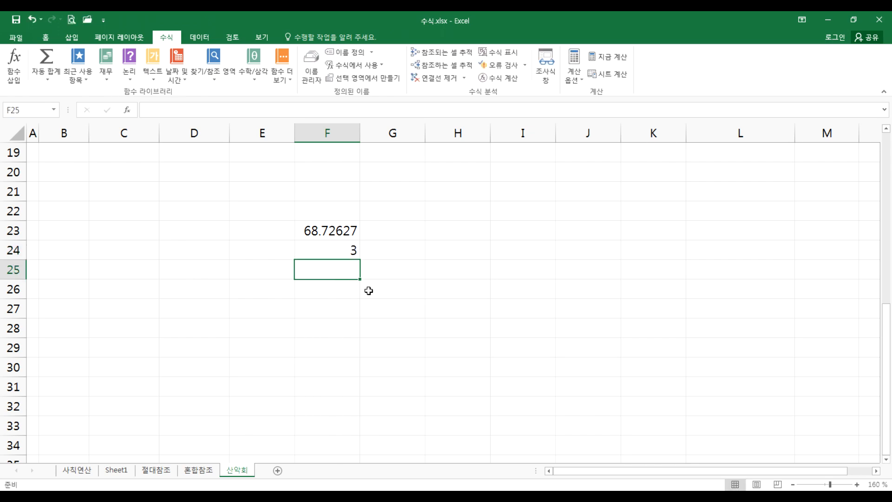
Step: Switch to Paint, underline the handwritten square root of 4723.3, and close the untitled drawing without saving
key(alt+Tab)
drag(160, 262, 434, 246)
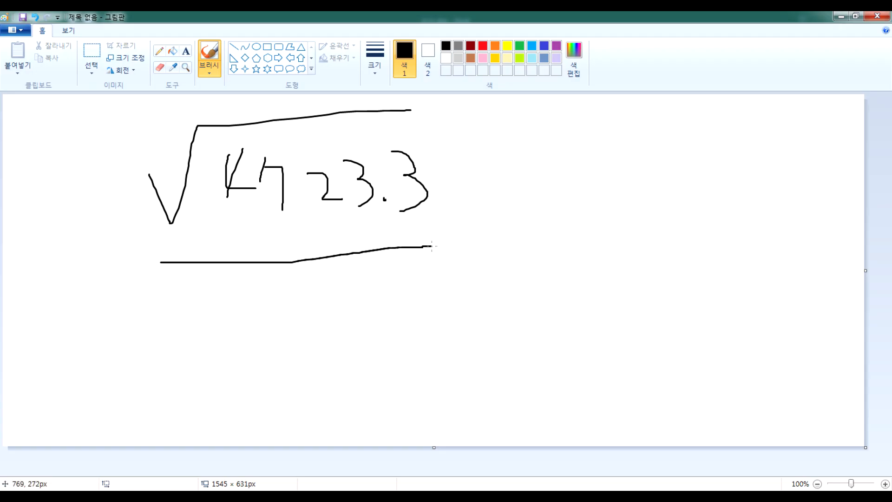
click(877, 15)
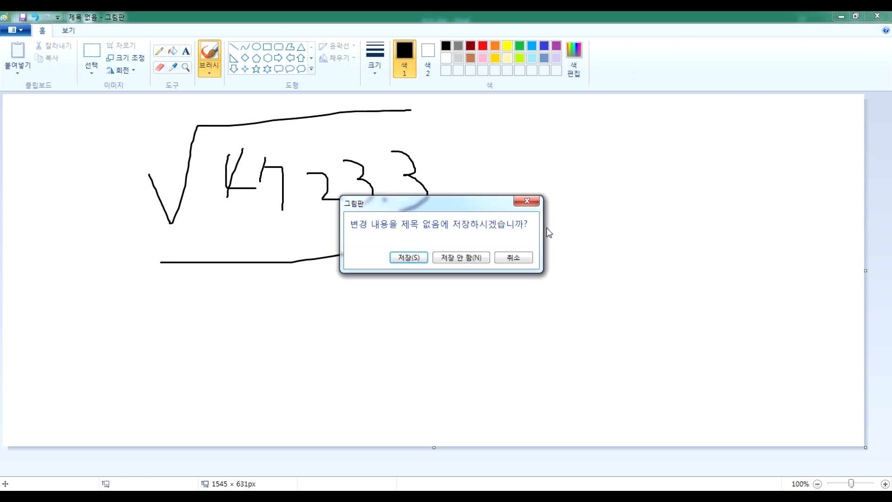
click(446, 258)
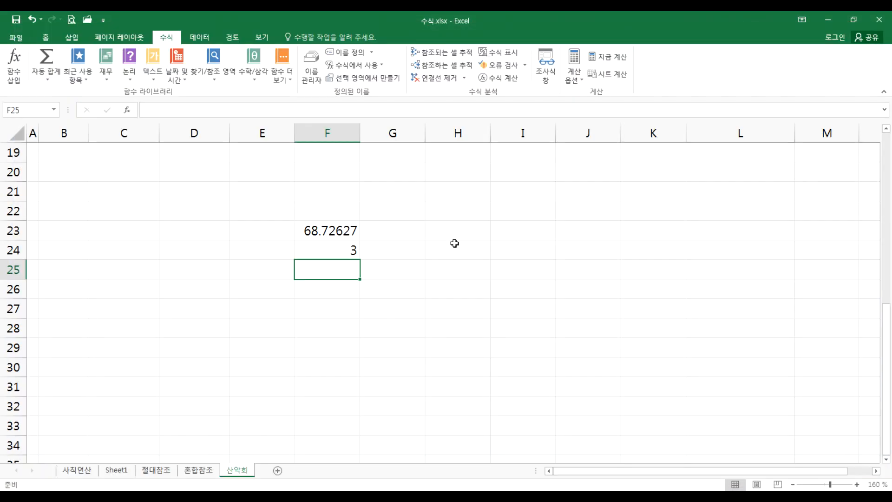
Step: With cell F26 selected, browse the available Math & Trig functions and Statistical functions
click(327, 291)
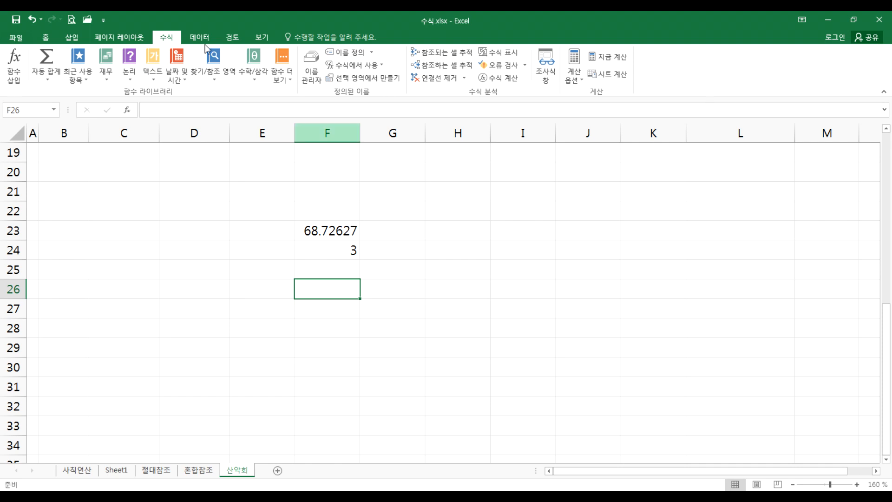
click(257, 82)
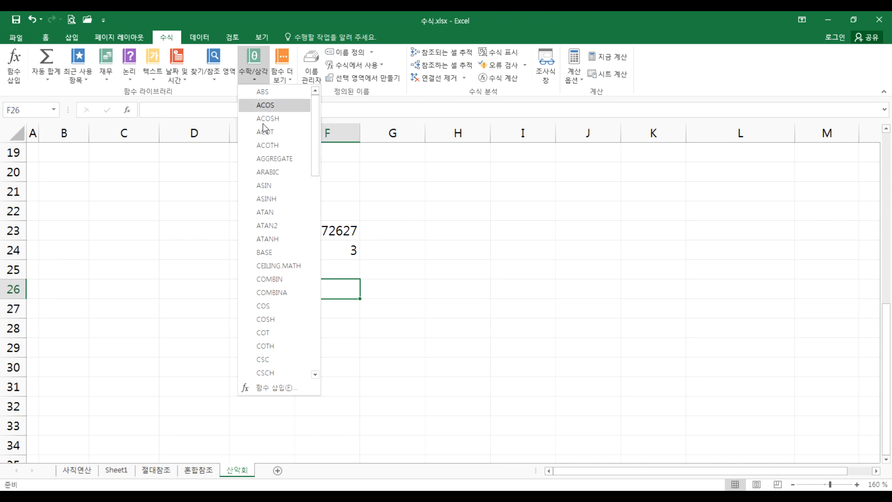
scroll(288, 228, down, 5)
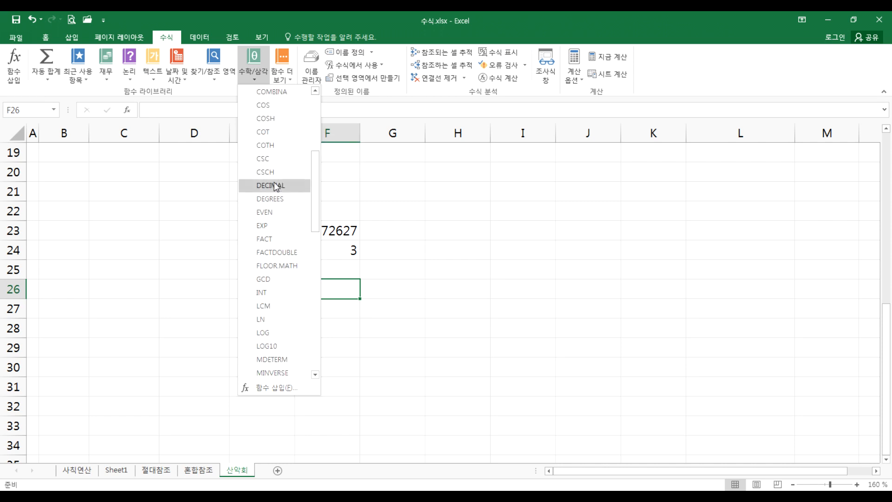
scroll(272, 112, up, 1)
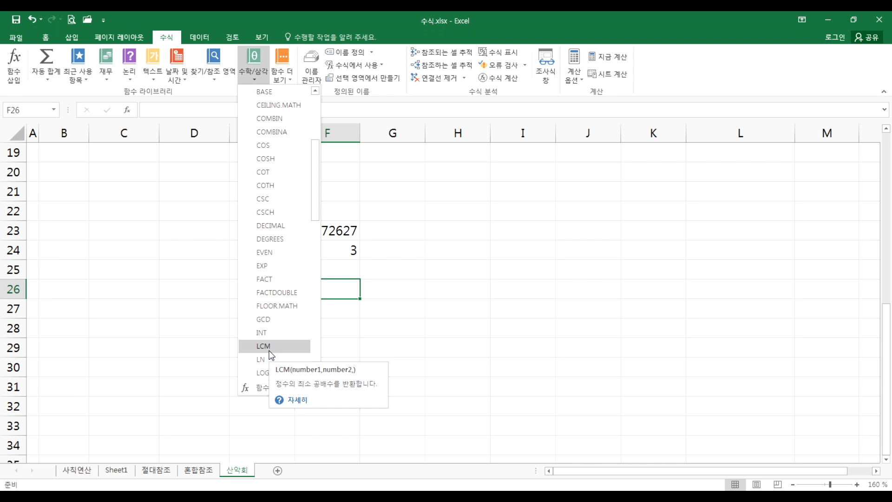
scroll(287, 328, down, 12)
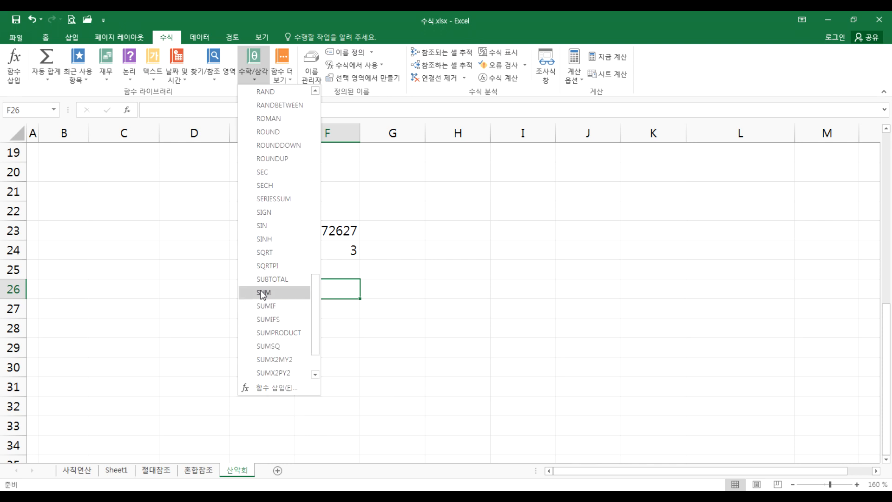
scroll(274, 300, down, 2)
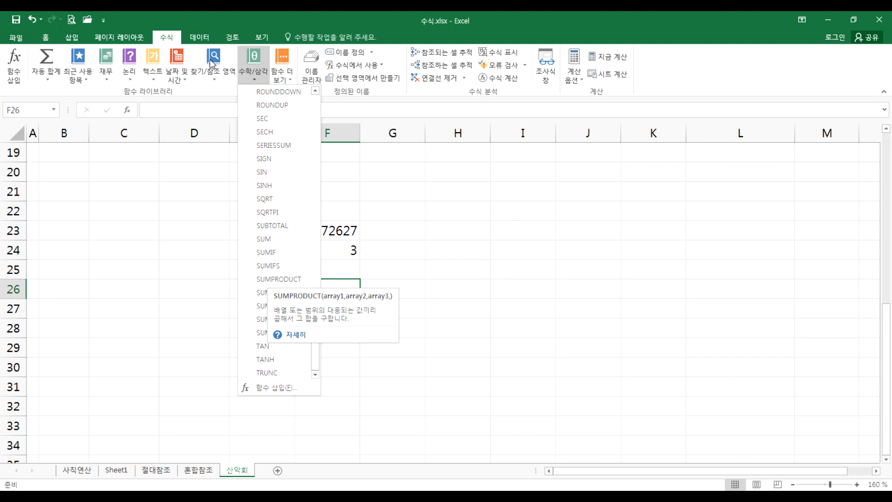
click(287, 80)
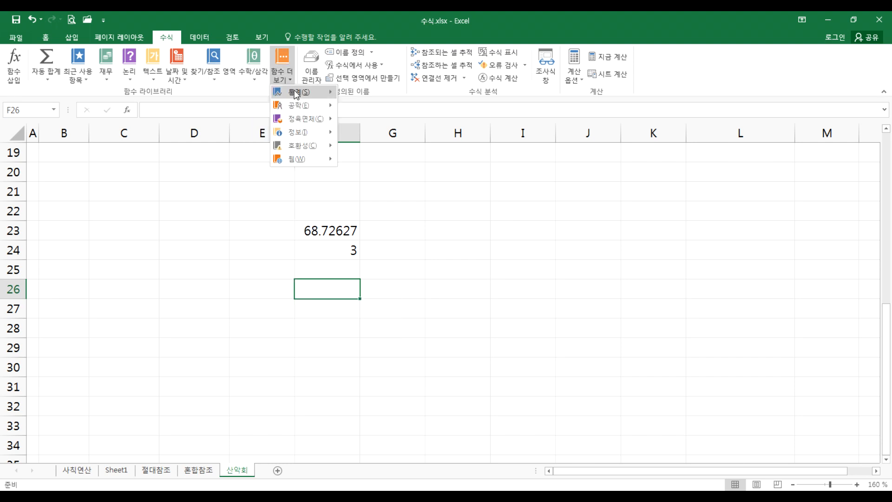
mouse_move(295, 93)
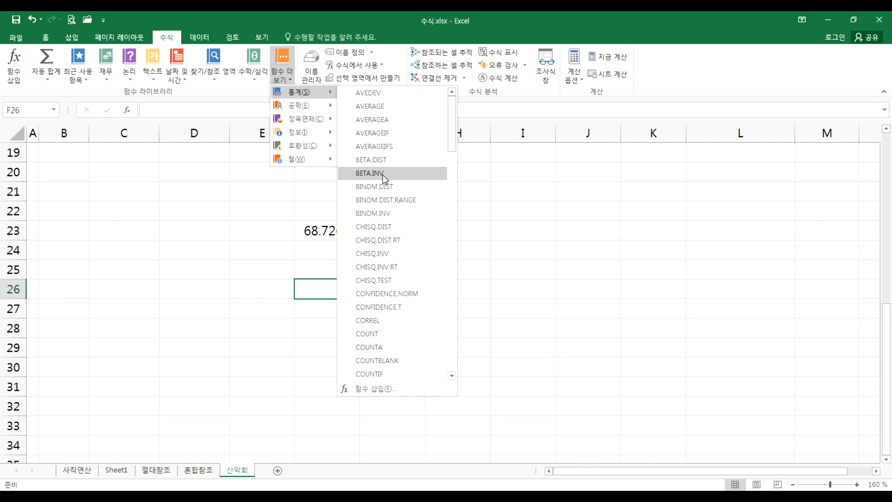
scroll(437, 274, down, 20)
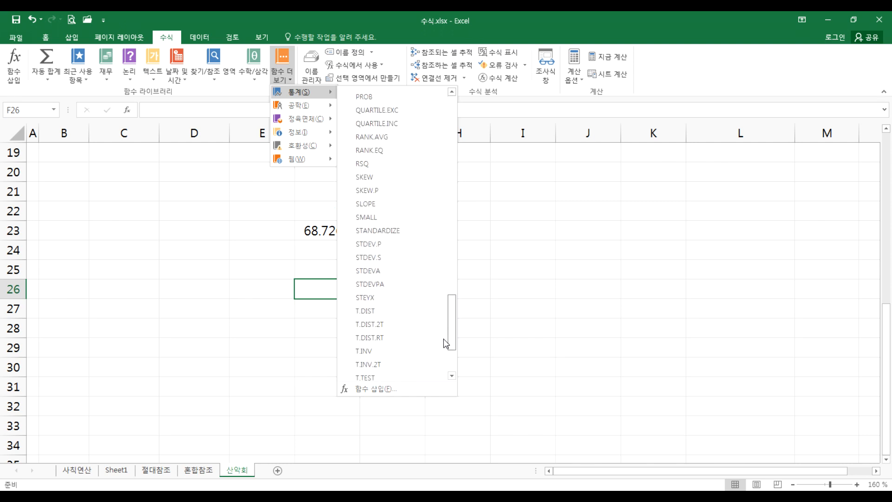
drag(445, 364, 448, 108)
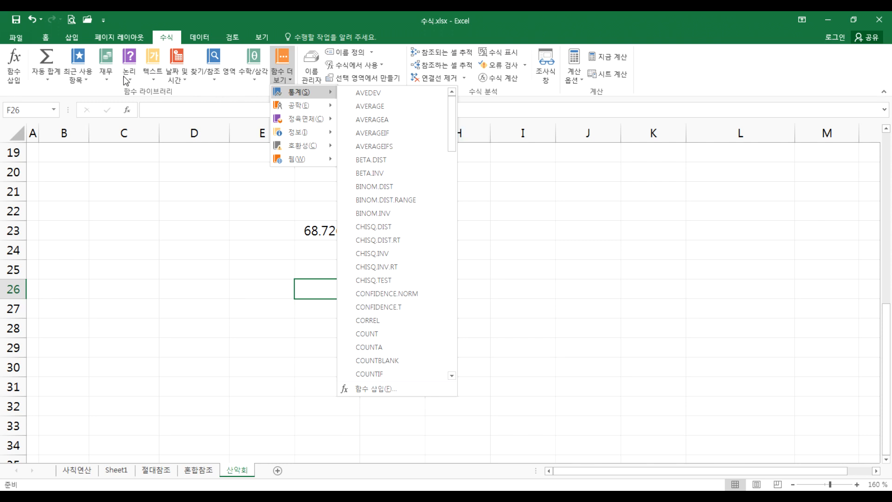
Step: Look through the Financial, Math & Trig, Logical, and Lookup & Reference function categories
click(108, 77)
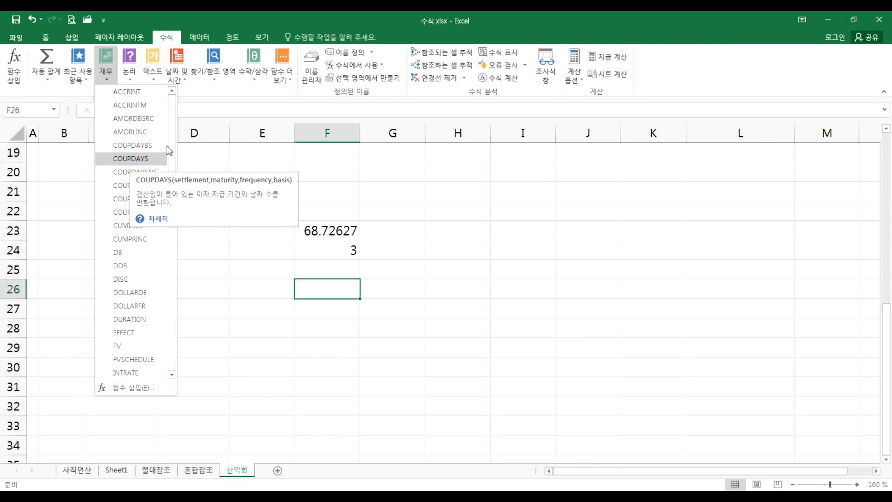
click(255, 80)
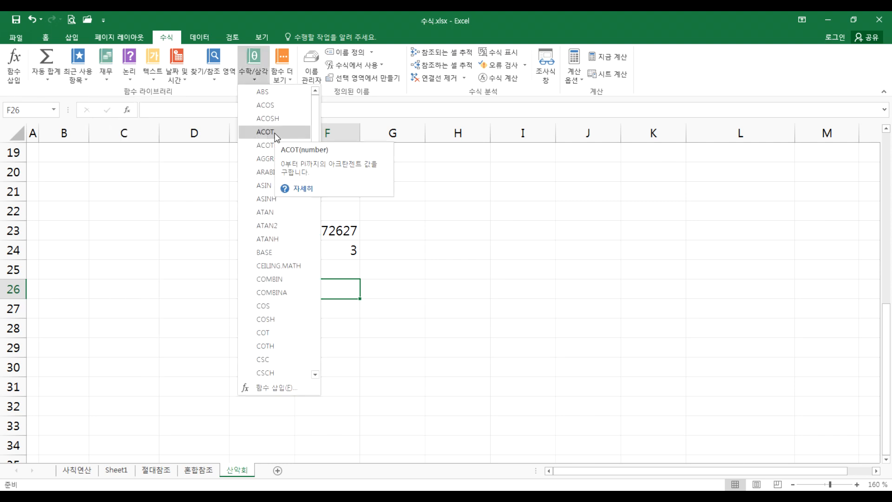
scroll(276, 134, down, 5)
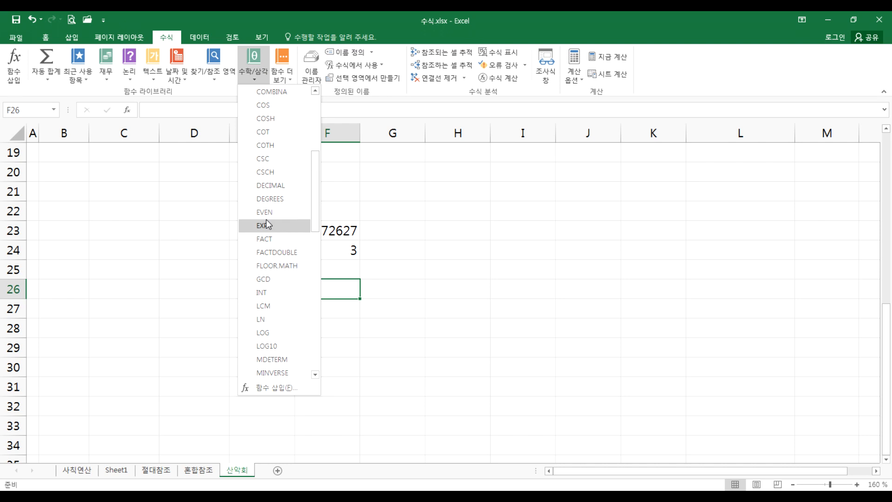
mouse_move(267, 227)
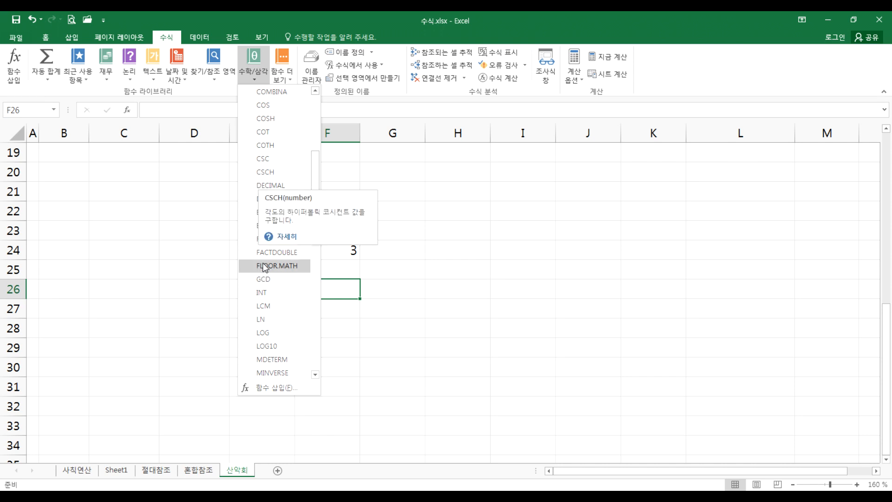
mouse_move(256, 324)
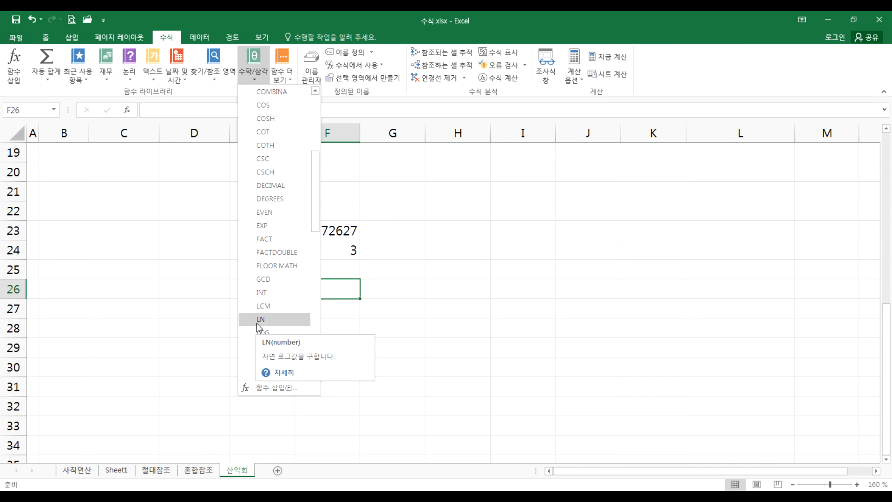
mouse_move(251, 204)
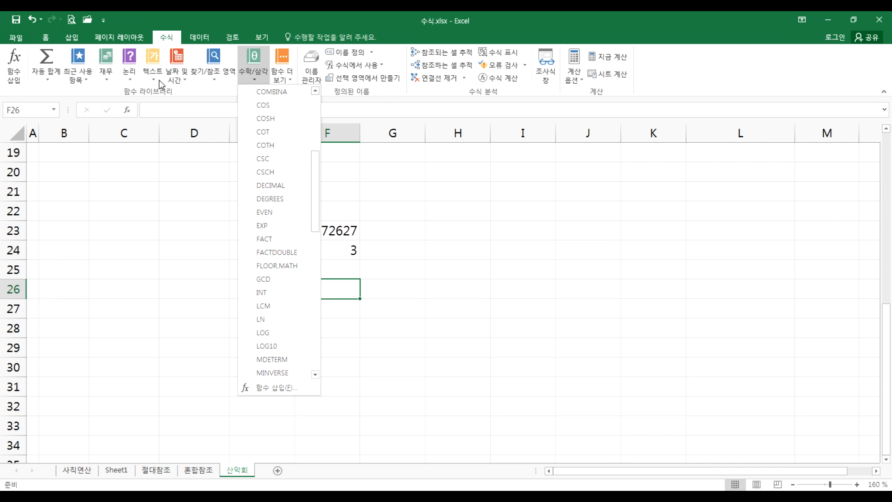
click(130, 77)
click(130, 77)
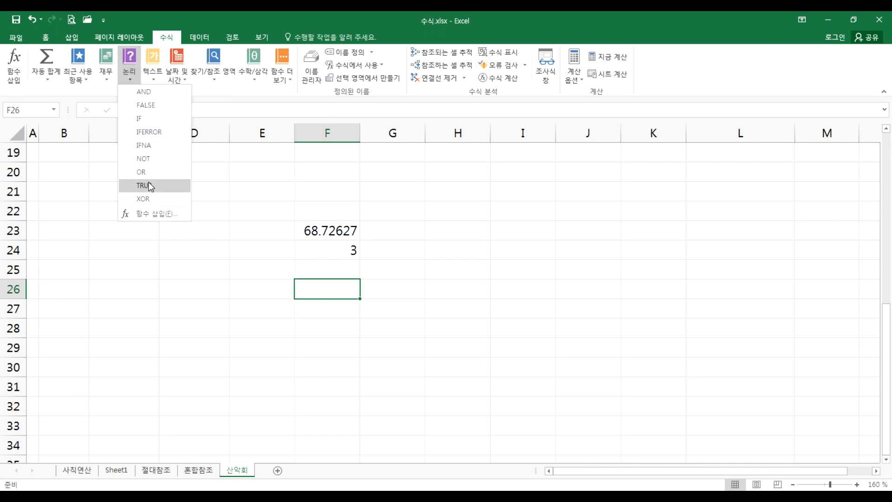
click(214, 77)
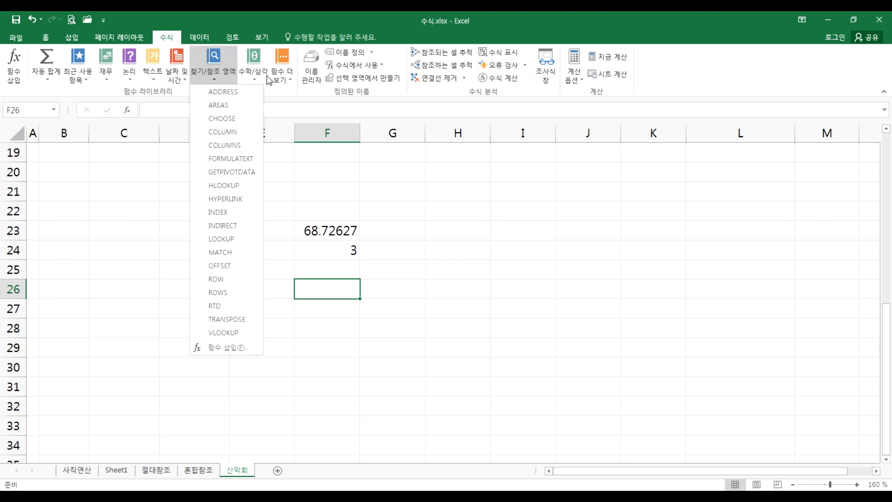
Step: Review the Statistical functions again, followed by the Engineering functions, without inserting any
click(287, 81)
click(287, 82)
mouse_move(295, 91)
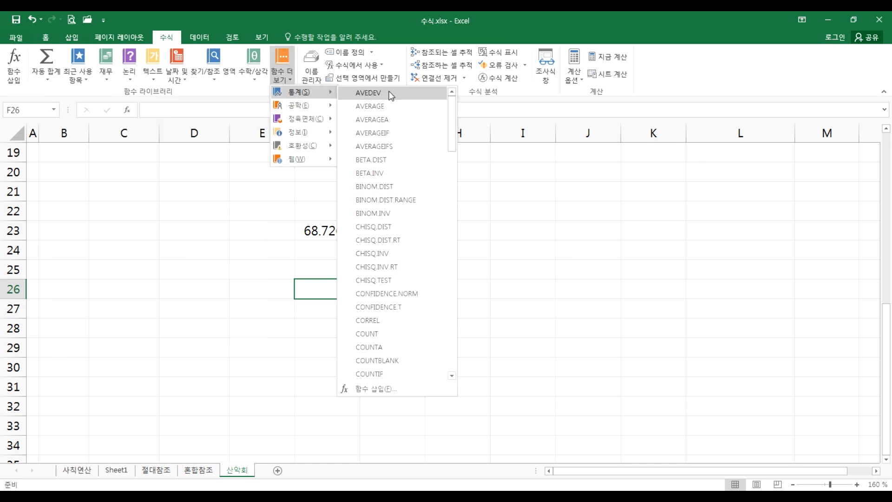
mouse_move(393, 94)
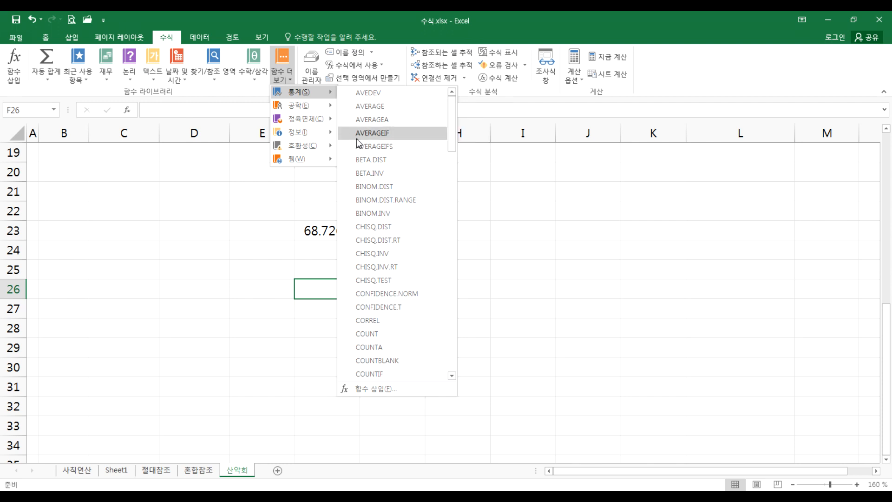
scroll(395, 264, down, 11)
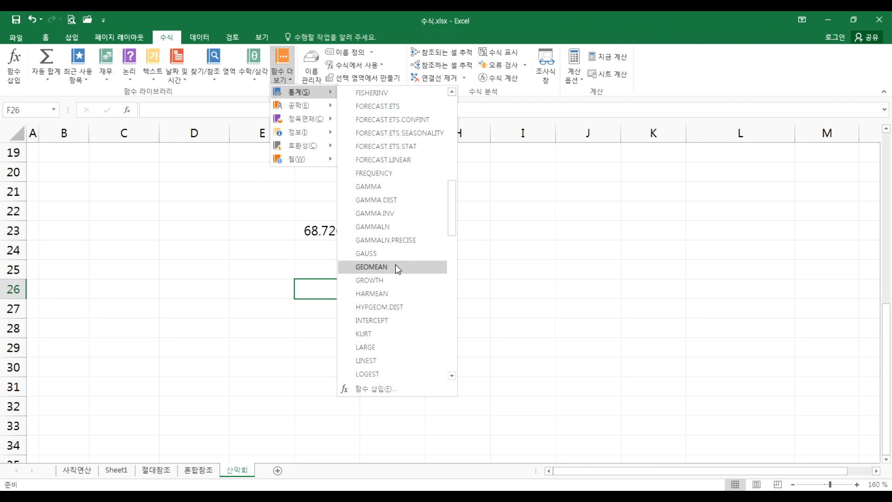
scroll(393, 269, down, 5)
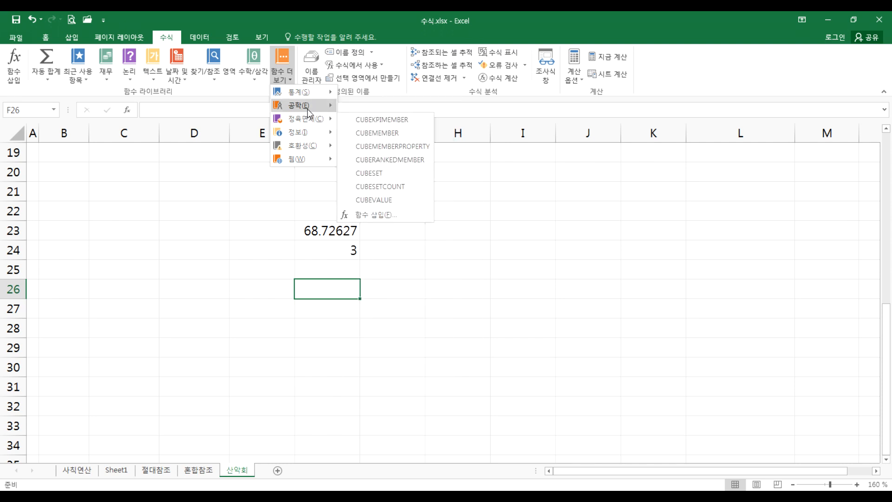
mouse_move(308, 113)
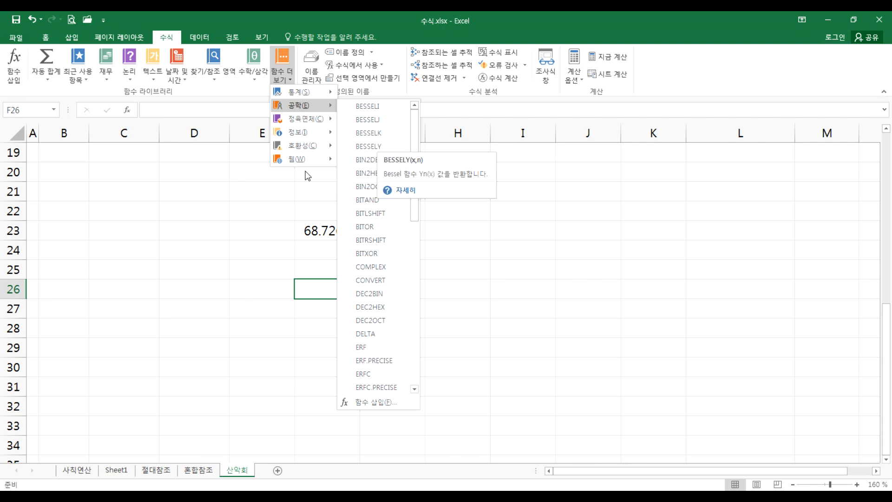
click(198, 211)
click(198, 211)
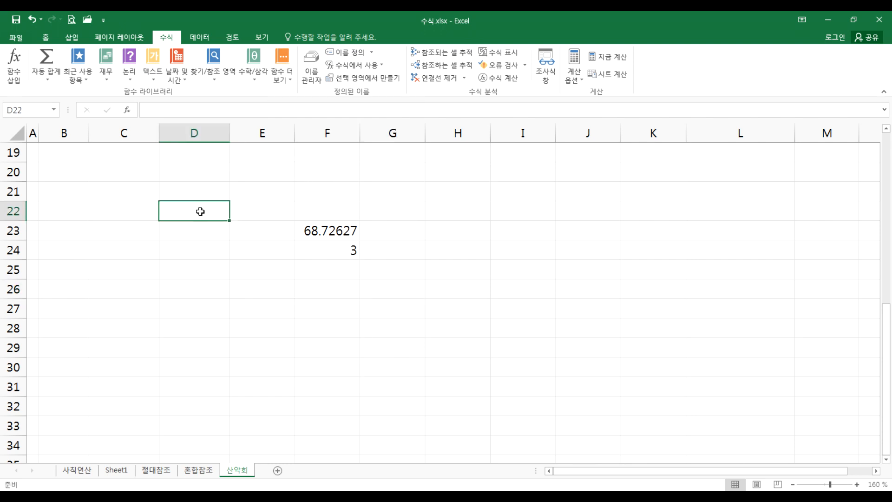
Step: Enter the text "함수" in cell I22
click(552, 206)
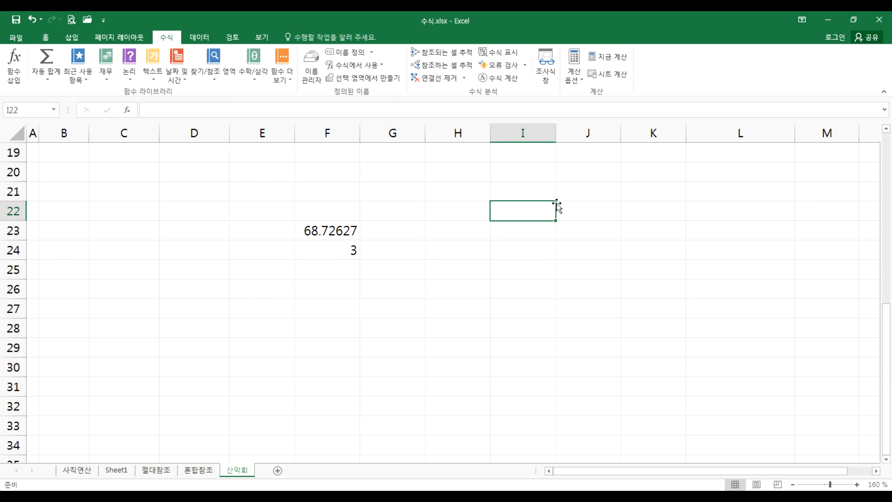
text(GKATN)
key(Escape)
text(함수)
key(Return)
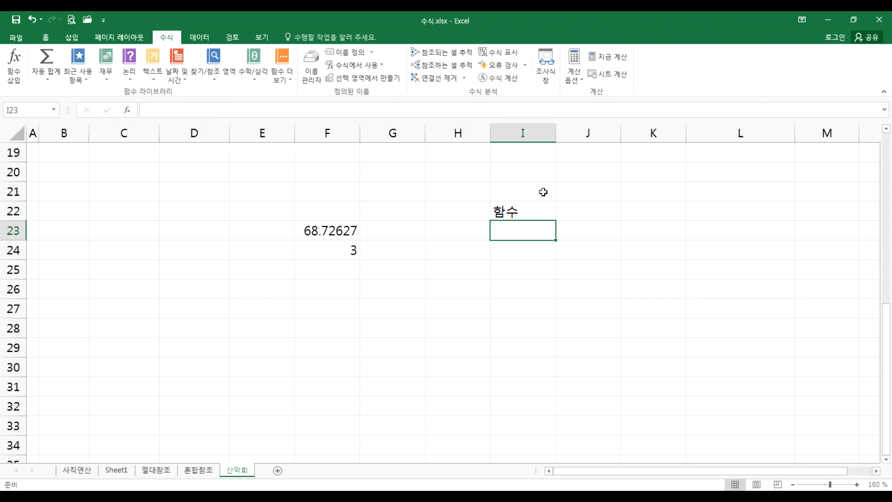
scroll(562, 215, up, 4)
scroll(563, 211, up, 3)
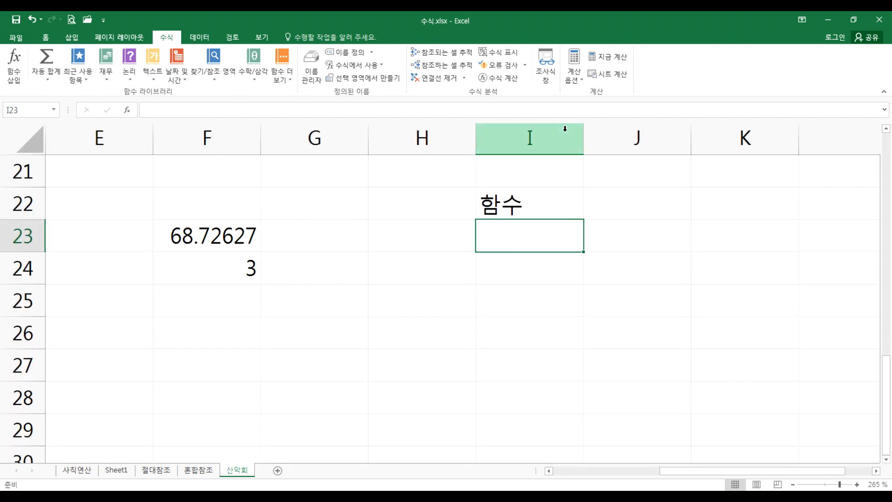
Step: Enter "function" in cell I23 and "기능" in cell I24
text(function)
key(Return)
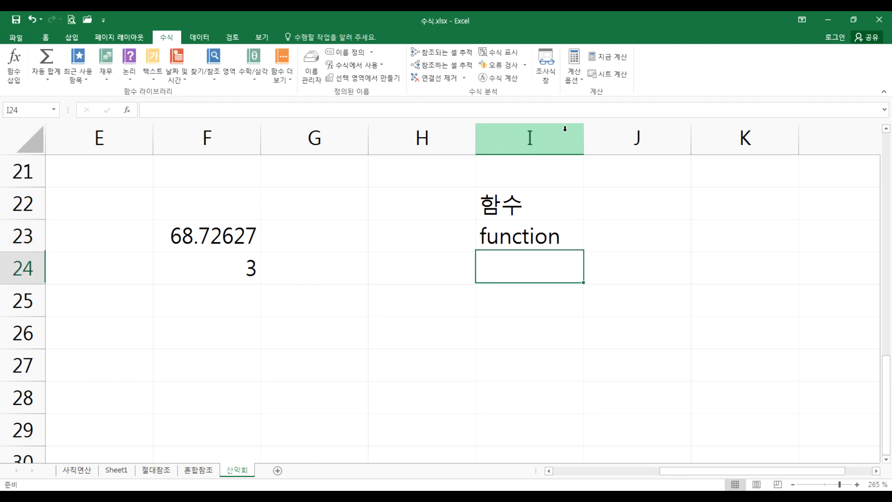
key(Up)
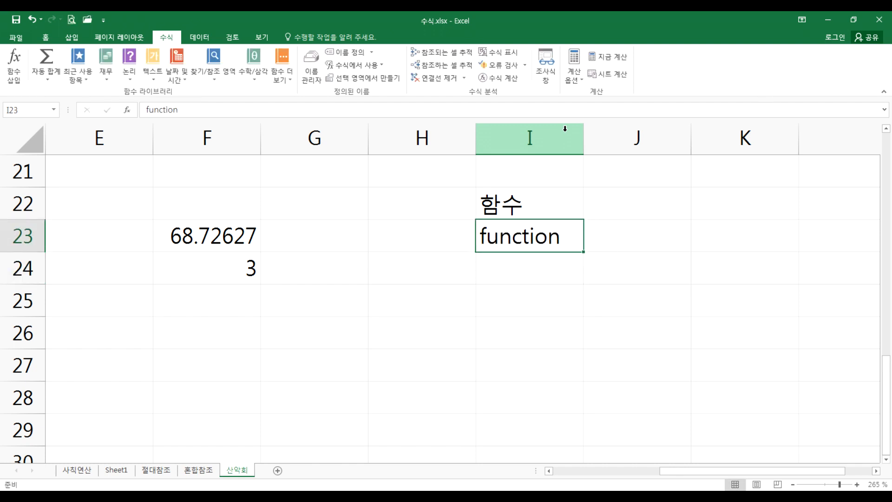
key(Down)
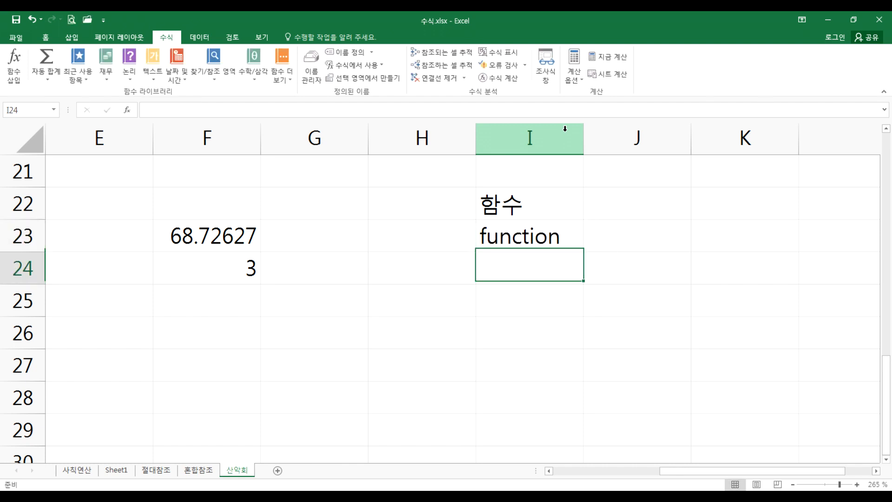
text(기능)
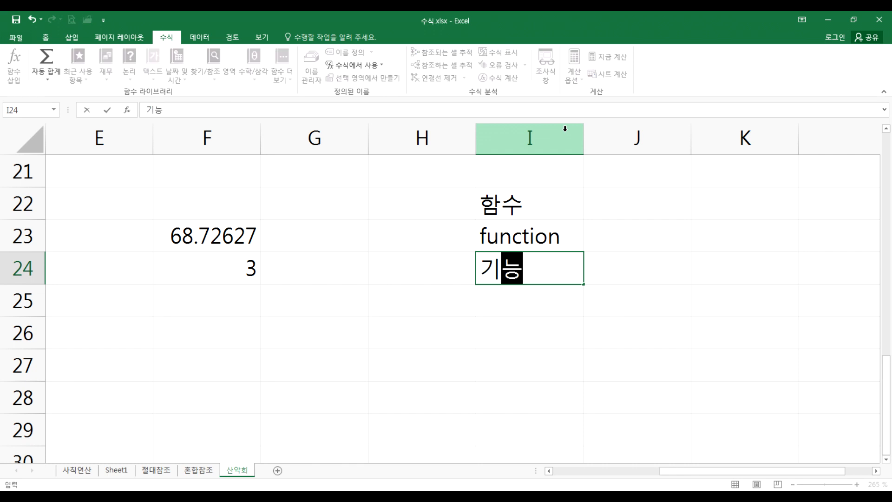
key(Return)
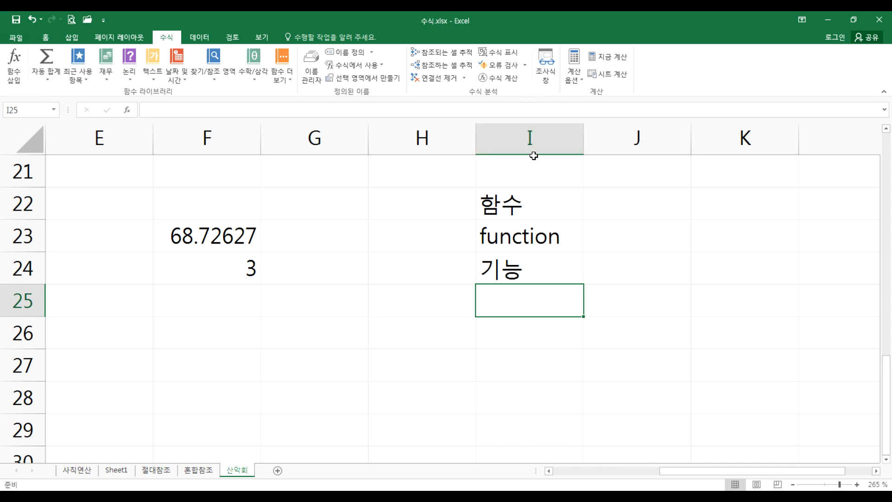
Step: Review the three terms in cells I22 to I24 by selecting them in turn, without editing them
click(537, 231)
click(607, 231)
click(537, 200)
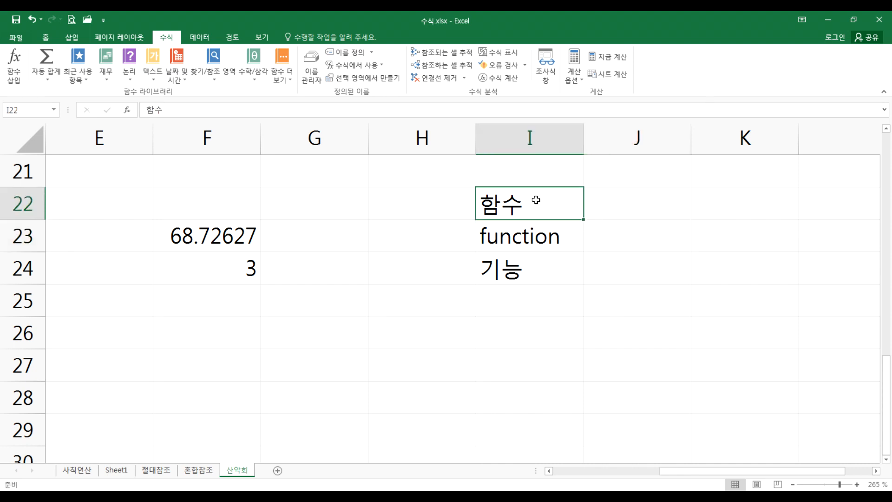
click(518, 240)
click(516, 271)
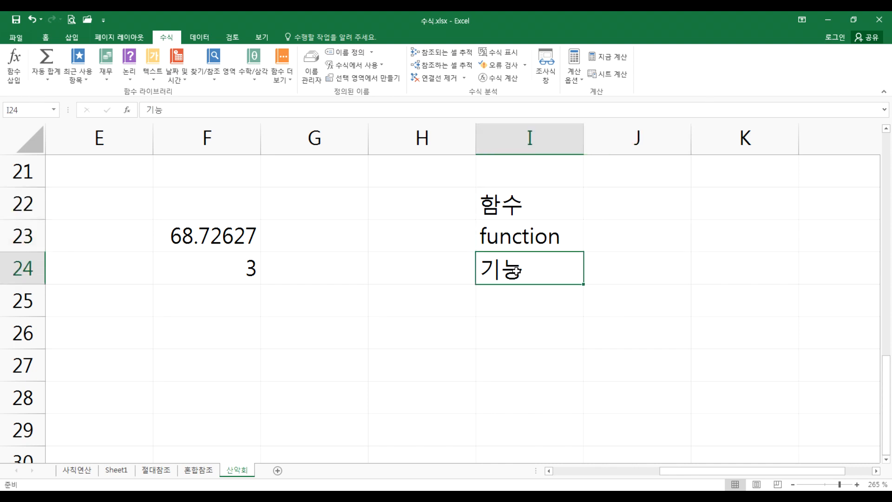
scroll(515, 271, down, 1)
click(510, 241)
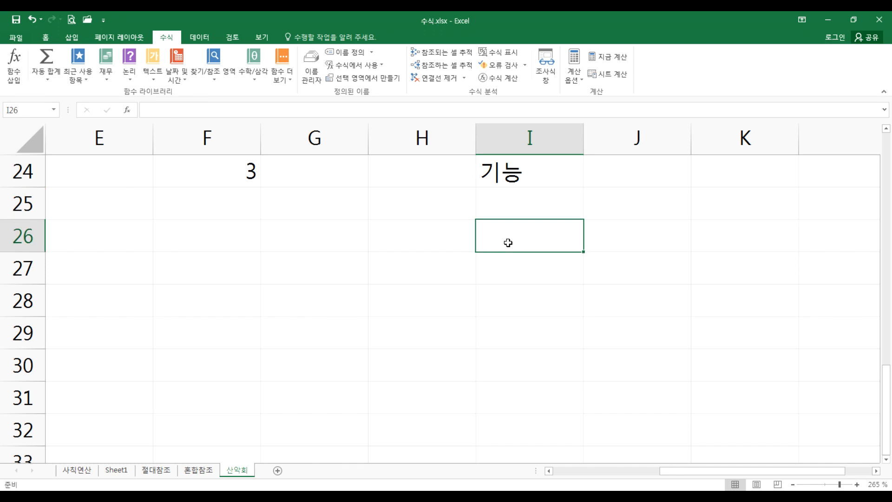
scroll(508, 244, up, 1)
click(508, 244)
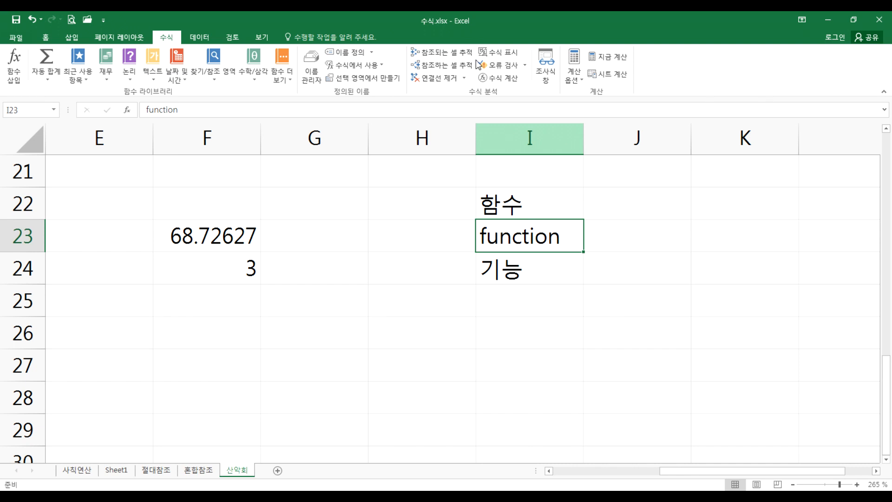
Step: Enter the text "f(x) 컴" in cell G24, retyping its last syllable
click(332, 264)
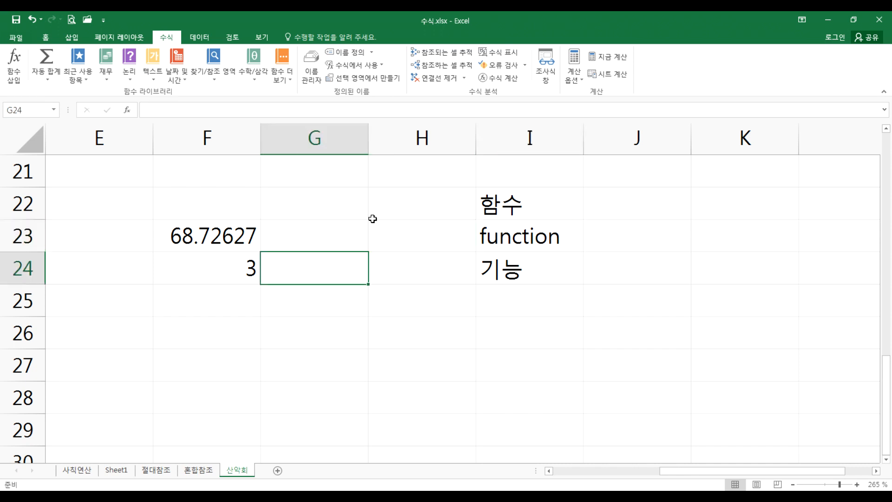
text(f(x))
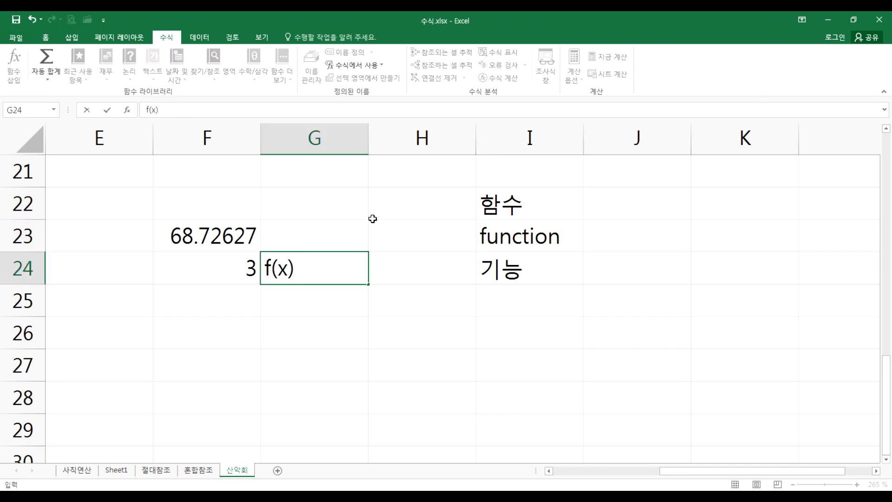
text( 컴)
key(Return)
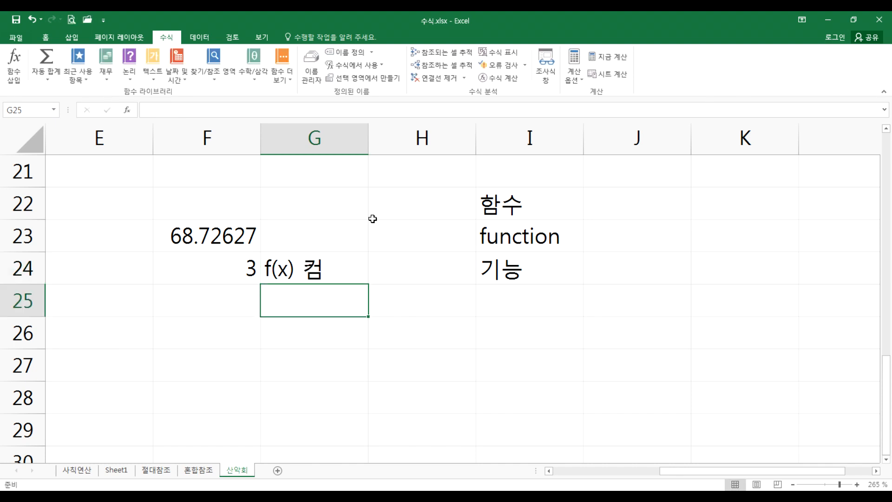
key(Up)
key(F2)
key(BackSpace)
text(컴)
key(Return)
click(281, 272)
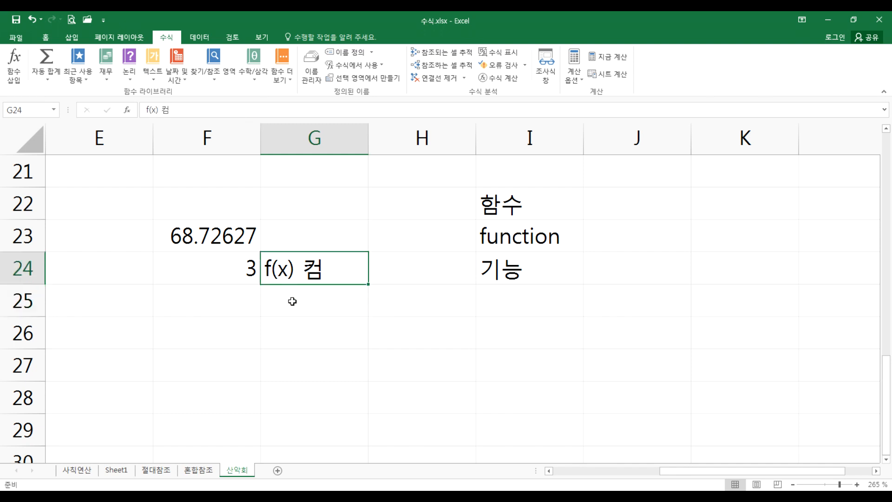
click(292, 301)
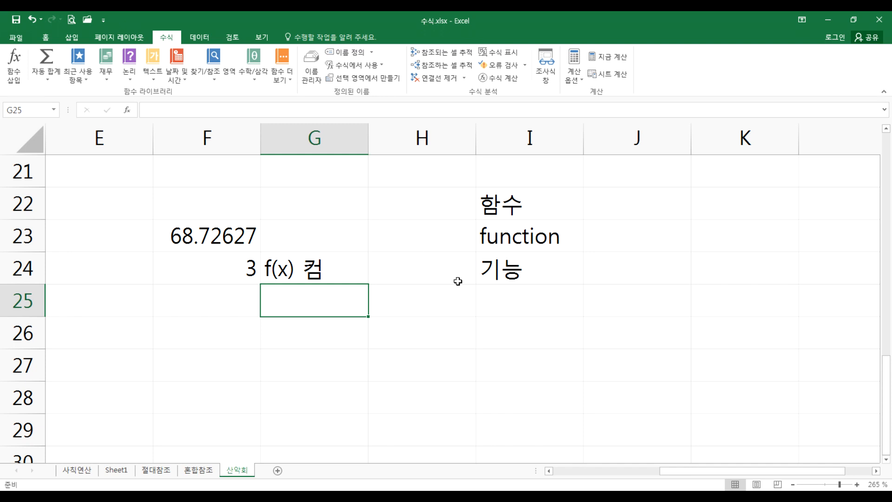
Step: Add up 3, 5 and 7 in cell I25 with the formula =SUM(3,5,7)
click(498, 306)
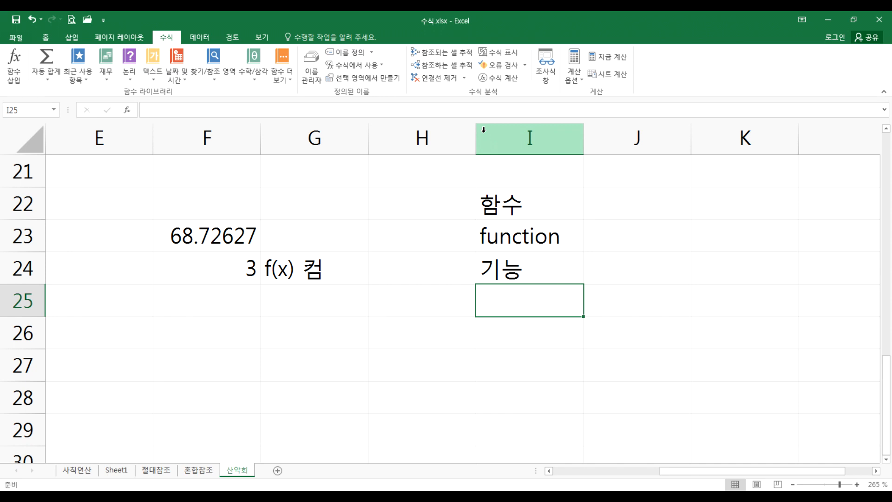
text(=)
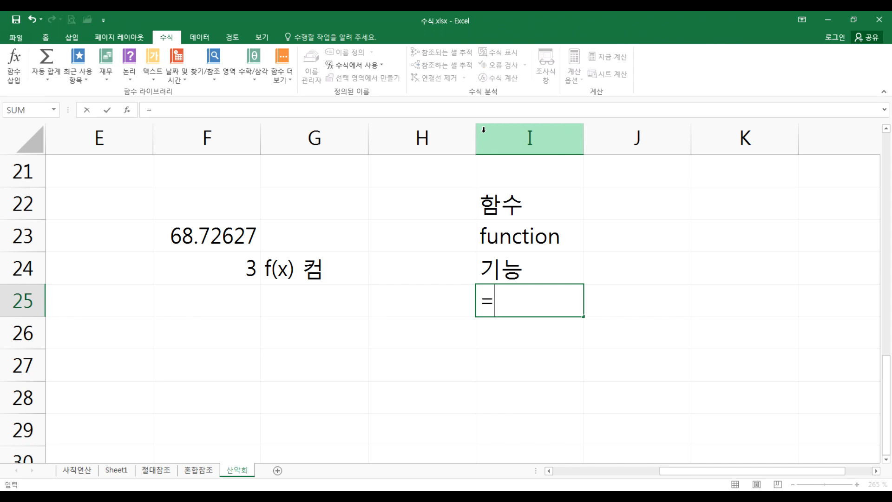
text(SUM()
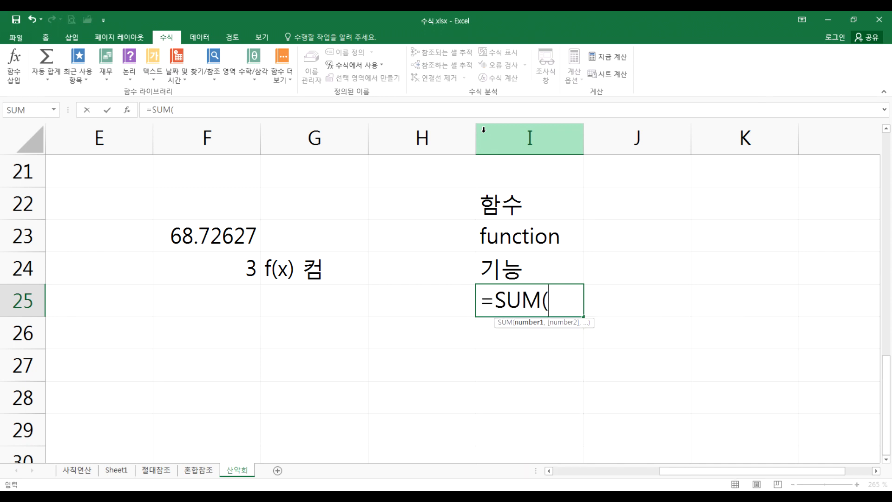
text(3,5,7)
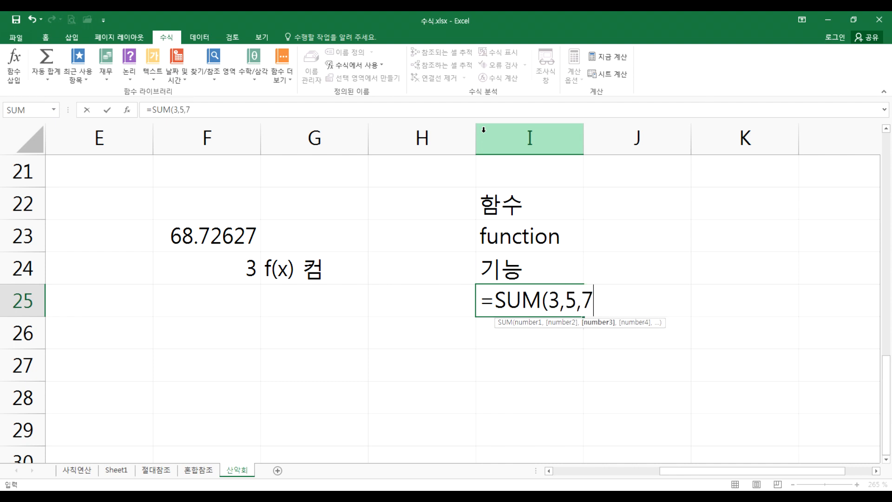
text())
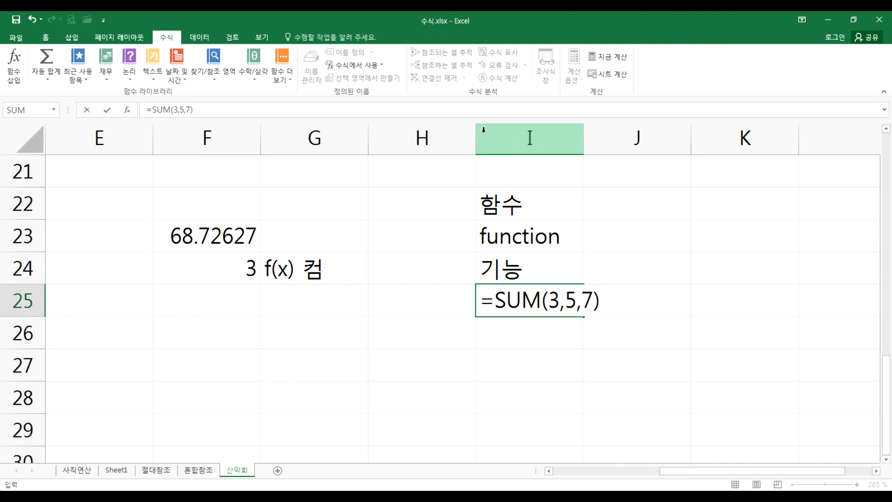
key(Return)
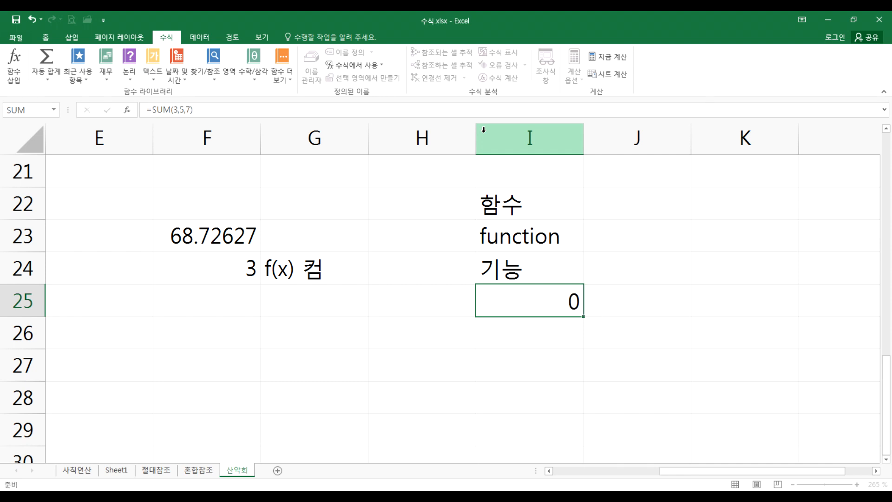
Step: Calculate the average of 5, 6 and 7 in cell I26 with =AVERAGE(5,6,7), and recheck the formula
text(=AVE)
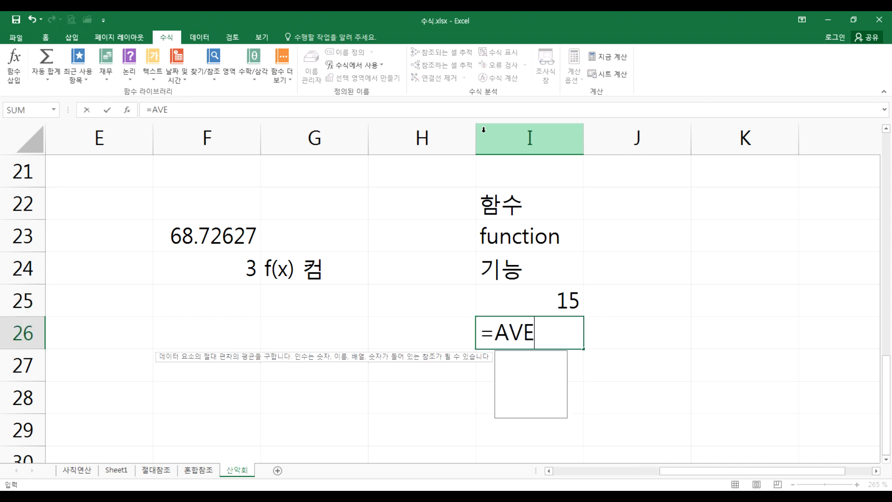
text(RAGE()
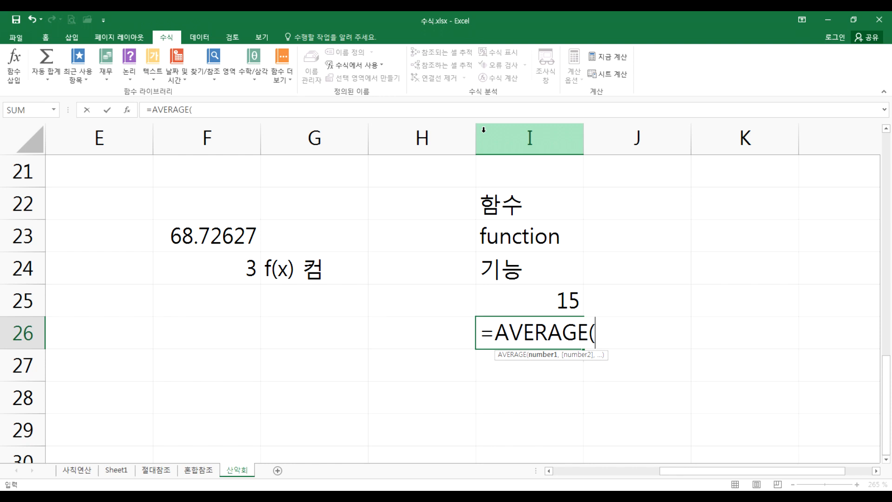
text(5,6,7)
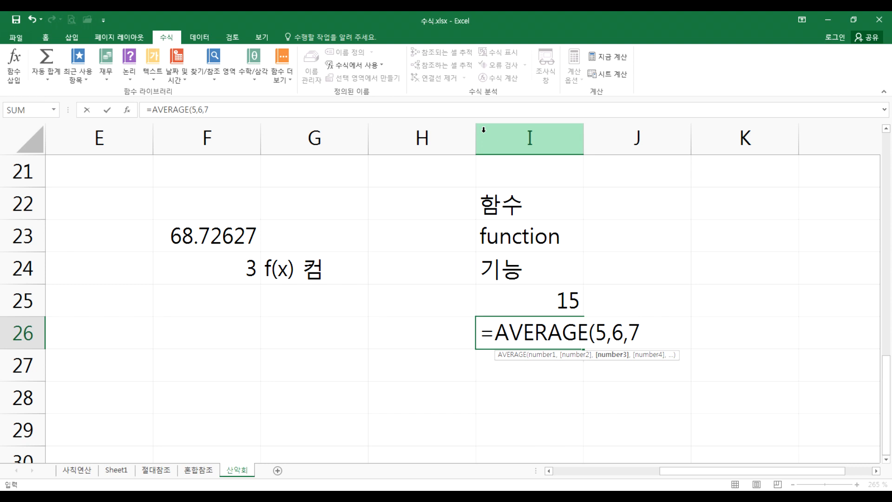
key(Return)
key(Up)
key(F2)
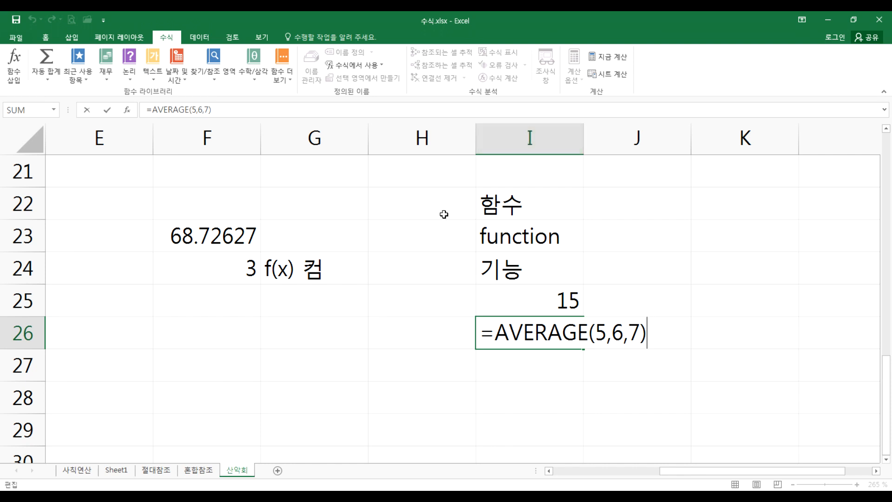
key(ctrl+Return)
Step: On the 절대참조 sheet, select the daily amounts in D6:D20 to check their average
scroll(328, 272, up, 5)
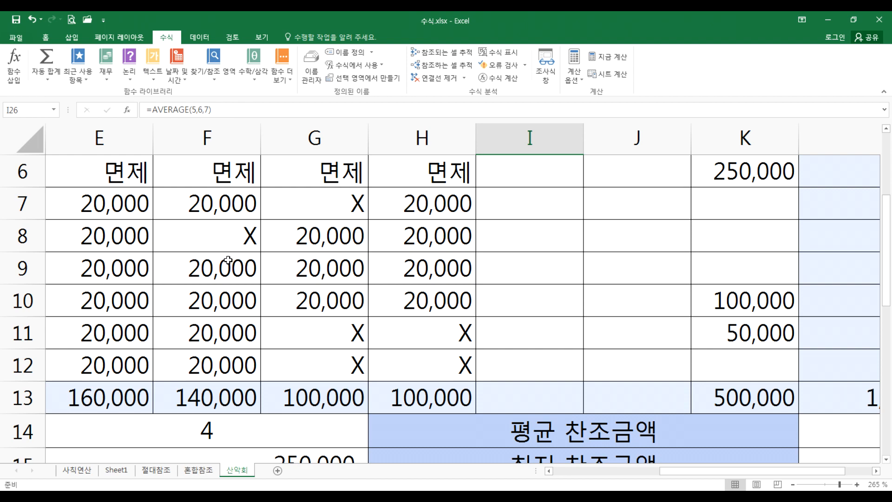
scroll(229, 259, down, 3)
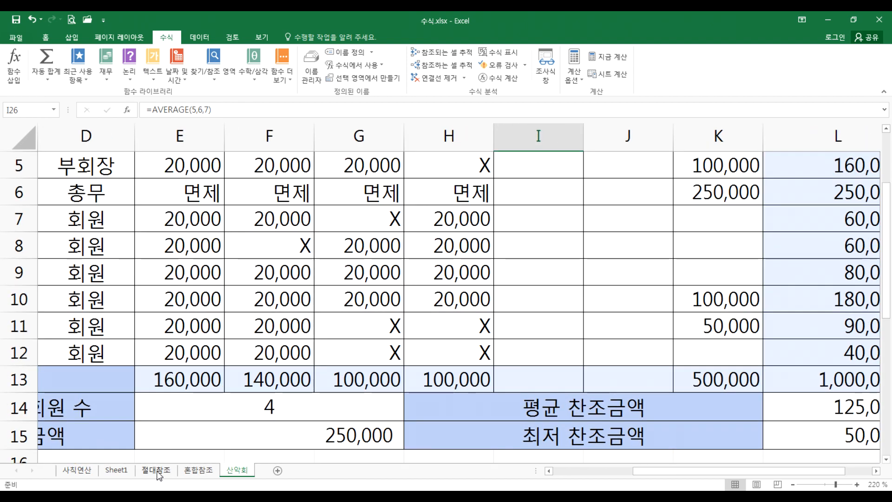
click(158, 470)
scroll(423, 284, up, 2)
drag(363, 208, 365, 460)
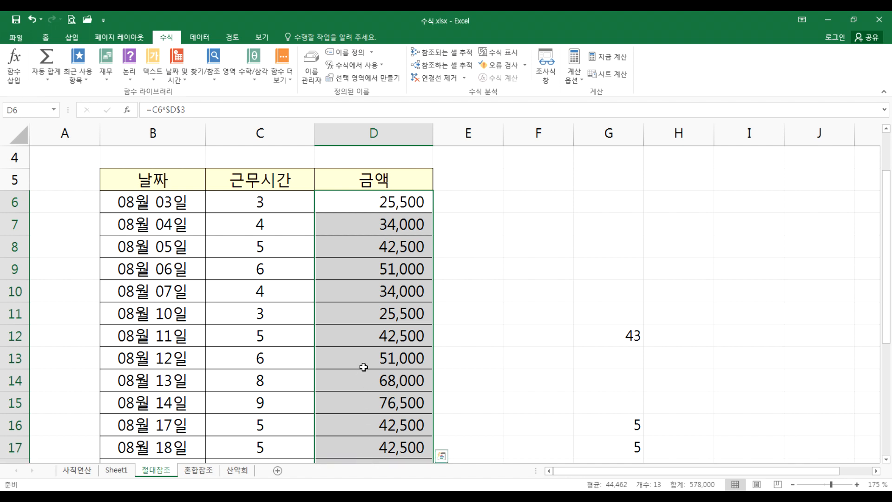
scroll(363, 368, down, 5)
shift+click(379, 186)
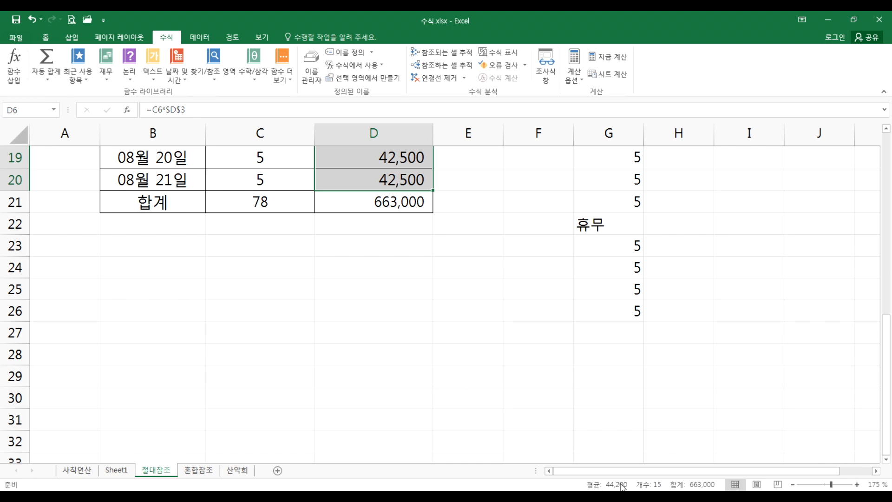
scroll(472, 395, up, 4)
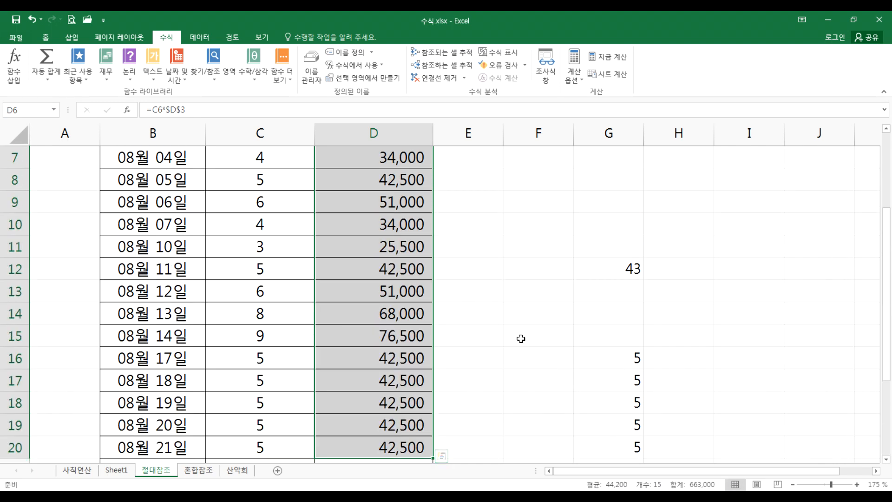
click(525, 337)
click(532, 197)
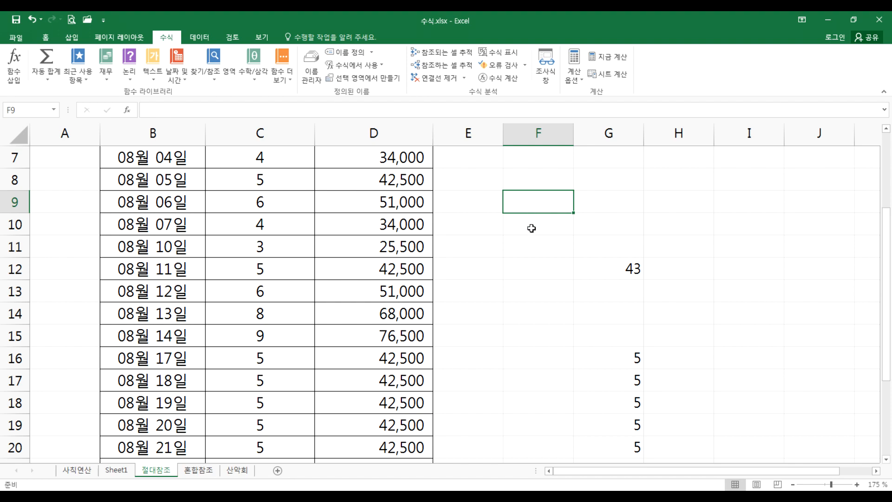
scroll(512, 364, down, 5)
click(447, 329)
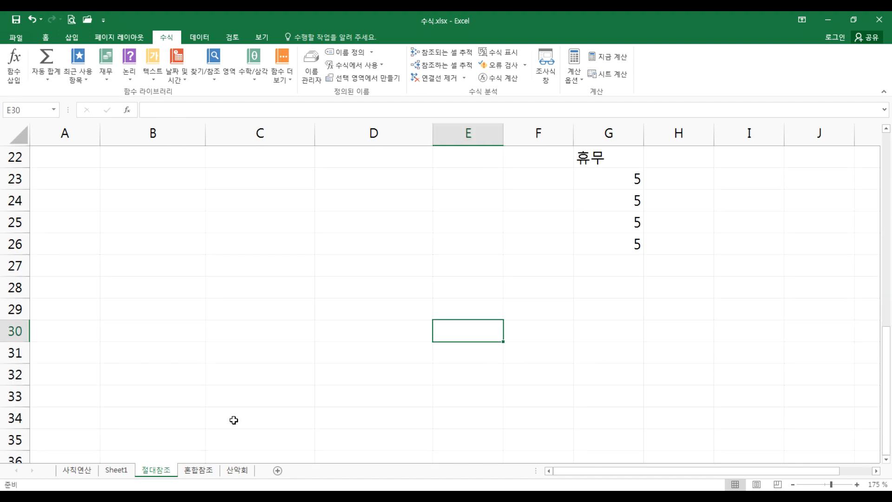
Step: Return to the 산악회 sheet, review its table, and select the empty cell E18 below it
click(205, 472)
click(237, 470)
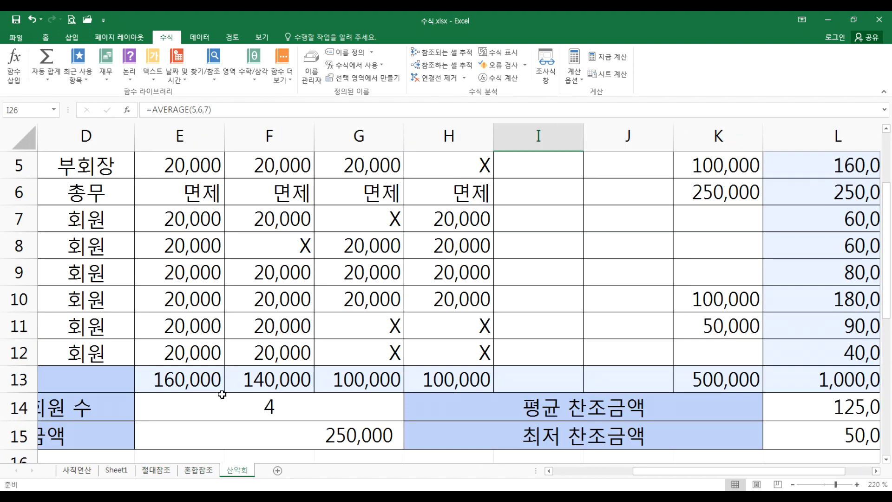
scroll(232, 389, up, 2)
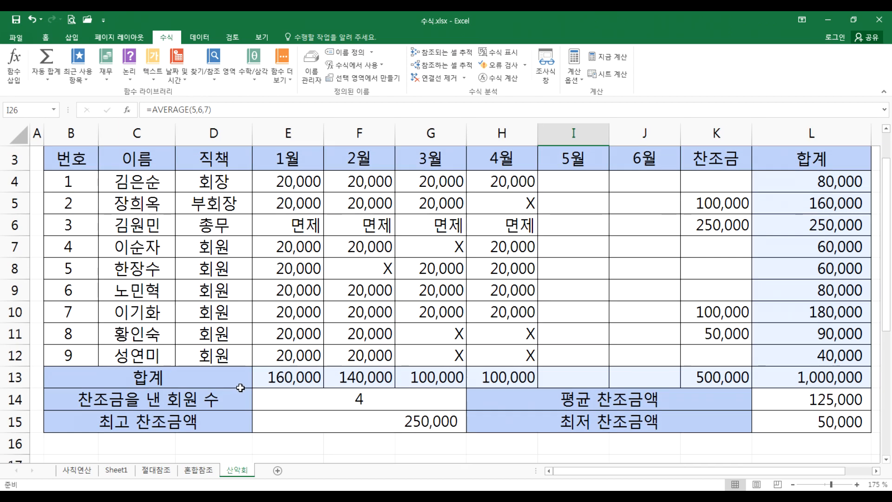
scroll(242, 388, down, 1)
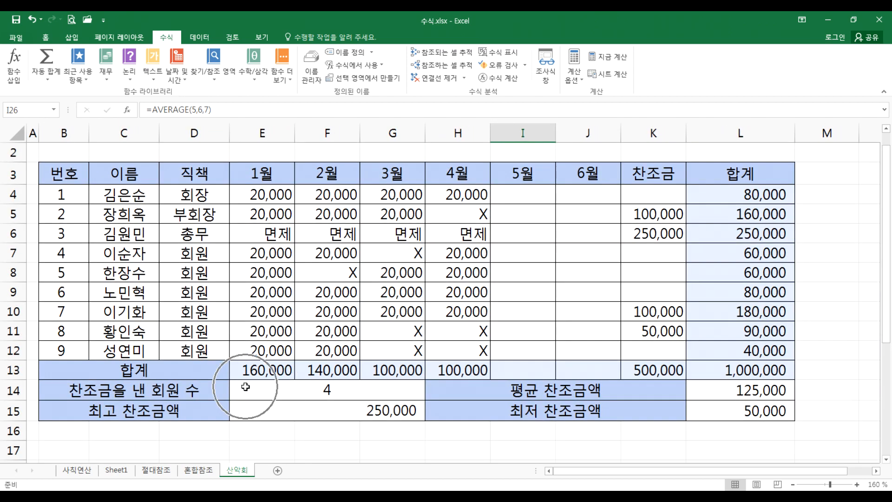
scroll(247, 391, down, 2)
click(256, 359)
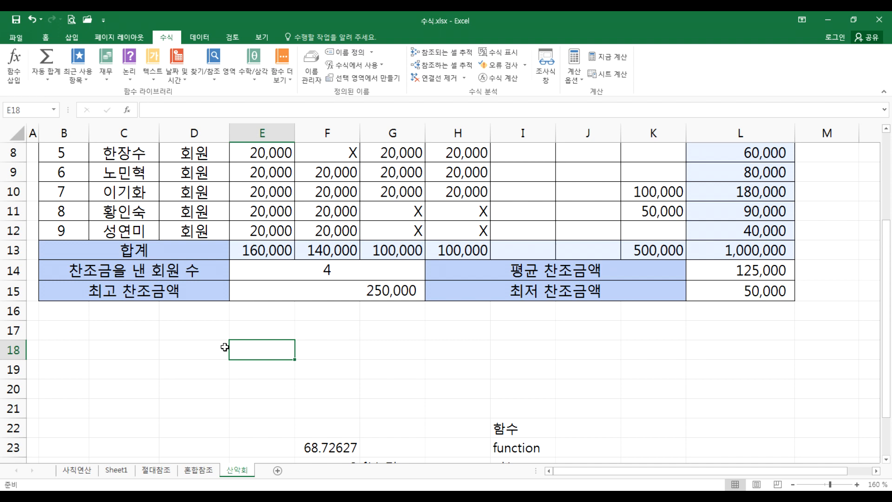
Step: Review the COUNT formula in E14 and append & "명" to it, making it =COUNT(K4:K12) & "명"
click(346, 277)
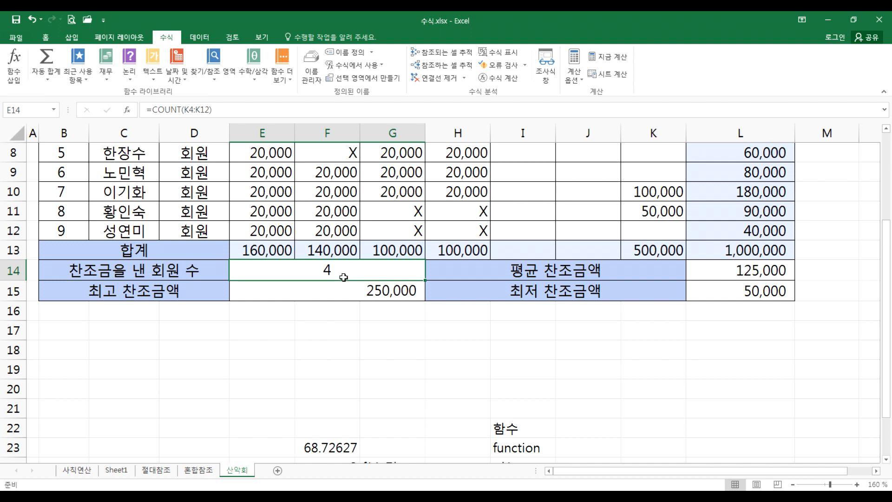
key(F2)
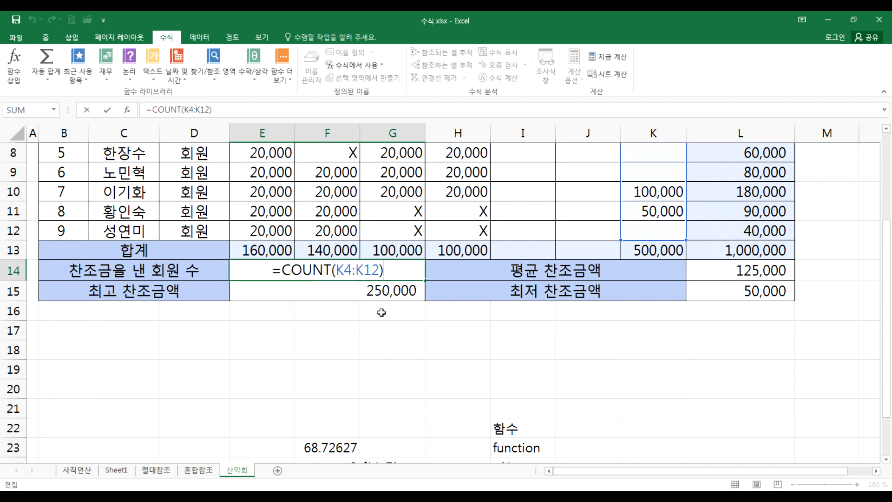
key(ctrl+Return)
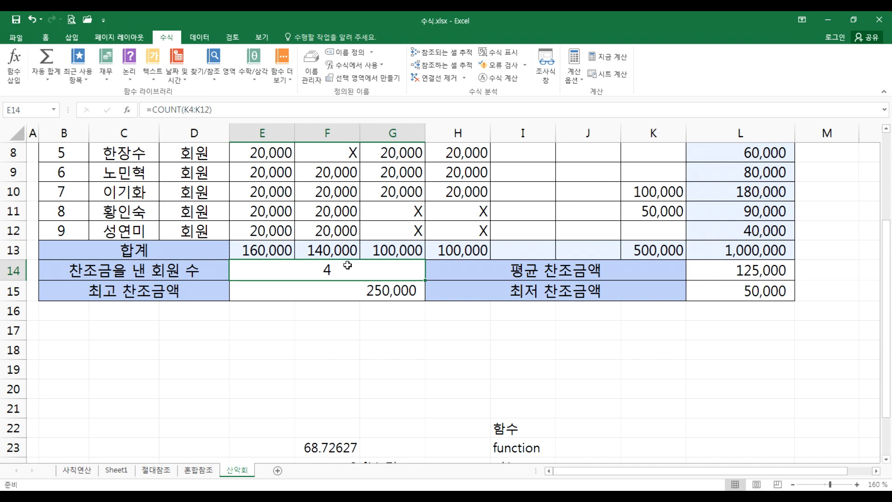
double_click(372, 269)
text(& "명")
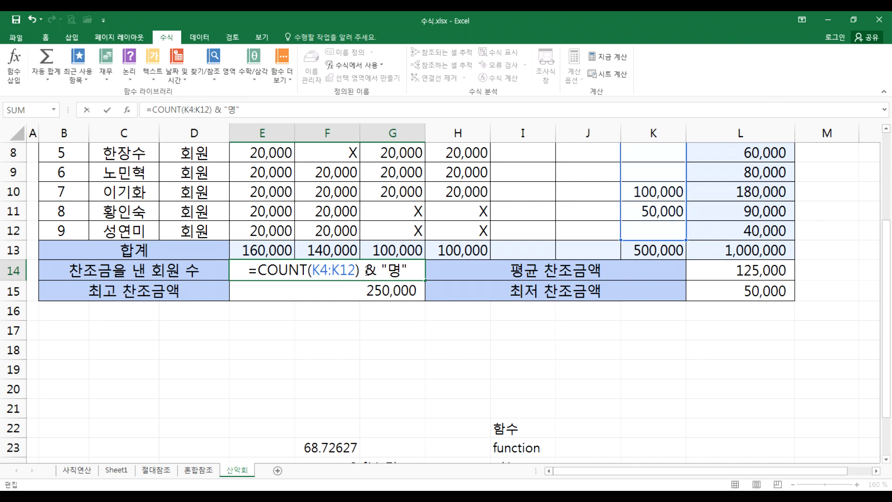
drag(364, 270, 382, 270)
click(362, 272)
drag(360, 271, 258, 272)
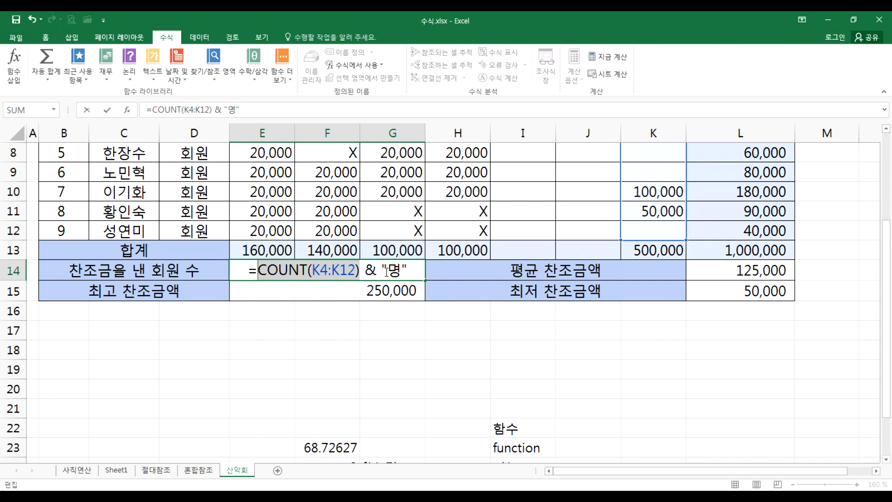
drag(388, 272, 398, 272)
key(Return)
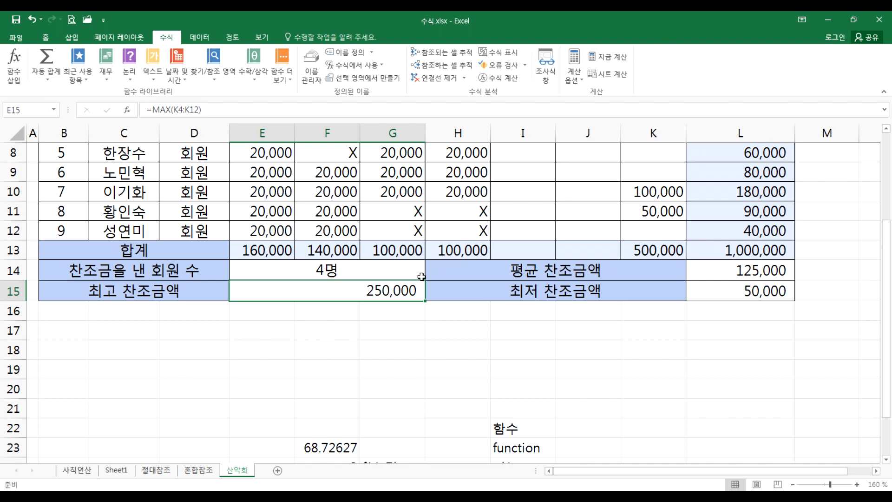
Step: Remove the & "명" part from the formula in E14, leaving =COUNT(K4:K12)
click(370, 269)
double_click(371, 269)
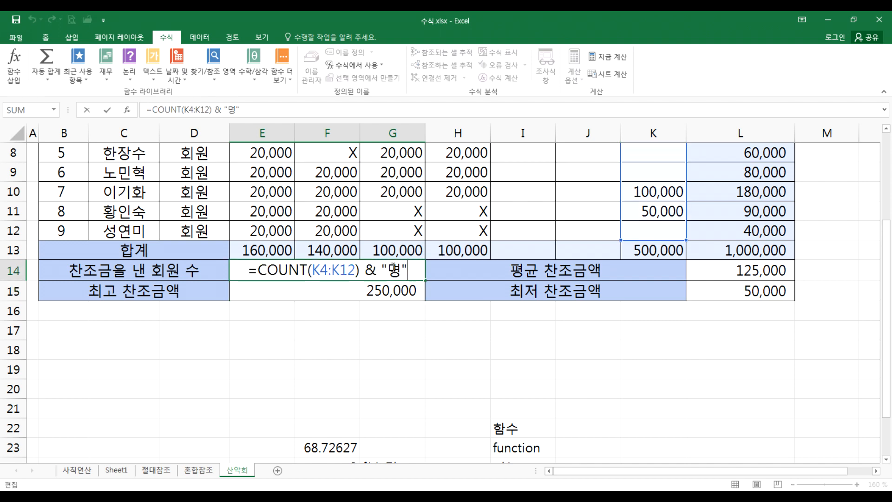
drag(362, 270, 408, 269)
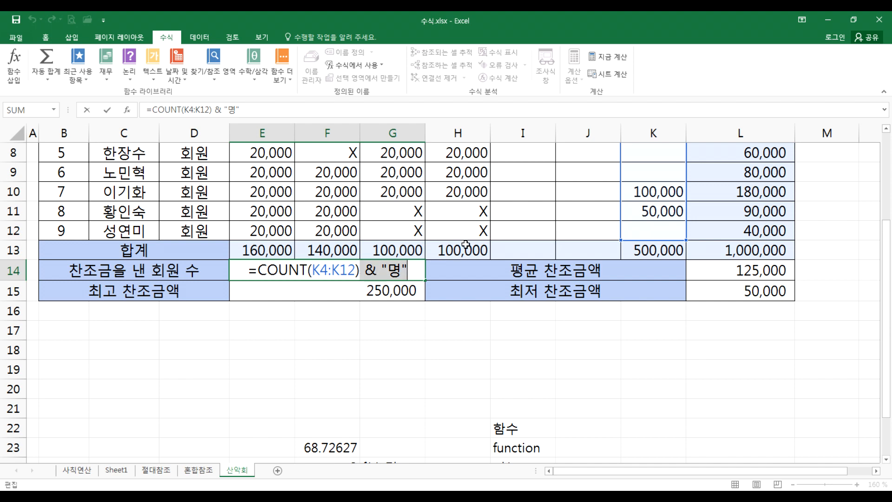
key(BackSpace)
key(Return)
Step: Apply the custom number format G/표준명 to cell E14, and recheck the cell's formula
click(334, 269)
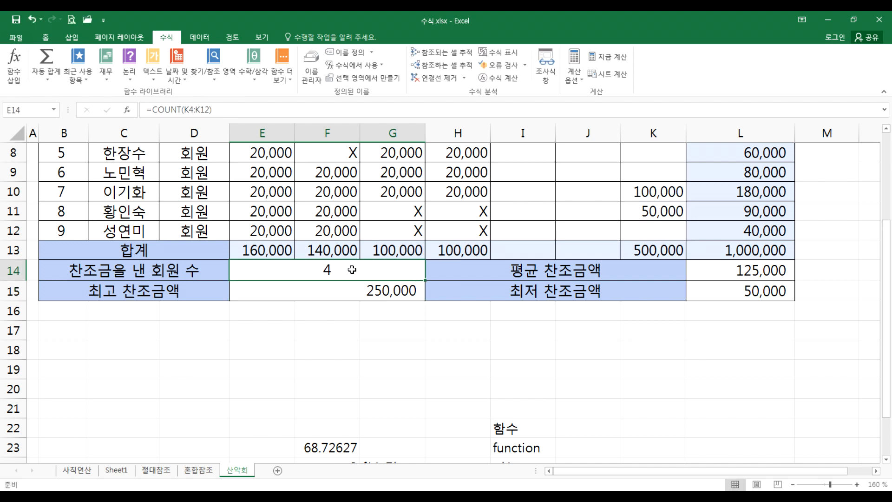
key(ctrl+1)
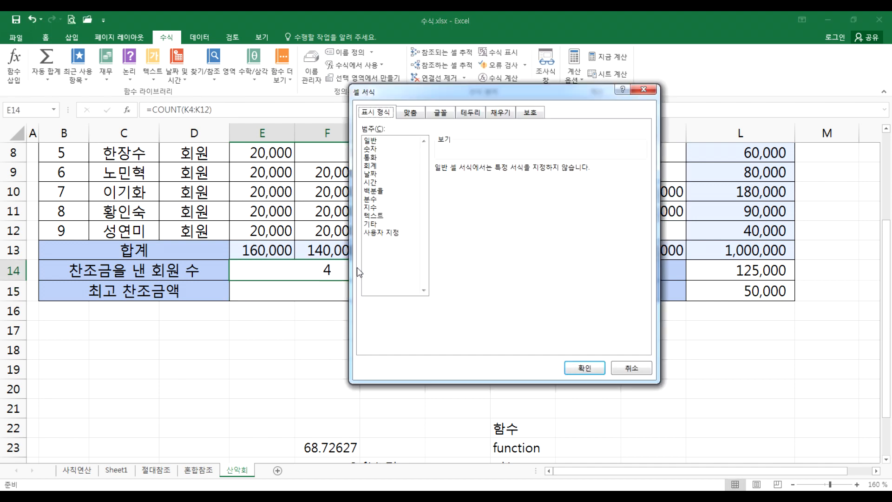
click(377, 233)
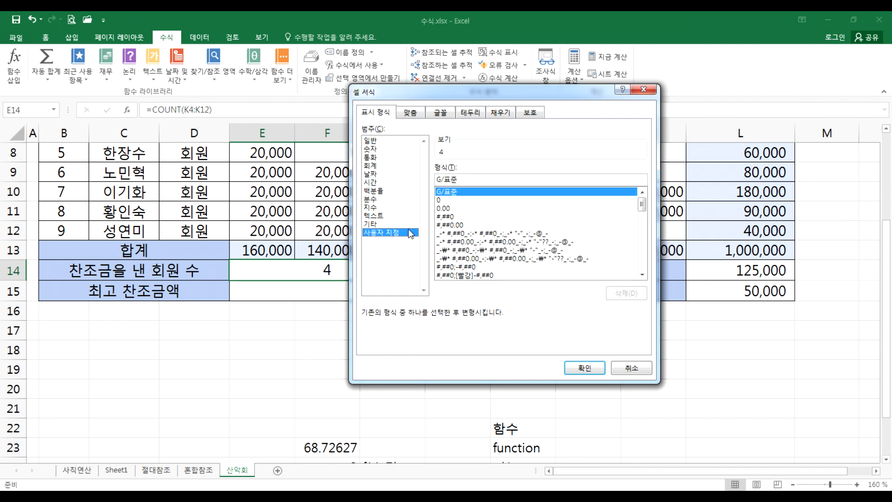
click(507, 178)
text(명)
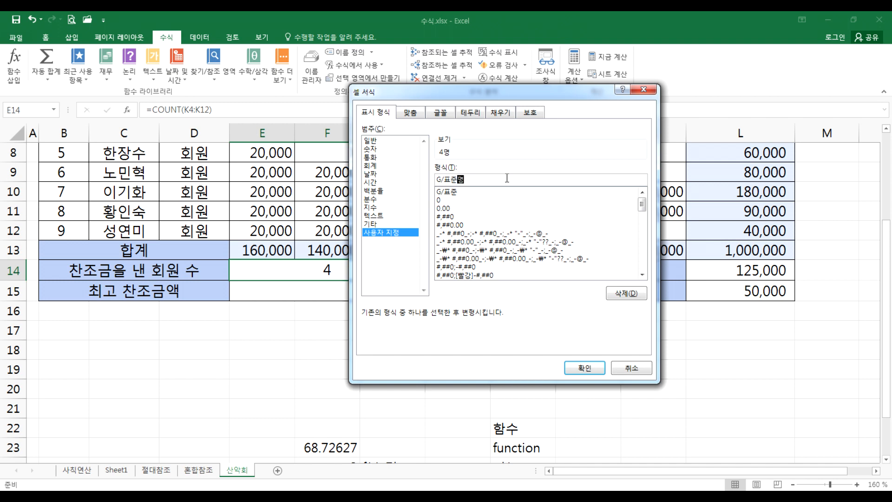
key(Return)
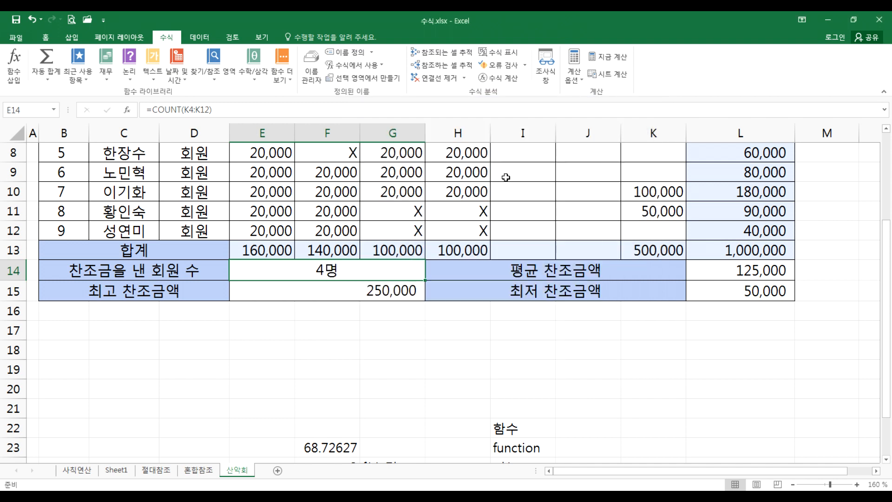
double_click(331, 274)
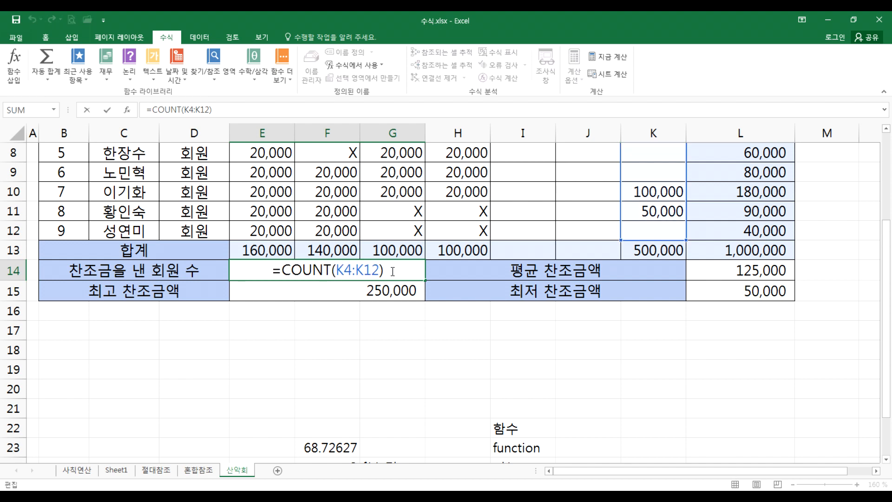
key(Escape)
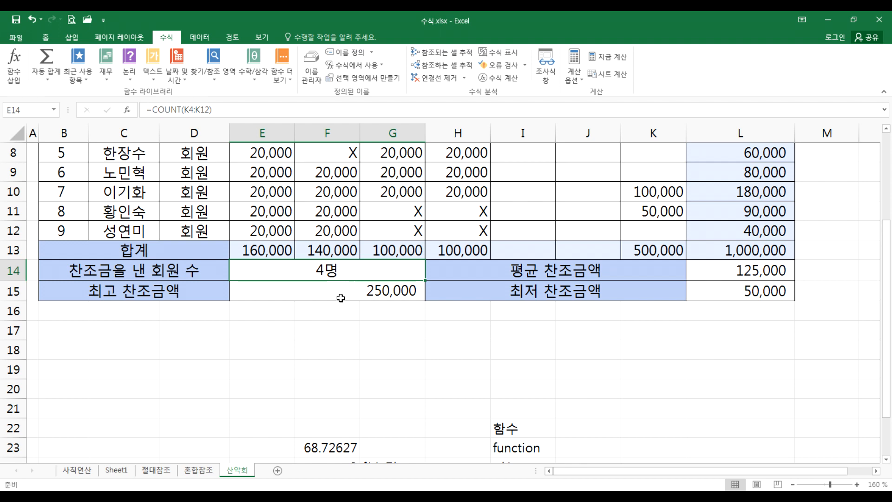
click(302, 355)
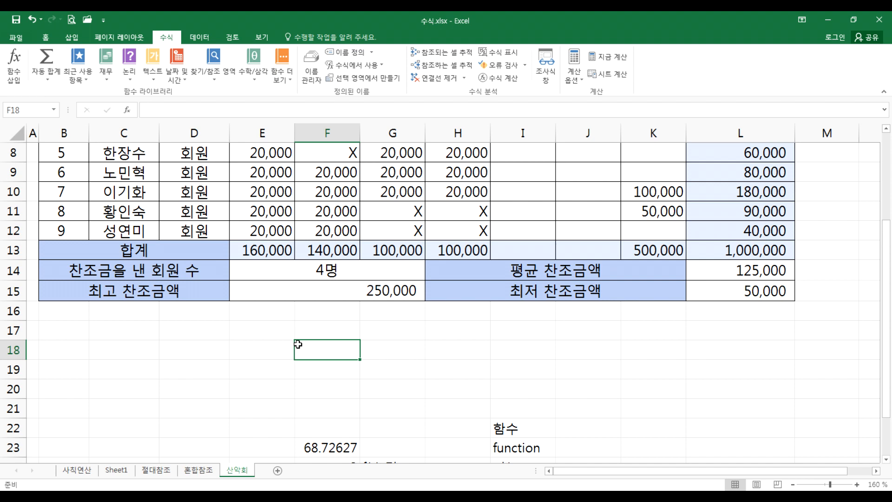
Step: Extend the formula in E14 with the text unit again so it reads =COUNT(K4:K12) & "명"
click(327, 270)
key(F2)
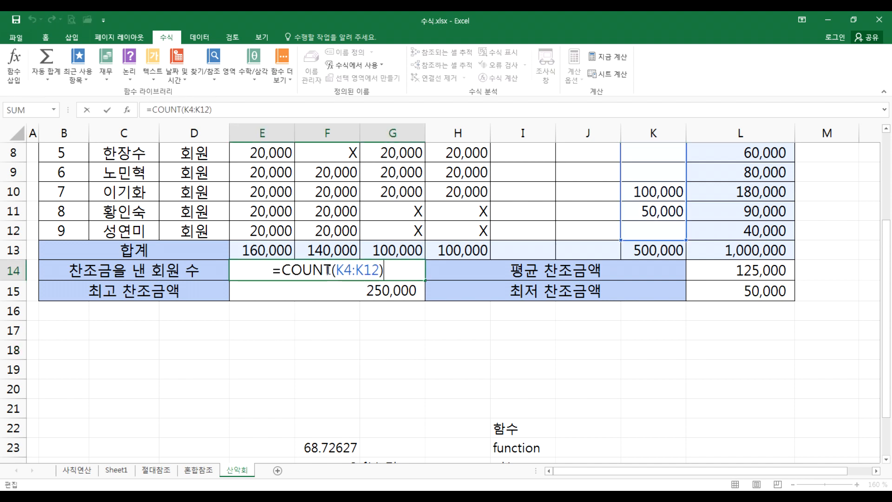
text(&)
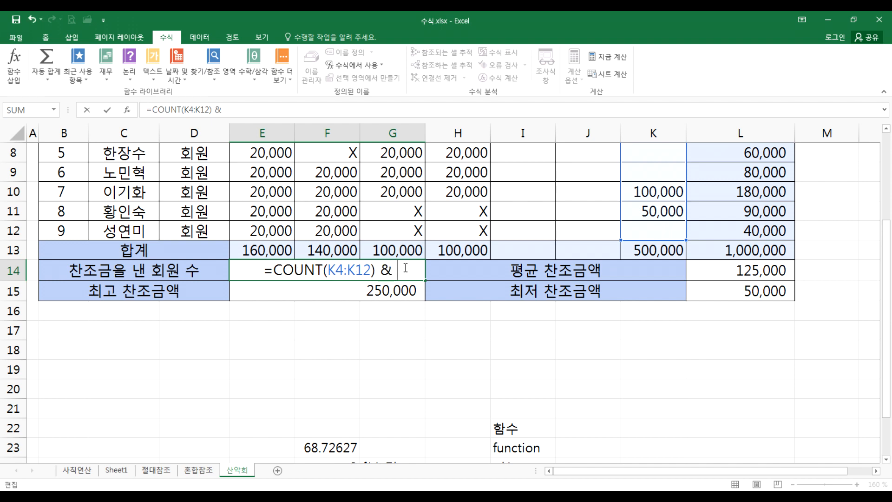
text( "AUD)
key(BackSpace)
key(BackSpace)
key(BackSpace)
key(Hangul)
text(며ㅇ")
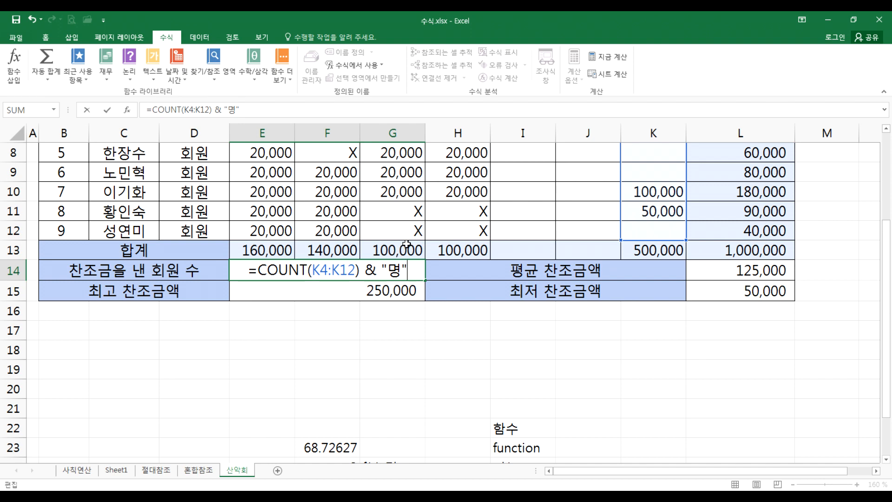
key(Return)
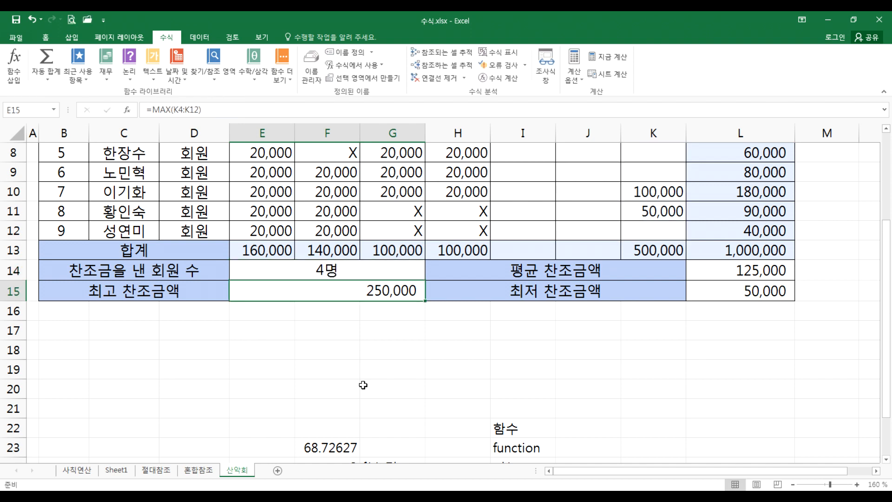
Step: Enter the note "& > 문자가 된다" in cell F19
click(348, 365)
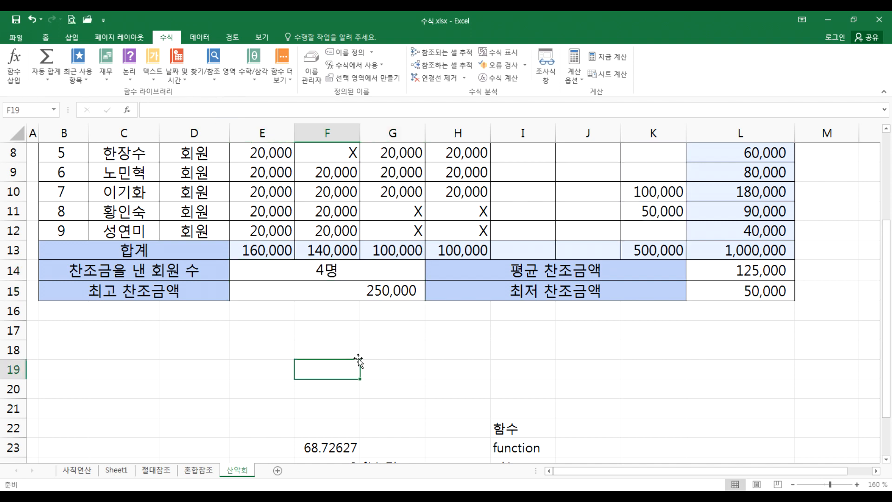
text(& > )
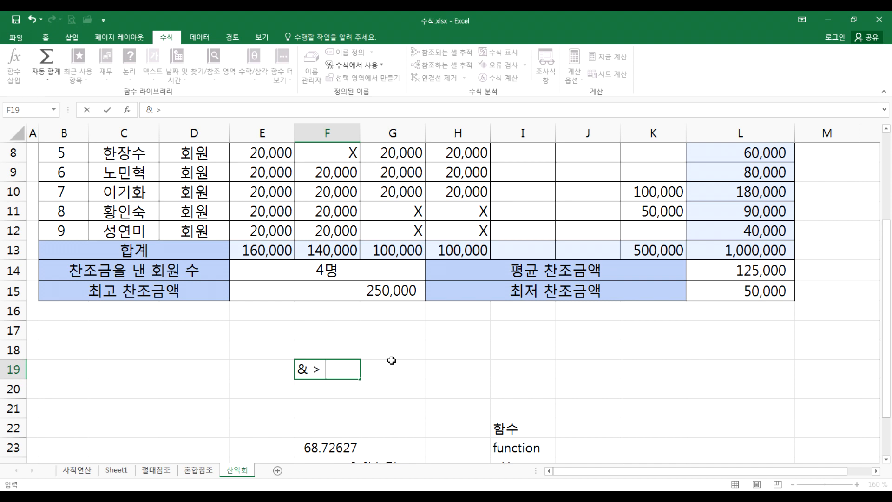
text(ANS)
key(BackSpace)
key(BackSpace)
key(BackSpace)
text(무문자가 된다)
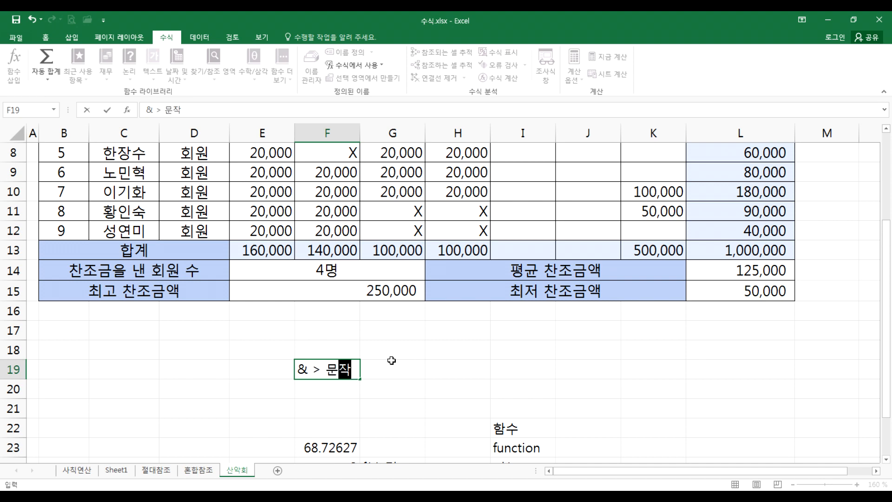
key(Return)
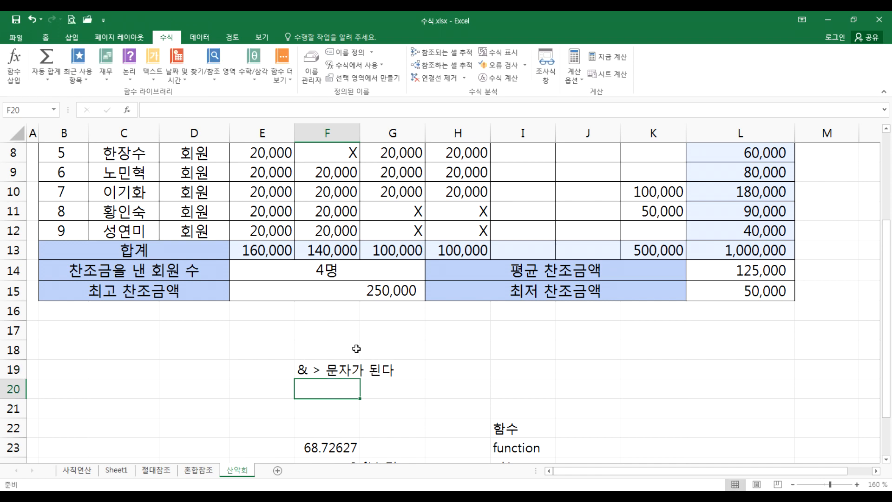
Step: Select E14:E15 to check their summary values, and compare the 찬조금을 낸 회원 수 label and formula with the table
click(308, 269)
click(398, 294)
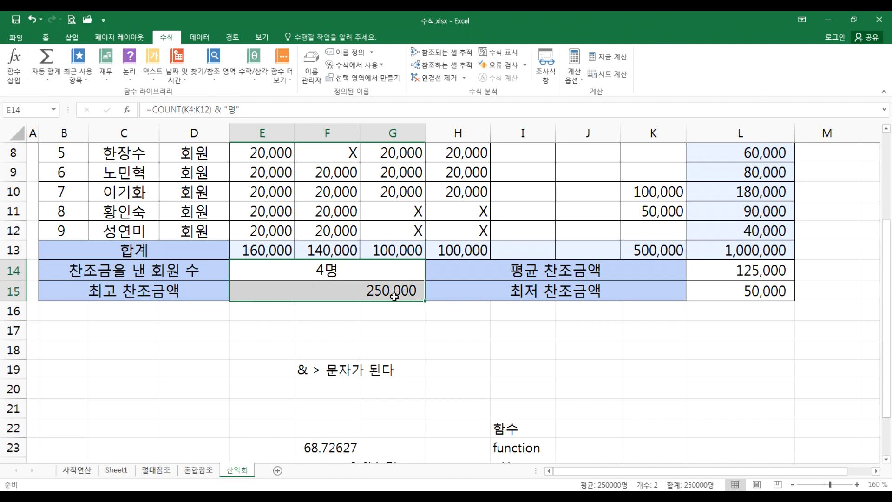
click(299, 330)
click(127, 274)
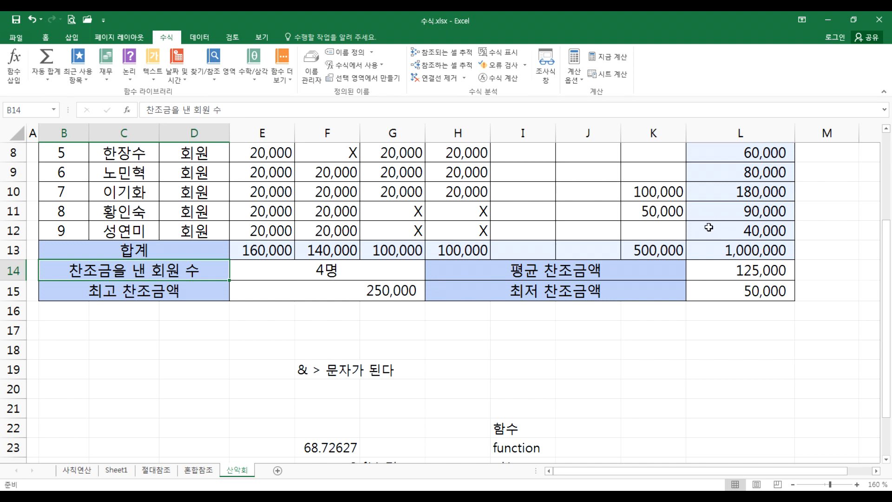
click(306, 268)
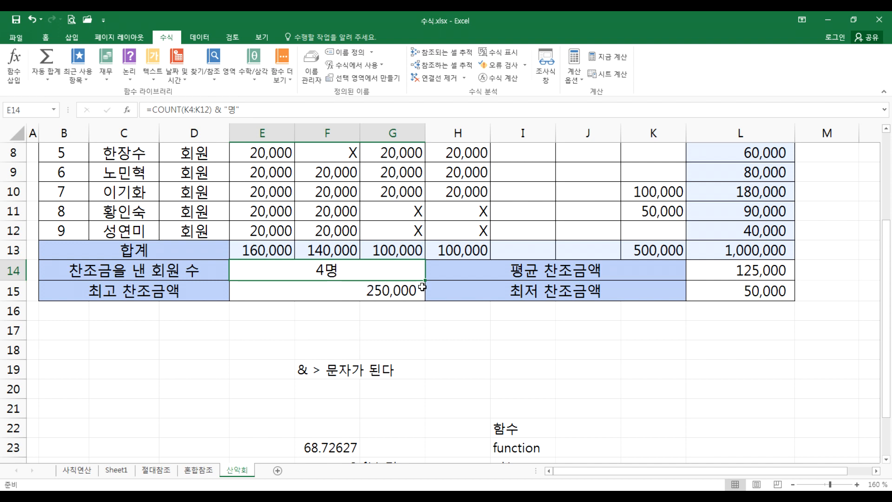
scroll(569, 289, up, 2)
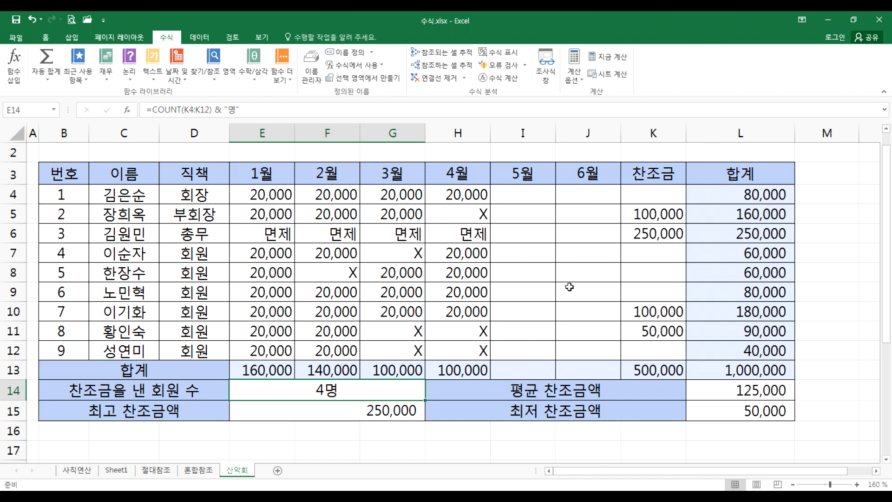
scroll(570, 285, down, 2)
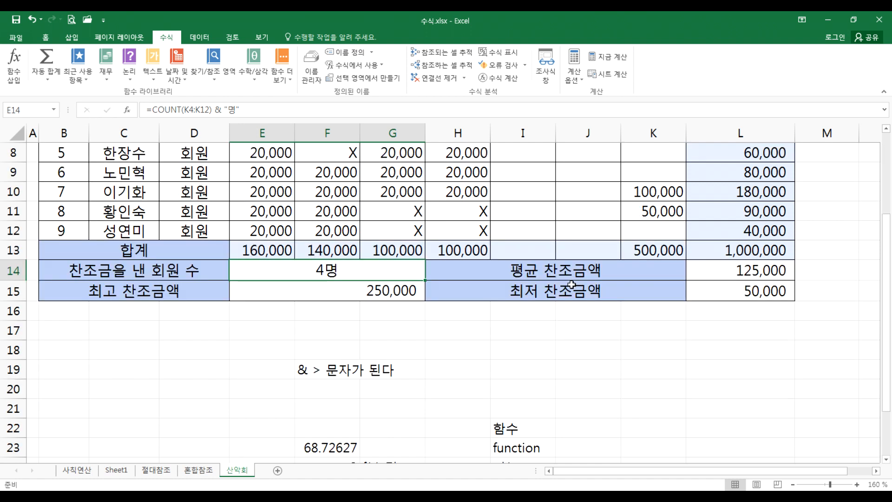
Step: Enter the label "찬조금 미납자" in cell I16 below the summary rows
click(504, 311)
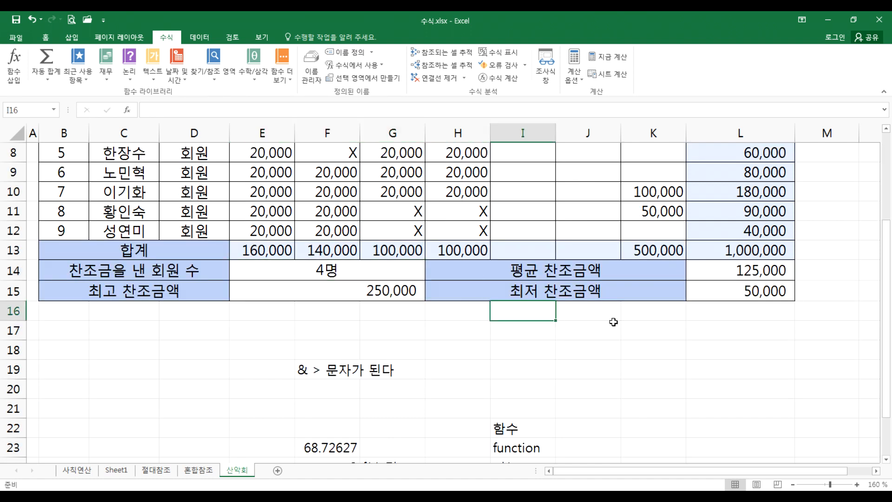
text(ㅊ찬조금 니)
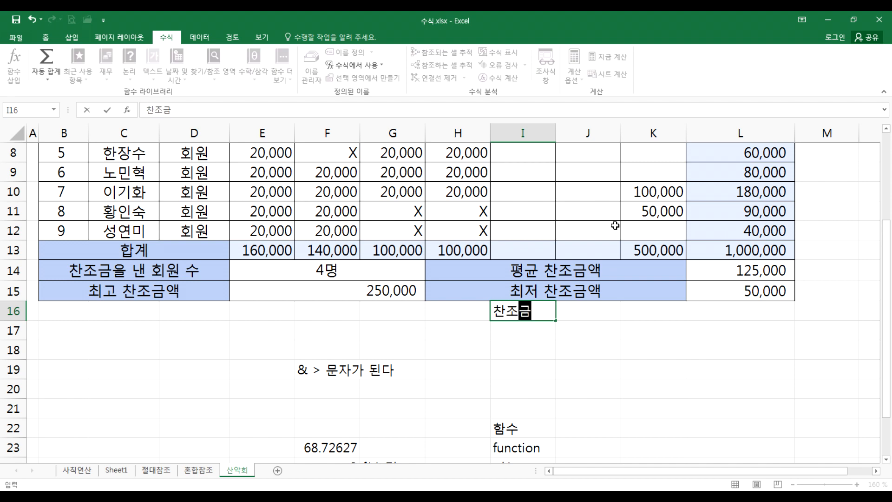
key(BackSpace)
key(BackSpace)
text(미납자)
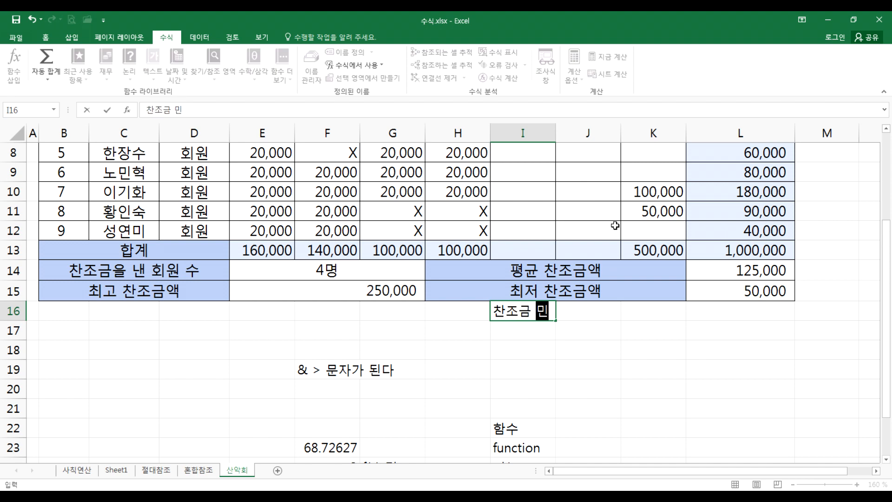
key(Return)
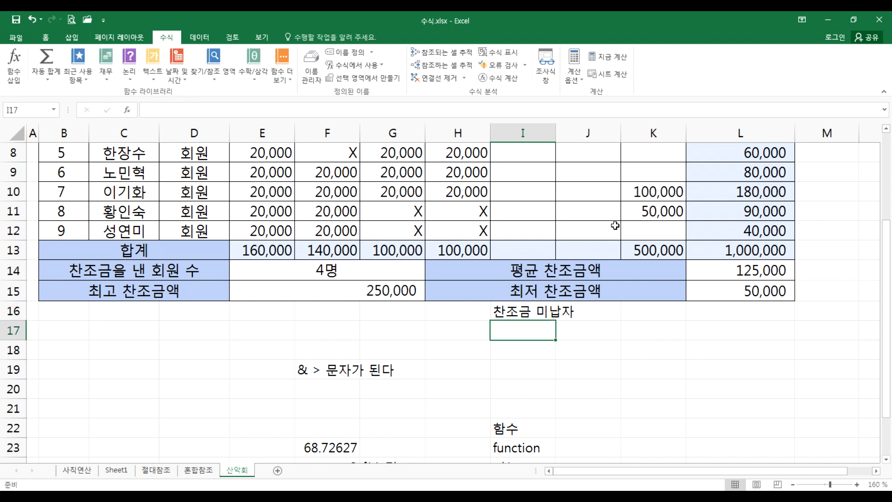
click(654, 306)
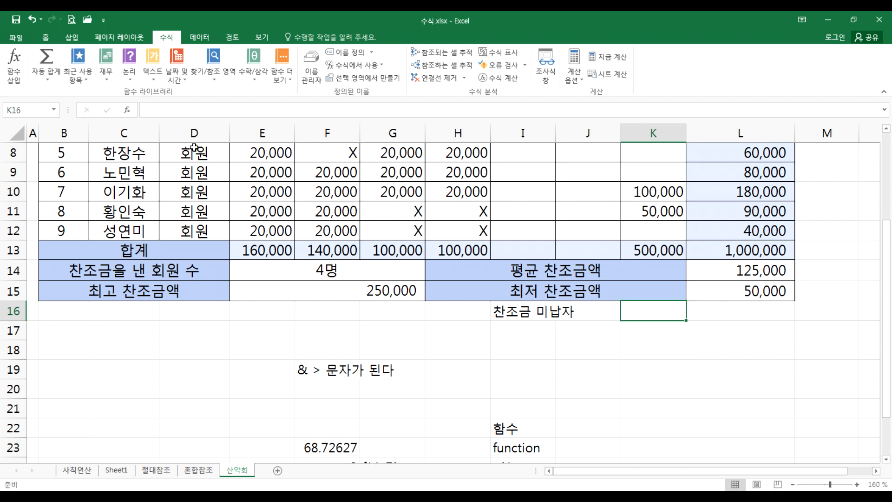
click(47, 80)
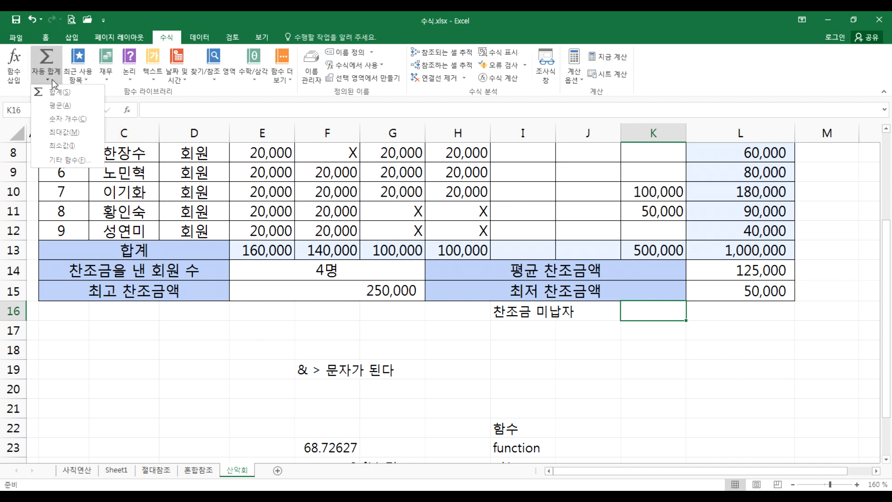
click(72, 161)
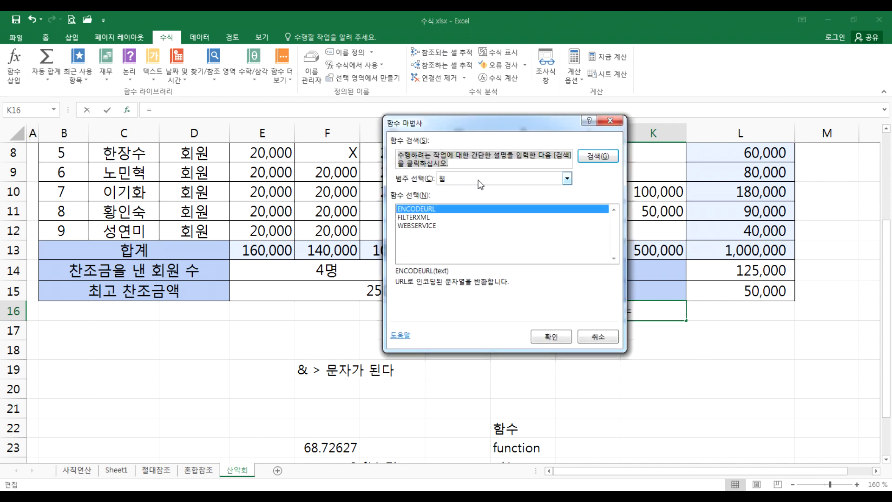
key(Escape)
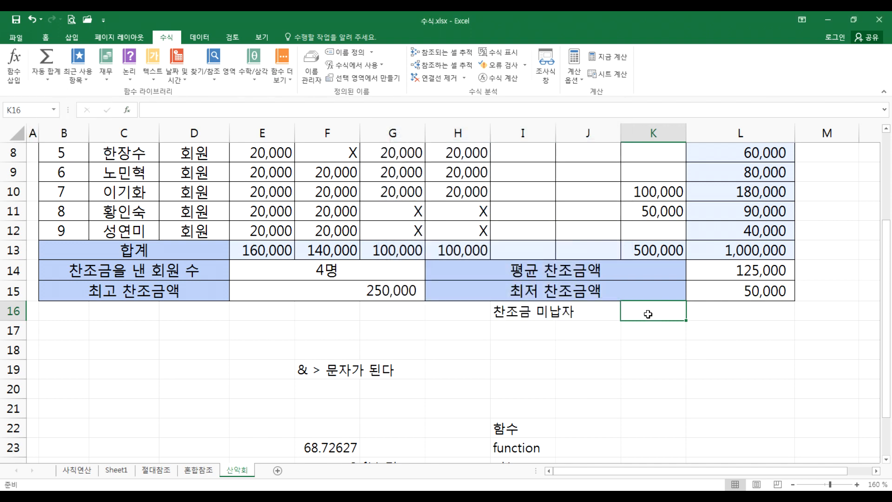
text(=)
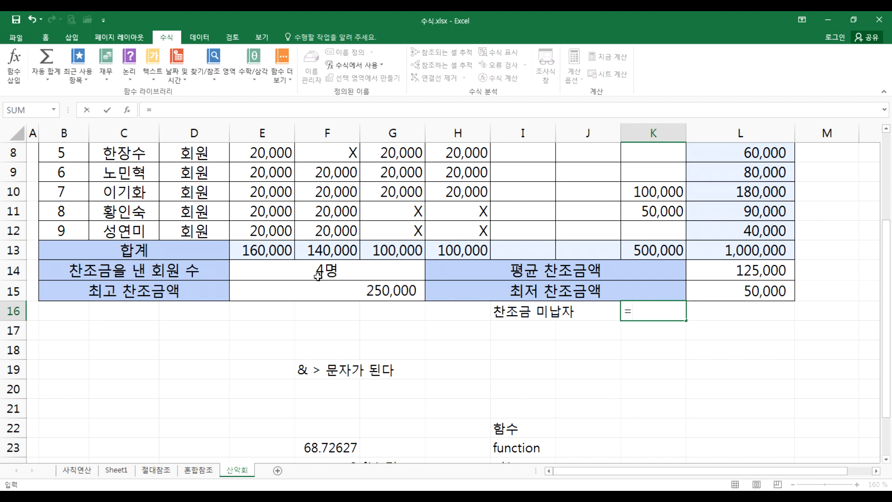
key(Escape)
Step: Review the function and cell range in the formula in E14 for 찬조금을 낸 회원 수
click(289, 271)
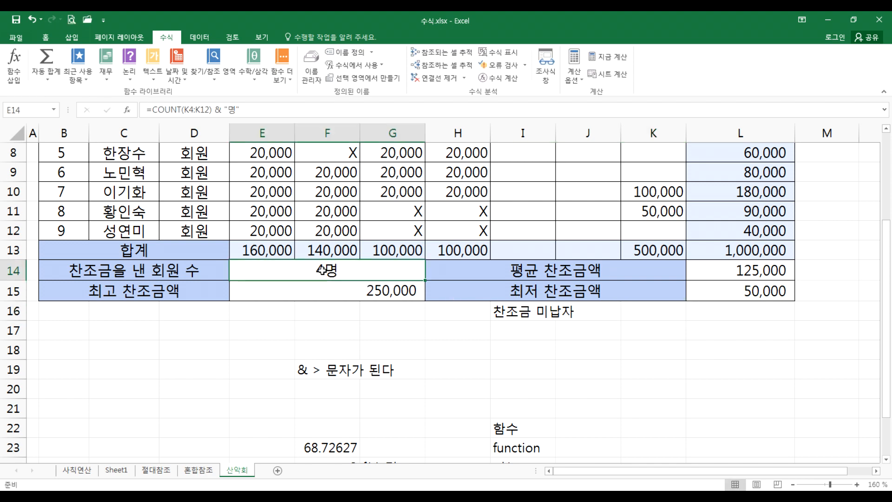
key(F2)
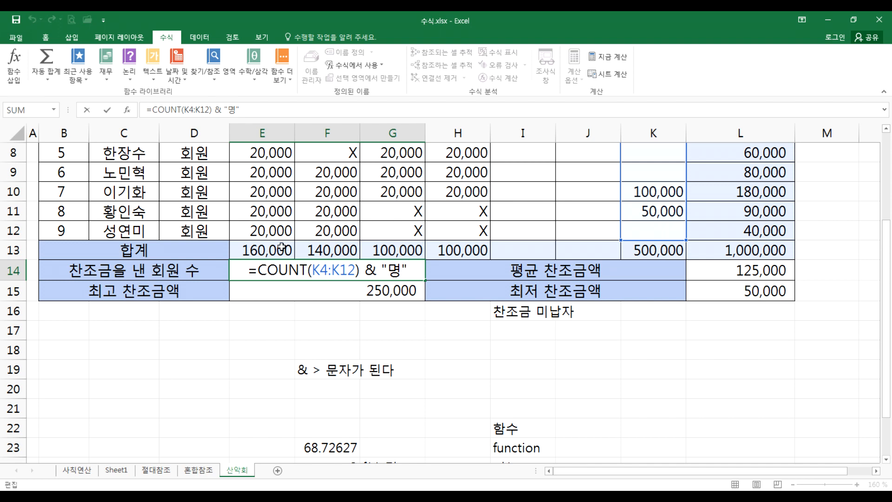
key(Return)
Step: Begin a formula in K16 with =COU and read the descriptions of the suggested COUNT, COUNTA, COUNTBLANK and COUNTIFS functions
click(653, 309)
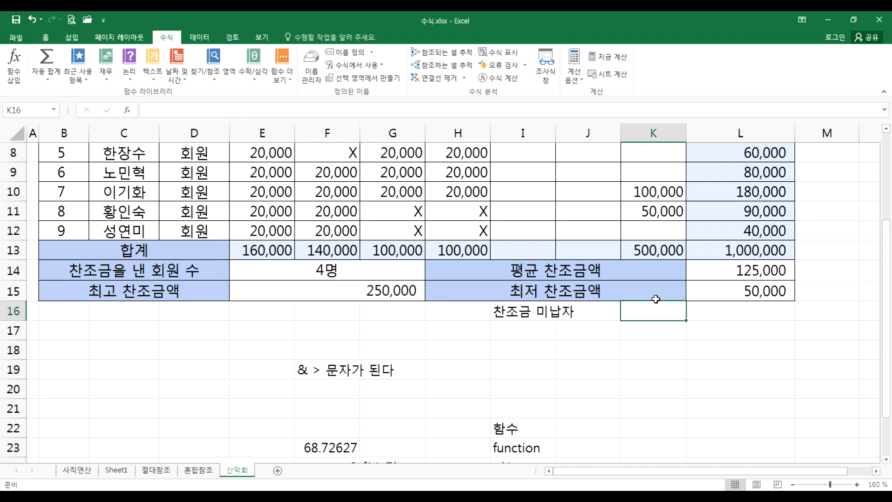
text(=ㅊ)
key(BackSpace)
text(C)
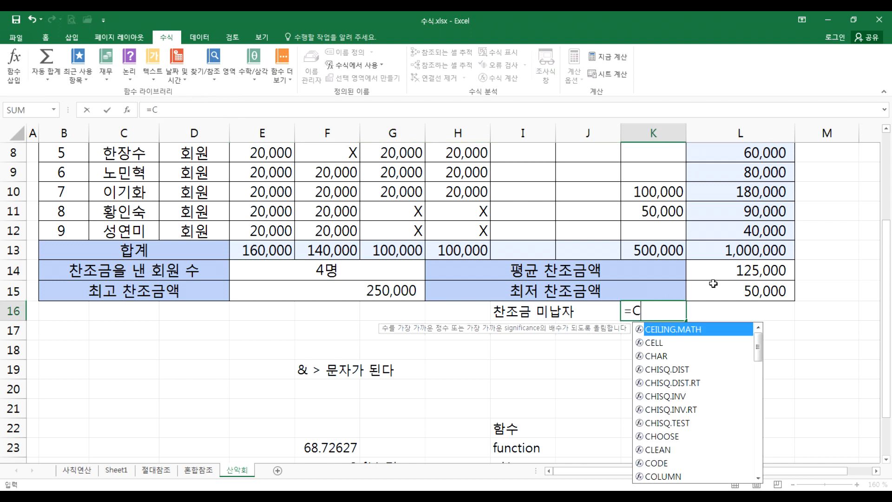
text(OU)
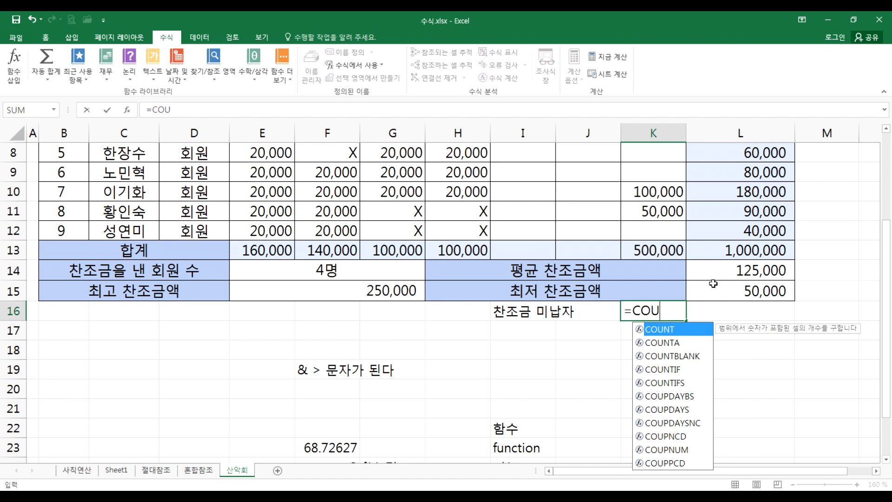
click(668, 346)
click(667, 370)
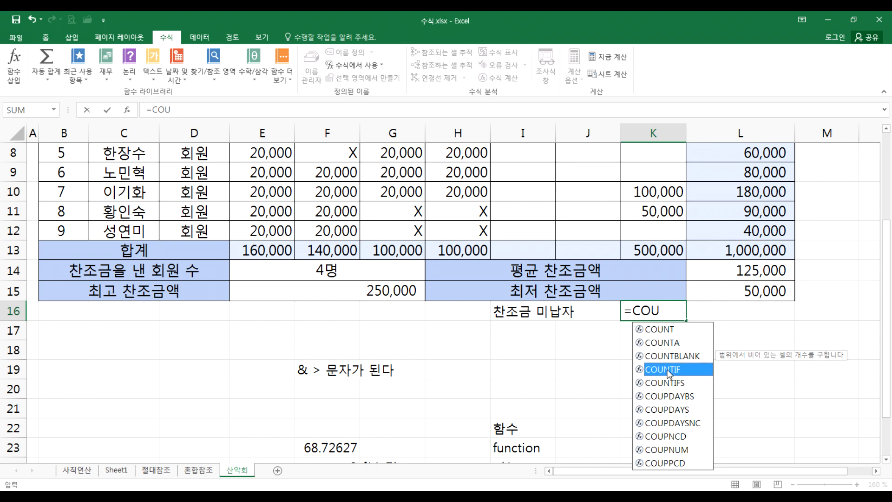
click(669, 383)
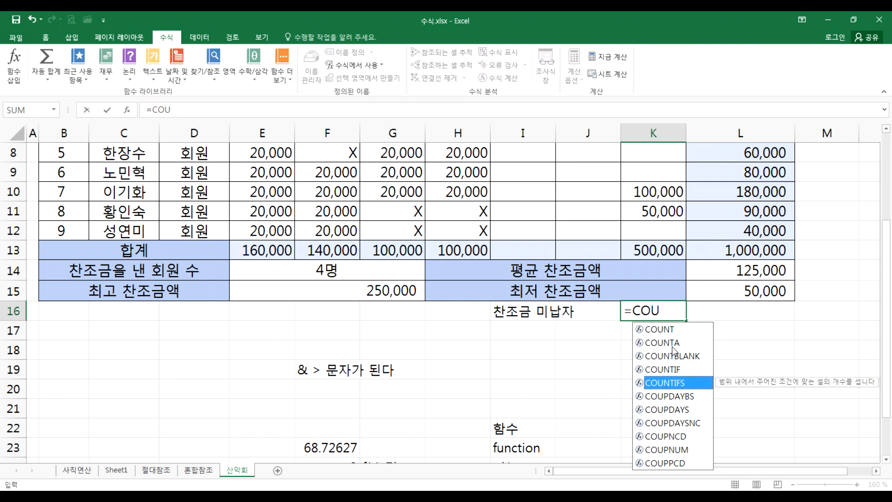
click(669, 331)
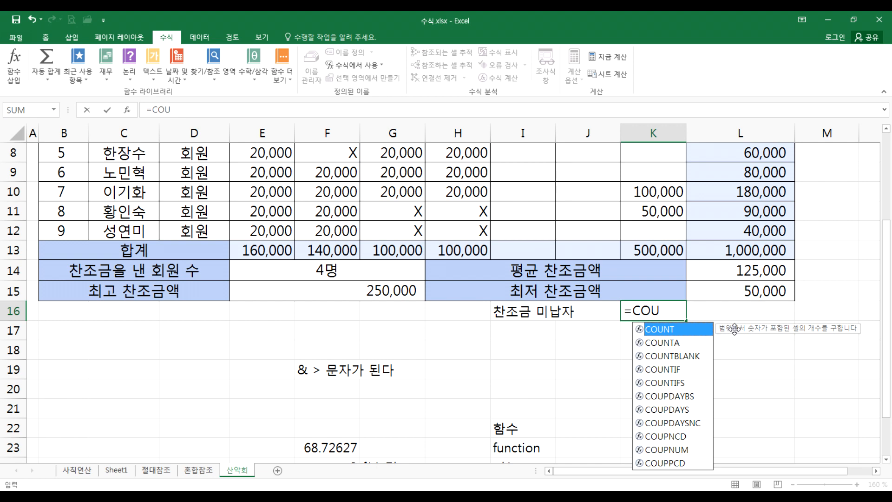
click(676, 344)
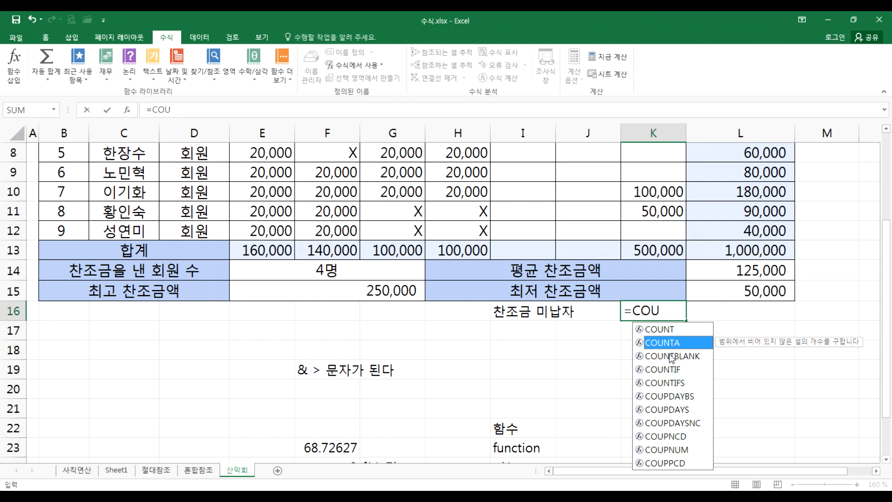
click(670, 359)
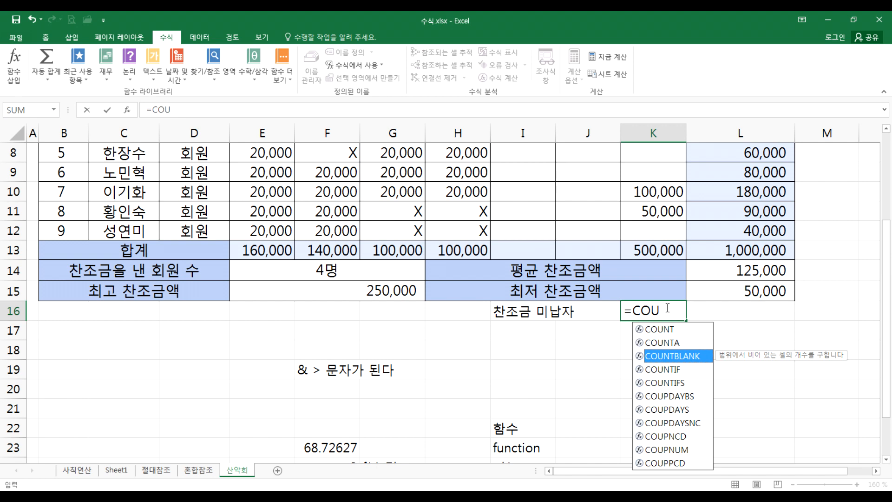
Step: Complete the formula in K16 as =COUNTBLANK(K4:K12) to count the members without a donation
double_click(666, 356)
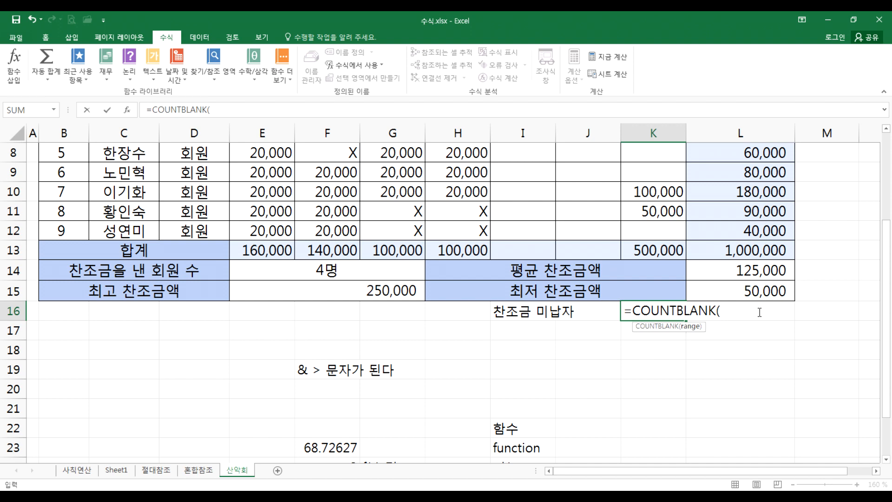
scroll(656, 331, up, 2)
drag(649, 189, 635, 351)
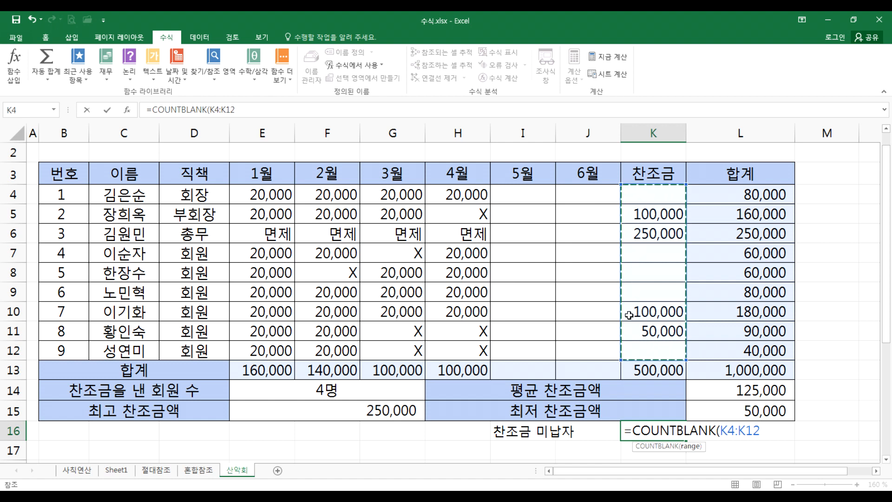
key(Return)
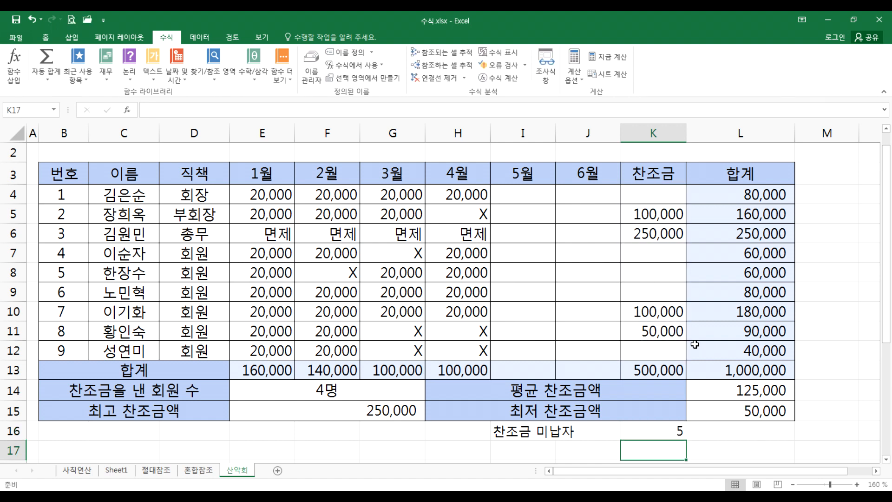
click(671, 427)
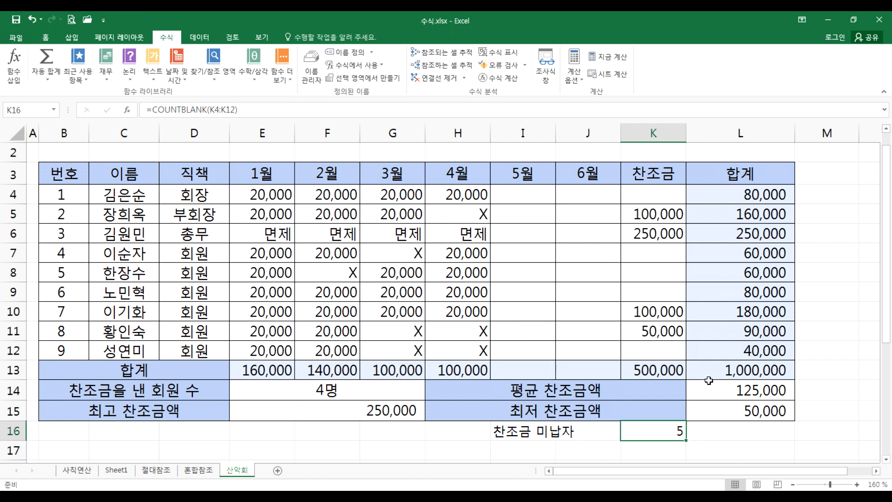
scroll(713, 374, down, 2)
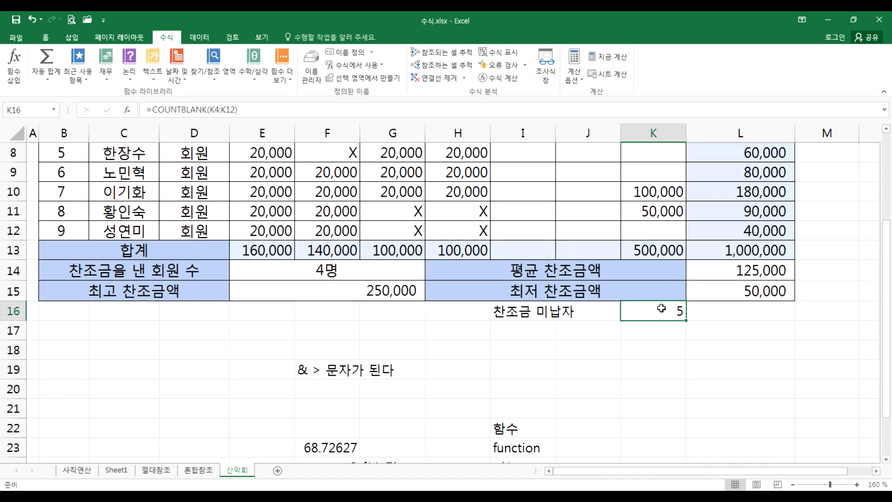
key(F2)
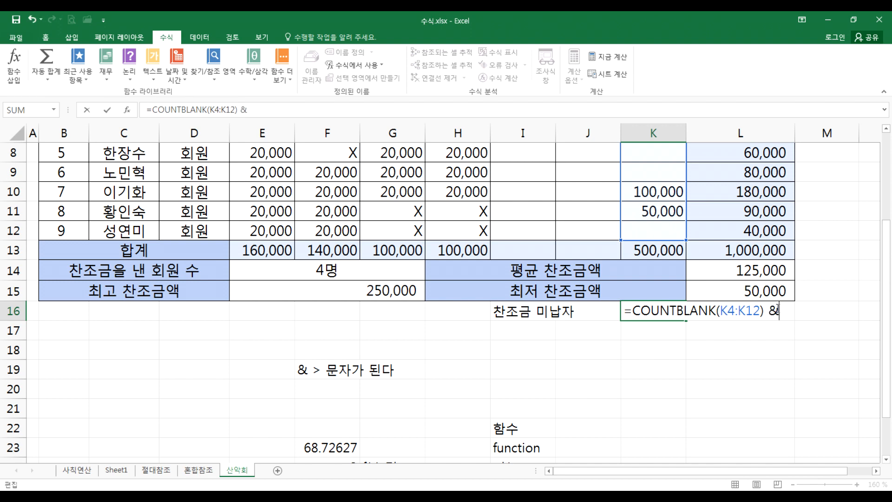
key(Escape)
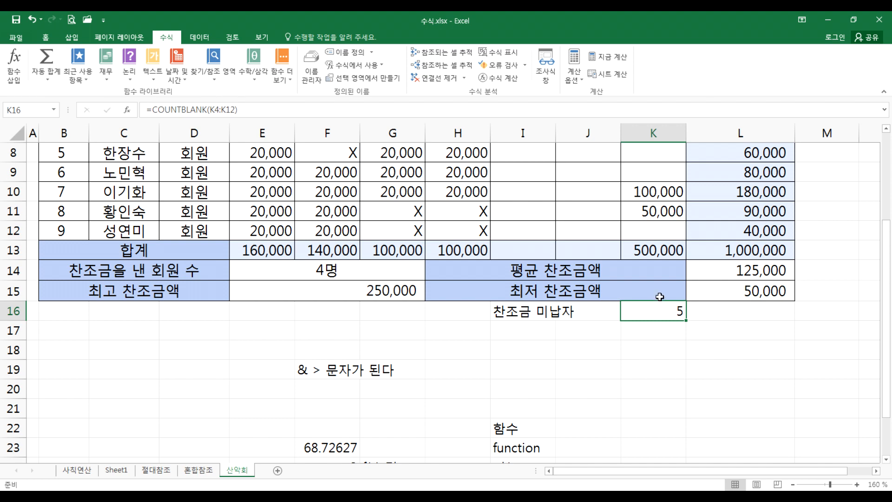
Step: Add the paying and non-paying member counts in K18 with the formula =E14+K16
click(315, 270)
click(666, 315)
click(643, 344)
text(=)
click(318, 271)
text(+)
click(661, 311)
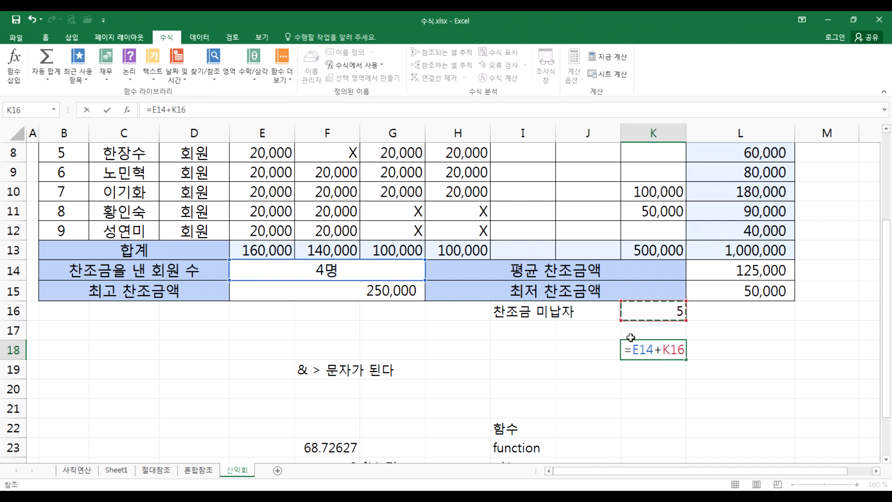
key(Return)
Step: Inspect the formula in K18 and the cells it refers to
click(653, 355)
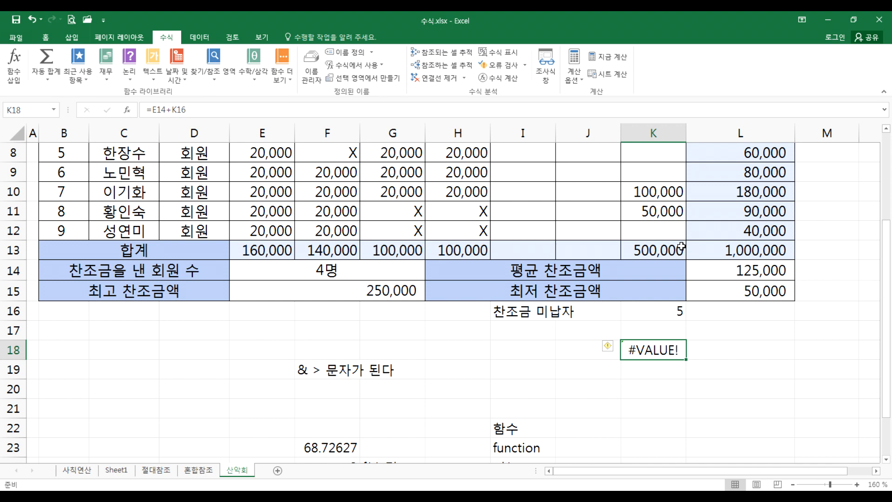
key(F2)
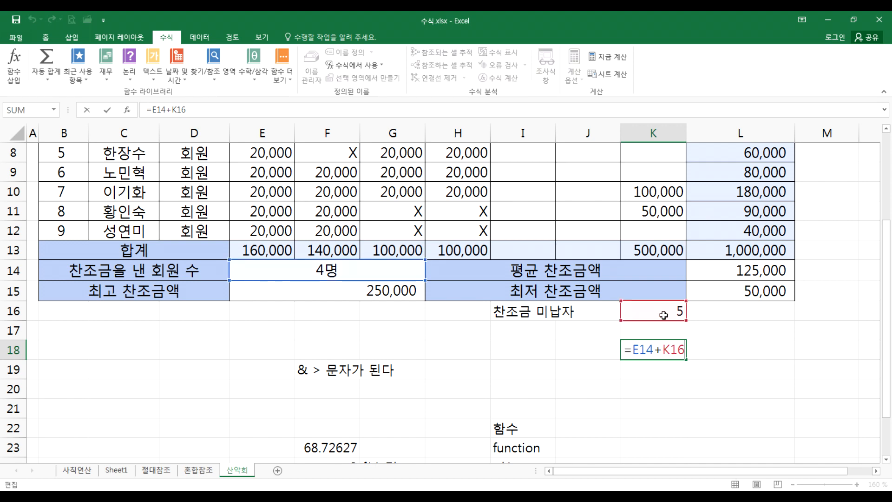
key(Escape)
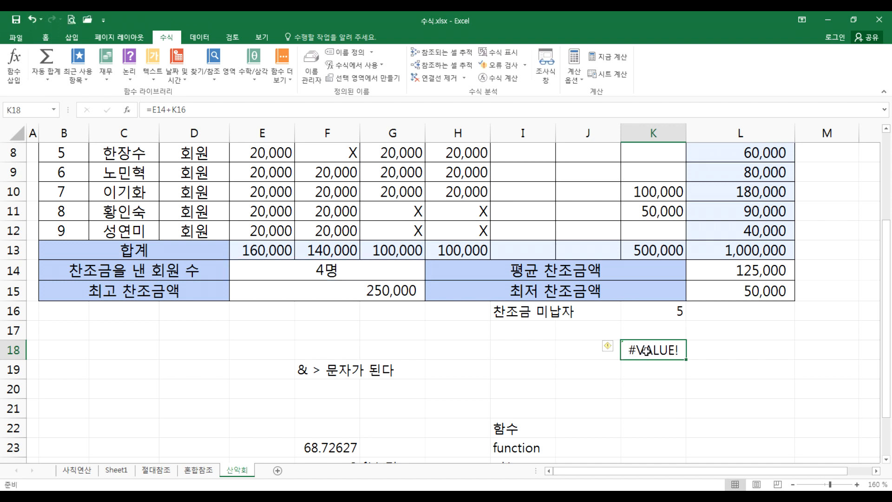
key(F2)
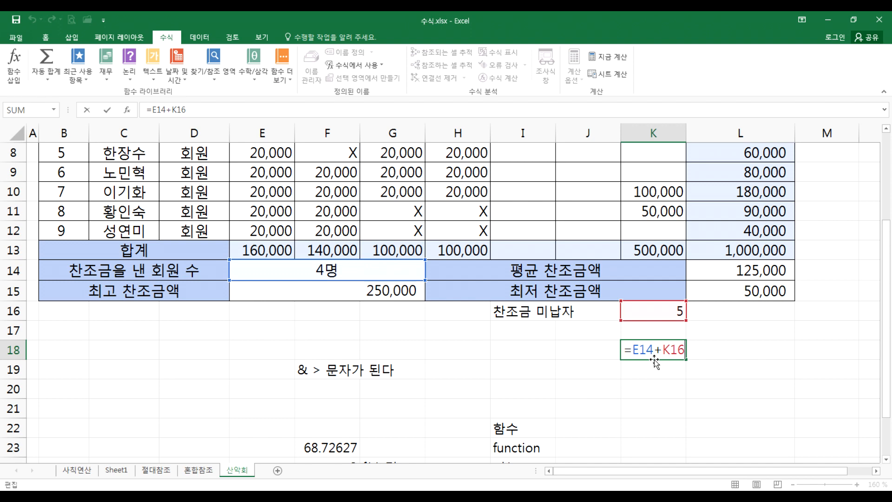
key(Escape)
Step: Remove the & "명" text from the formula in E14, leaving =COUNT(K4:K12)
click(357, 271)
key(F2)
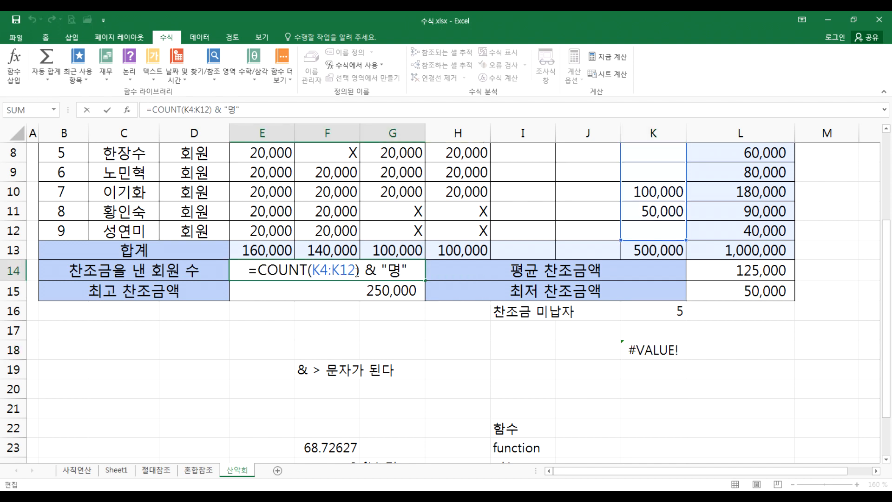
drag(358, 271, 423, 271)
key(BackSpace)
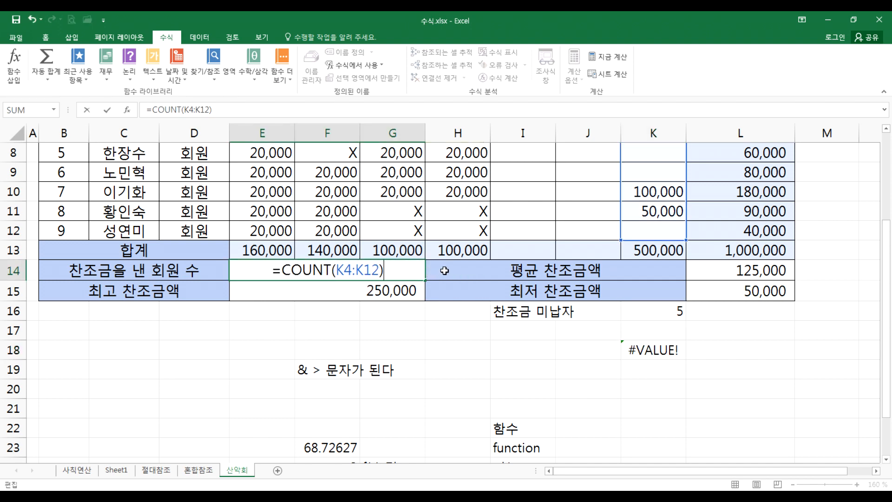
key(Return)
Step: Check the contents of E14 and K16 and the sum formula in K18 that refers to them
click(361, 275)
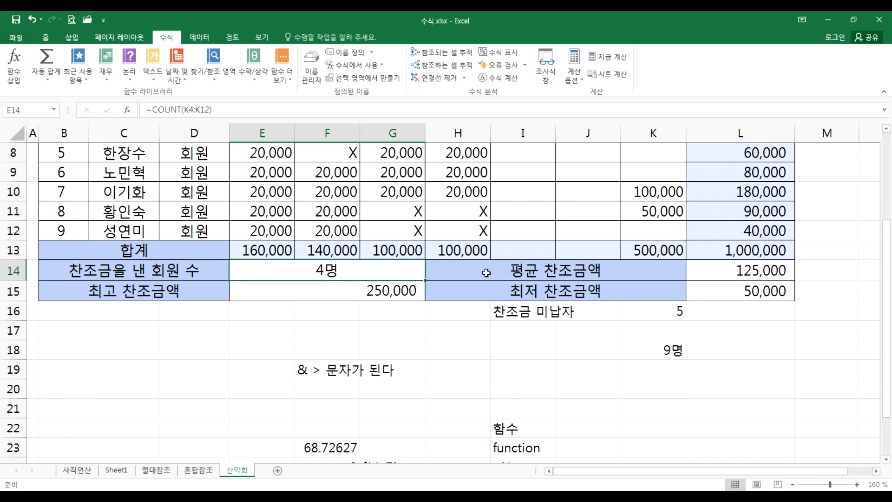
click(667, 311)
double_click(653, 353)
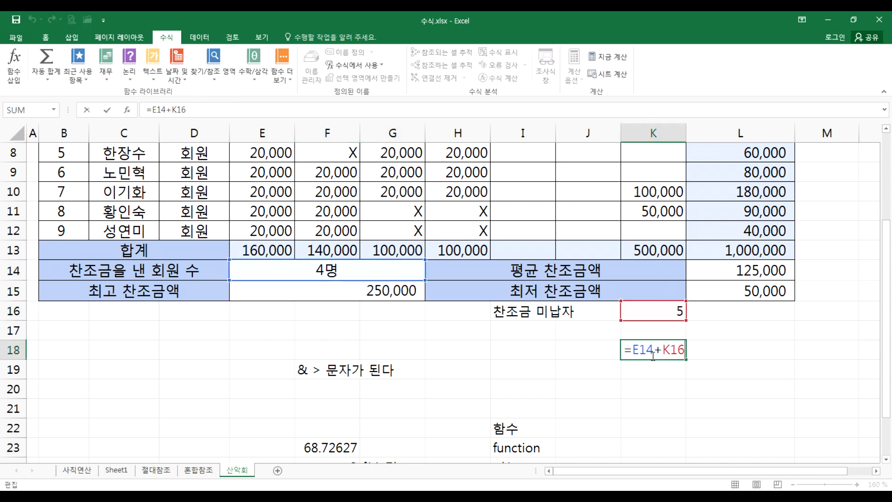
key(Escape)
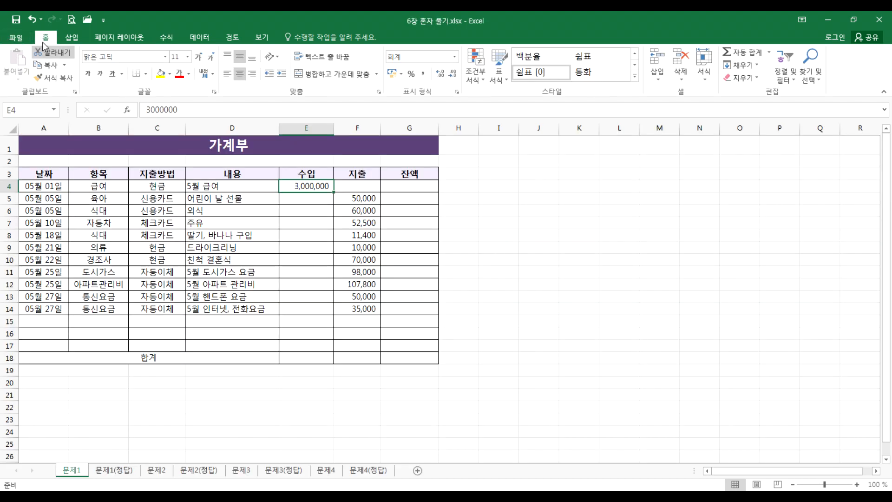
Step: Collapse the ribbon in 6장 혼자 풀기.xlsx and enlarge the 문제1 sheet to 145%
double_click(45, 37)
scroll(175, 143, up, 1)
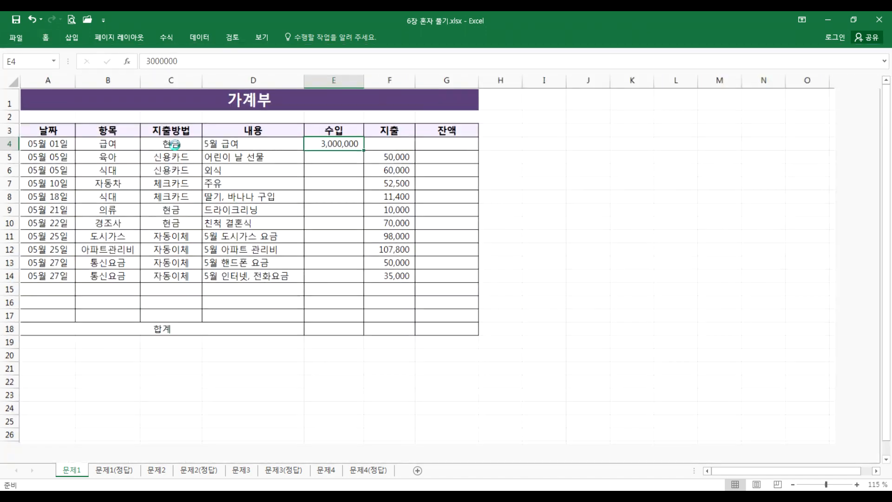
scroll(175, 144, up, 2)
Step: Look over the 잔액 cells G4, G5, G7 and G12 in the 가계부 table
click(588, 166)
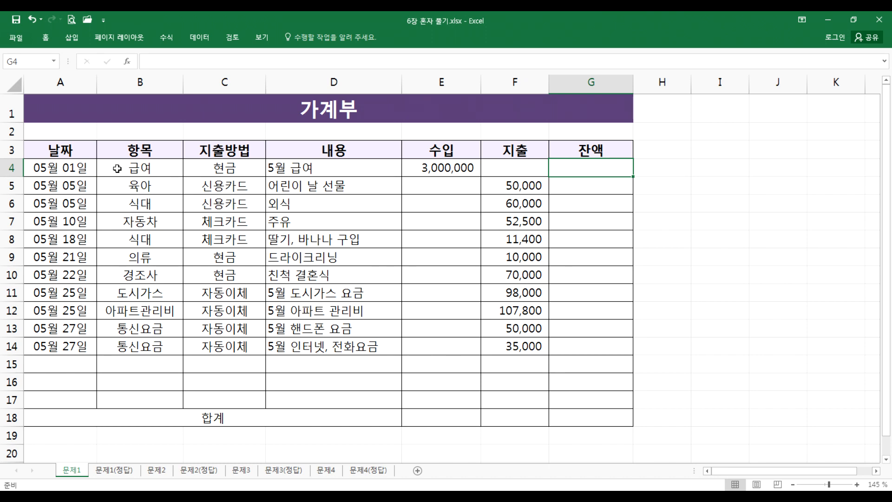
click(596, 185)
click(595, 217)
click(597, 308)
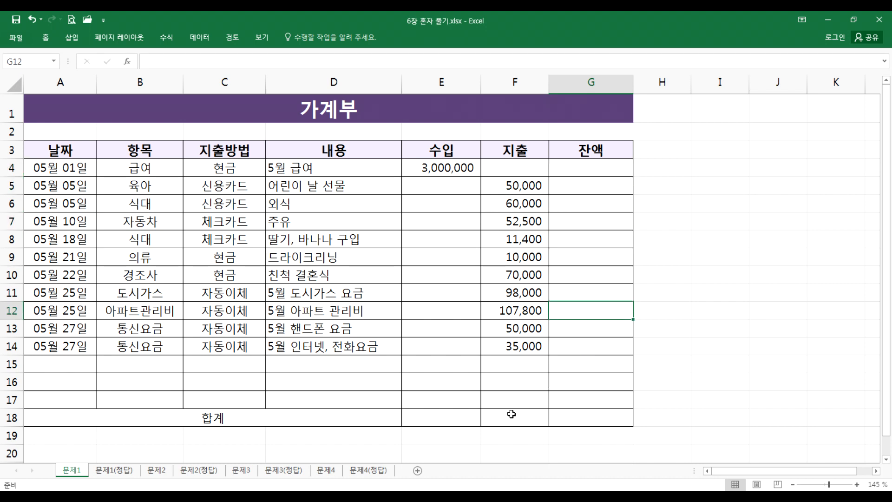
Step: Total the 수입 and 지출 columns in the 합계 row by applying AutoSum to E4:F18
click(436, 421)
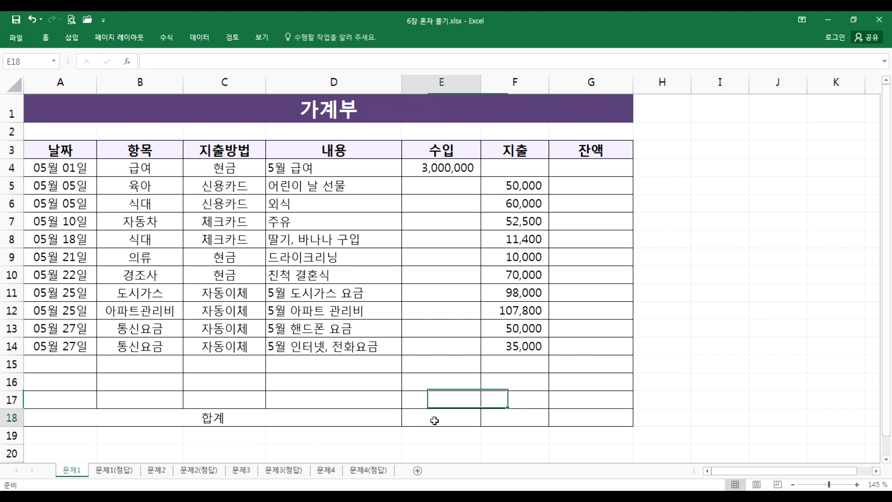
click(495, 417)
click(571, 417)
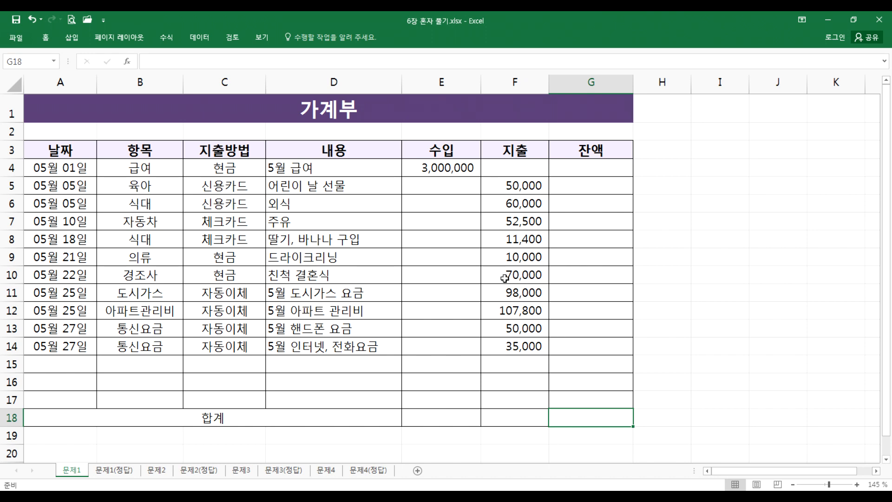
click(443, 168)
drag(442, 168, 434, 417)
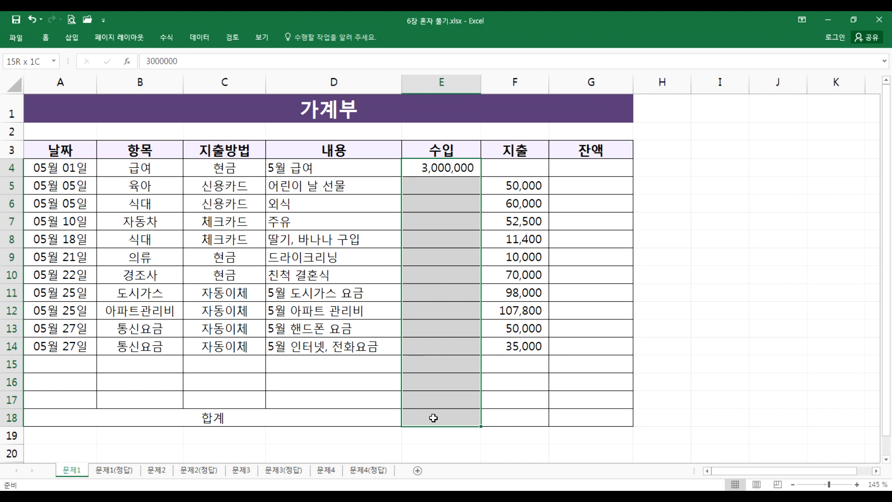
drag(514, 168, 506, 414)
drag(443, 168, 503, 416)
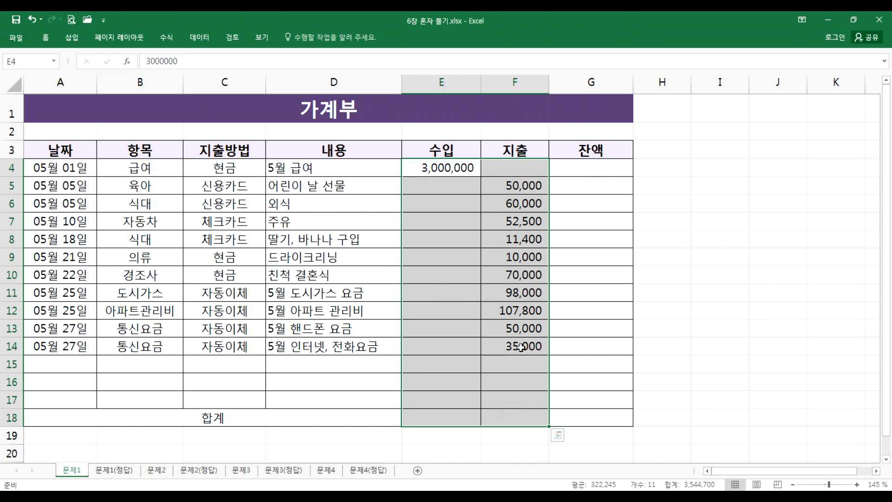
scroll(521, 347, down, 1)
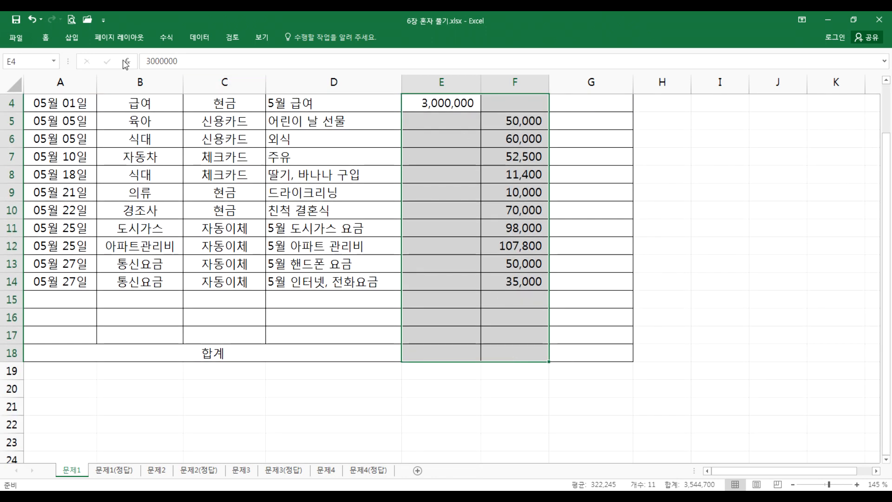
double_click(167, 37)
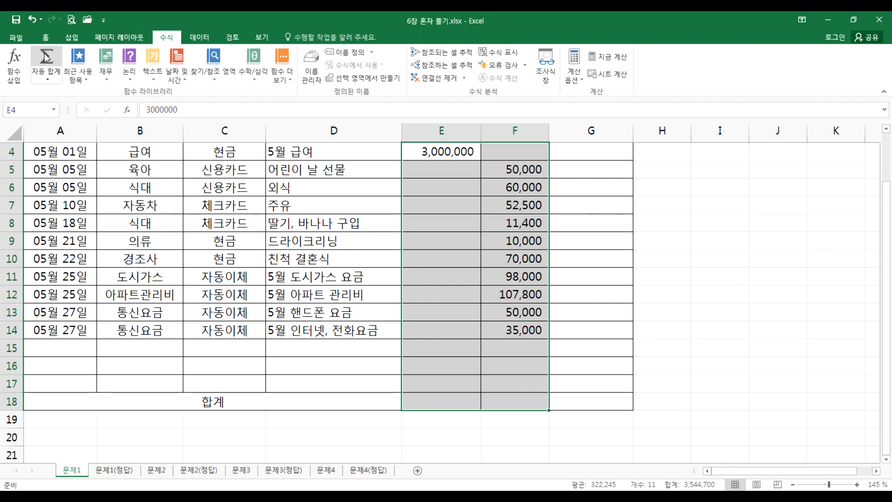
click(46, 57)
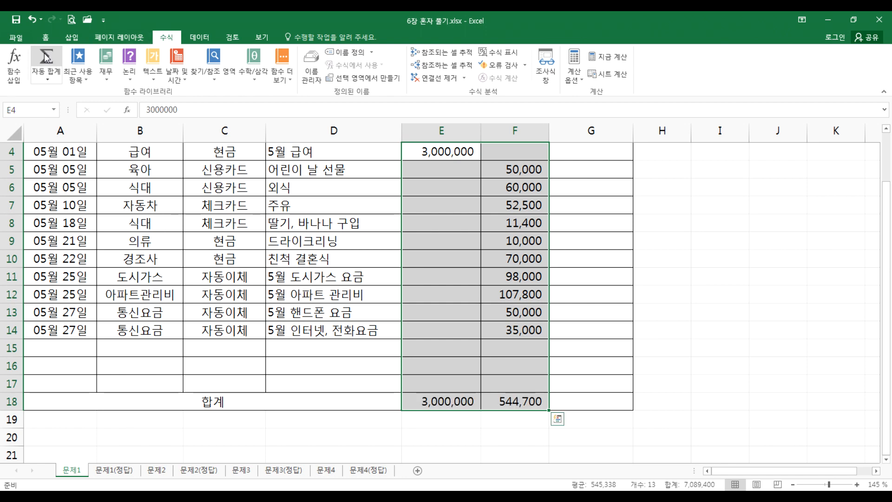
Step: Check the ranges used by the SUM formulas in the 합계 cells E18 and F18
click(465, 402)
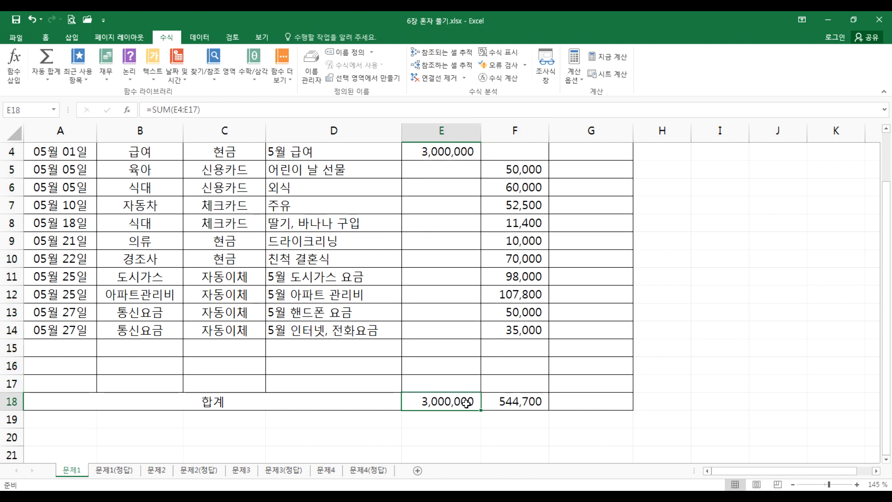
double_click(479, 401)
key(Escape)
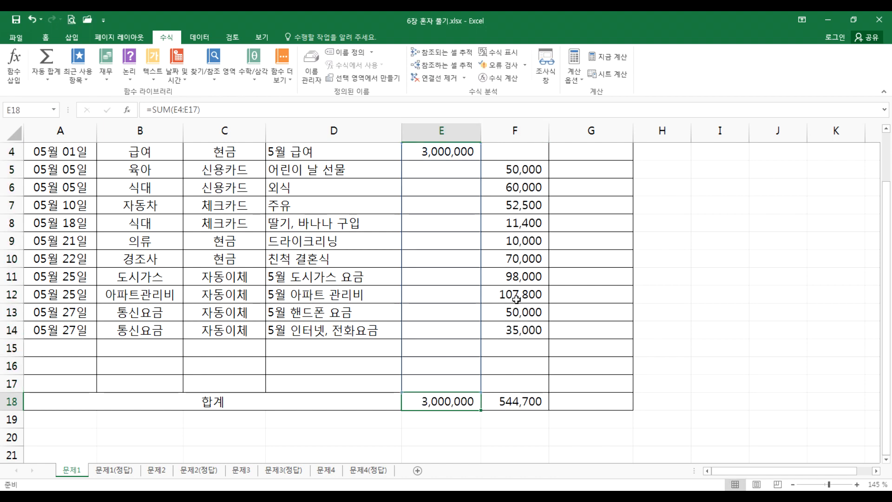
click(505, 399)
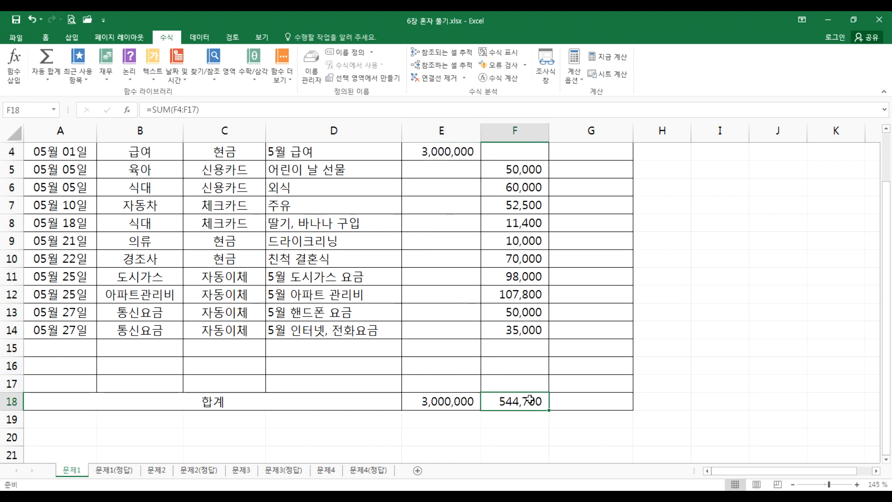
double_click(533, 400)
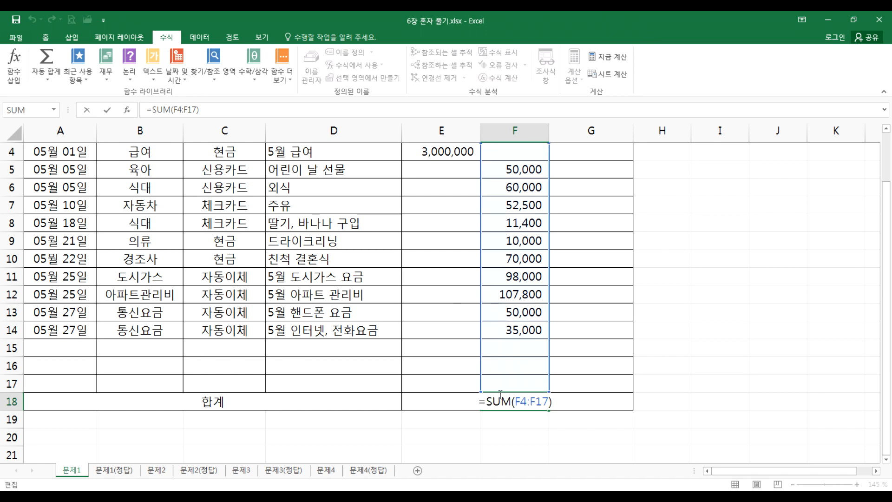
key(ctrl+Return)
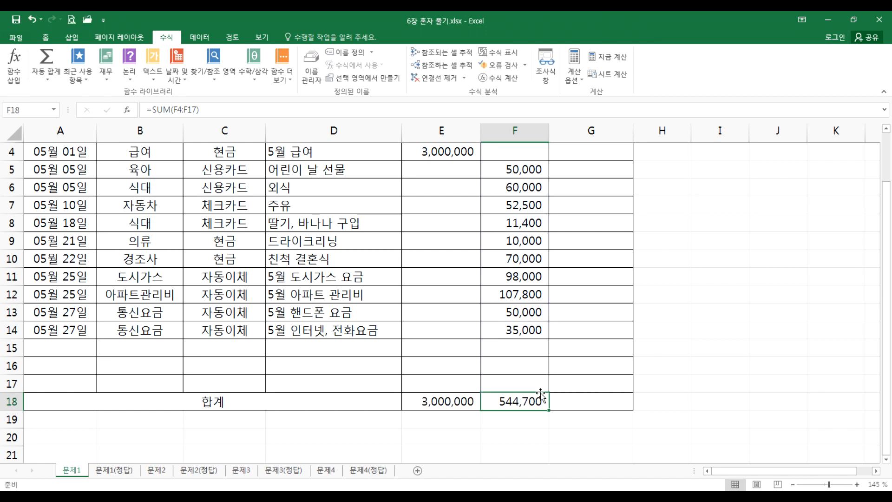
Step: Calculate the overall 잔액 in G18 with the formula =E18-F18
click(574, 398)
scroll(611, 396, down, 4)
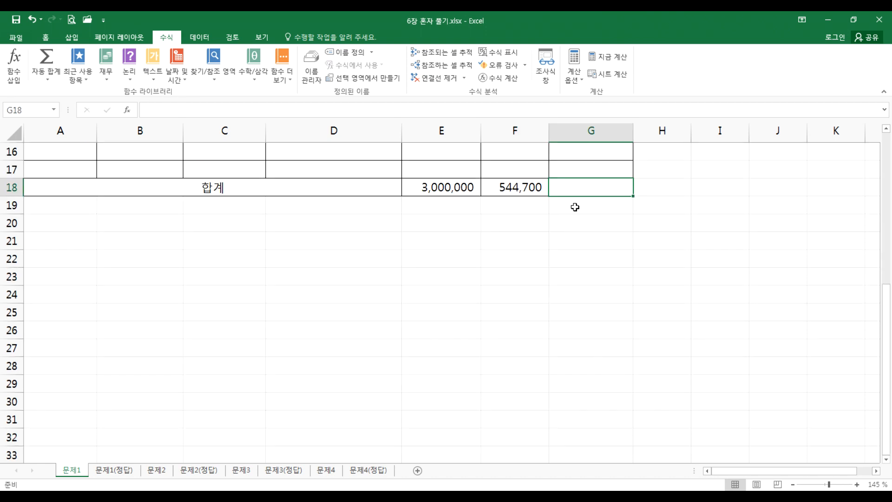
text(=)
click(431, 187)
text(-)
click(517, 184)
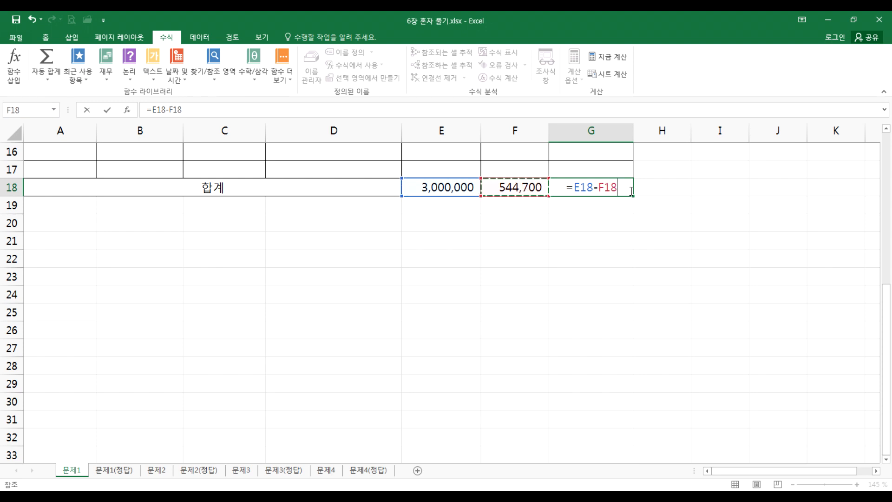
key(Return)
click(604, 188)
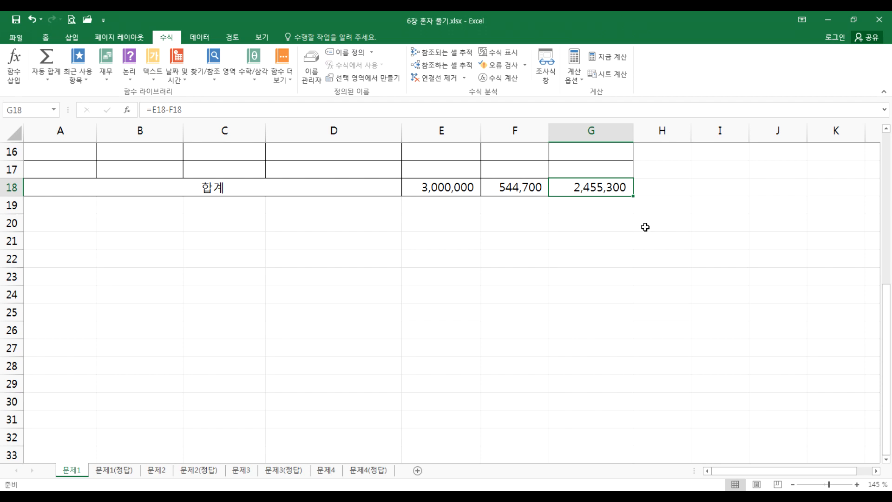
Step: Look over the 수입, 지출 and 잔액 cells in row 4 and the 잔액 column down to the 합계 row
scroll(604, 189, up, 5)
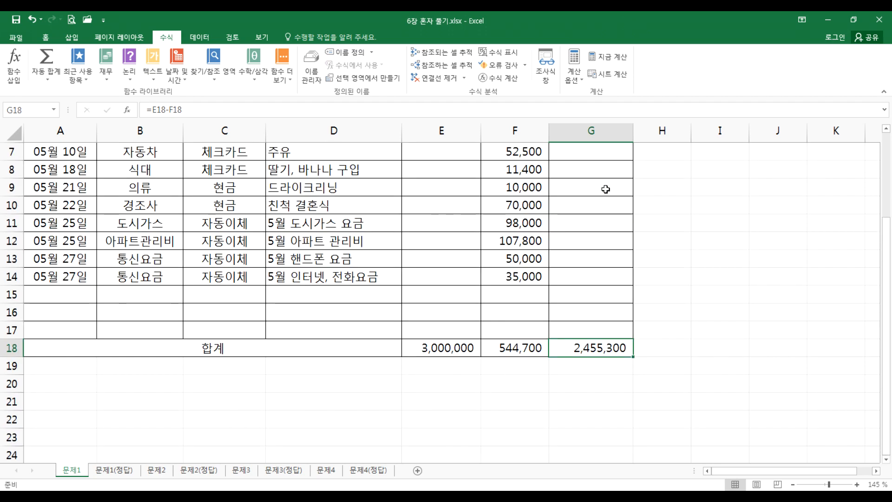
click(463, 216)
drag(464, 216, 572, 219)
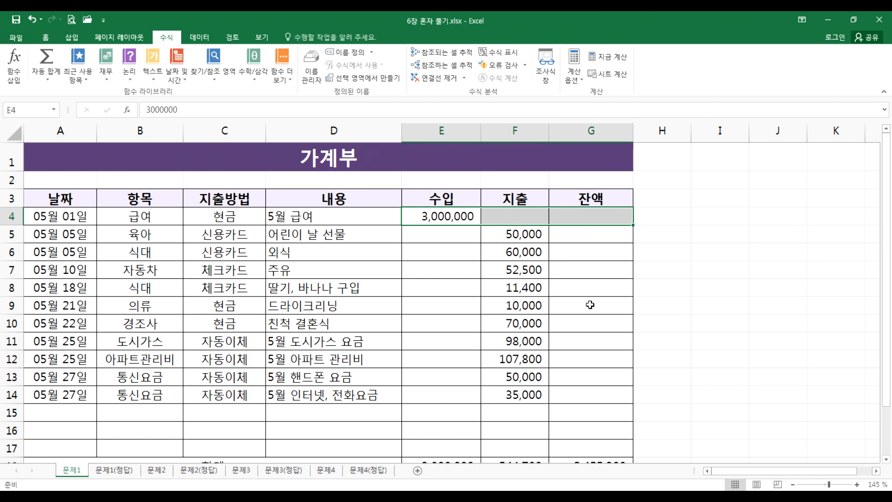
scroll(590, 305, down, 3)
click(582, 277)
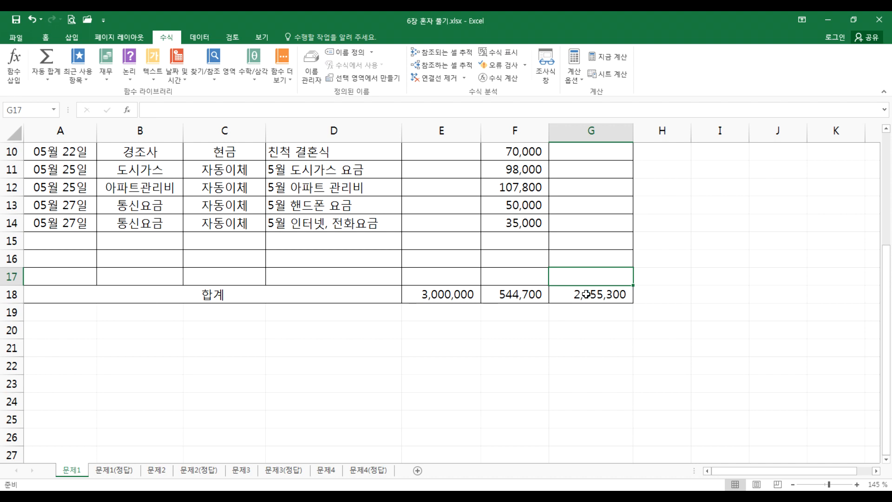
scroll(581, 292, up, 3)
Step: Calculate the first 잔액 in G4 with the formula =E4-F4
click(580, 216)
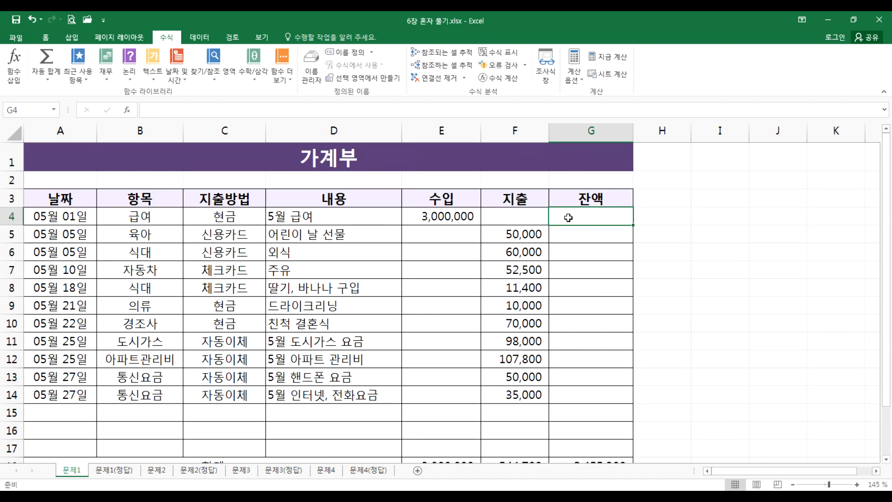
text(=)
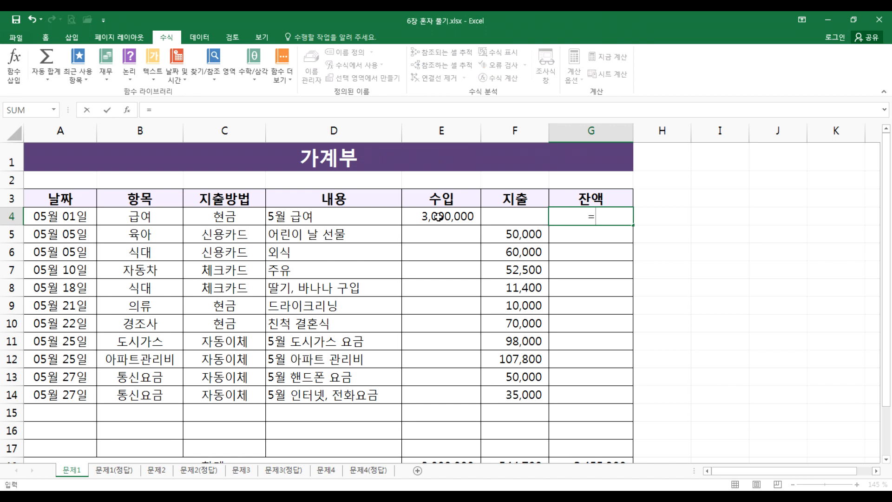
click(439, 216)
text(-)
click(528, 215)
key(Return)
click(583, 217)
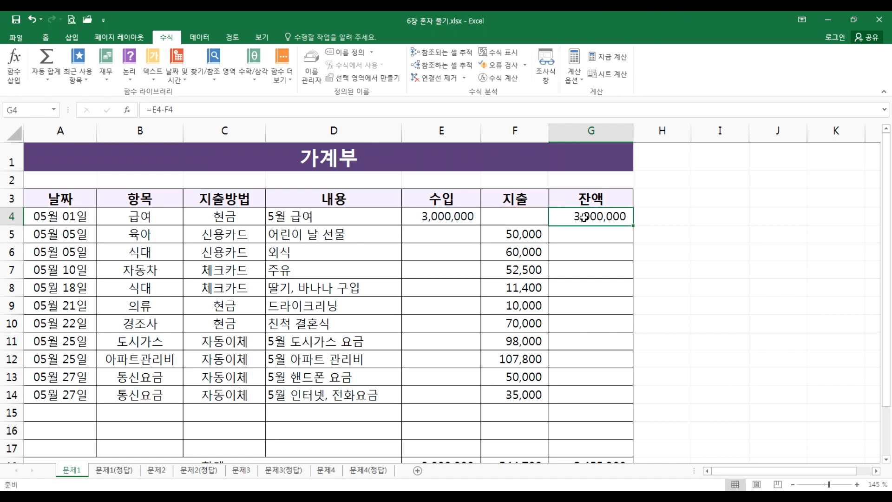
Step: Check the cells referenced by the G4 balance formula, keeping it as =E4-F4
double_click(628, 222)
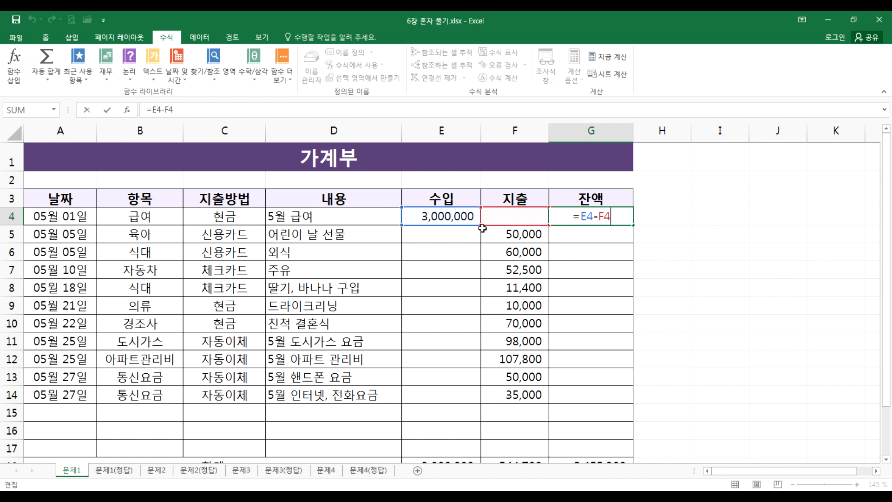
key(ctrl+Return)
scroll(612, 262, up, 5)
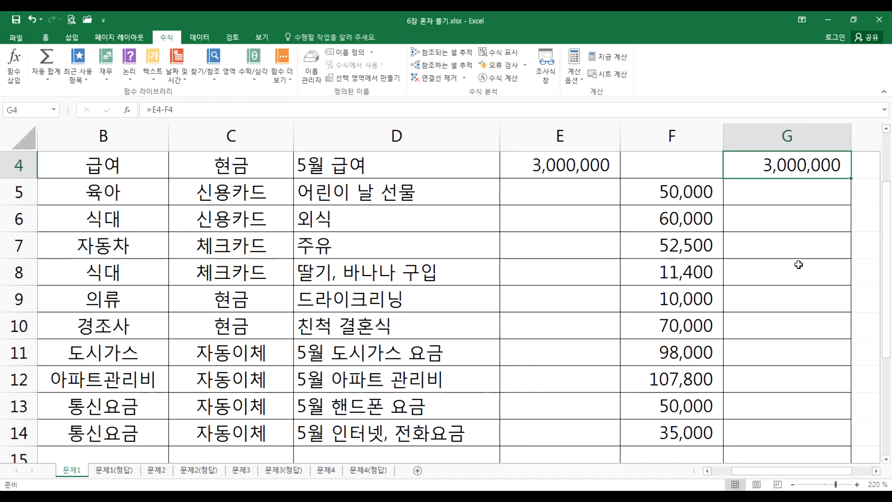
click(766, 199)
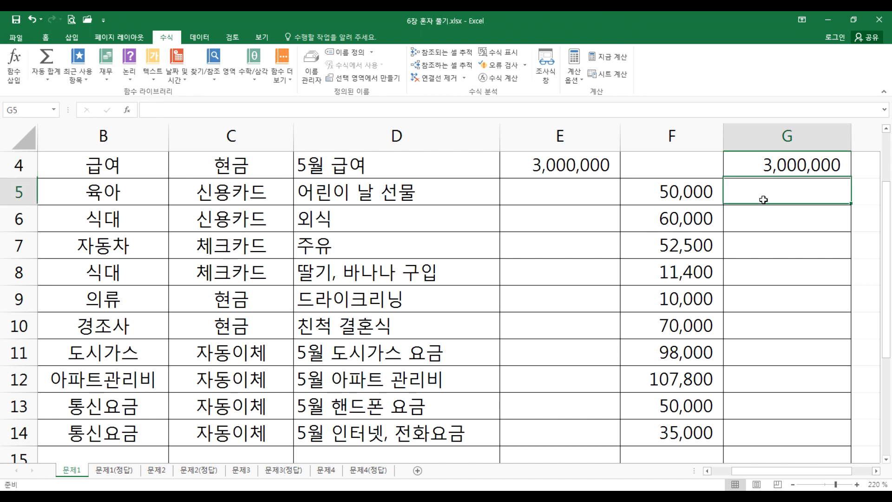
click(887, 130)
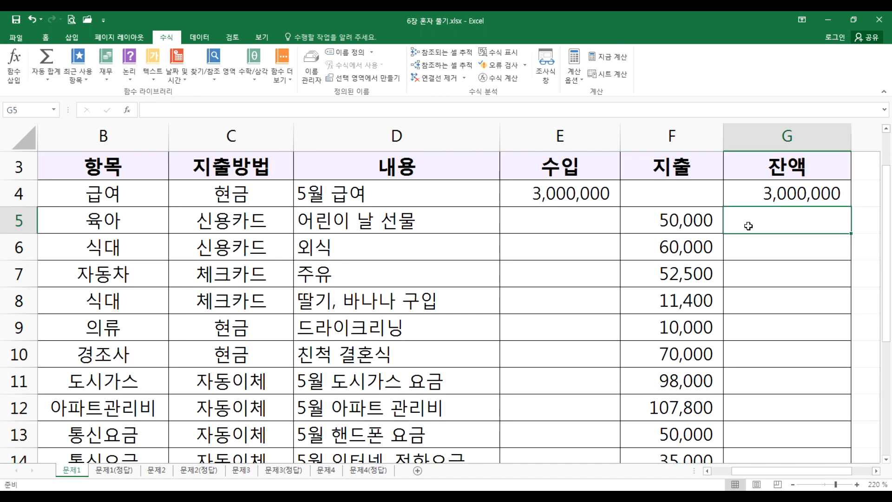
click(769, 191)
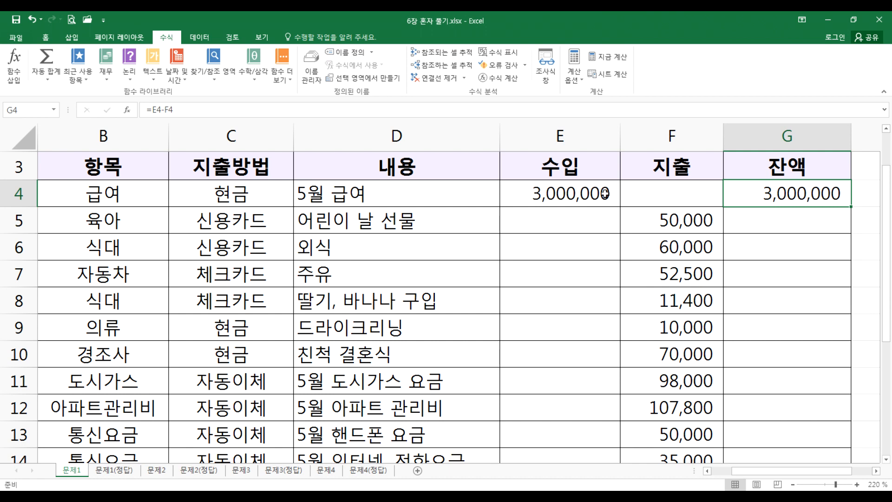
text(=E4-F4)
key(Return)
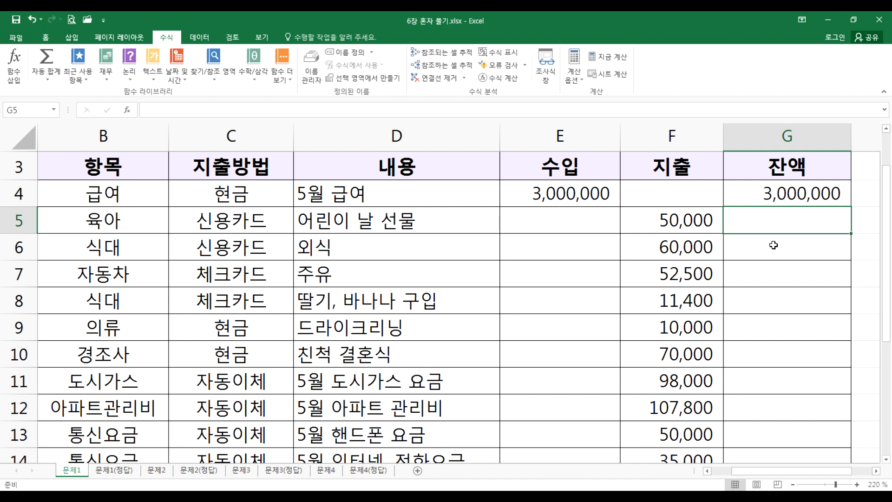
Step: Enter the running balance formula =G4+E5-F5 in G5 and select that cell
text(=)
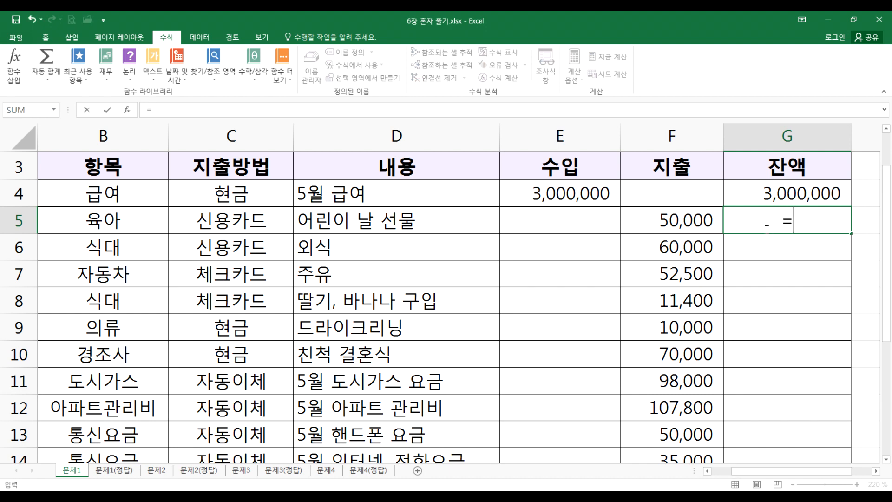
click(771, 187)
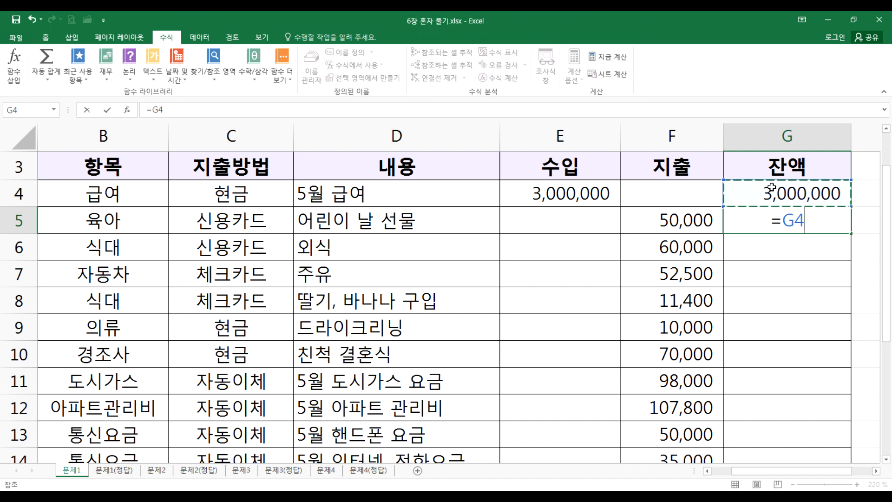
text(+)
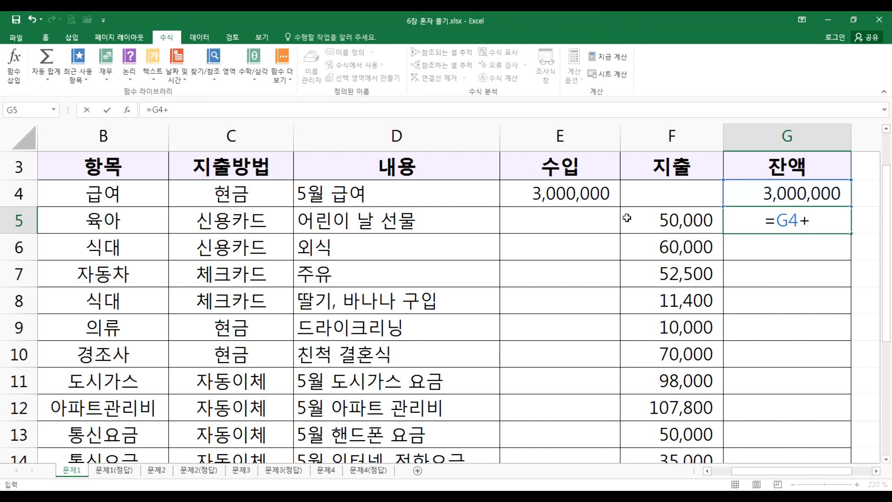
click(540, 227)
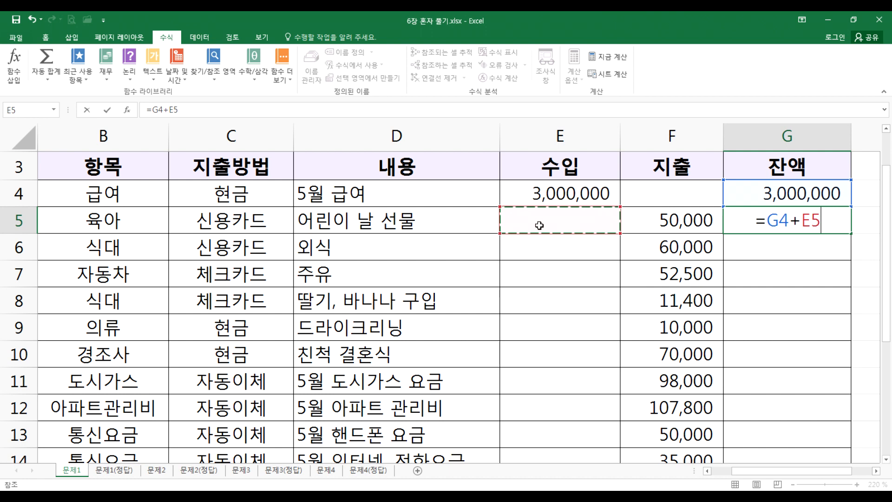
text(-)
click(677, 216)
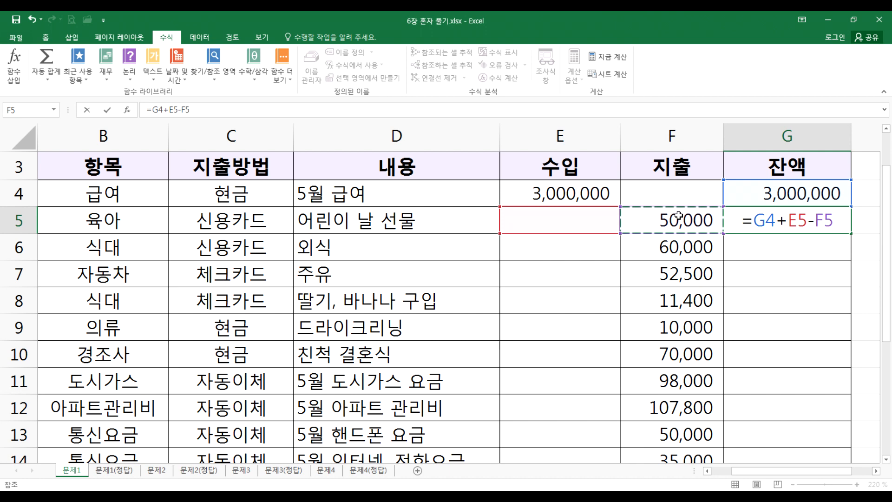
key(Return)
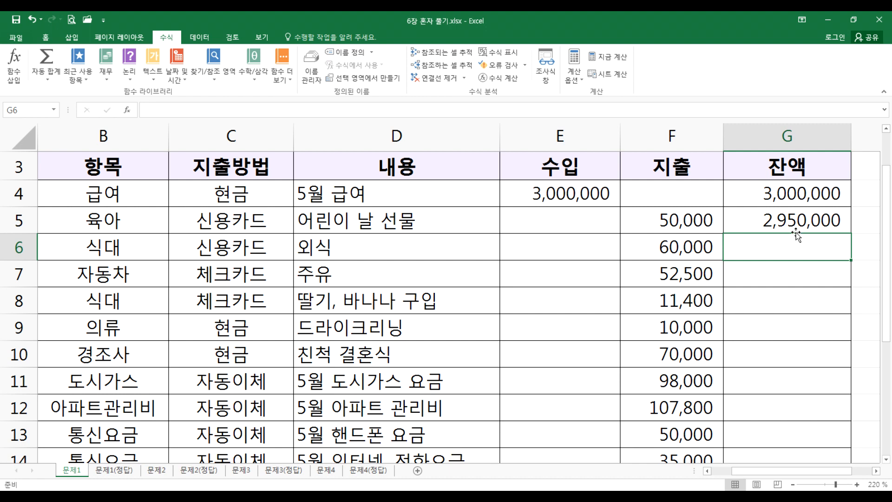
click(825, 219)
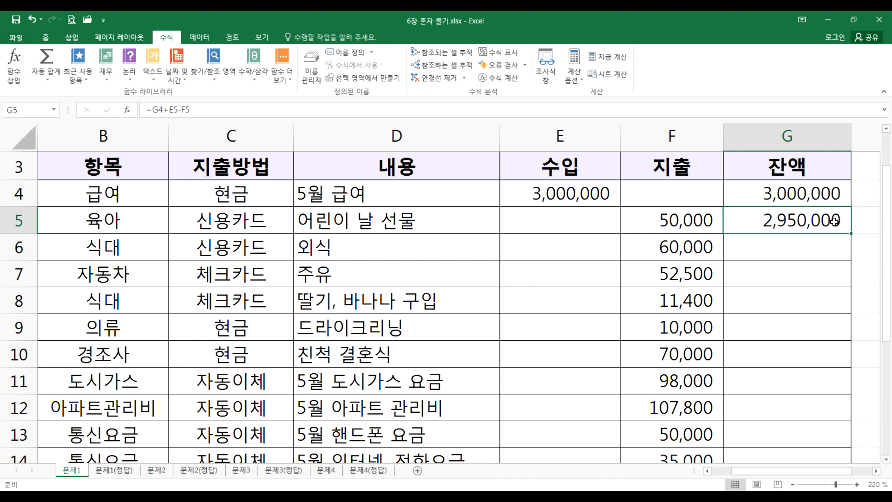
scroll(814, 222, down, 3)
scroll(781, 236, down, 2)
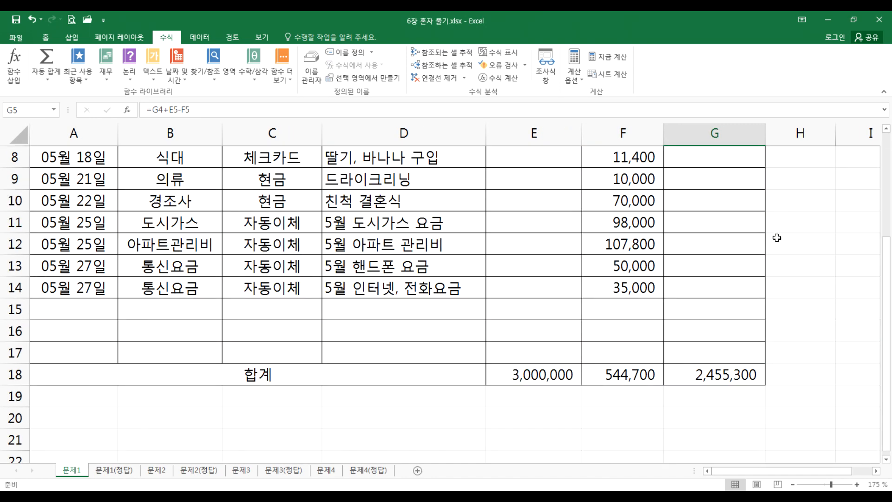
Step: Fill the running balance formula from G5 down to G17 and clear it from the empty rows G15:G17
scroll(777, 236, up, 1)
drag(766, 168, 766, 423)
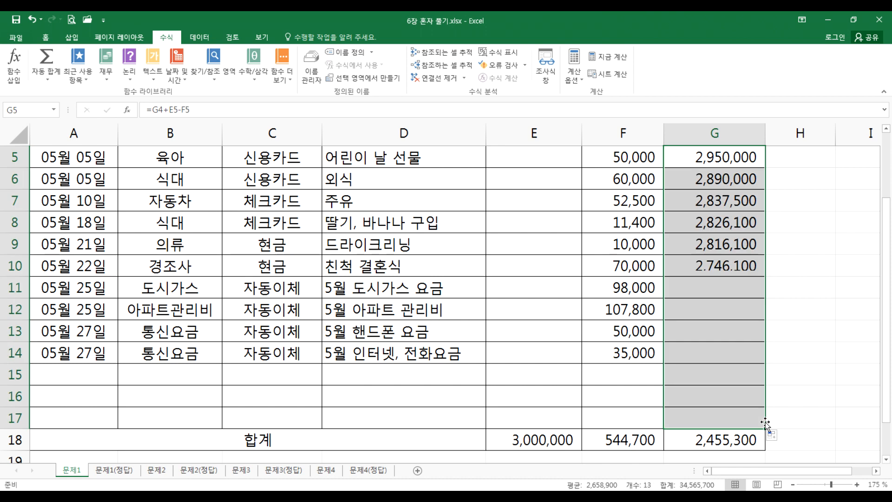
click(722, 420)
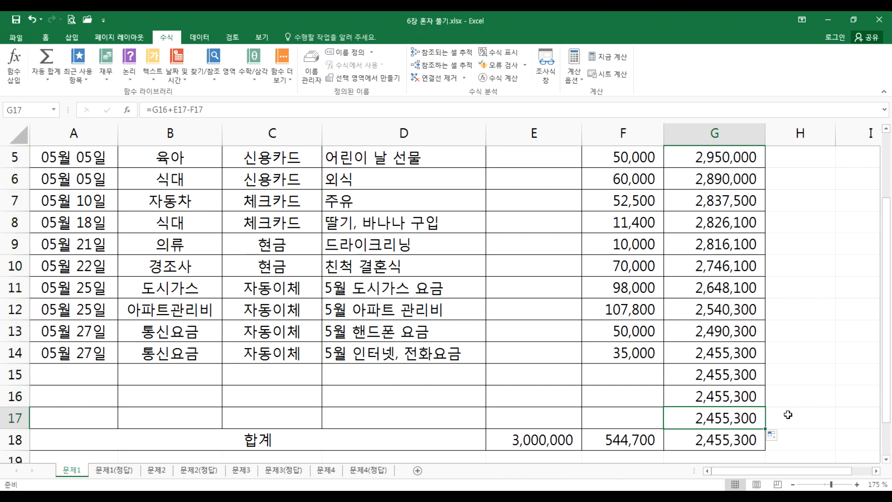
drag(710, 380, 711, 408)
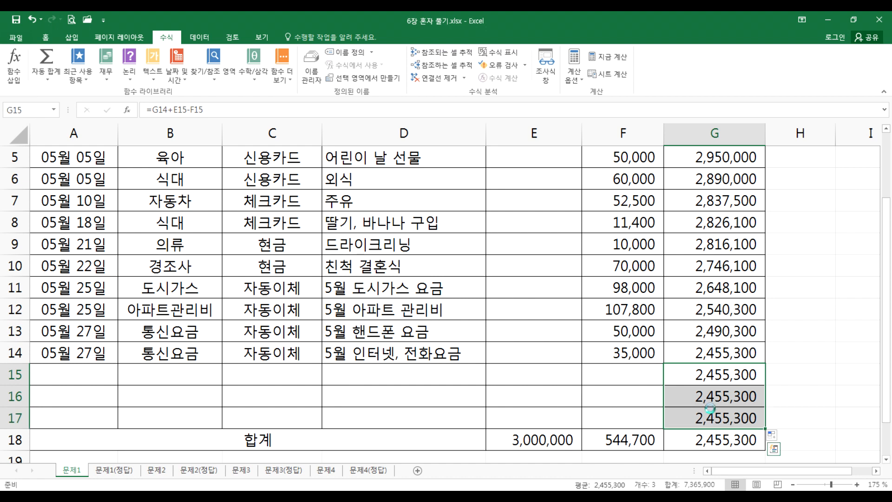
key(Delete)
Step: Compare the last 잔액 in G14 with the 합계 balance in G18 and check the 문제1(정답) answer sheet
drag(366, 380, 633, 398)
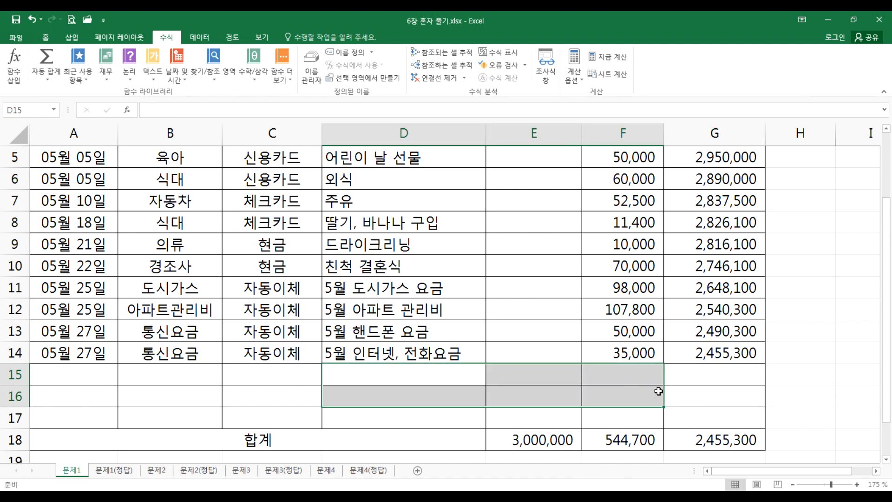
click(707, 371)
click(720, 356)
click(707, 441)
click(701, 358)
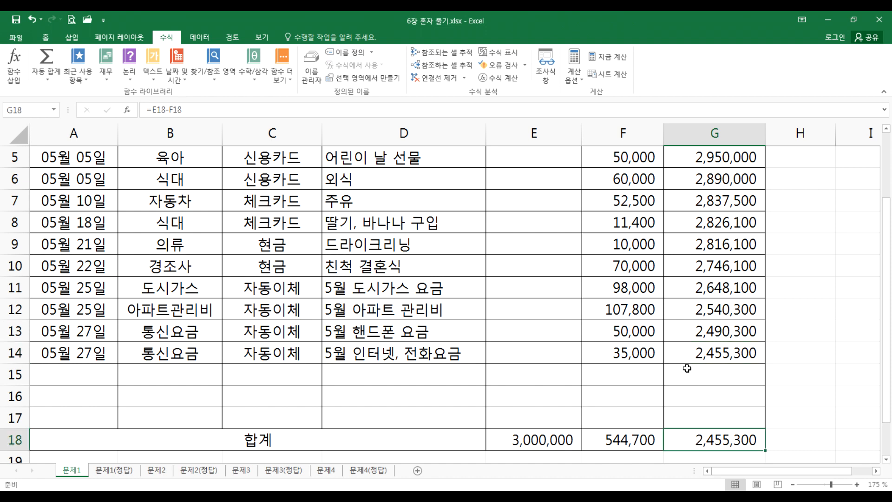
click(684, 353)
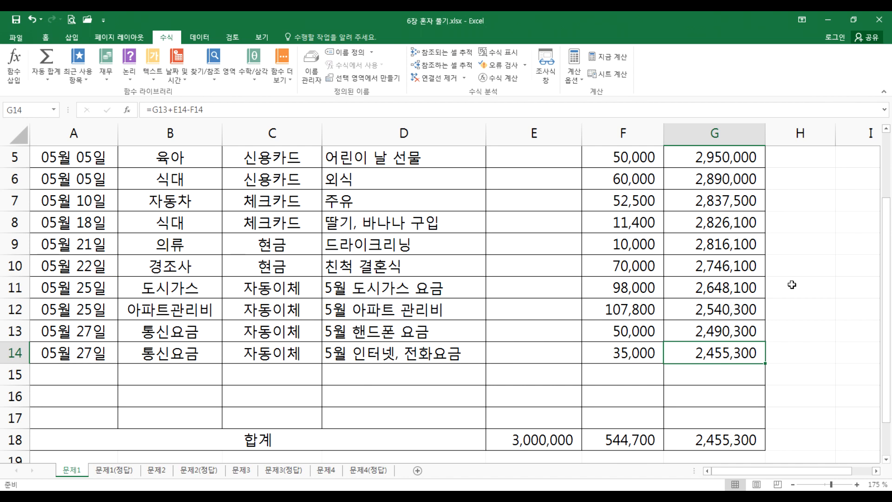
scroll(577, 339, up, 2)
scroll(577, 339, down, 3)
scroll(575, 339, up, 2)
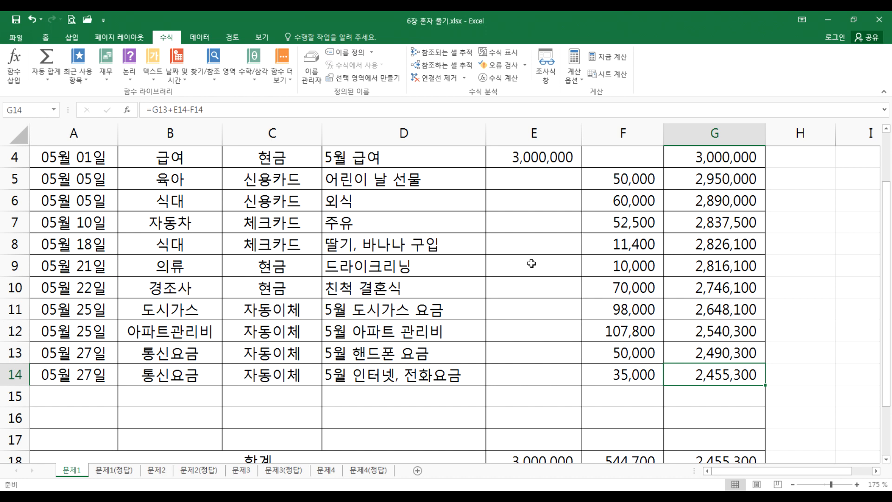
click(122, 471)
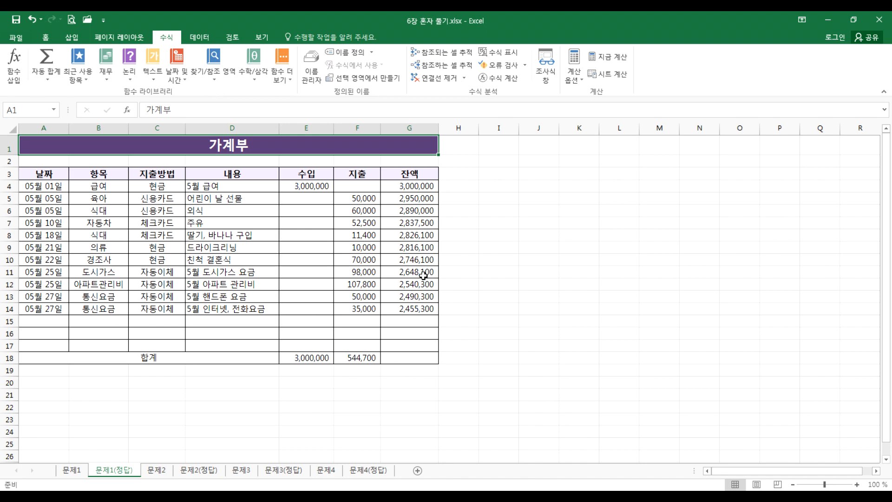
Step: On the 문제2 sheet, calculate the 원화가격 in D6 with =C6*$C$3 and fill the formula down to D8
click(157, 471)
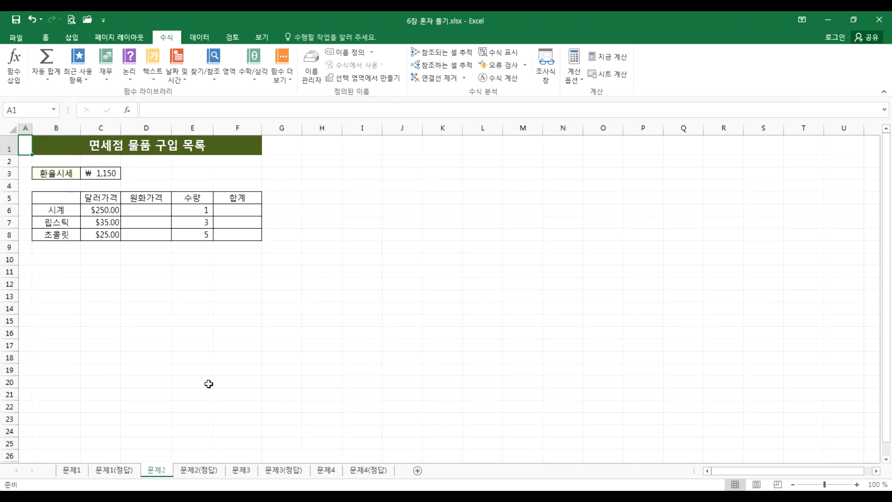
scroll(88, 271, up, 5)
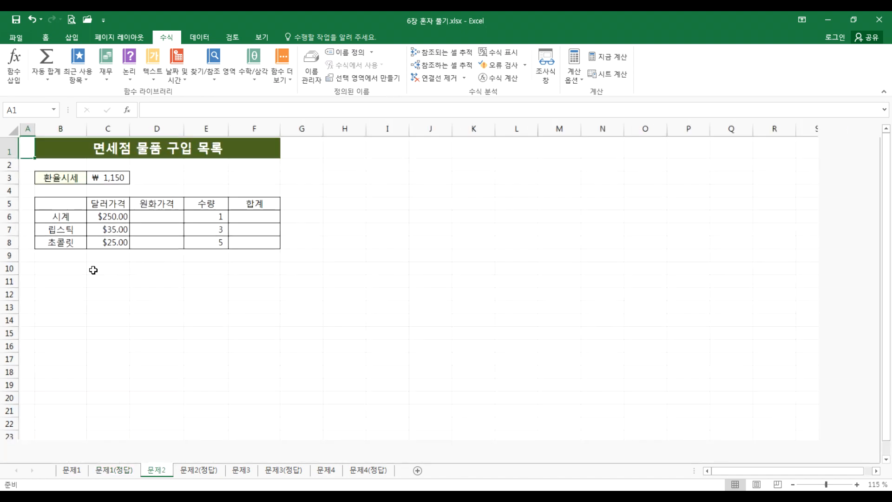
scroll(101, 279, up, 2)
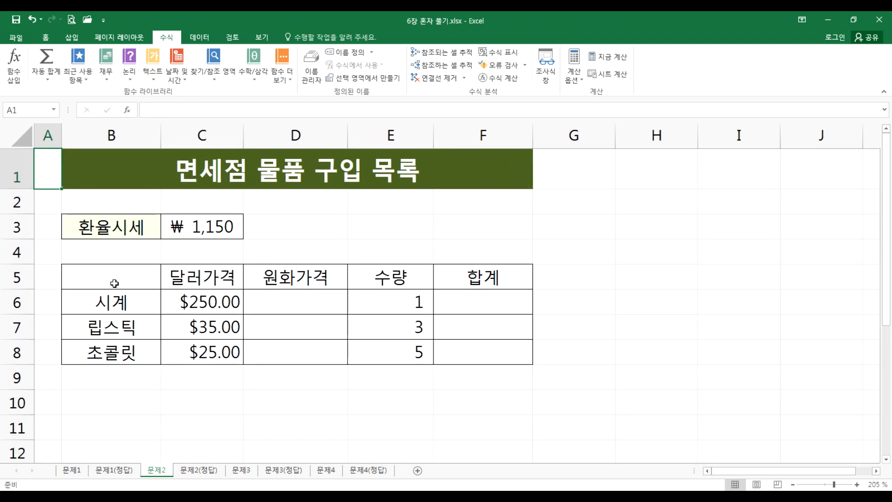
click(289, 302)
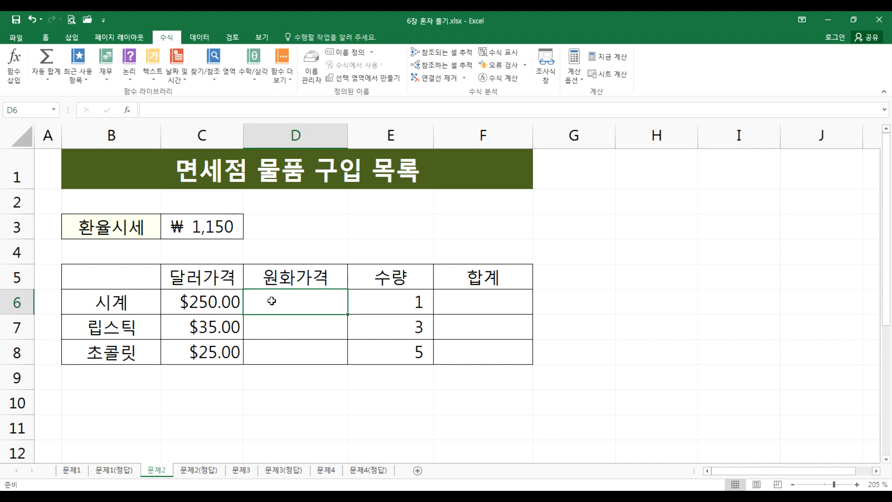
text(=)
click(202, 304)
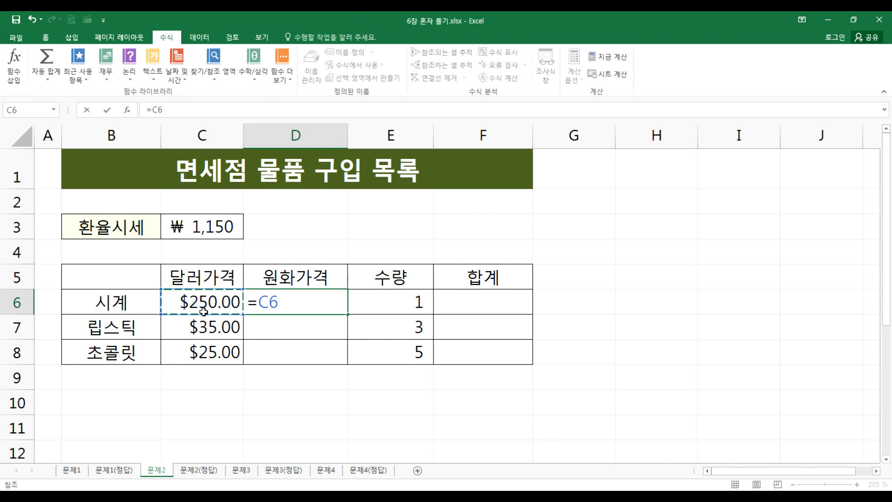
text(*)
click(223, 228)
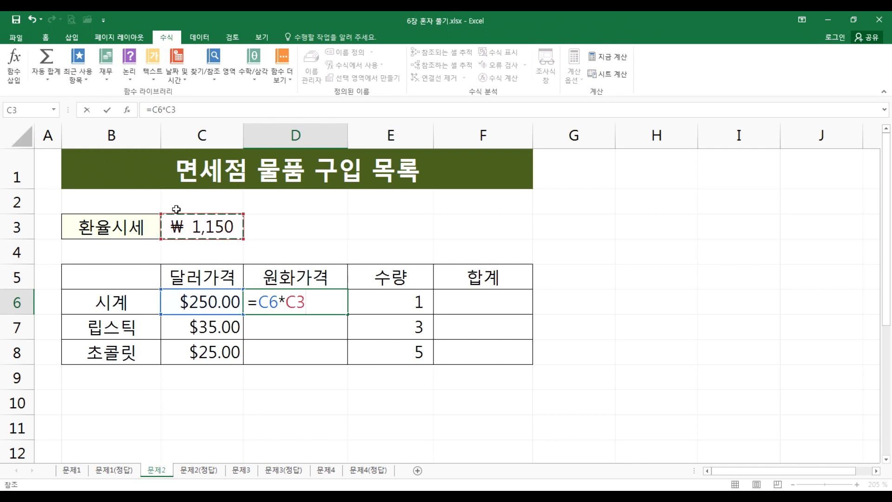
key(F4)
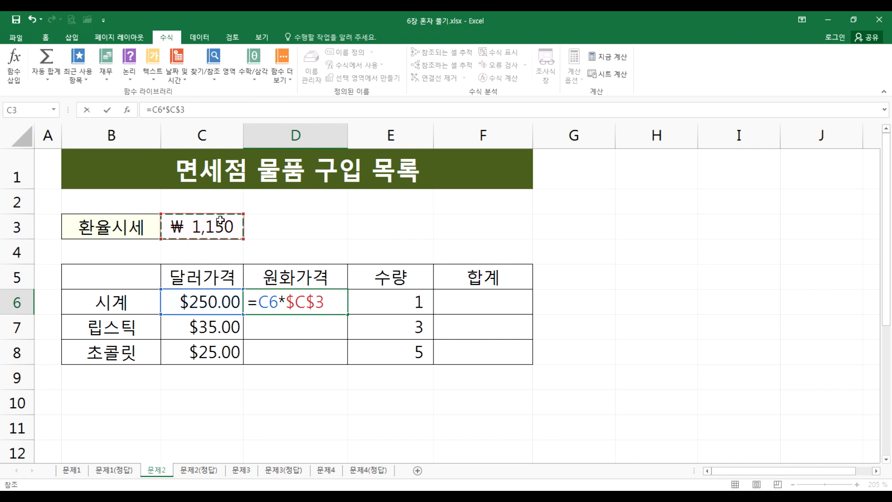
key(Return)
click(284, 301)
drag(347, 314, 348, 365)
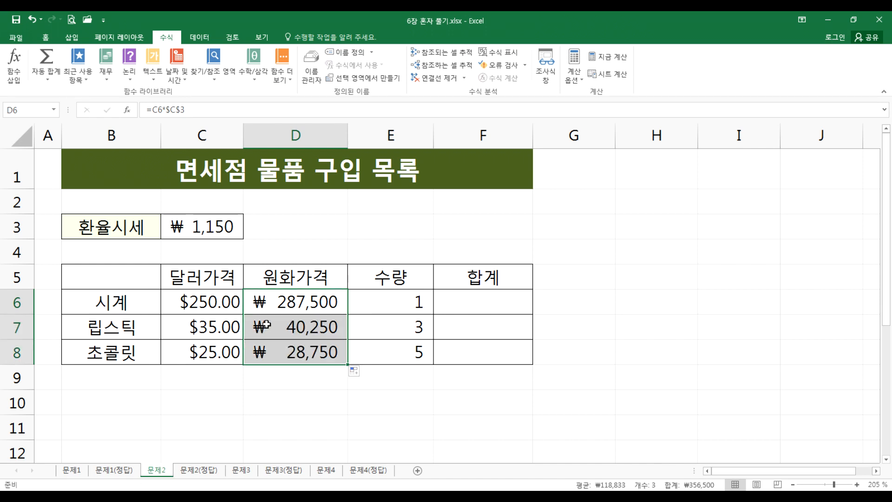
Step: Reset the number format of C6:F8 to 일반
drag(193, 297, 456, 347)
click(45, 38)
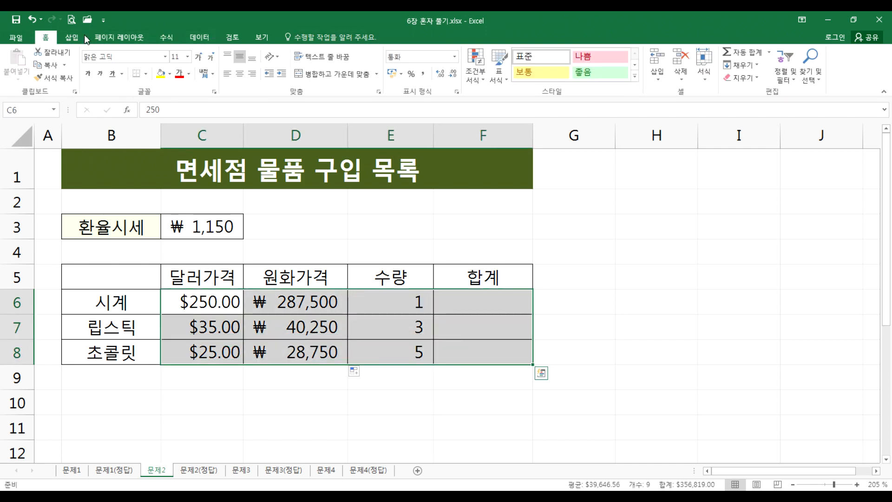
click(456, 58)
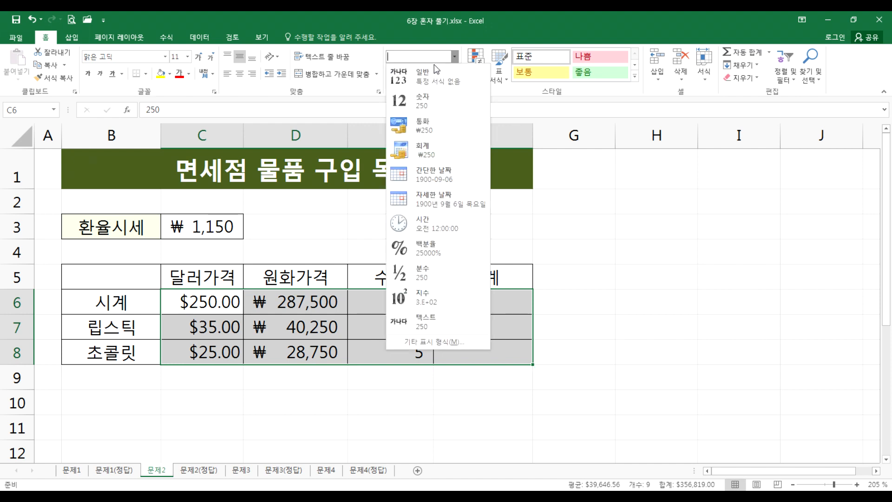
click(424, 76)
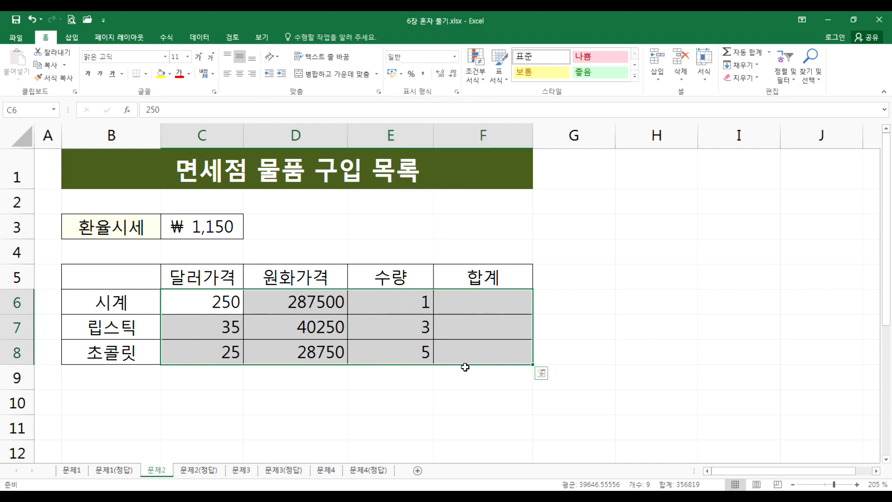
click(446, 377)
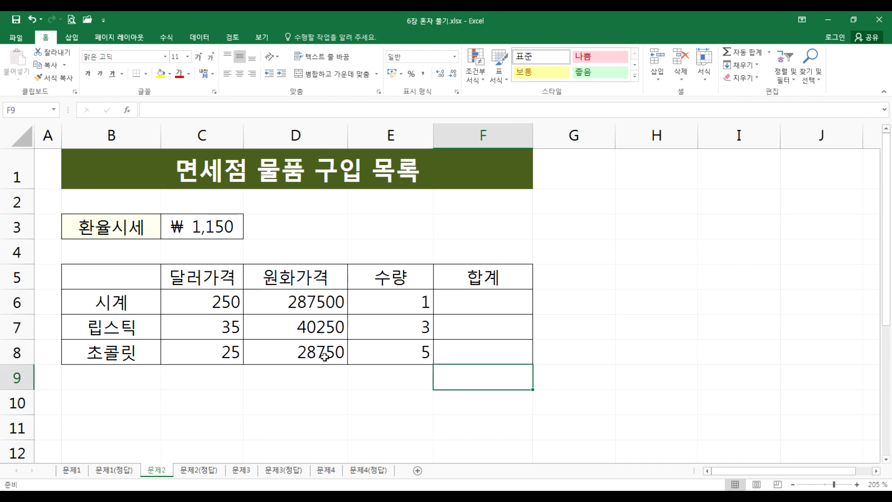
Step: Apply the $ 영어(미국) accounting format without decimals to the 달러가격 cells C6:C8
drag(210, 297, 204, 349)
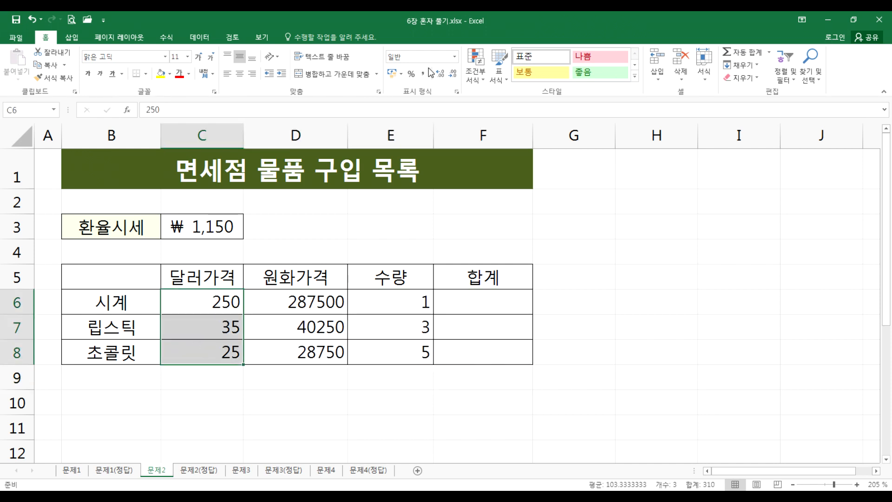
click(402, 74)
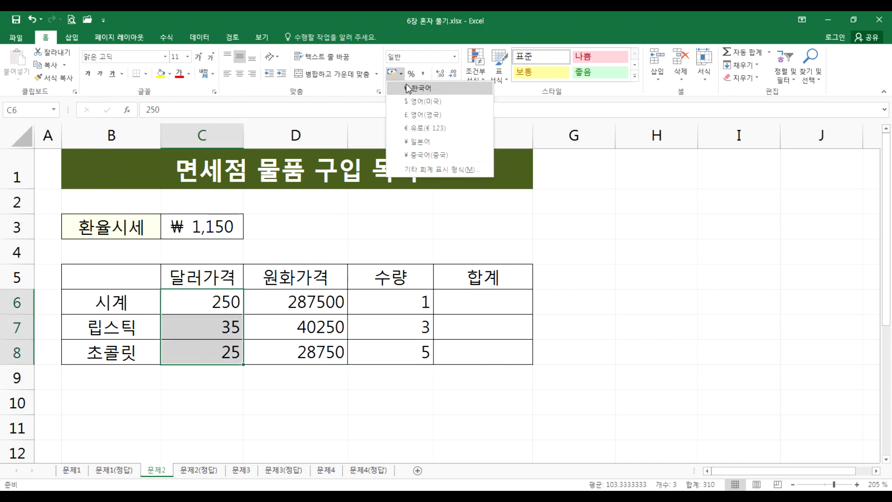
click(412, 101)
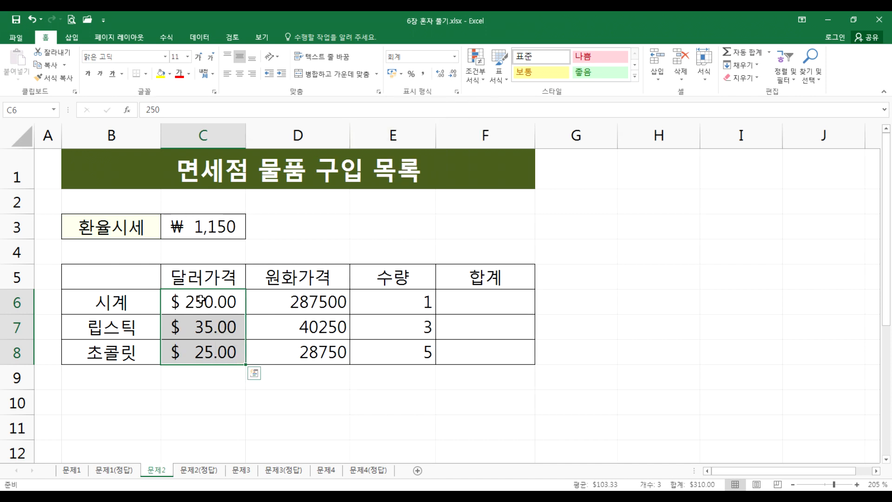
click(454, 75)
click(454, 74)
Step: Apply the ₩ 한국어 accounting format without decimals to the 원화가격 cells D6:D8
drag(297, 303, 291, 349)
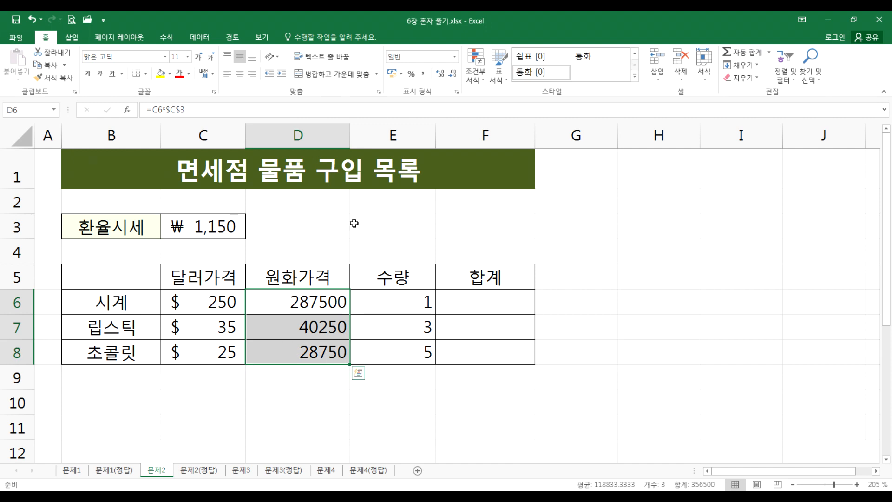
click(403, 76)
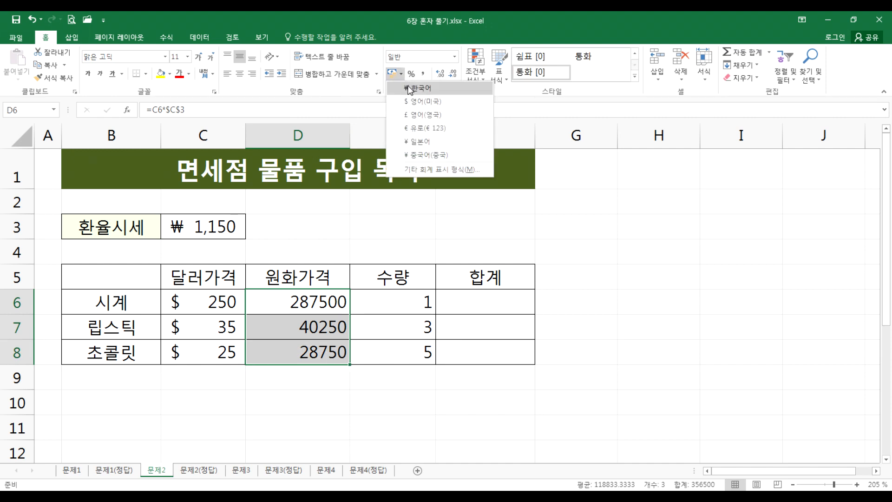
click(411, 90)
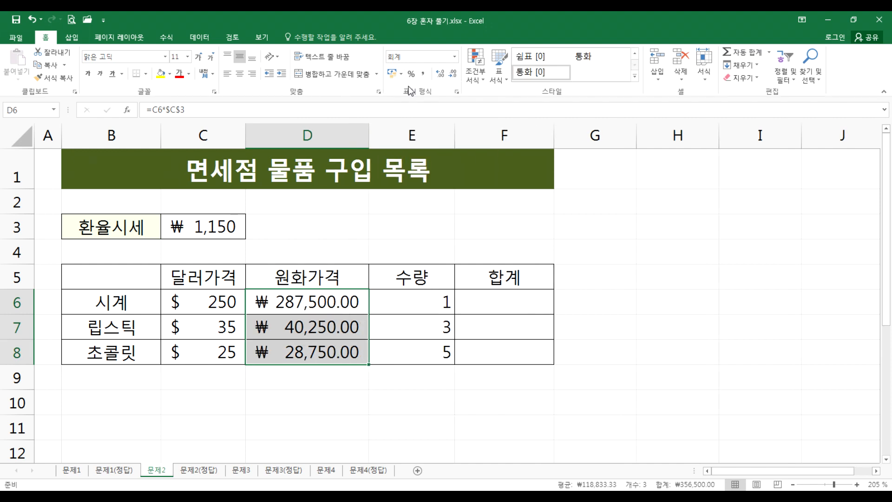
click(454, 74)
click(455, 74)
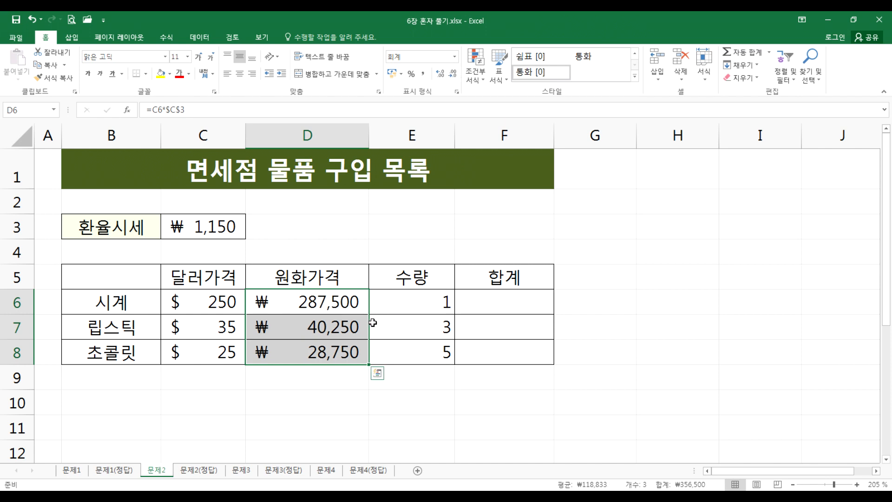
Step: Change the 시계 수량 in E6 to 1개
drag(403, 307, 399, 354)
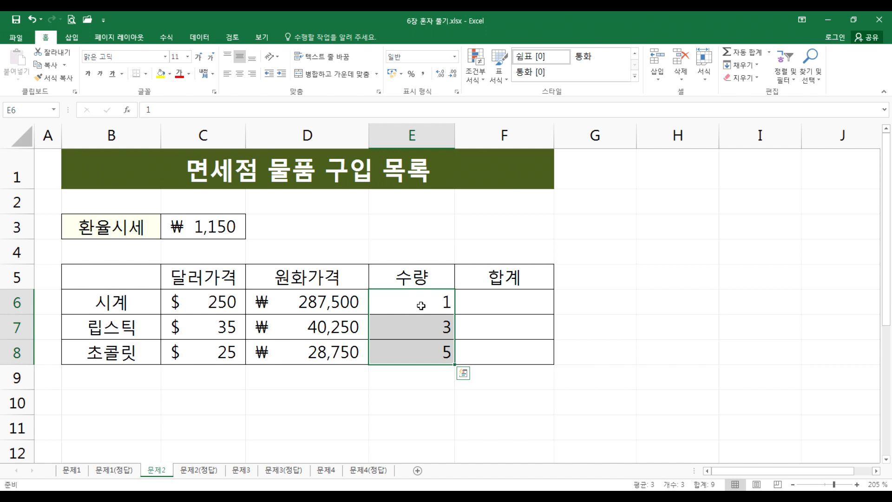
double_click(447, 298)
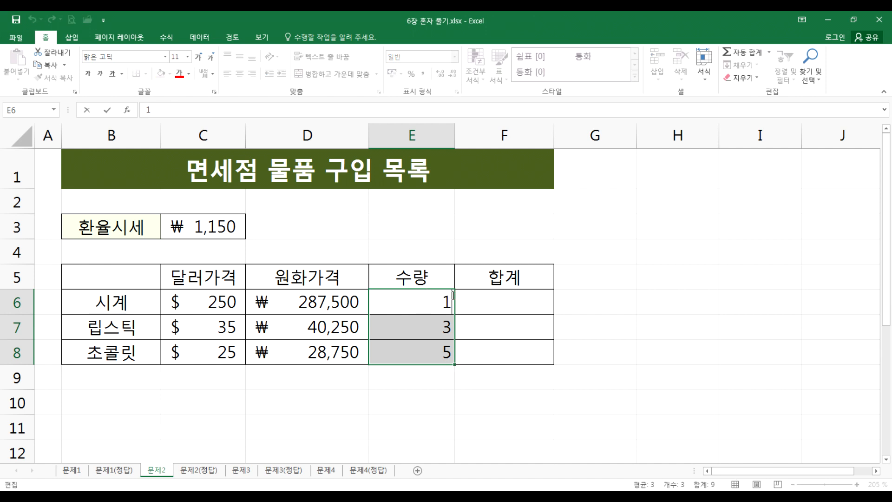
text(R)
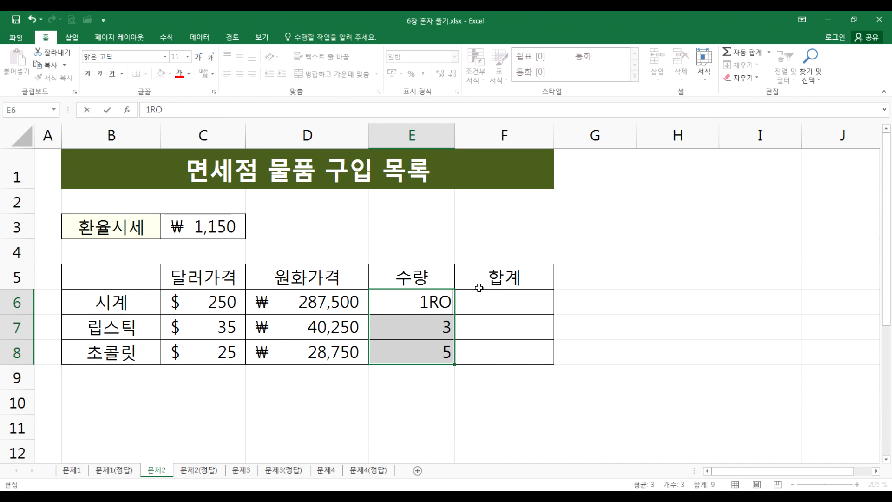
key(BackSpace)
text(개)
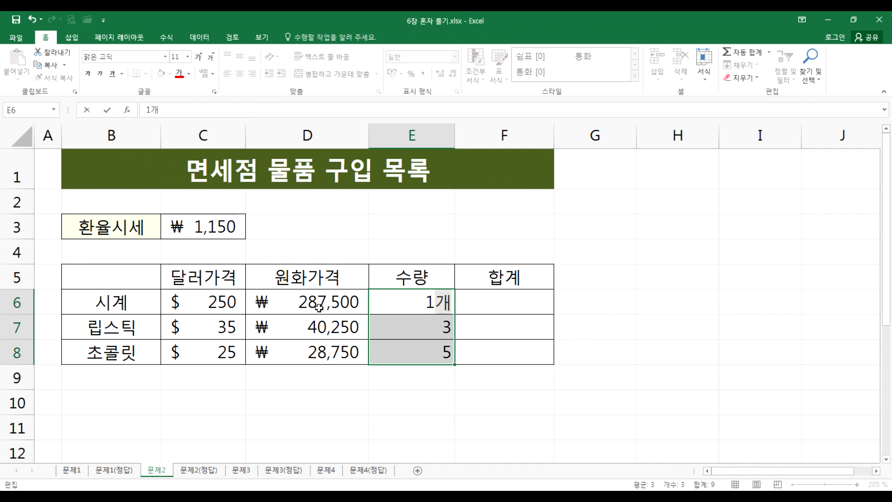
Step: Enter the formula =D6*D6 in F6 for the 시계 합계
click(514, 303)
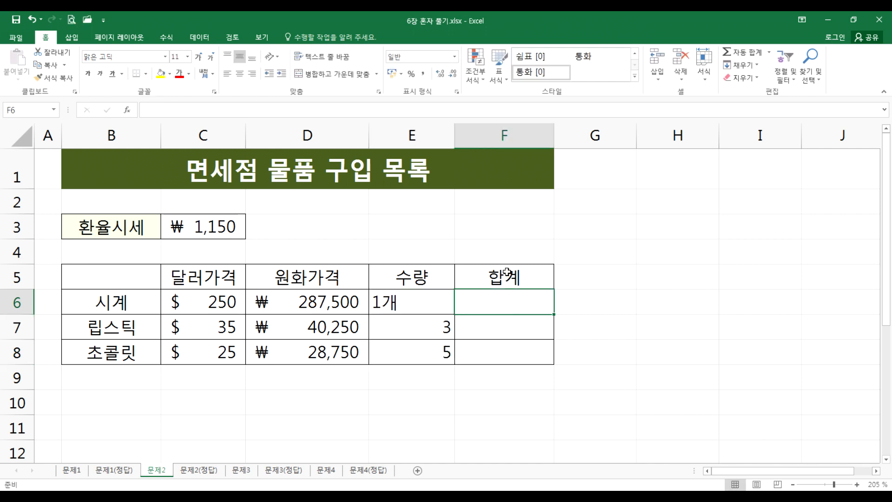
text(=)
click(274, 303)
text(*)
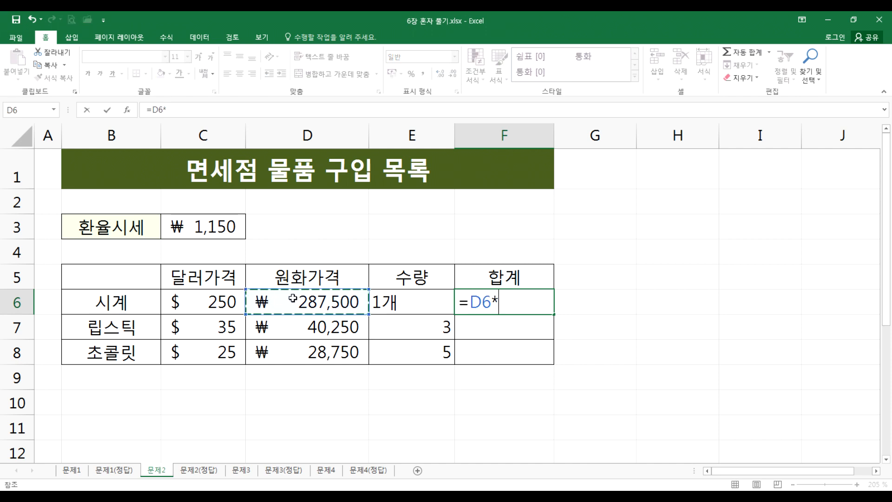
click(365, 299)
click(500, 301)
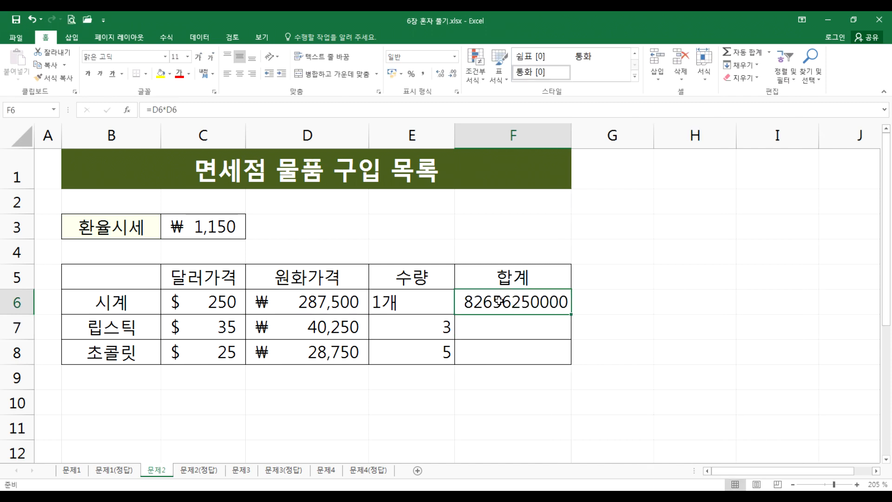
double_click(542, 312)
key(Escape)
click(398, 306)
double_click(476, 307)
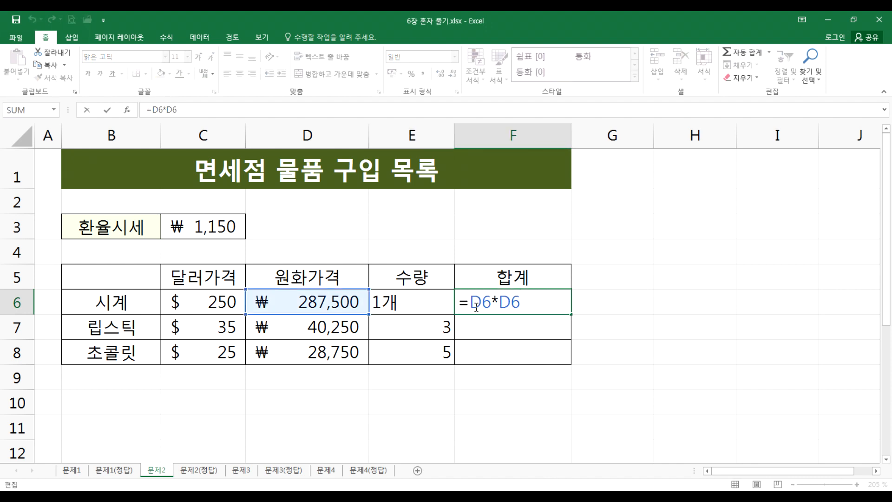
key(Escape)
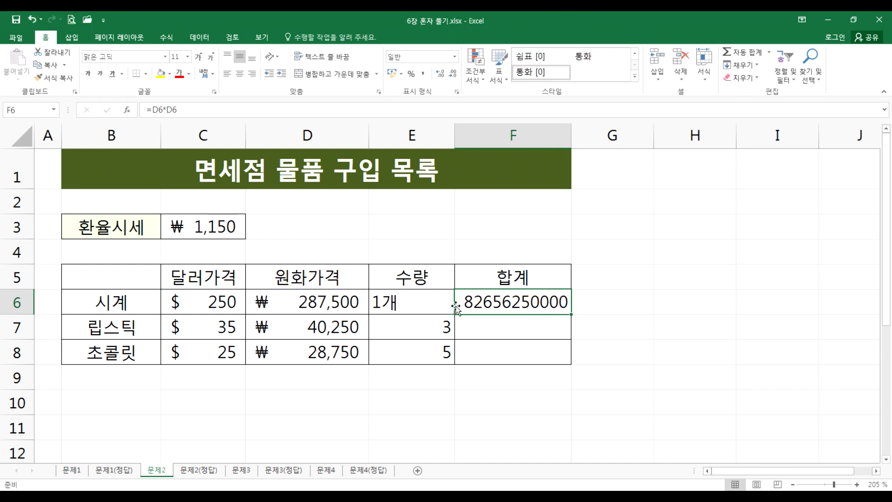
Step: Replace the 시계 합계 formula in F6 with =D6*E6
text(=)
click(352, 303)
text(*)
click(411, 299)
key(Return)
click(537, 307)
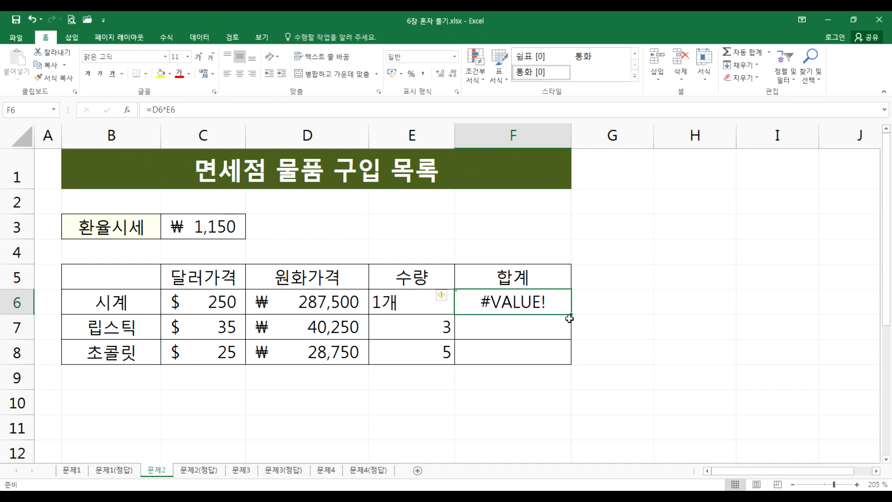
Step: Fill the 합계 formula from F6 down through F8 and check which cells the F6 formula references
drag(572, 316, 569, 364)
click(523, 311)
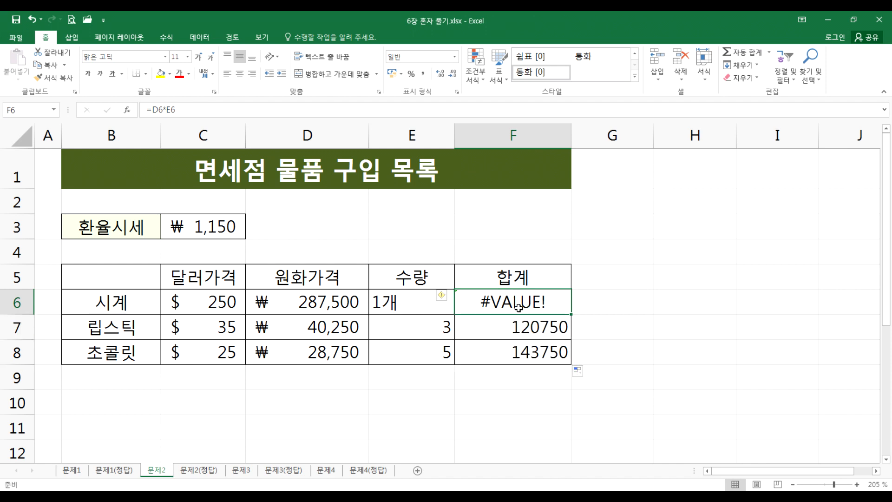
double_click(523, 311)
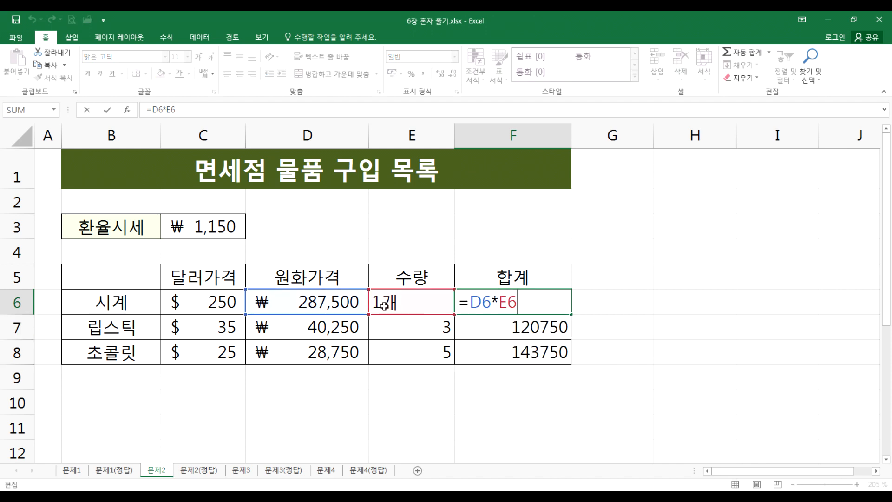
key(Escape)
Step: Remove the 개 text from the 시계 수량 in E6 so the cell holds only the number 1
double_click(385, 307)
drag(384, 301, 401, 302)
key(BackSpace)
key(Return)
click(423, 301)
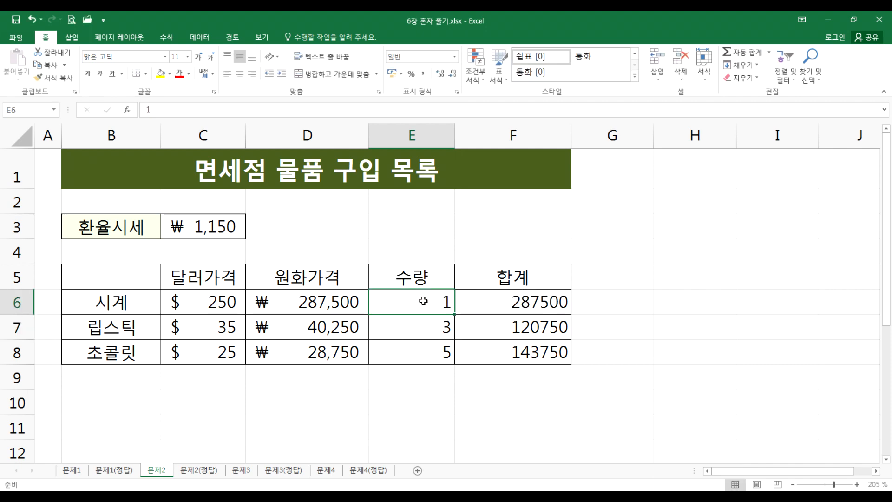
Step: Apply the custom number format G/표준개 to the 수량 cells E6:E8
drag(423, 302, 412, 353)
key(ctrl+1)
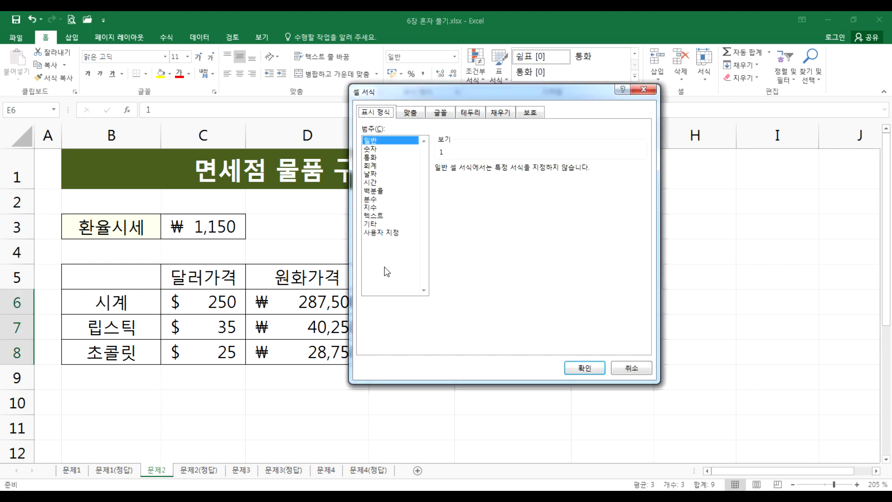
click(381, 232)
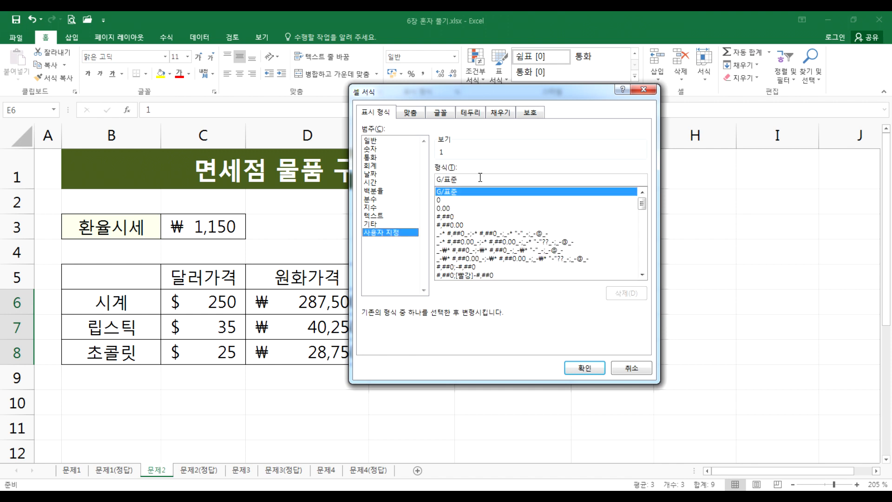
click(511, 180)
text(개)
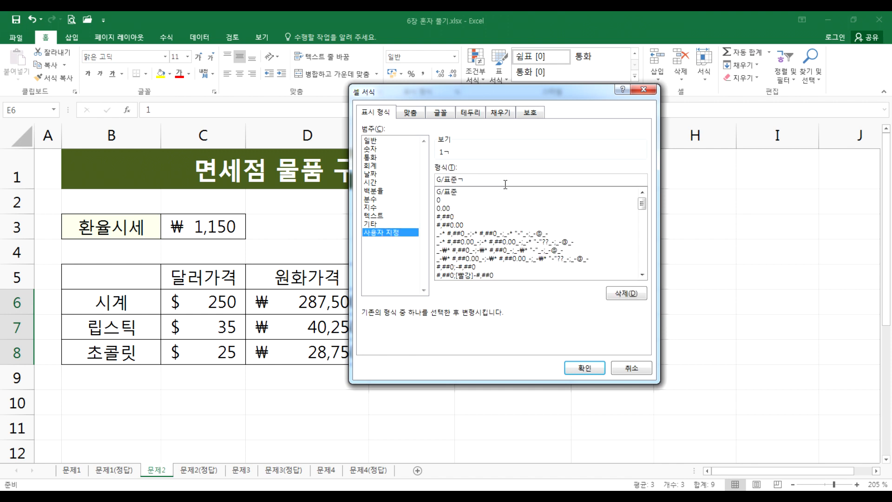
key(Return)
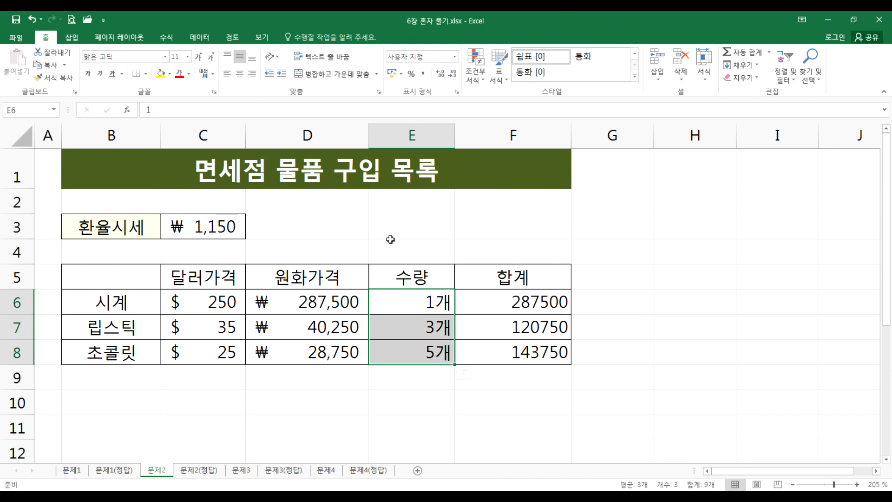
Step: Apply the 통화 number format to the 합계 cells F6:F8
drag(506, 300, 490, 346)
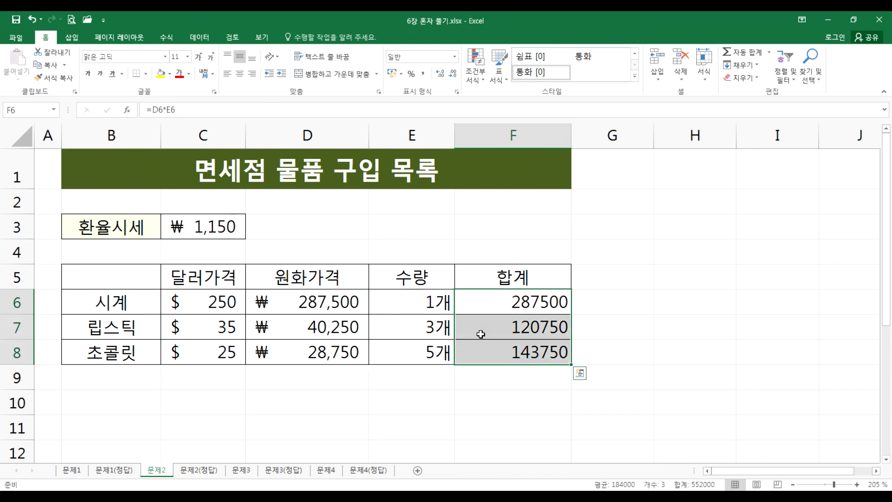
click(455, 57)
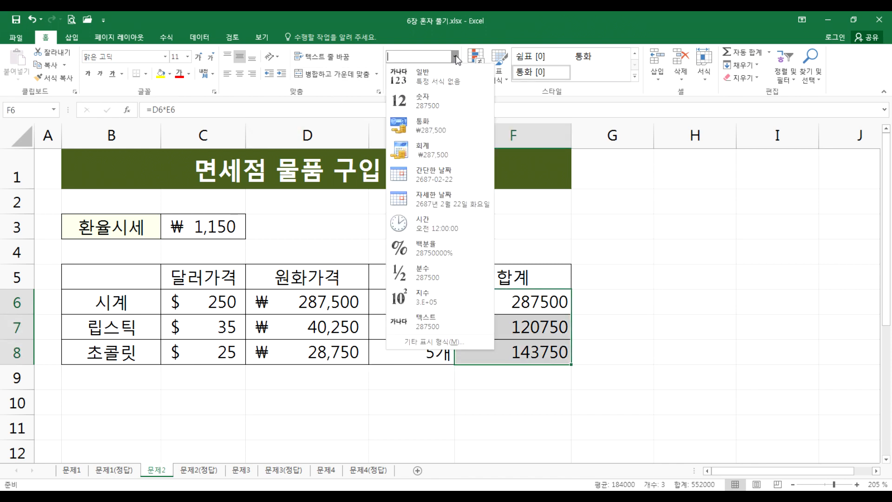
click(421, 128)
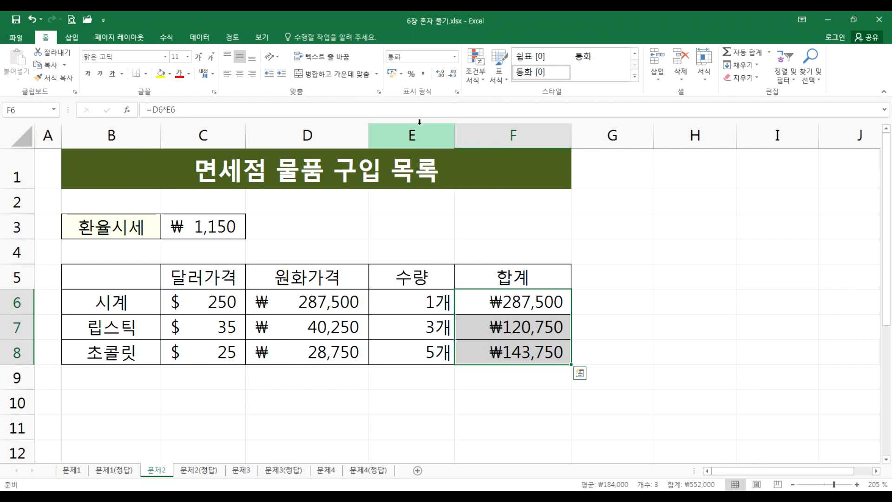
Step: Try the 회계 number format on the 합계 cells for comparison and switch them back to 통화
click(455, 57)
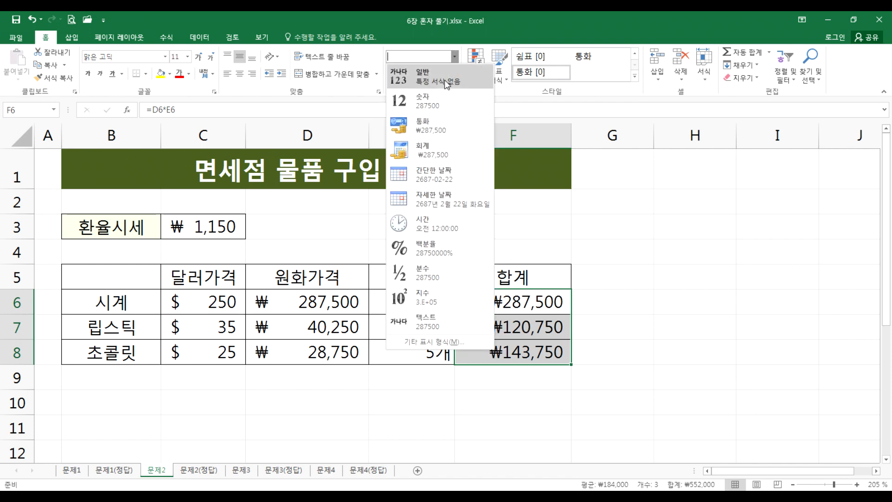
click(424, 153)
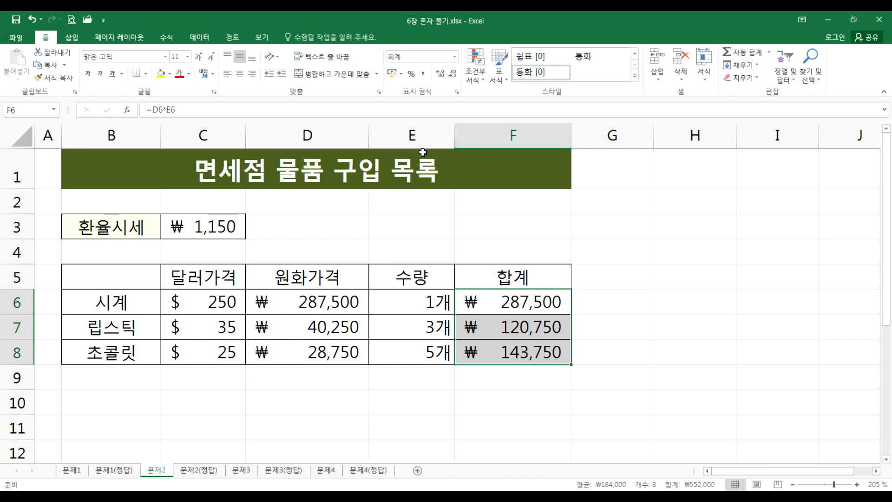
click(454, 57)
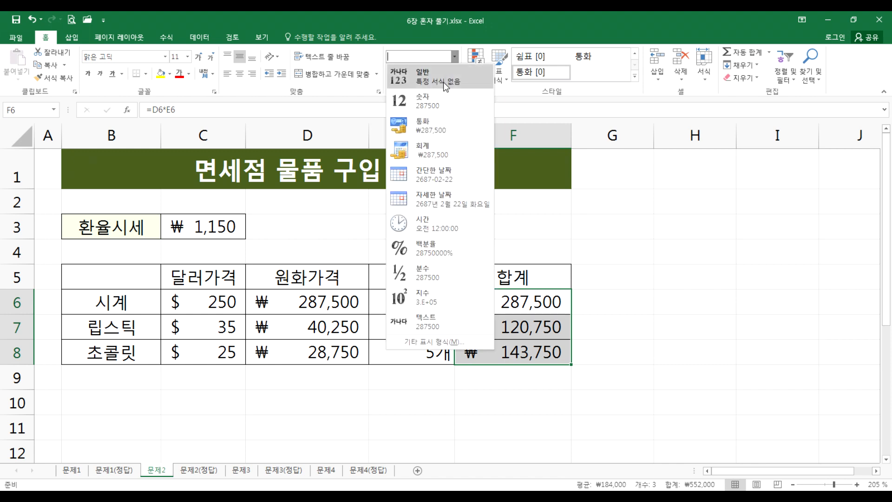
click(430, 125)
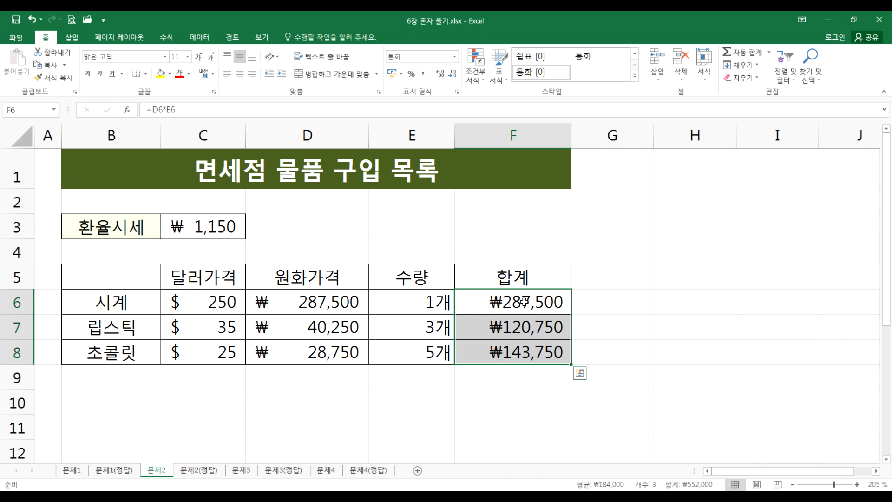
Step: Try the 통화 number format on the 원화가격 cells D6:D8 and return them to 회계
drag(277, 300, 272, 350)
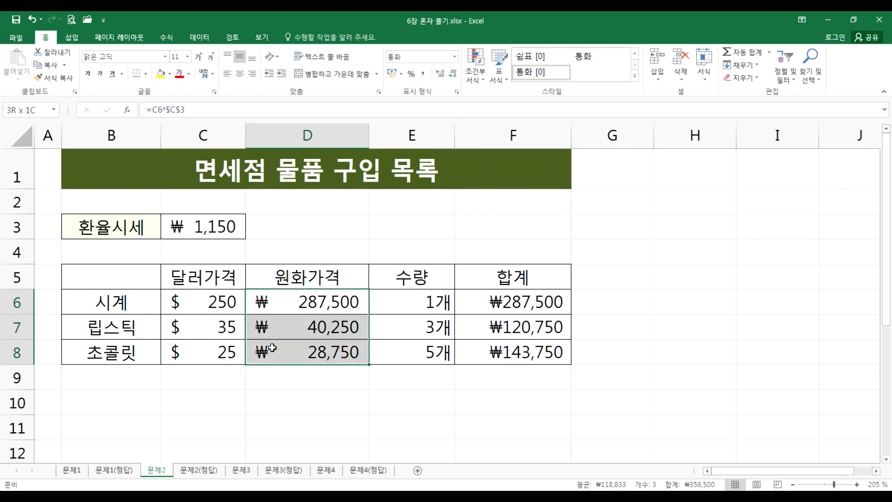
click(454, 56)
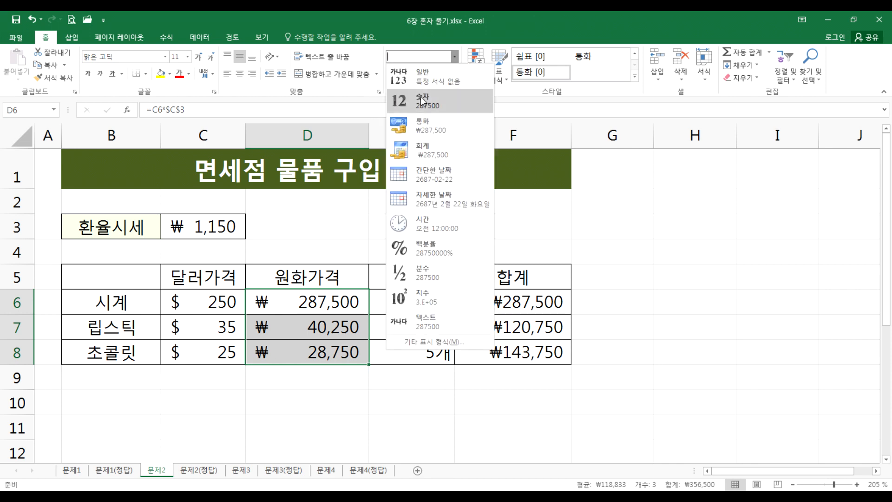
click(419, 122)
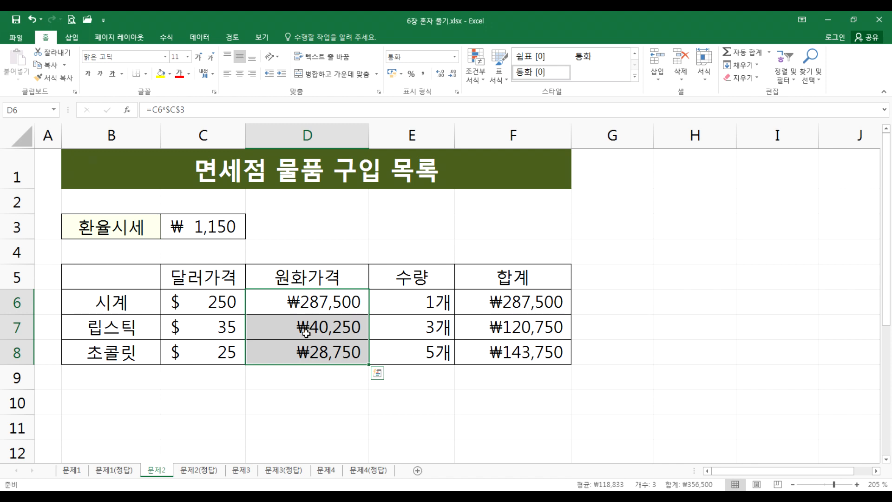
click(454, 57)
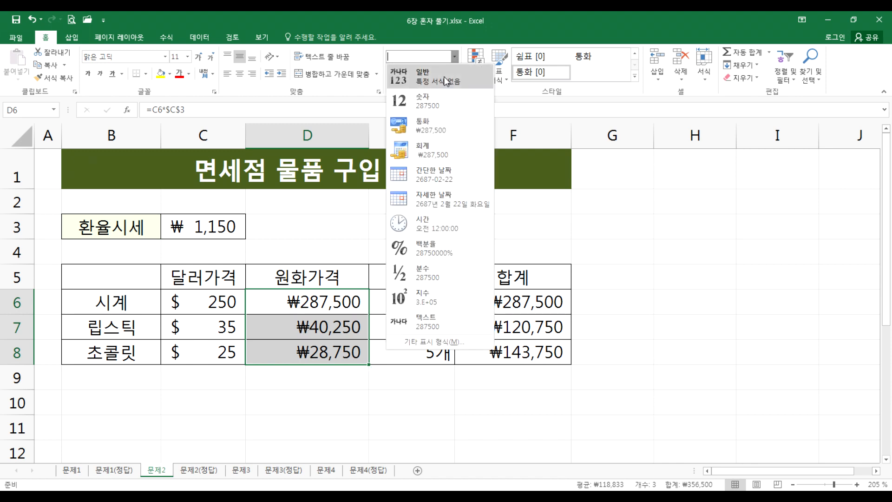
click(415, 159)
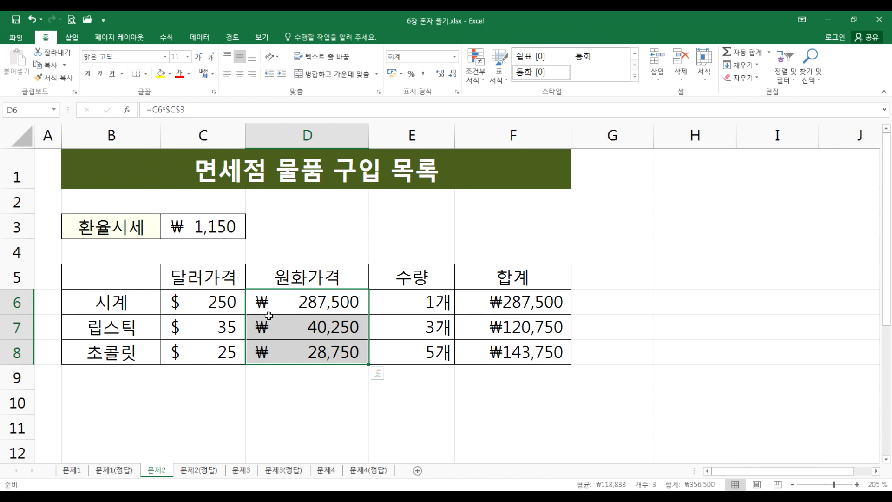
Step: Apply the 통화 number format to the 달러가격 cells C6:C8
drag(221, 305, 207, 350)
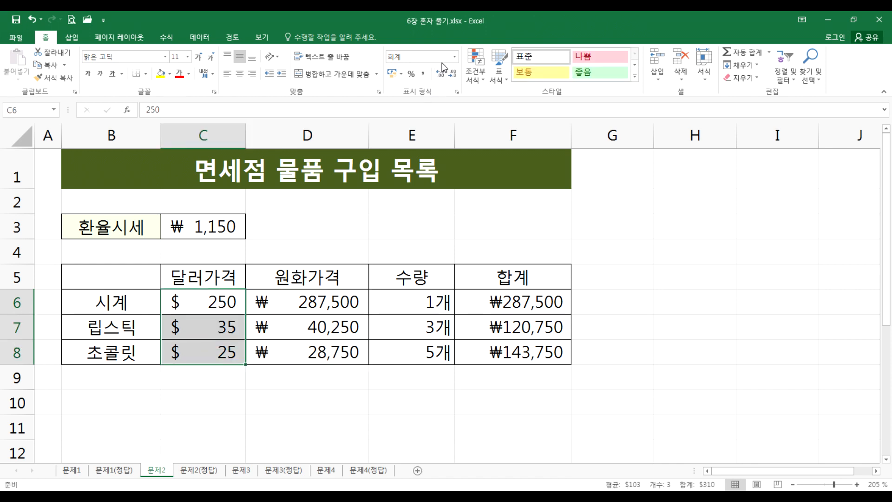
click(455, 56)
click(409, 126)
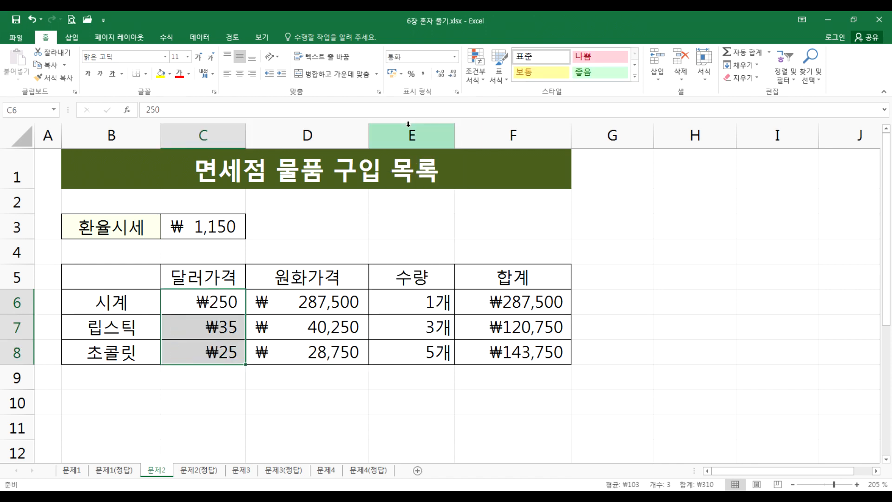
Step: Try the $ 영어(미국) accounting format on the 달러가격 cells and set them back to 통화
click(403, 76)
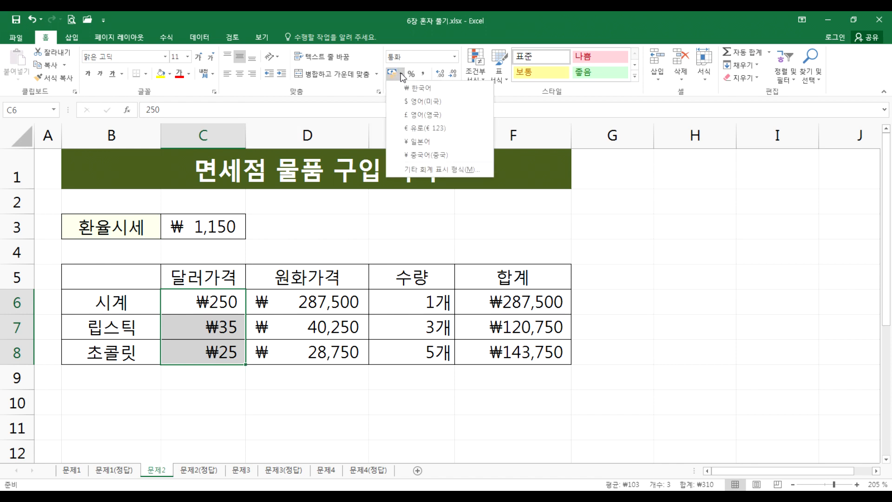
click(409, 105)
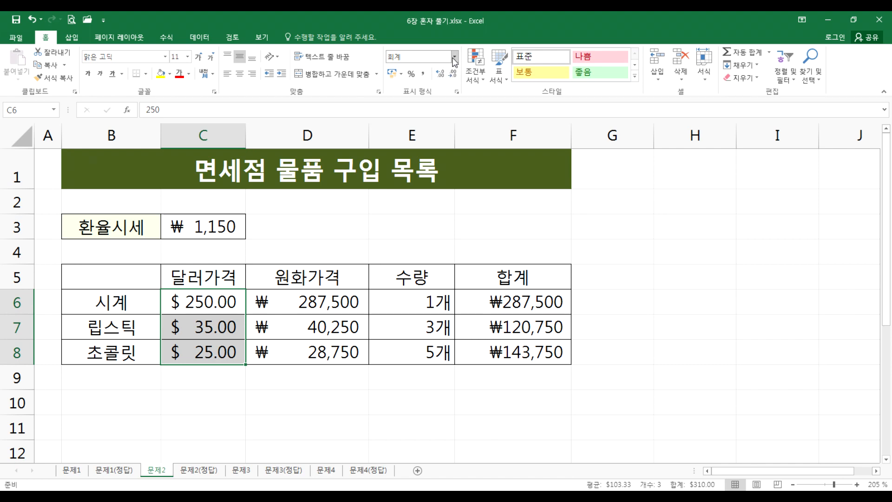
click(455, 56)
click(411, 123)
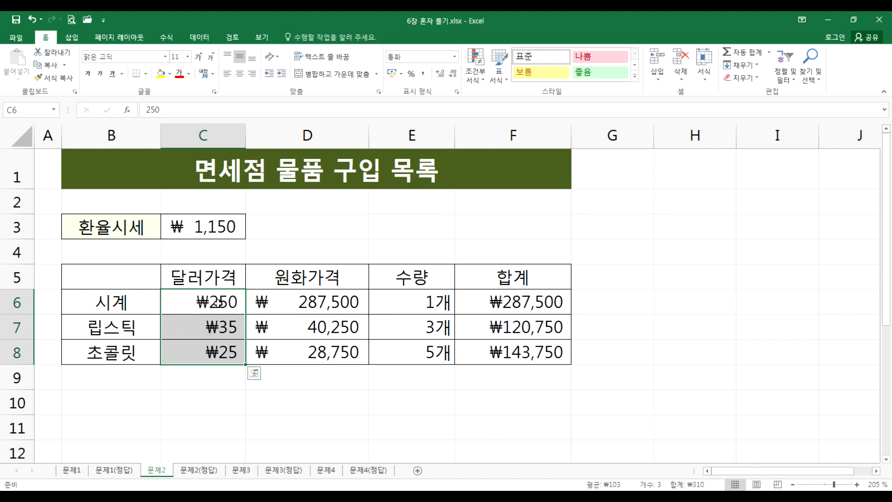
Step: Set the 통화 format of the 달러가격 cells C6:C8 to the $ symbol with 0 decimal places
key(ctrl+1)
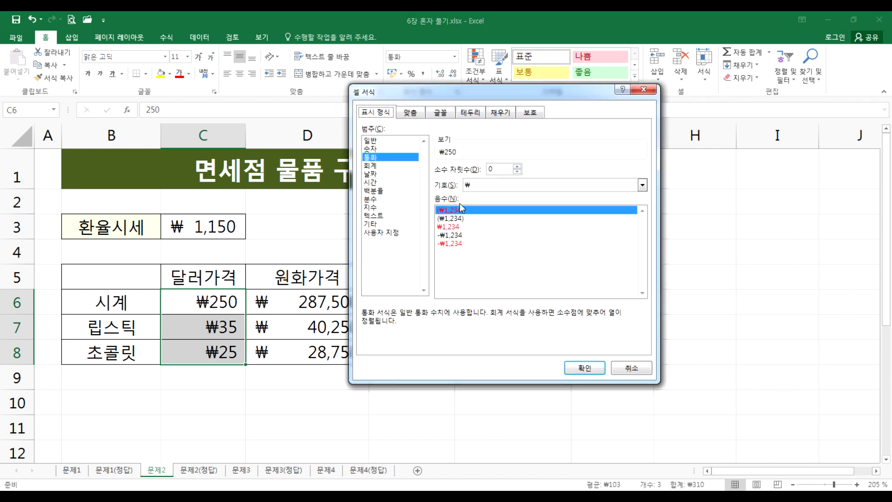
click(479, 186)
click(474, 213)
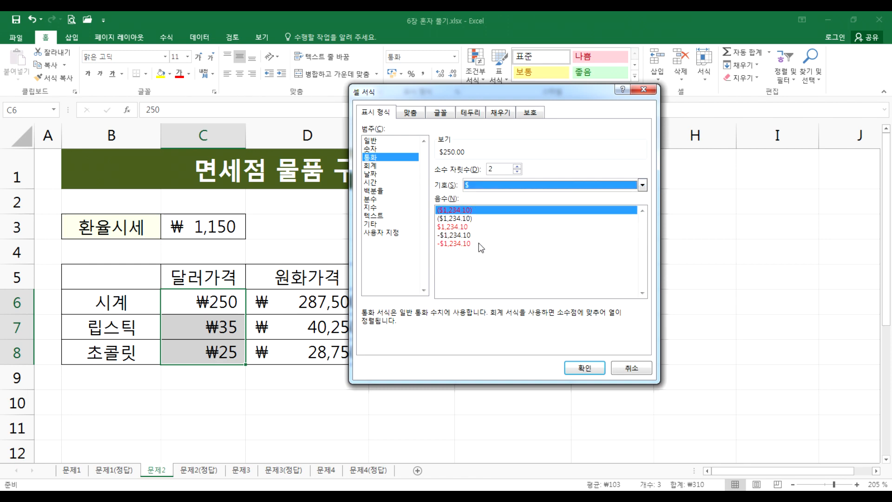
click(499, 170)
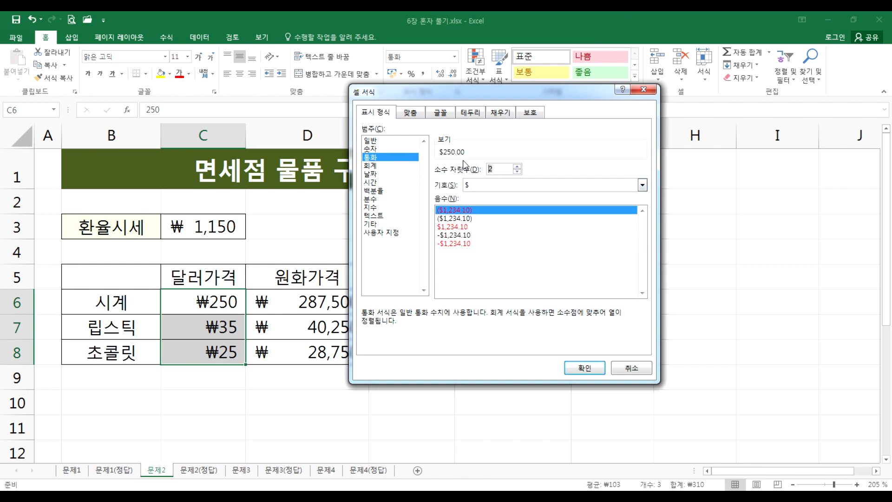
text(0)
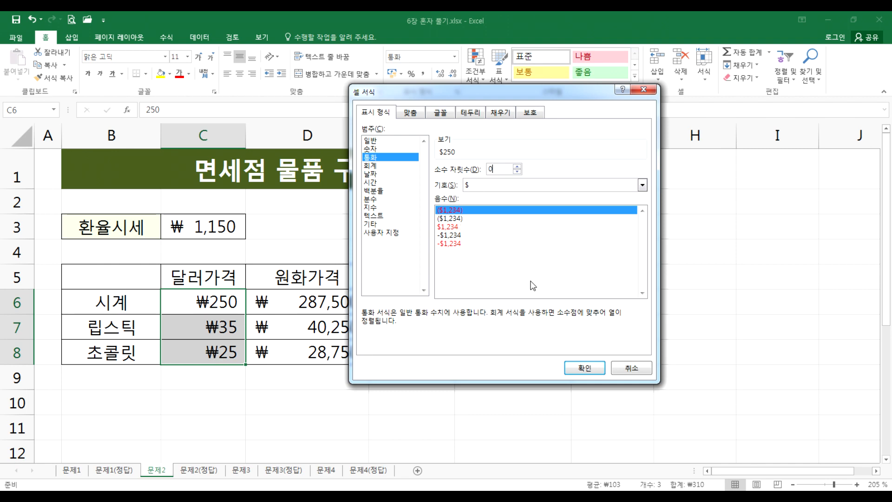
click(581, 367)
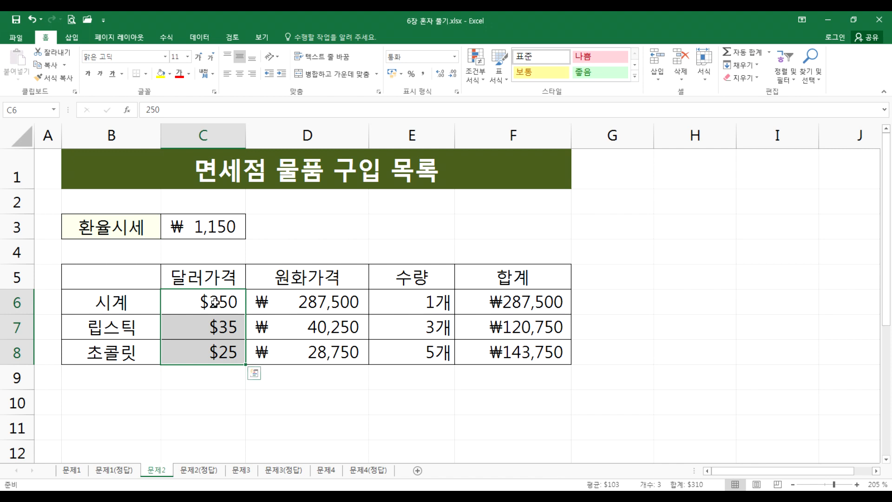
click(455, 56)
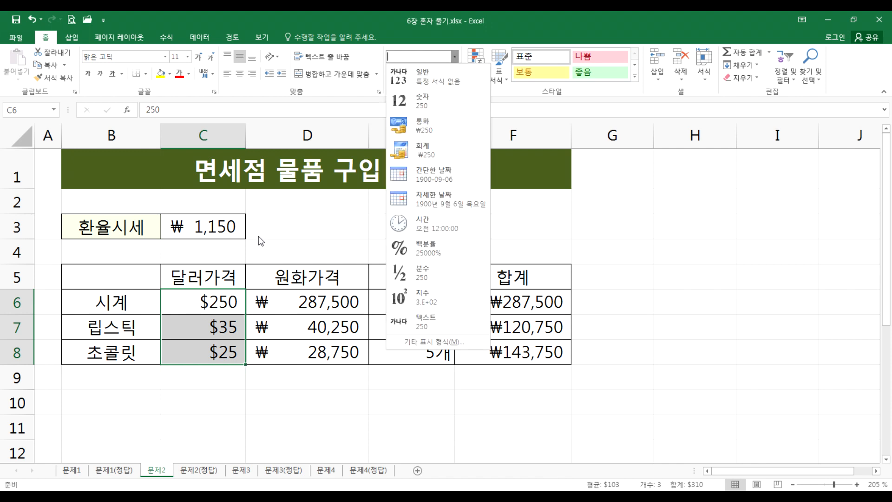
key(Escape)
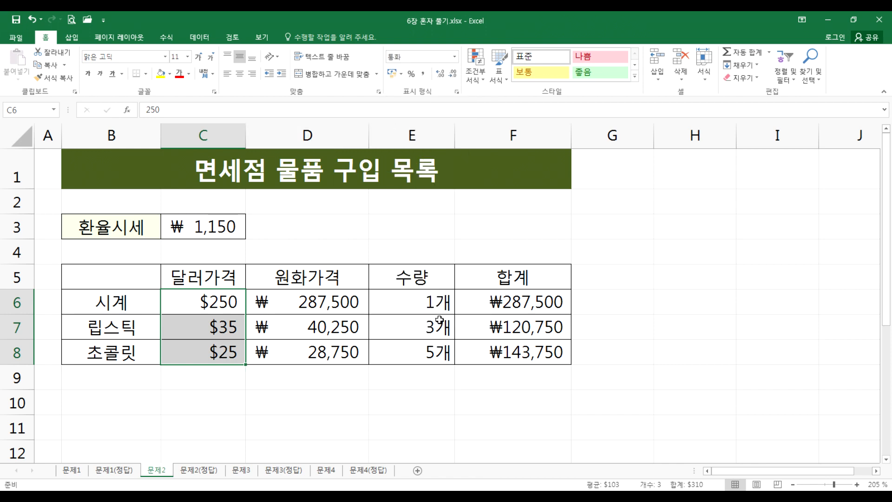
click(656, 292)
click(617, 261)
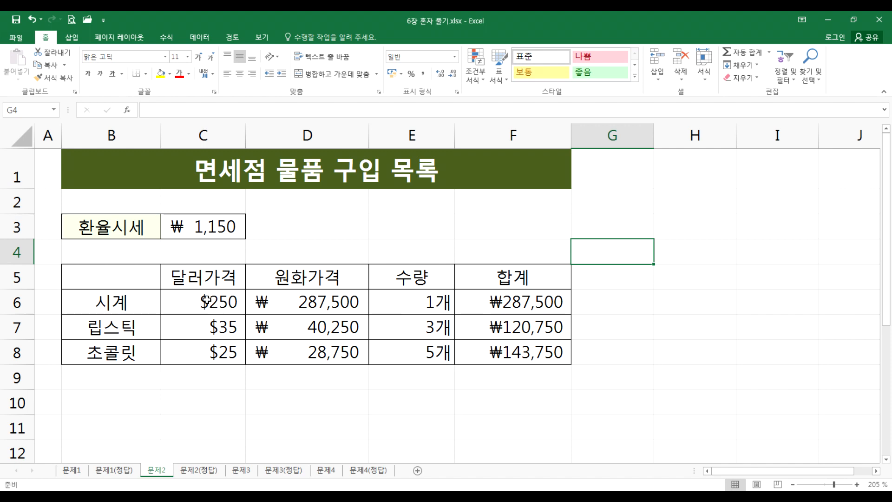
Step: Reset the number format of C6:F8 to 일반 and show the formula of the 시계 원화가격 cell D6
drag(207, 300, 523, 361)
click(454, 57)
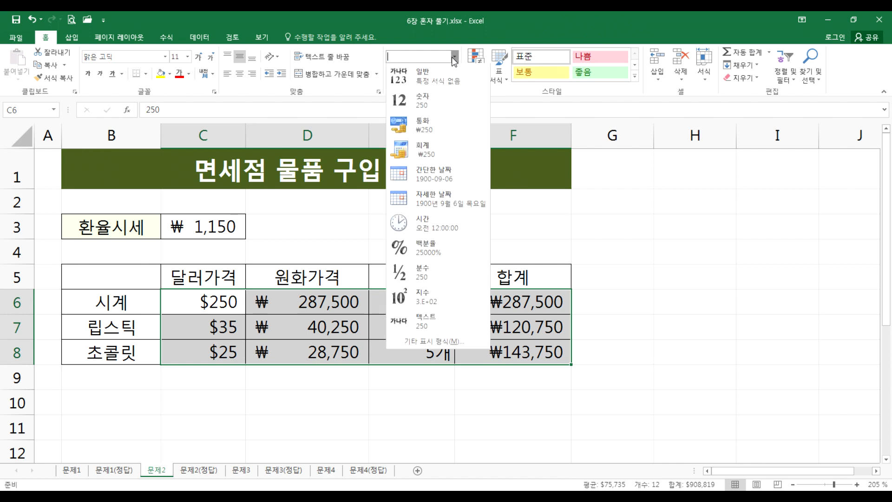
click(421, 75)
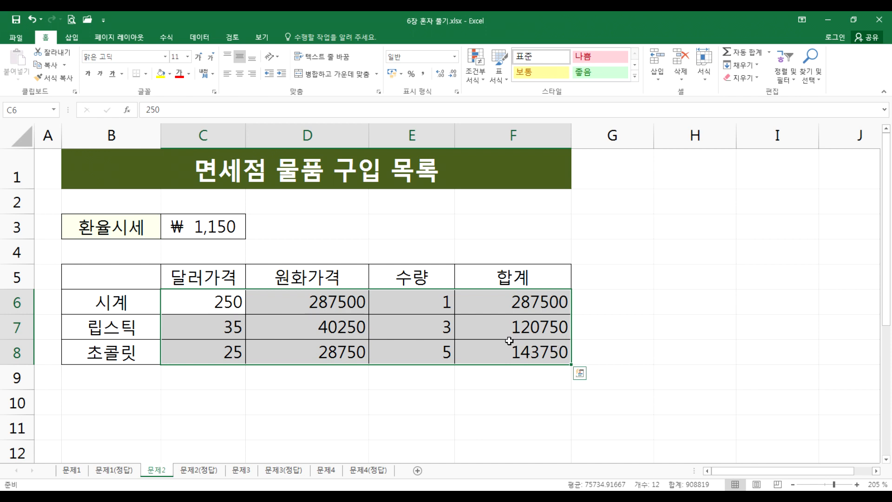
click(487, 257)
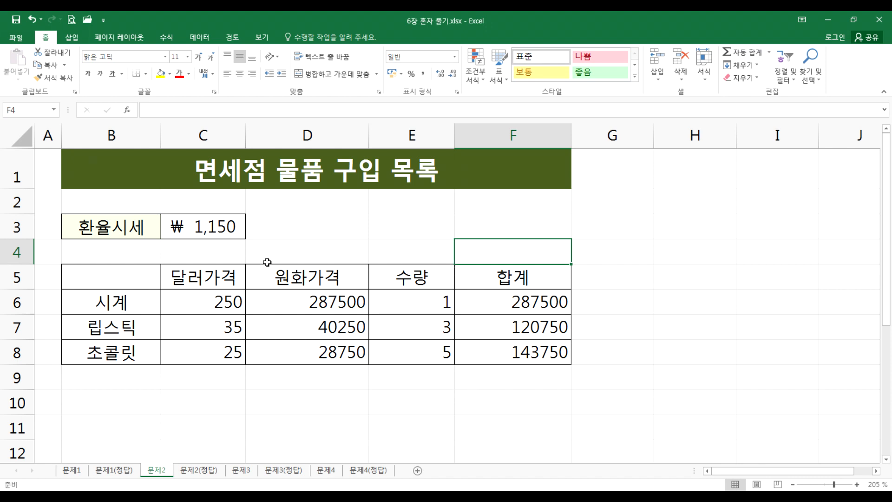
click(321, 307)
key(F2)
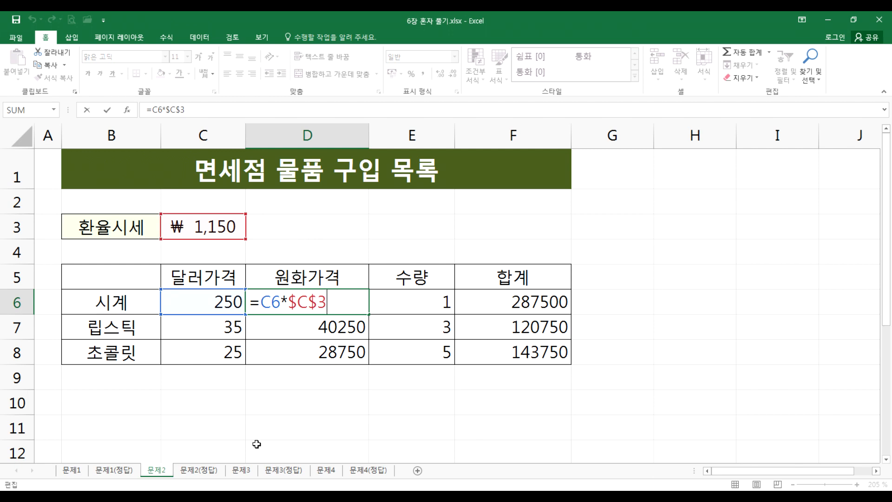
Step: Go to the 문제3 sheet and narrow the empty column A beside the 구구단 표
click(240, 470)
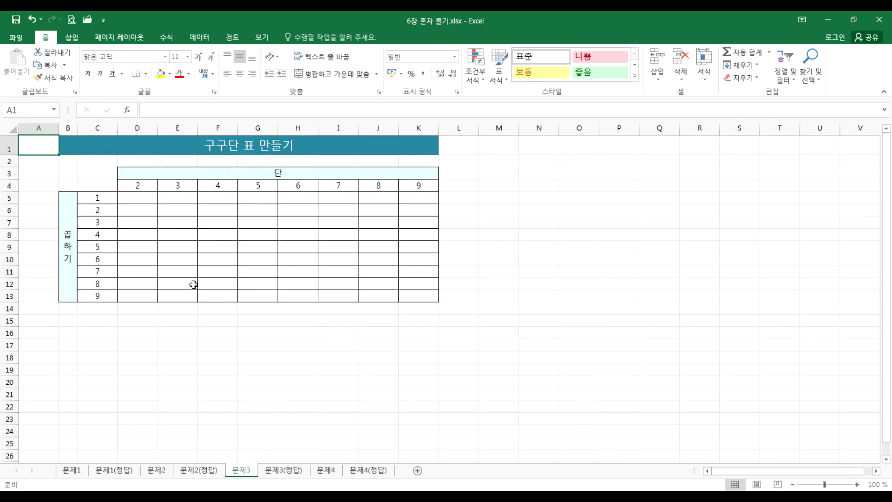
click(132, 197)
scroll(168, 207, up, 4)
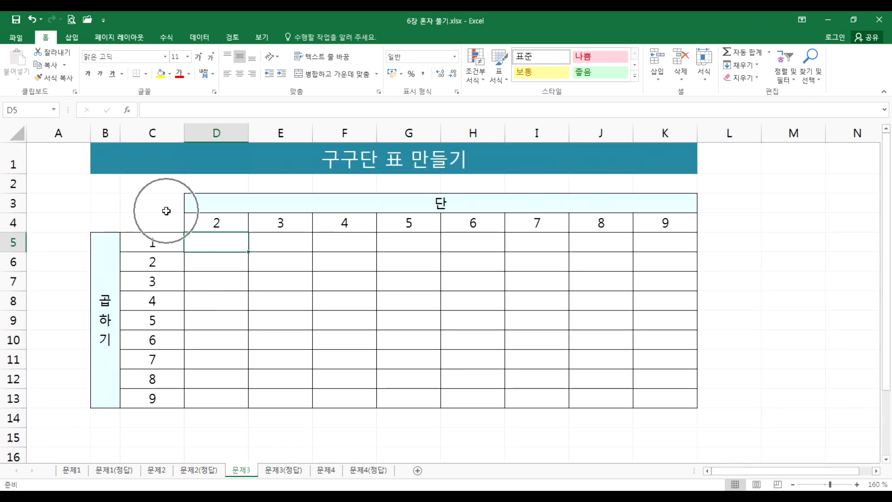
drag(90, 131, 47, 131)
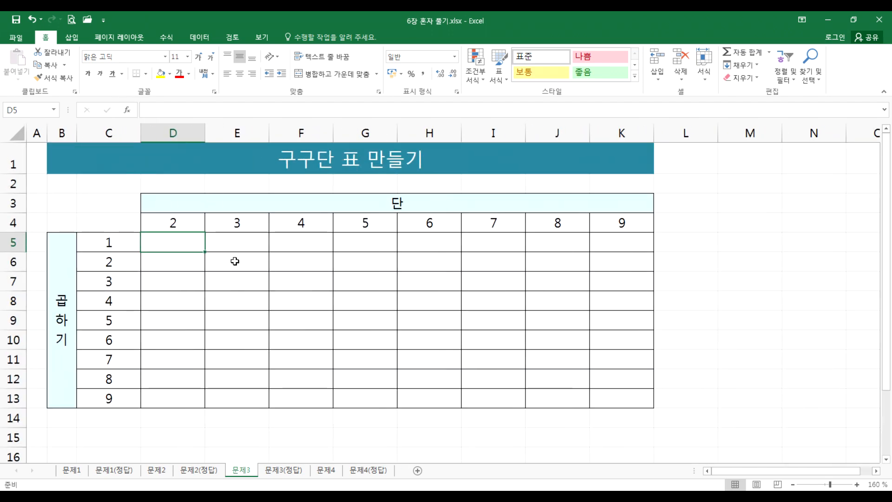
Step: Fill D5:K13 of the 구구단 표 with the array formula =C5:C13*D4:K4
drag(171, 238, 601, 392)
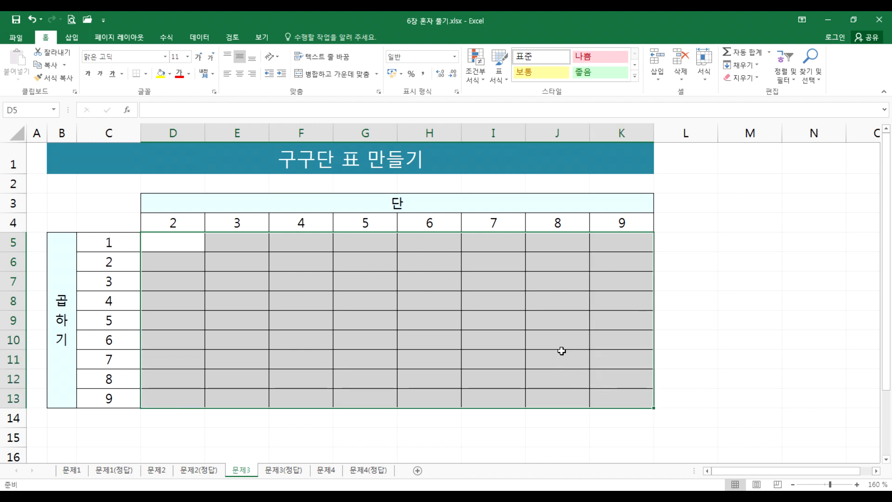
text(=)
drag(108, 241, 101, 398)
text(*)
drag(173, 223, 619, 219)
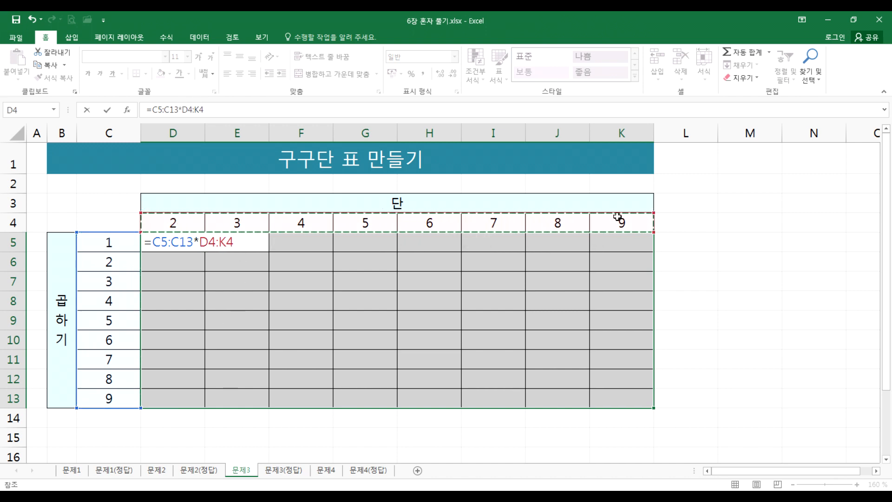
key(ctrl+shift+Return)
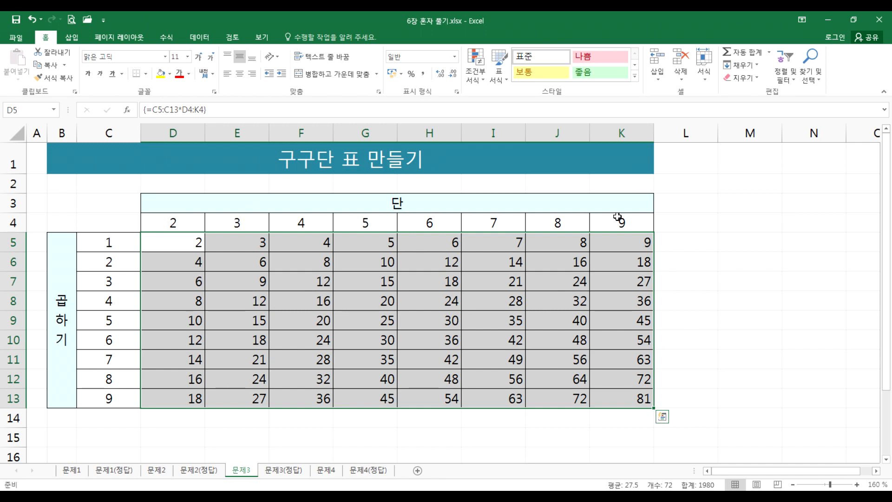
Step: Try to delete only the cells G7:I11 inside the array formula range
drag(365, 287, 516, 344)
key(Delete)
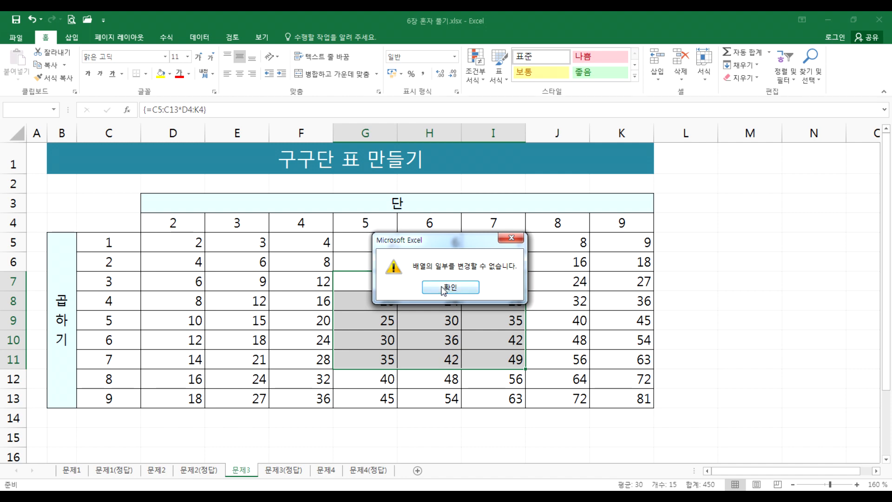
click(448, 286)
Step: Clear the entire array formula range of the 구구단 표, selecting D5:K14
drag(189, 249, 598, 404)
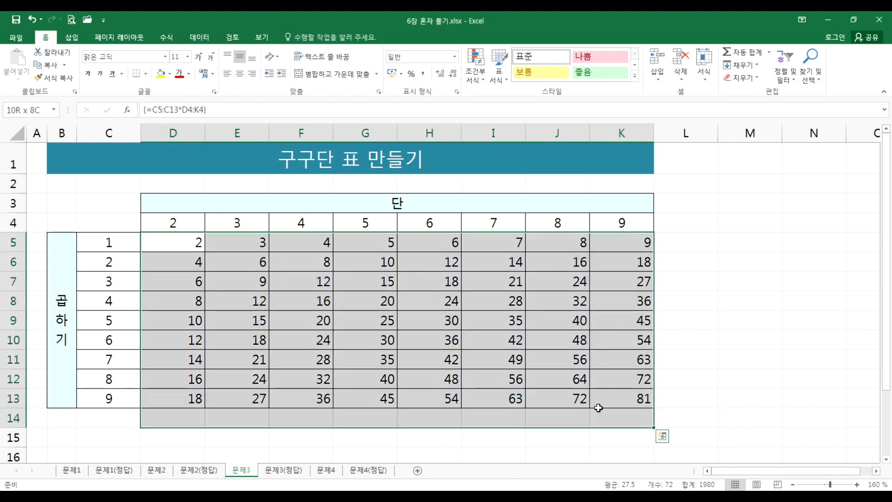
key(Delete)
click(487, 357)
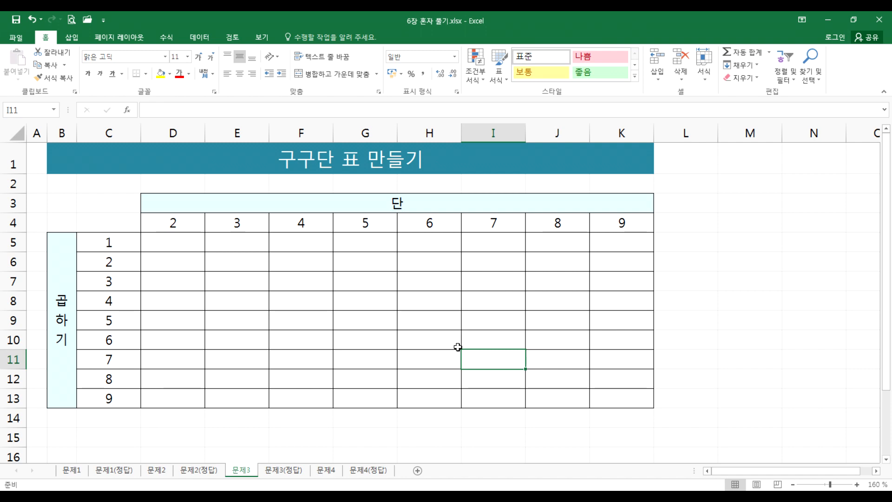
Step: Build the formula =C5*D4 in cell D5 of the 구구단 표
click(160, 245)
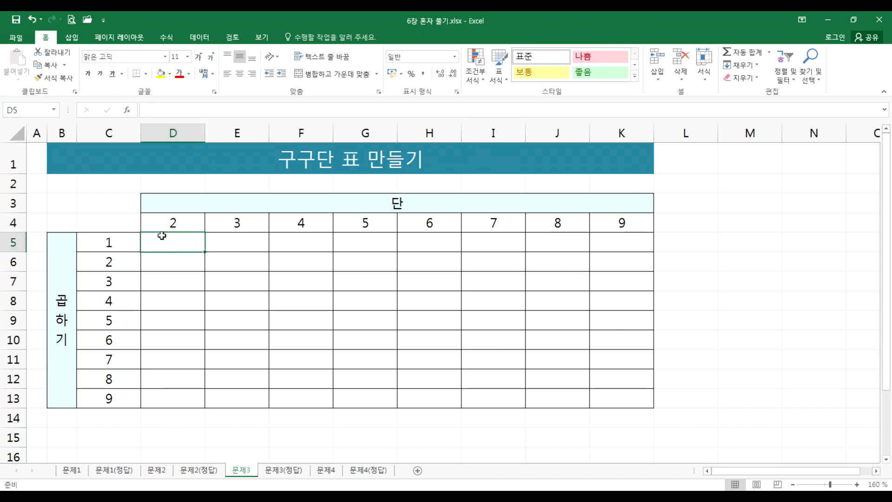
ctrl+scroll(238, 296, up, 3)
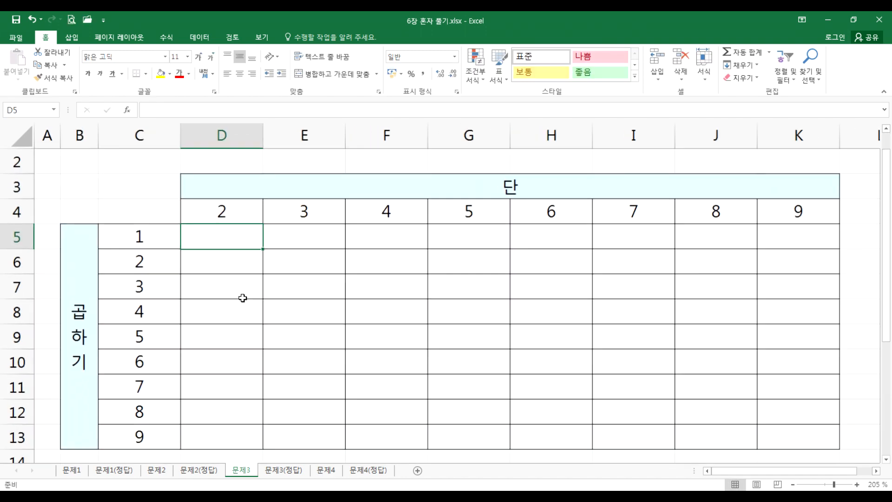
text(=)
click(142, 235)
text(*)
click(221, 211)
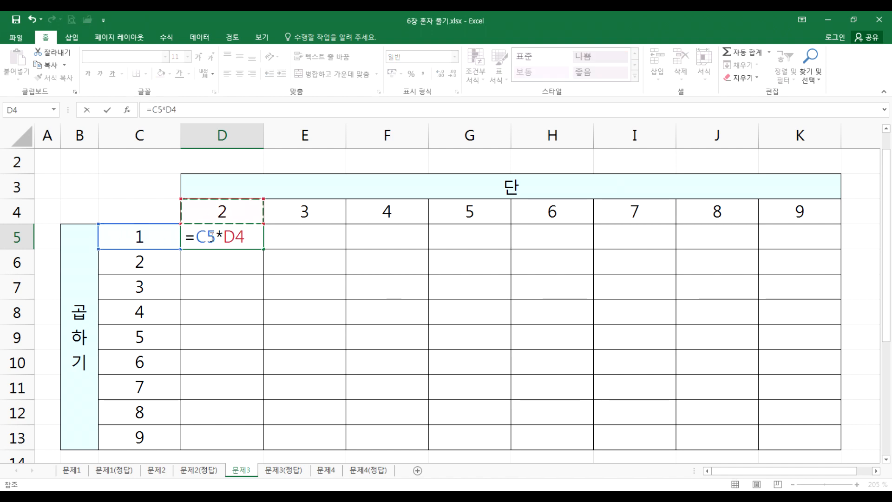
Step: Change the D5 formula to the mixed references =$C5*D$4 and enter it
click(204, 238)
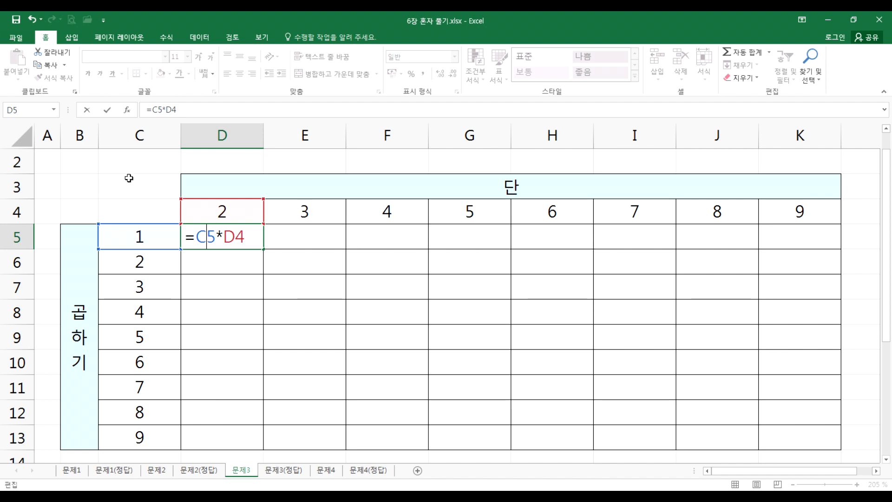
key(Left)
text($)
key(Right)
key(Right)
key(Right)
key(Right)
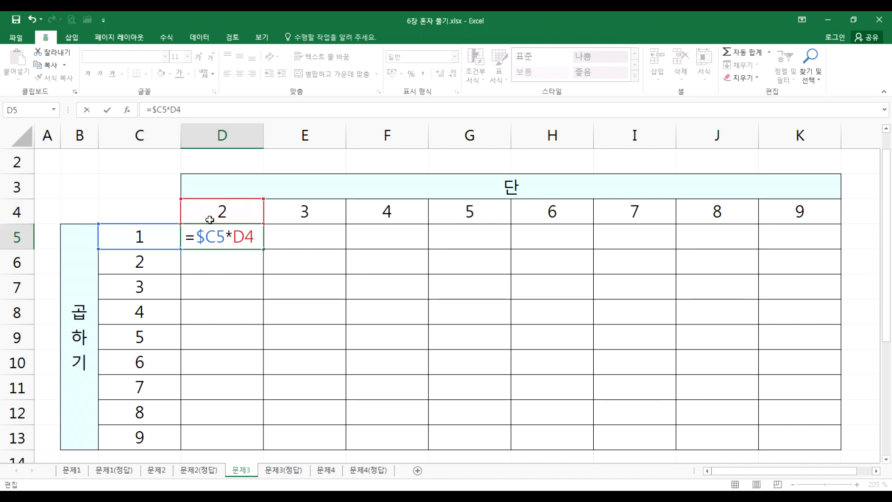
text($)
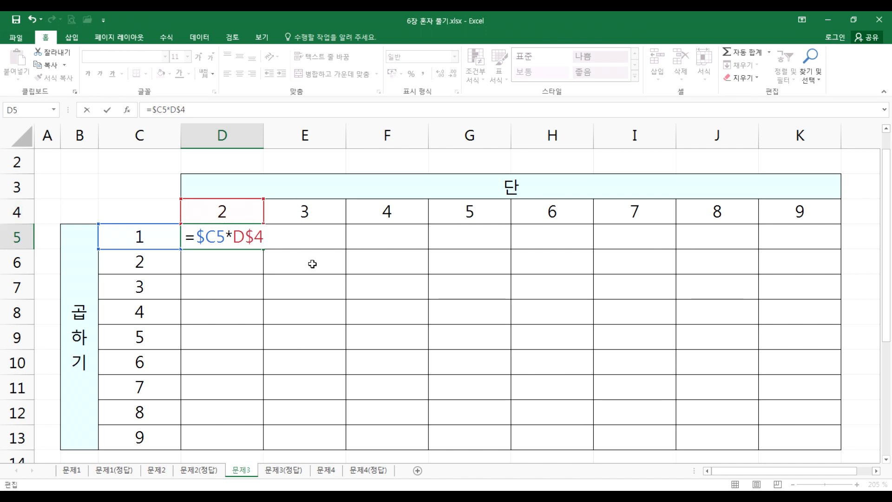
key(Return)
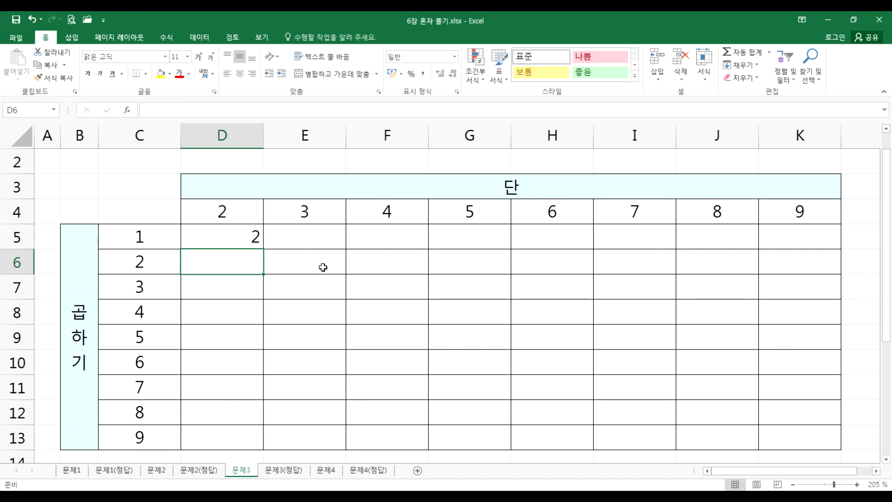
Step: Fill the D5 formula across to K5 and down to row 13 to complete the 구구단 표
click(244, 242)
drag(263, 249, 830, 248)
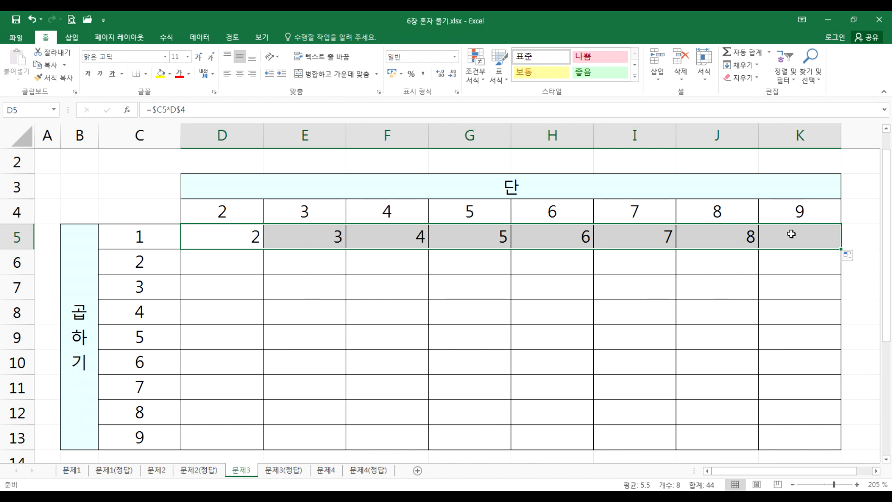
double_click(842, 250)
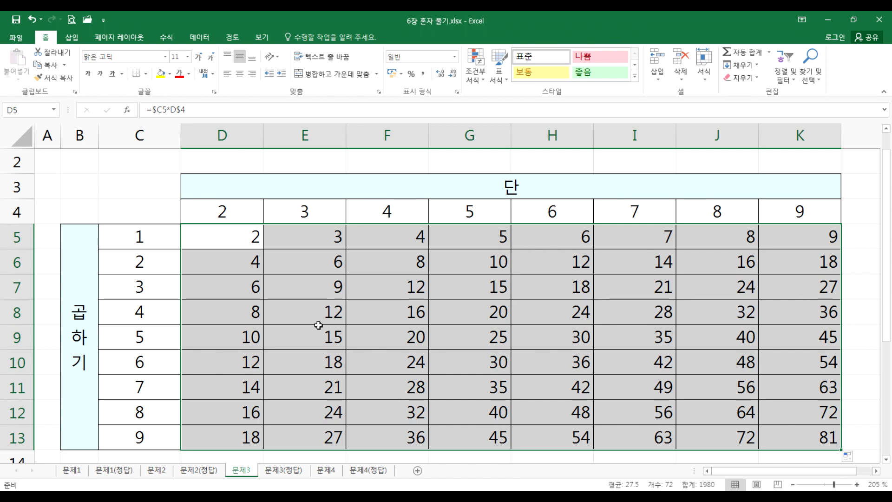
Step: Go to the 문제4 sheet and look over the 당뇨강좌 table and its summary cells
click(324, 470)
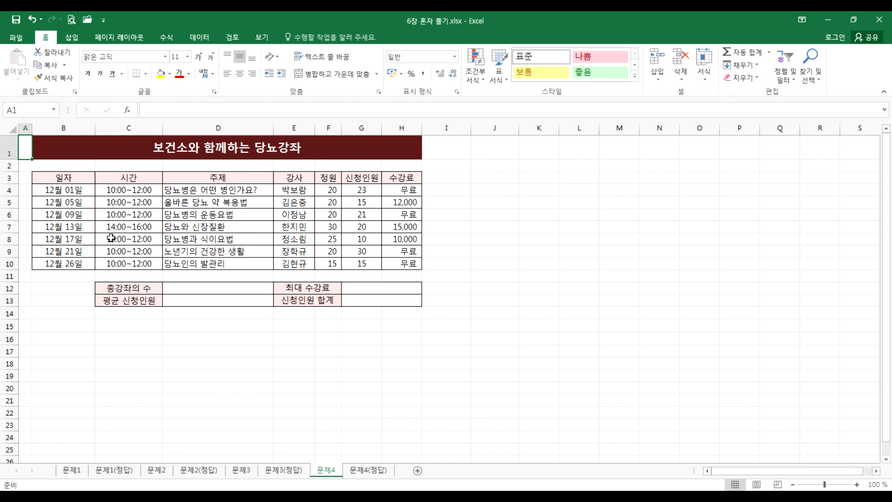
scroll(112, 238, up, 5)
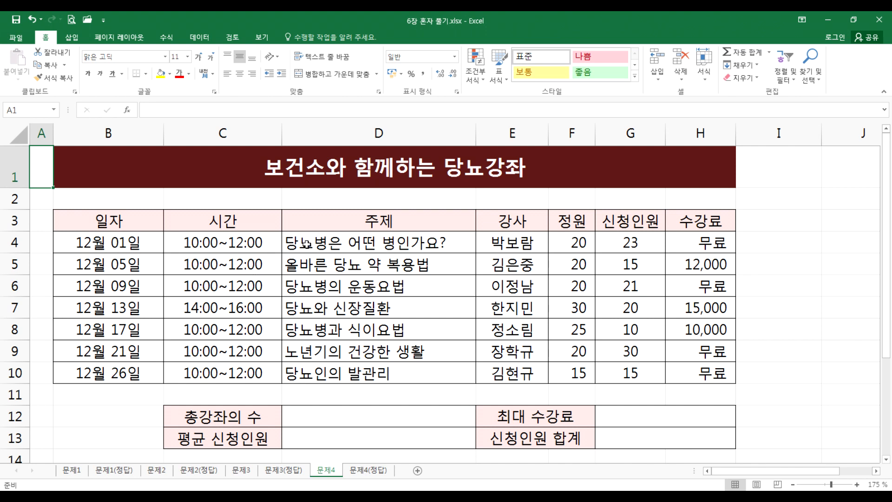
scroll(308, 245, down, 3)
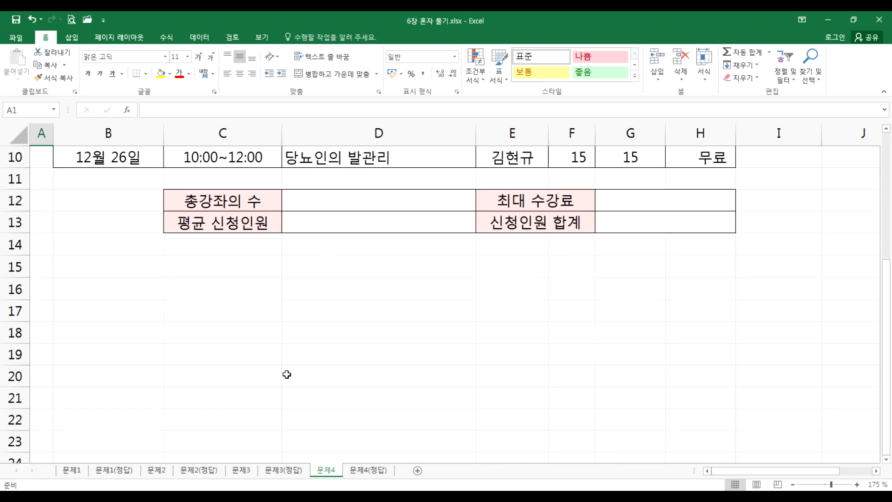
Step: Insert a blank worksheet after 문제4 and enter the labels 이름 in B3 and 생년월일 in B4
click(418, 471)
scroll(228, 276, up, 4)
click(145, 207)
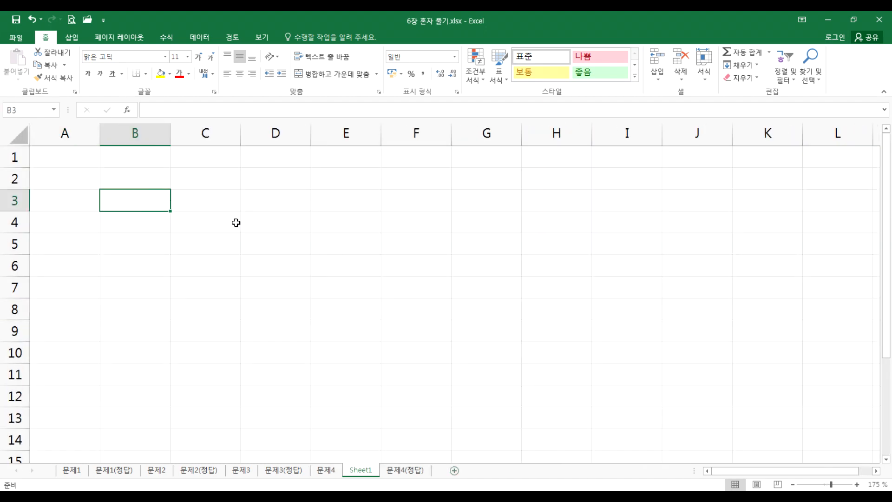
text(이름)
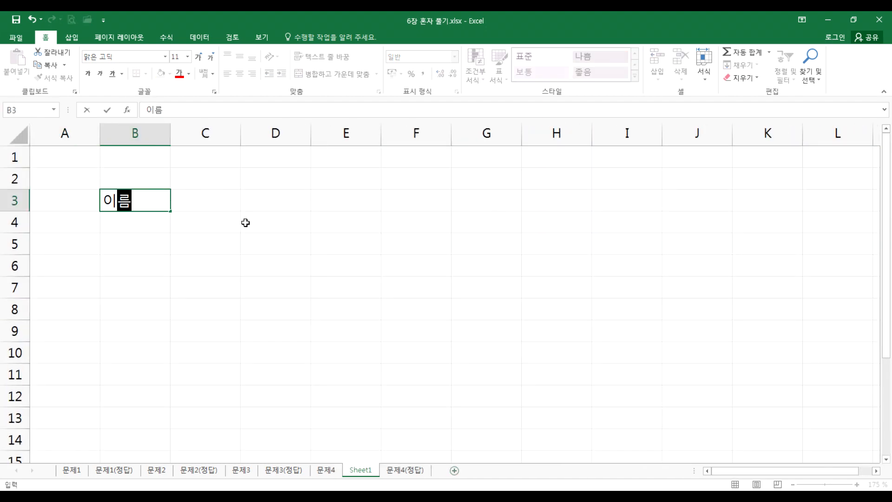
key(Tab)
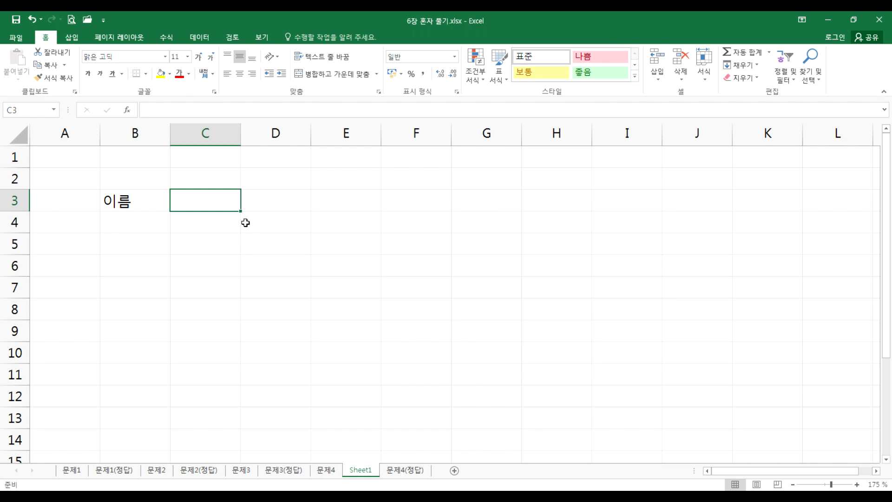
key(Return)
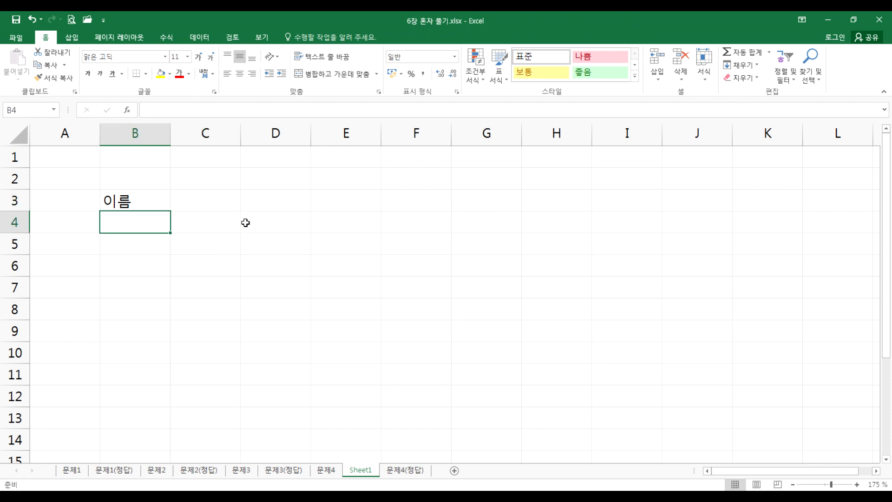
text(생년월ㅇ)
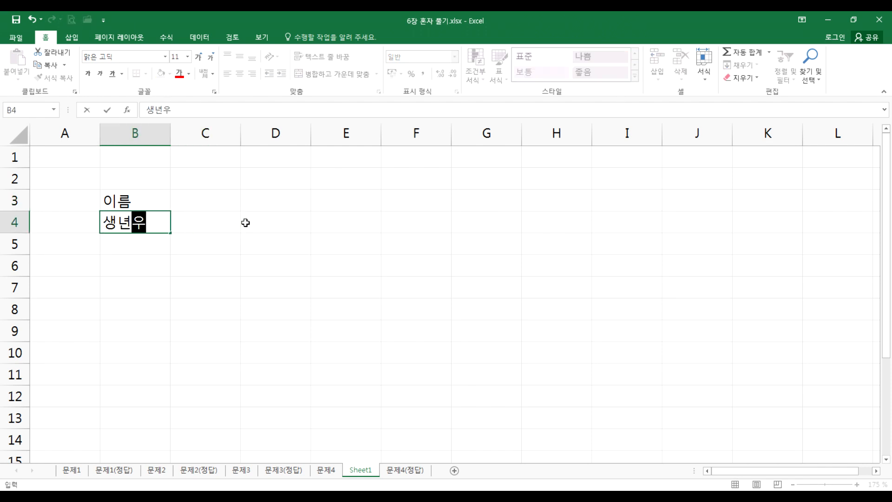
text(일)
key(Tab)
Step: Enter the labels 핸드폰 in D3 and 집전화 in D4
key(Tab)
key(Up)
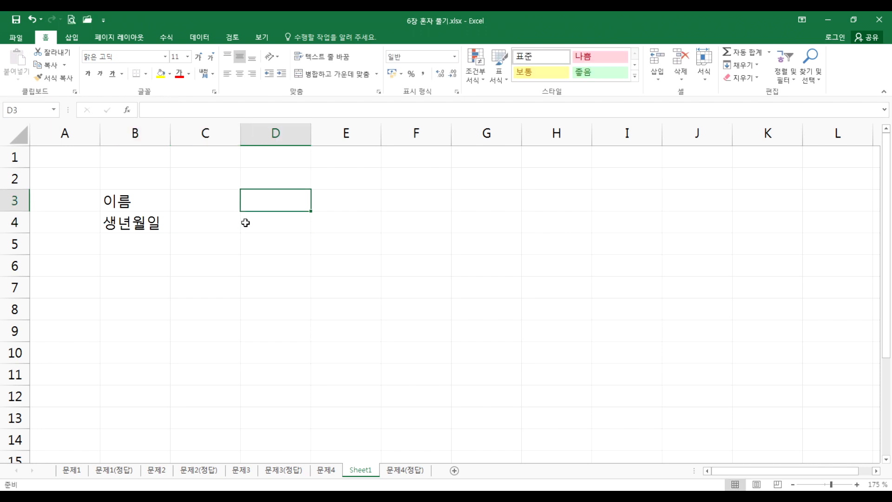
text(해ㄴ드폰)
key(Return)
text(집ㅂ)
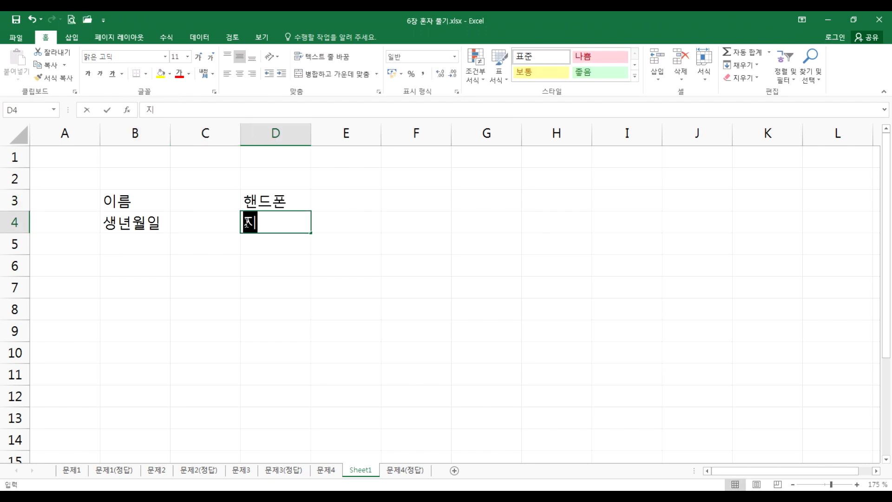
key(BackSpace)
text(전화)
key(Tab)
Step: Enter the labels 전자우편 in F3 and 집주소 in F4, and narrow the empty column A
key(Tab)
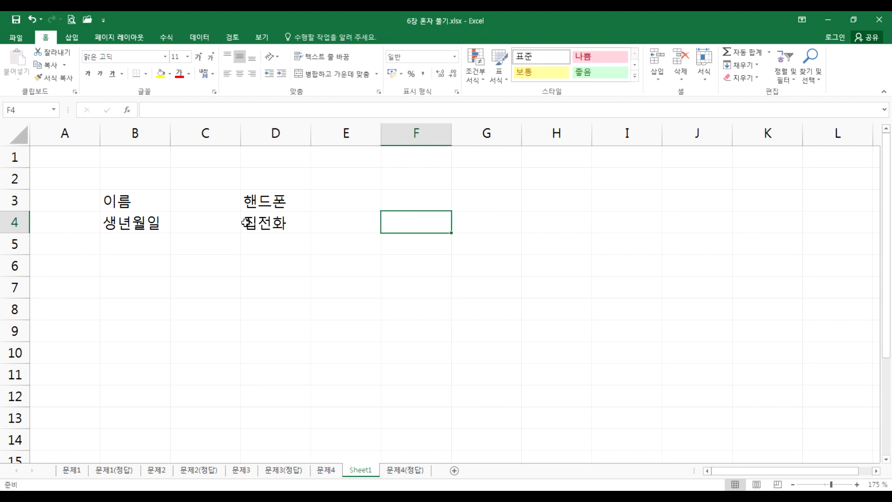
key(Up)
text(전자우편)
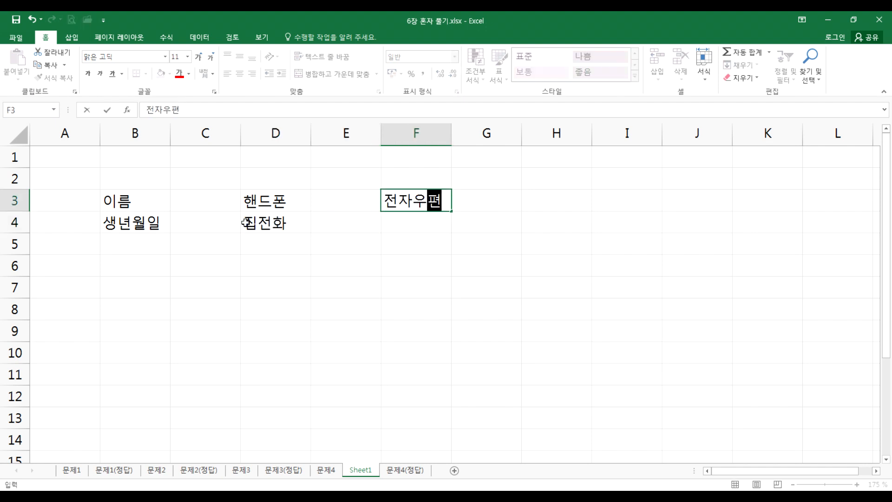
key(Return)
text(지ㅂ주소)
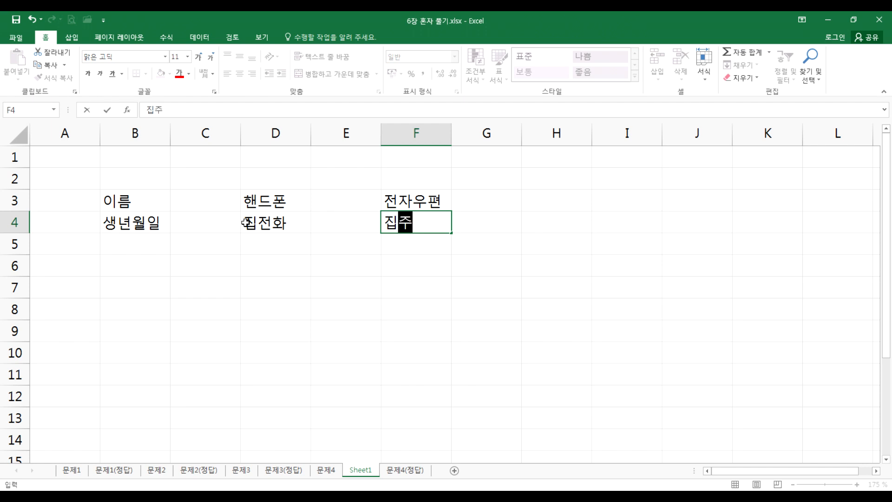
key(Return)
drag(122, 205, 506, 225)
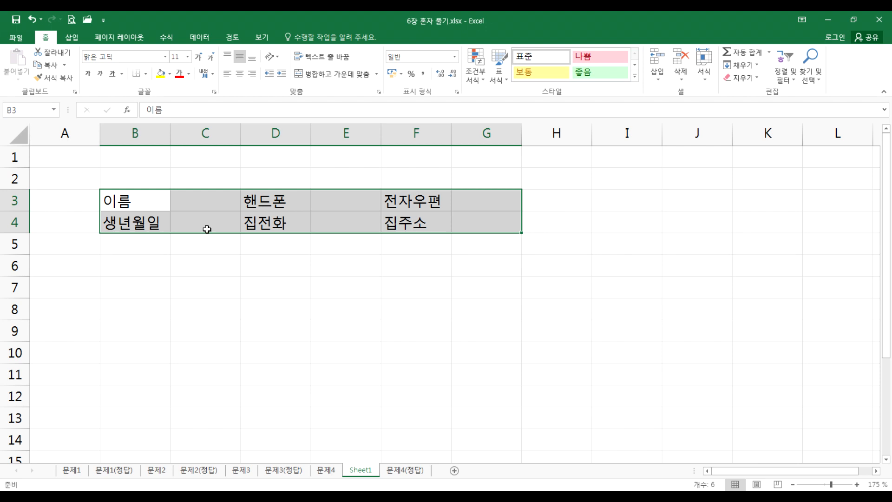
drag(101, 134, 60, 133)
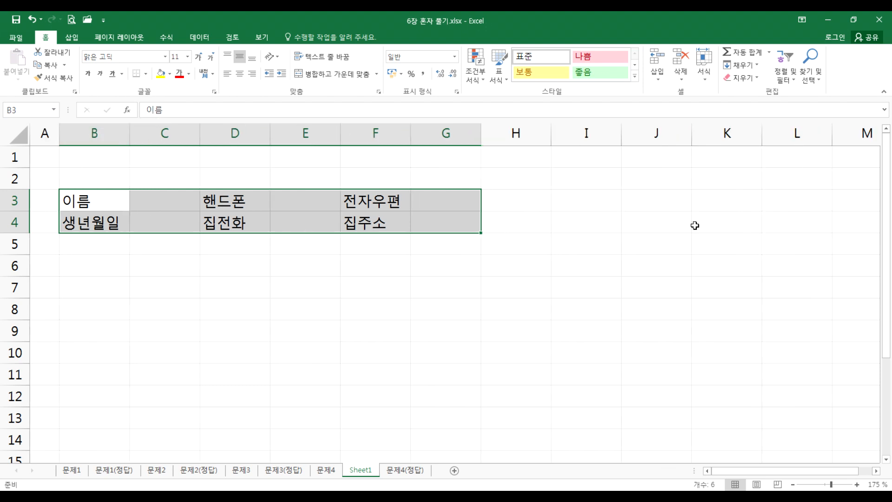
Step: Begin a vertical version of the labels with 이름 in J3 and 생년월일 in J4
click(624, 210)
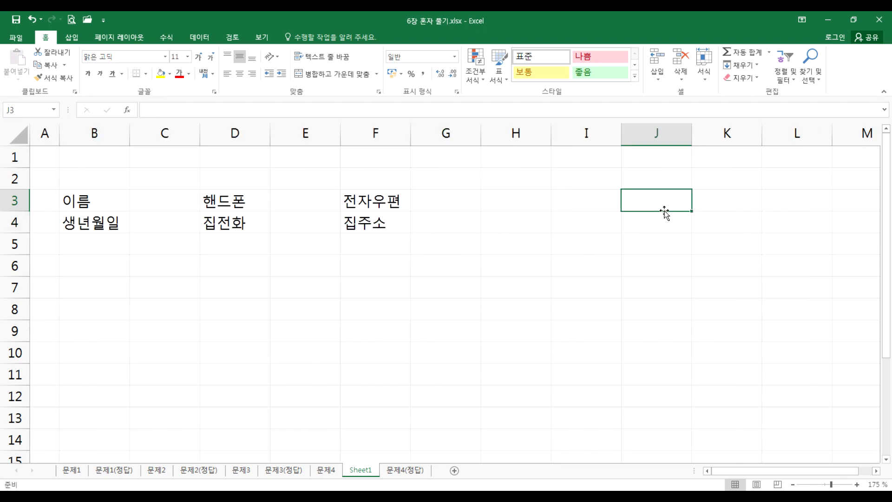
text(이름)
key(Return)
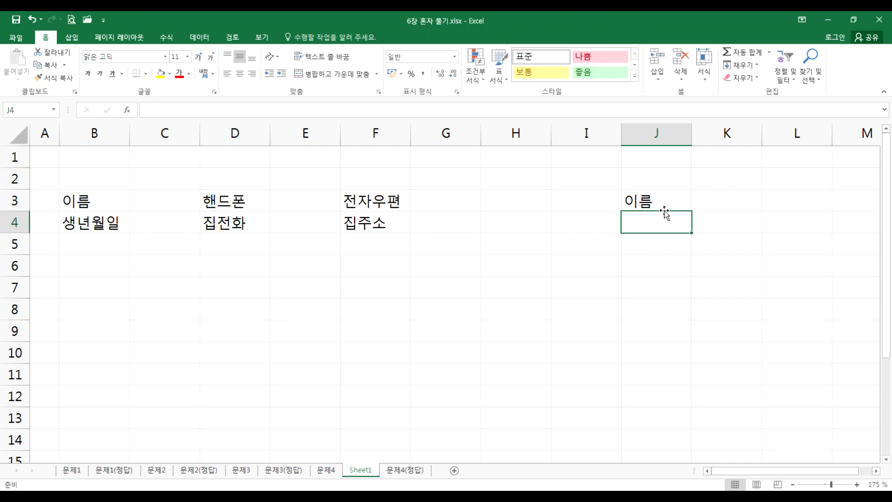
text(생ㄴ)
text(년월이)
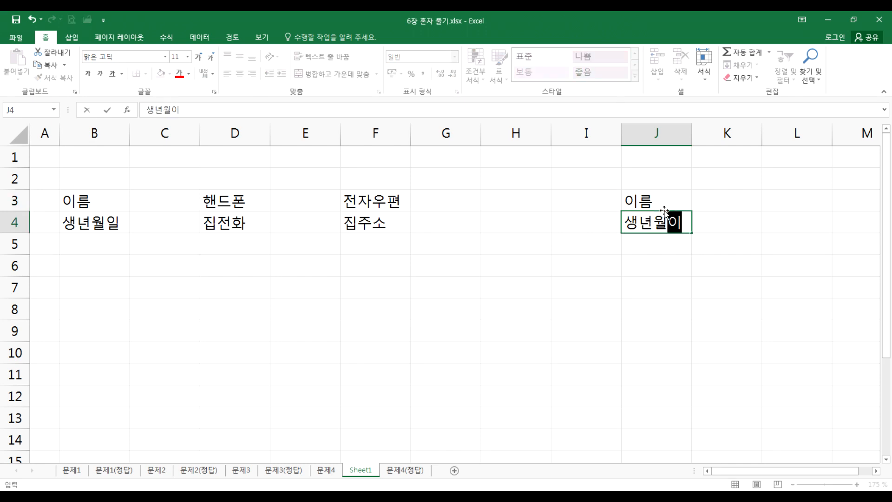
text(ㄹ)
key(Return)
Step: Continue the vertical list in J5:J8 with the labels 핸드폰, 집전화, 전자우편 and 집주소
text(핸드폰)
key(Return)
text(집전화)
key(Return)
text(전자우편)
key(Return)
text(집주소)
key(Return)
key(Up)
key(F2)
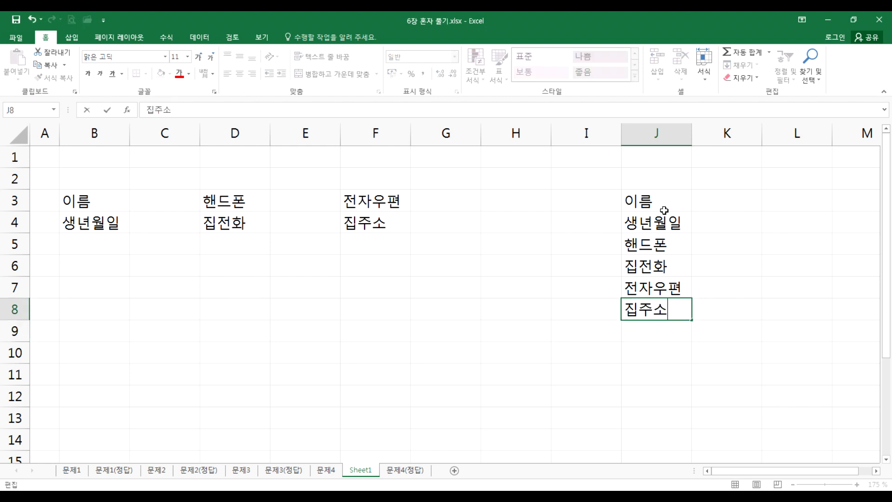
key(Return)
Step: Compare the horizontal label layout in B3:G4 with the vertical list in J3:J8 and the blank entry cells beside the labels
drag(70, 203, 396, 225)
drag(111, 246, 142, 245)
drag(284, 280, 374, 437)
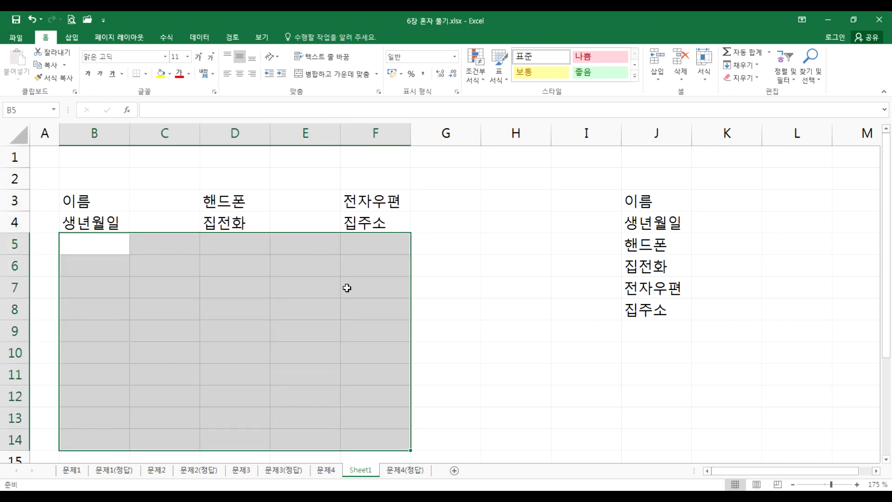
click(660, 204)
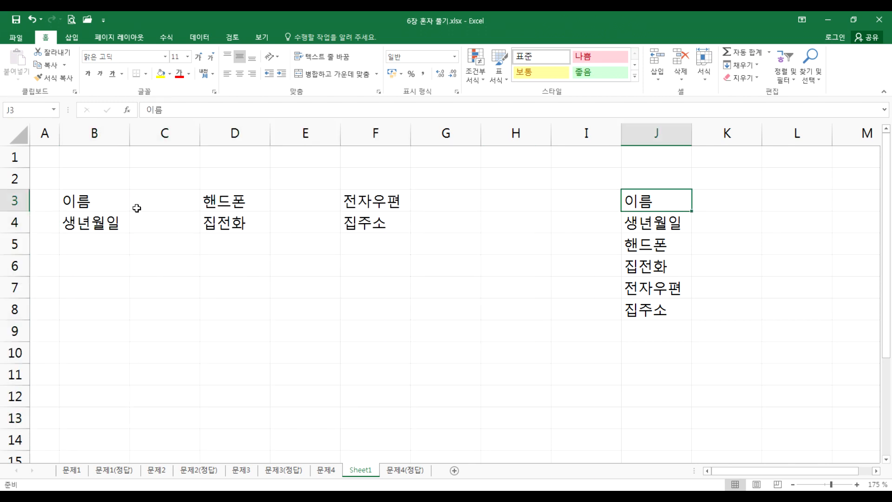
click(730, 198)
click(724, 222)
click(720, 243)
click(718, 265)
click(716, 288)
drag(653, 205, 729, 309)
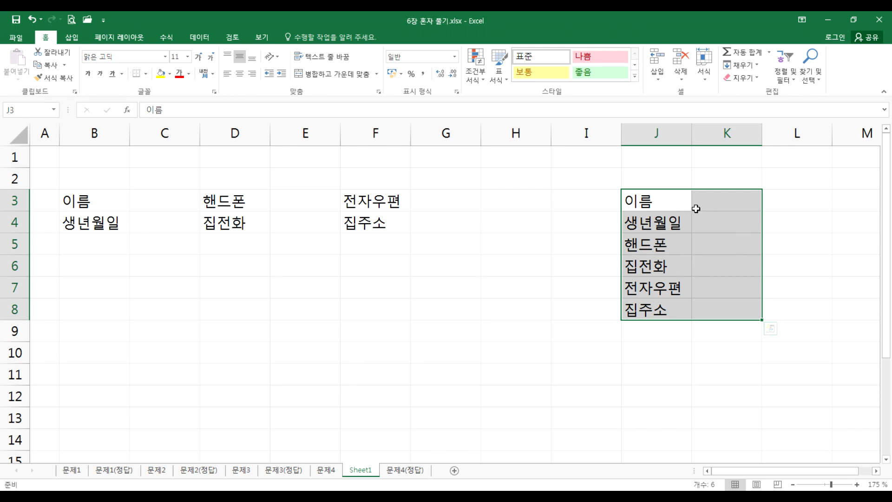
drag(80, 205, 386, 228)
drag(650, 201, 695, 308)
click(435, 283)
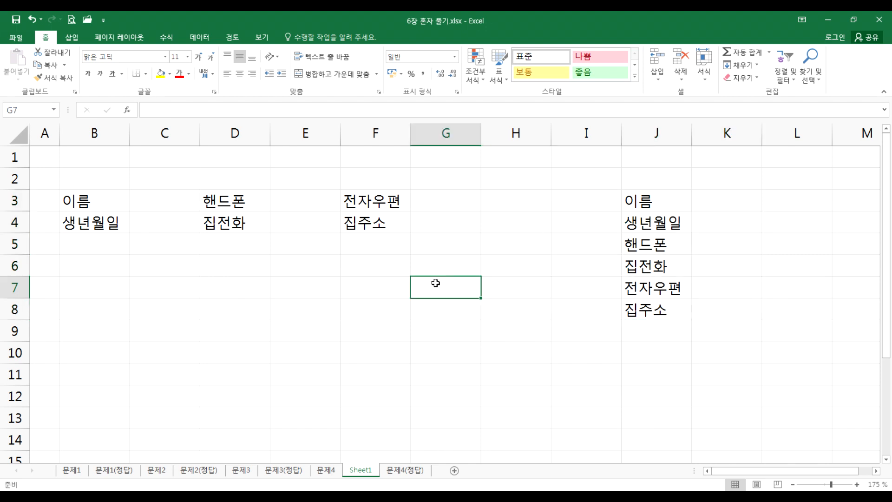
click(447, 133)
click(447, 271)
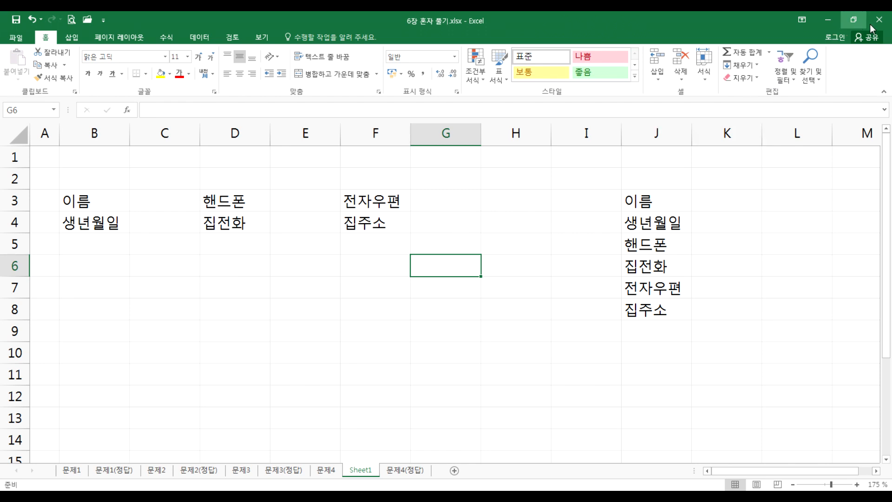
Step: Return to the 문제4 sheet and examine the lecture data in B4:H10 and the empty cells F11:H11 below it
click(332, 471)
scroll(370, 337, up, 3)
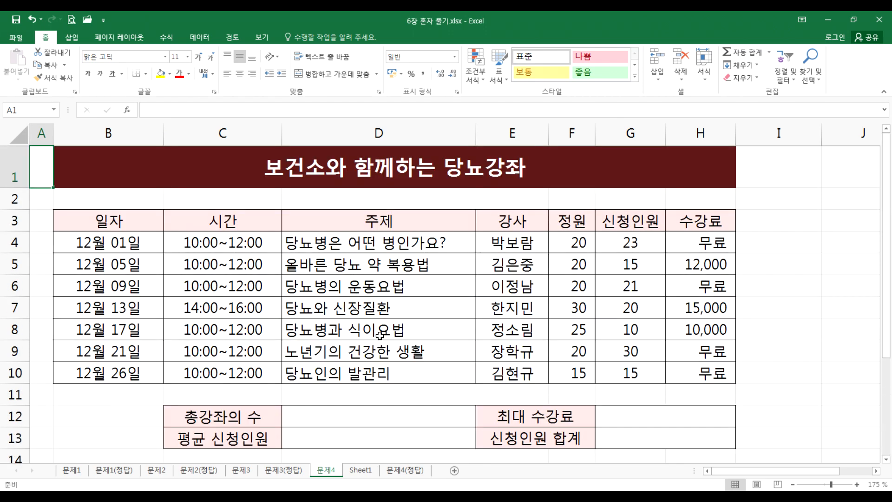
drag(148, 240, 703, 369)
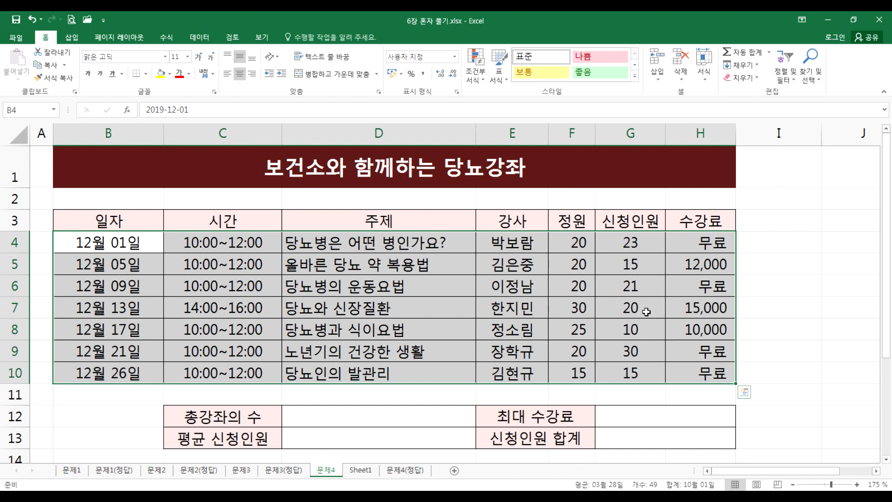
scroll(647, 312, down, 2)
click(574, 246)
scroll(617, 280, up, 2)
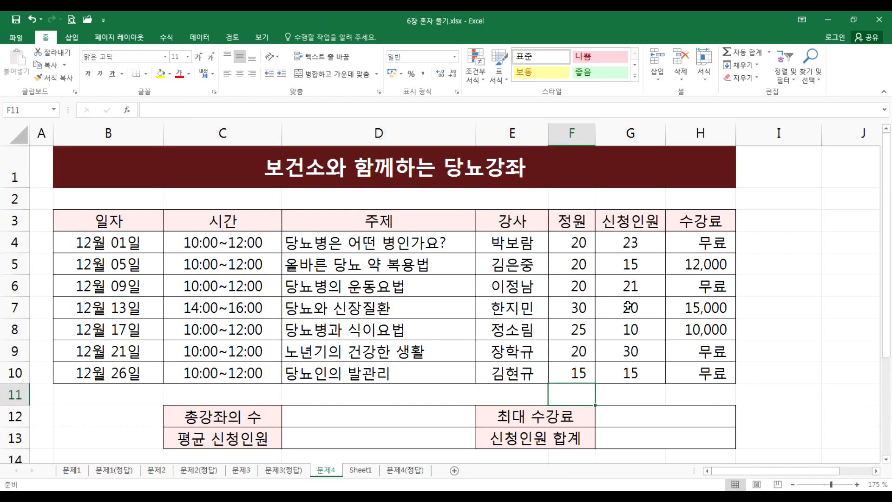
click(627, 393)
click(676, 395)
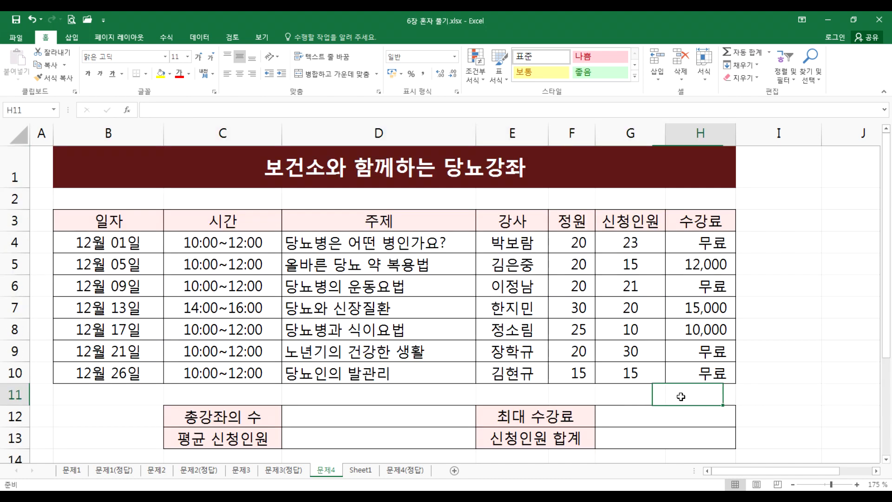
drag(583, 395, 703, 391)
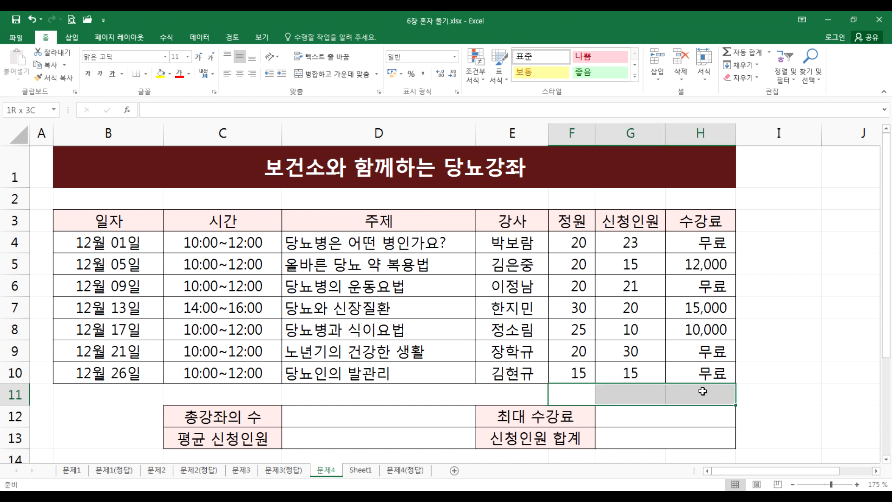
drag(702, 391, 703, 391)
Step: Examine the 신청인원 and 수강료 entries in rows 4 and 5 and the blank cells I4:I10 beside the table
click(623, 265)
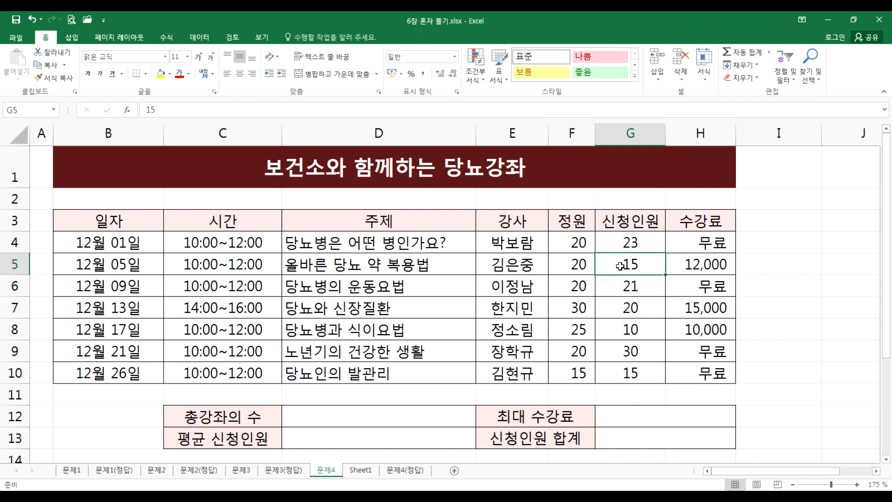
click(687, 264)
click(627, 268)
click(755, 263)
drag(762, 231, 753, 365)
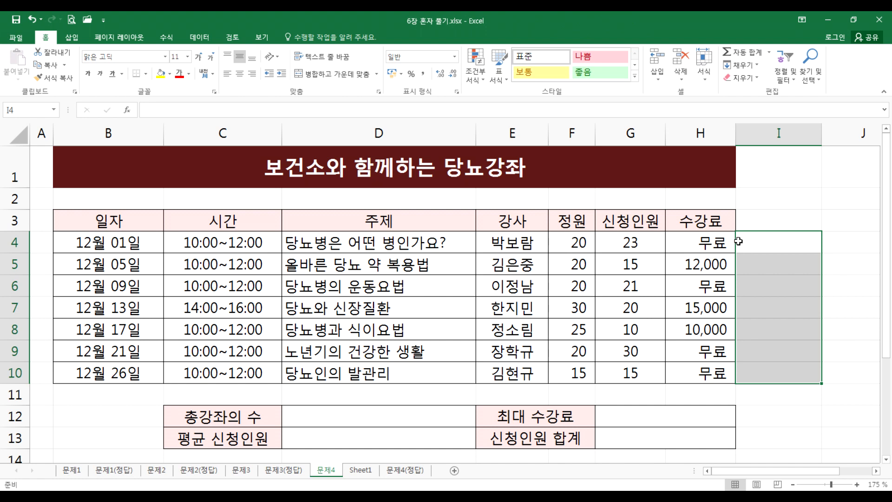
click(702, 239)
click(626, 243)
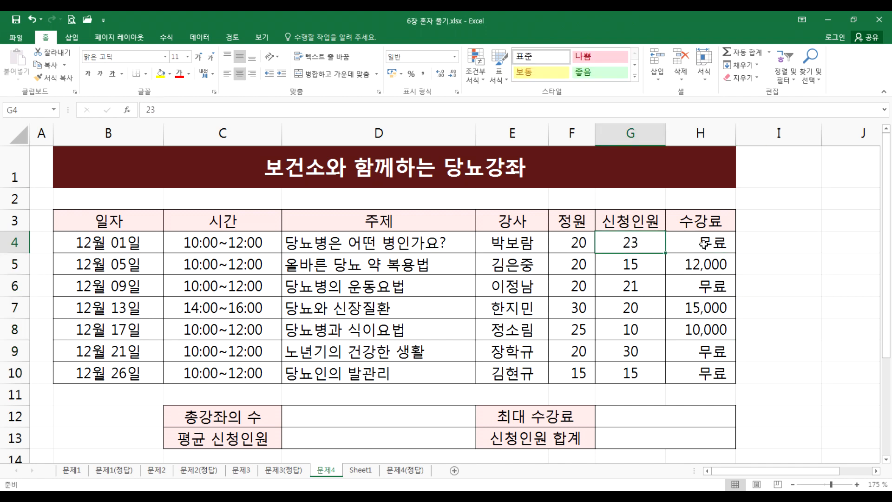
click(771, 245)
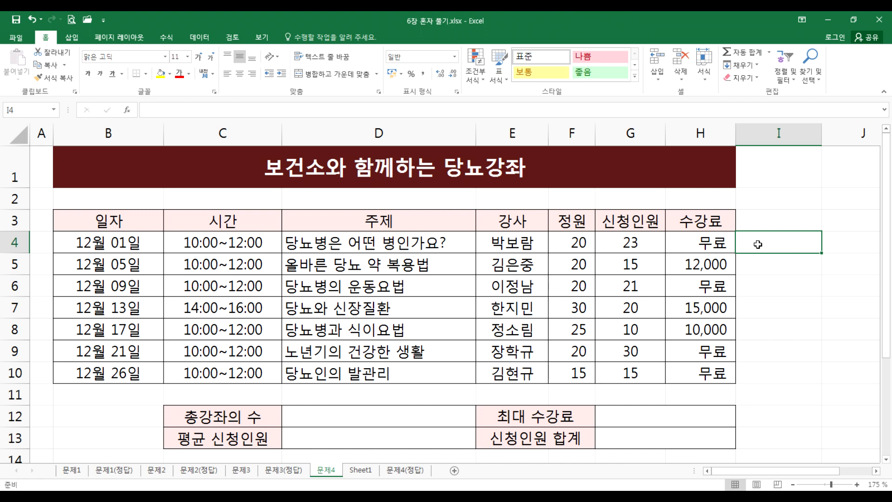
Step: Compare the 주제 texts in D4:D10 with the numeric columns as data for 총강좌의 수, ending on cell D12
click(305, 416)
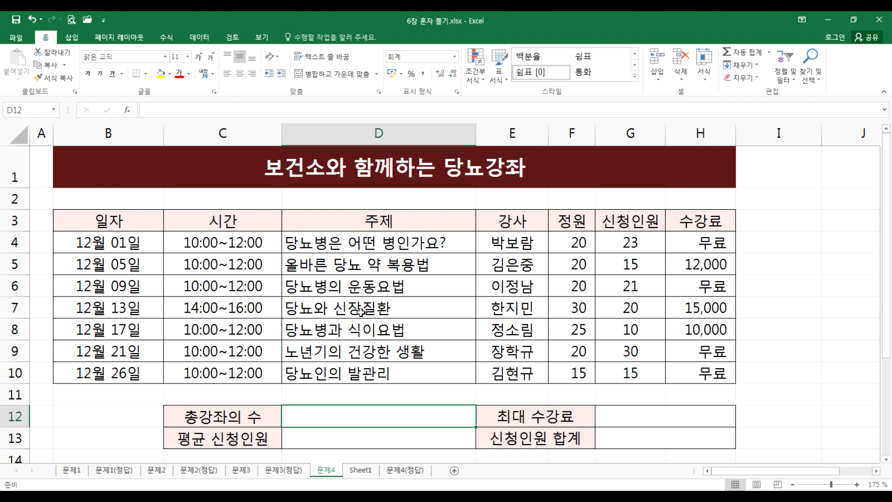
drag(321, 240, 311, 373)
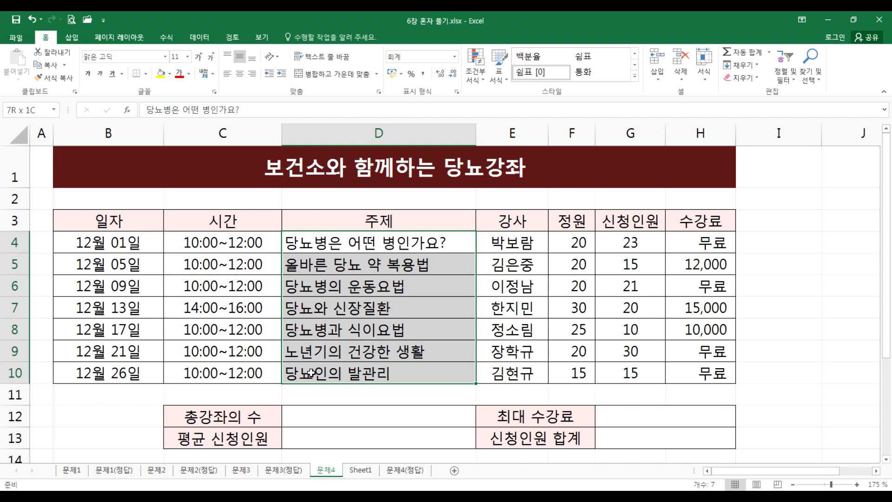
drag(311, 373, 311, 373)
drag(589, 239, 608, 374)
drag(676, 239, 622, 372)
drag(347, 244, 346, 374)
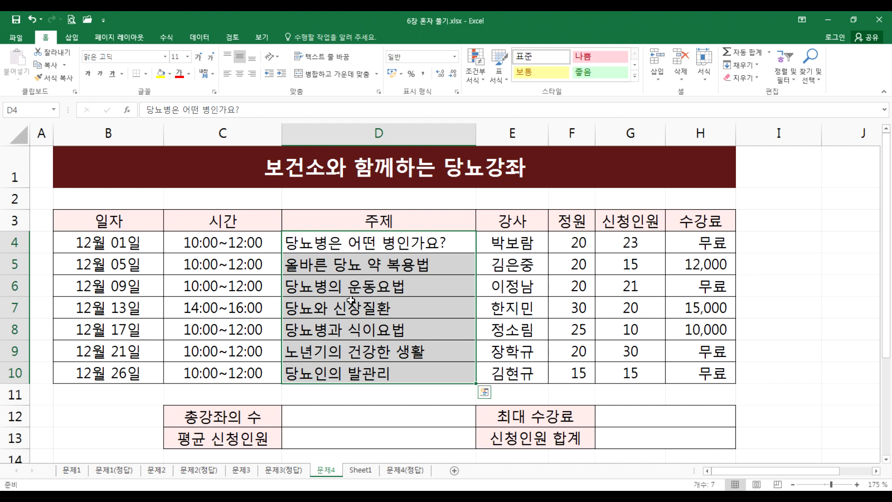
click(303, 408)
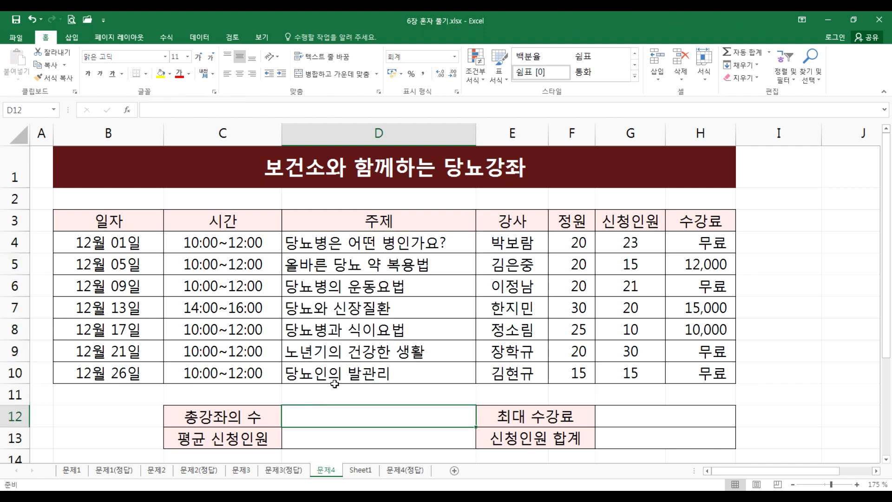
scroll(376, 317, down, 1)
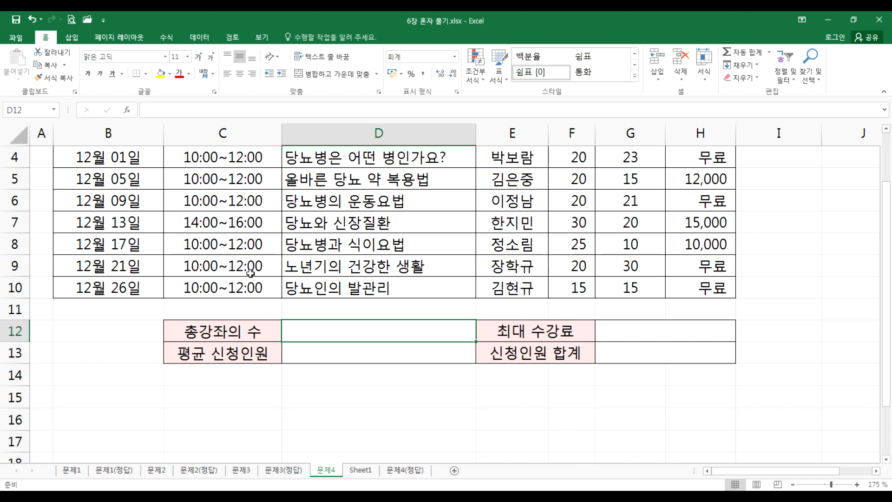
click(165, 39)
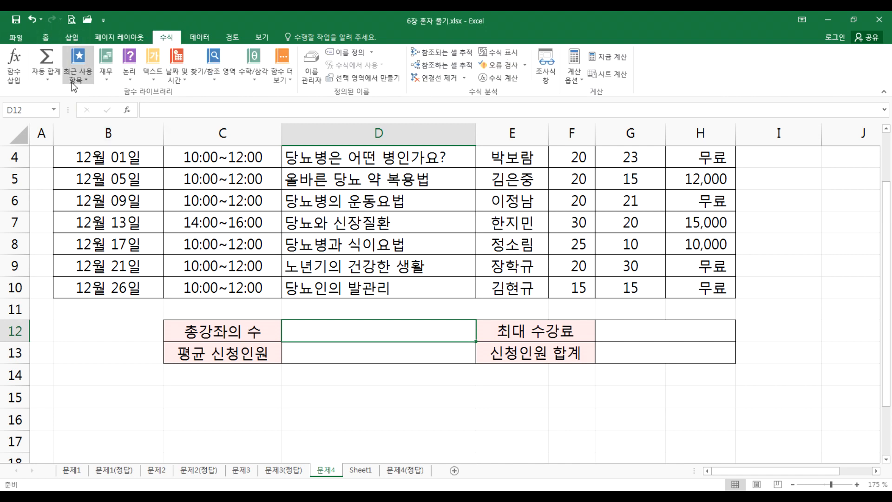
click(47, 73)
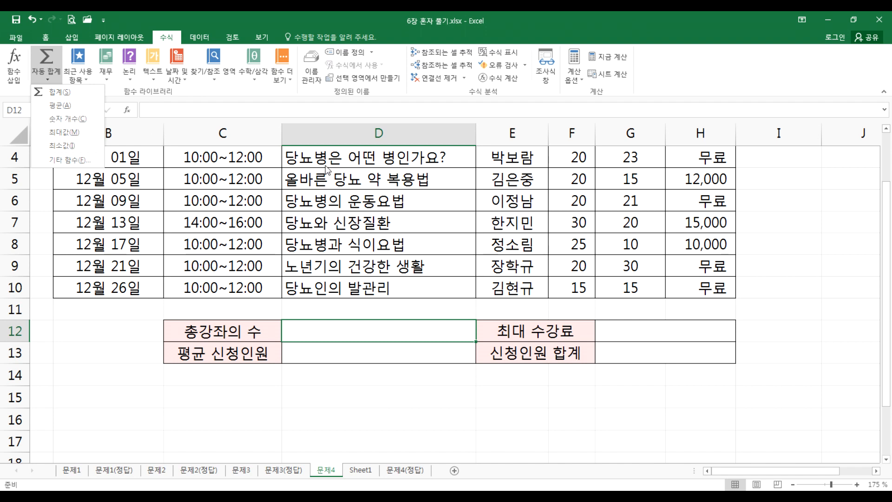
click(60, 120)
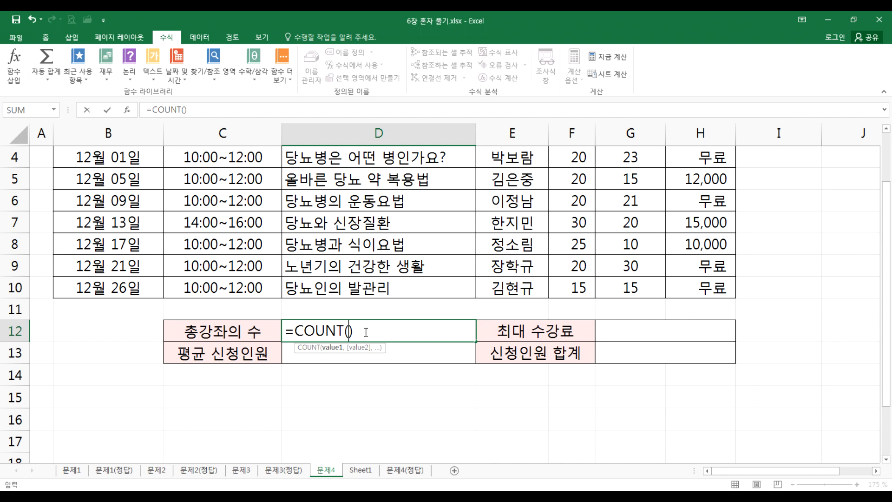
key(Escape)
Step: Begin a COUNT formula in D12 for 총강좌의 수 and compare the descriptions of the suggested COUNTA and COUNTBLANK functions
text(=COUNT)
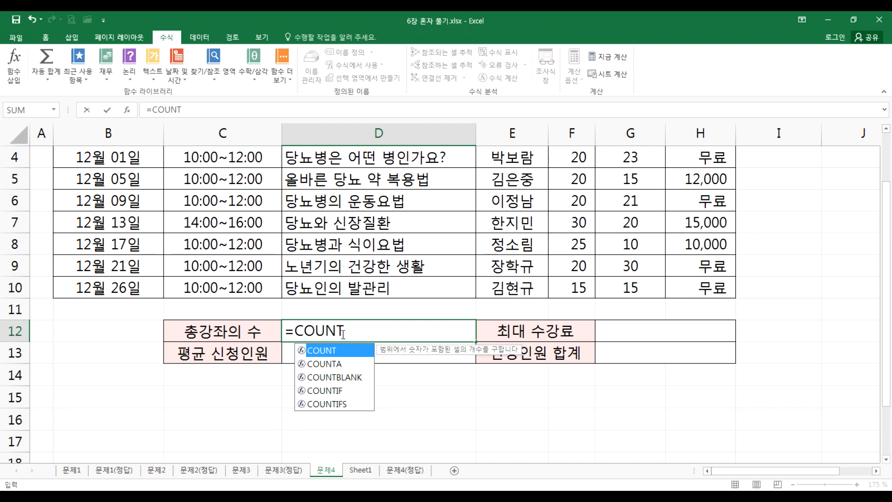
click(320, 367)
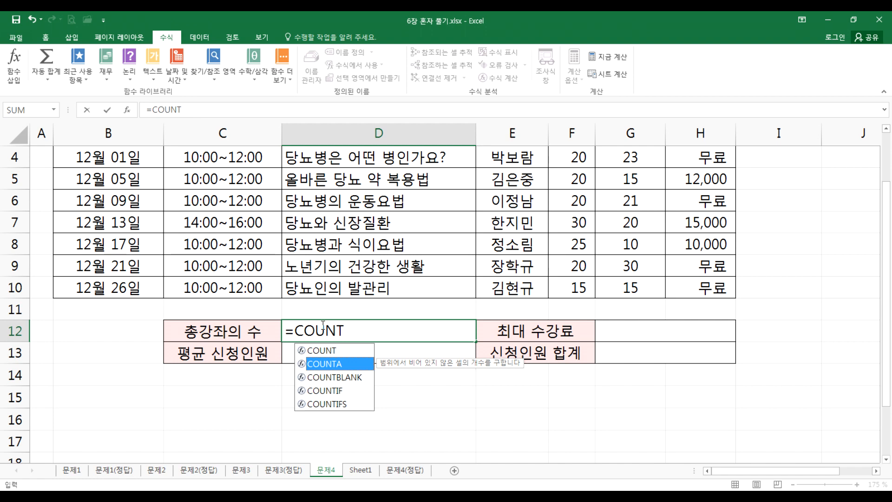
click(321, 377)
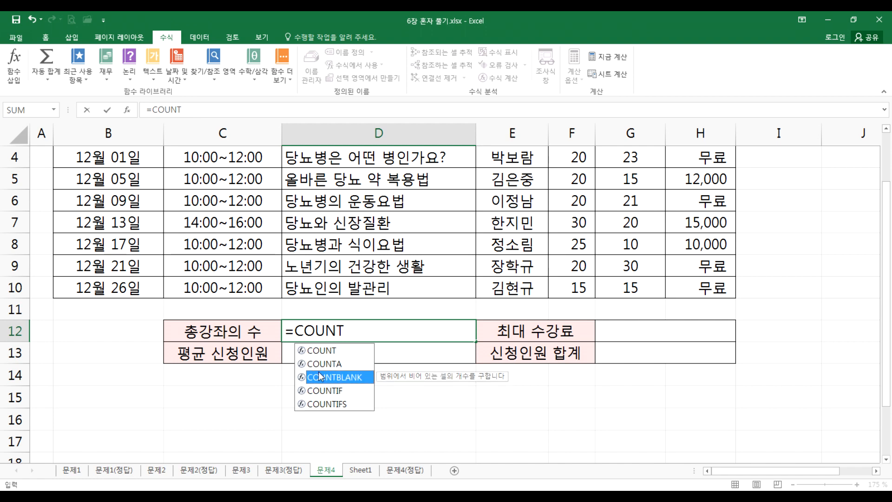
click(328, 365)
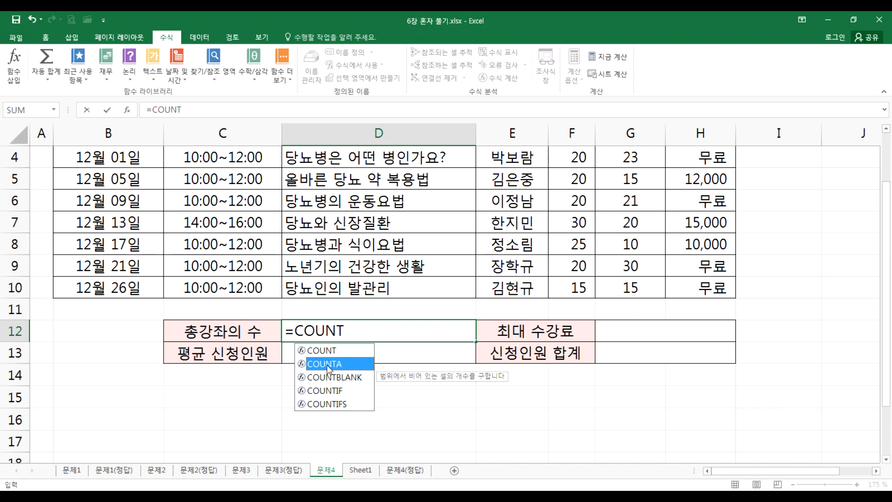
click(328, 377)
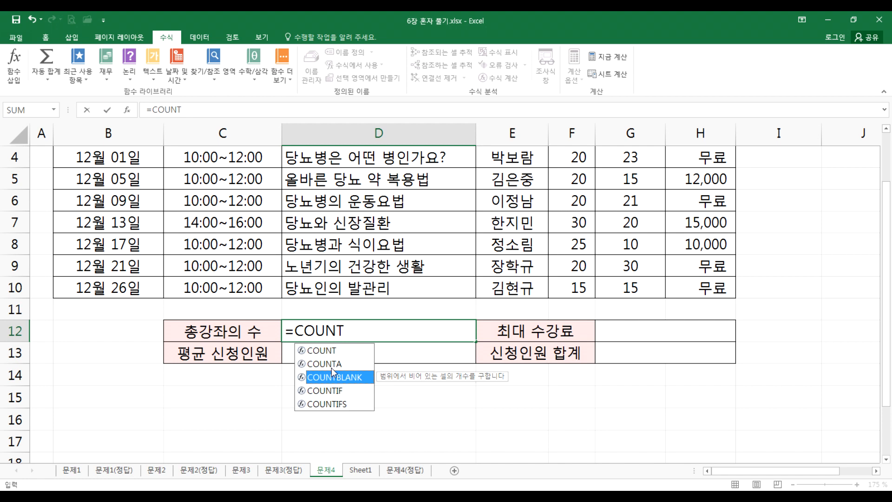
click(330, 366)
click(328, 364)
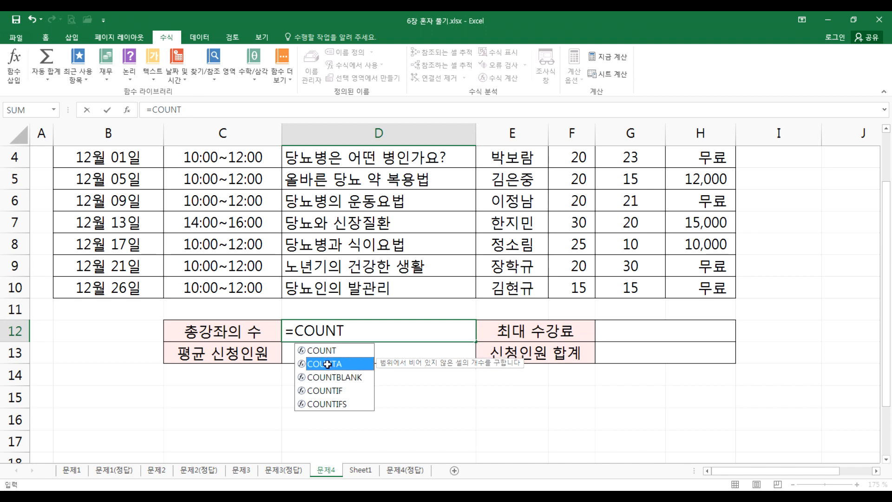
Step: Complete the D12 formula as =COUNTA(D4:D10) to count the lecture topics, and review the finished formula
double_click(328, 364)
scroll(357, 342, up, 1)
drag(325, 243, 318, 371)
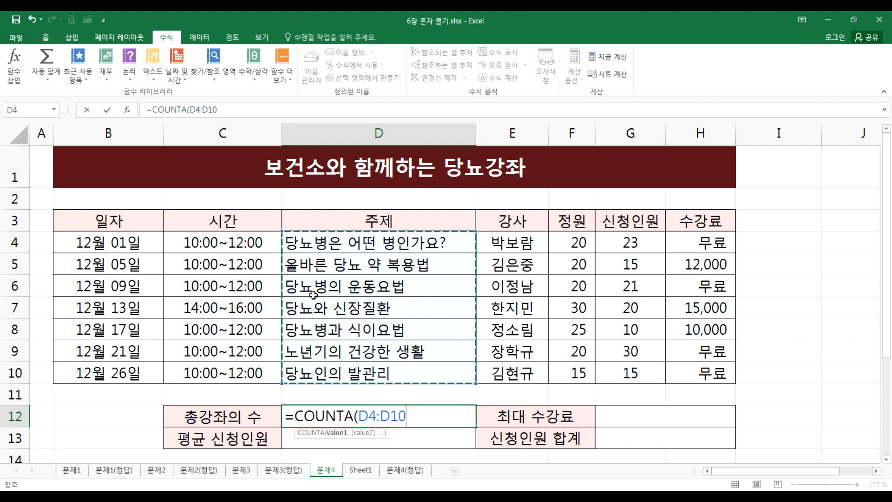
scroll(320, 302, down, 2)
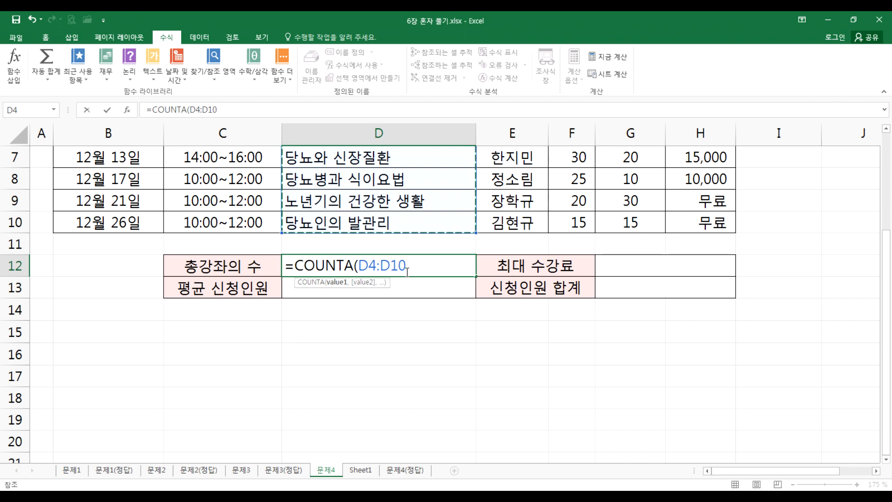
key(Return)
click(406, 272)
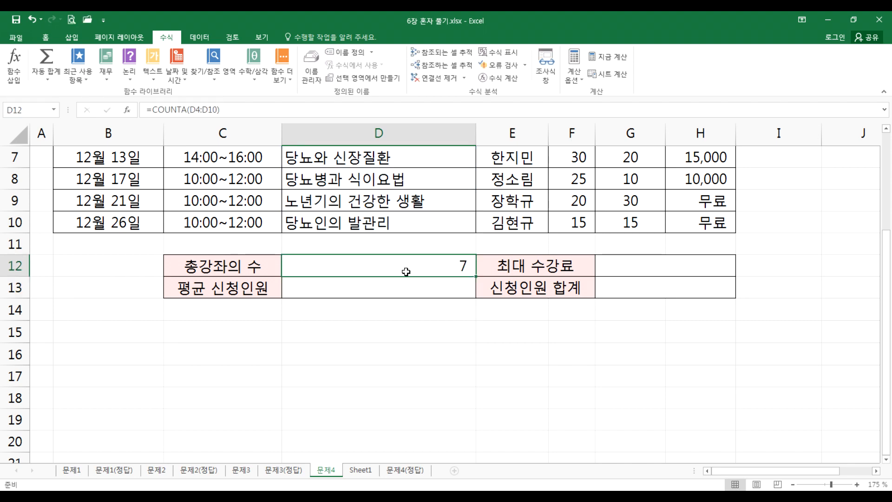
double_click(406, 272)
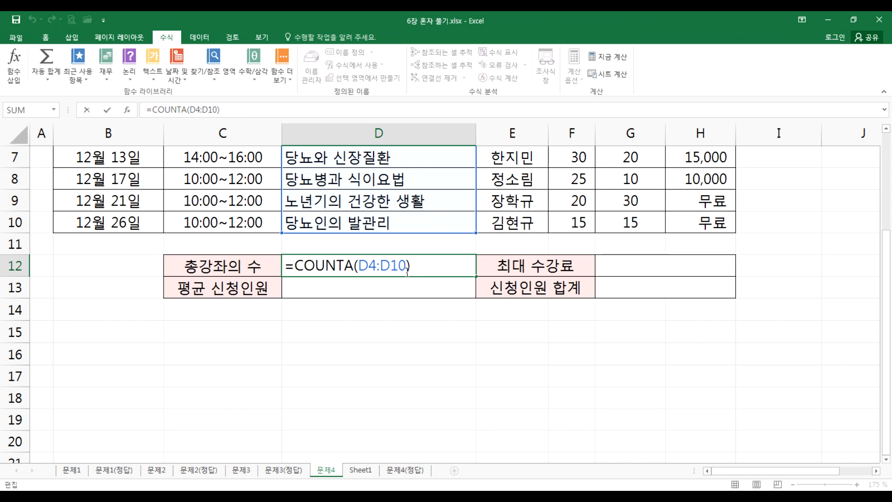
key(Escape)
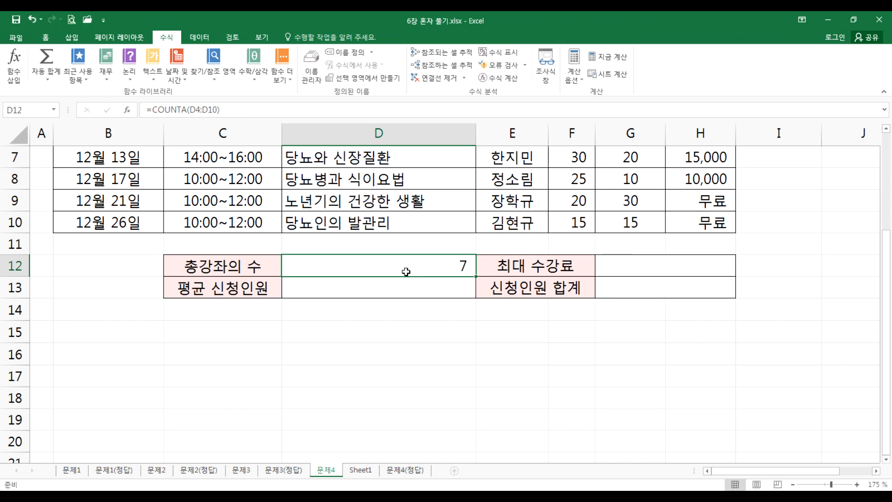
Step: Calculate 최대 수강료 in G12 with the MAX function over the fee cells H4:H10
scroll(646, 339, up, 2)
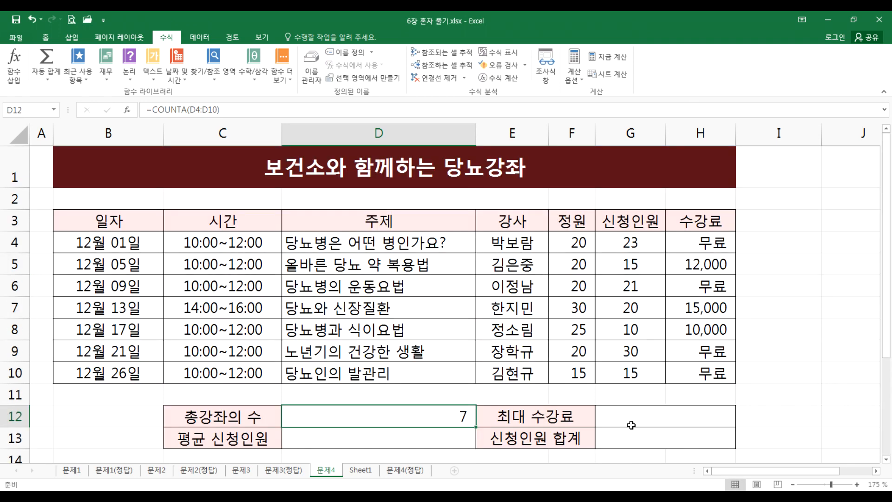
drag(693, 242, 707, 374)
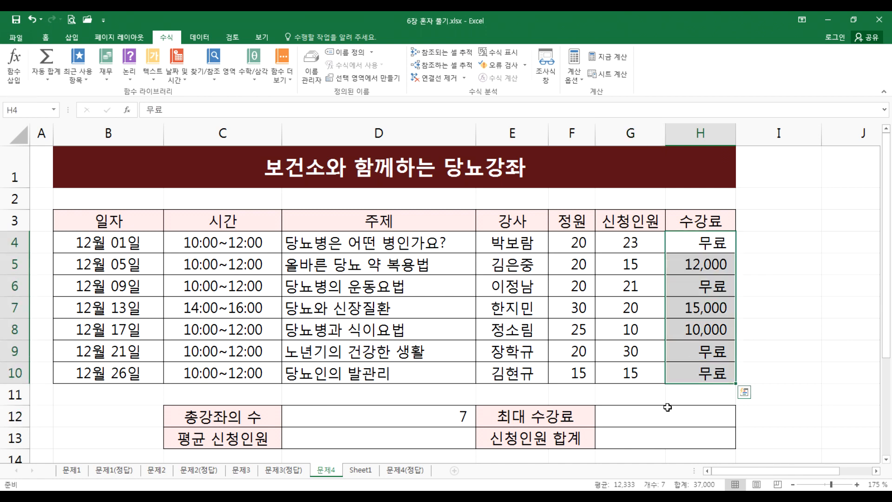
click(660, 411)
scroll(643, 370, down, 1)
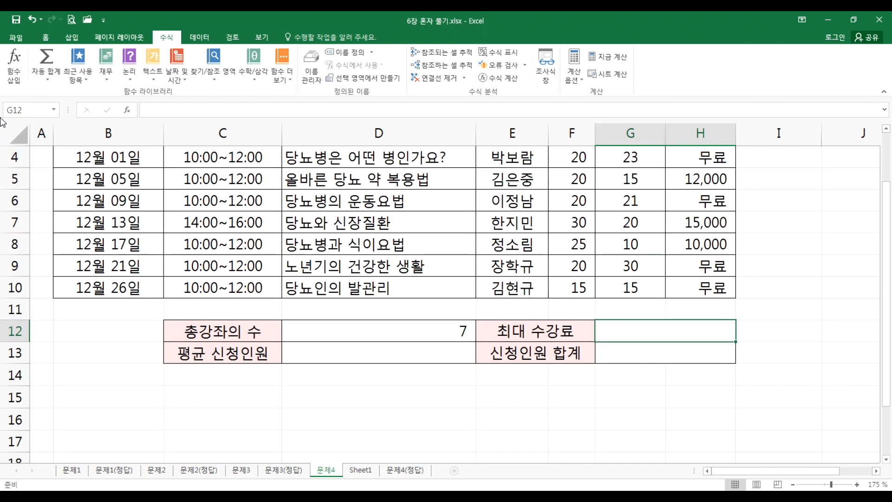
click(47, 77)
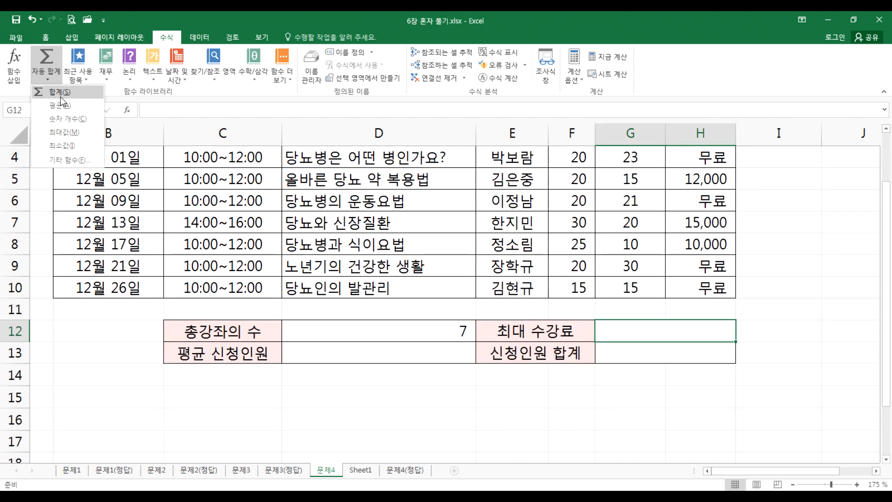
click(73, 135)
scroll(667, 238, up, 1)
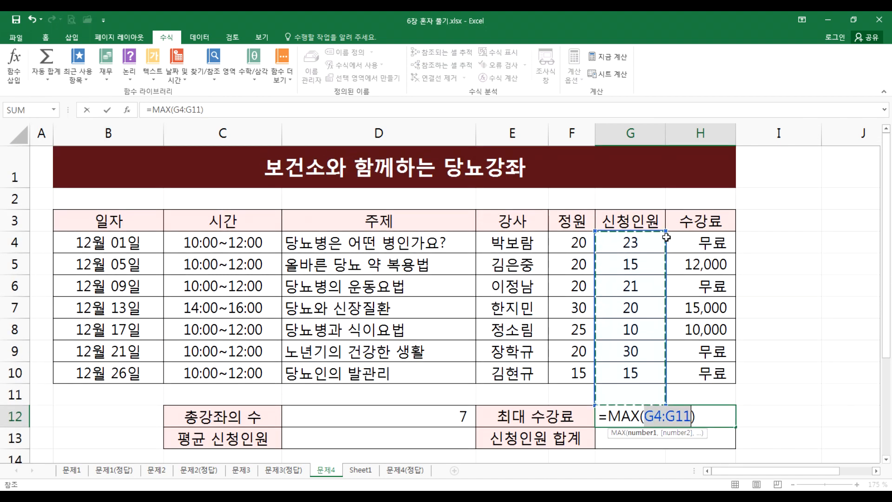
drag(688, 242, 725, 374)
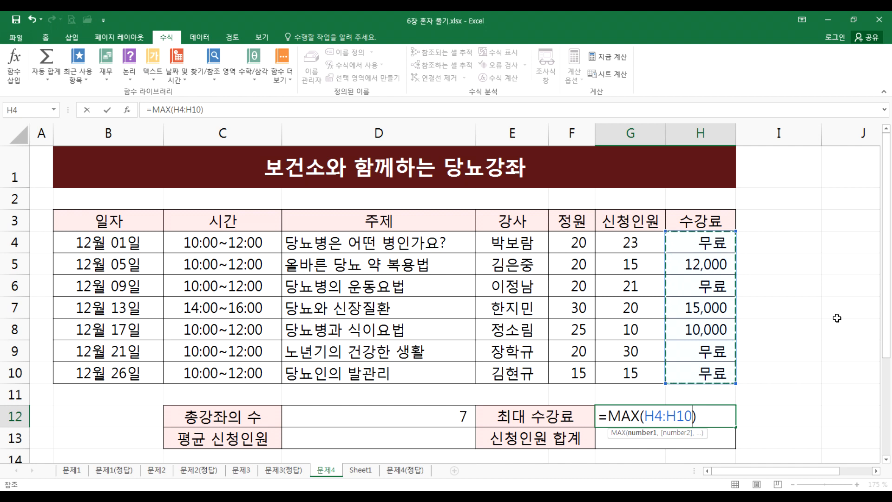
key(Return)
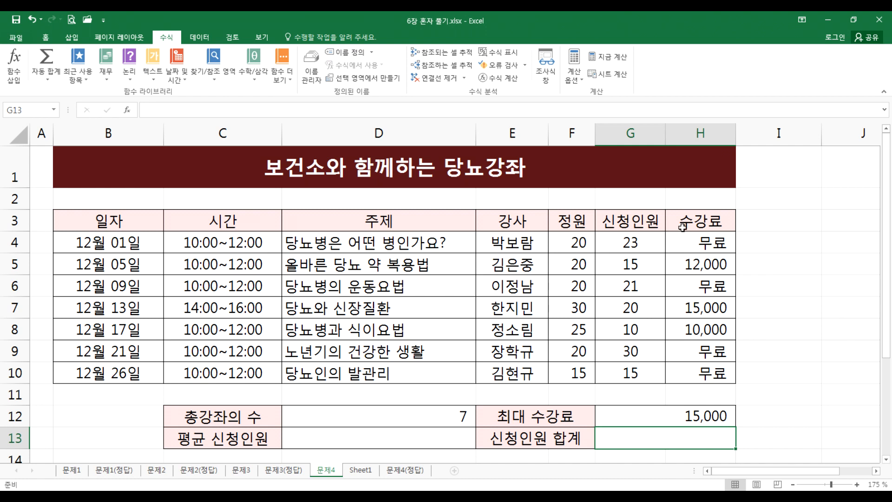
Step: Look through the function library categories 재무, 논리, 텍스트, 날짜 및 시간, 찾기/참조 영역, 수학/삼각 and 함수 더 보기
click(106, 70)
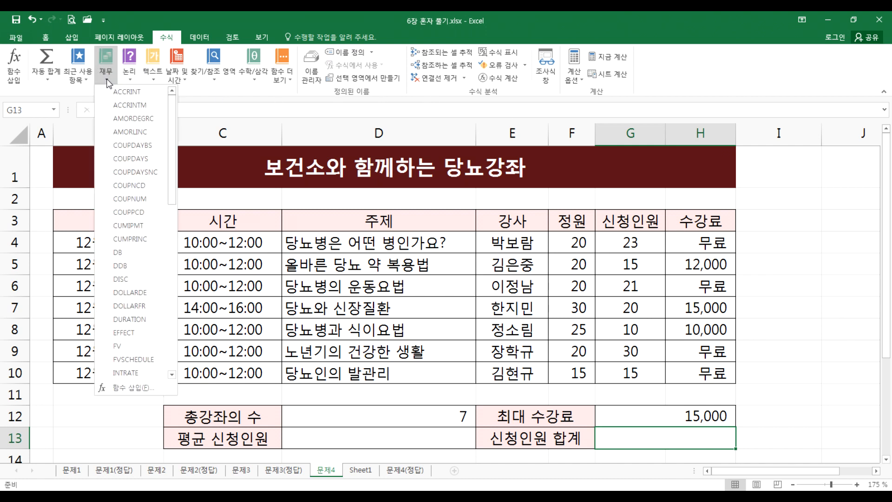
click(133, 72)
click(153, 77)
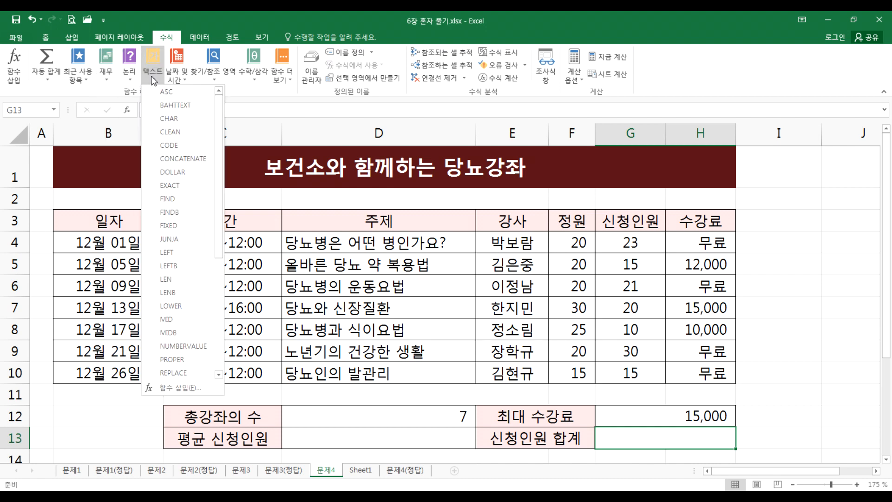
click(176, 79)
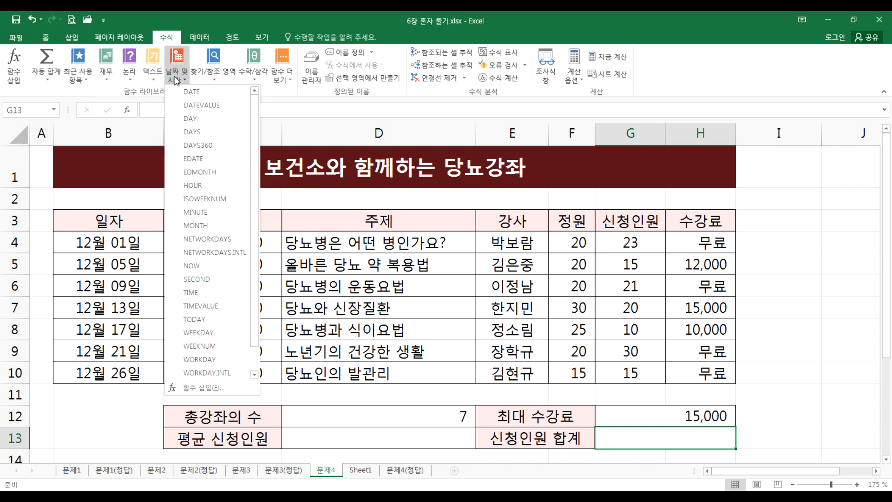
click(213, 77)
click(253, 76)
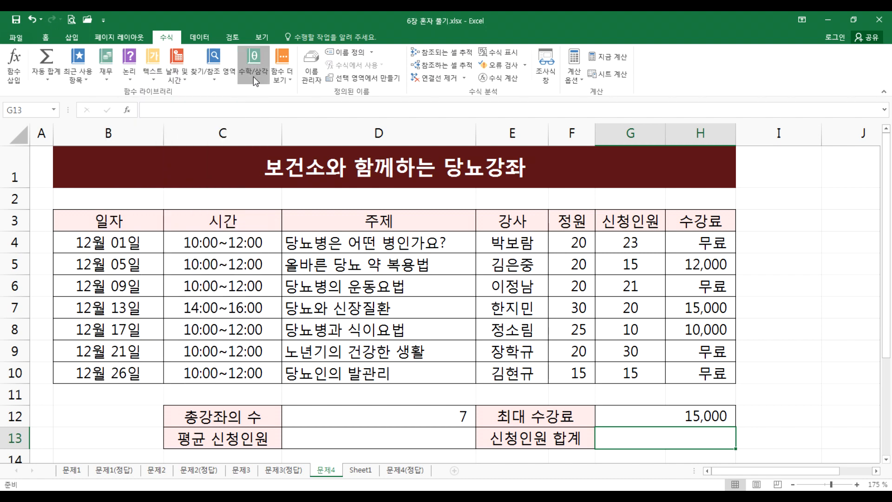
click(282, 74)
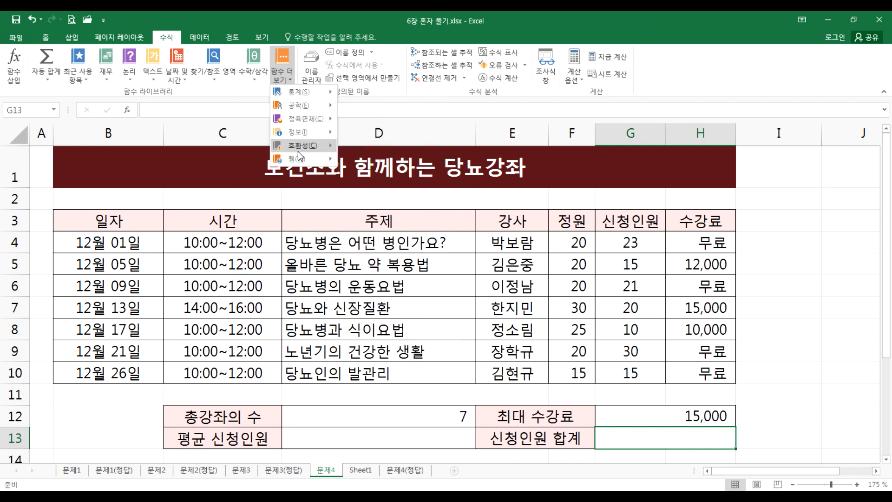
click(109, 73)
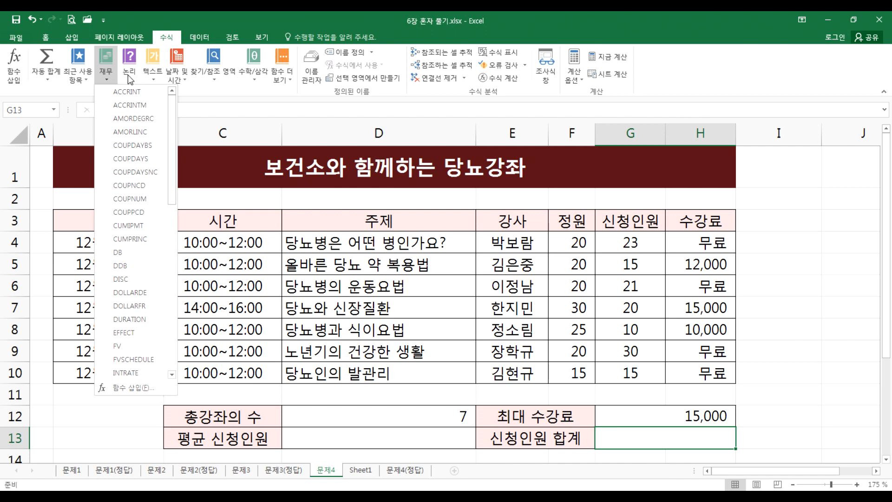
click(130, 74)
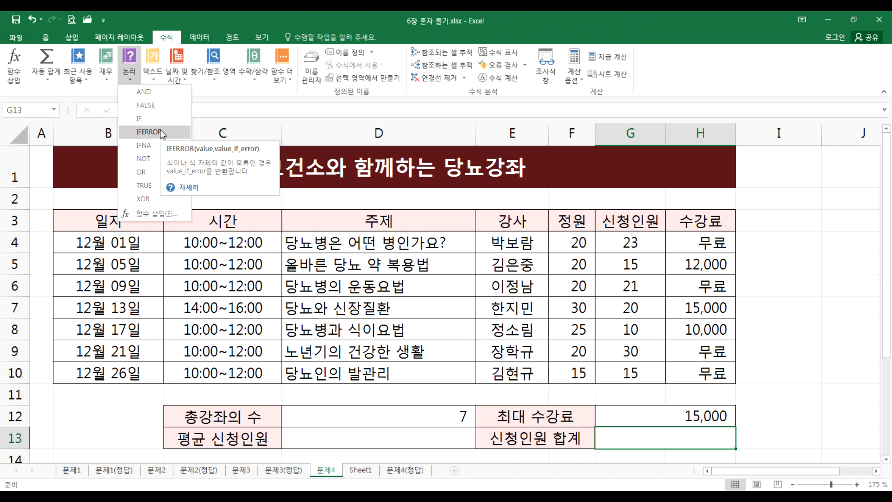
click(146, 76)
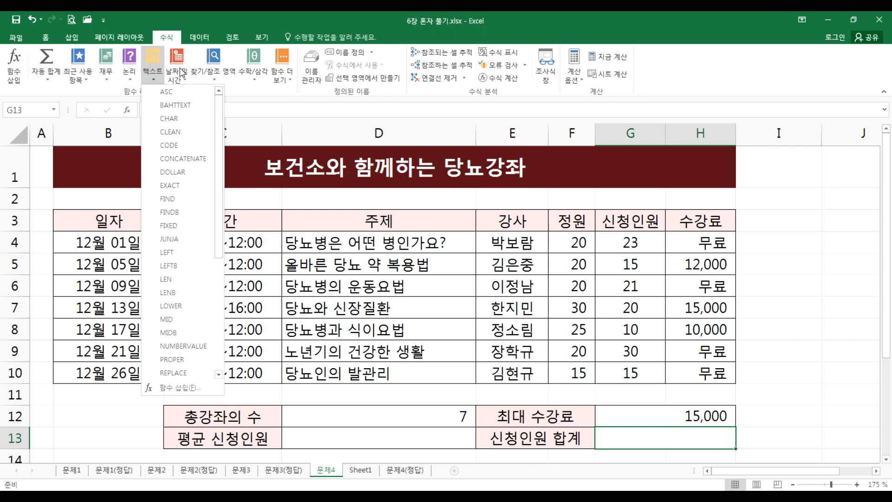
click(129, 72)
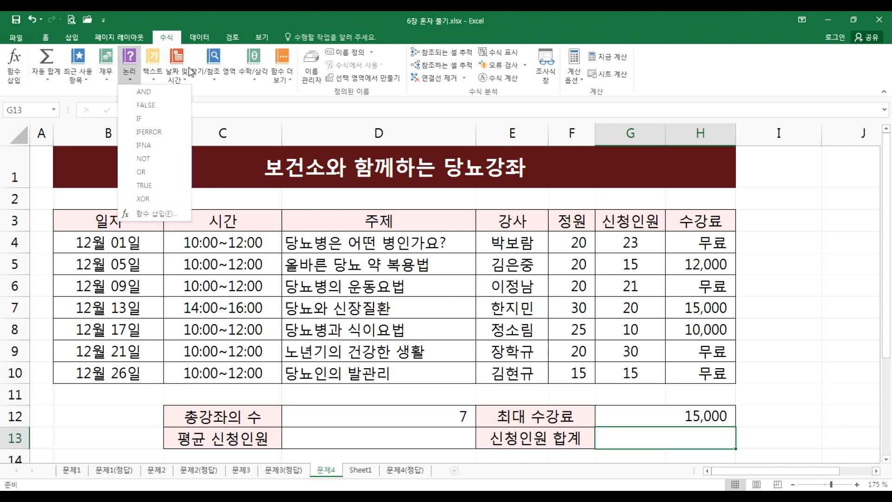
click(213, 72)
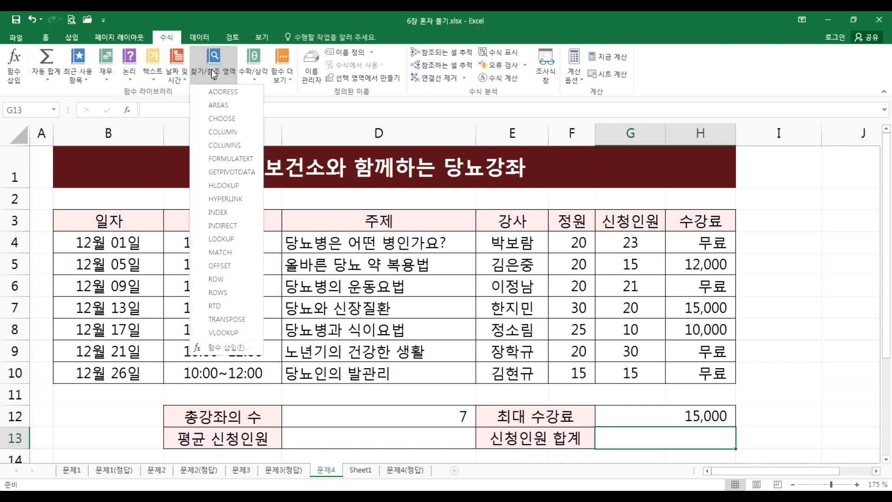
click(281, 77)
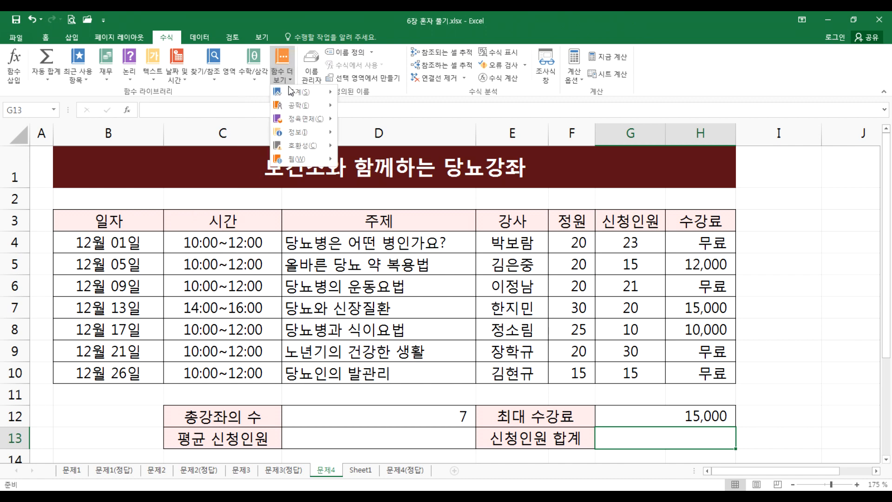
click(254, 77)
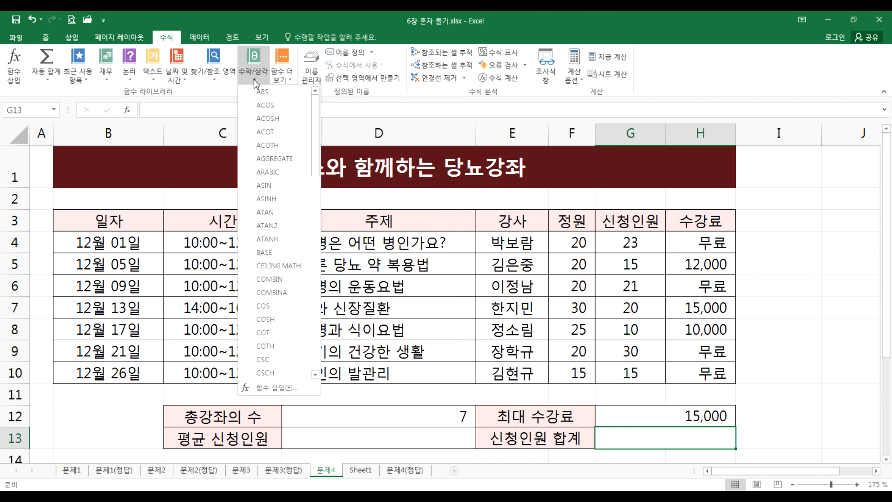